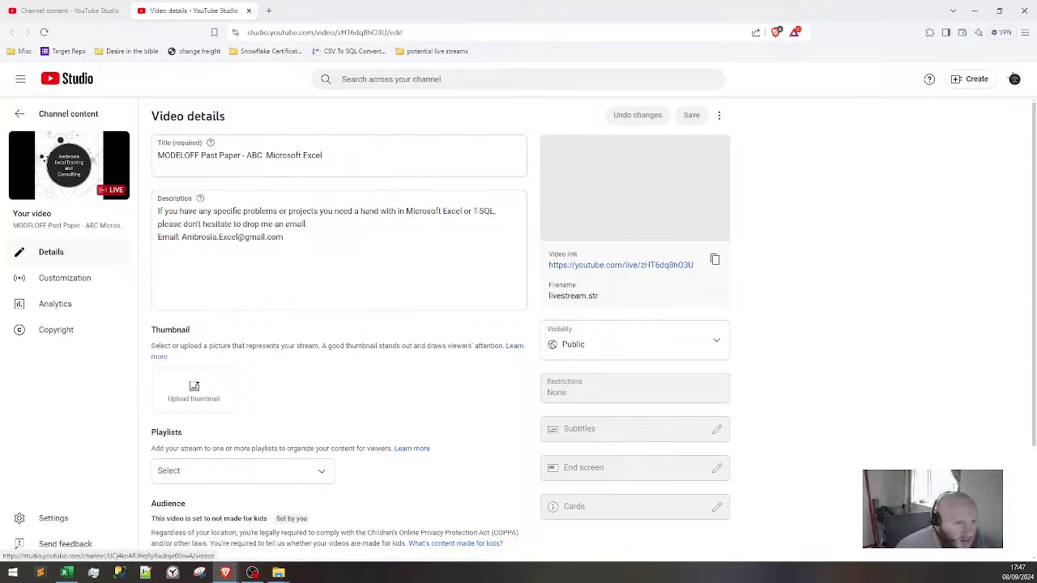
Check the channel's live stream list in YouTube Studio and close both Studio browser tabs
click(20, 113)
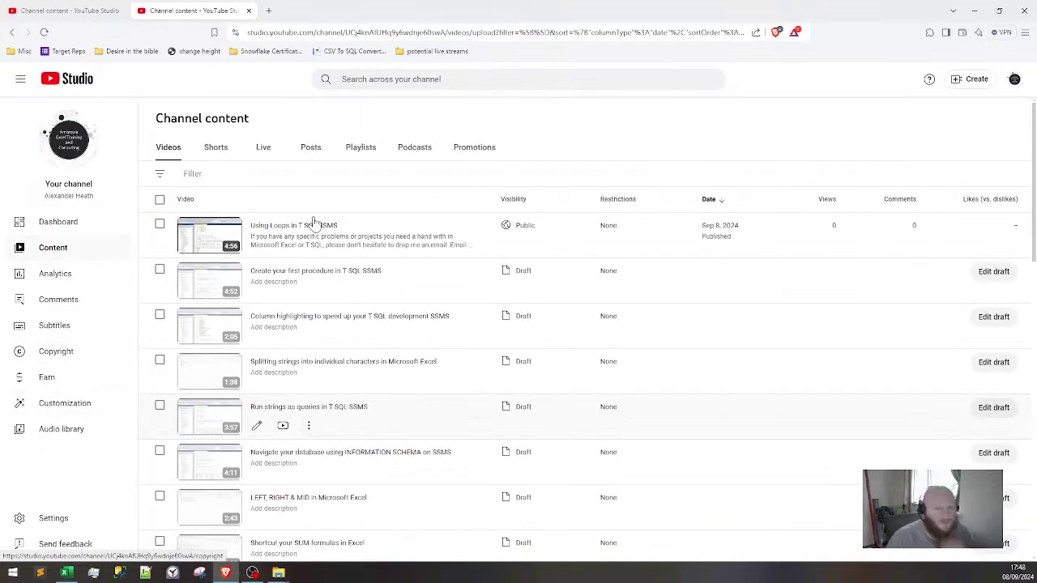
click(262, 152)
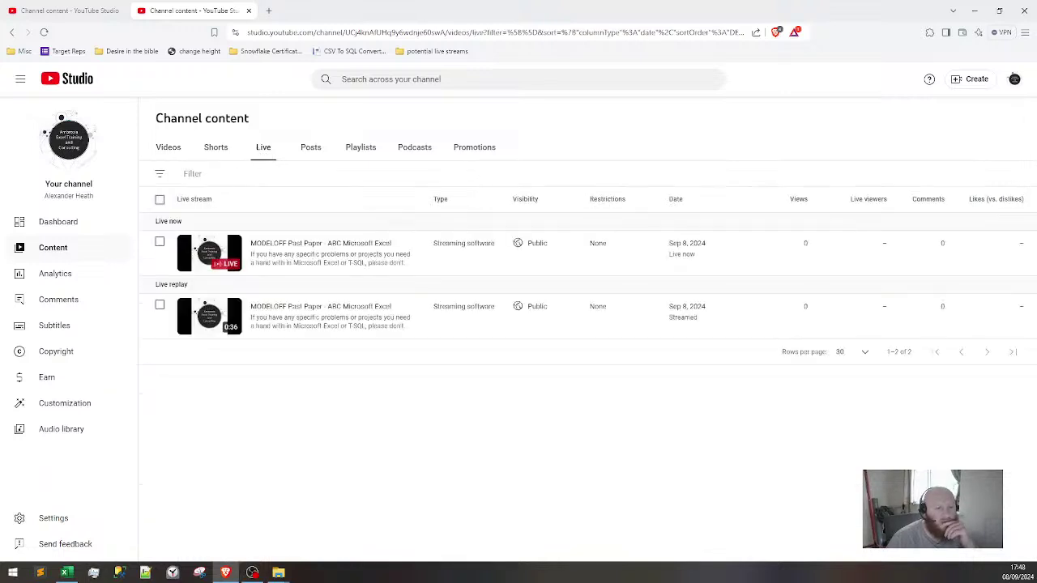
click(301, 244)
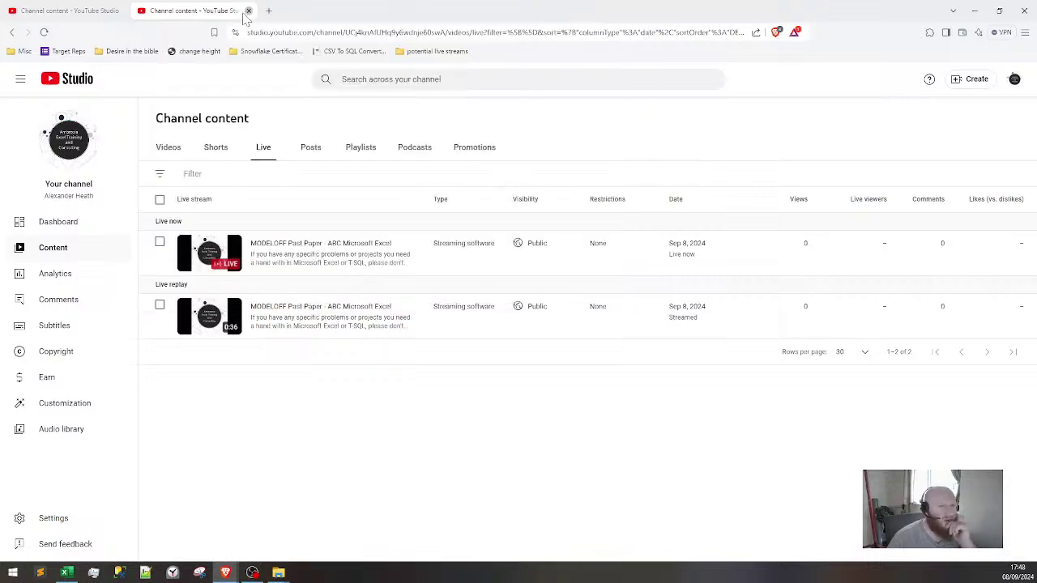
click(248, 11)
click(119, 11)
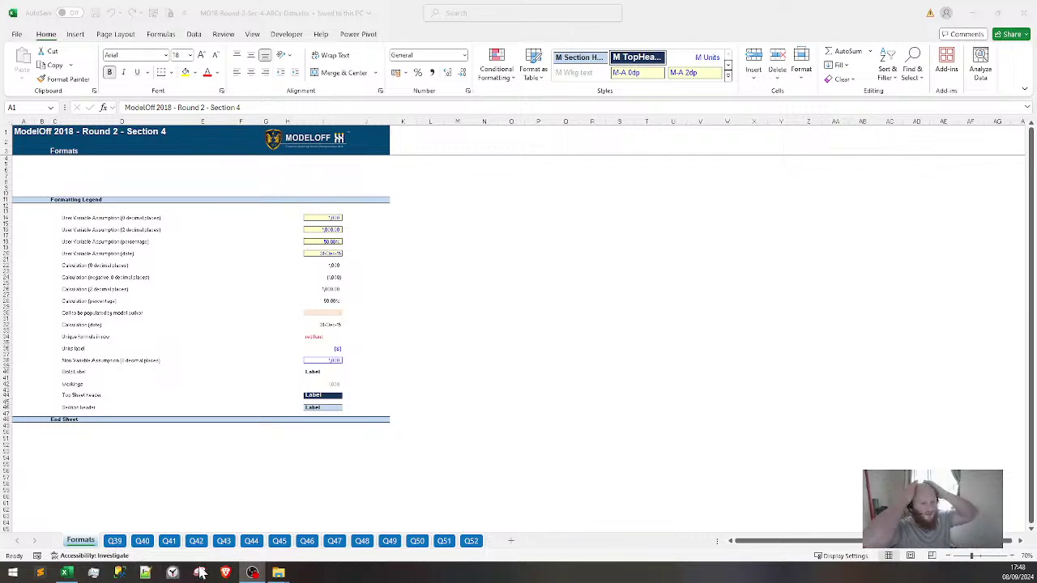
Show the Q39 sheet in Excel and open MO18-Round-2-Sec-4-ABCs.pdf from the 20240908 - ABC folder in File Explorer
click(114, 541)
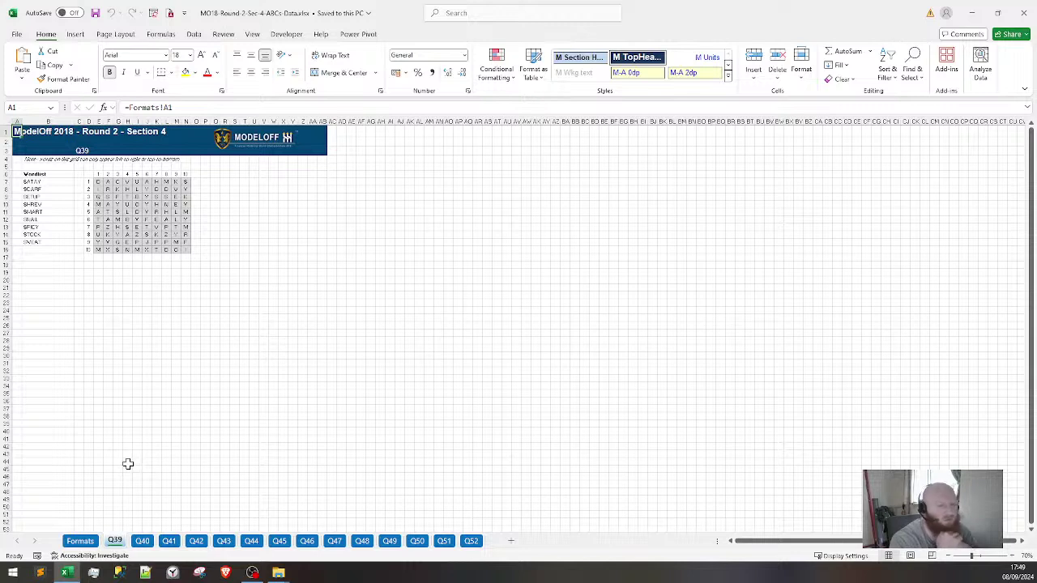
click(312, 311)
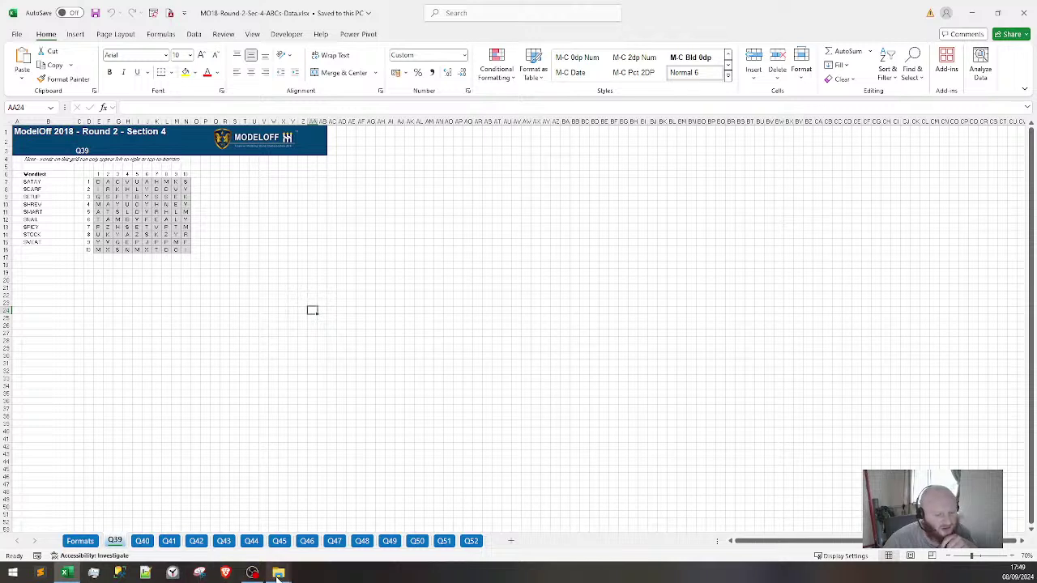
mouse_move(277, 575)
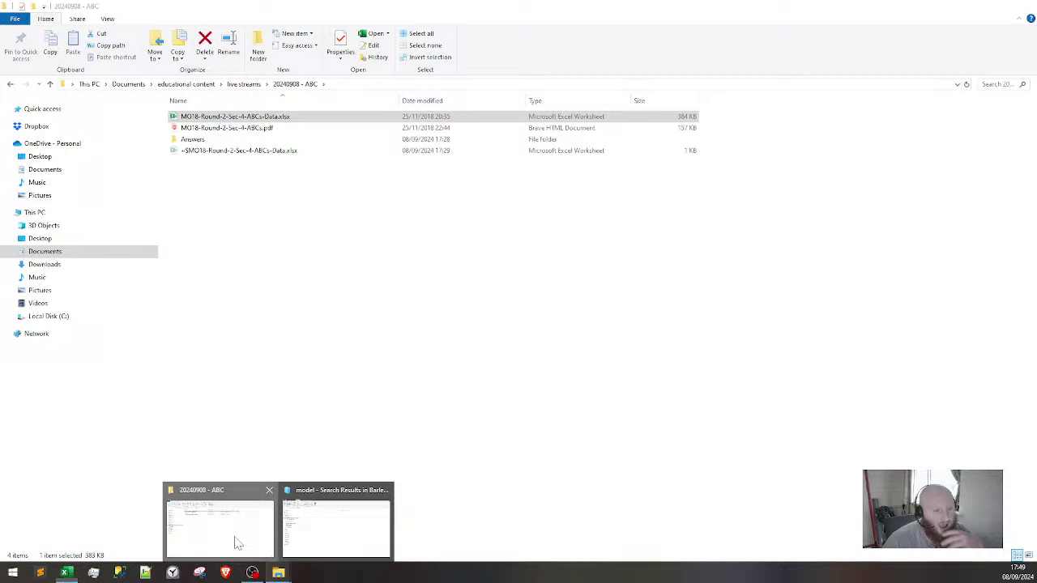
click(236, 544)
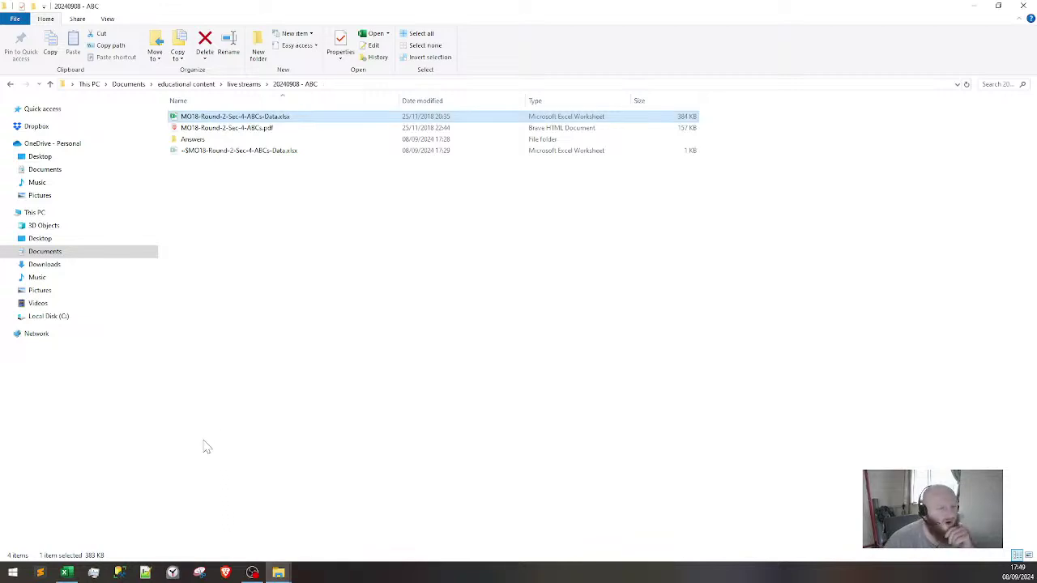
click(247, 128)
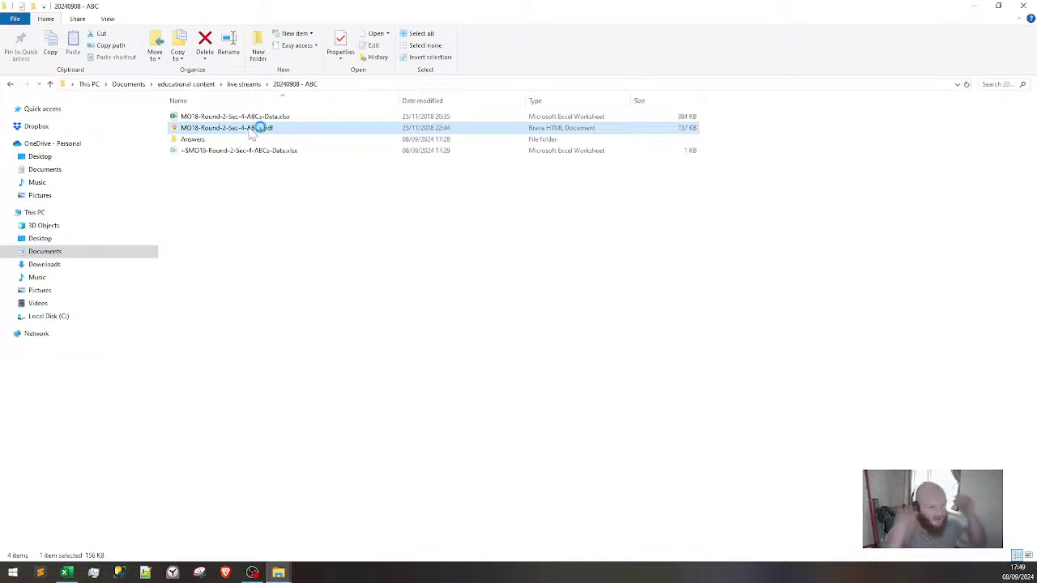
double_click(251, 130)
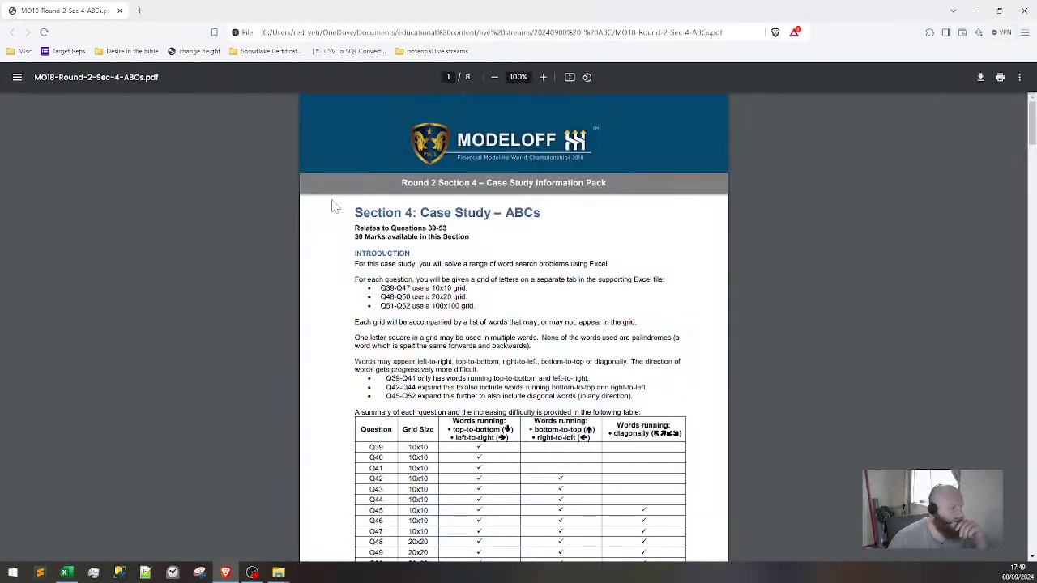
Read in the case study introduction which word directions apply to Q39-Q41, Q42-Q44 and Q45-Q52
scroll(514, 324, down, 1)
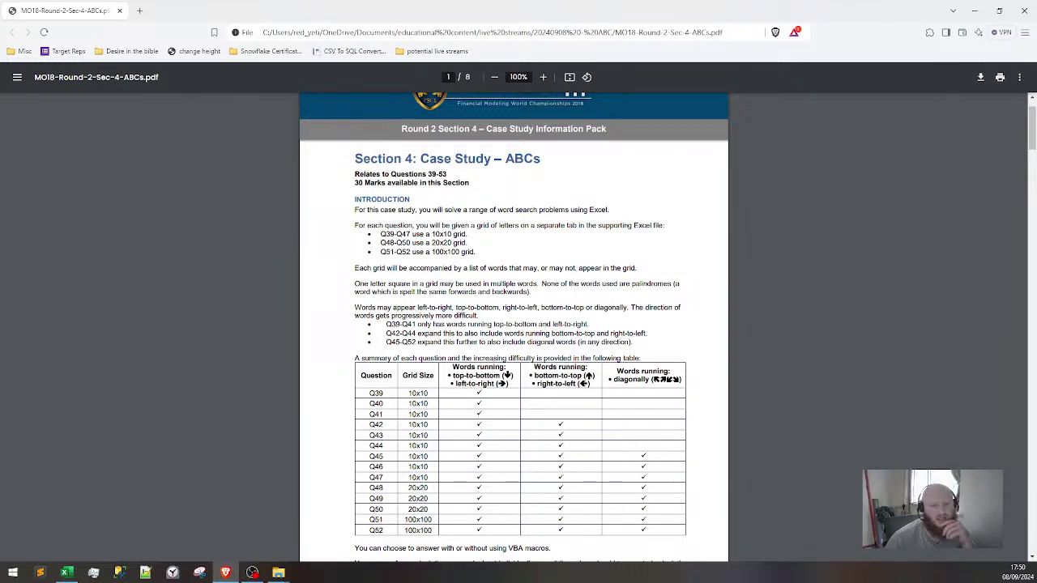
drag(484, 324, 587, 324)
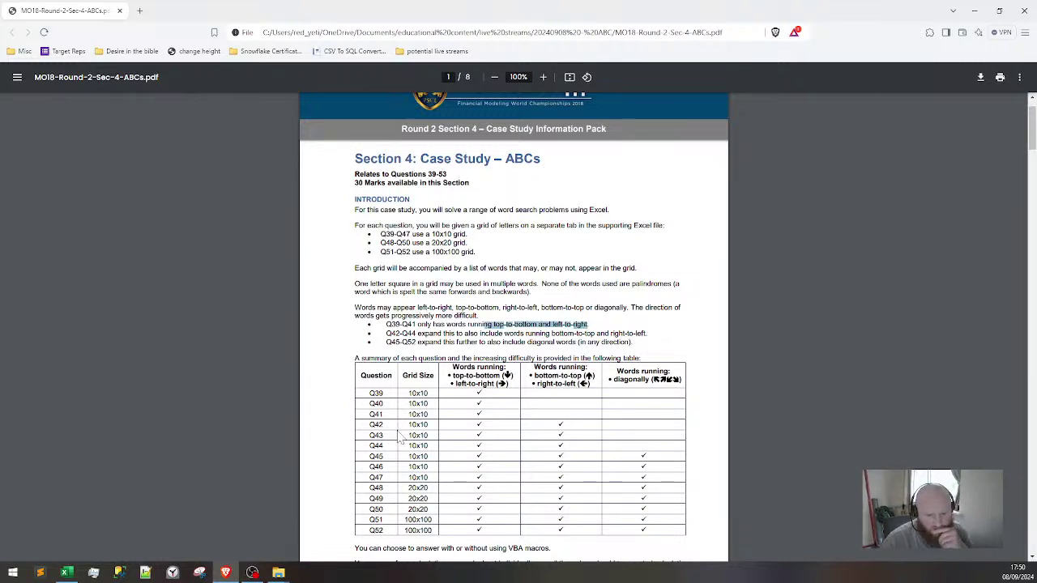
drag(443, 333, 662, 334)
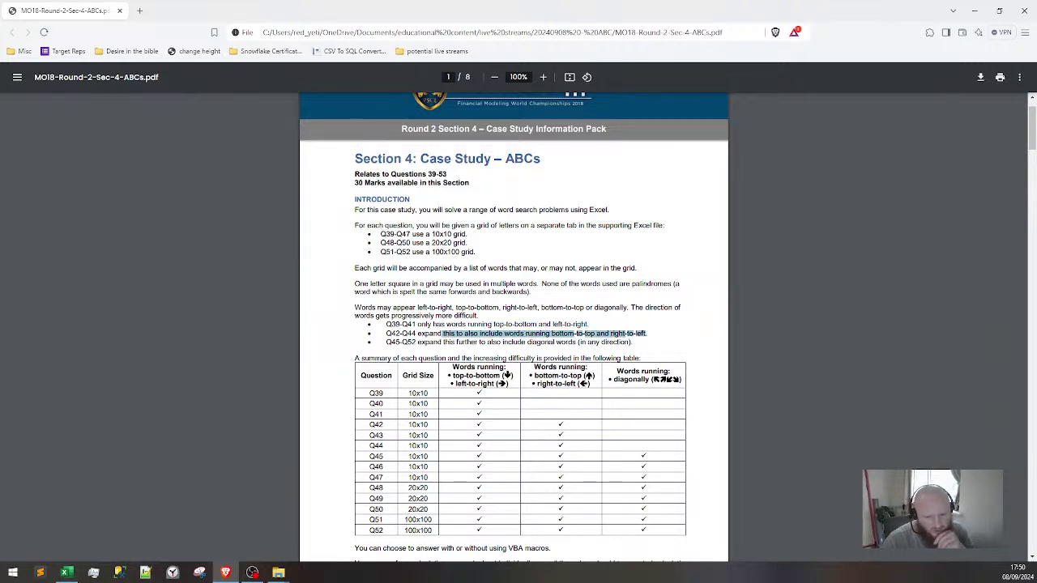
drag(387, 342, 597, 341)
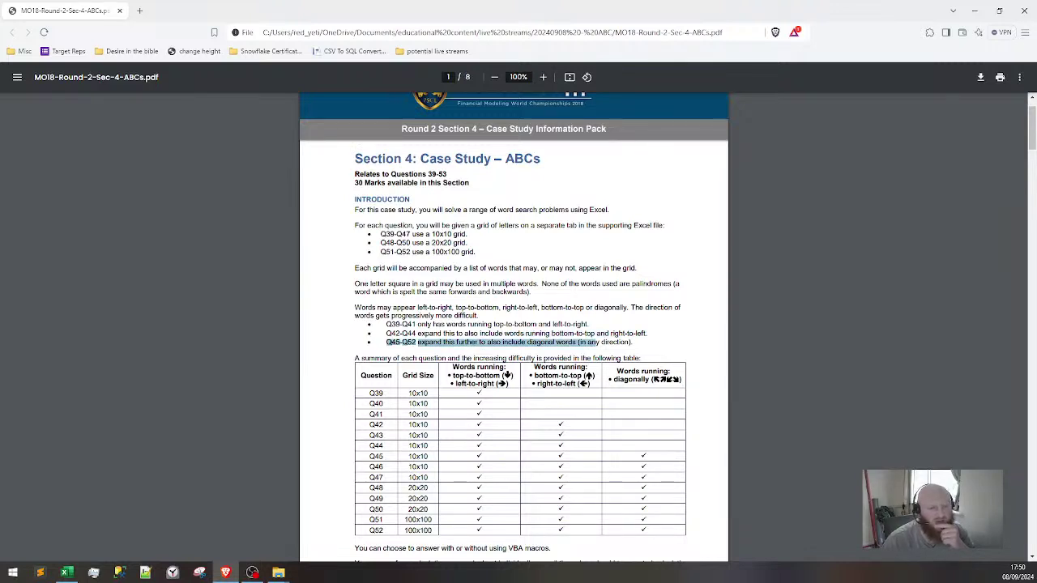
drag(386, 324, 647, 333)
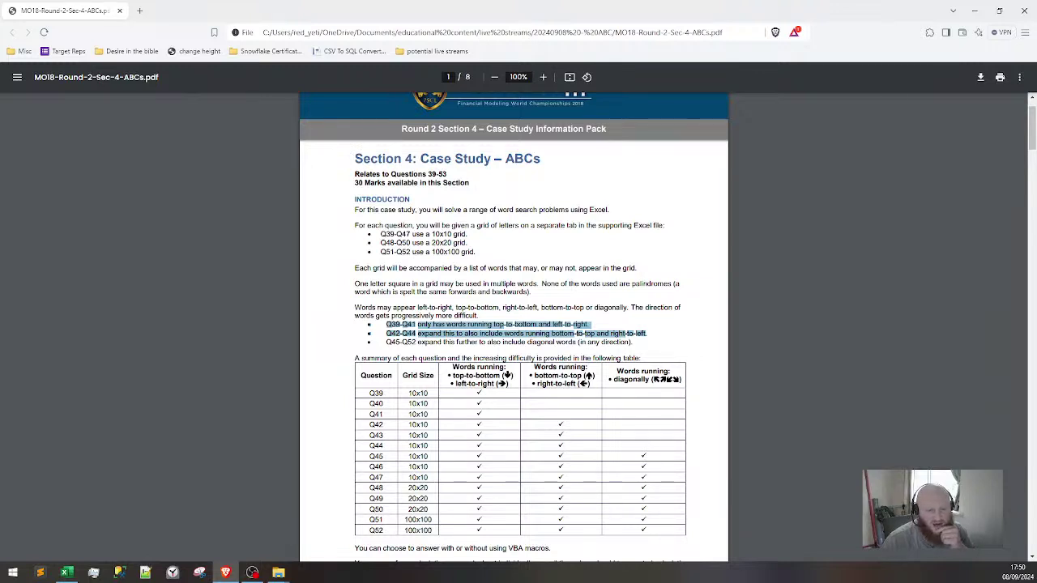
click(646, 333)
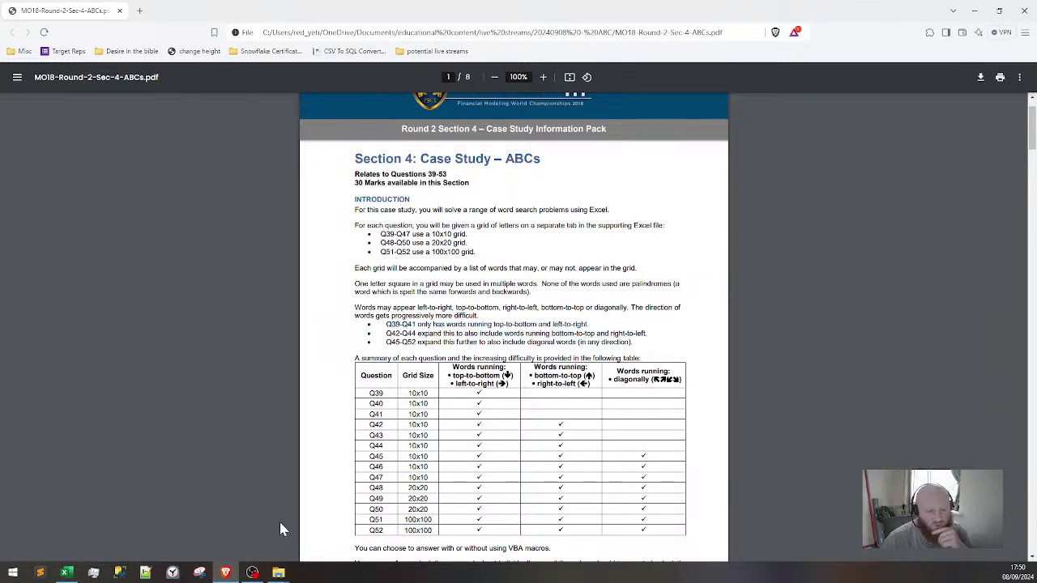
Switch to the Excel workbook and examine the letter grid on the Q39 sheet
click(68, 573)
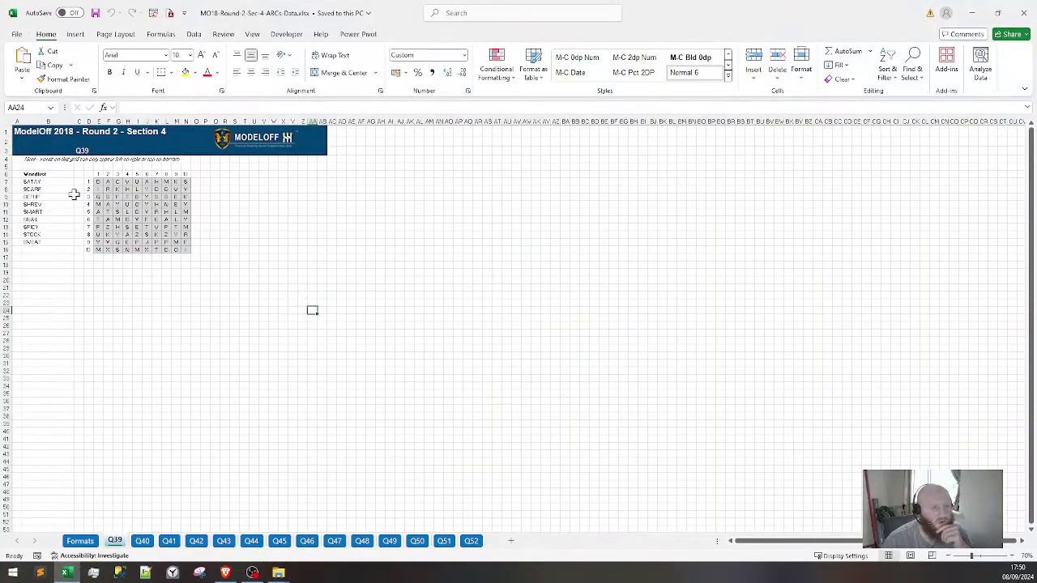
drag(97, 181, 189, 250)
click(224, 227)
drag(96, 183, 185, 189)
click(99, 188)
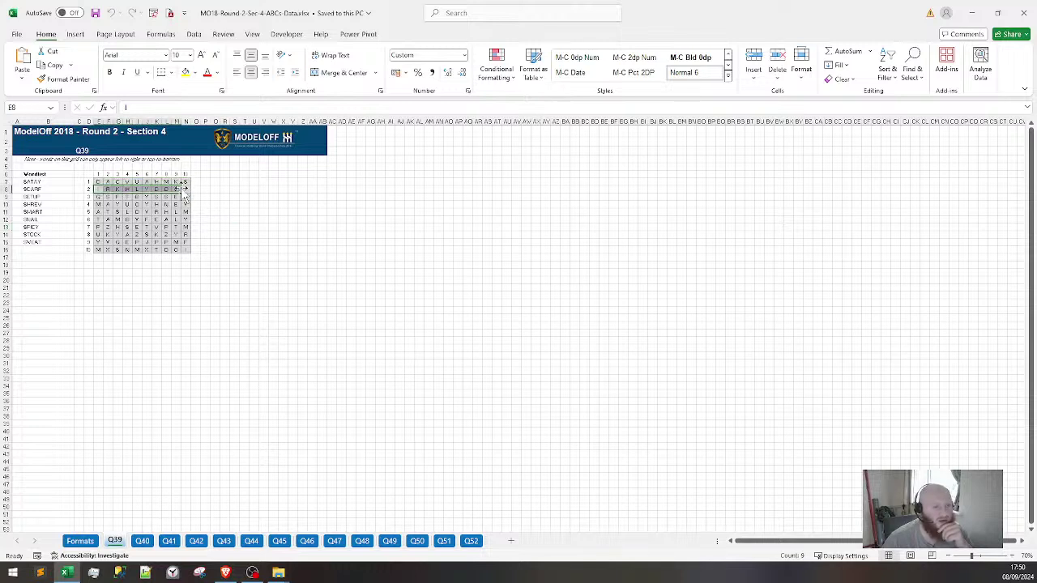
Return to the case study PDF in the browser and review the grid sizes per question and the remaining instructions
click(972, 15)
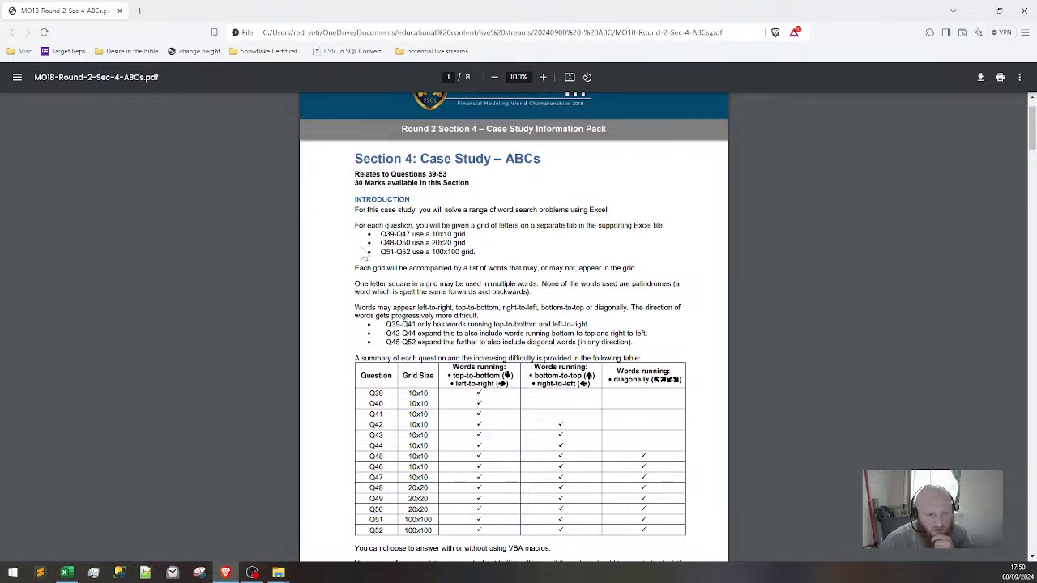
drag(393, 226, 438, 235)
click(438, 235)
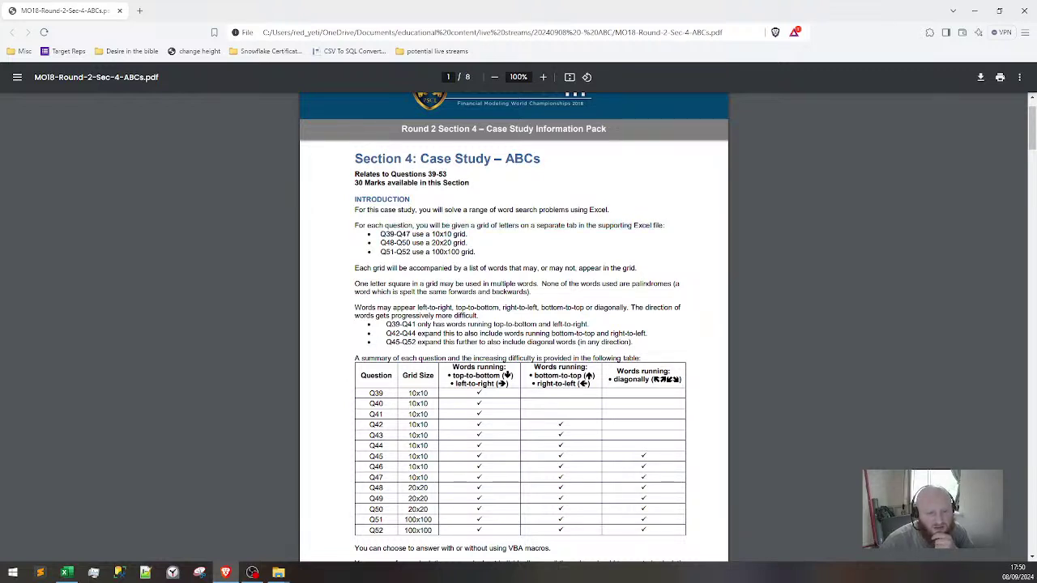
double_click(459, 235)
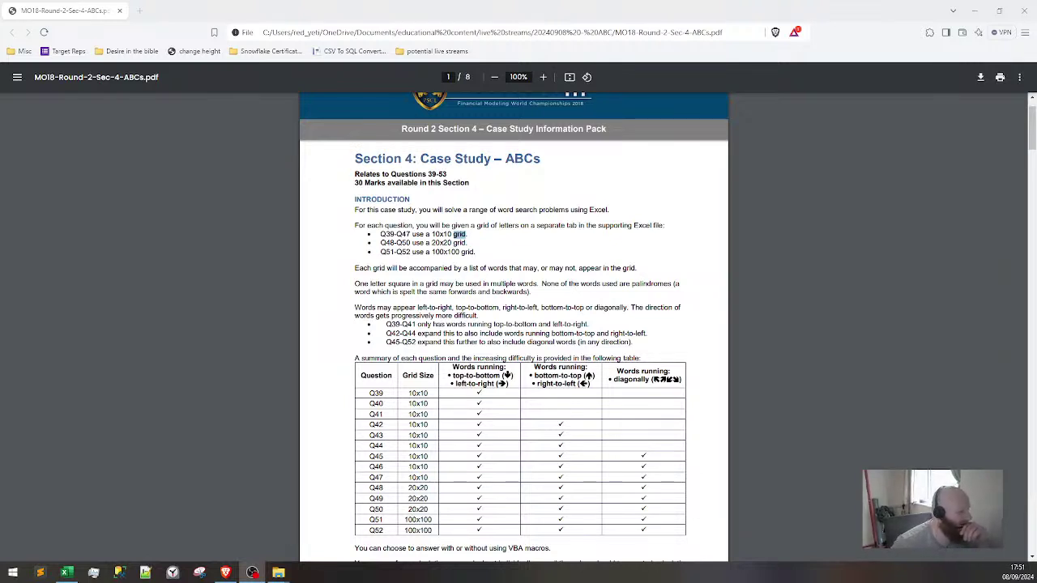
scroll(284, 297, down, 5)
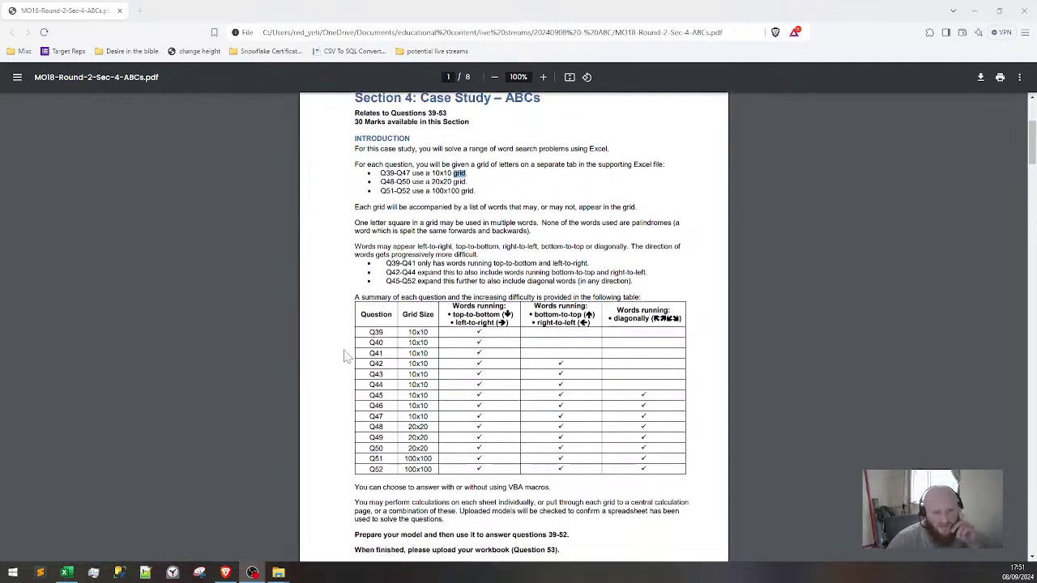
scroll(364, 324, down, 2)
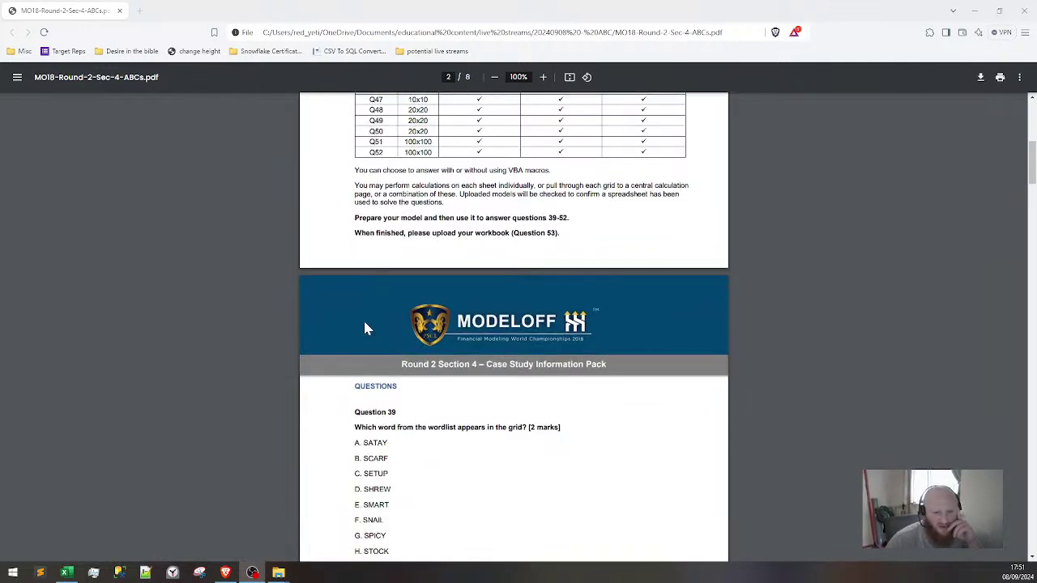
scroll(331, 346, down, 1)
scroll(287, 467, up, 2)
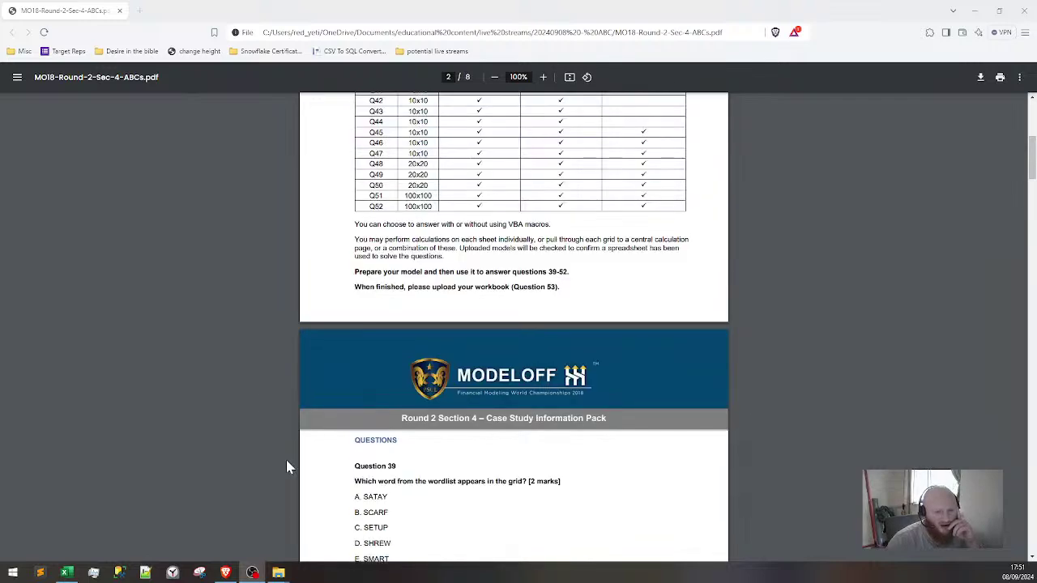
Examine the Q39 wordlist in Excel and compare it with Questions 39 and 40 in the browser's PDF
click(66, 573)
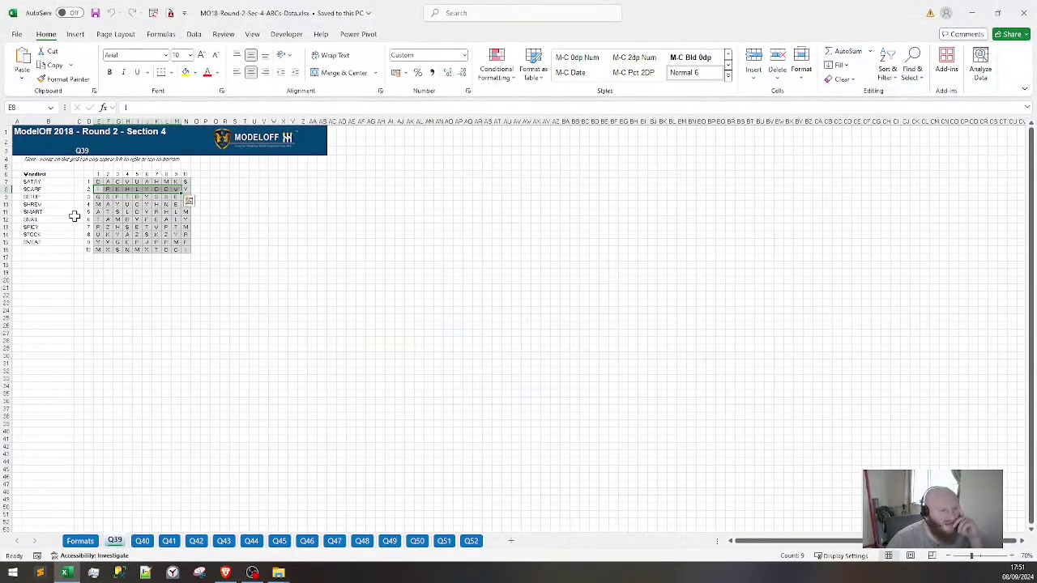
drag(58, 180, 59, 242)
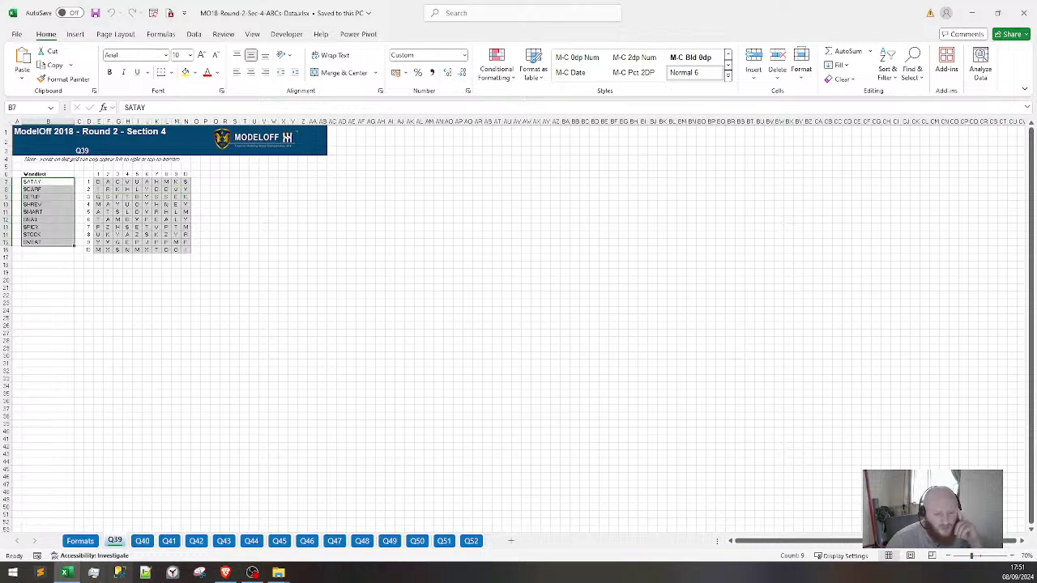
click(226, 572)
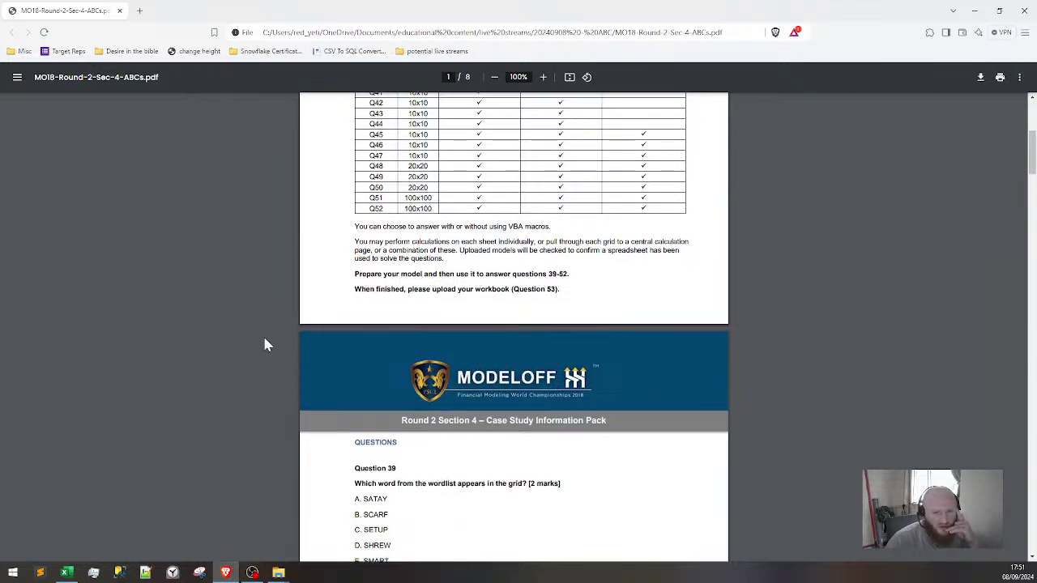
scroll(261, 336, up, 3)
scroll(268, 332, down, 4)
scroll(276, 340, down, 2)
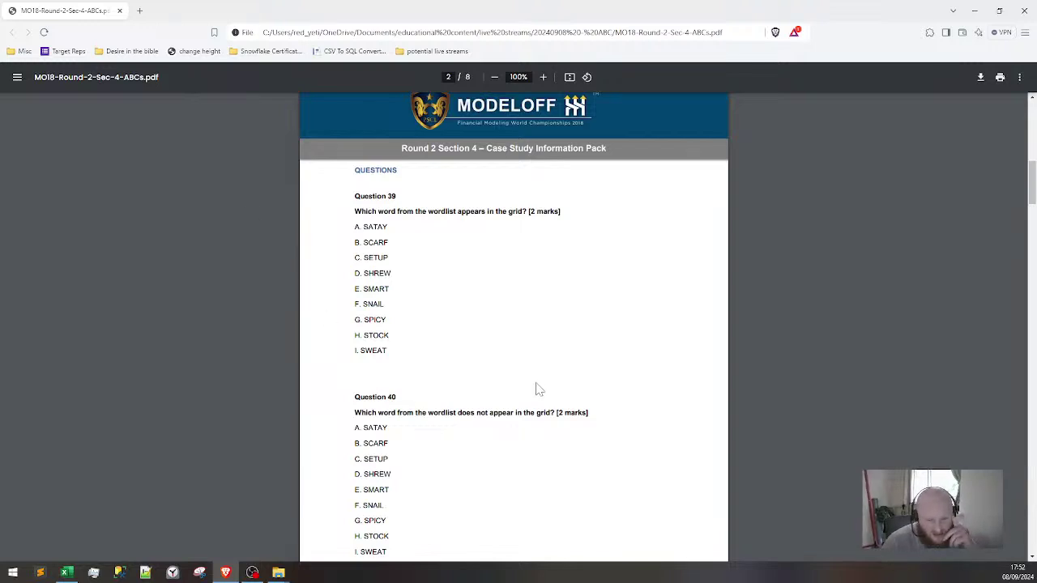
scroll(539, 395, up, 3)
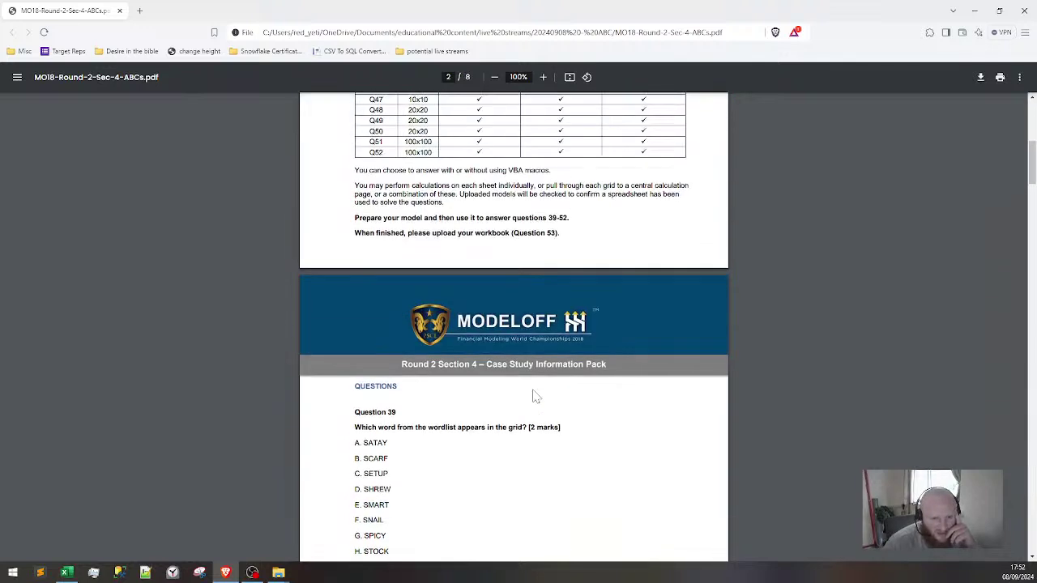
scroll(534, 397, down, 2)
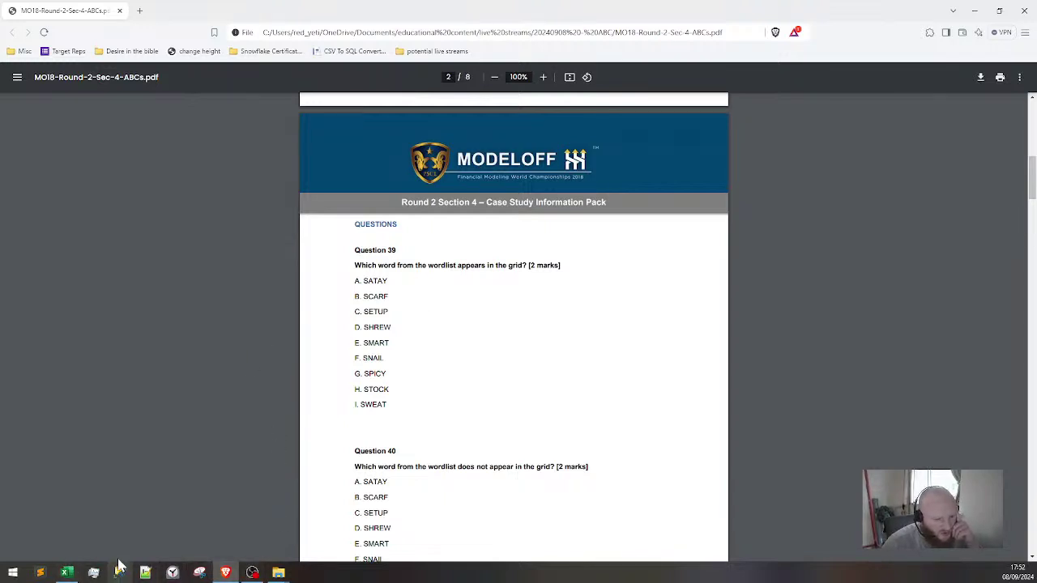
scroll(185, 305, down, 1)
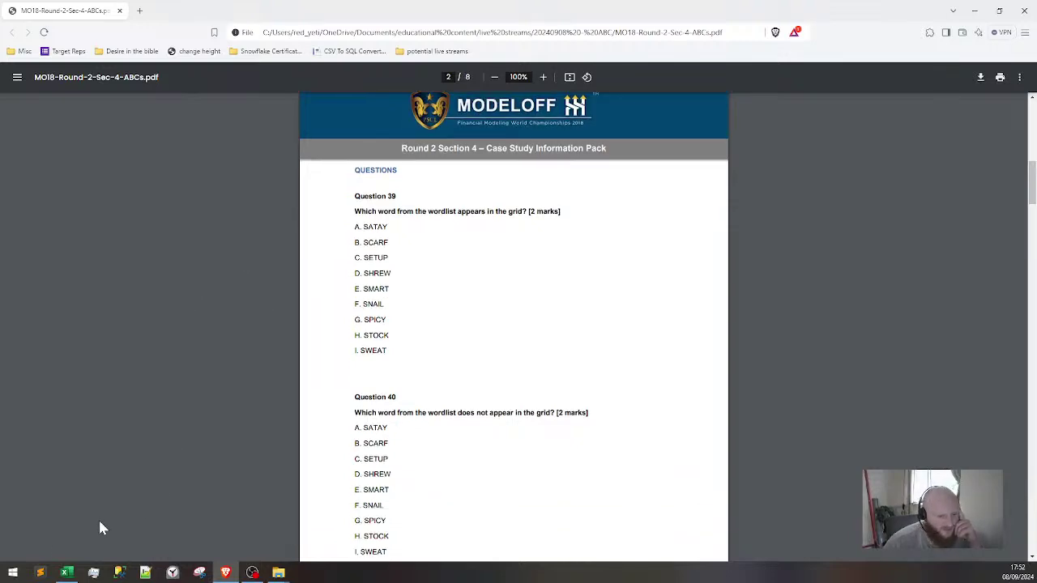
Reread the Question 39 prompt in the PDF and return to the Q39 sheet in Excel
click(65, 573)
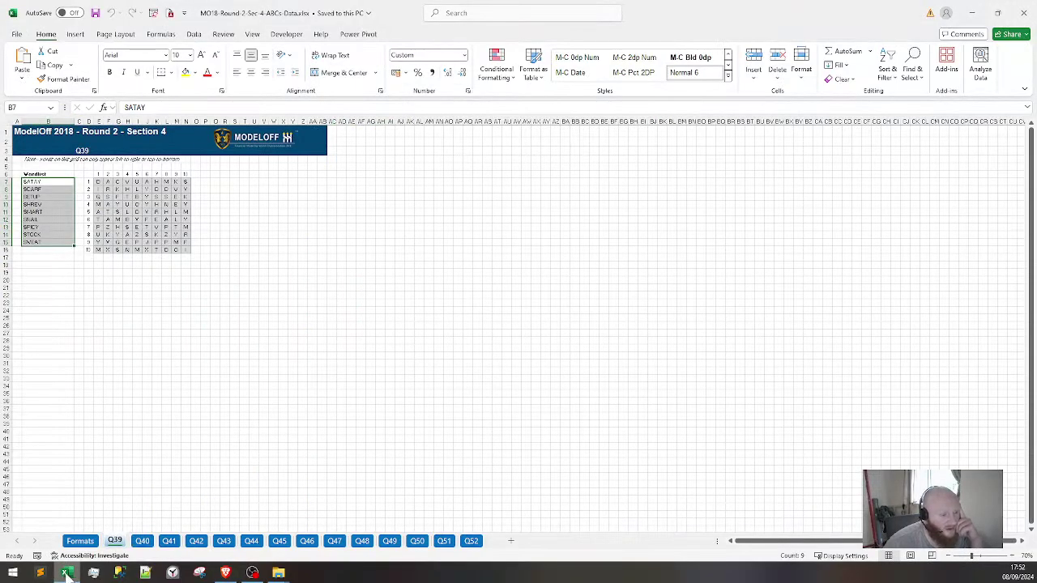
key(alt+Tab)
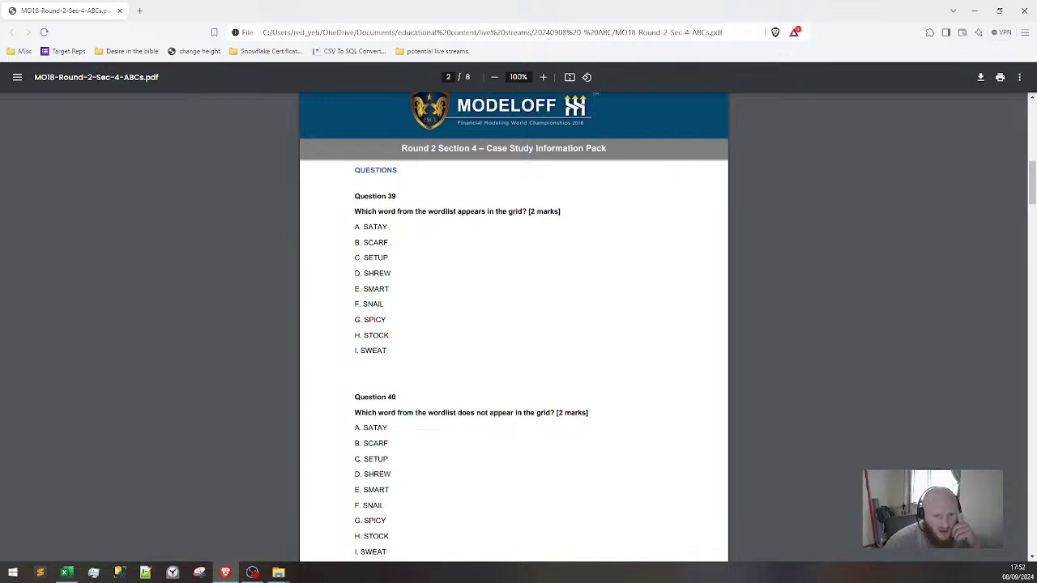
drag(354, 212, 561, 213)
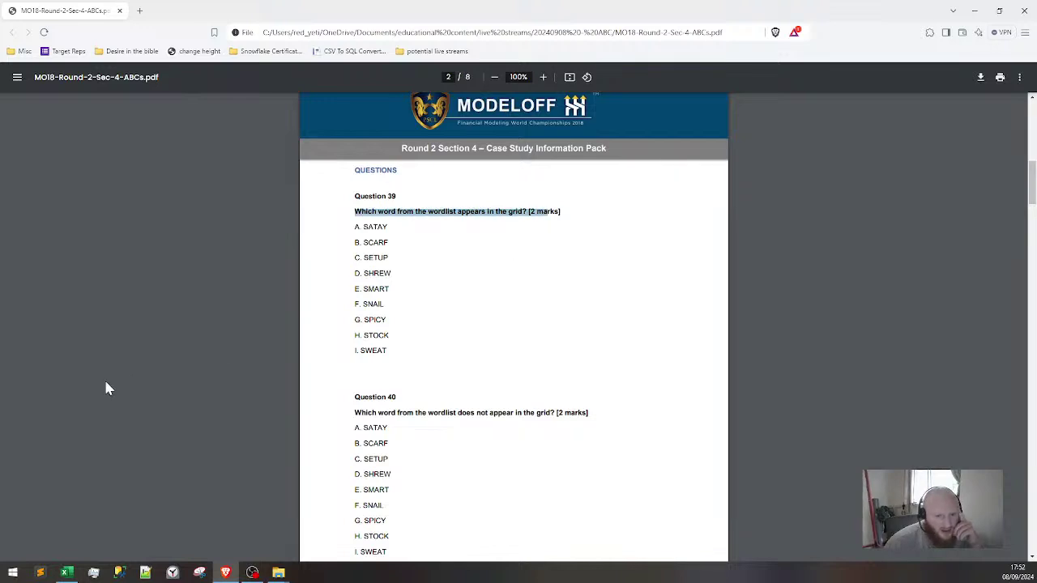
click(68, 572)
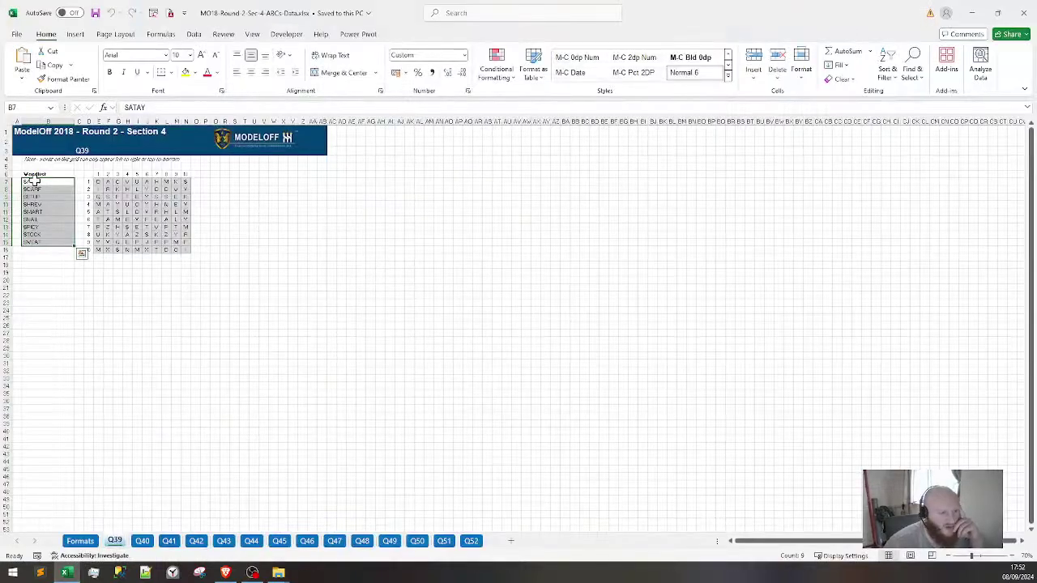
Fill O7:O16, the column directly beside the letter grid, with an exclamation mark as an end-of-row separator
drag(32, 183, 48, 248)
click(312, 189)
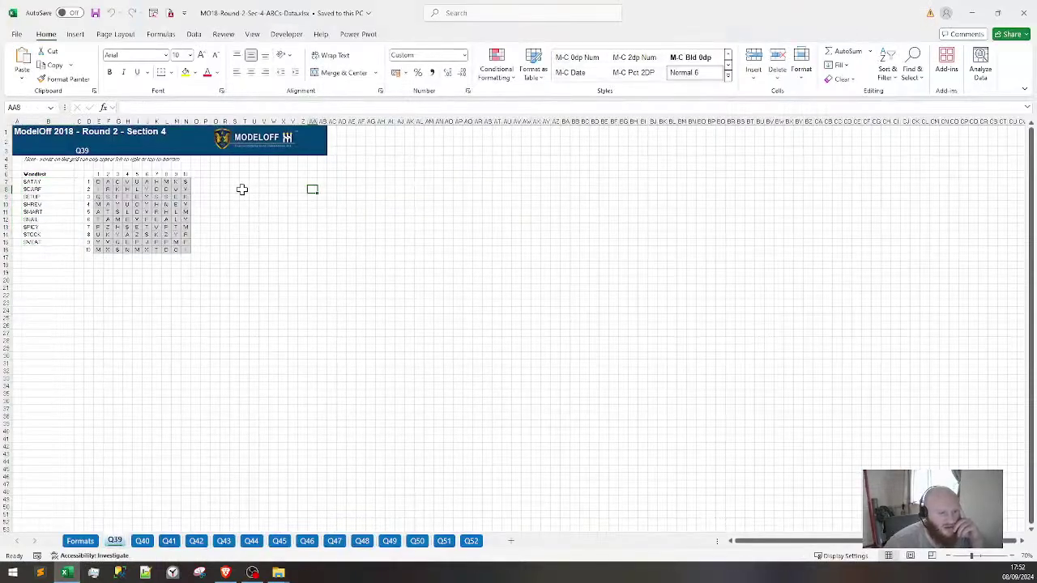
click(196, 181)
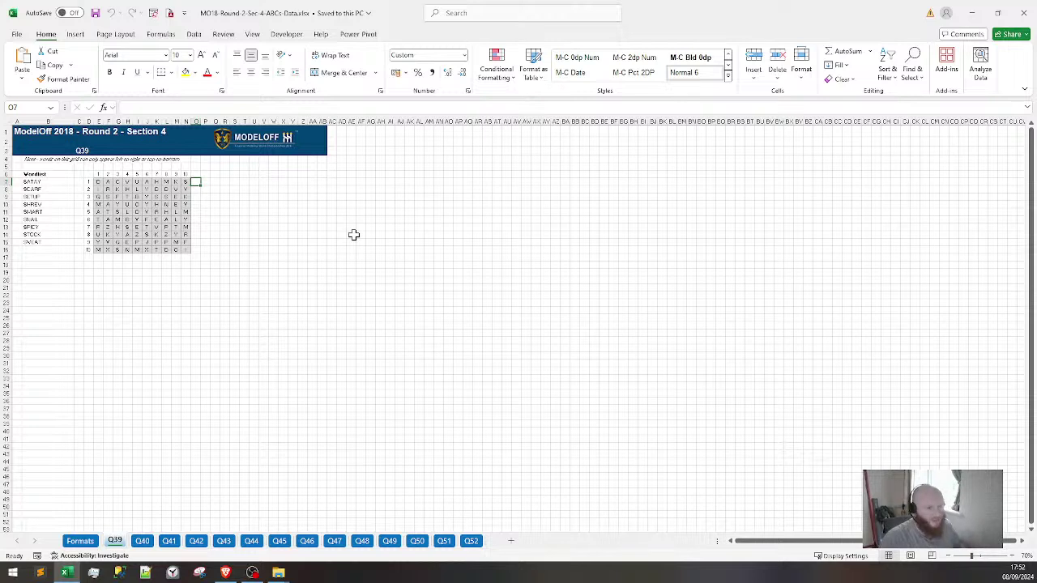
key(shift+Down)
key(shift+Down)
key(shift+Down)
key(shift+Down)
key(shift+Down)
key(shift+Down)
key(shift+Down)
key(shift+Down)
key(shift+Down)
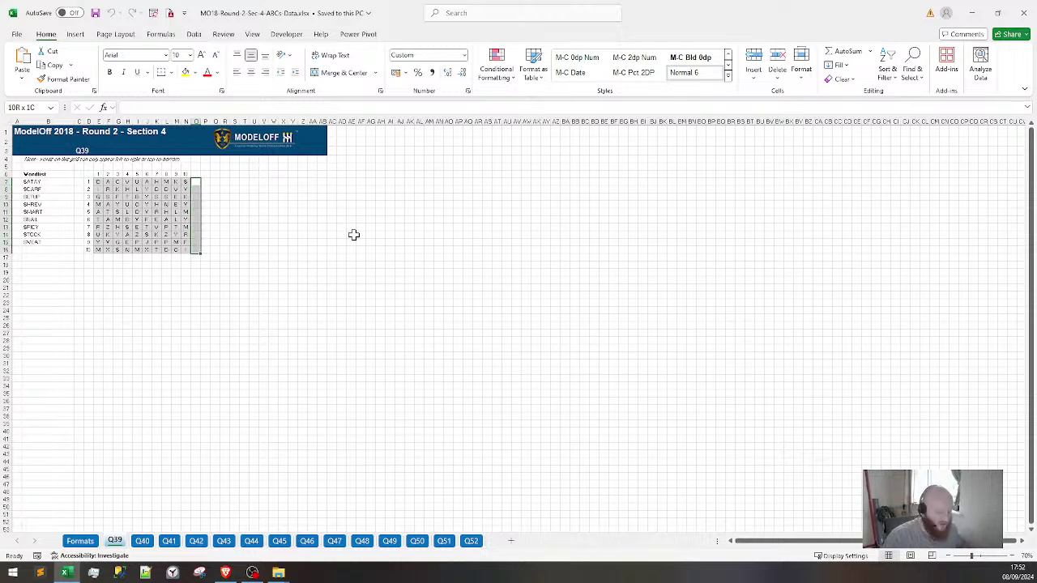
text(=)
key(ctrl+Return)
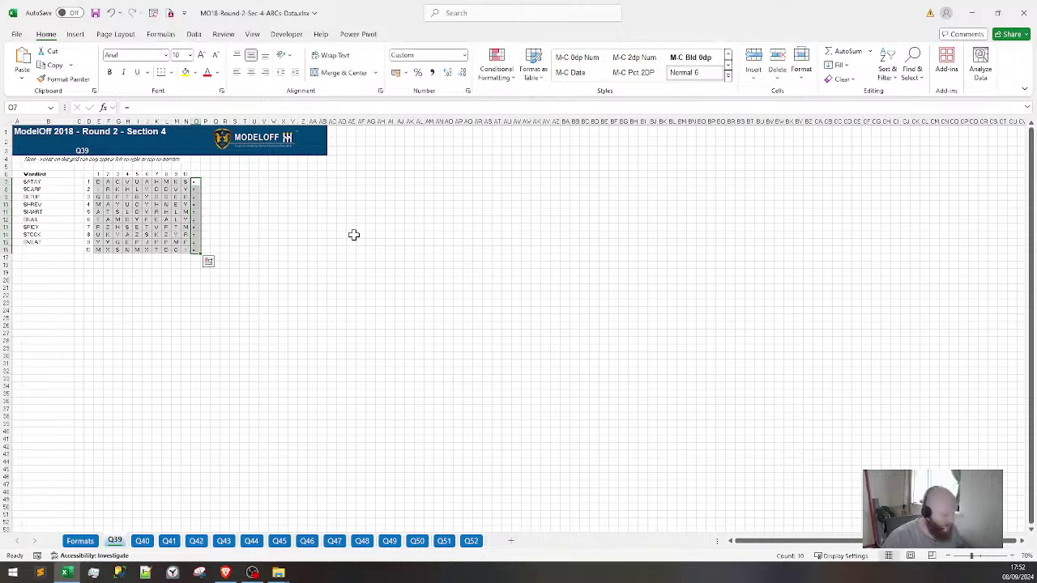
text(!)
key(ctrl+Return)
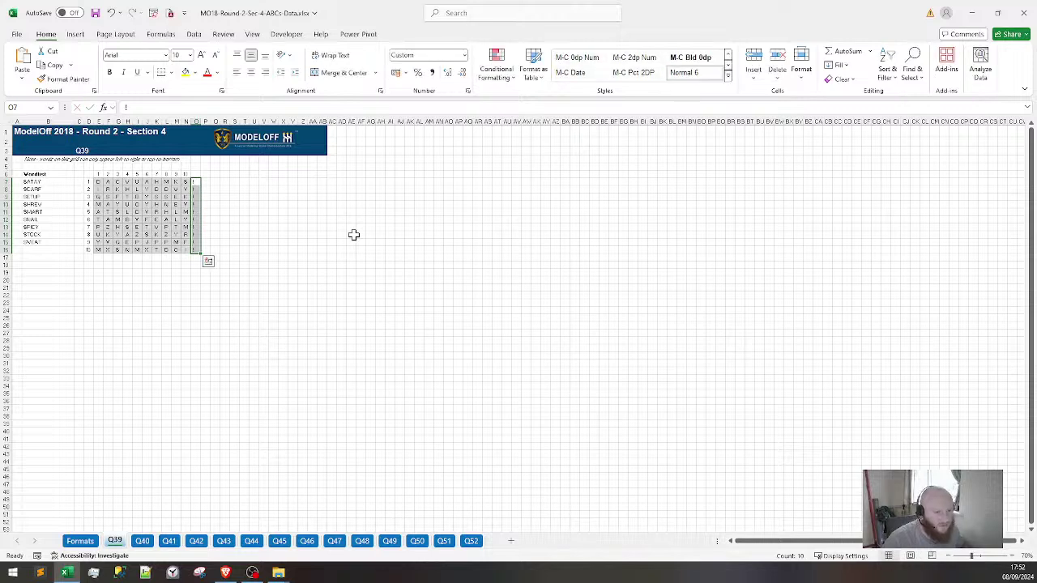
Copy the exclamation mark from O16 into E17:N17, the row directly beneath the letter grid
key(Down)
key(Down)
key(Down)
key(Down)
key(Down)
key(Down)
key(Down)
key(Down)
key(Down)
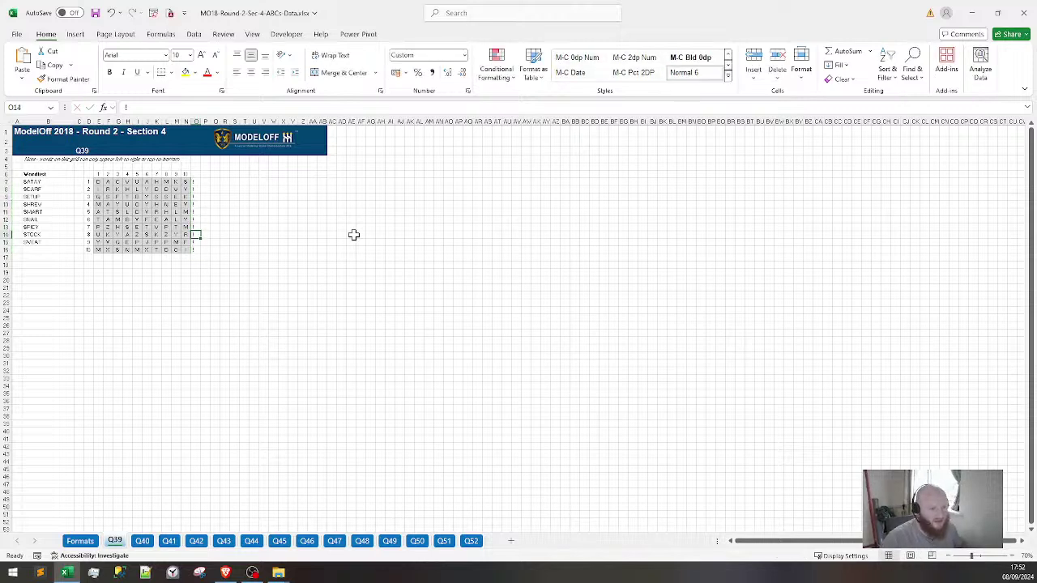
key(ctrl+c)
key(Down)
key(shift+Left)
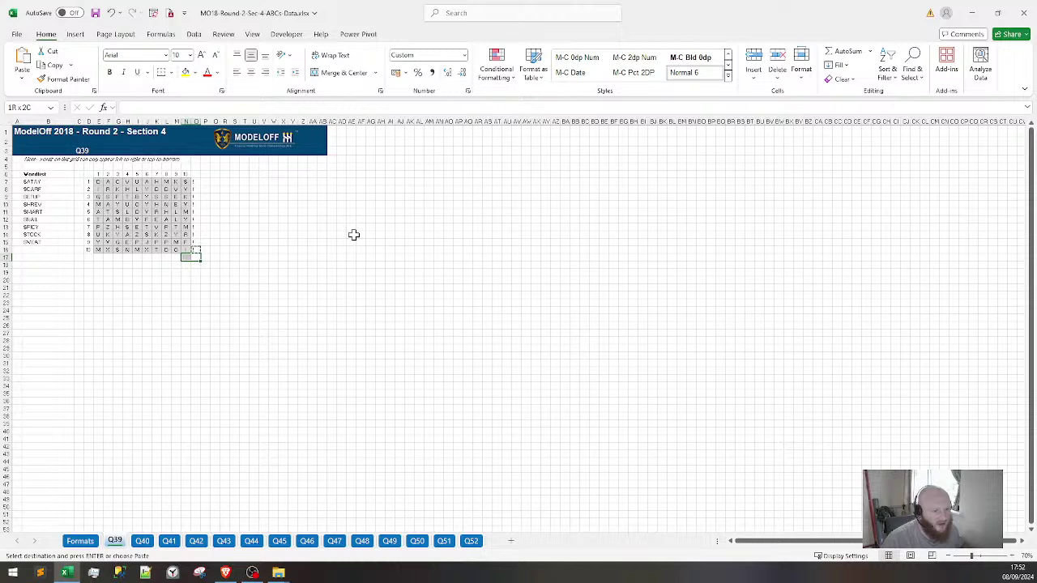
key(Left)
key(Left)
key(Left)
key(Left)
key(Left)
key(Left)
key(Left)
key(Left)
key(Left)
key(Left)
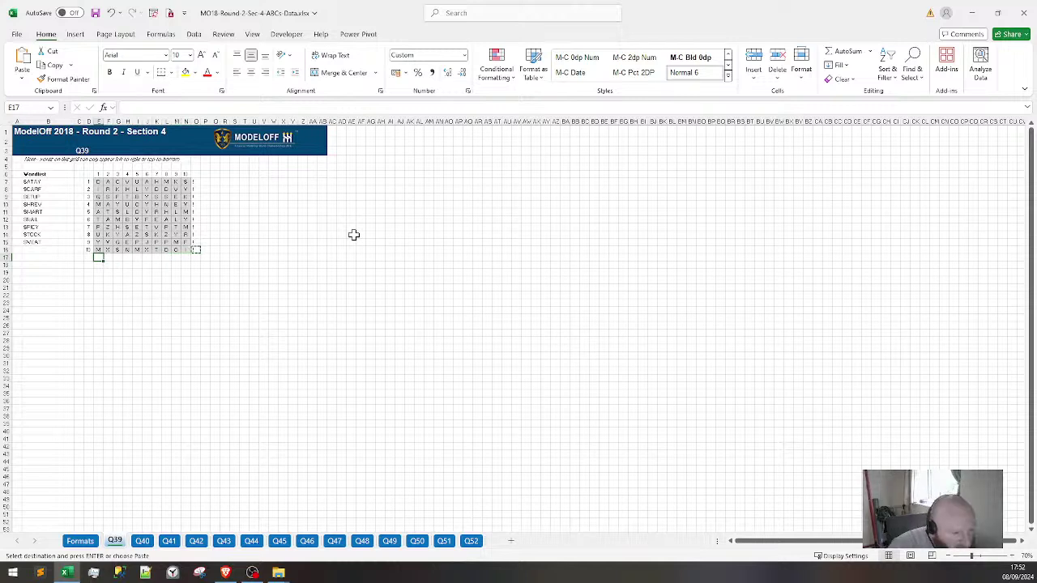
key(shift+Right)
key(shift+Right)
key(shift+Right)
key(shift+Right)
key(shift+Right)
key(shift+Right)
key(shift+Right)
key(shift+Right)
key(shift+Right)
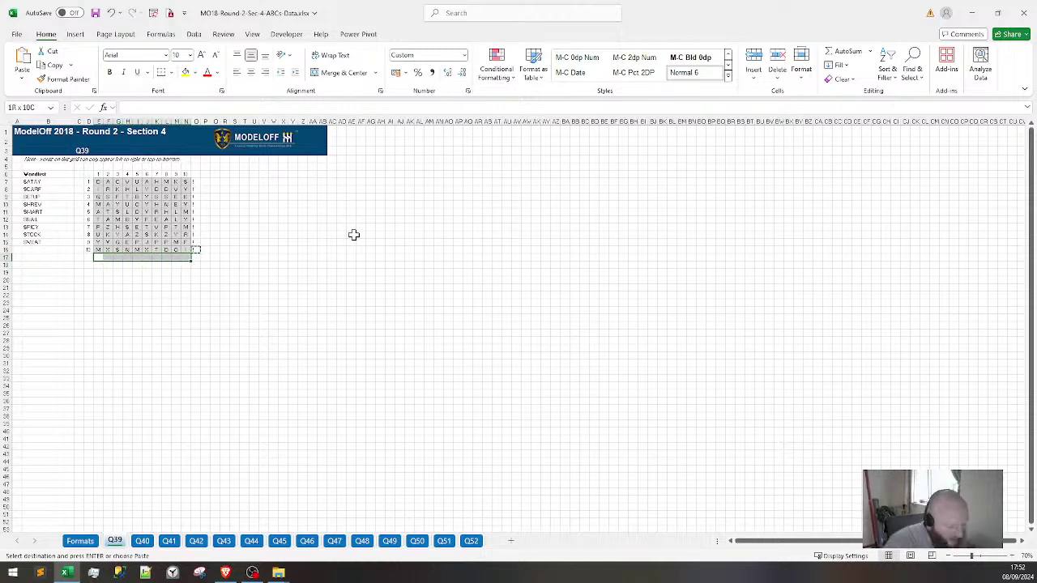
key(ctrl+v)
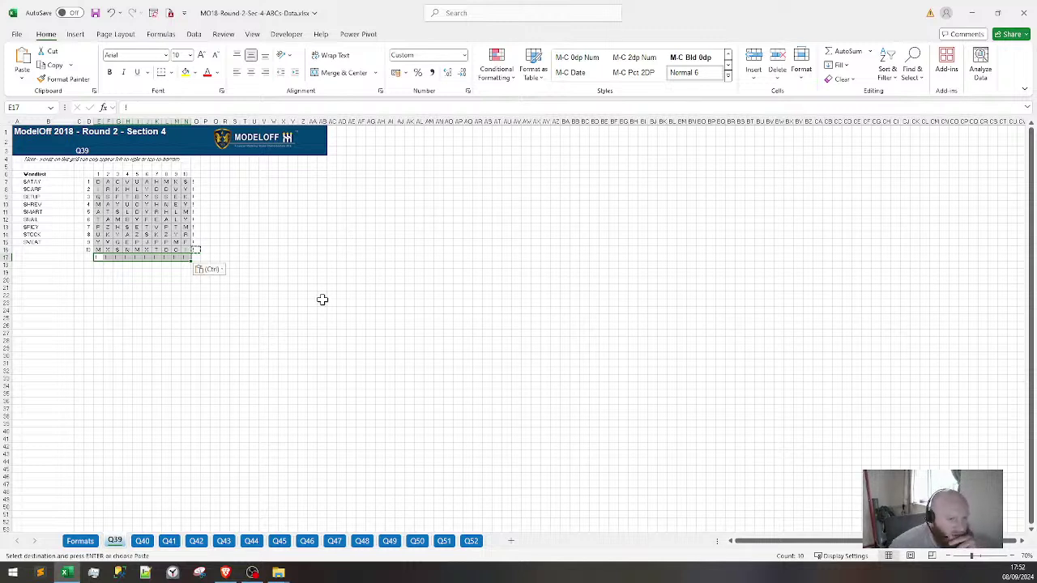
Examine how letters at a column's end run into the next column's start, and check the separator row beneath
click(322, 302)
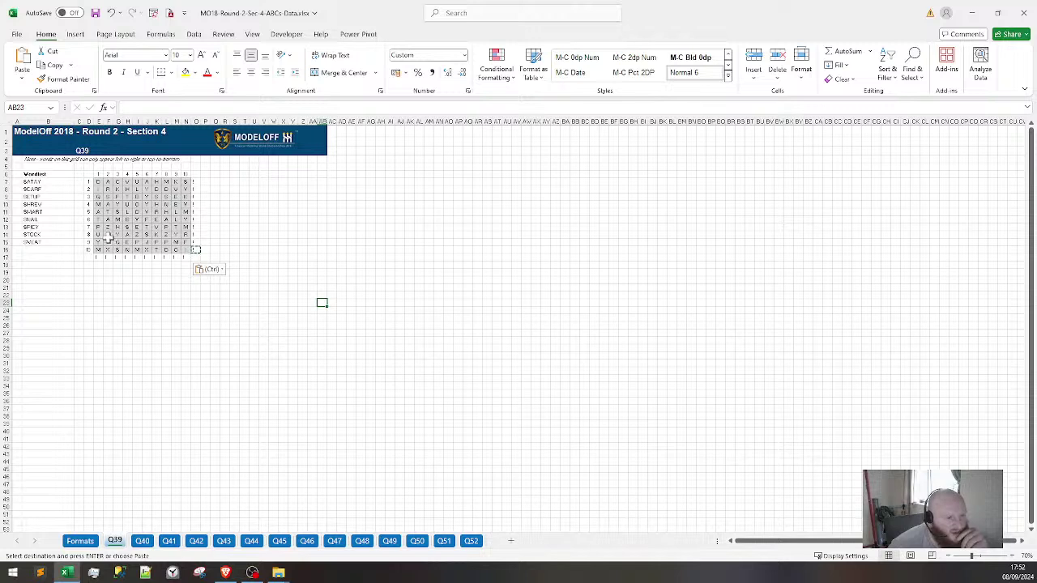
drag(108, 241, 107, 249)
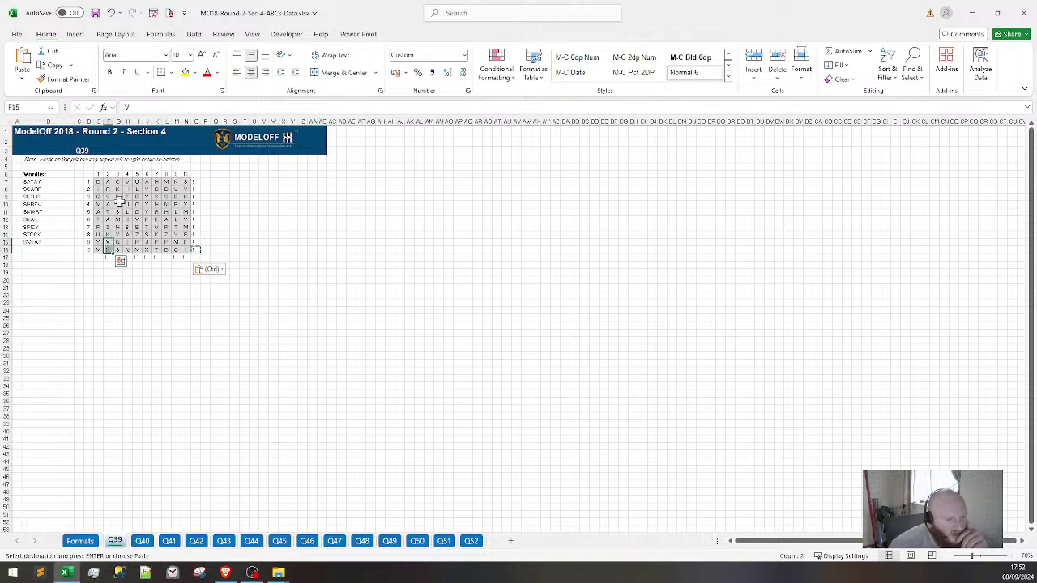
drag(118, 181, 117, 205)
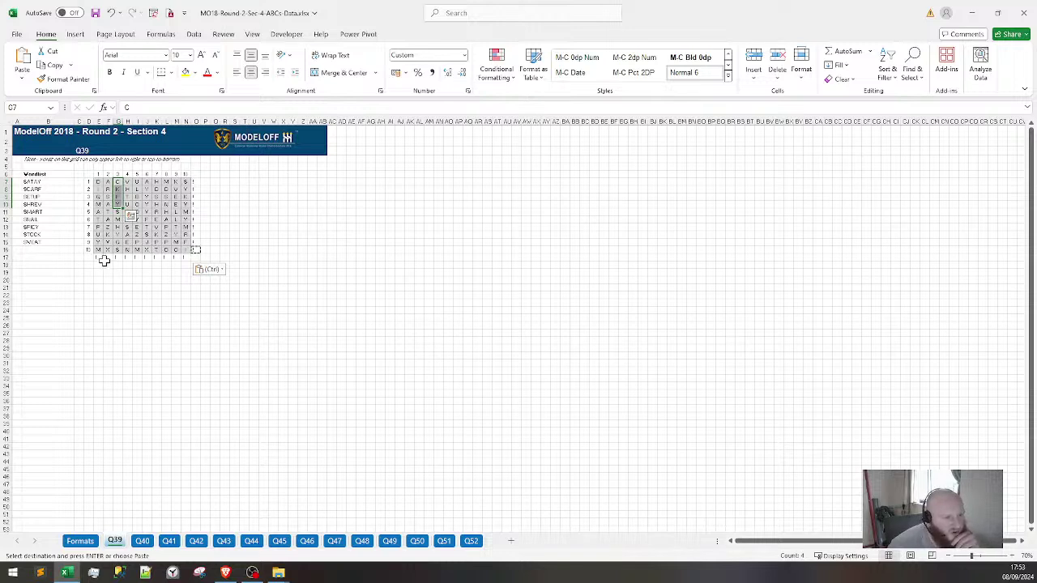
drag(105, 261, 183, 251)
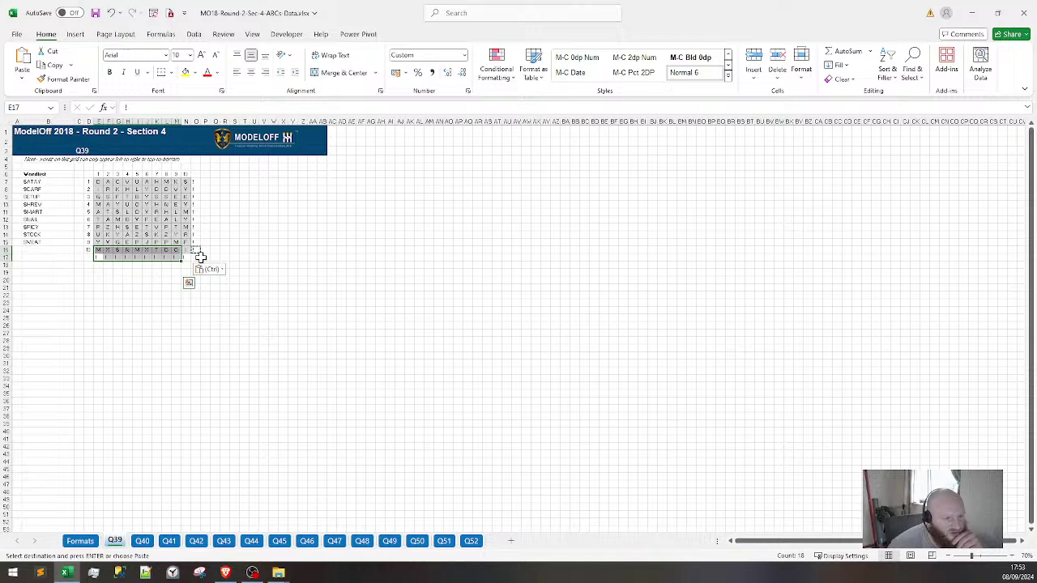
Join the letter grid E7:N16 into one string in V8 with TEXTJOIN, using an empty delimiter and FALSE for ignoring empty cells
click(256, 204)
click(264, 185)
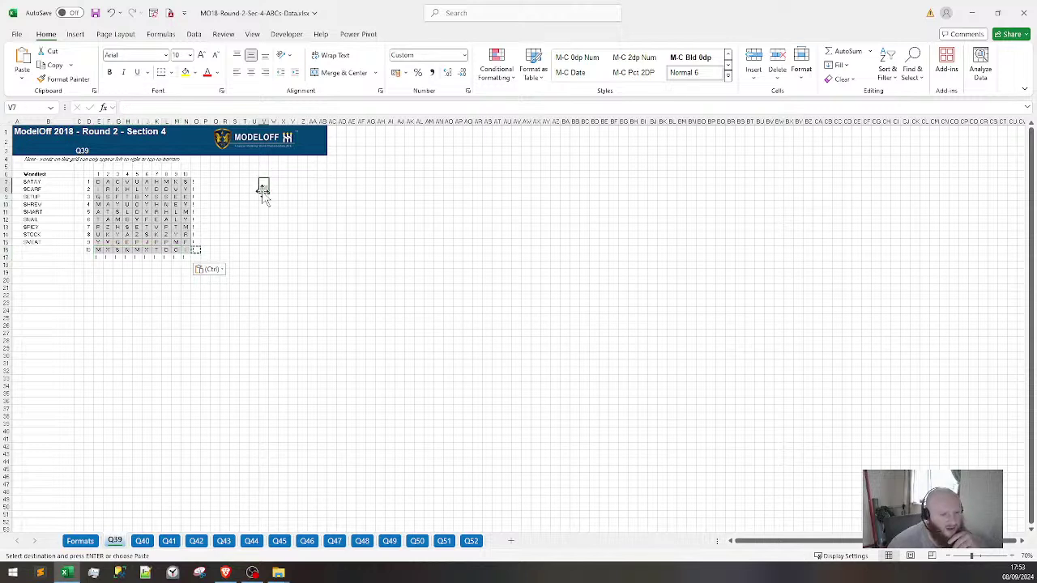
click(264, 189)
key(Escape)
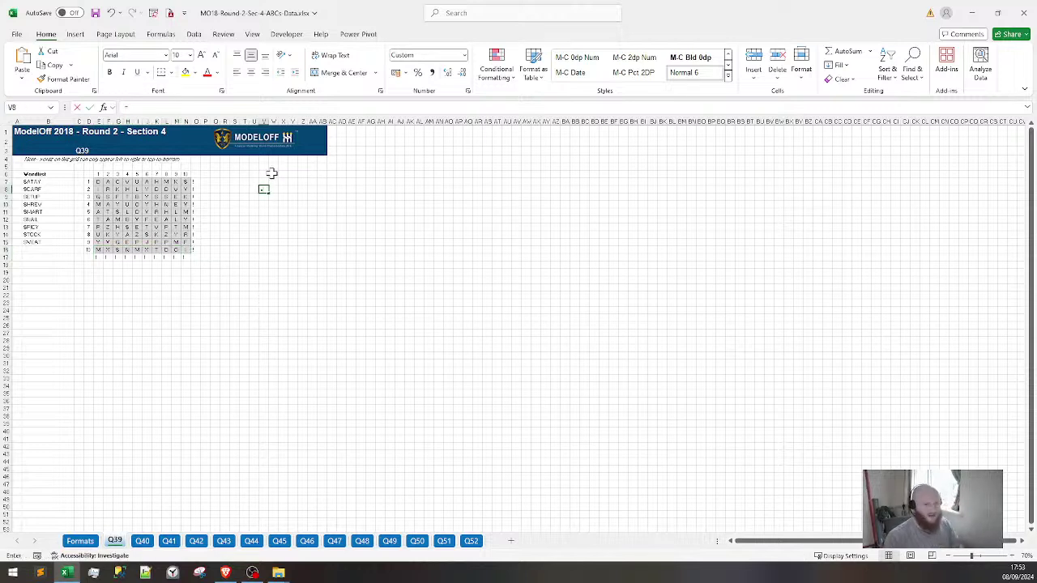
text(=textjon)
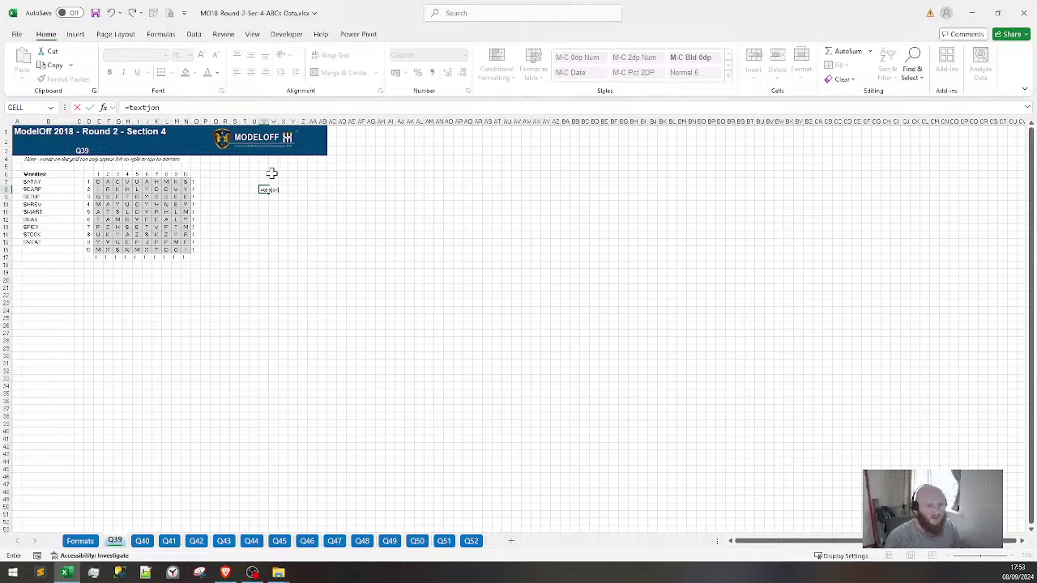
key(BackSpace)
text(in()
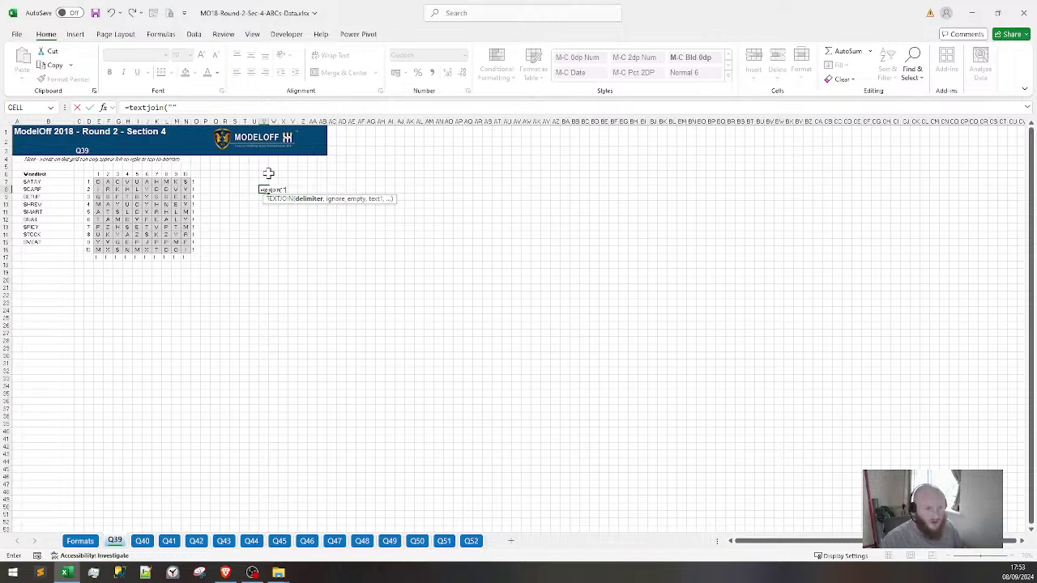
text("",)
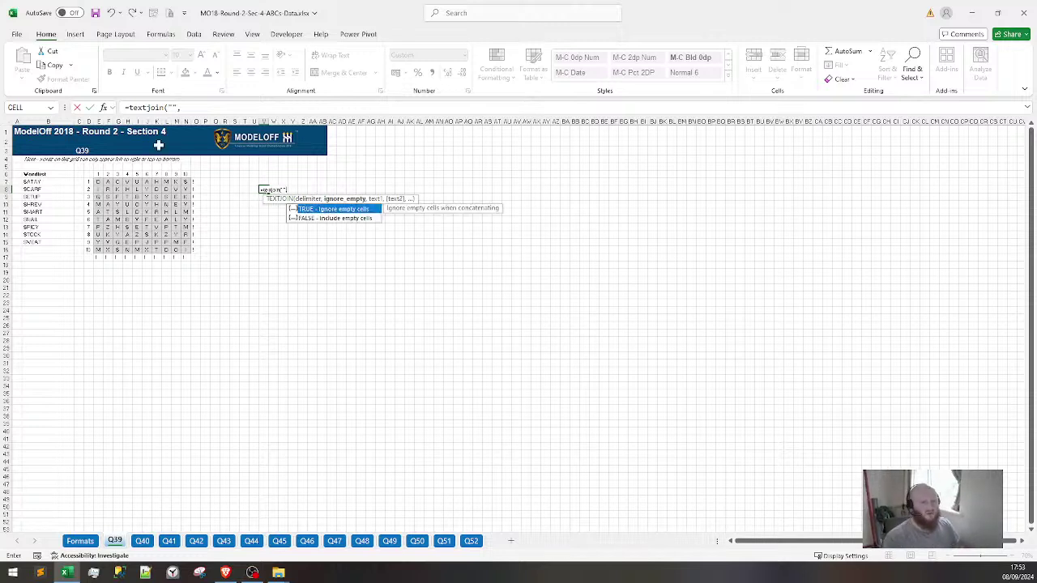
text(false,)
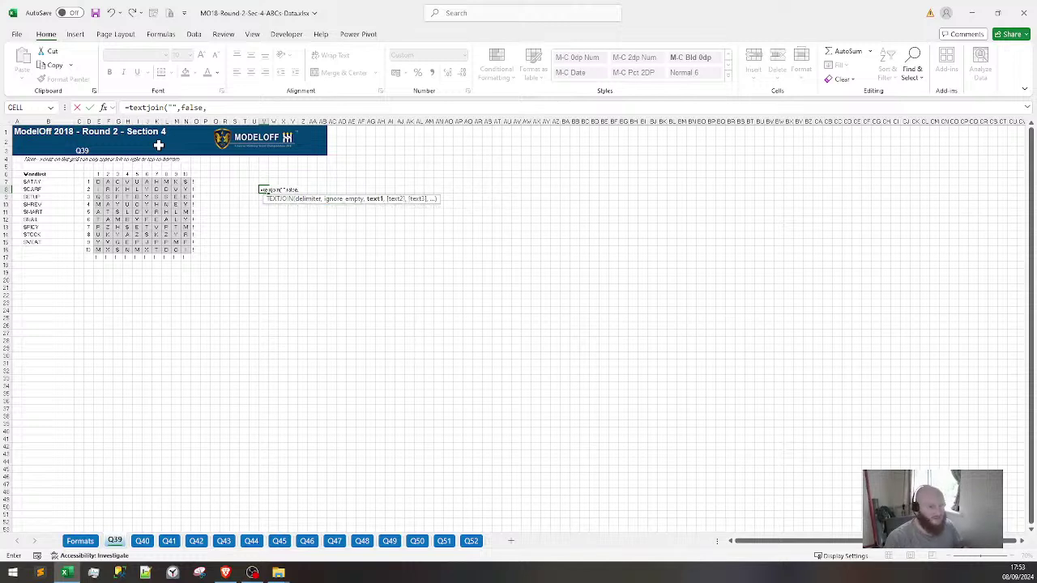
click(98, 180)
drag(108, 185, 186, 251)
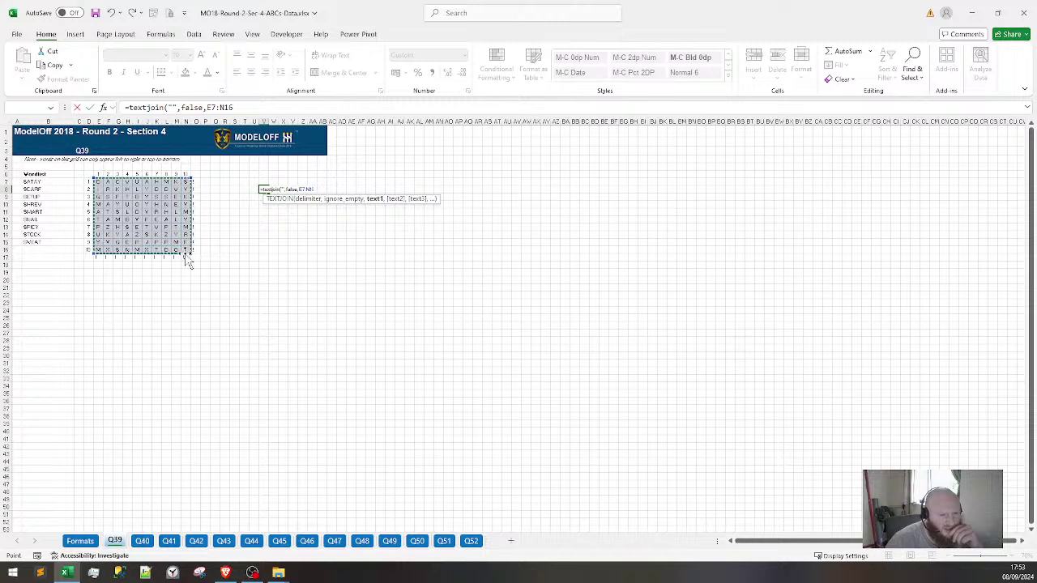
key(Return)
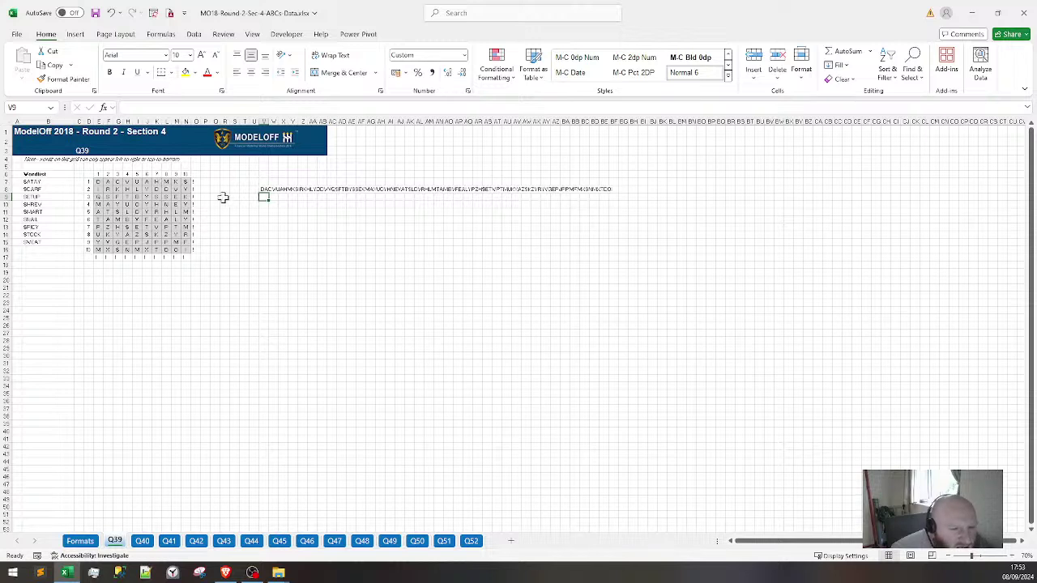
Extend the TEXTJOIN range in V8 to E7:O17 so it includes the exclamation mark separators
double_click(265, 192)
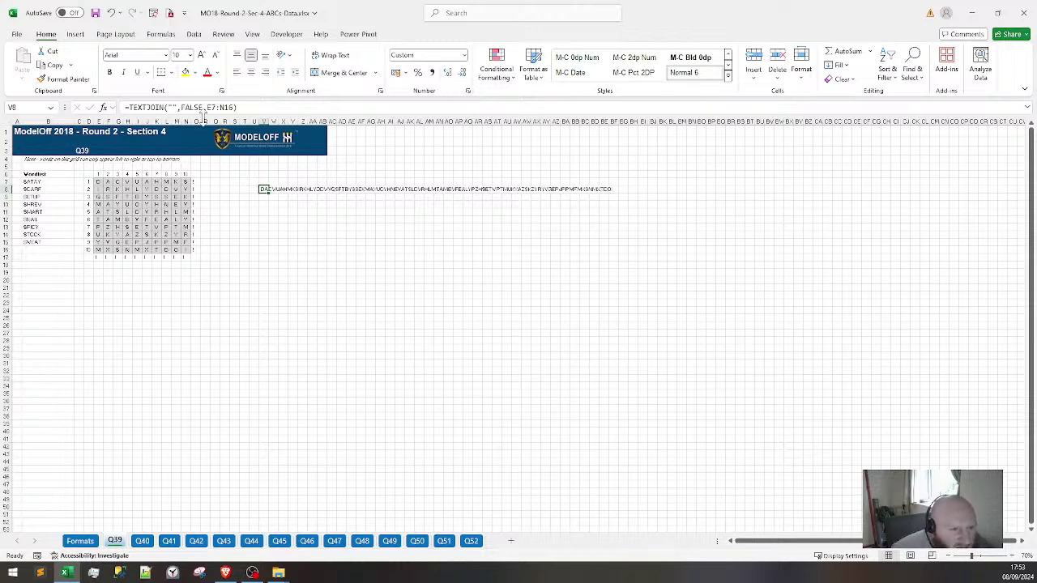
drag(187, 246, 201, 261)
key(Return)
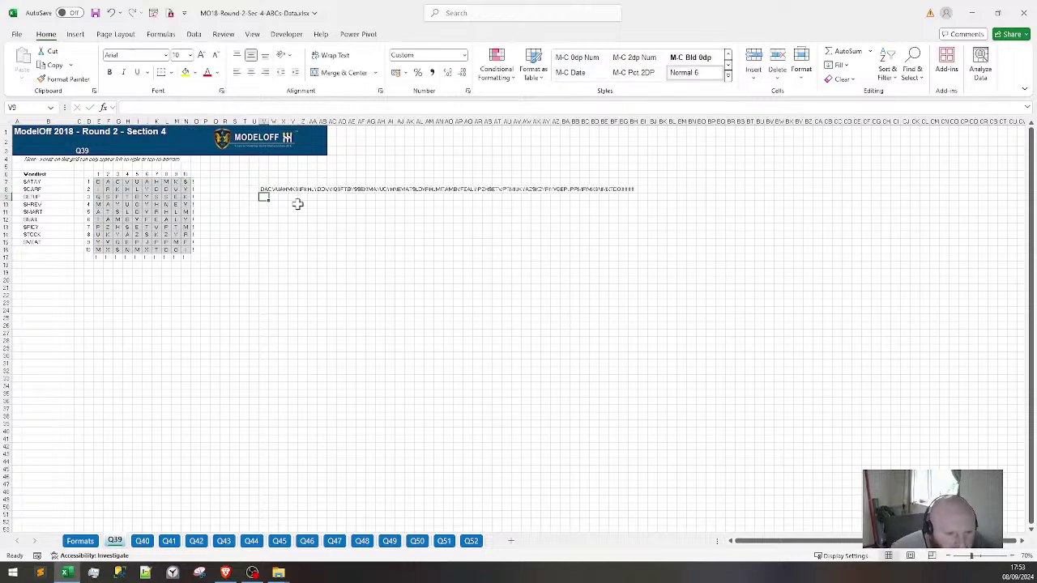
Enlarge the sheet and examine the joined string in V8 against the rows of the letter grid
ctrl+scroll(276, 280, up, 9)
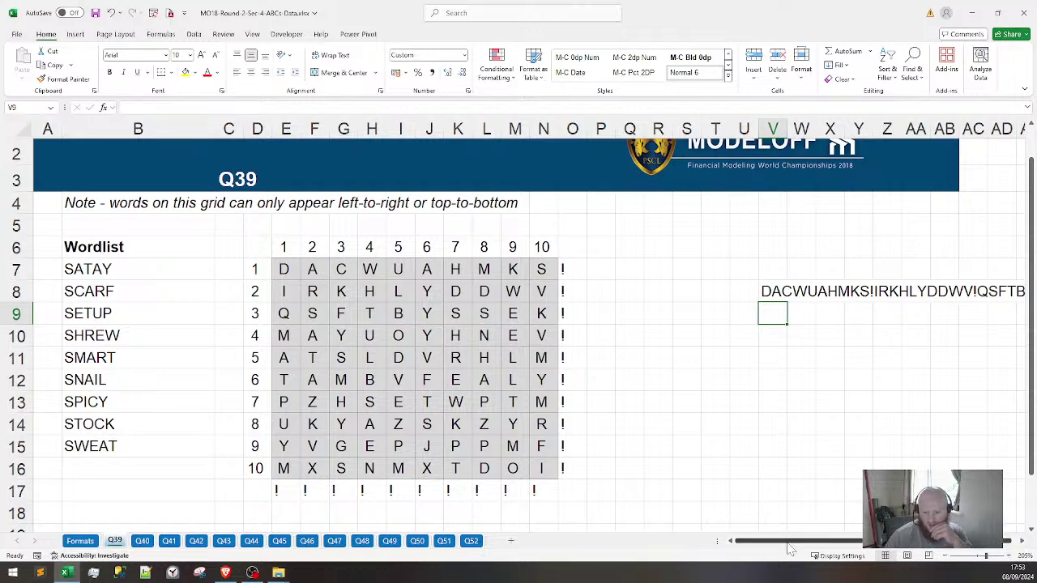
drag(793, 541, 821, 547)
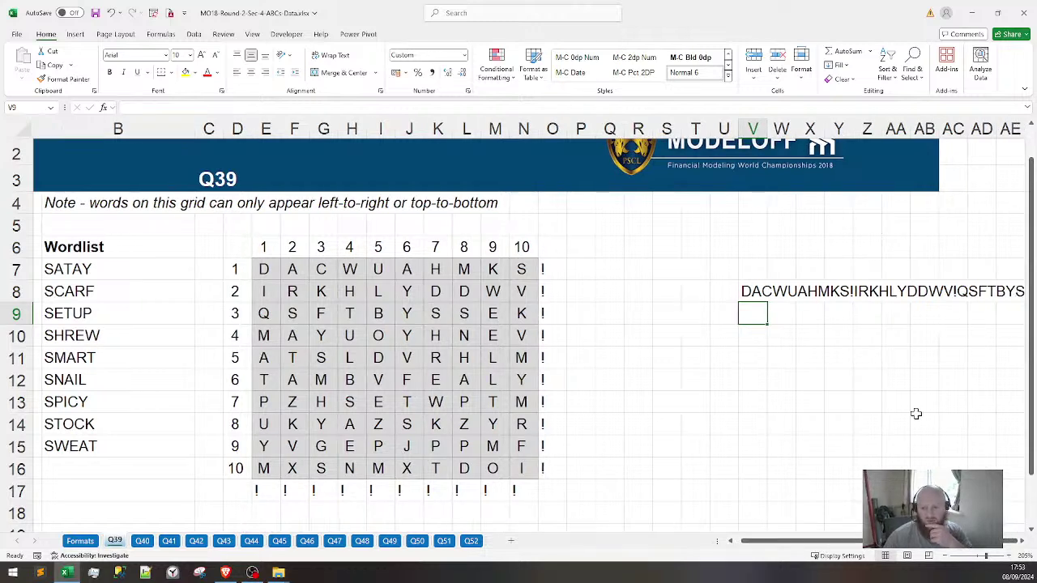
click(763, 293)
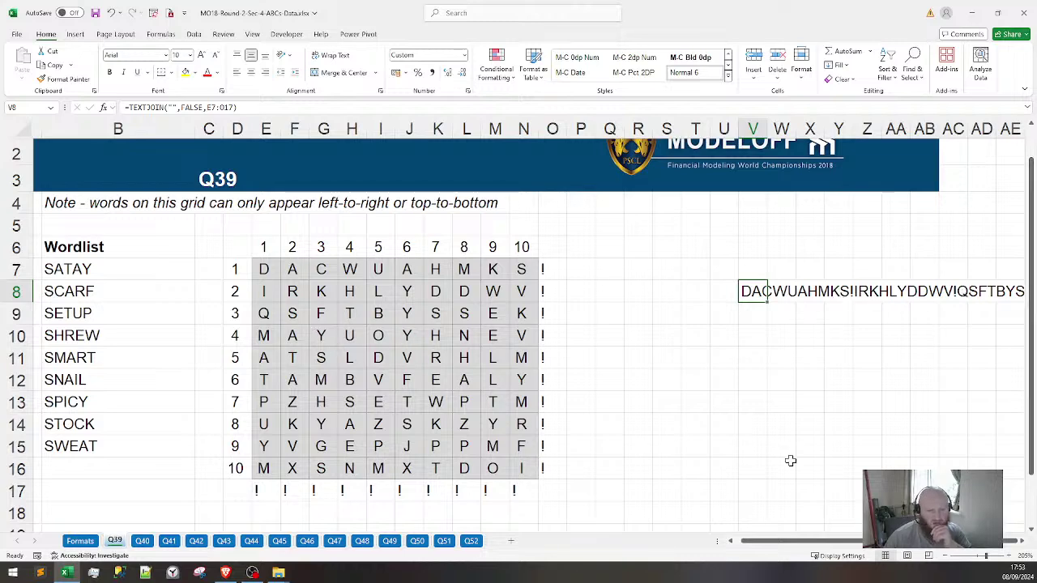
scroll(879, 549, right, 1)
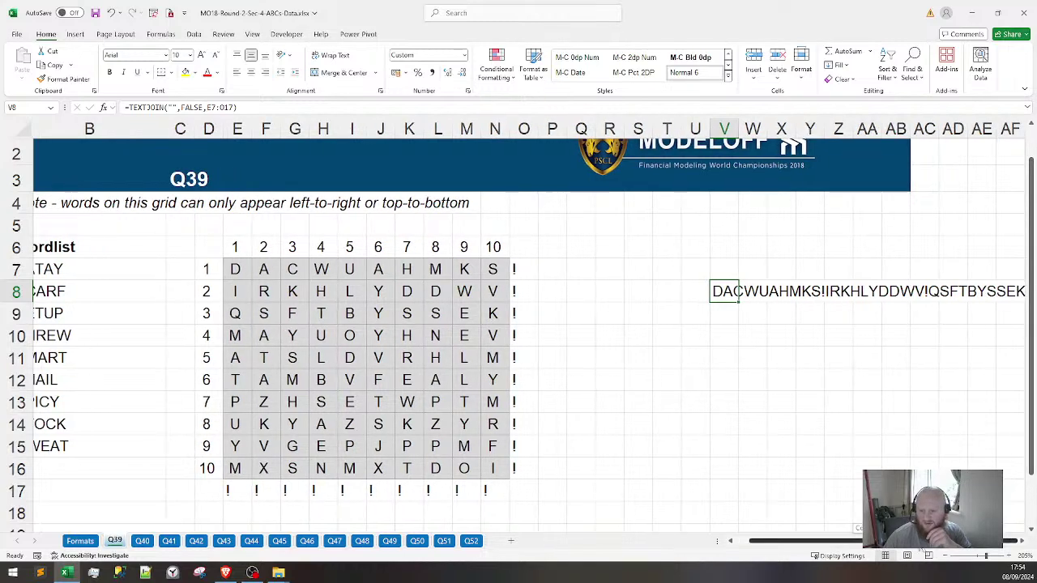
scroll(1023, 547, right, 2)
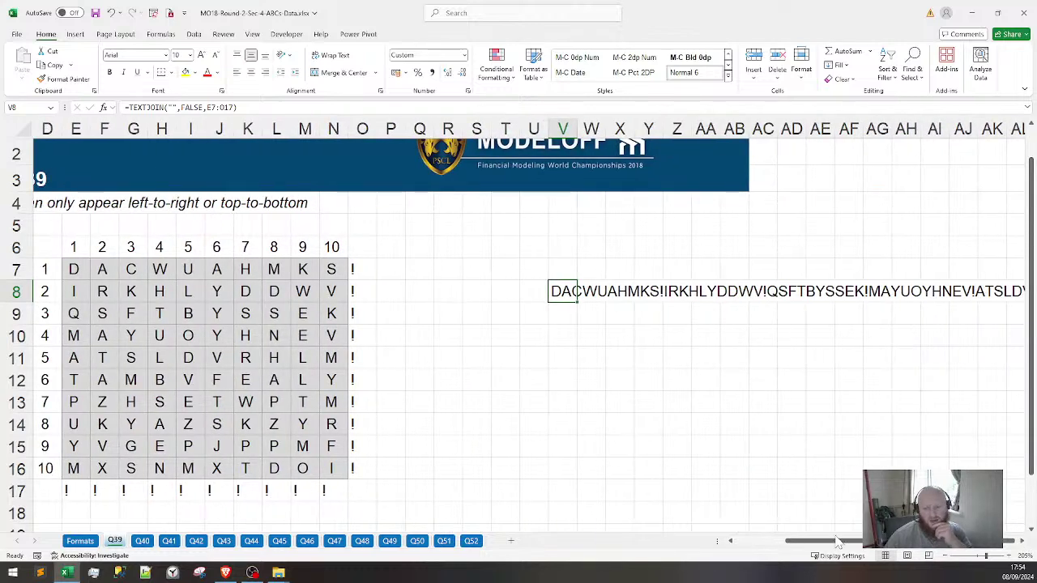
scroll(834, 534, left, 3)
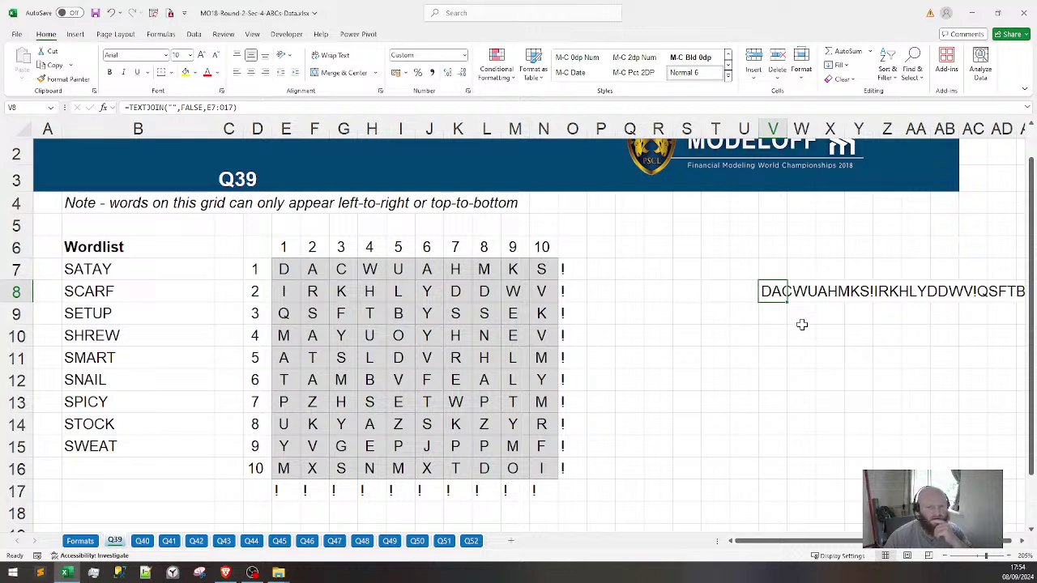
Enter a CONCAT formula in V9 that joins the grid and its separators in E7:O17
click(770, 313)
text(=co)
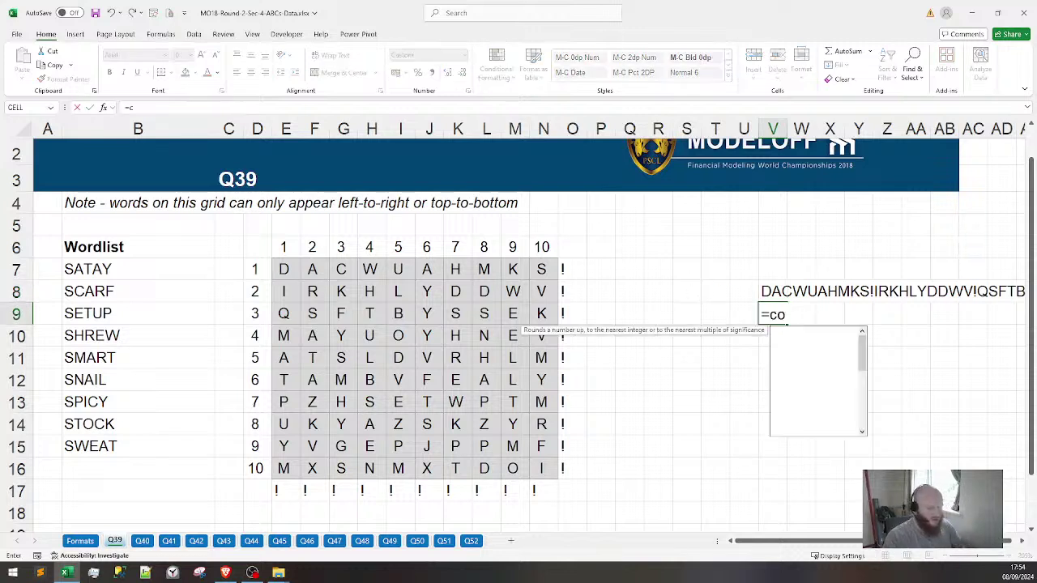
text(ncat()
key(BackSpace)
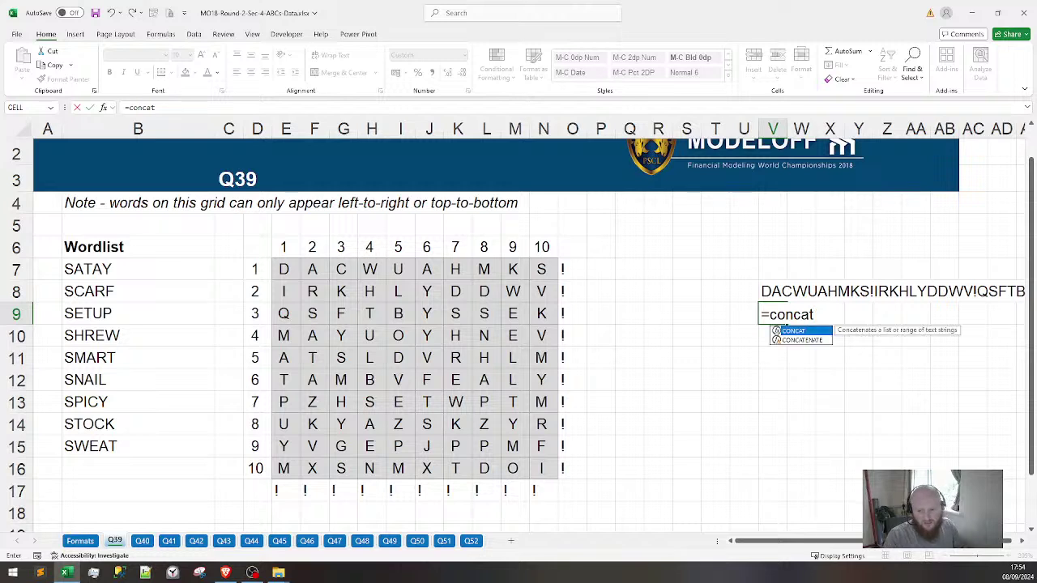
text(()
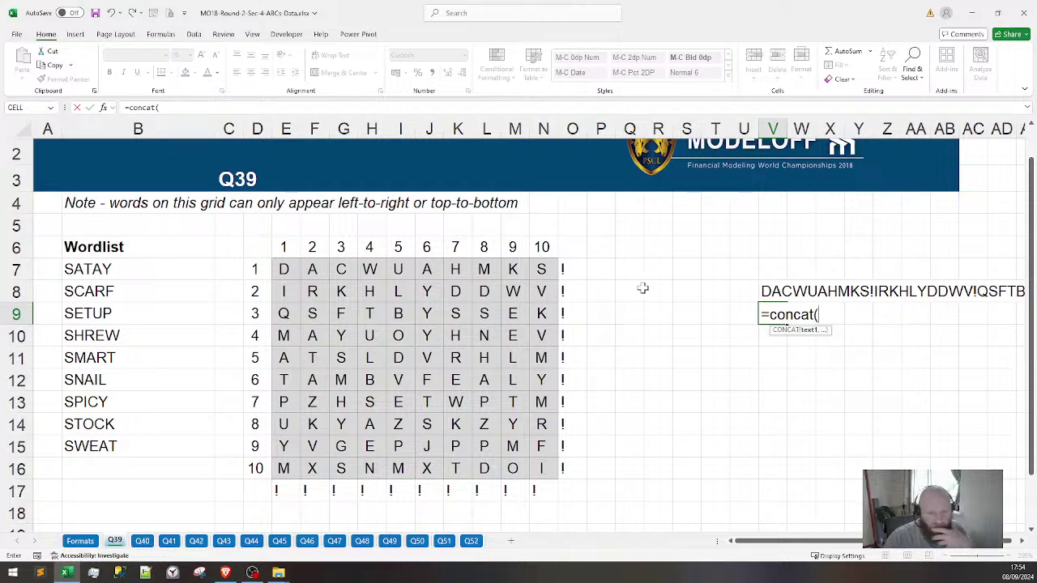
click(306, 285)
mouse_move(276, 270)
mouse_down()
mouse_move(507, 472)
mouse_move(567, 484)
mouse_up()
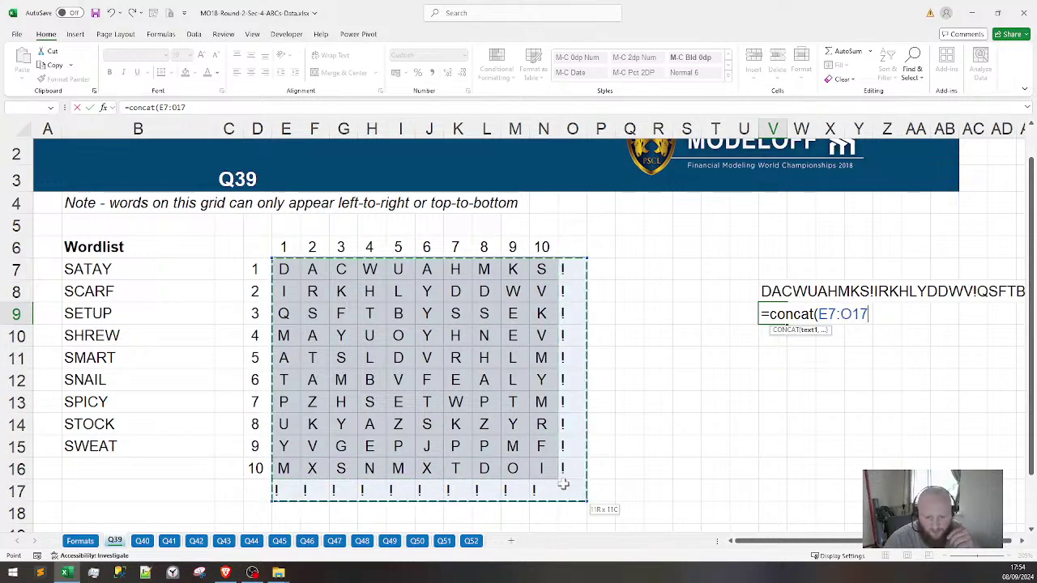
text())
key(Return)
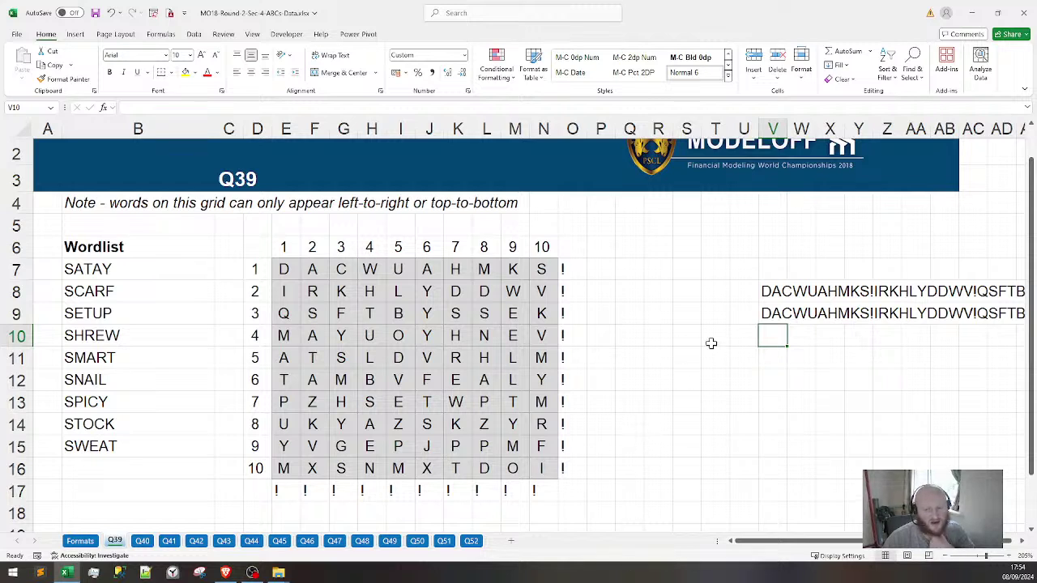
Copy the CONCAT formula text from V9 and clear both joined strings in V8:V9
click(770, 314)
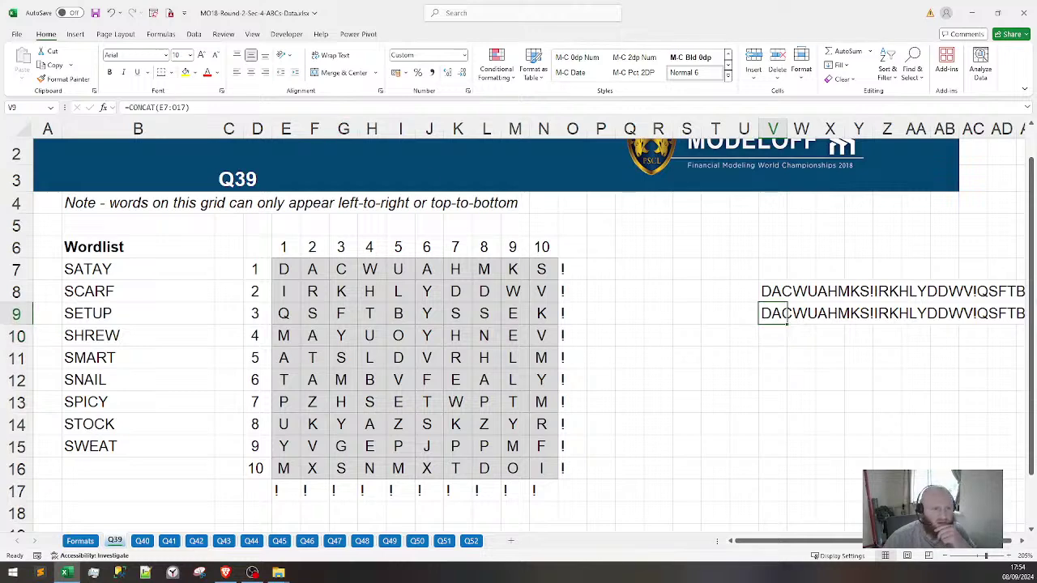
key(F2)
key(Escape)
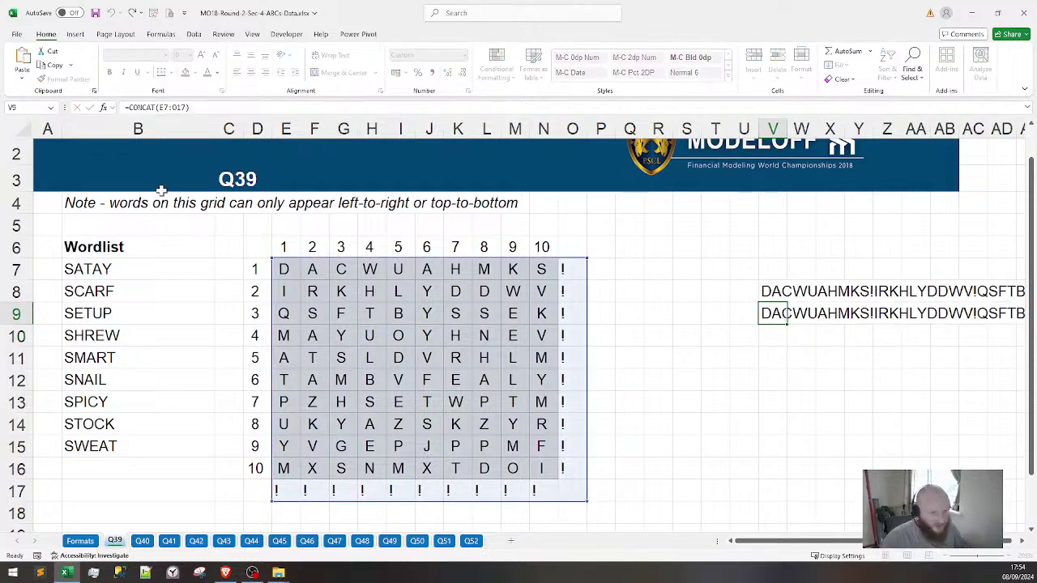
key(shift+Up)
key(Delete)
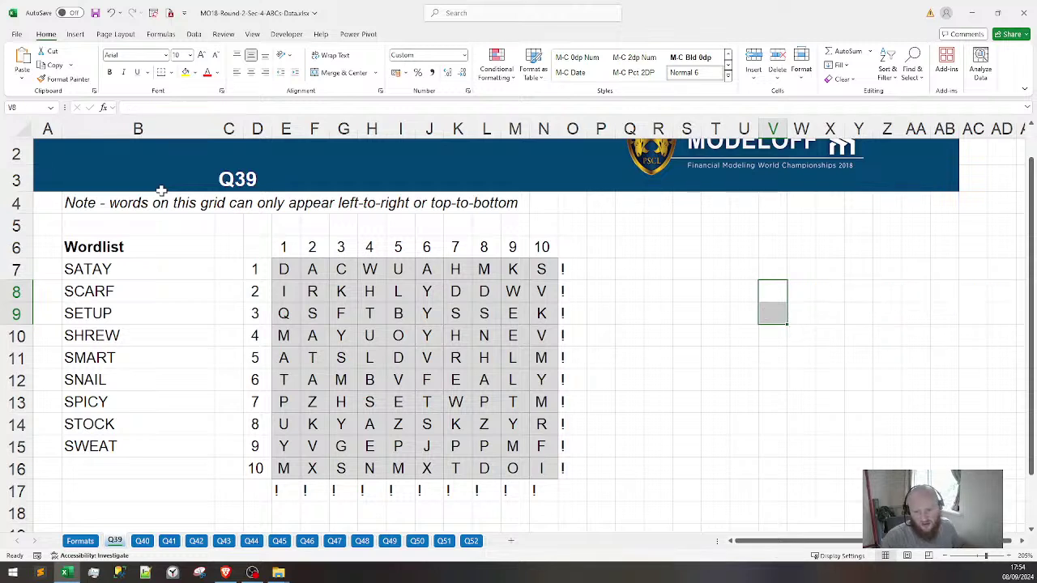
key(Down)
key(Up)
key(ctrl+v)
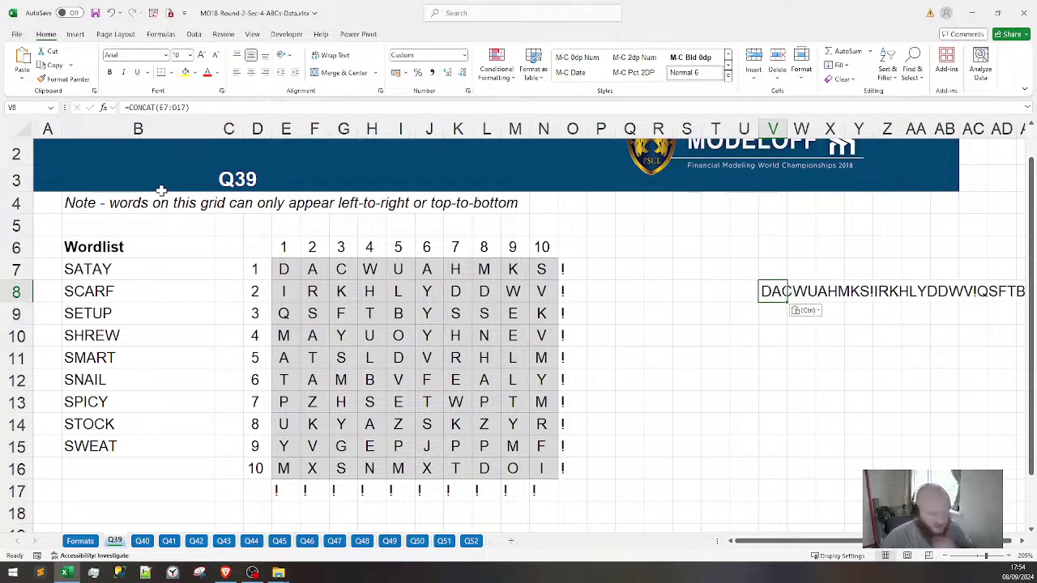
key(Escape)
key(Delete)
Place the copied formula =CONCAT(E7:O17) in Q8, closer to the letter grid
key(Left)
key(Left)
key(Left)
key(Left)
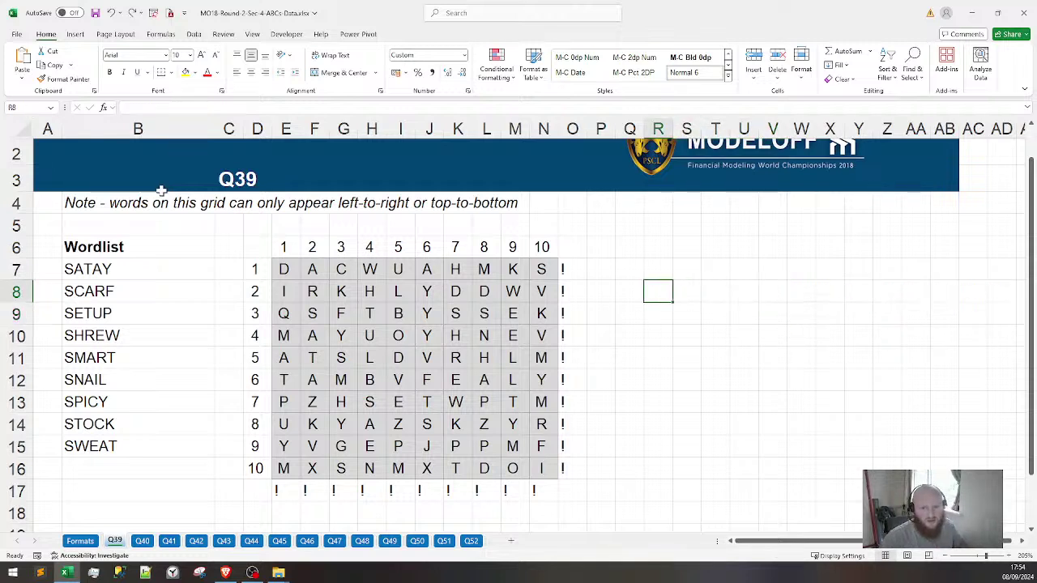
key(Left)
key(ctrl+v)
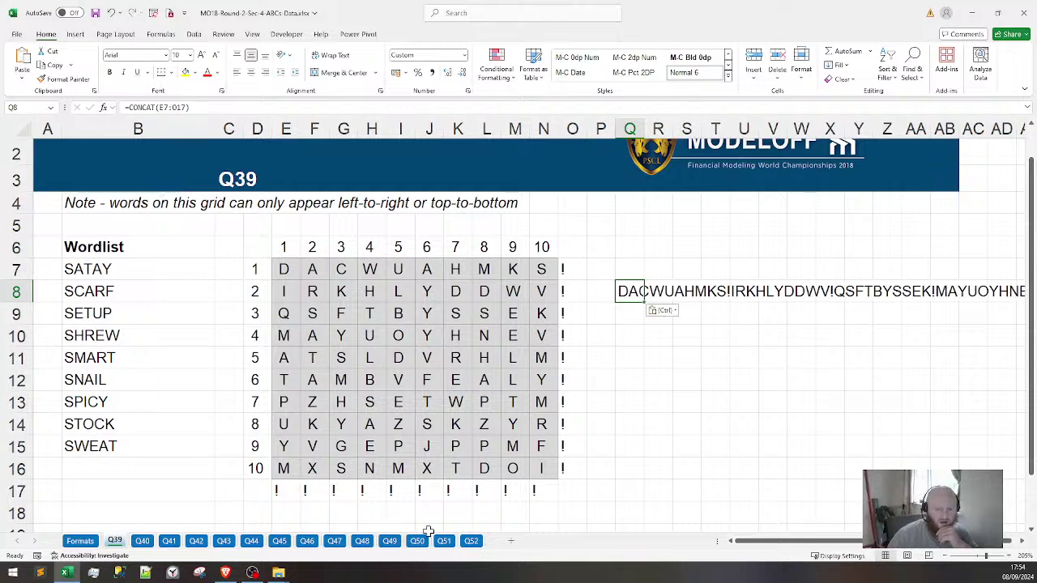
Inspect the large letter grid on sheet Q52 and the Formats sheet, and return to sheet Q39
click(471, 541)
scroll(324, 442, down, 3)
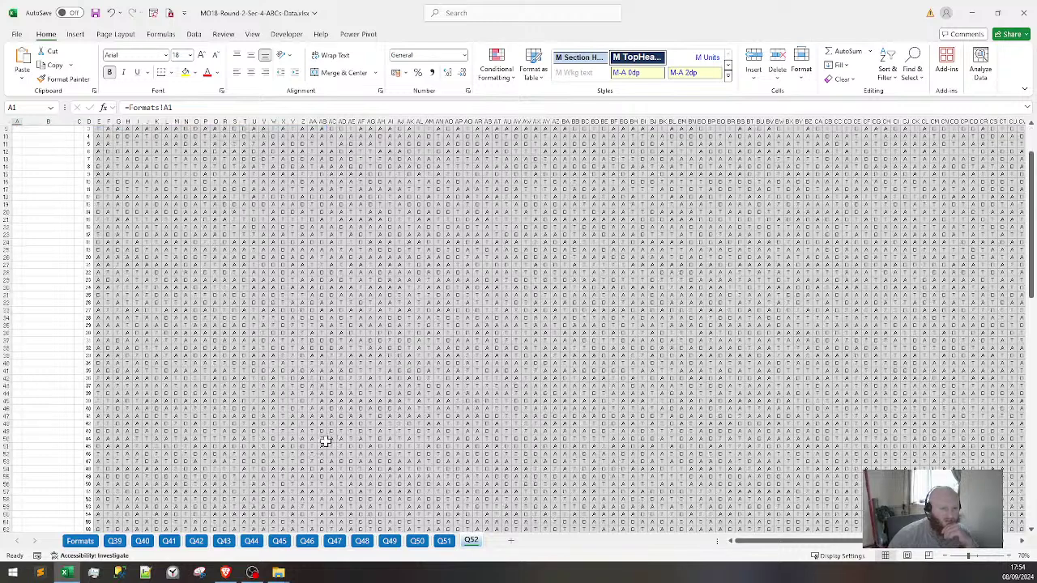
scroll(325, 442, down, 2)
click(88, 541)
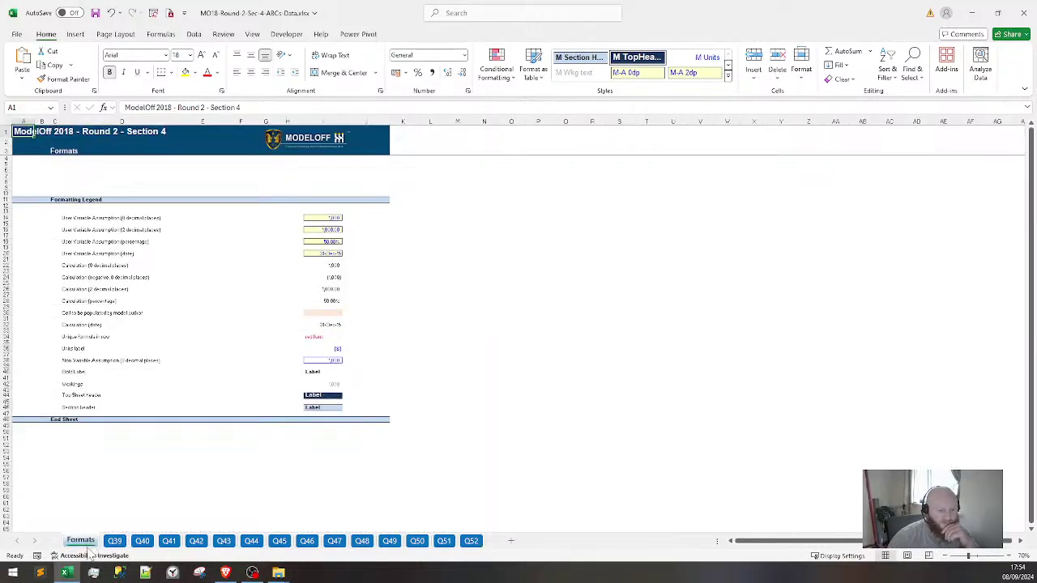
click(115, 540)
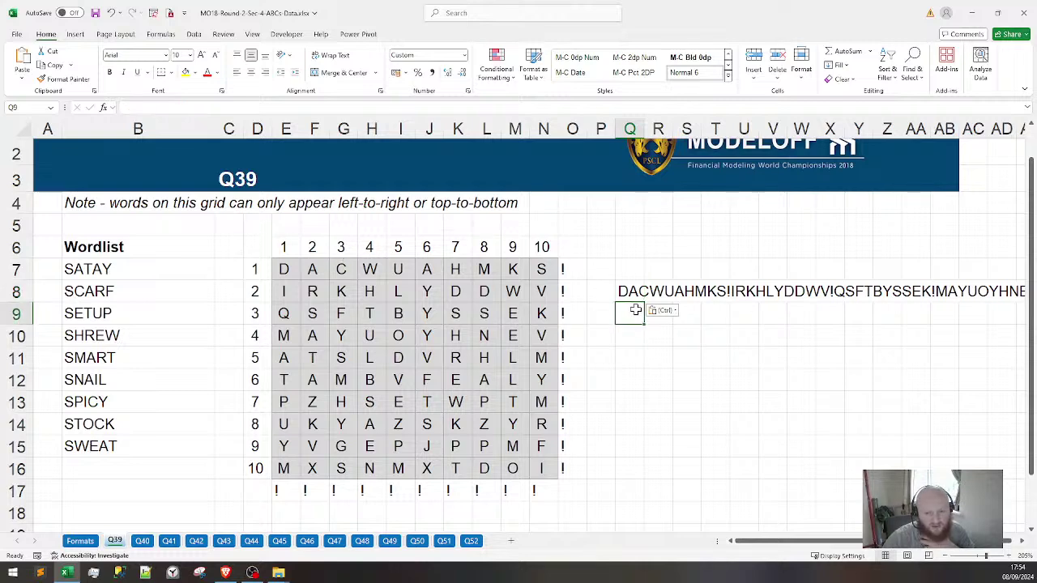
Duplicate the Q8 formula =CONCAT(E7:O17) in Q9 with its range unchanged
key(F2)
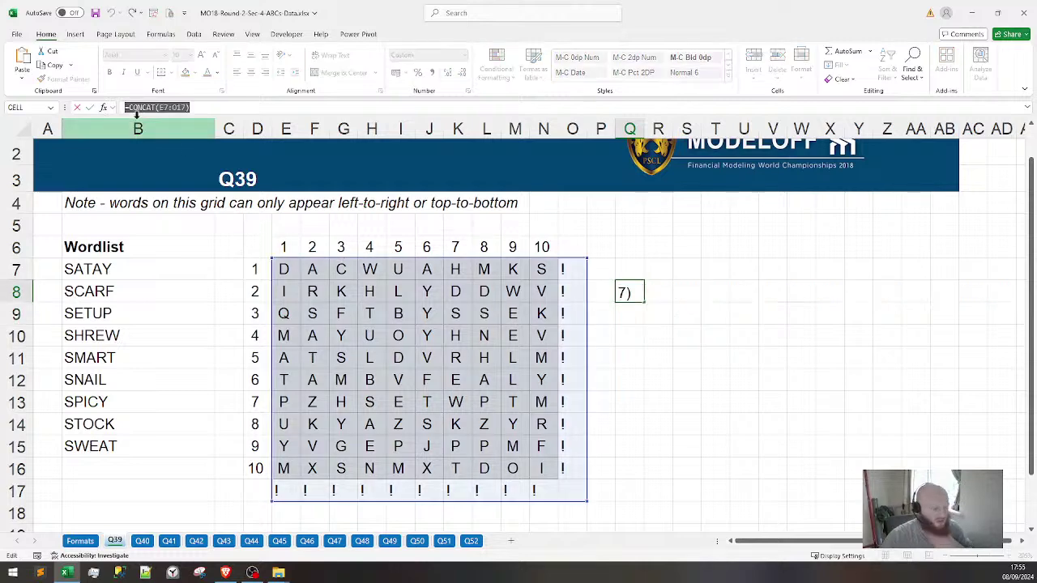
key(Return)
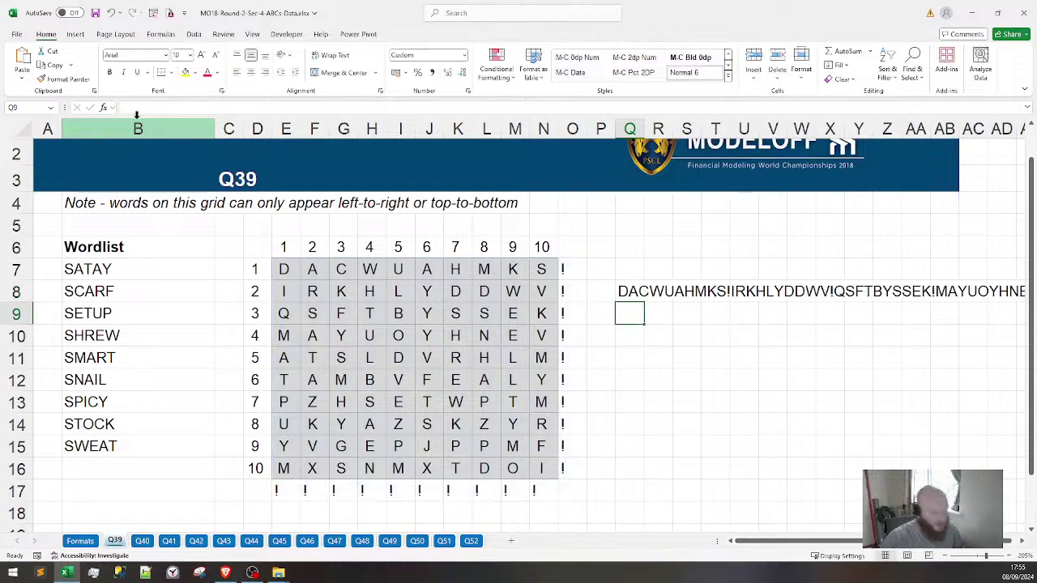
text(=CONCAT(E7:O17))
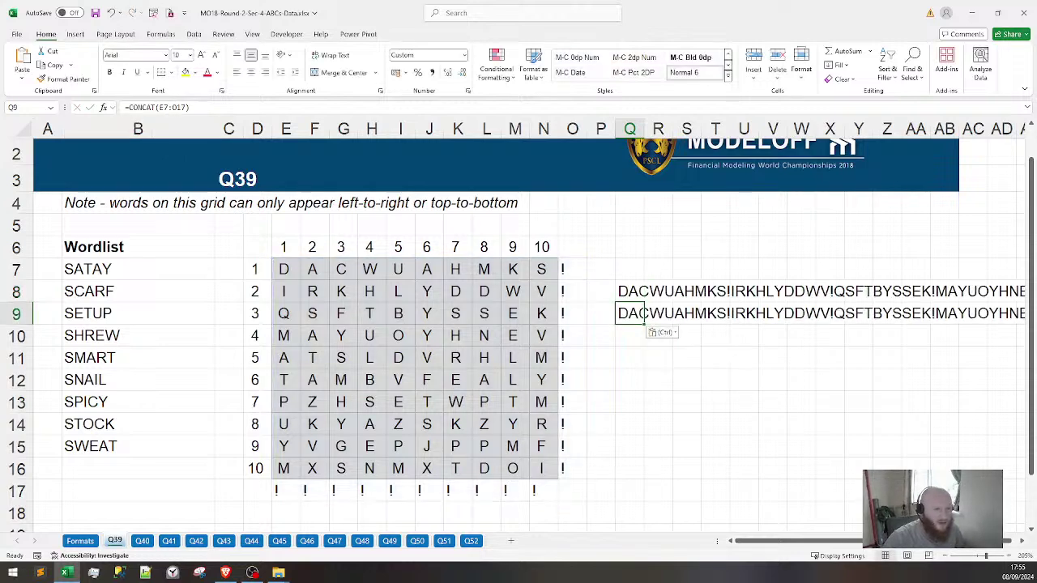
Wrap the range in Q9 with TRANSPOSE so the formula reads =CONCAT(TRANSPOSE(E7:O17))
key(F2)
key(Left)
key(Left)
key(Left)
key(Left)
key(Left)
key(Left)
key(Left)
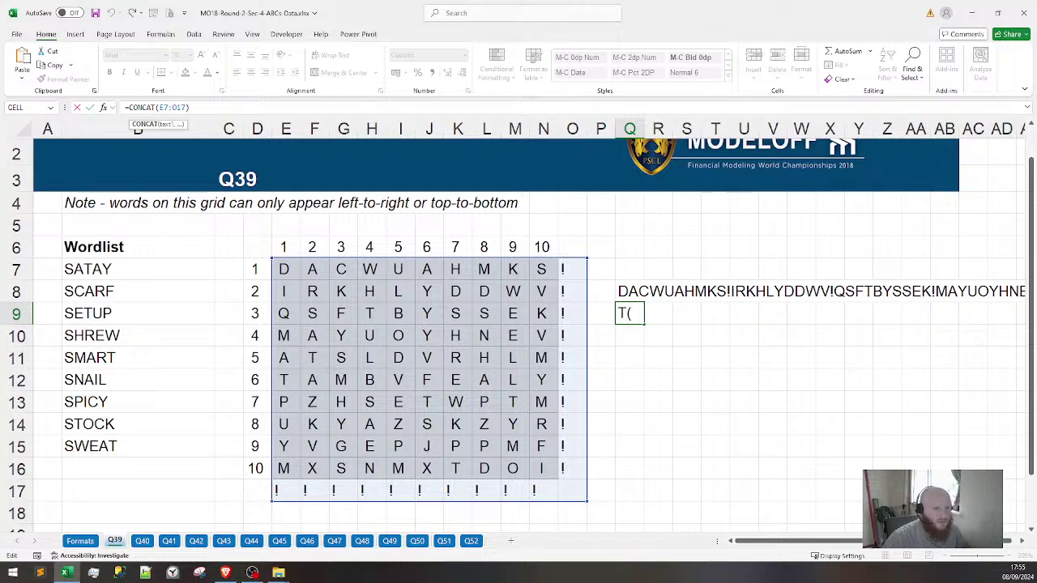
text(trans)
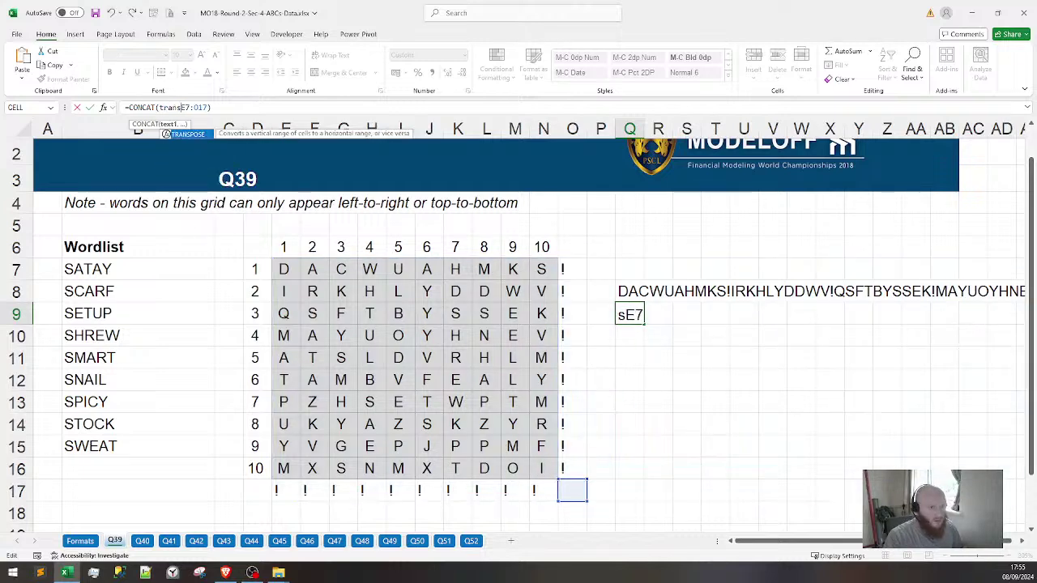
text(pose()
key(Right)
key(Right)
key(Right)
key(Right)
key(Right)
key(Right)
text())
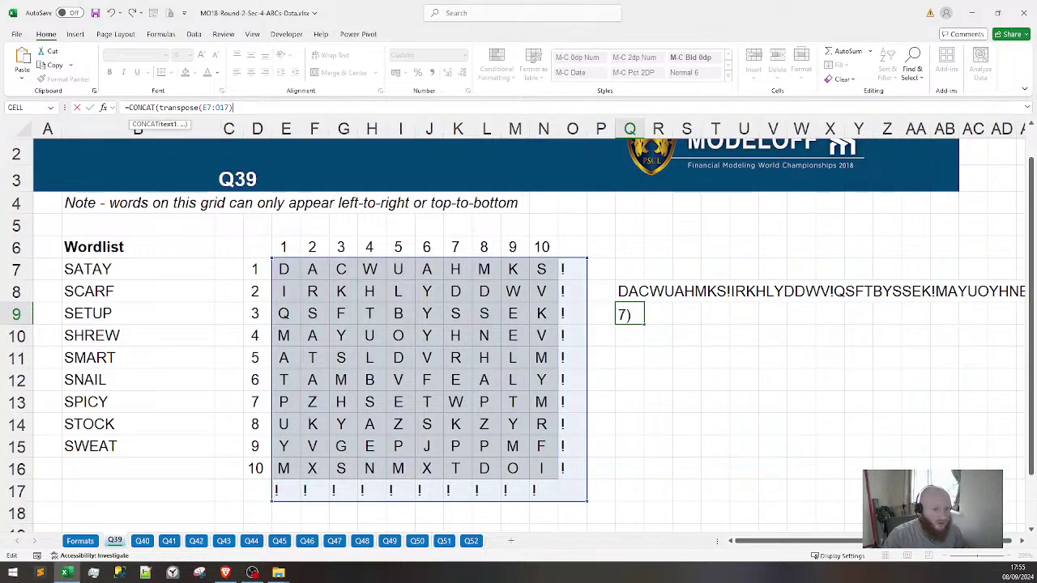
key(Return)
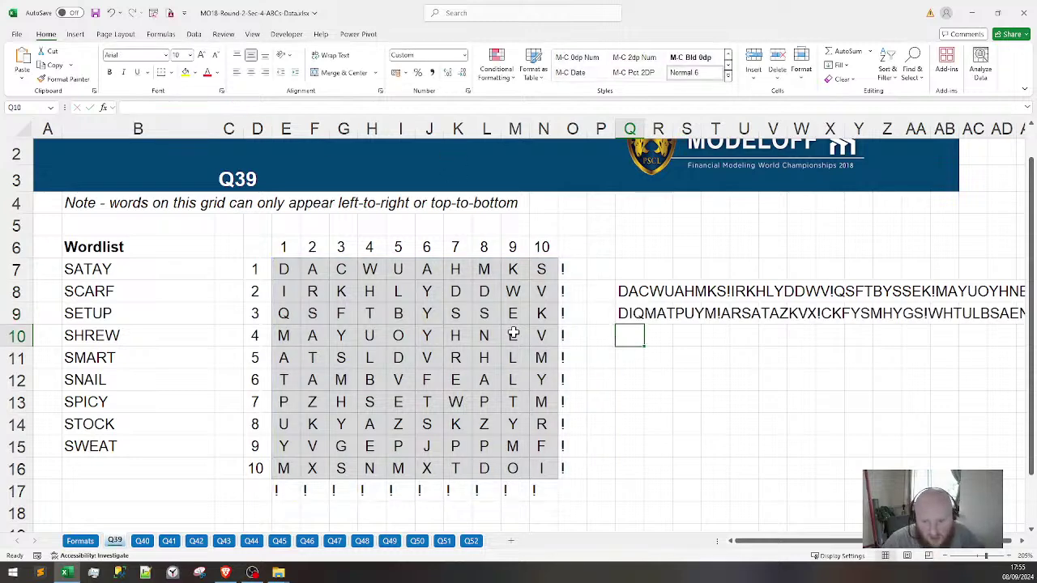
Compare the transposed string in Q9 and its formula with the columns of the letter grid
click(636, 312)
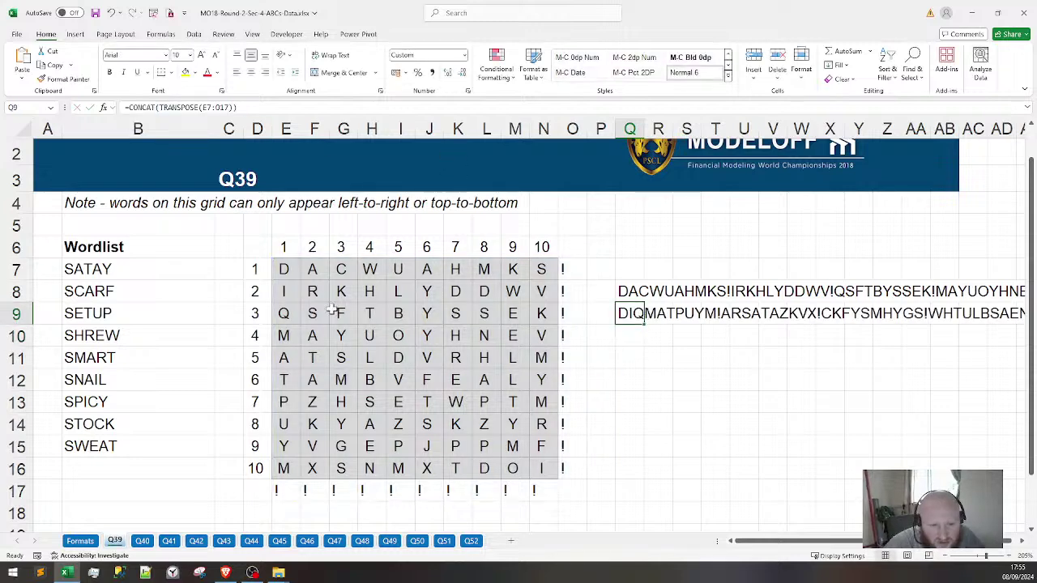
click(296, 270)
drag(456, 369, 551, 462)
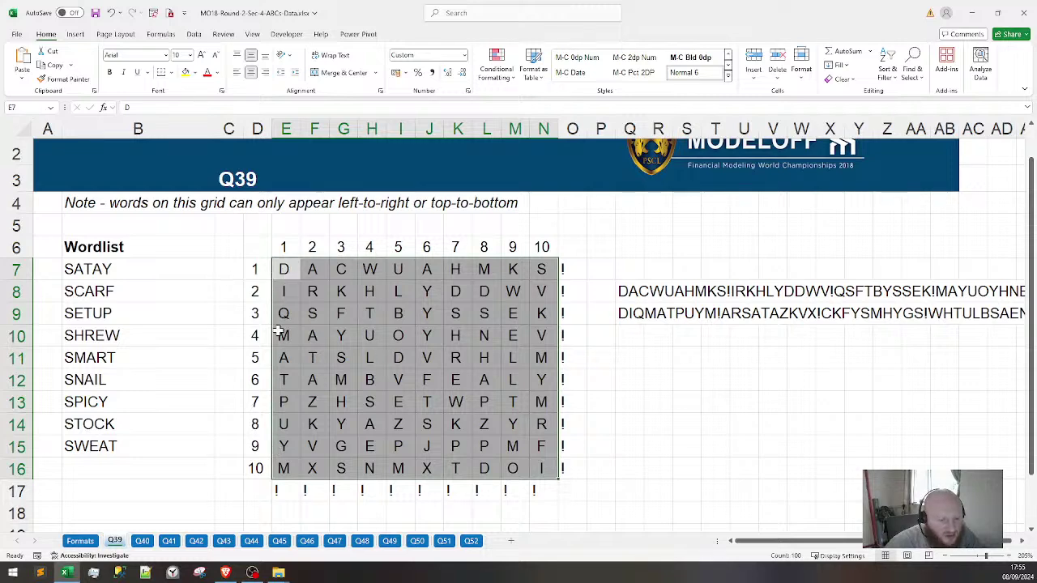
click(695, 423)
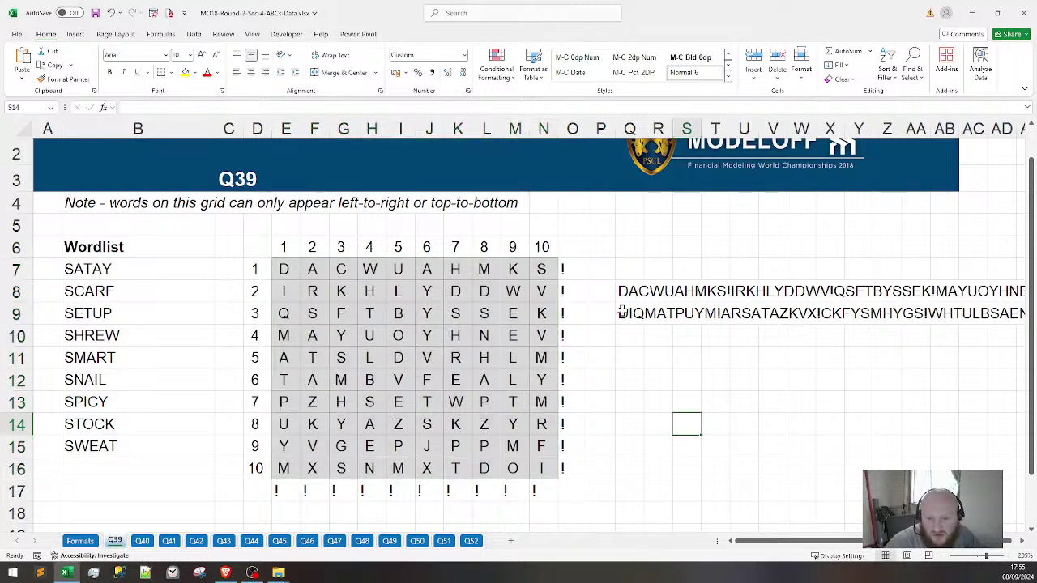
click(622, 311)
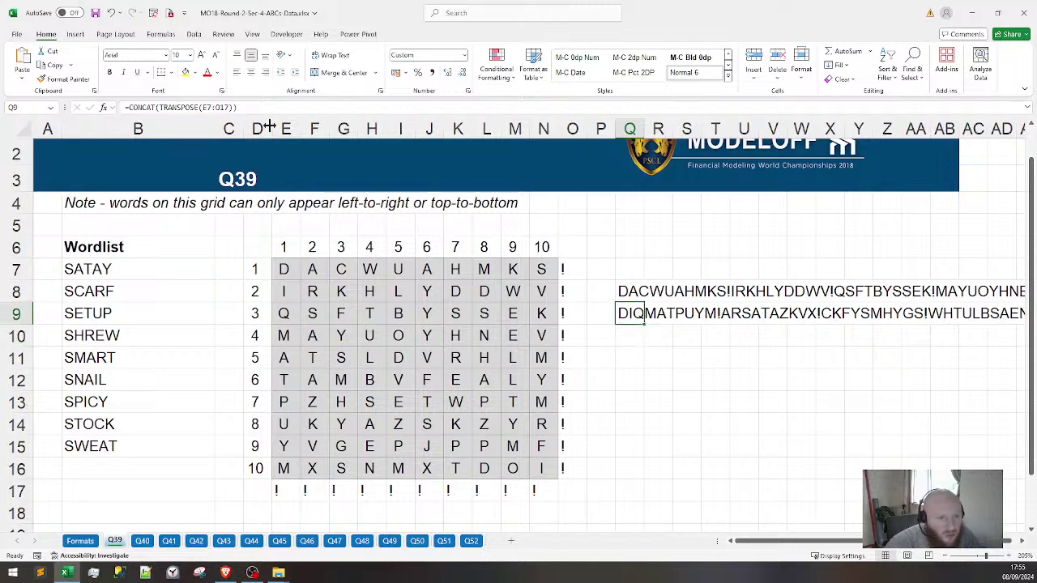
drag(236, 107, 125, 107)
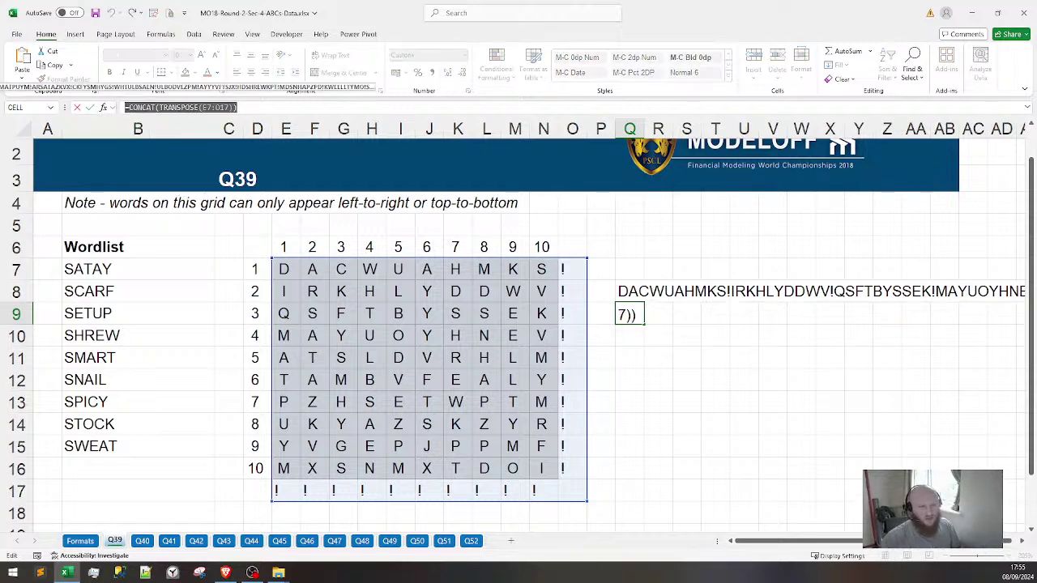
key(Escape)
Examine the joined strings in Q8 and Q9 through to their ends and check the separator row E17:N17
click(636, 290)
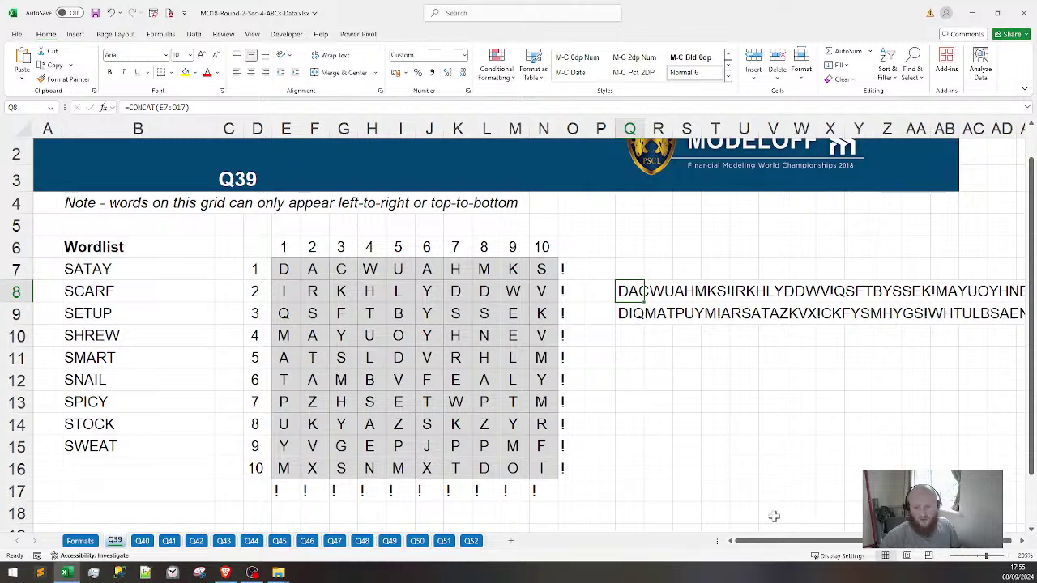
scroll(802, 548, right, 1)
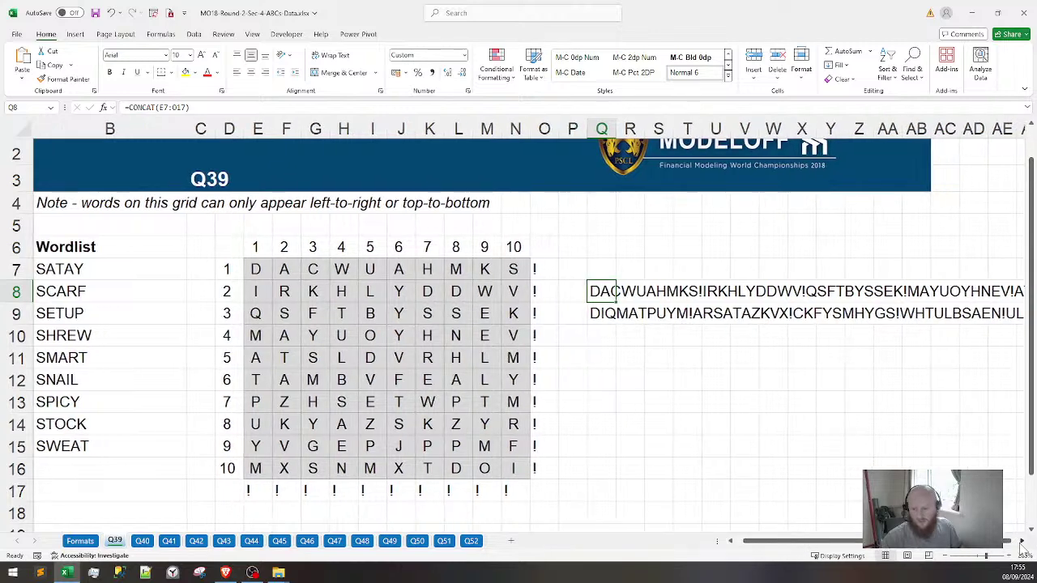
scroll(1022, 547, right, 11)
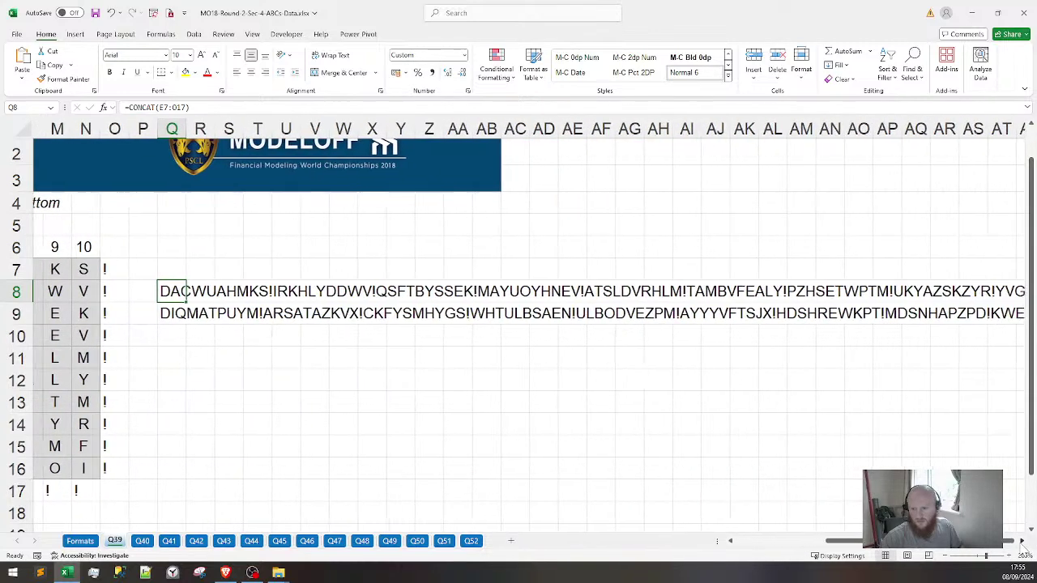
scroll(1022, 547, right, 8)
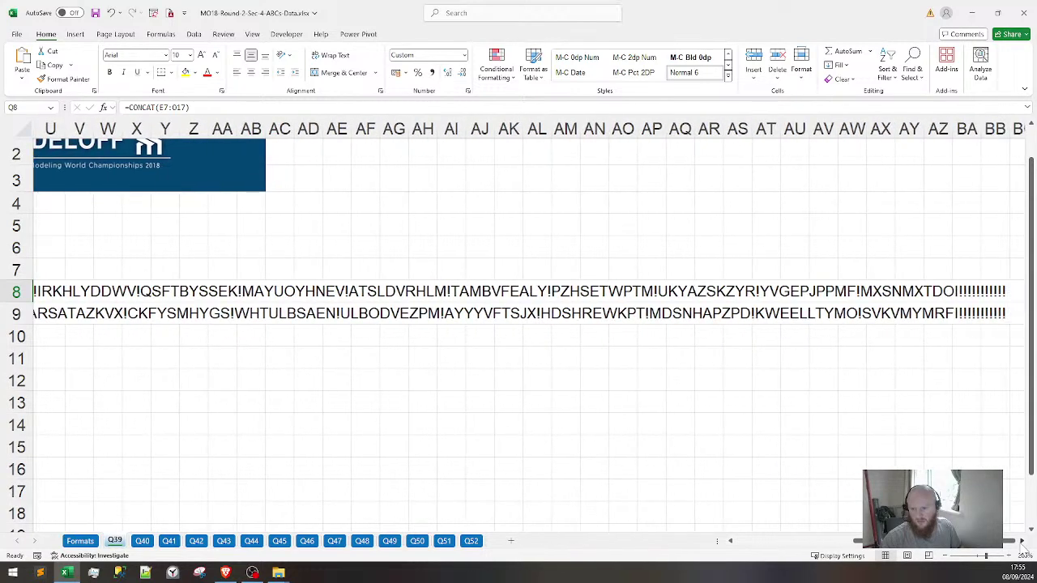
scroll(1023, 546, right, 1)
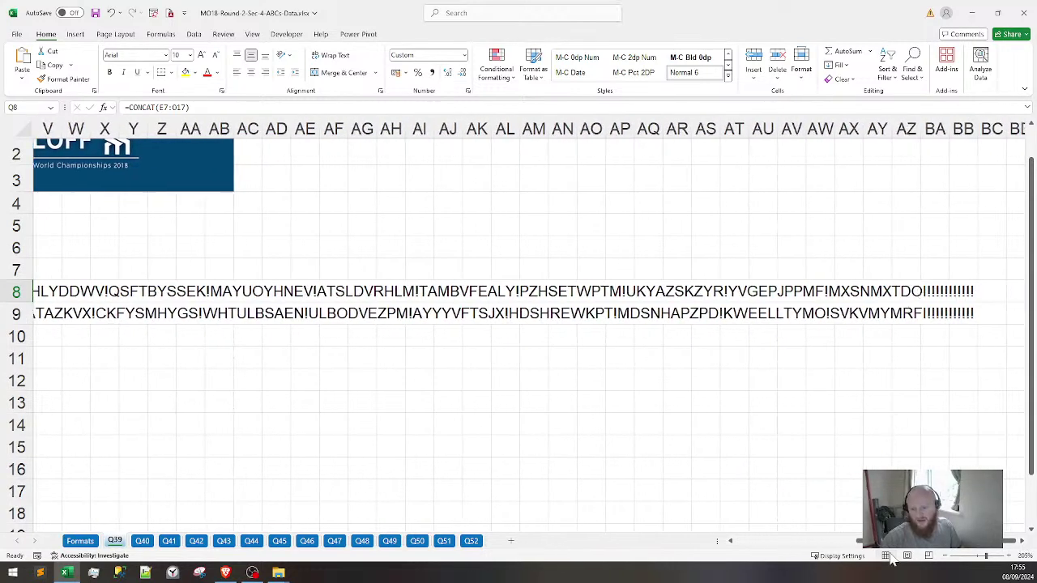
drag(900, 543, 716, 554)
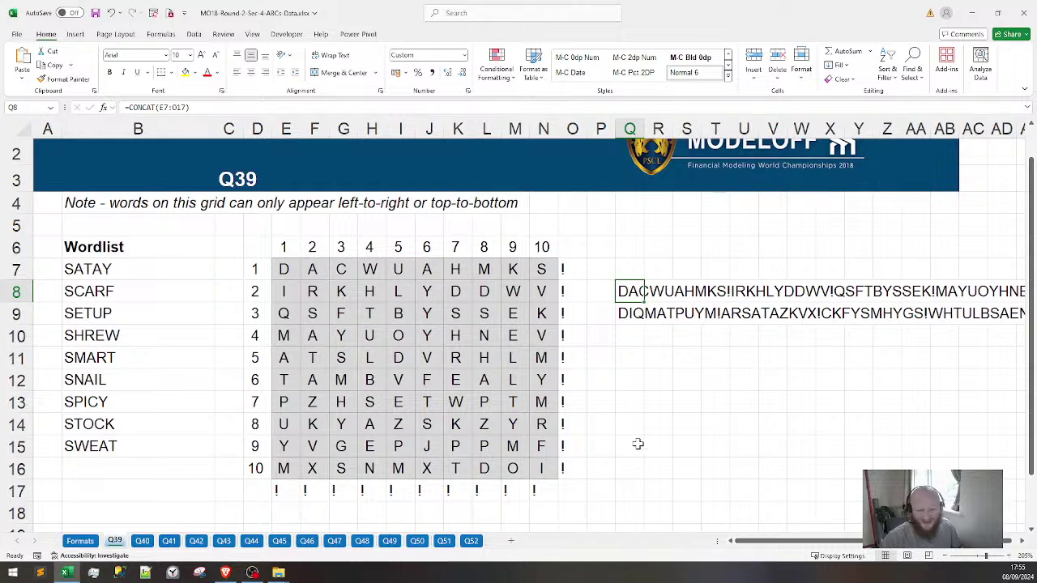
click(617, 433)
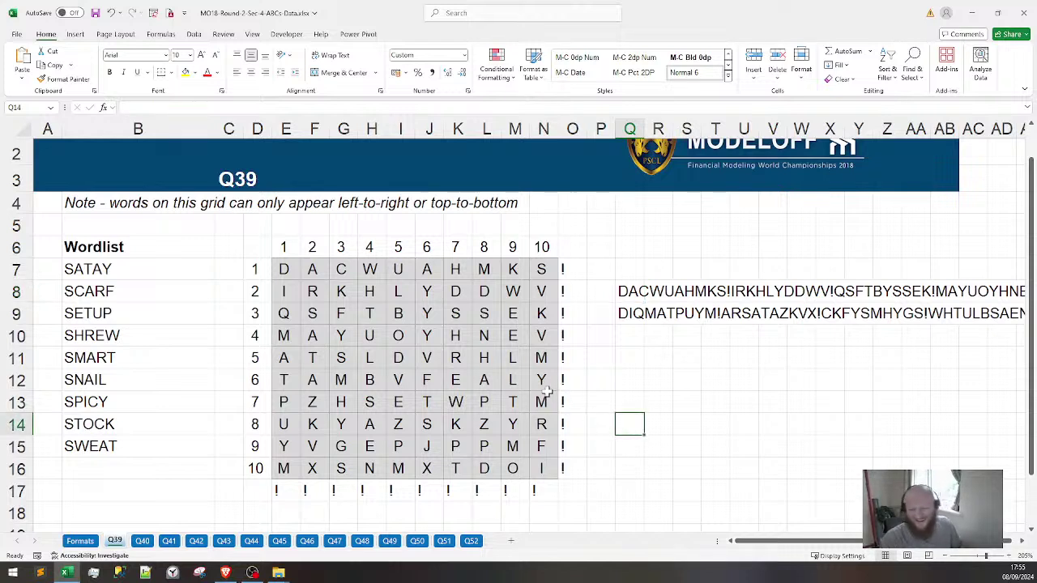
click(287, 274)
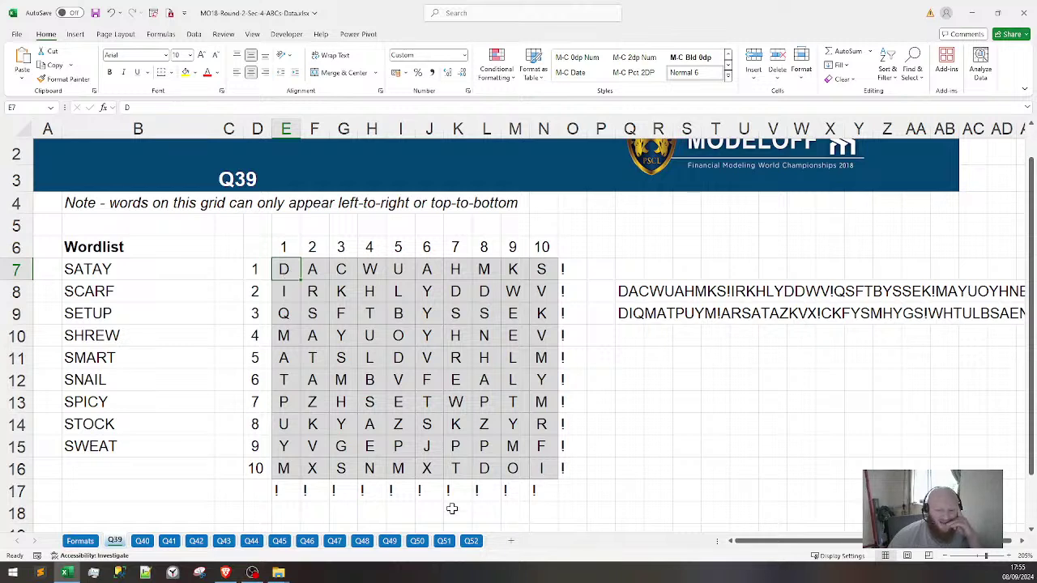
drag(283, 491, 549, 492)
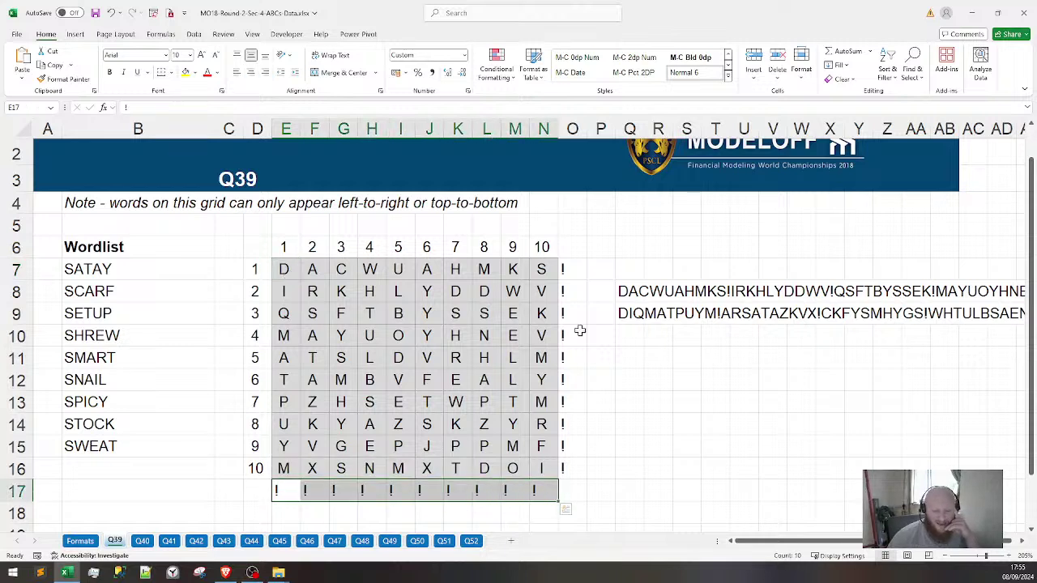
click(621, 332)
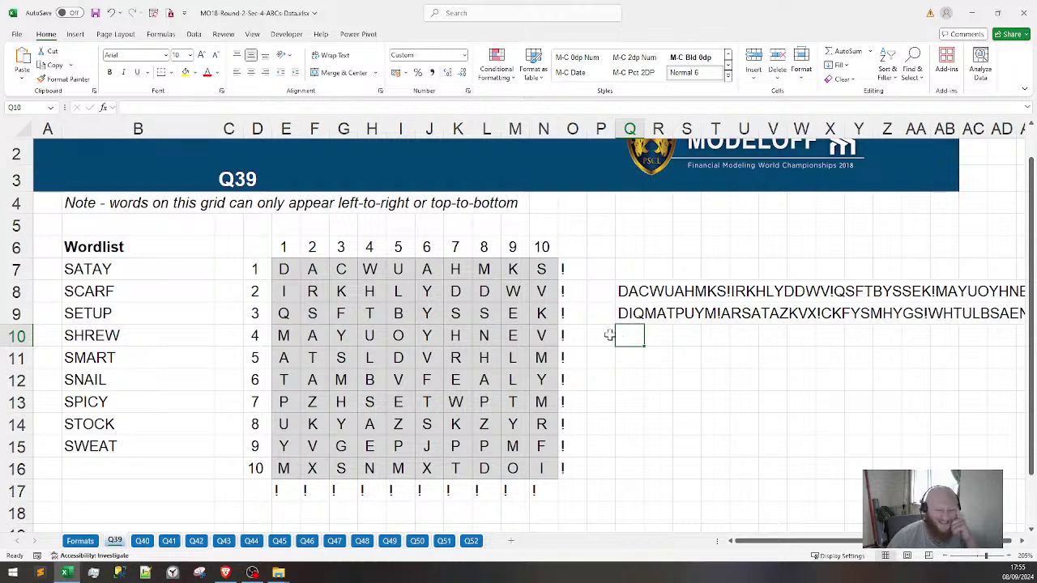
Append CONCAT(TRANSPOSE(E7:O17)) to the Q8 formula with the & operator and clear Q9
click(633, 290)
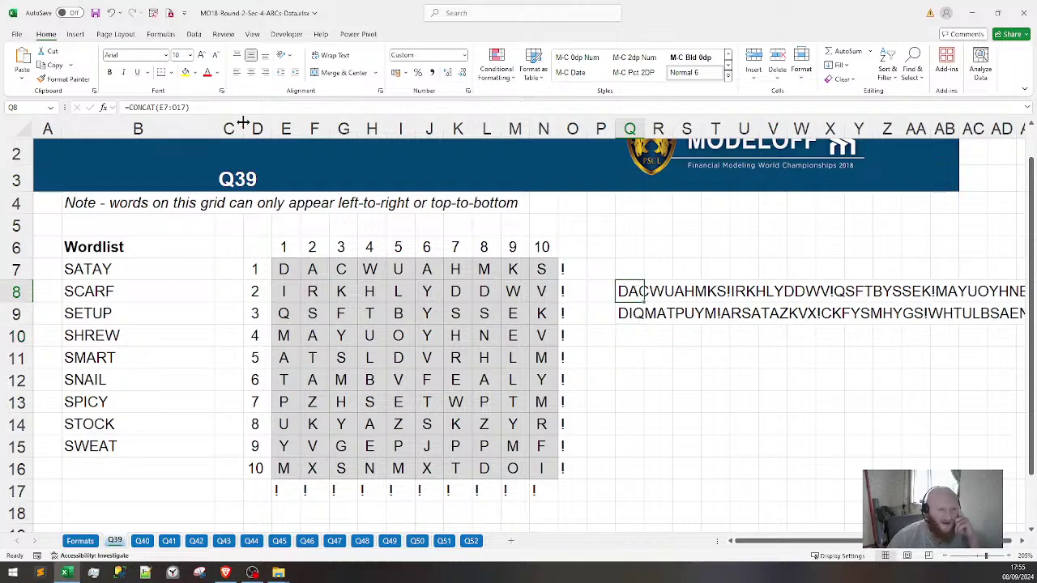
key(F2)
text(&)
text(=CONCAT(TRANSPOSE(E7:O17)))
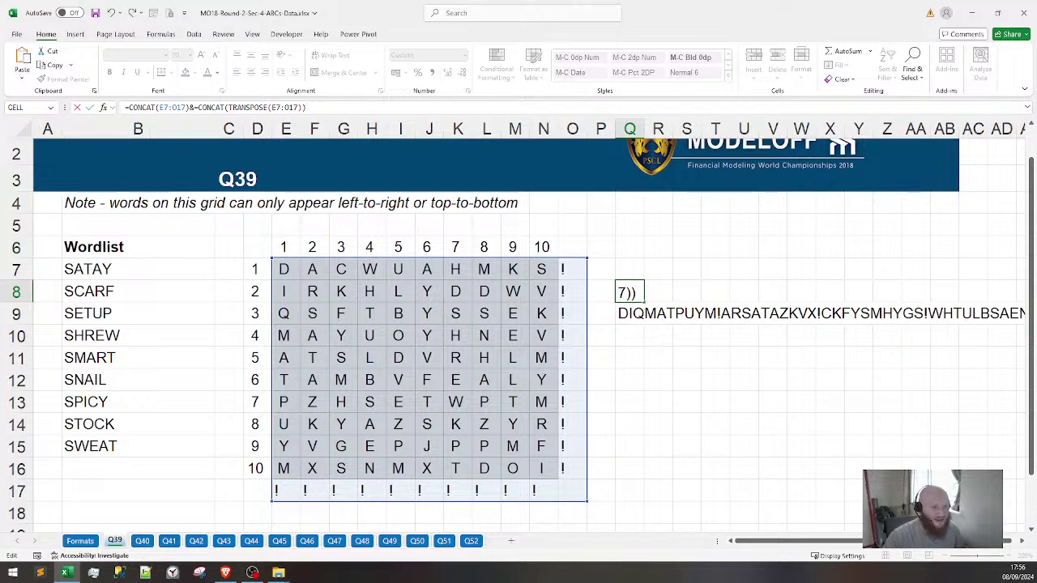
key(Return)
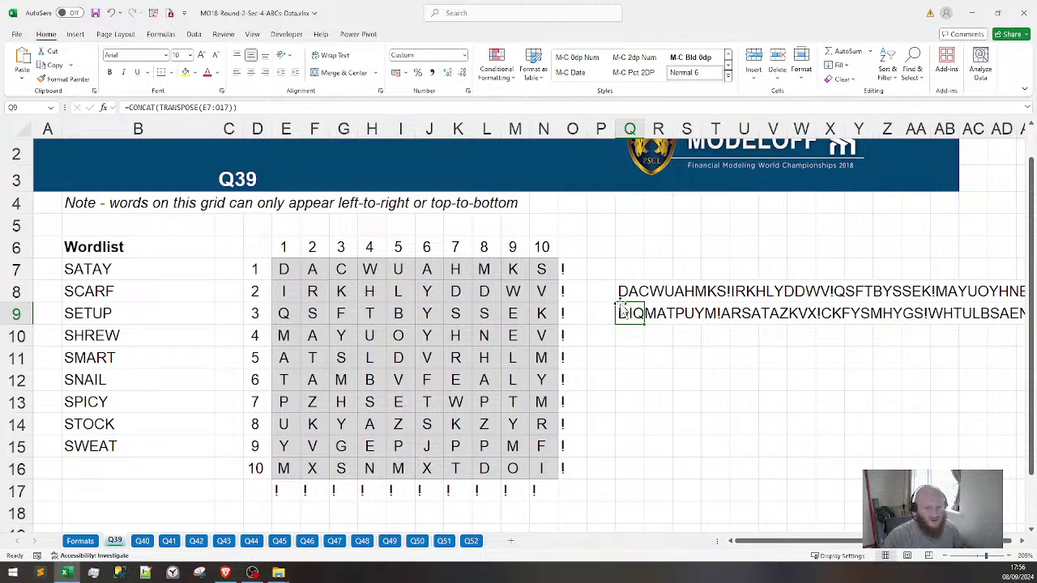
key(Delete)
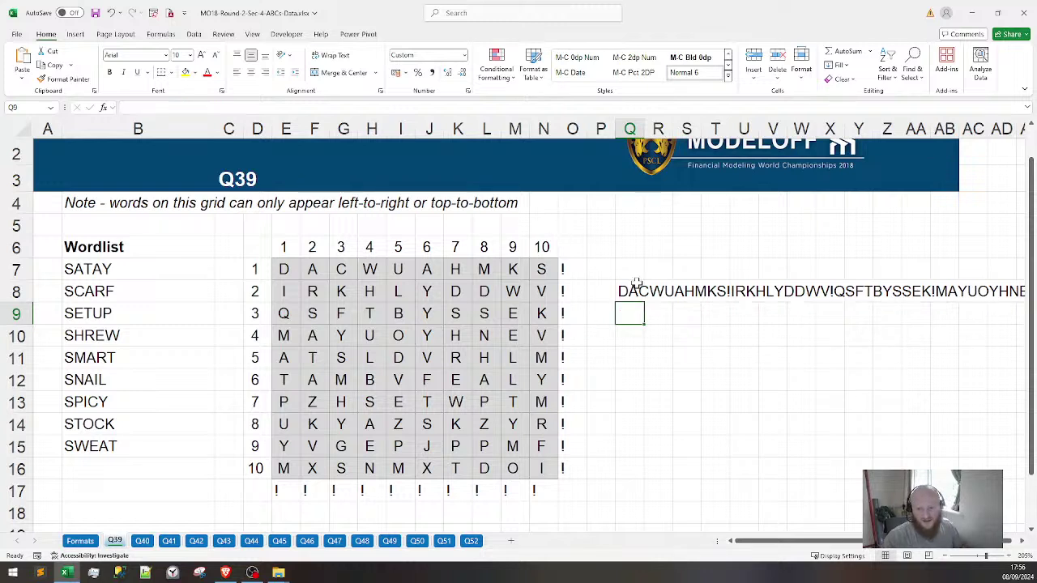
Copy the joined string from Q8 into Notepad++ in place of the existing text and highlight the word SHREW in it
click(630, 291)
key(ctrl+c)
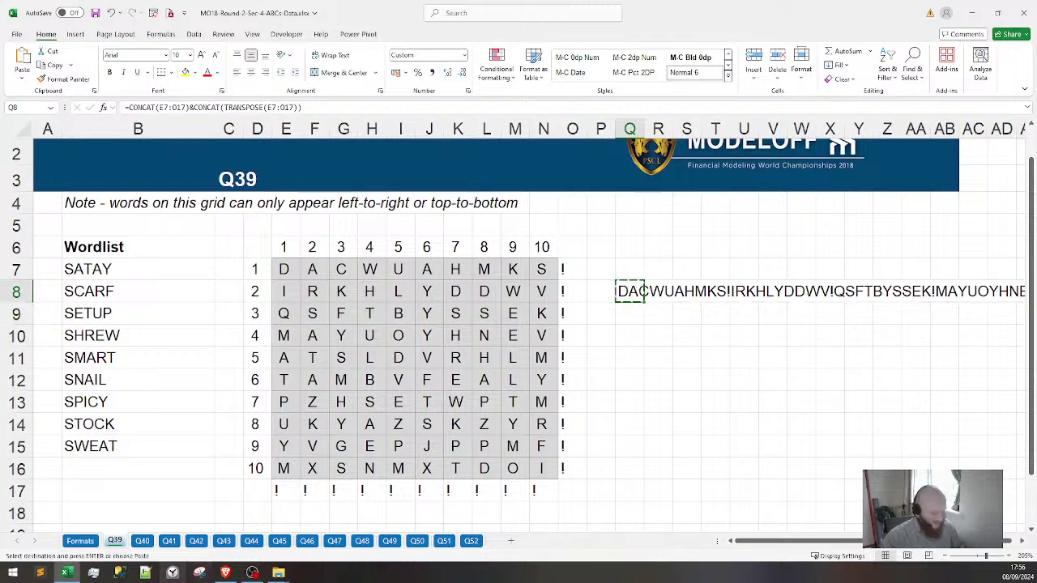
click(145, 572)
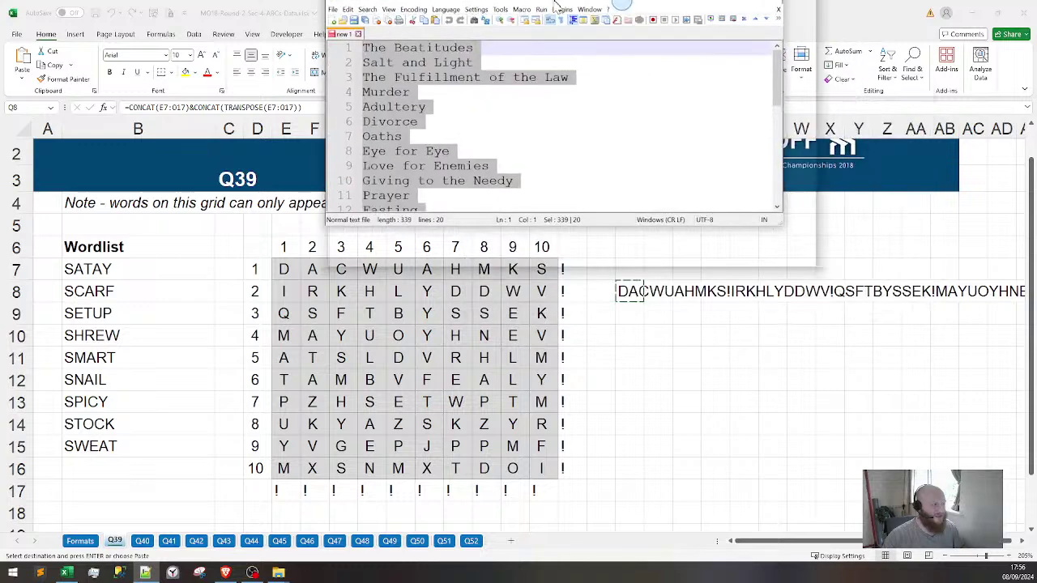
key(ctrl+v)
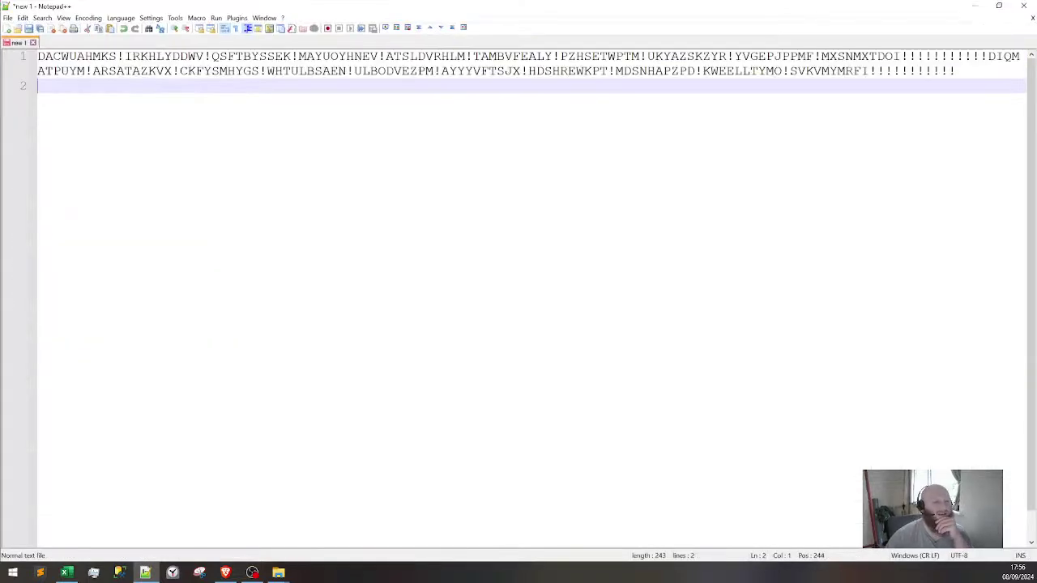
drag(61, 56, 728, 49)
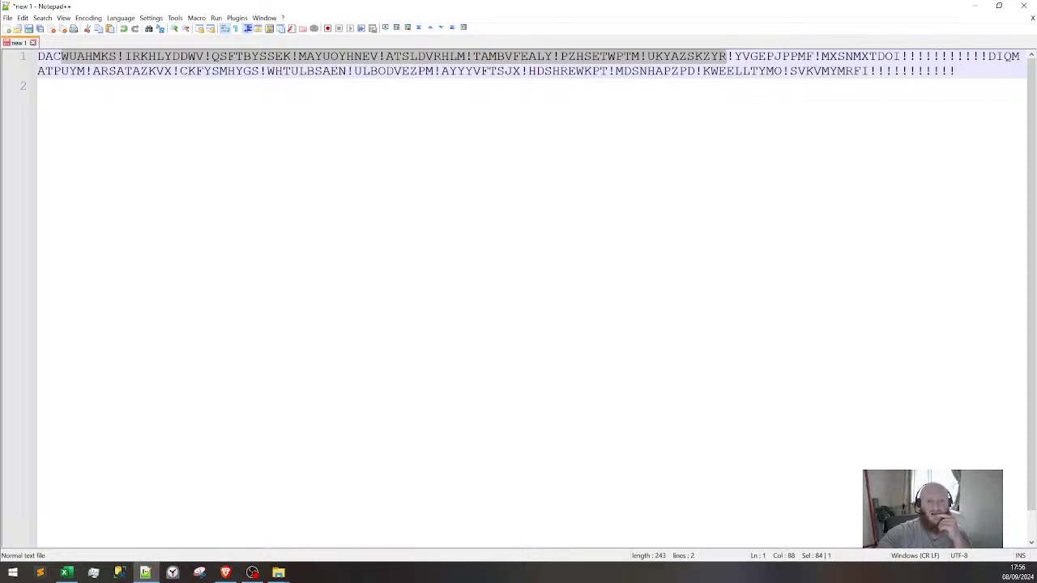
drag(545, 71, 584, 71)
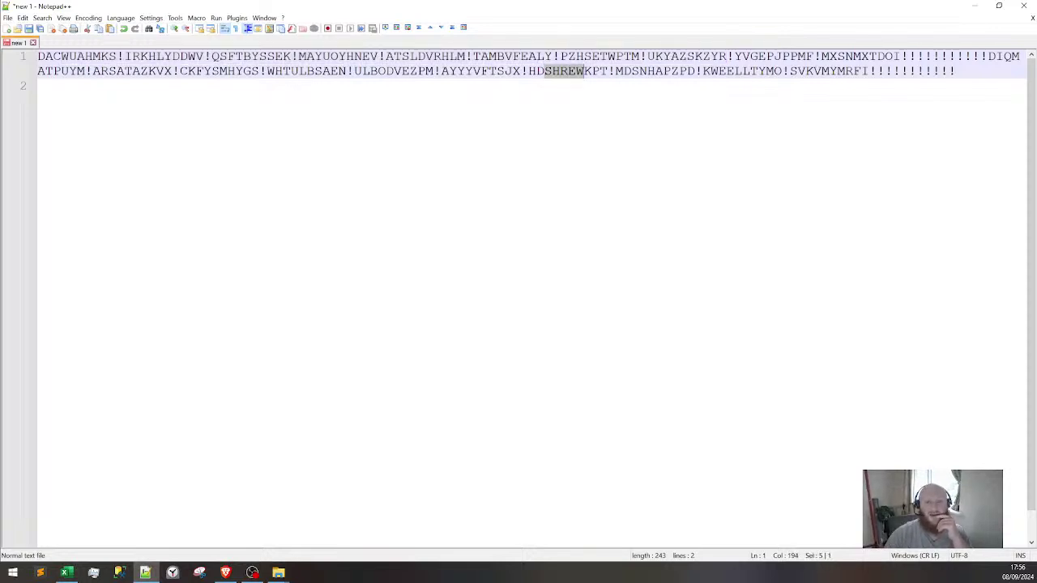
key(alt+Tab)
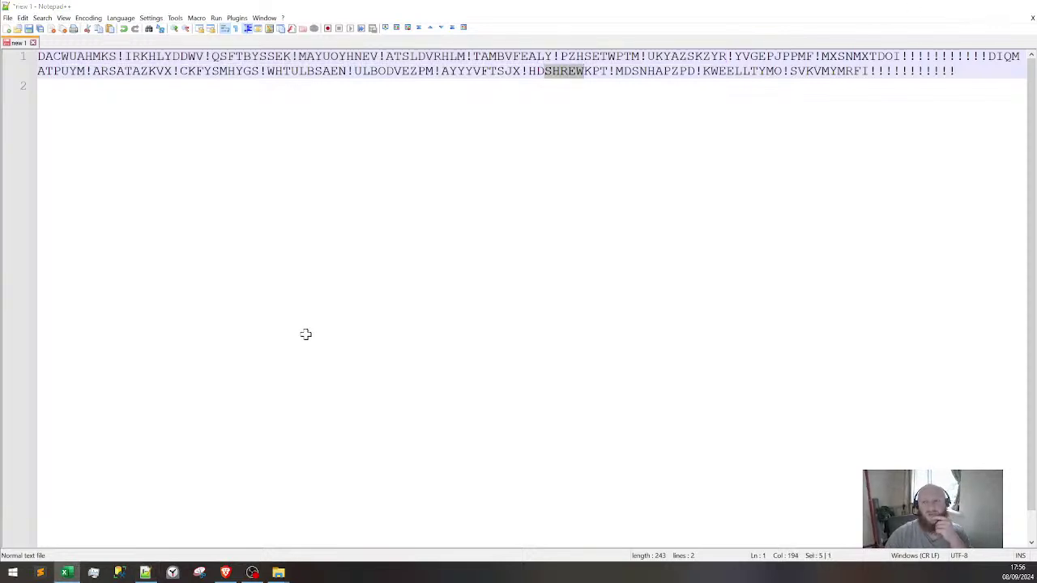
Back in Excel, select C7:C15 beside the wordlist and start the formula =ISNUMBER(SEARCH( in C7
click(630, 312)
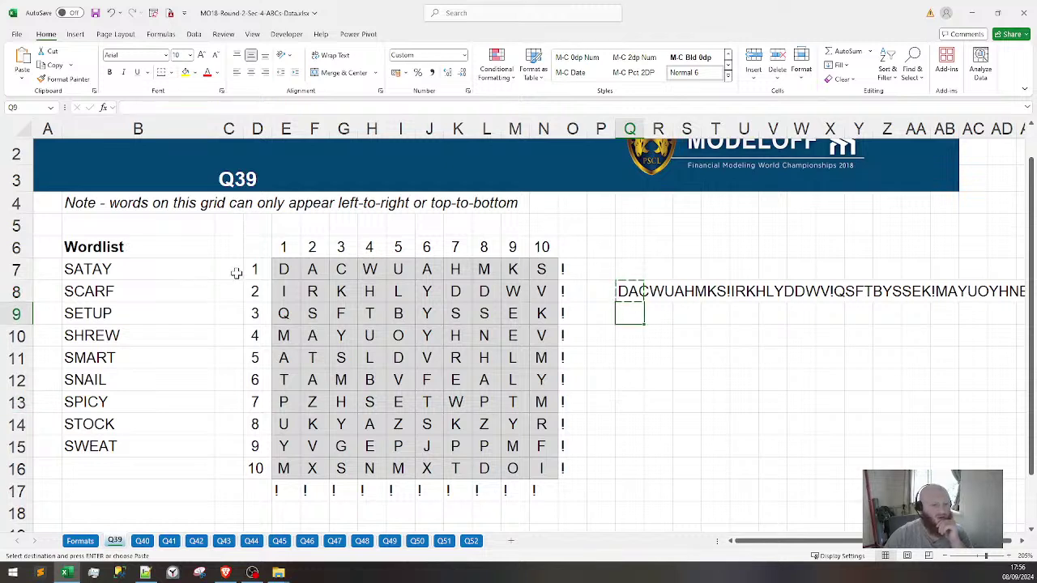
drag(233, 271, 231, 442)
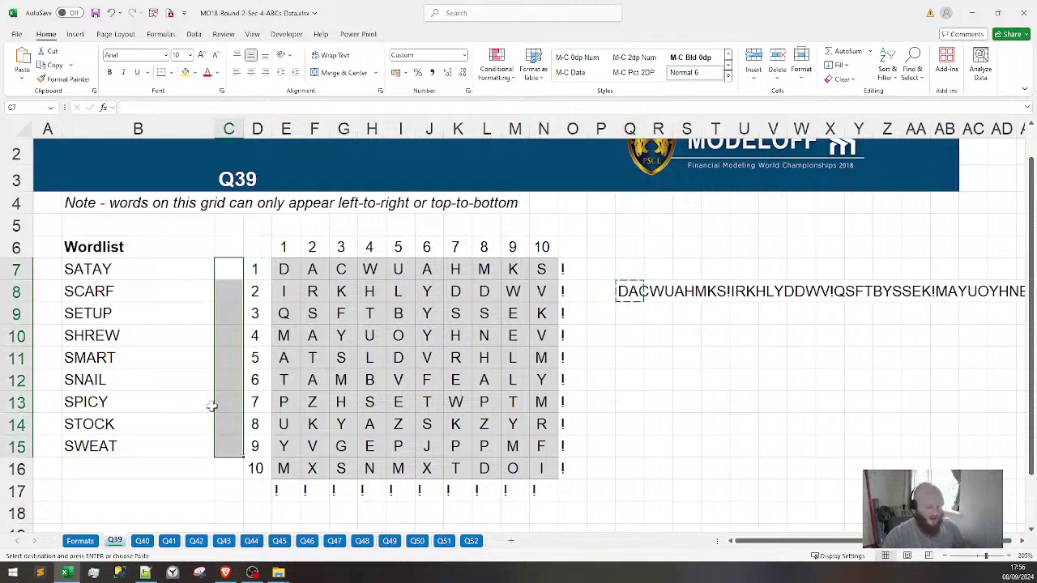
text(=if i)
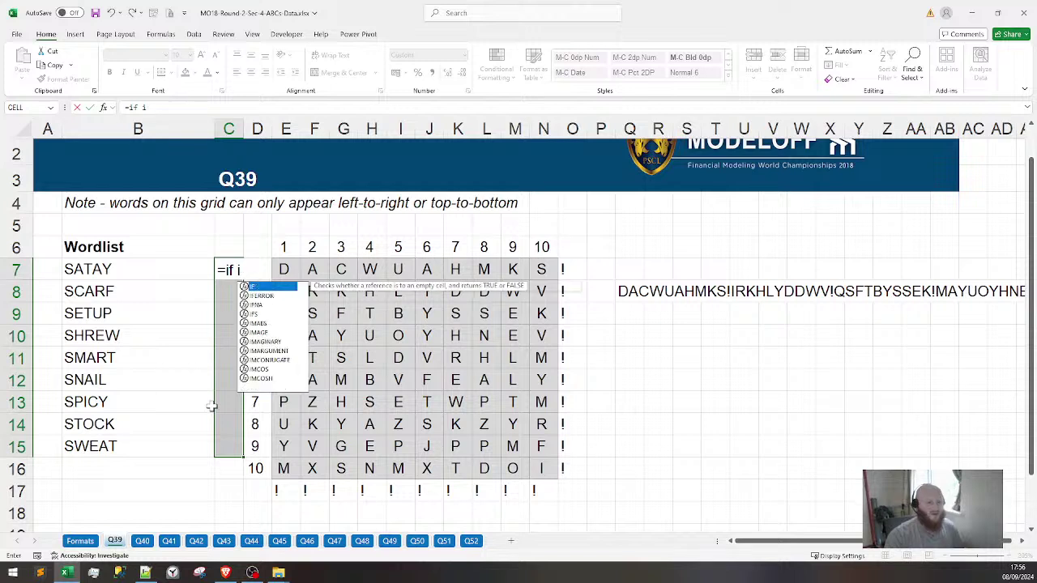
key(BackSpace)
key(BackSpace)
key(BackSpace)
key(BackSpace)
text(isnumb)
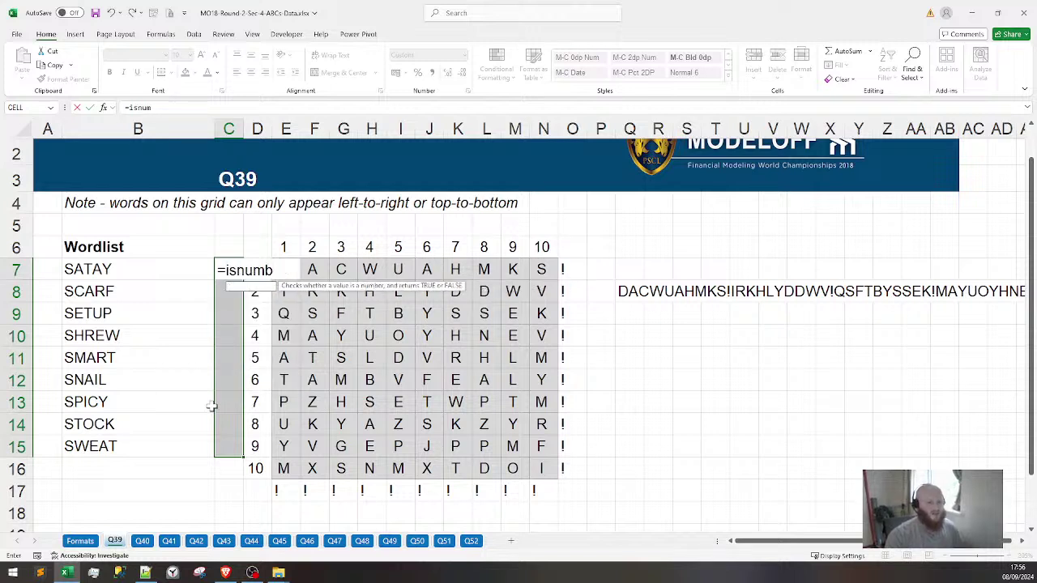
text(er(seavr)
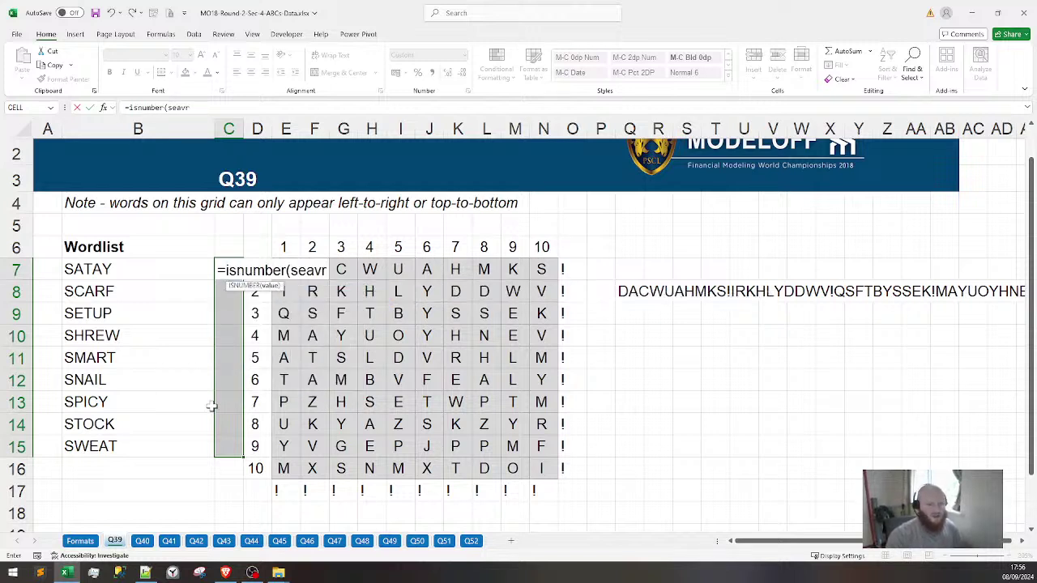
key(BackSpace)
key(BackSpace)
text(rch()
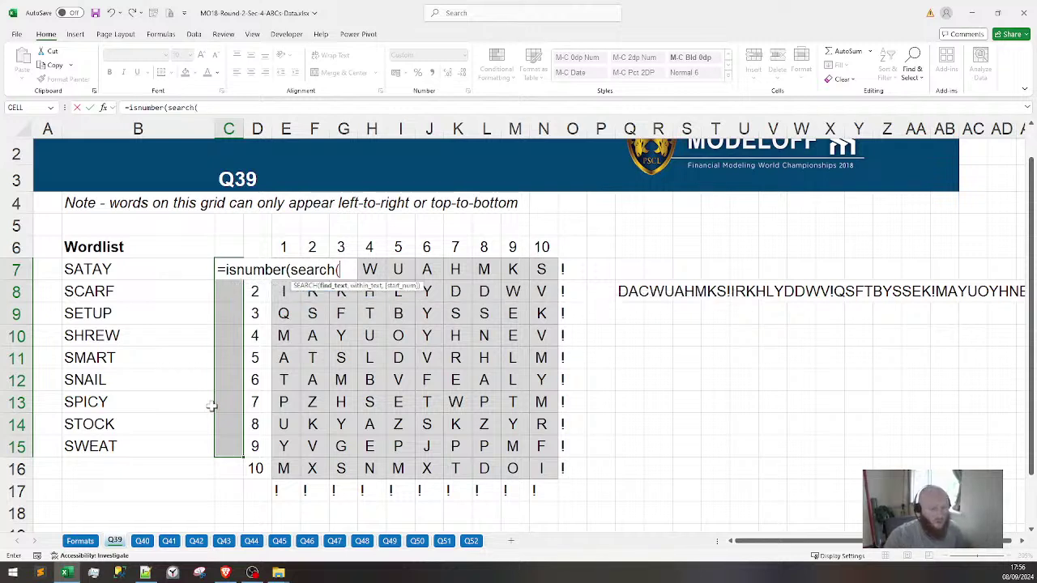
Complete the C7 formula as =ISNUMBER(SEARCH(B7,$Q$8)) and fill it down to C15
click(95, 271)
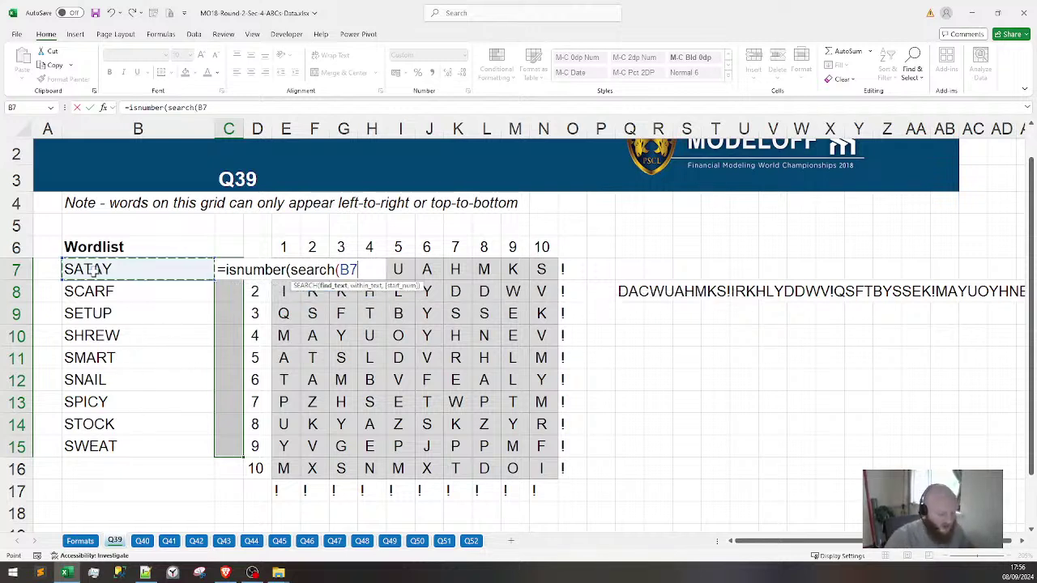
text(,)
click(626, 292)
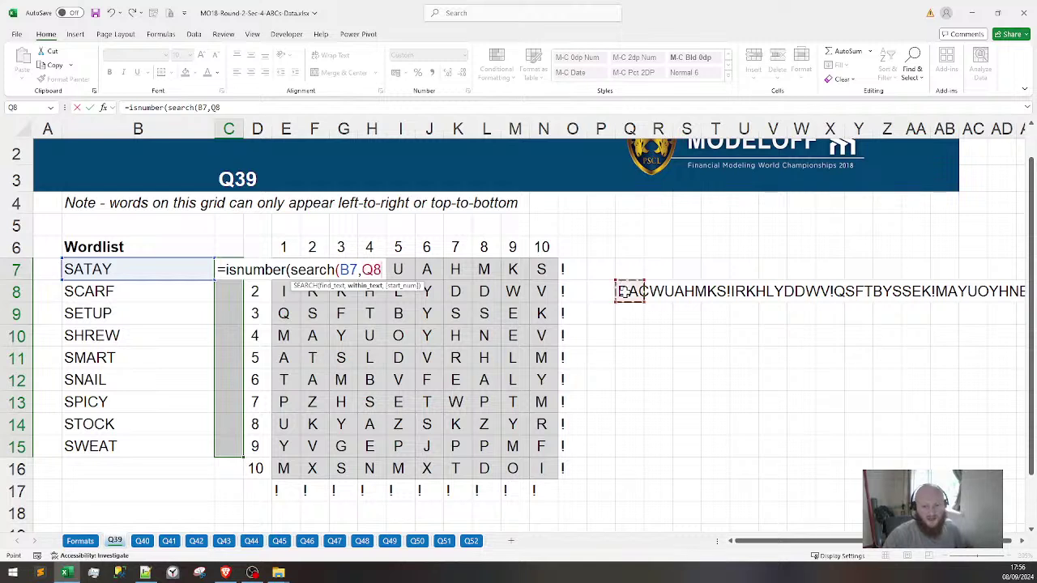
text(4)
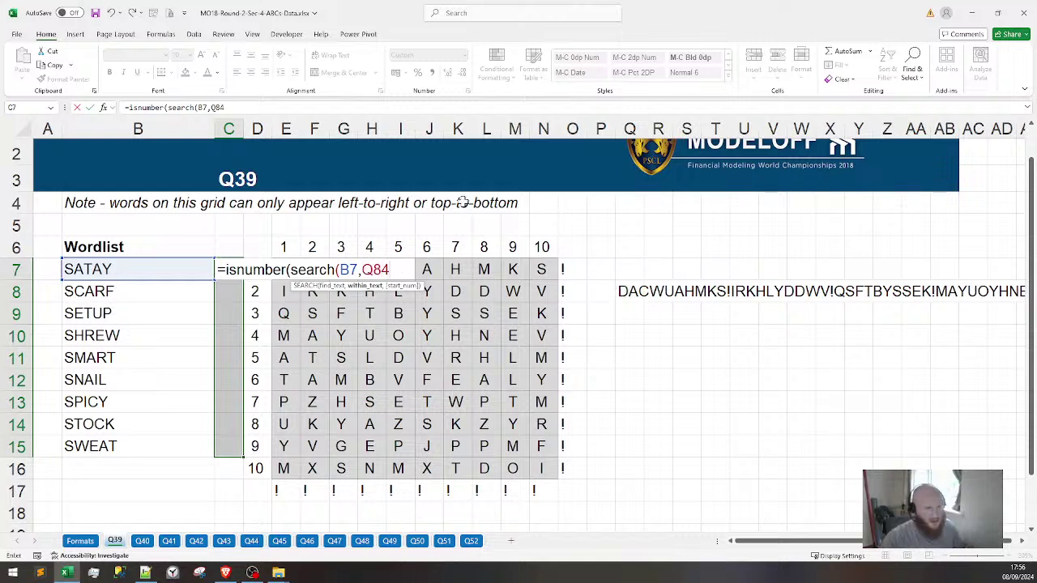
key(BackSpace)
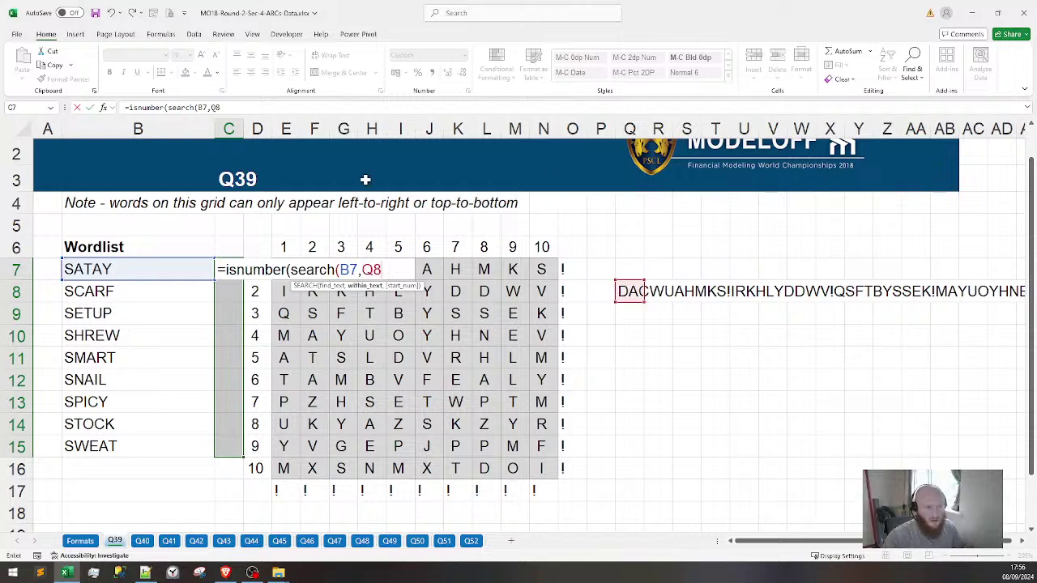
key(F4)
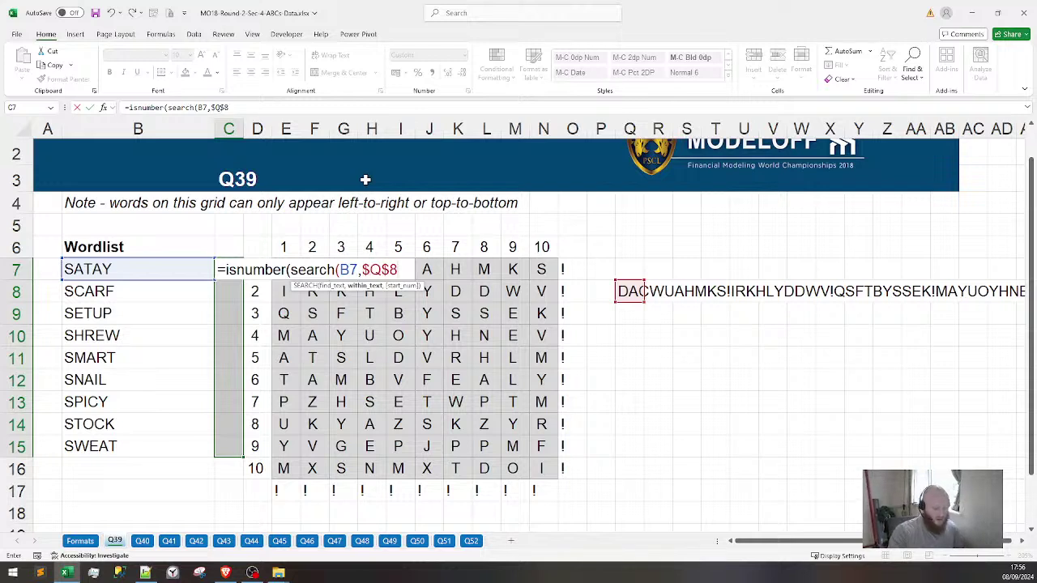
text())
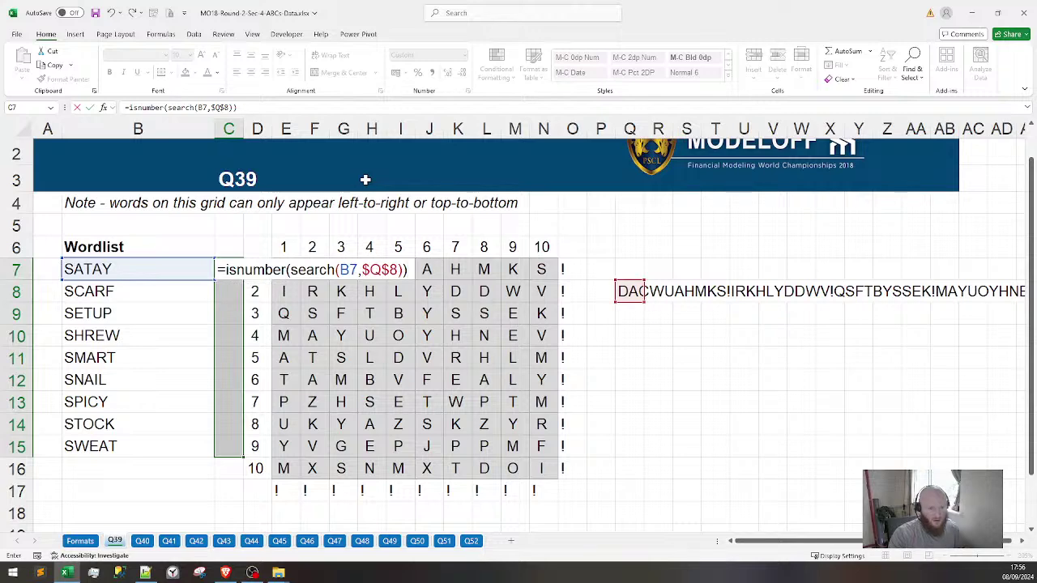
key(Return)
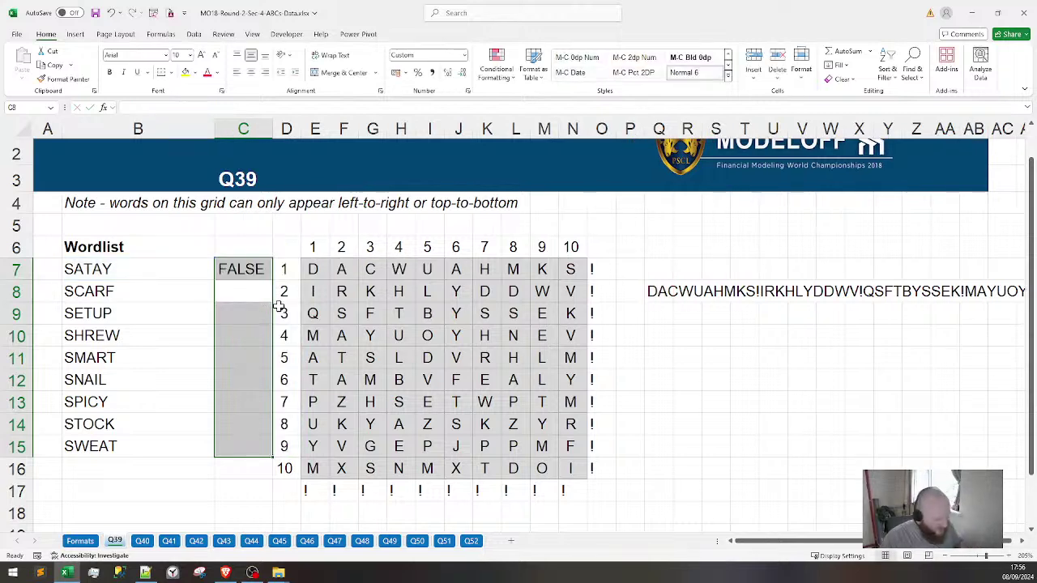
key(ctrl+d)
drag(90, 334, 248, 340)
click(248, 340)
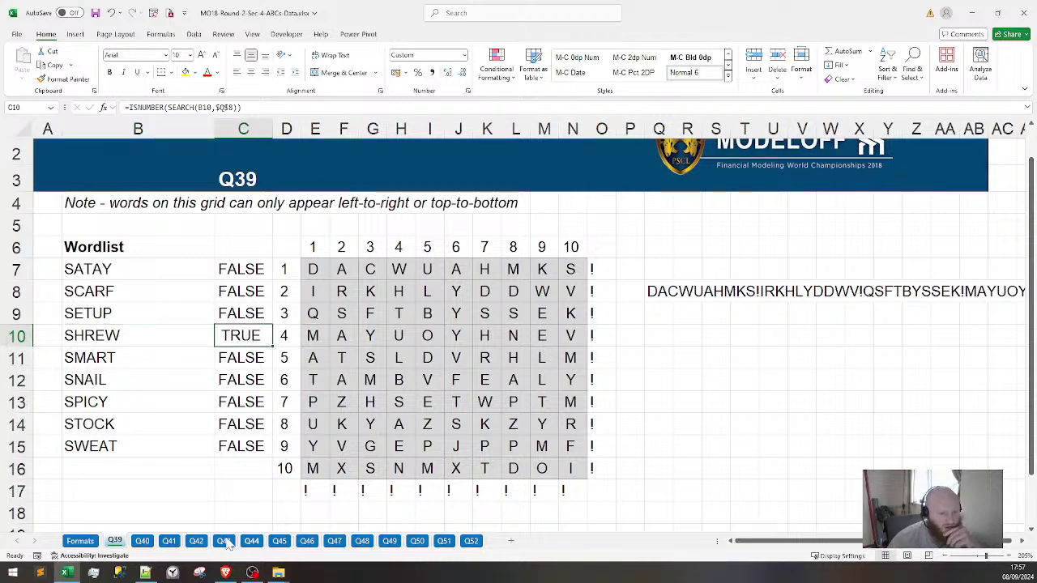
Enter the label Answer in B19 and the word Shrew in C19
scroll(164, 394, down, 2)
click(159, 401)
text(A)
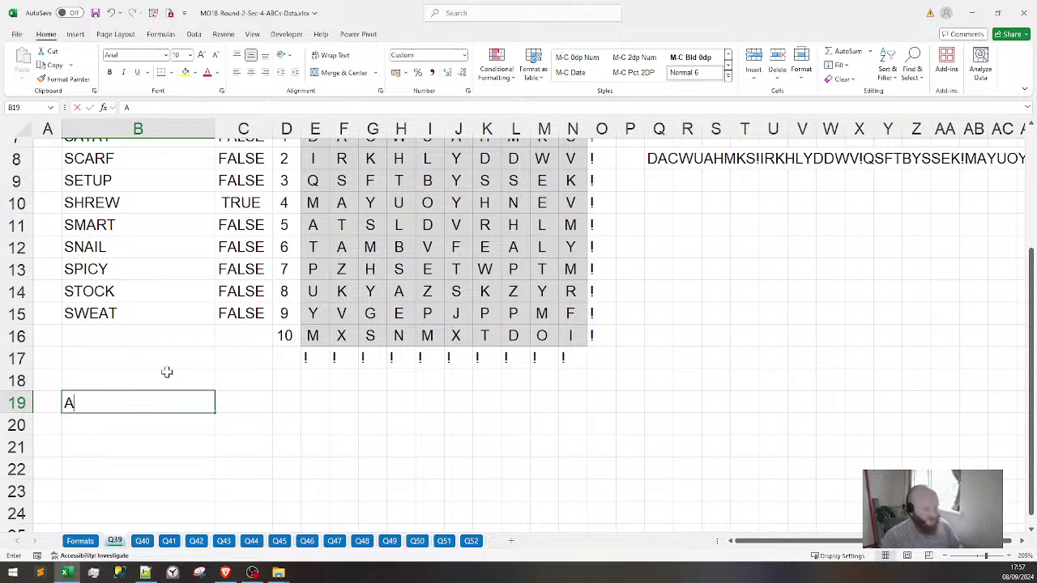
text(nswer)
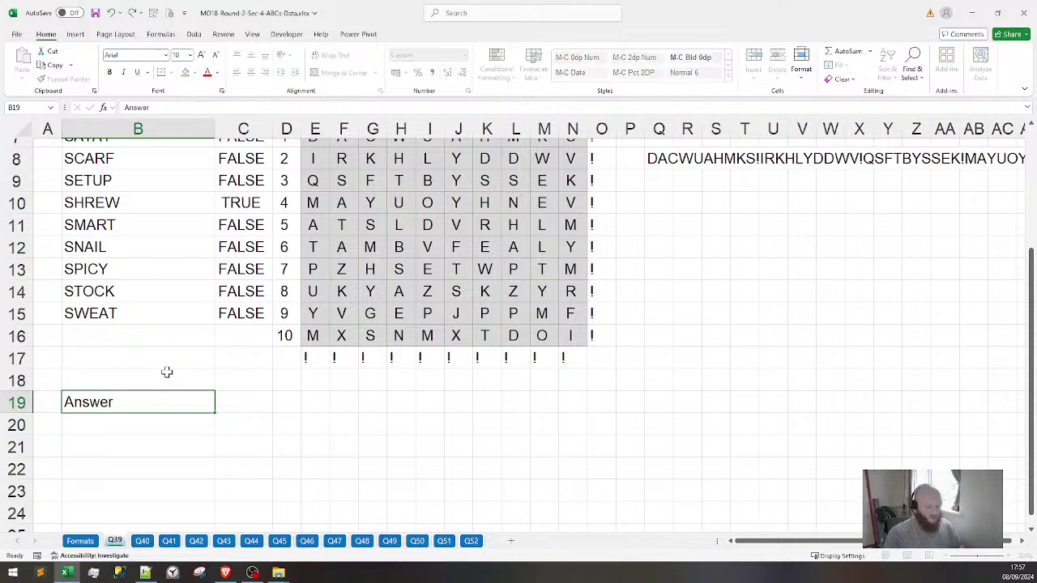
key(Tab)
text(Shre)
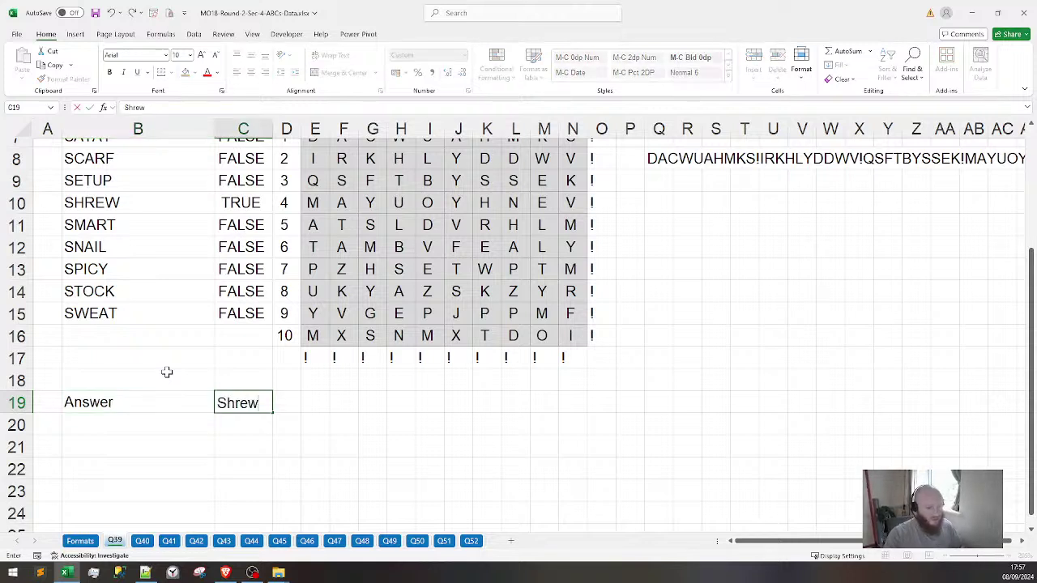
text(w)
Switch to Notepad++ and replace the pasted string with the answer line "39. Shrew", followed by a line starting "40."
click(145, 573)
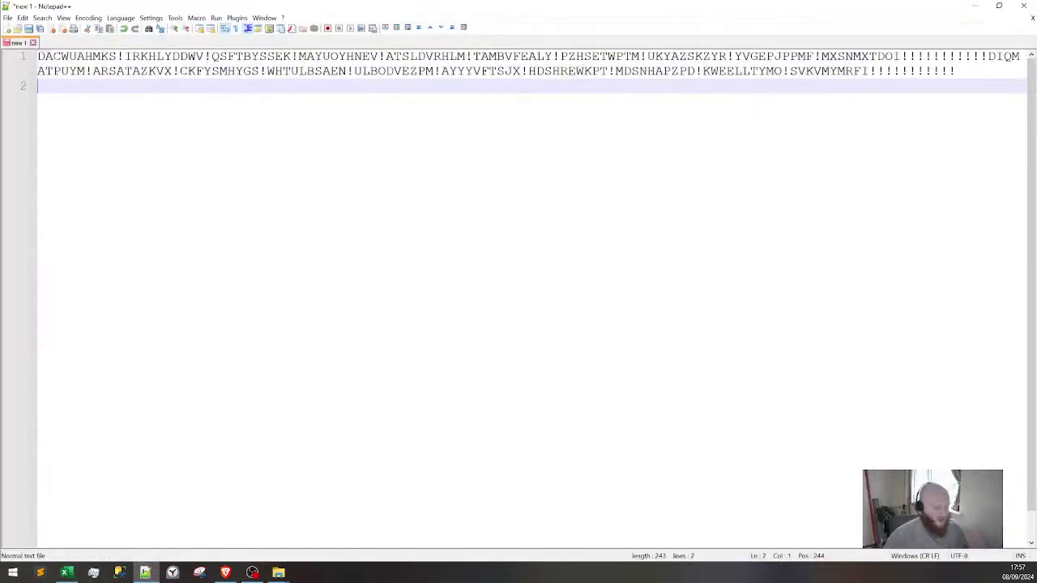
key(ctrl+a)
key(Return)
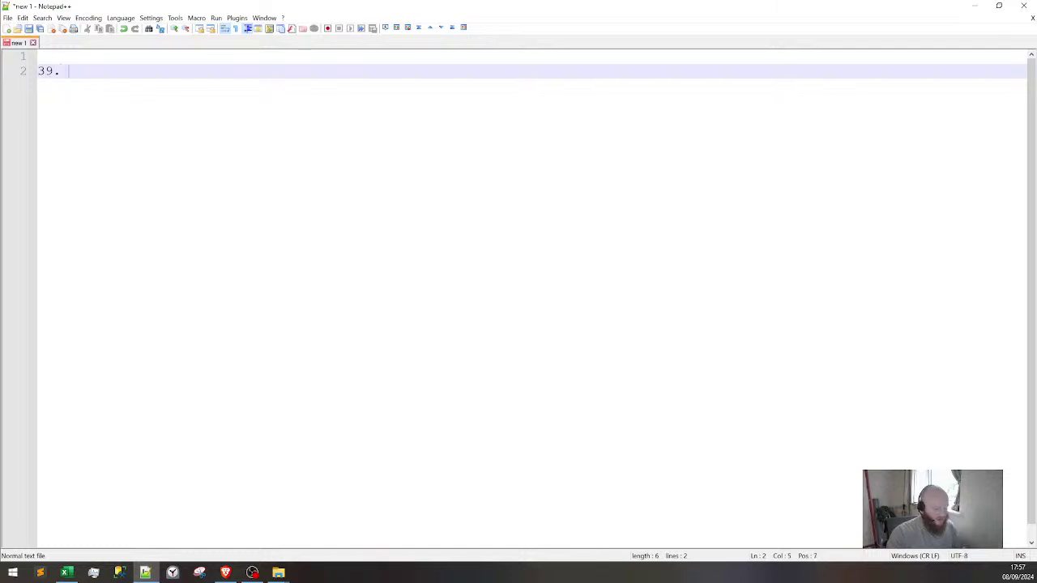
text(39. Shre)
key(BackSpace)
key(BackSpace)
text(rew)
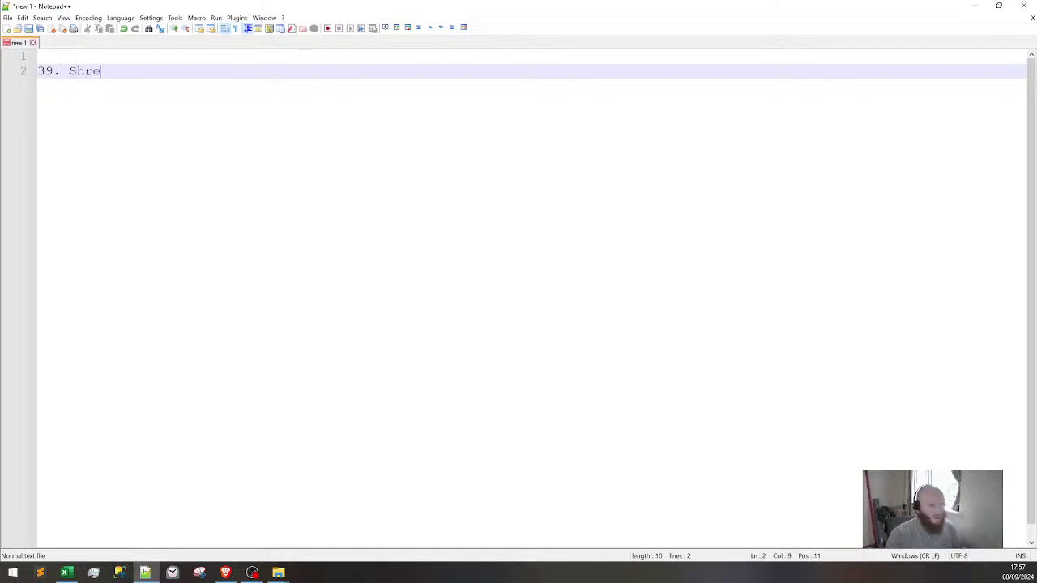
key(Return)
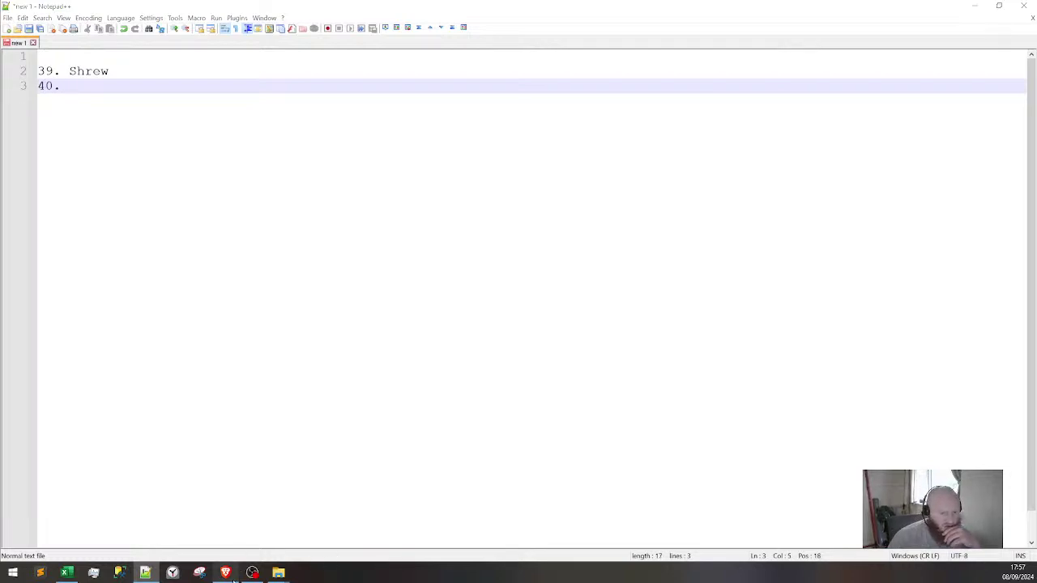
Switch to the question PDF in the browser and read the wording of Question 40
click(226, 573)
scroll(415, 341, down, 3)
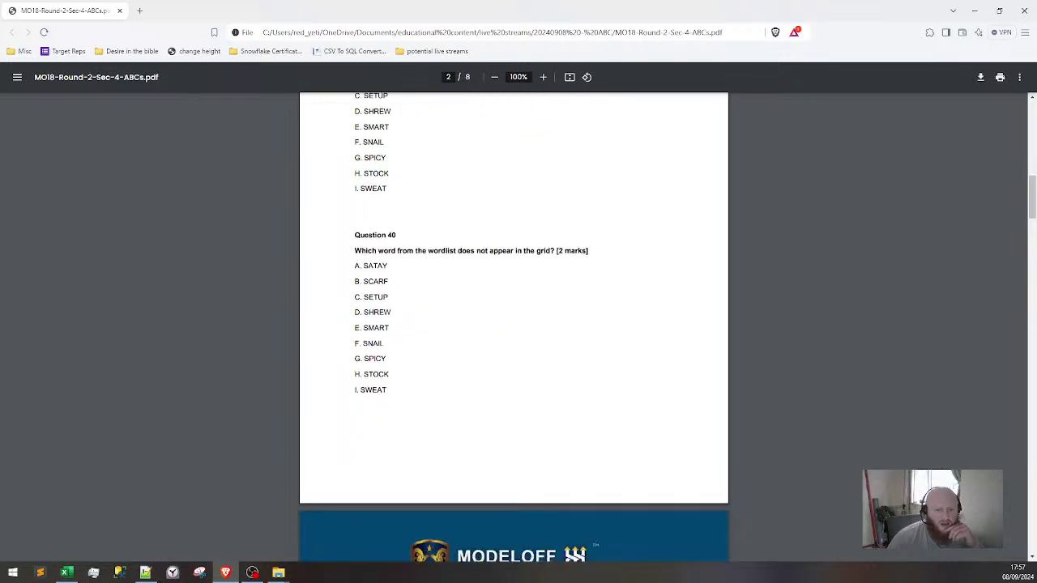
drag(355, 250, 573, 251)
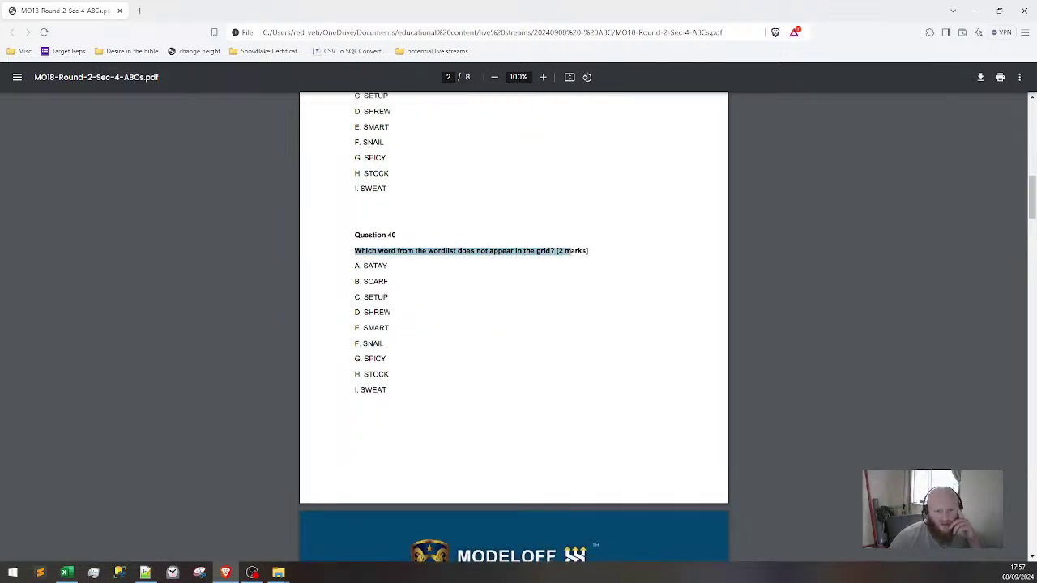
click(974, 11)
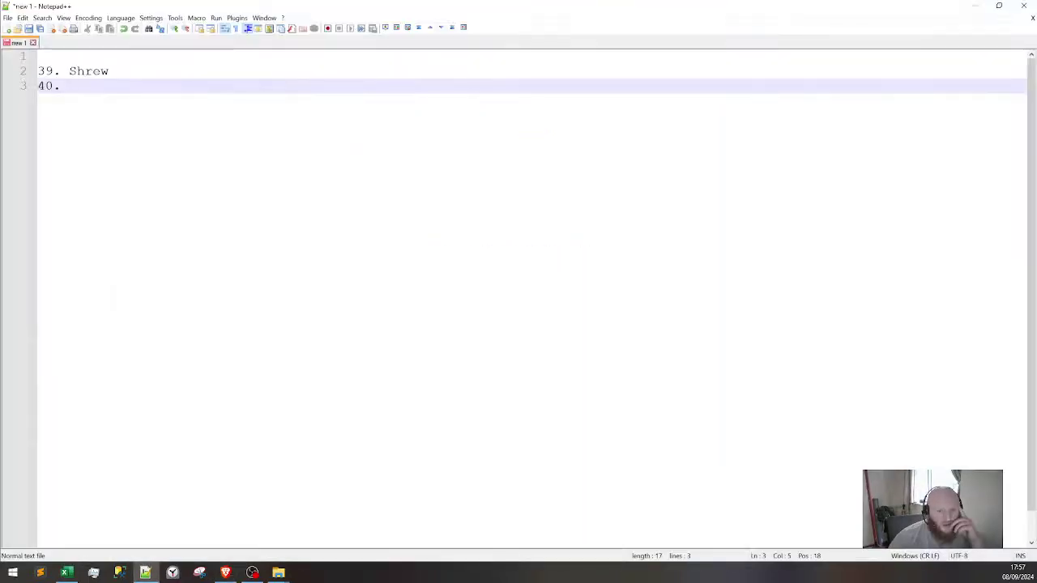
Return to Excel, copy the text of the Q8 formula on sheet Q39, and open sheet Q40
click(66, 573)
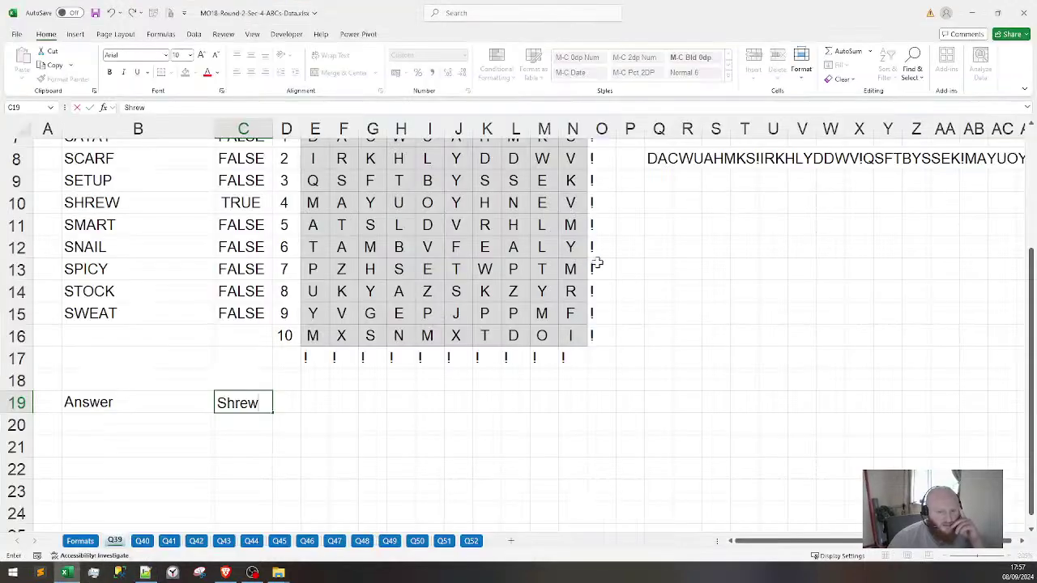
scroll(615, 267, up, 2)
click(665, 297)
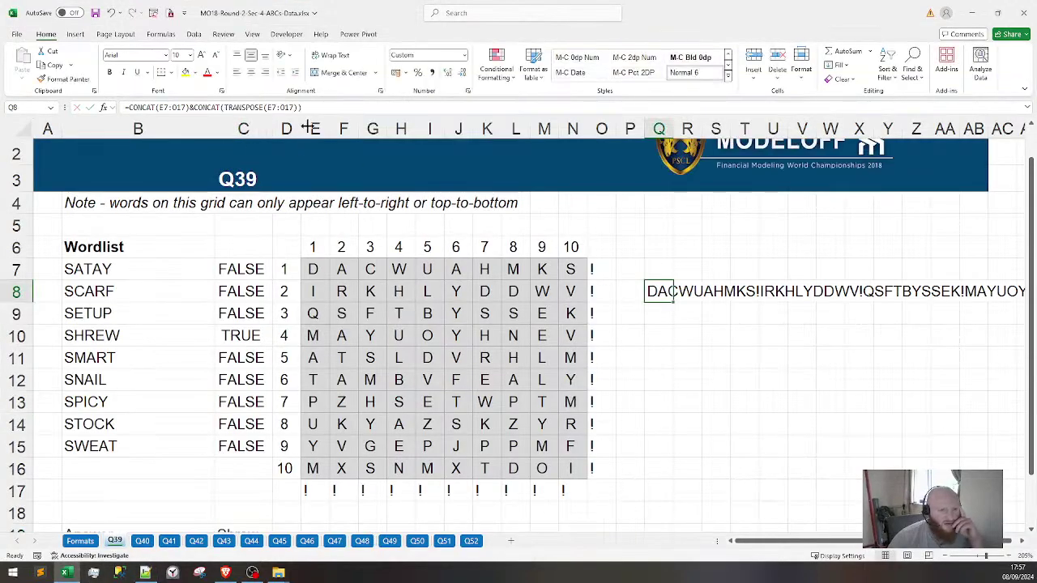
key(F2)
key(shift+Home)
key(ctrl+c)
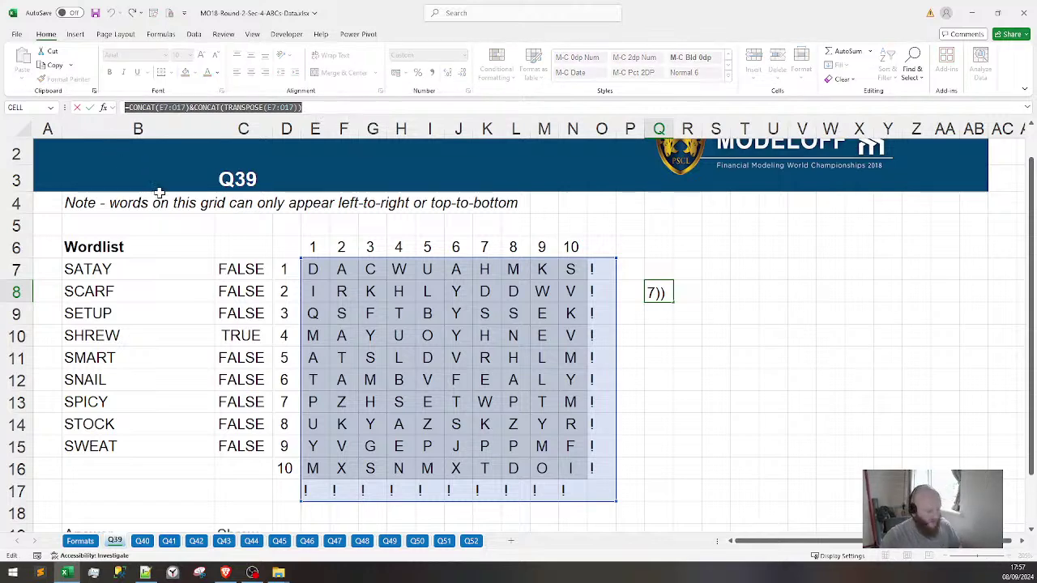
key(Escape)
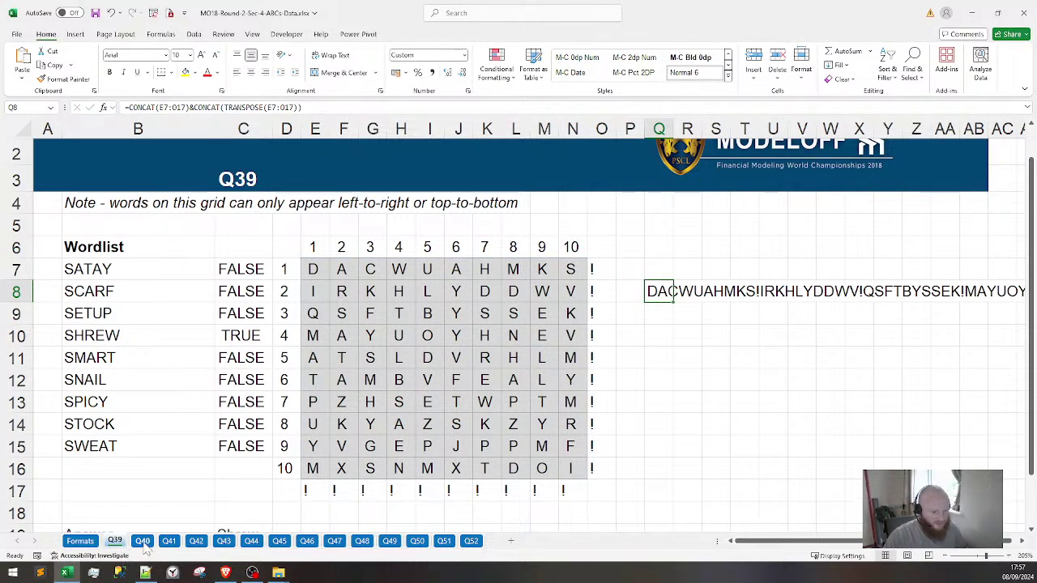
click(143, 541)
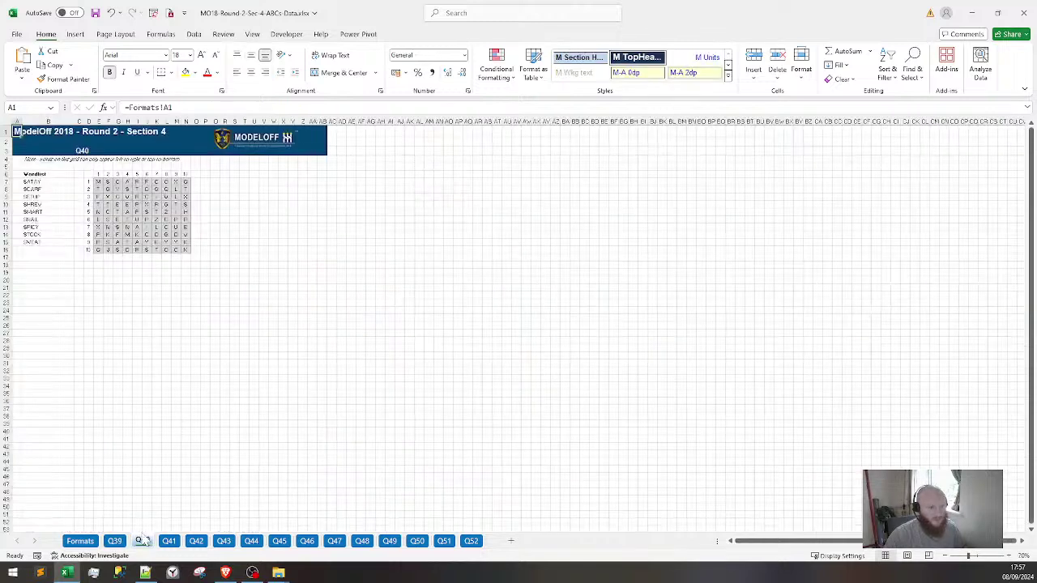
Paste the copied formula =CONCAT(E7:O17)&CONCAT(TRANSPOSE(E7:O17)) into cell P8 of sheet Q40
ctrl+scroll(273, 301, up, 4)
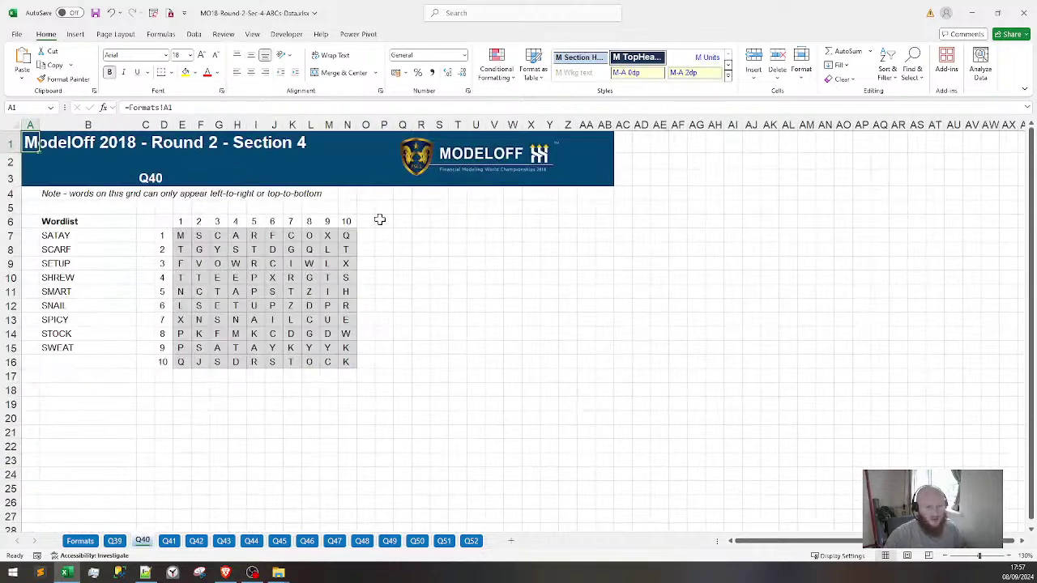
click(385, 250)
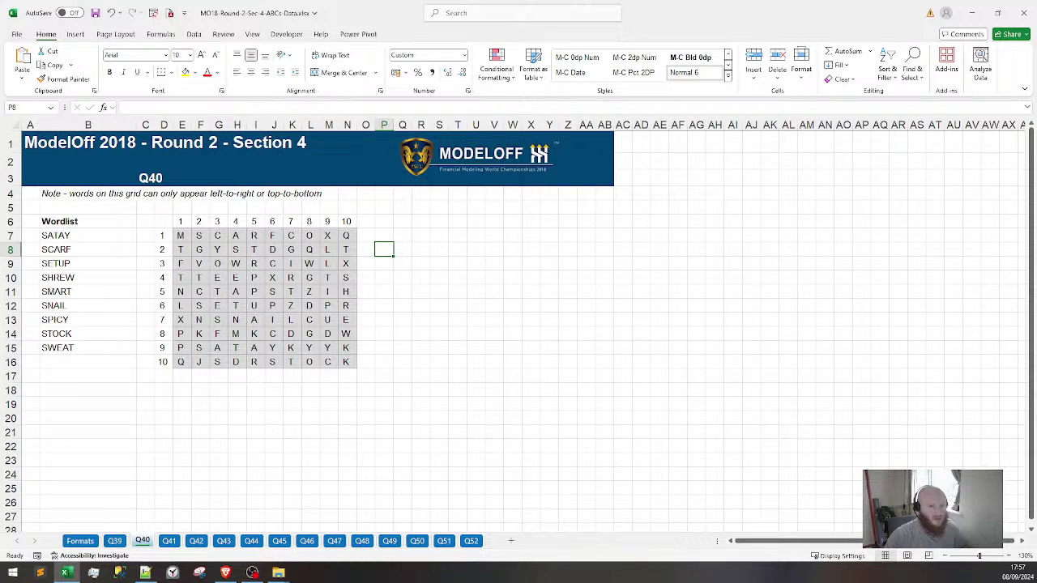
key(F2)
key(ctrl+v)
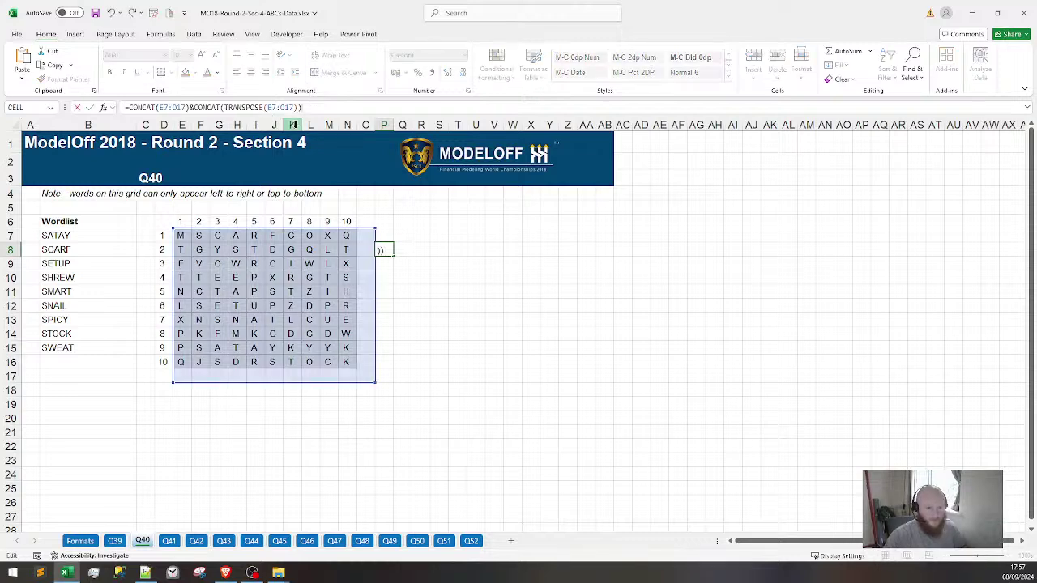
key(Return)
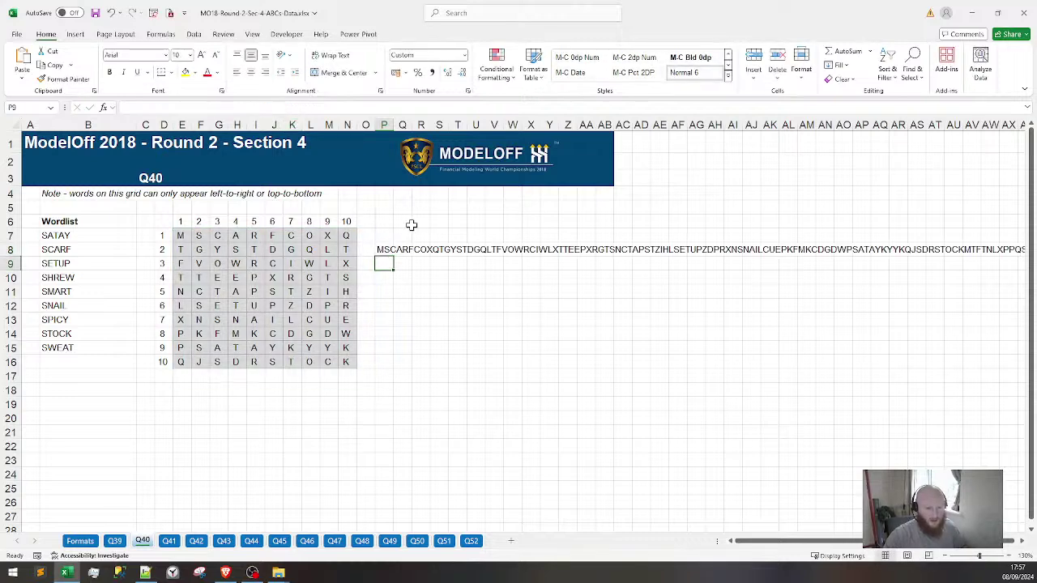
Fill cells O7:O16 beside the letter grid with an exclamation mark as the row separator
drag(361, 236, 365, 362)
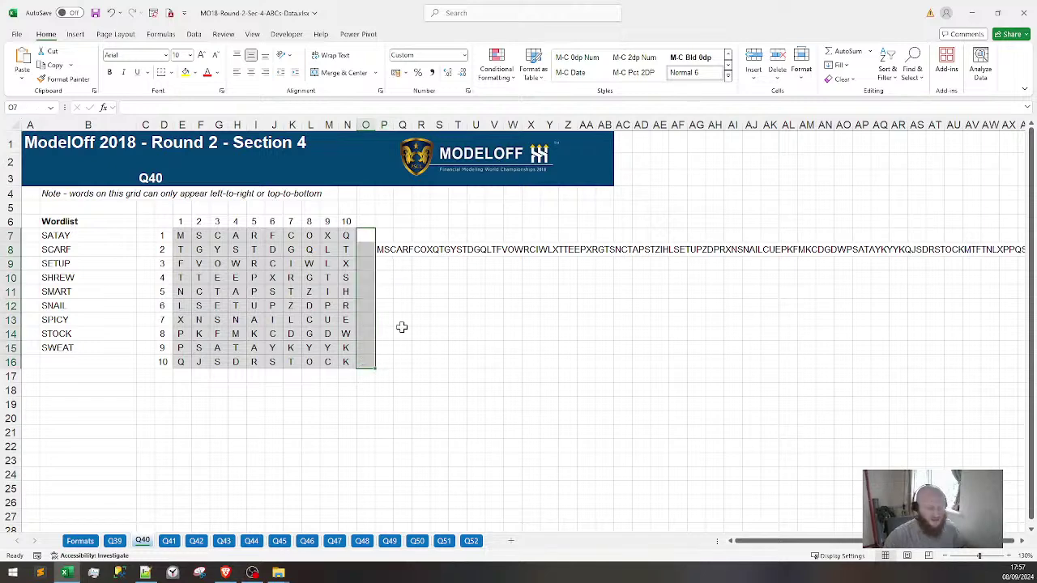
text(!)
key(ctrl+Return)
key(Down)
key(Down)
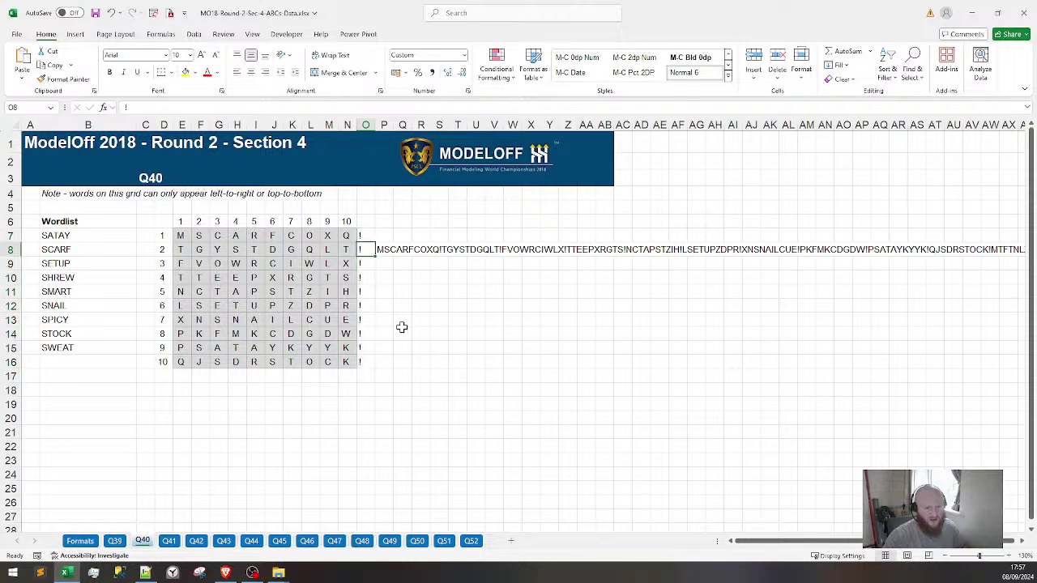
Fill cells E17:N17 below the letter grid with an exclamation mark as the column separator
key(ctrl+Down)
key(Down)
key(ctrl+shift+Left)
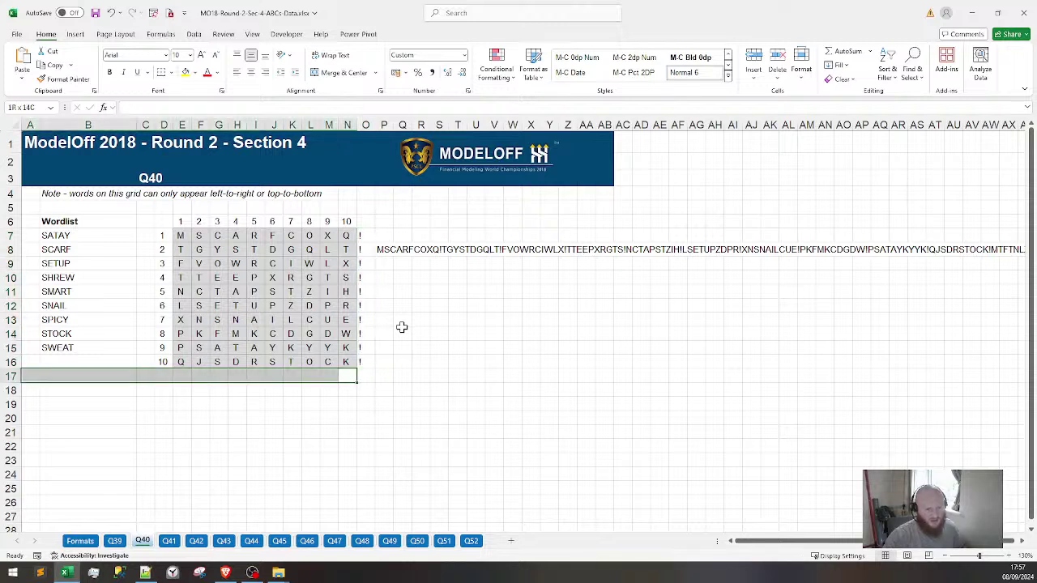
key(shift+Right)
key(shift+Right)
key(shift+Right)
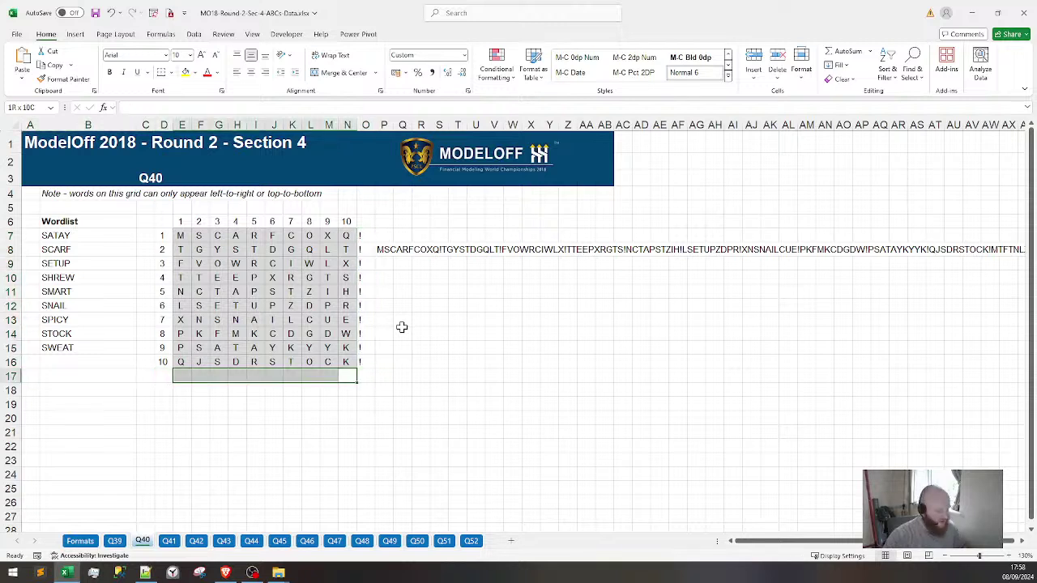
text(!)
key(ctrl+Return)
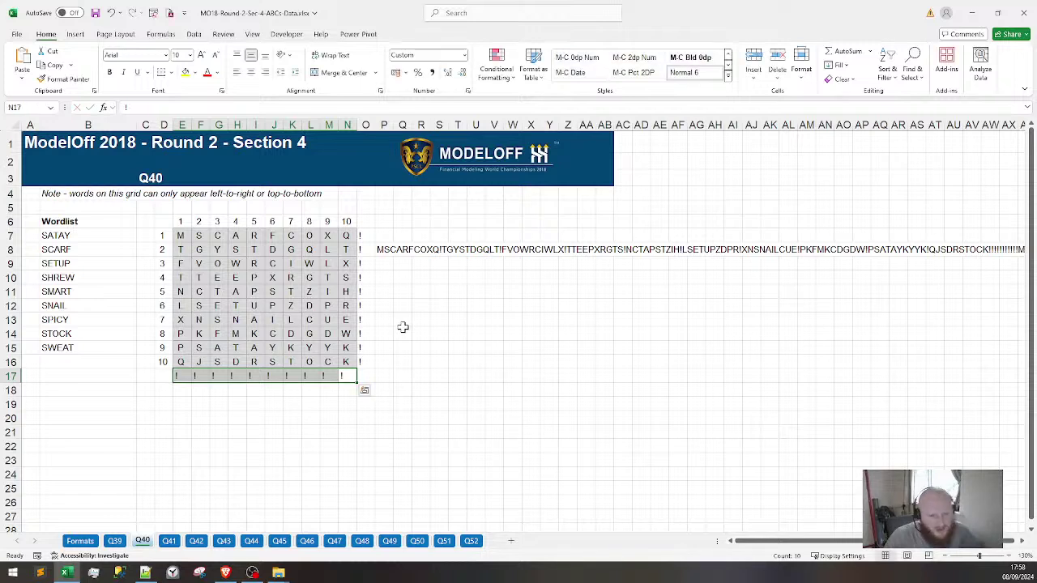
click(402, 250)
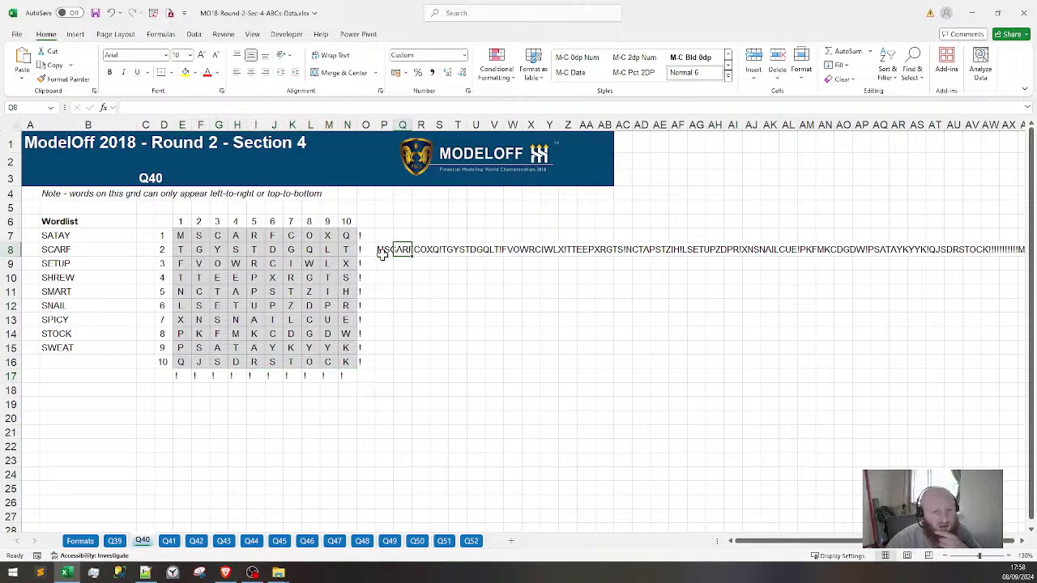
click(383, 252)
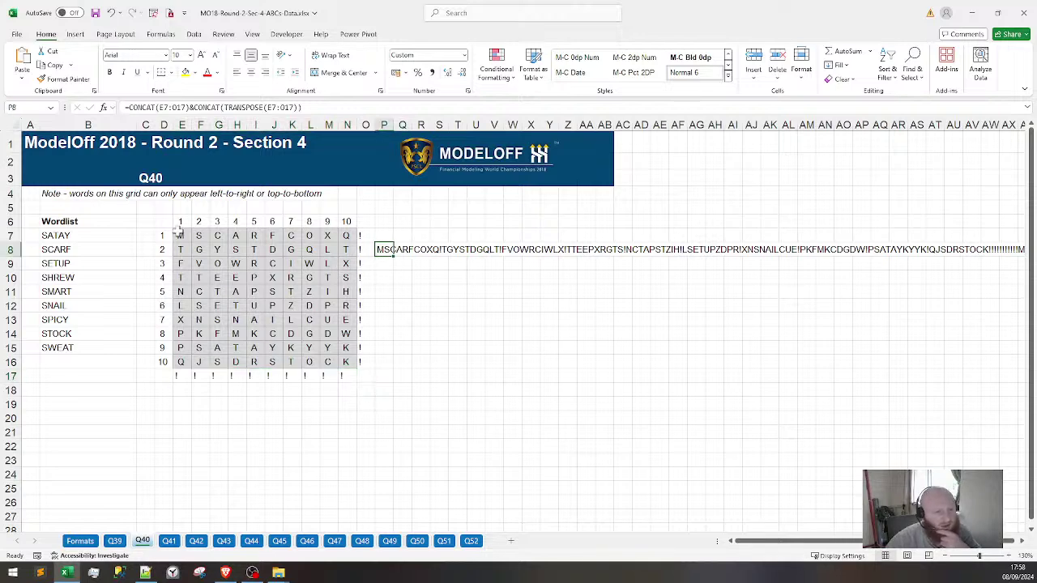
click(114, 540)
click(284, 269)
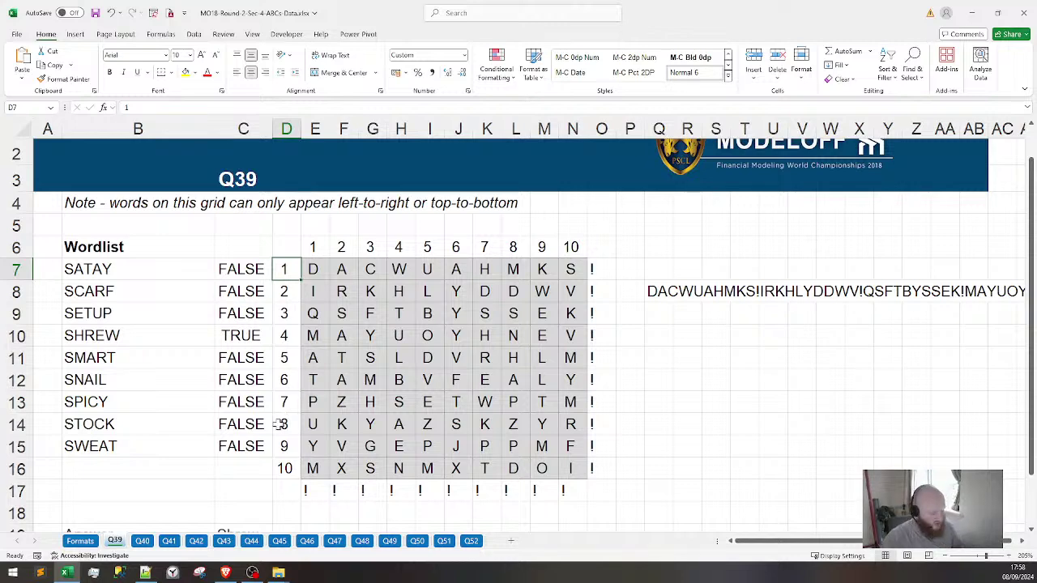
key(ctrl+c)
click(141, 541)
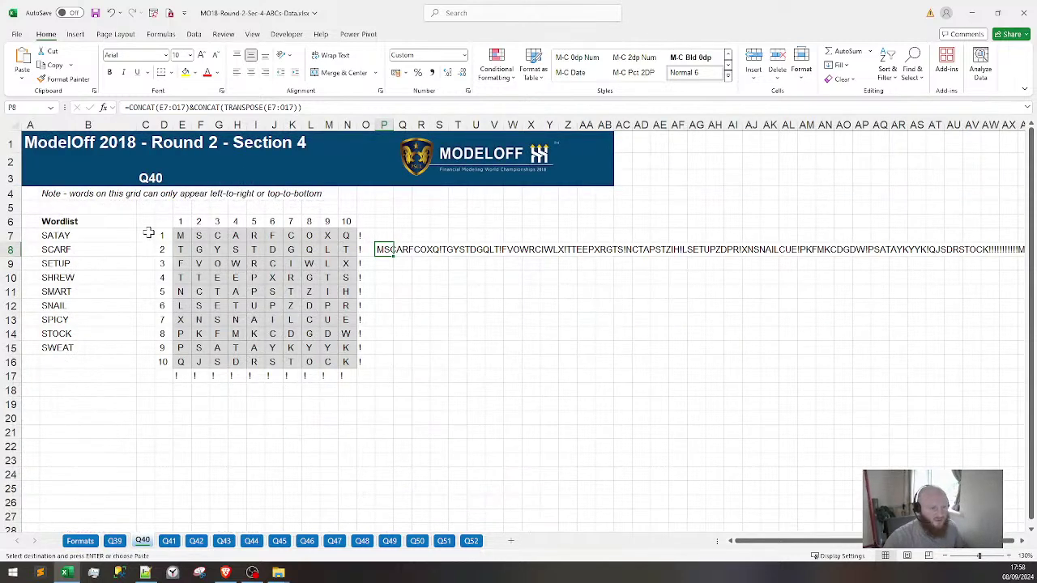
click(143, 235)
key(ctrl+v)
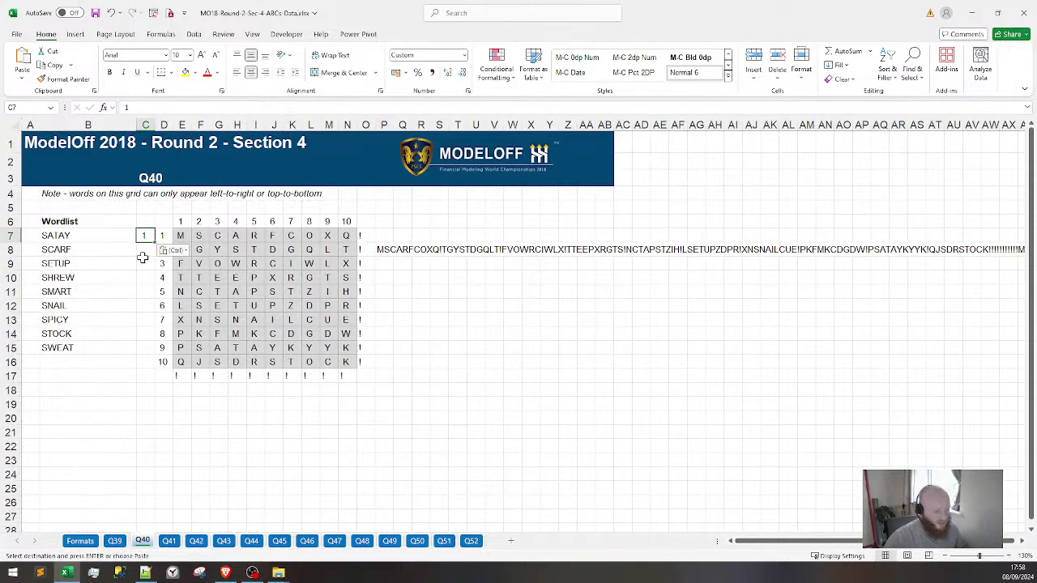
Copy the ISNUMBER(SEARCH()) formula from C7 on sheet Q39 into C7:C15 on sheet Q40 and autofit column C
key(ctrl+Page_Up)
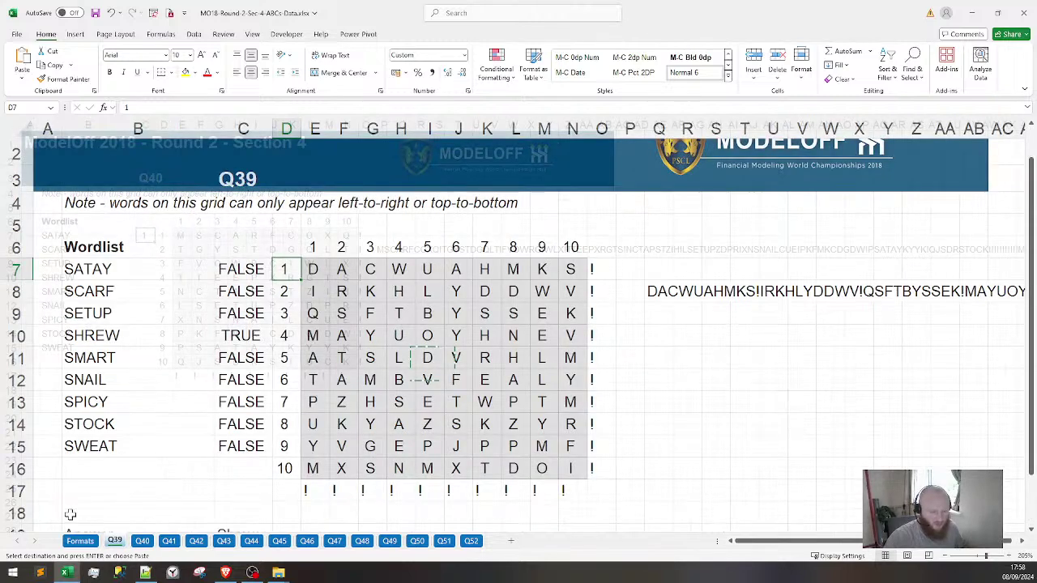
click(225, 270)
key(ctrl+c)
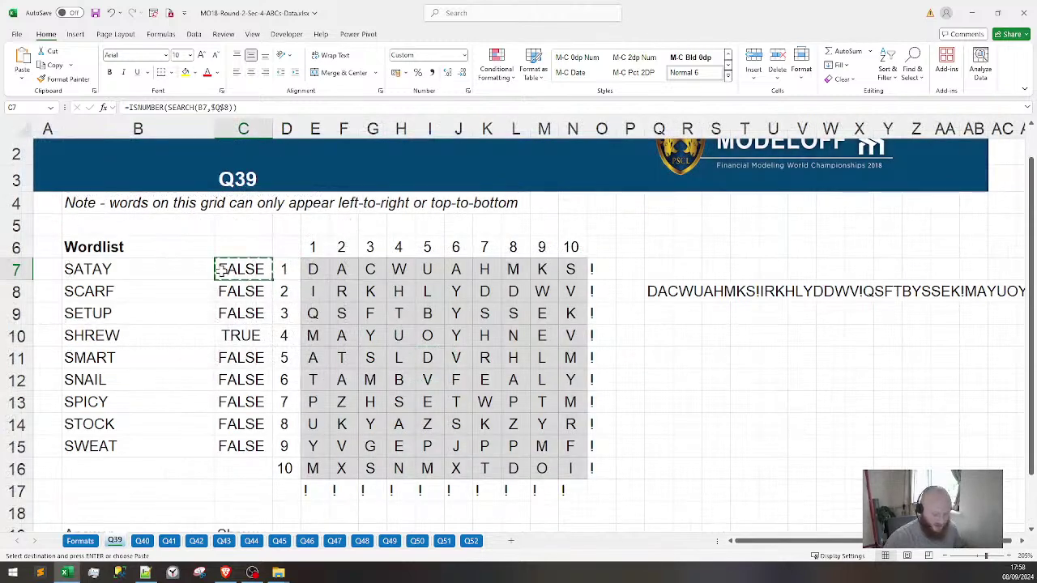
scroll(224, 271, down, 1)
key(ctrl+Page_Down)
key(ctrl+v)
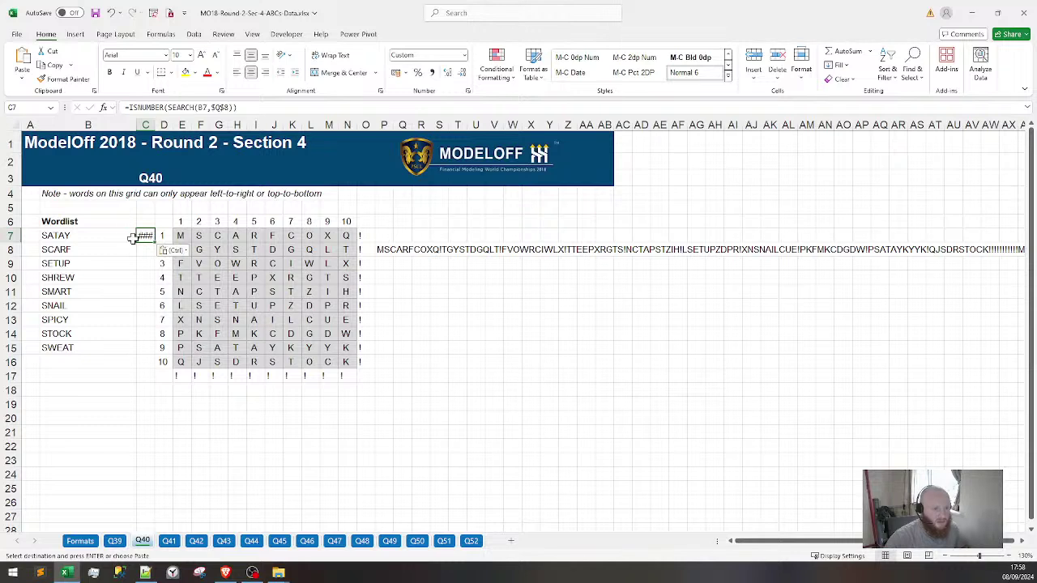
double_click(155, 124)
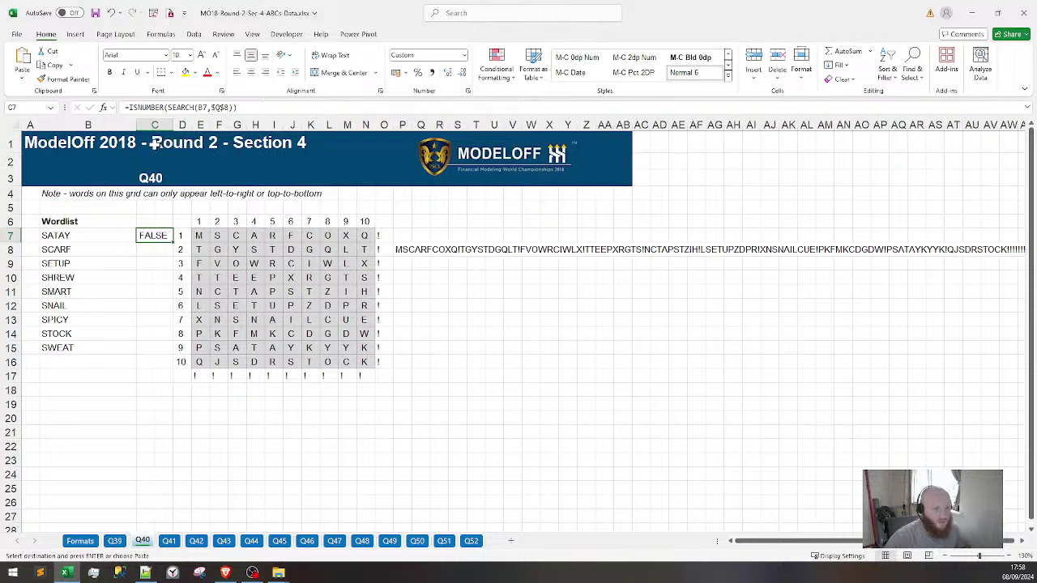
drag(171, 241, 173, 353)
Repoint the search text in the C7 formula to $P$8 and fill the corrected formula down to C15
click(158, 235)
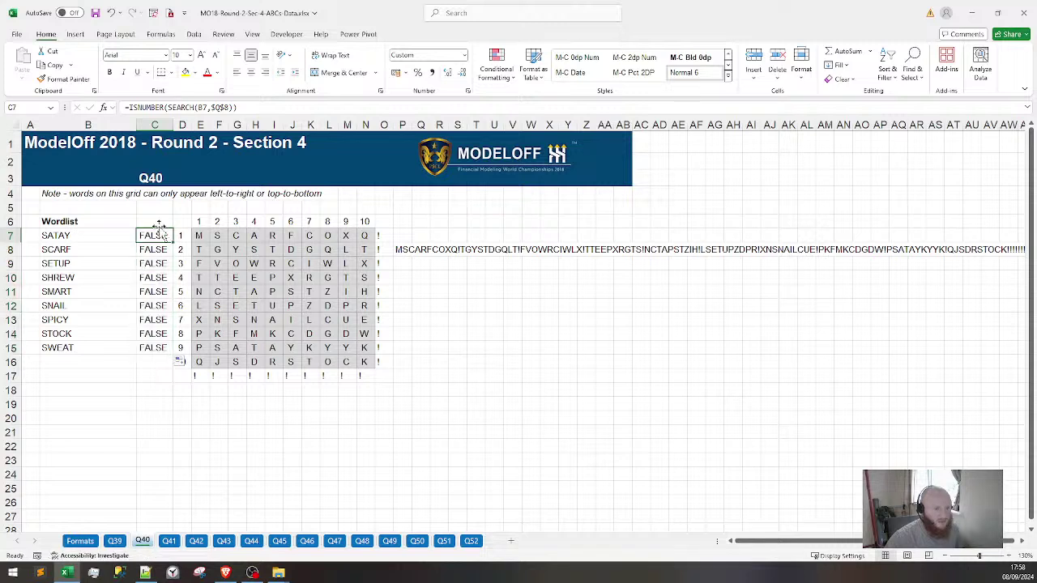
click(245, 107)
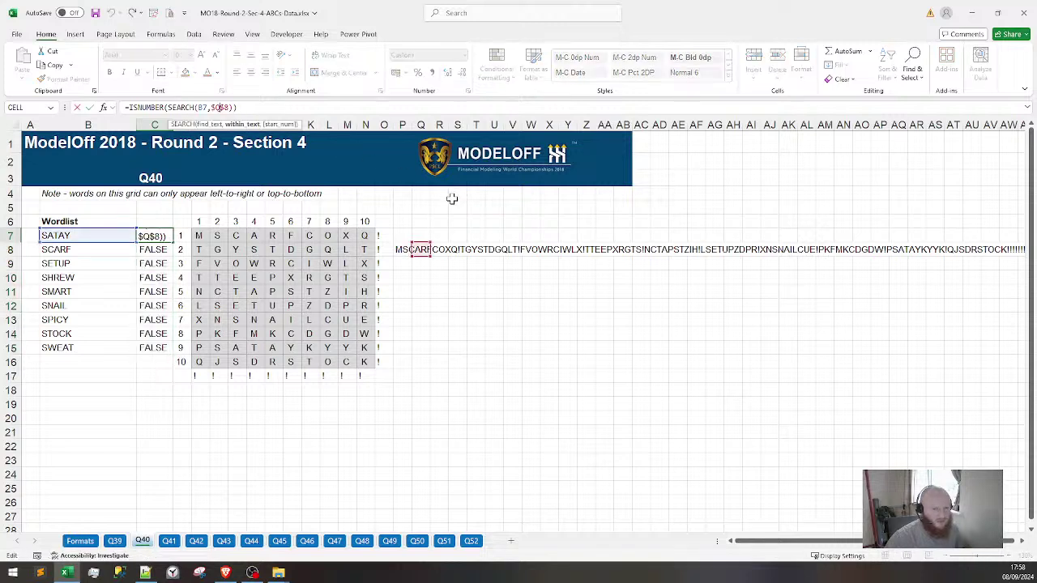
drag(423, 257, 403, 251)
key(Return)
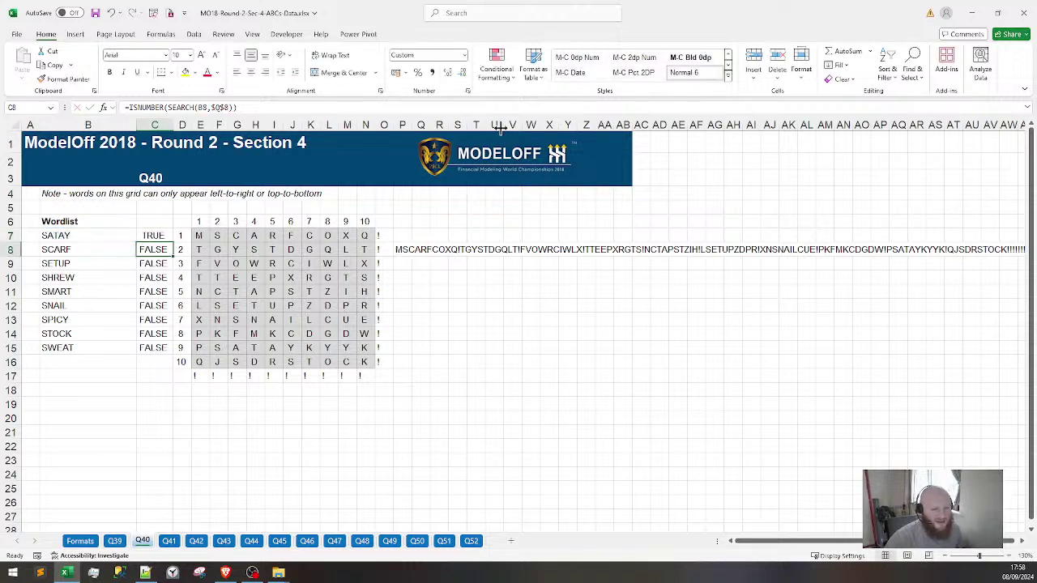
click(151, 235)
drag(173, 243, 166, 357)
Switch to Notepad++ and enter Smart as the answer on line 40
click(53, 293)
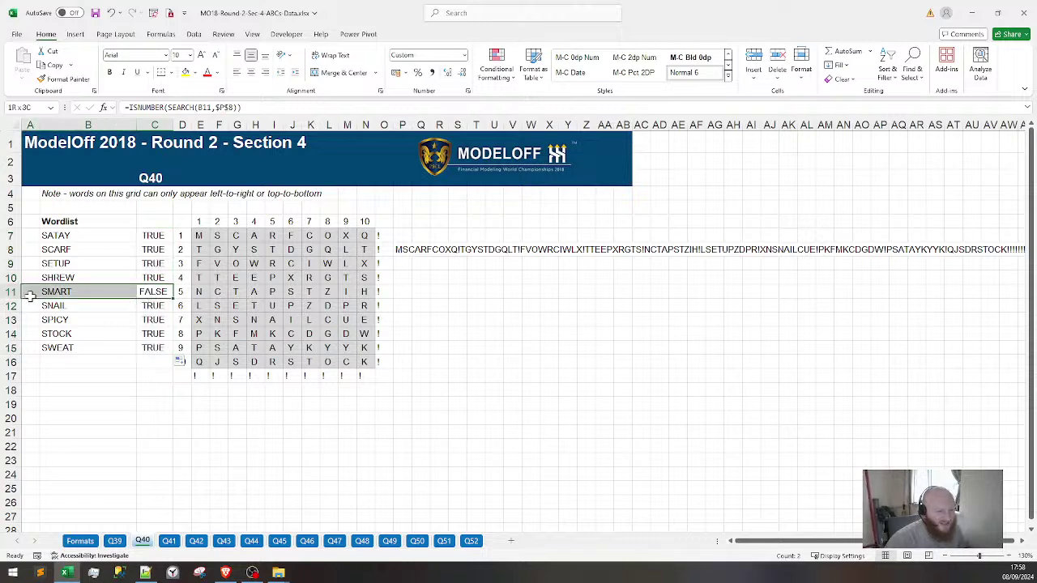
click(91, 405)
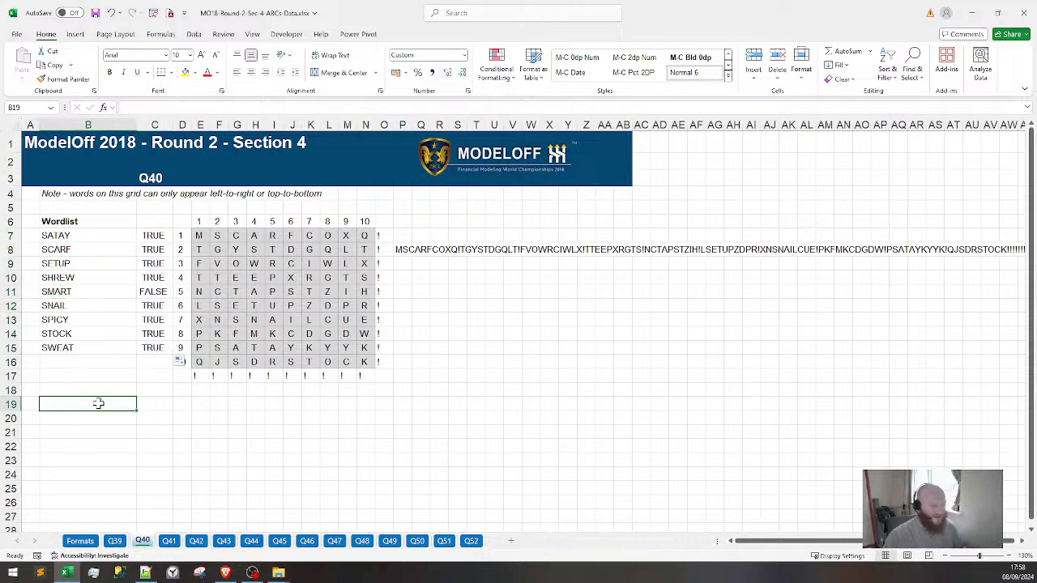
click(145, 573)
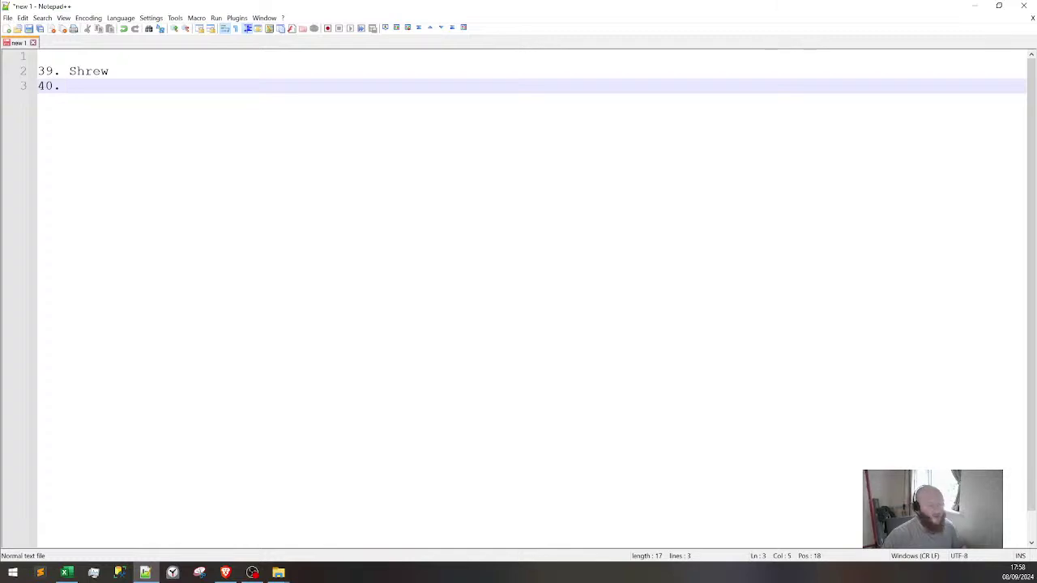
text(Smart)
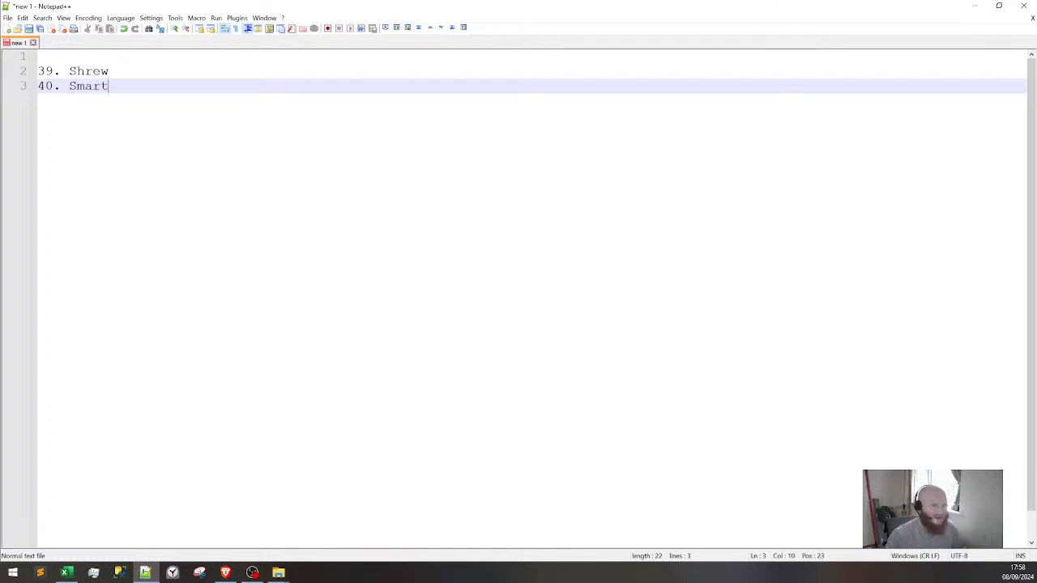
Switch to the question PDF in the browser and read the wording of Question 41
key(alt+Tab)
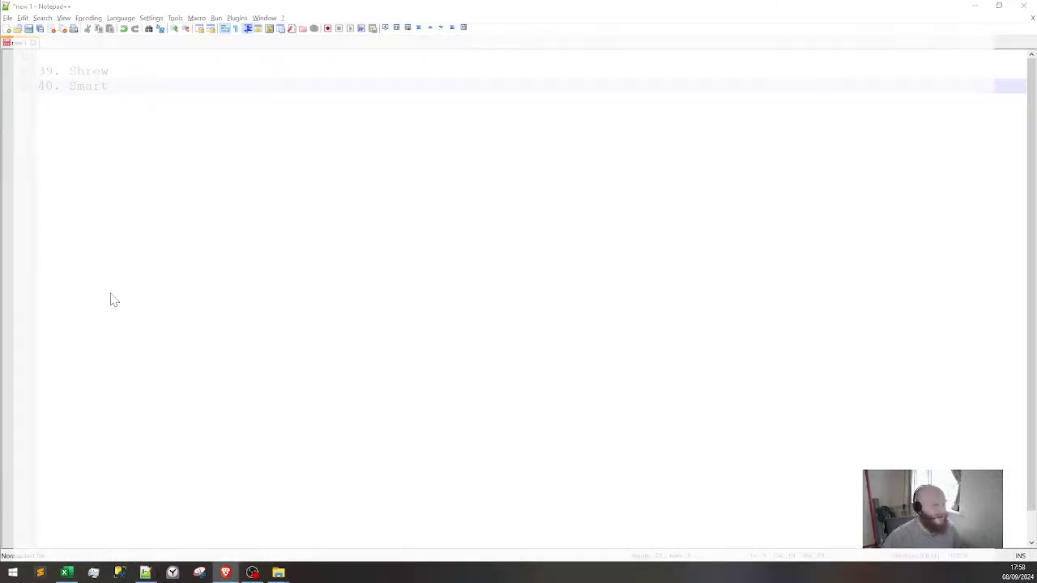
scroll(509, 283, down, 5)
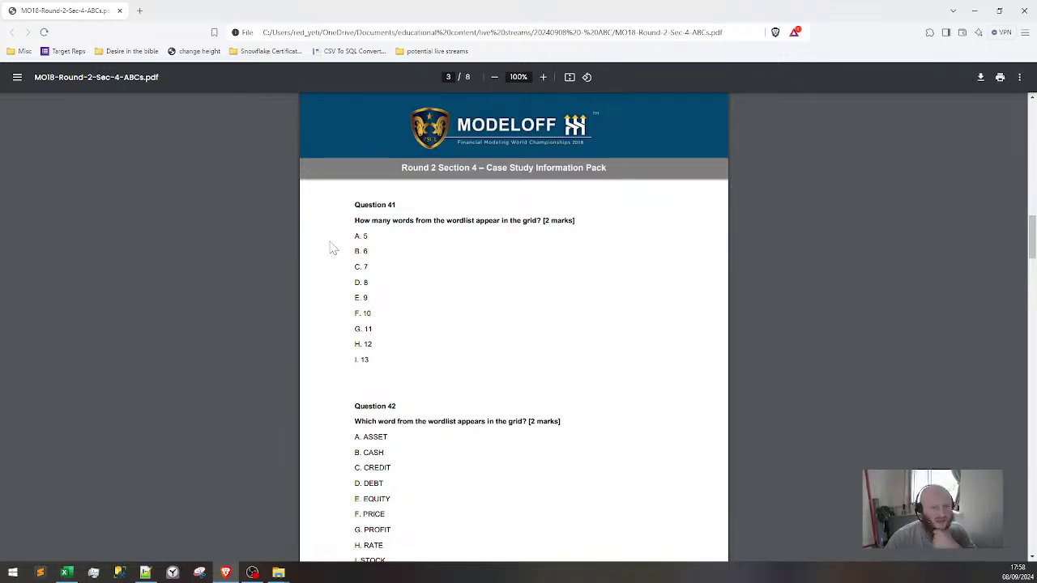
Return to Excel and copy the text of the concatenation formula in P8 on sheet Q40
click(67, 572)
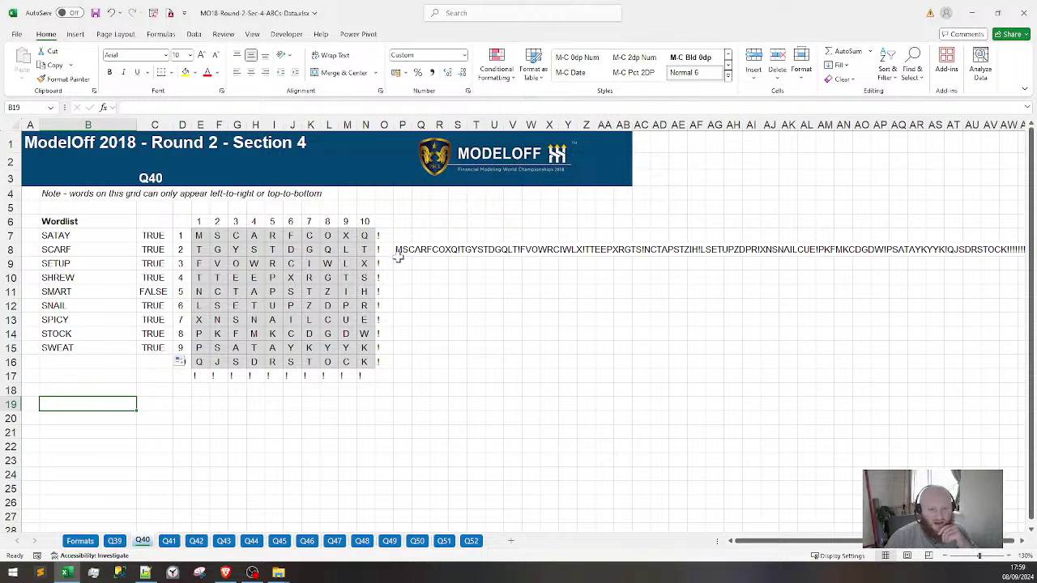
click(398, 254)
key(F2)
key(shift+Home)
key(ctrl+c)
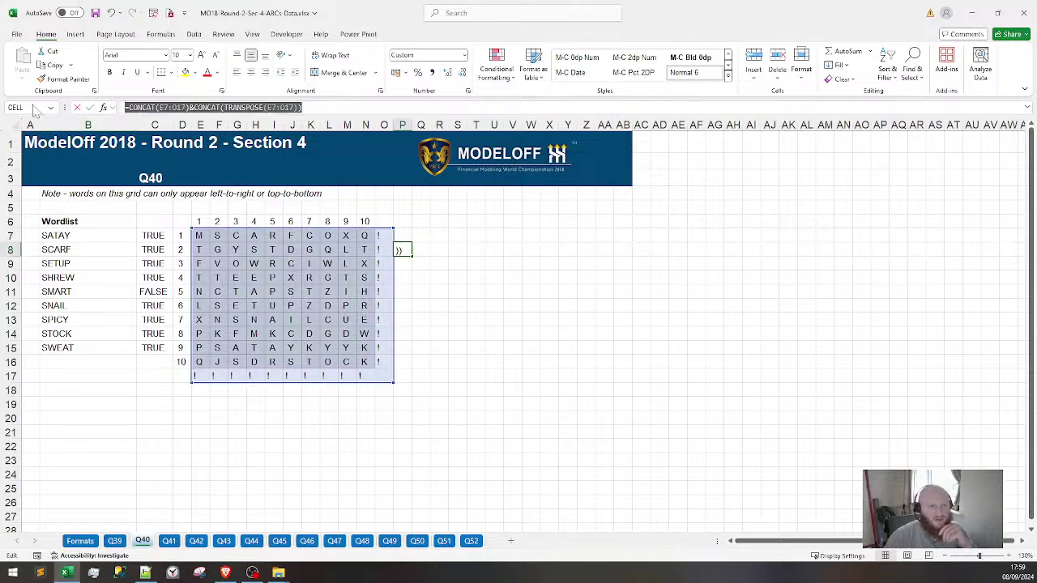
key(Escape)
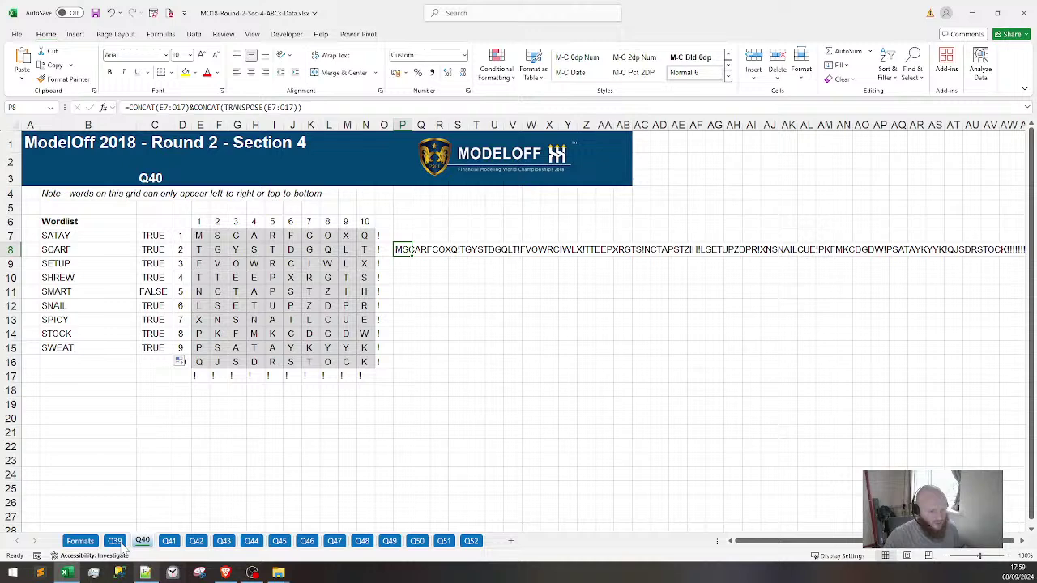
Set the tab colour of the solved sheets Q39 and Q40 to light green
click(170, 542)
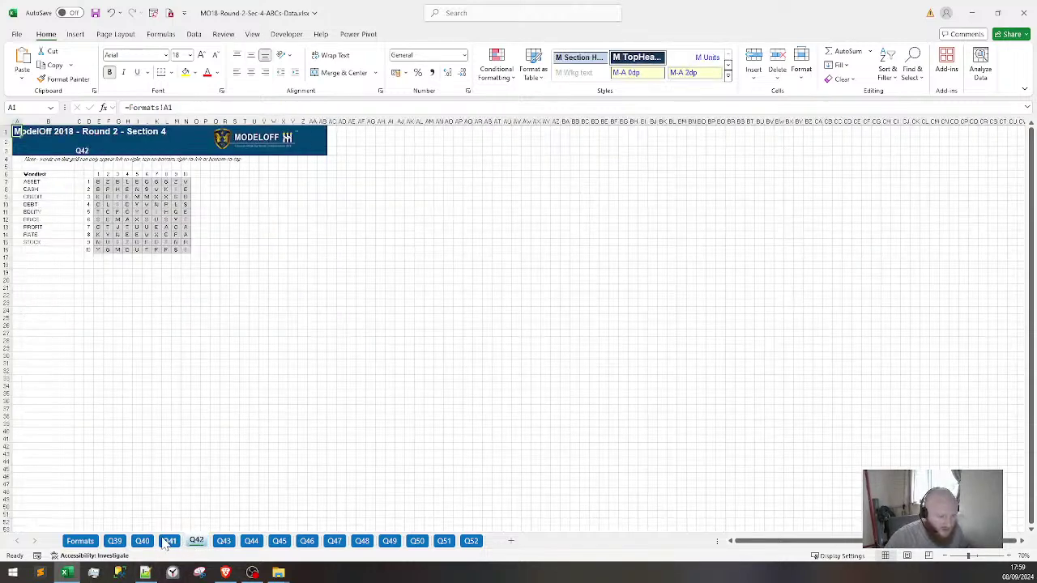
right_click(116, 541)
mouse_move(183, 469)
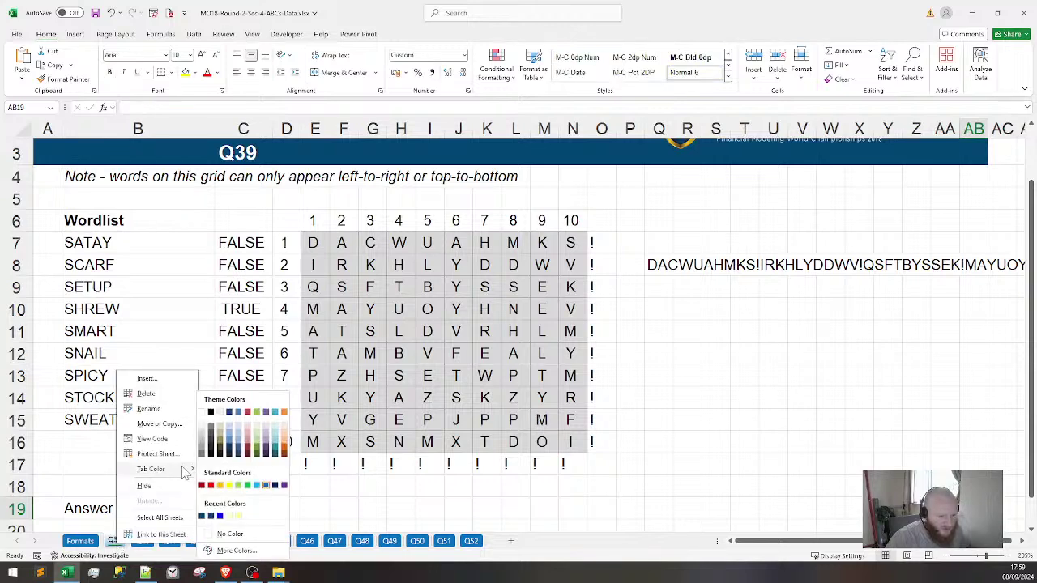
click(240, 486)
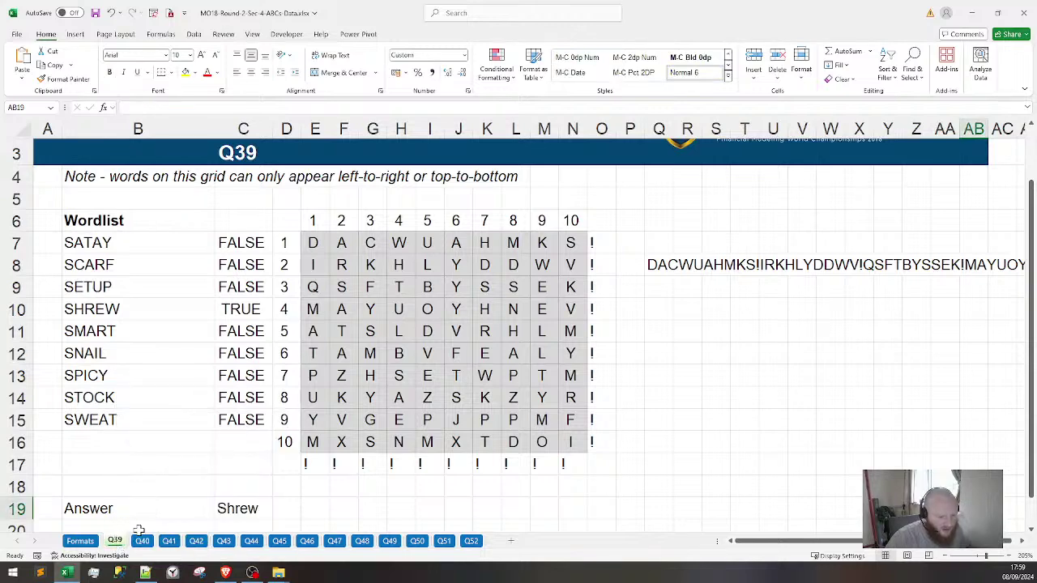
right_click(142, 541)
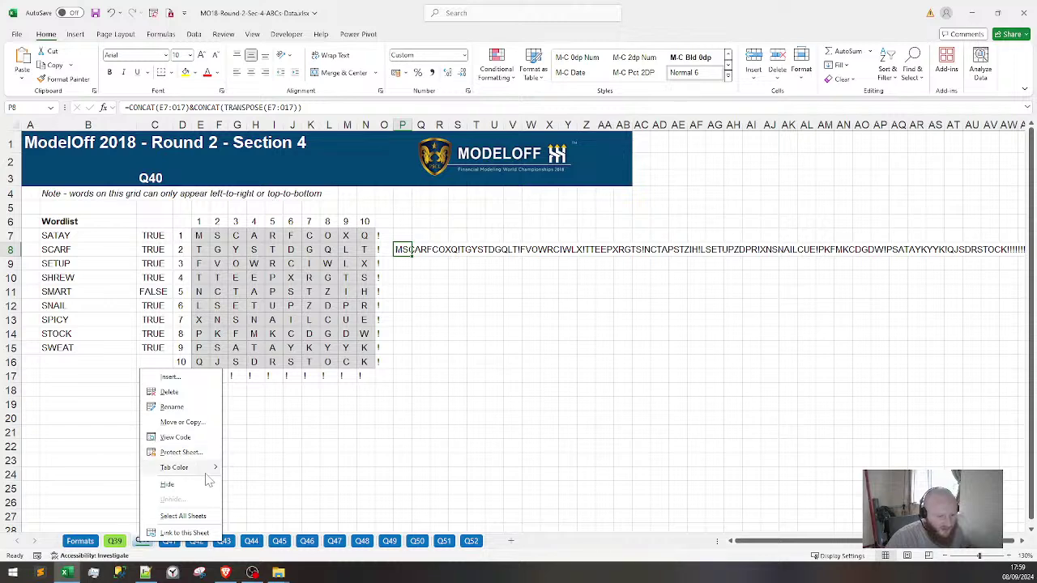
mouse_move(209, 476)
click(260, 491)
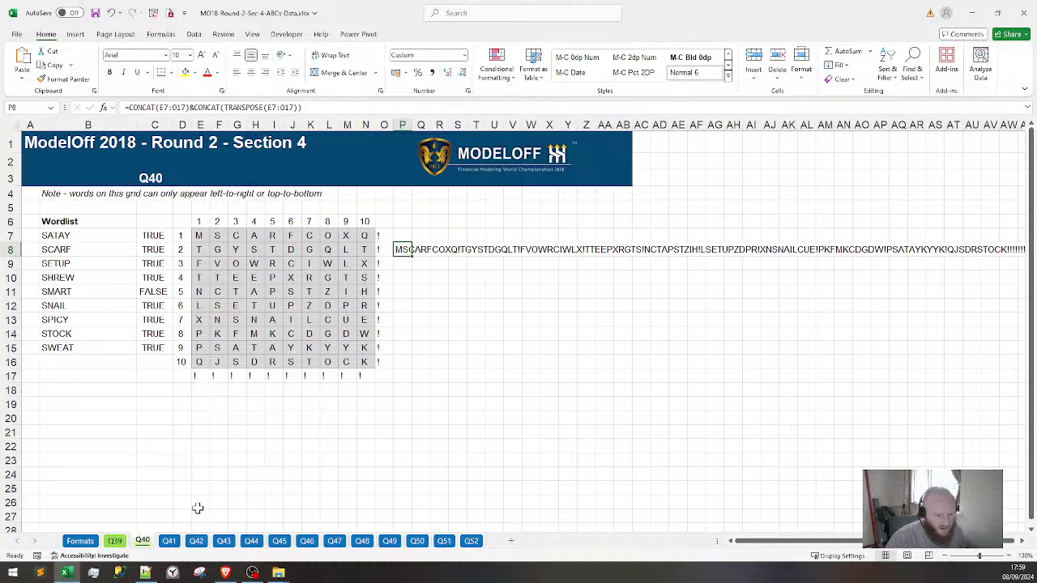
On sheet Q41, paste the copied formula =CONCAT(E7:O17)&CONCAT(TRANSPOSE(E7:O17)) into cell Q8
click(169, 541)
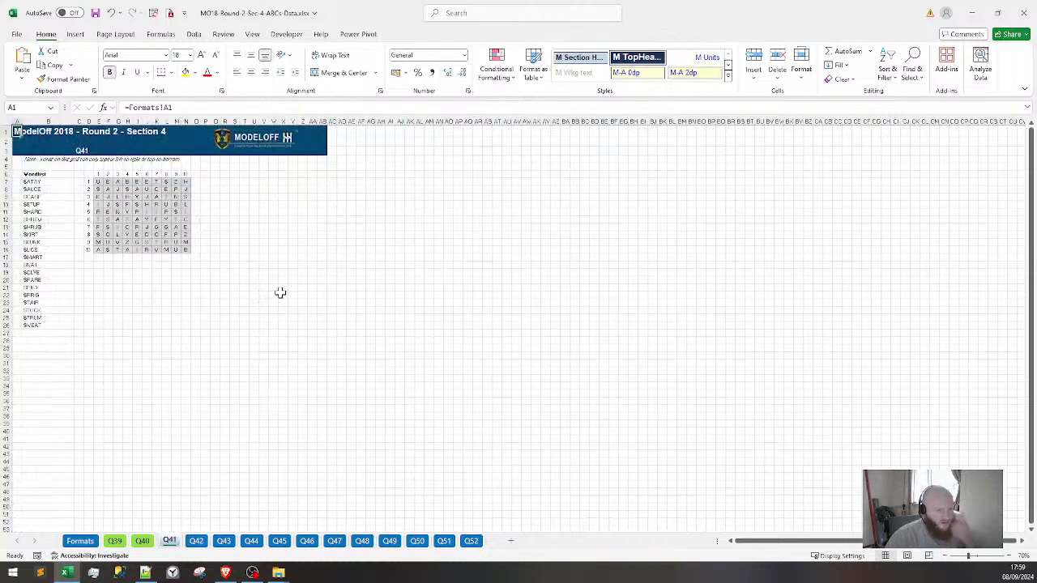
ctrl+scroll(292, 227, up, 3)
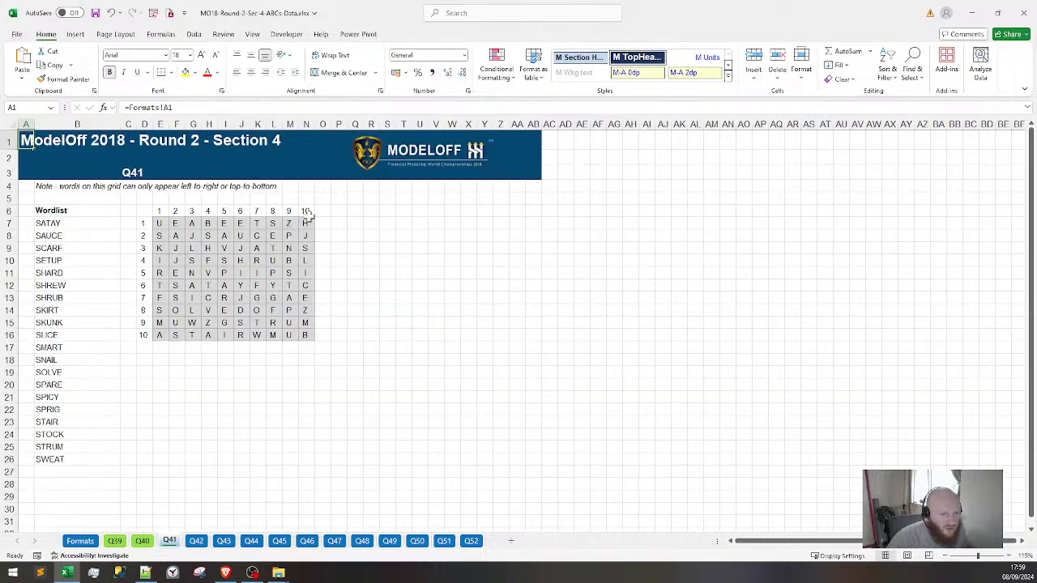
click(356, 234)
key(ctrl+v)
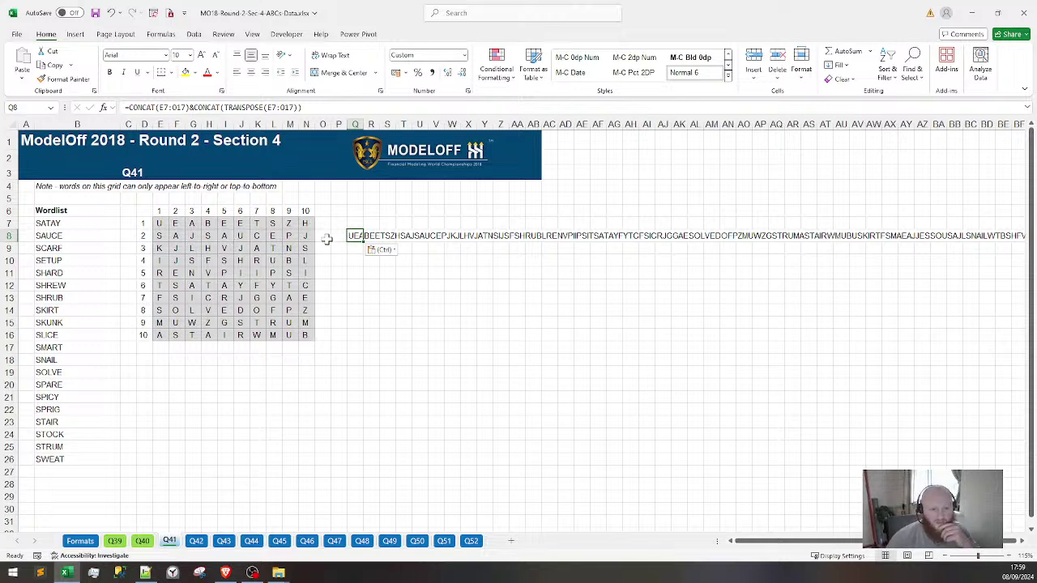
Fill O7:O16, beside the letter grid, with exclamation marks as row separators
drag(322, 223, 320, 336)
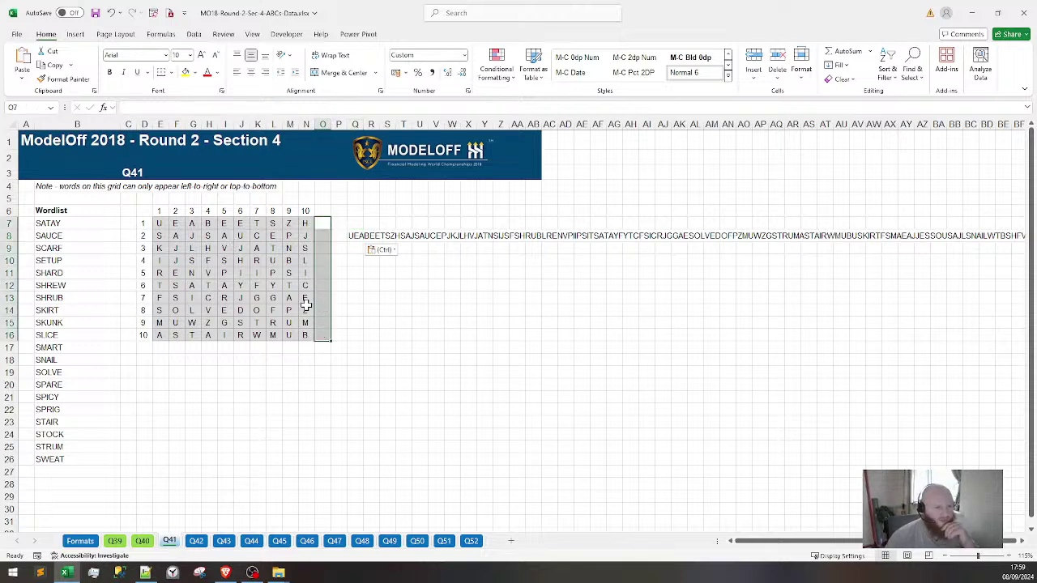
text(1)
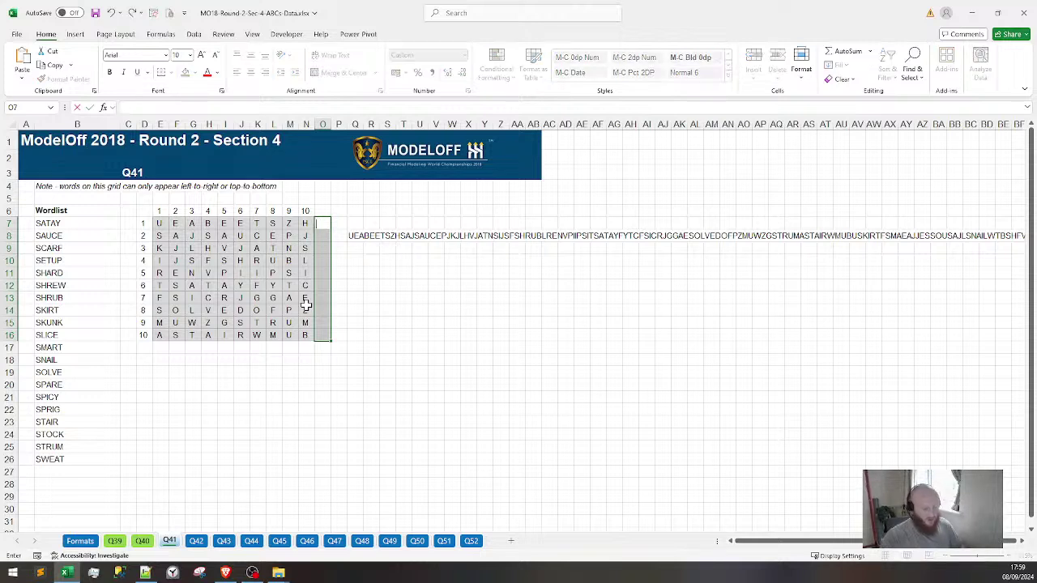
key(ctrl+Return)
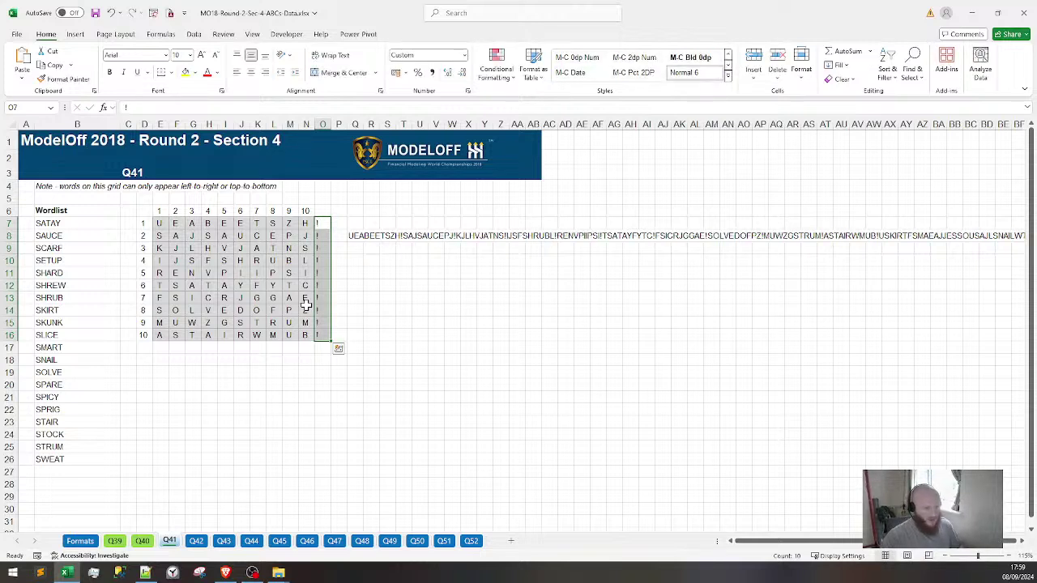
Fill E17:N17, directly below the letter grid, with exclamation marks as column separators
key(Down)
key(Down)
key(Down)
key(Down)
key(Down)
key(Down)
key(Down)
key(Down)
key(Down)
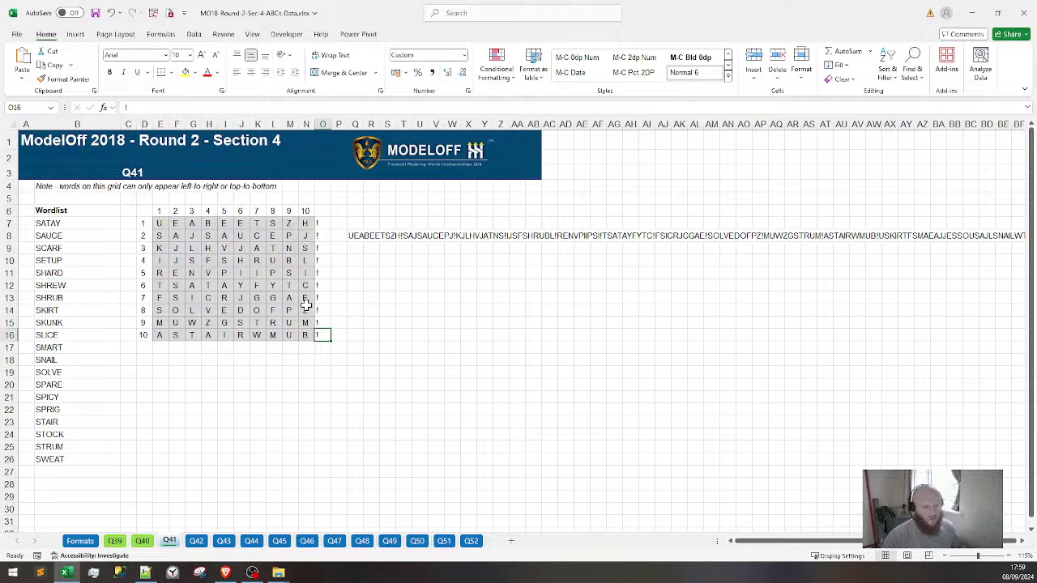
key(Down)
key(Left)
key(shift+Left)
key(shift+Left)
key(shift+Left)
key(shift+Left)
key(shift+Left)
key(shift+Left)
key(shift+Left)
key(shift+Left)
key(shift+Left)
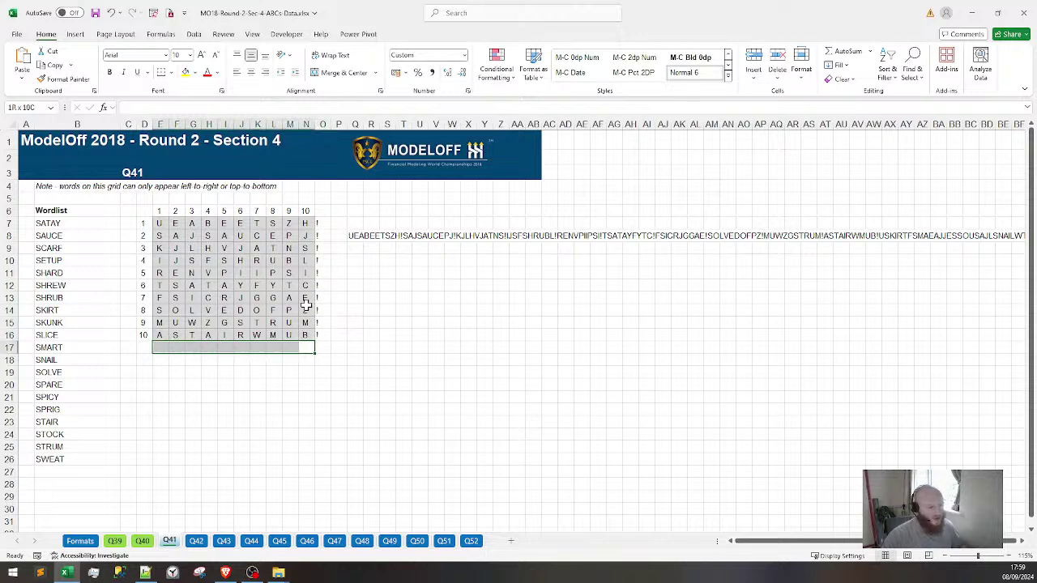
text(!)
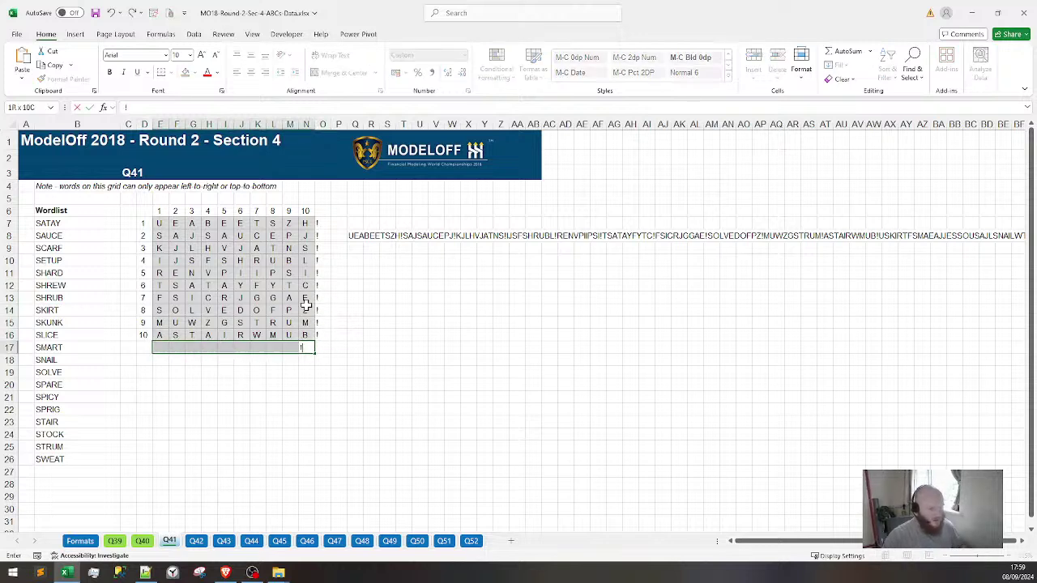
key(ctrl+Return)
click(530, 333)
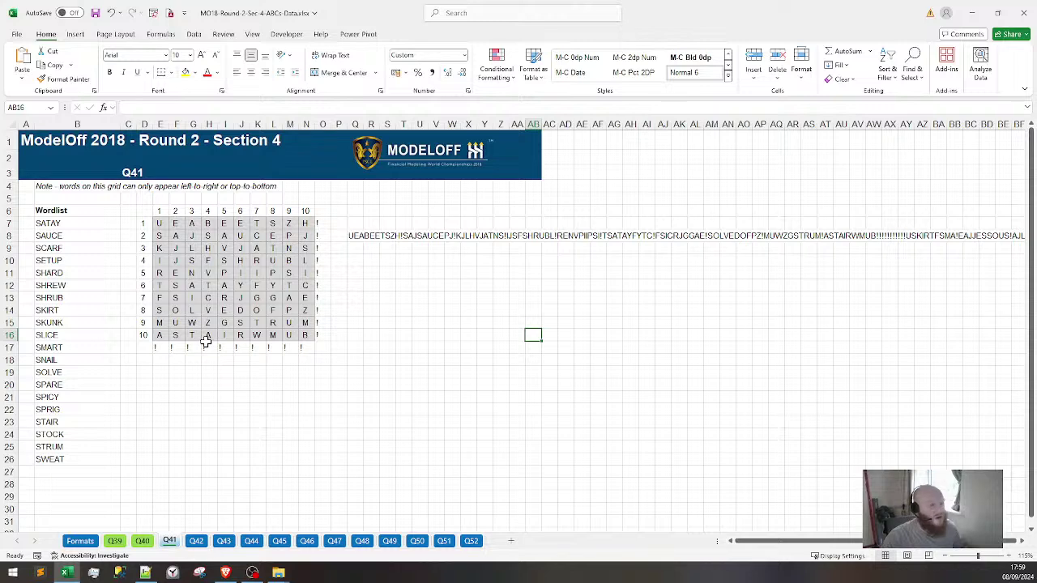
Copy the ISNUMBER(SEARCH()) formula from C7 on sheet Q40 into C7 on sheet Q41
click(142, 540)
click(152, 236)
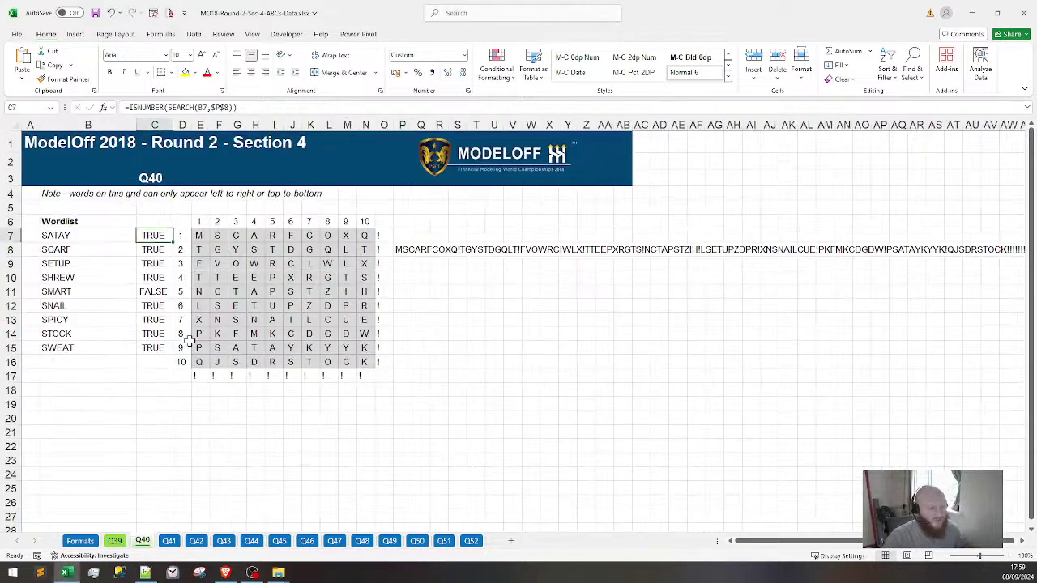
key(ctrl+c)
click(169, 541)
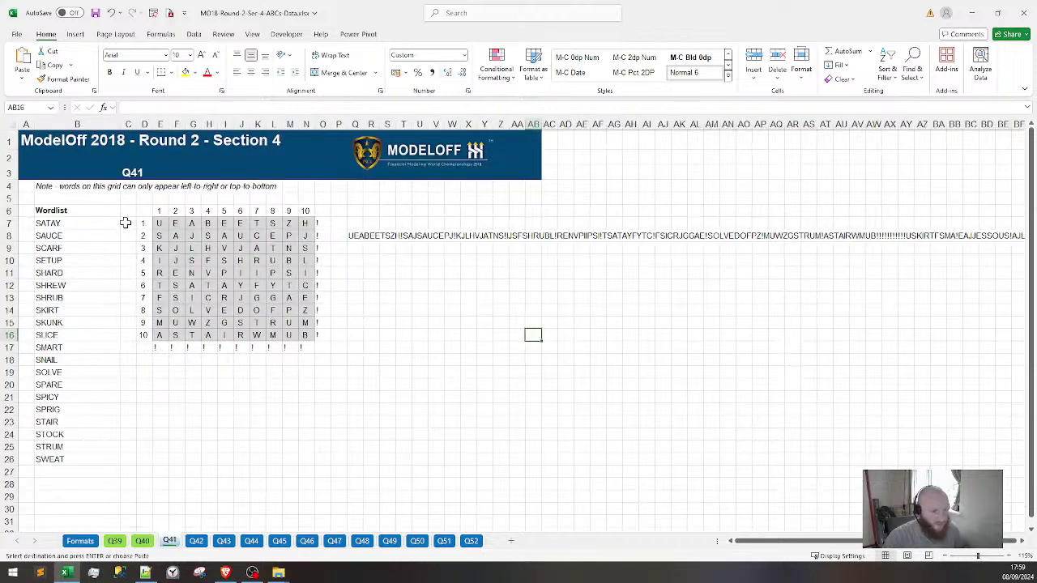
click(127, 223)
key(ctrl+v)
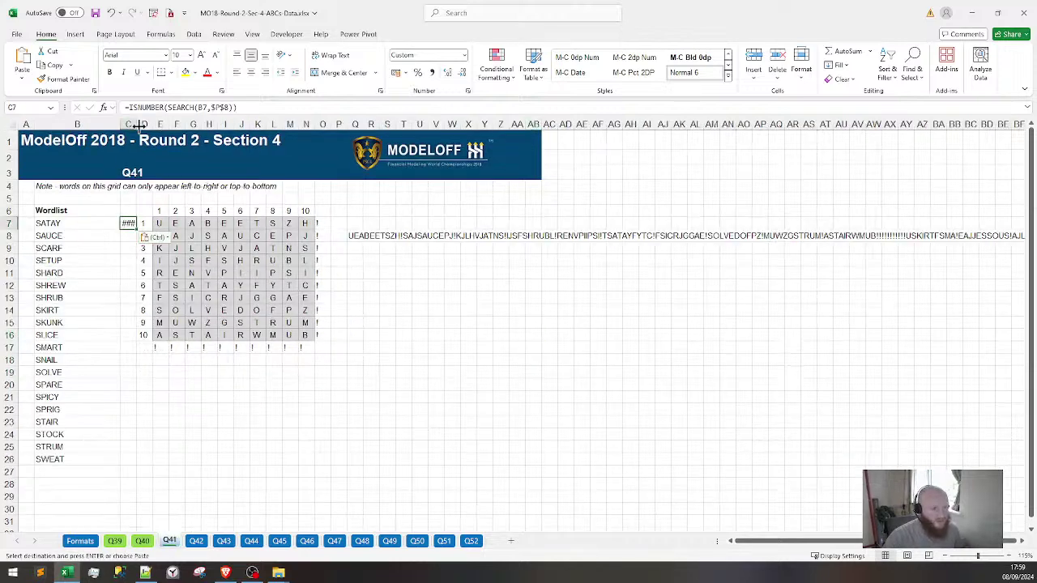
Widen column C and paste the word search formula down the whole wordlist to C26
drag(139, 126, 156, 125)
key(Left)
key(ctrl+Down)
key(Right)
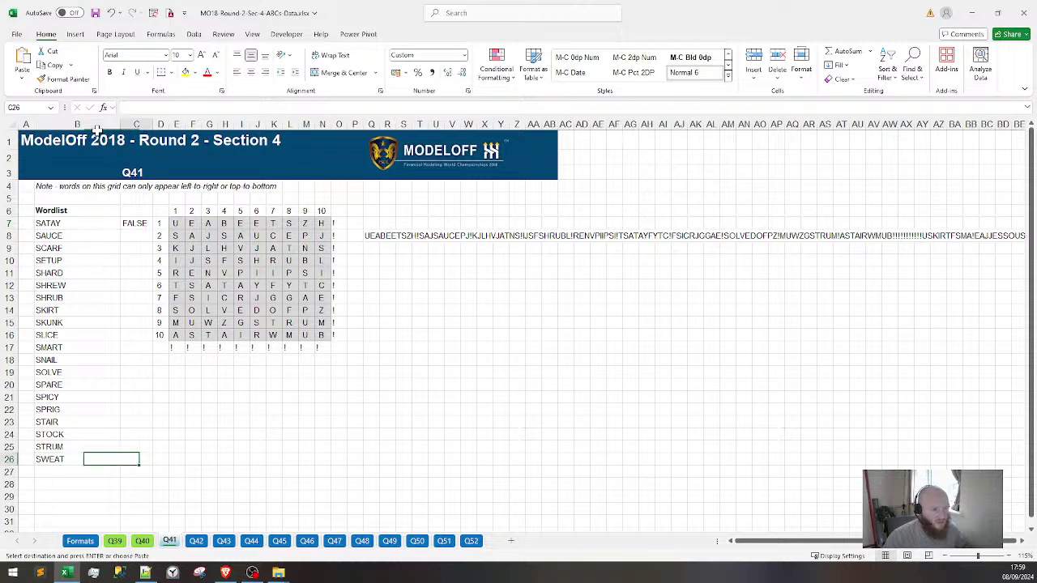
key(ctrl+shift+Up)
key(ctrl+v)
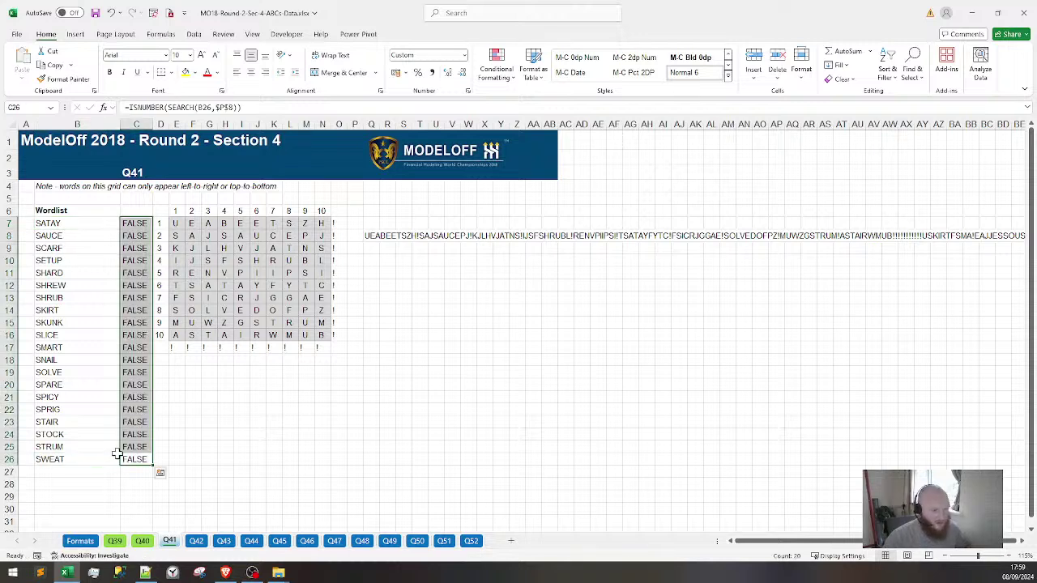
Check the formula in C26 and correct C7 so that it searches $Q$8 instead of $P$8
click(134, 459)
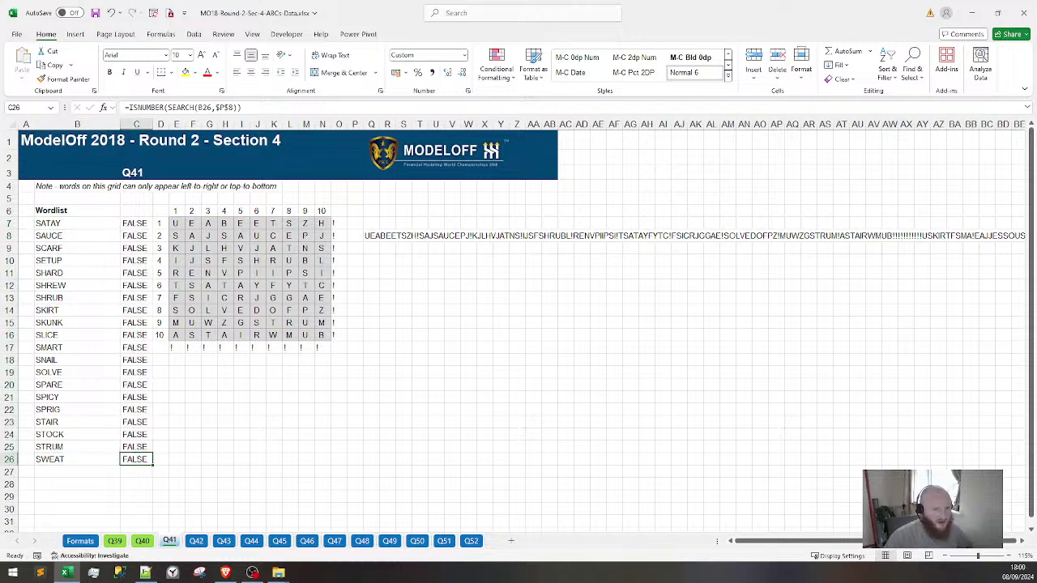
click(182, 107)
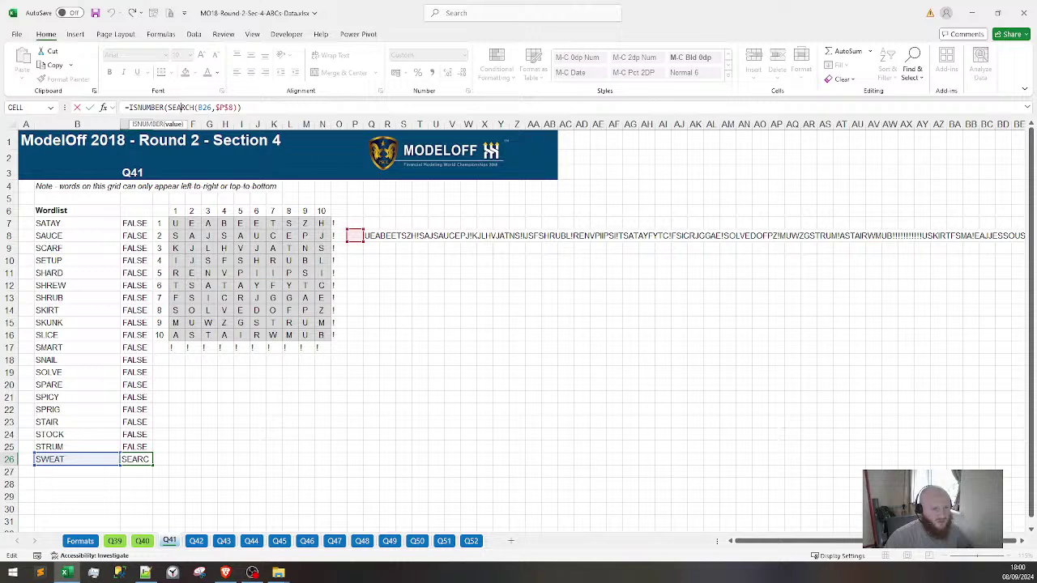
click(132, 223)
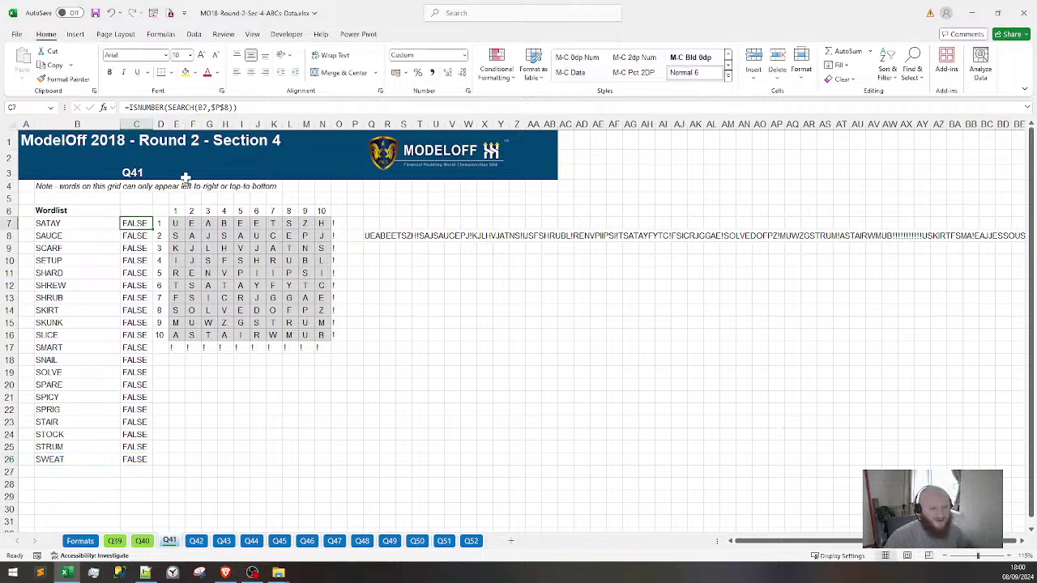
key(F2)
drag(359, 248, 371, 247)
key(Return)
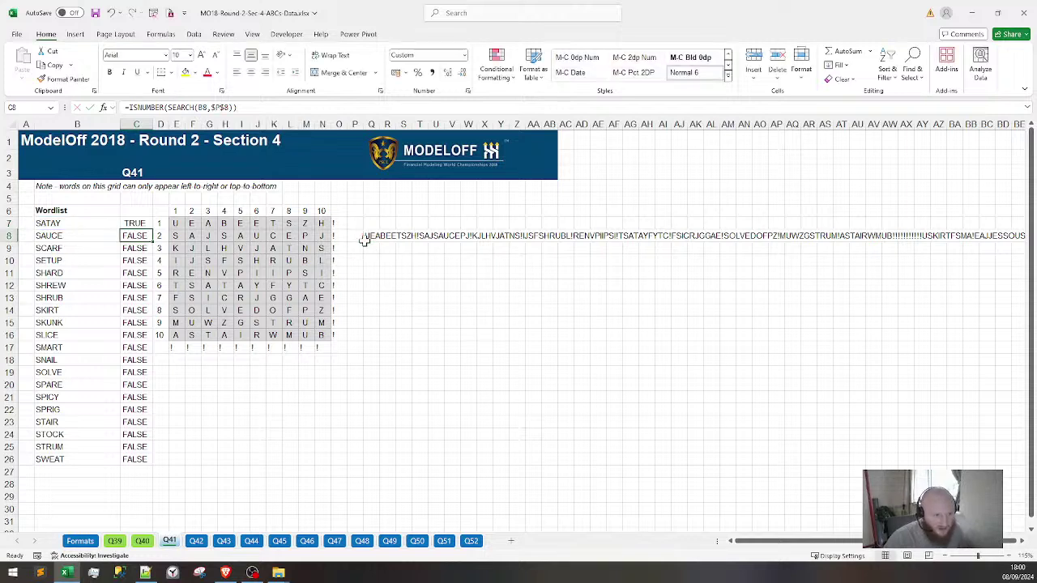
Fill the corrected formula from C7 down to C26
key(Up)
key(ctrl+shift+Down)
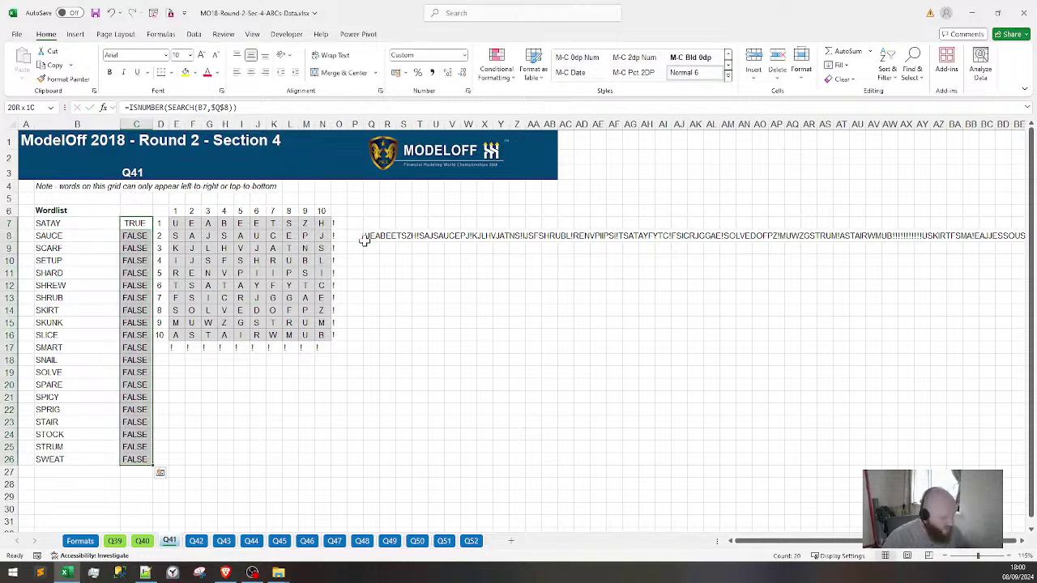
key(ctrl+d)
scroll(103, 478, down, 1)
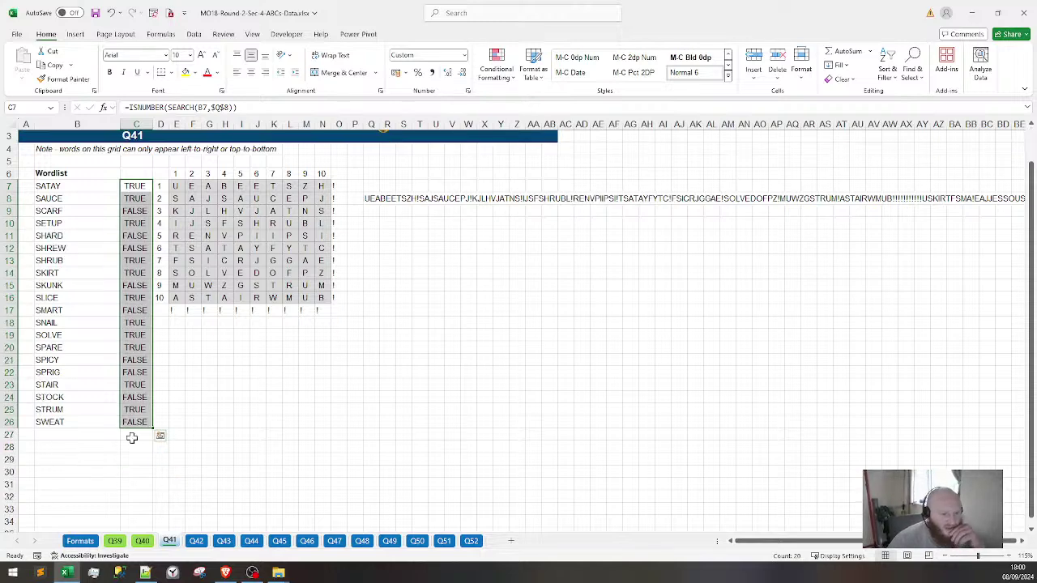
Multiply the search formula in C7 by 1 to return numbers, and fill it down to C26
click(131, 438)
click(139, 188)
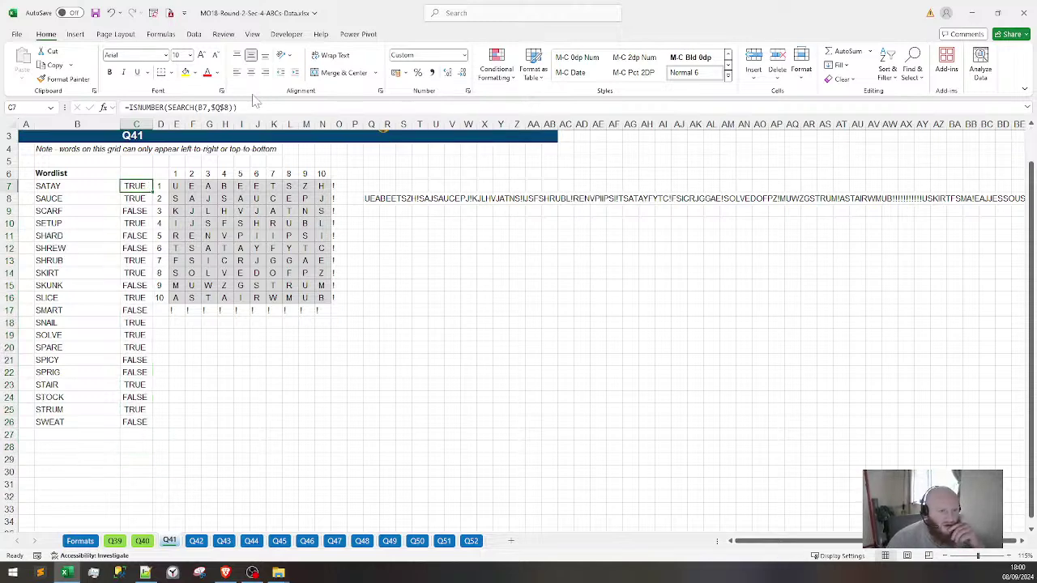
key(F2)
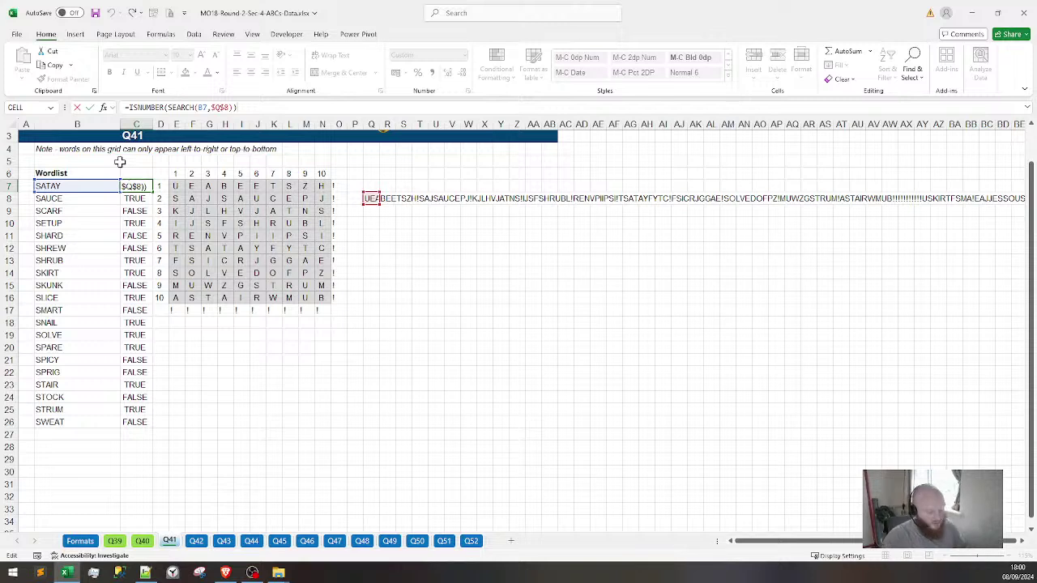
text(1)
key(Return)
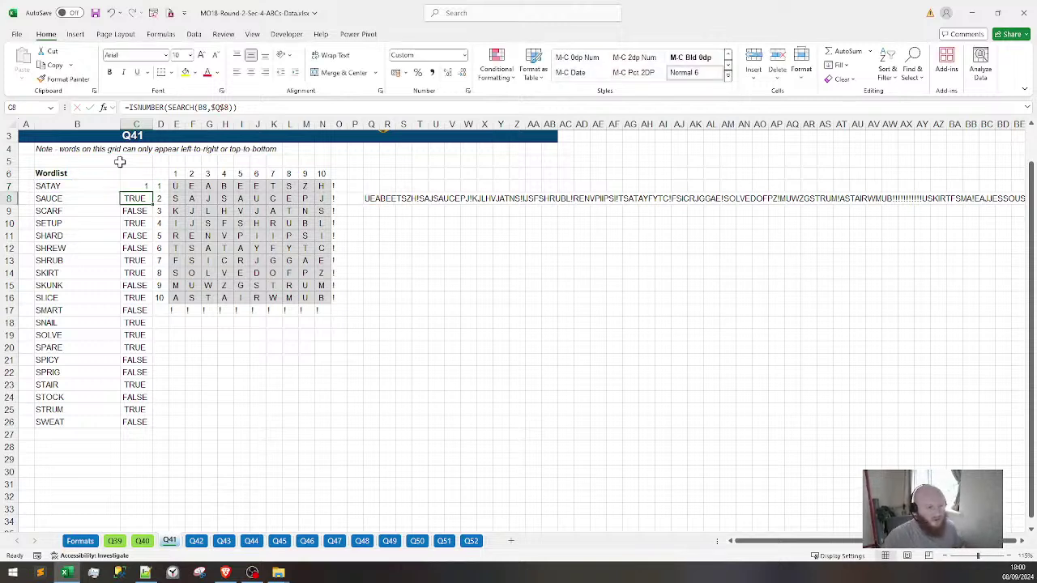
key(shift+Up)
key(ctrl+shift+Down)
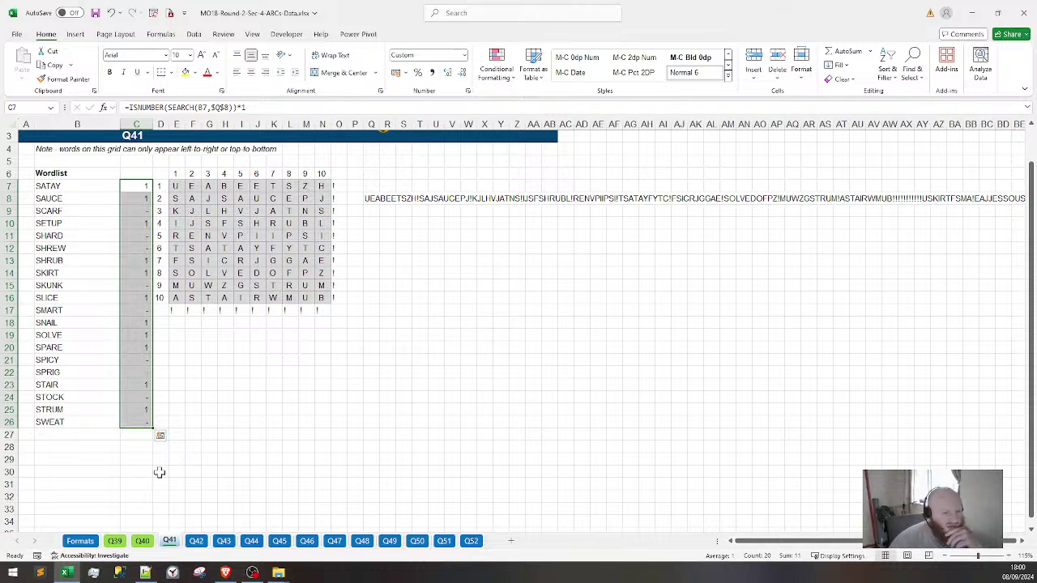
Total the word matches in C27 with =SUM(C7:C26)
click(128, 437)
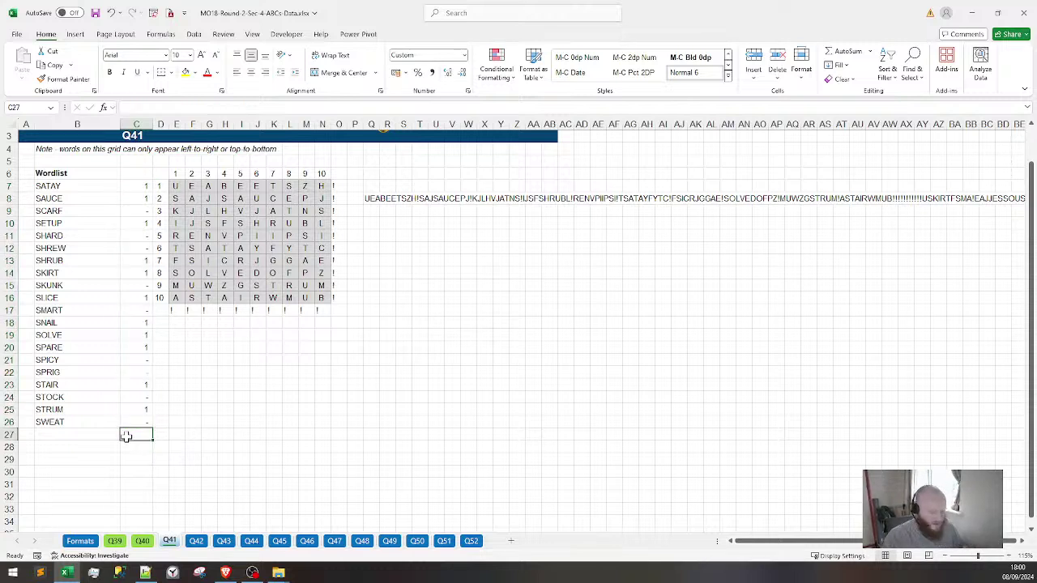
key(alt+equal)
key(Return)
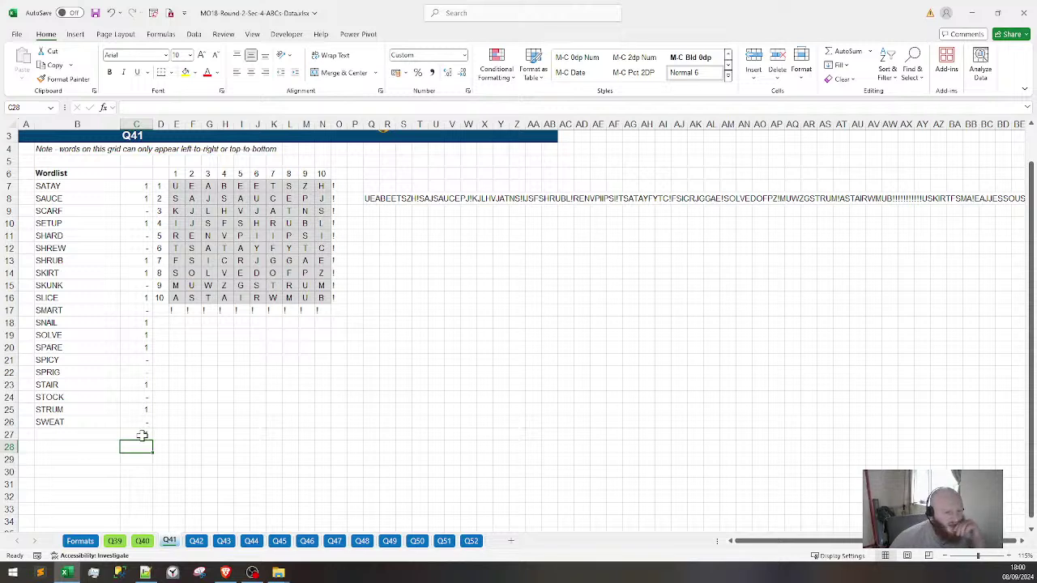
Check the total in C27, the search formulas in C7 and C26 and the concatenation in Q8, and return to sheet Q40
click(143, 434)
click(148, 188)
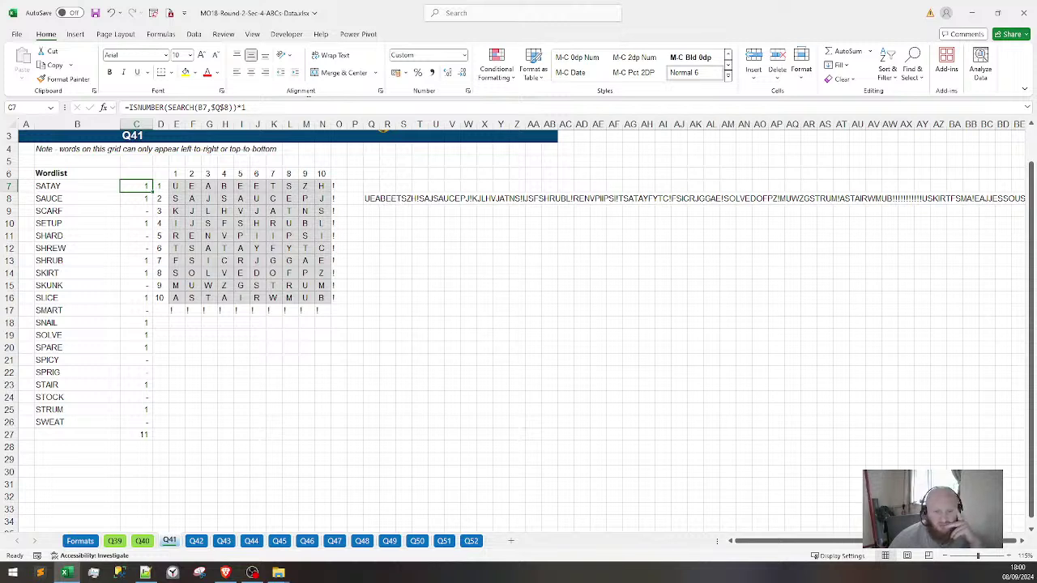
click(144, 435)
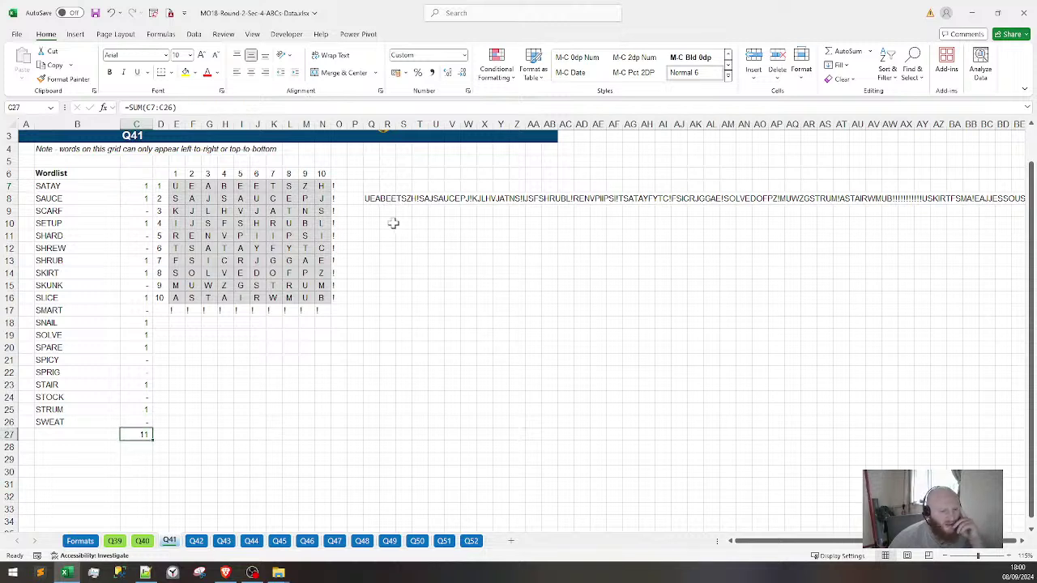
click(133, 422)
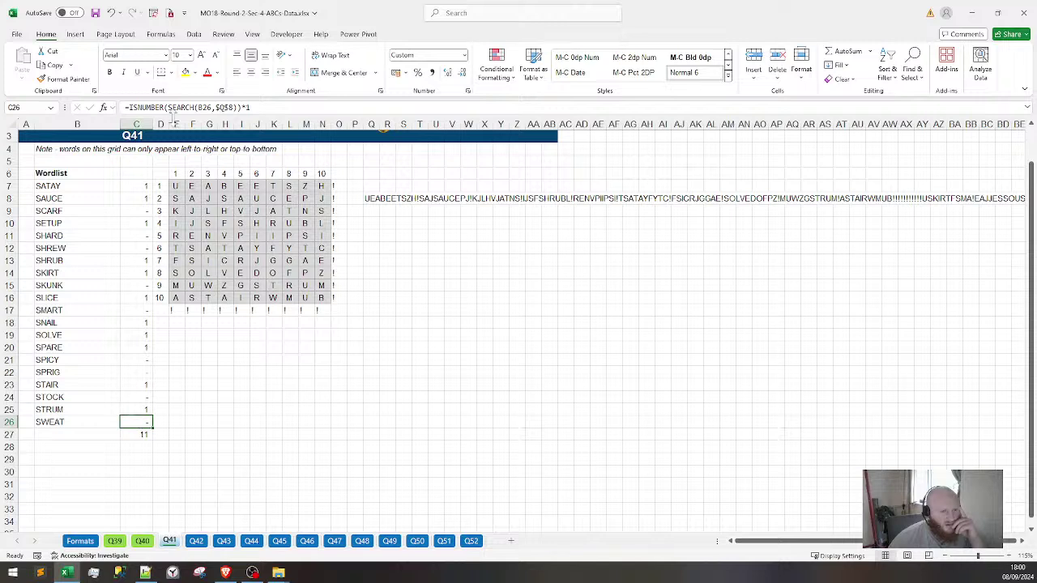
double_click(133, 422)
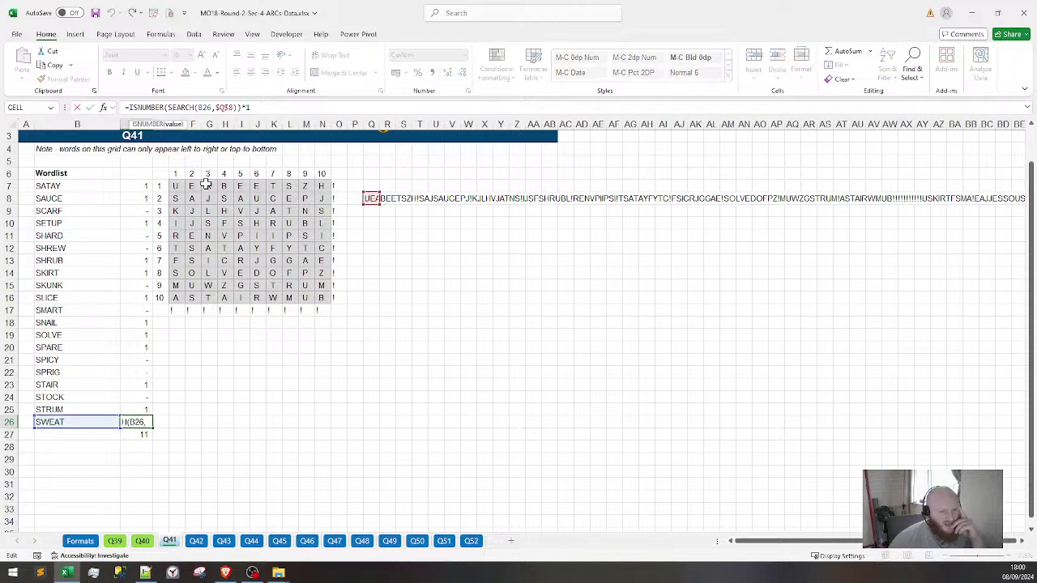
click(370, 197)
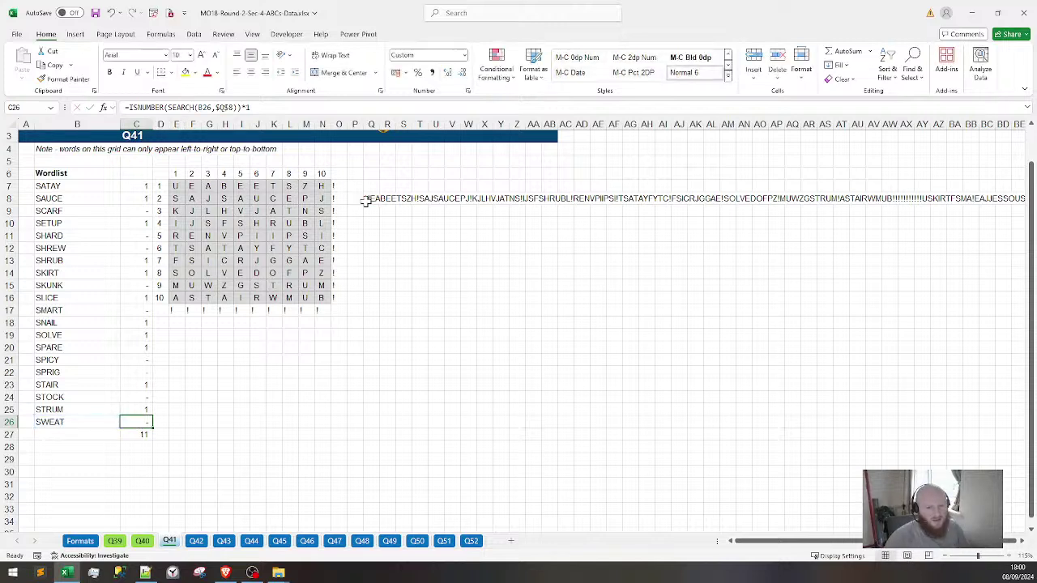
key(F2)
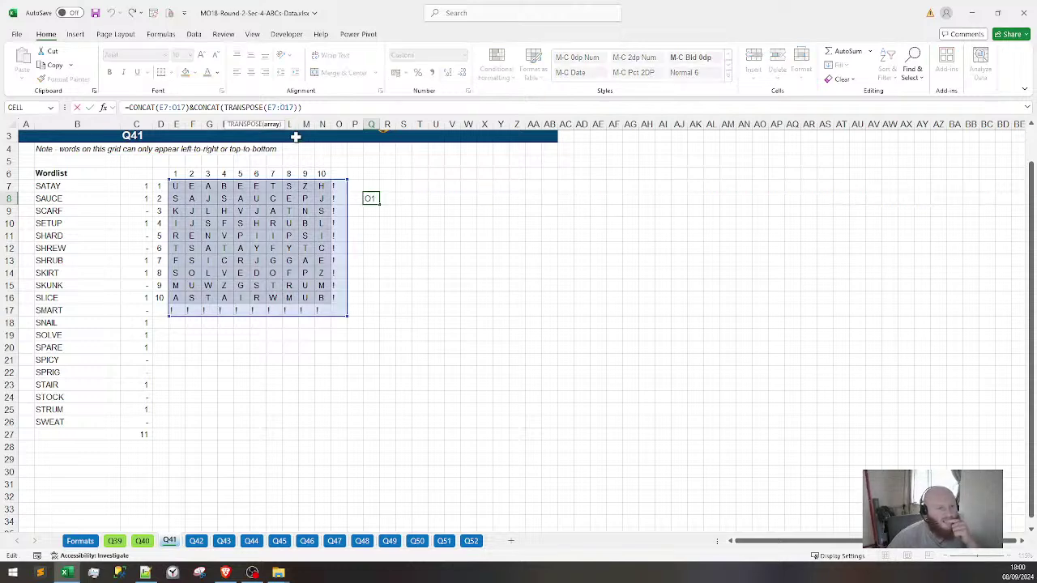
key(Return)
scroll(169, 184, up, 1)
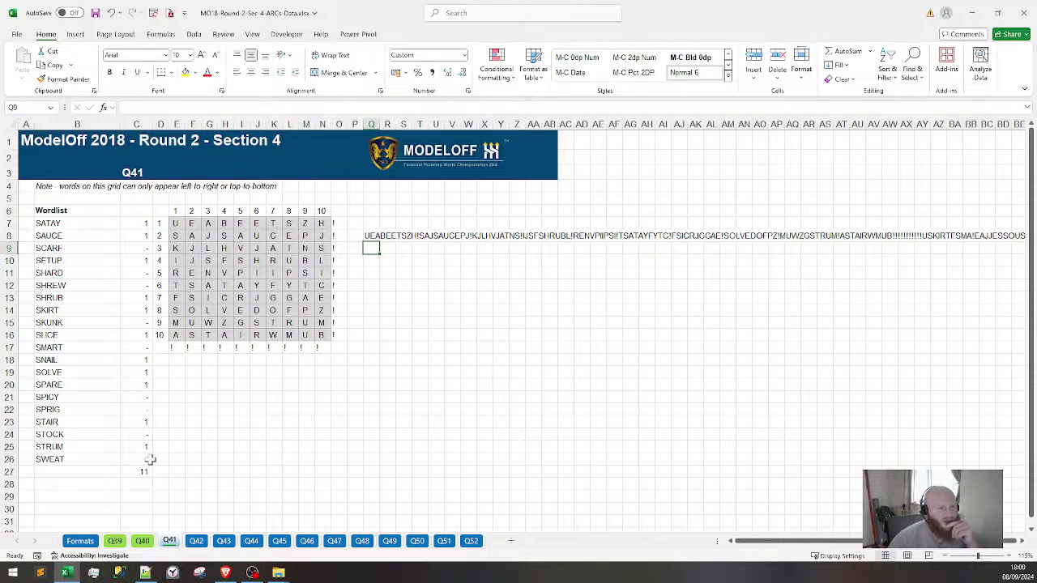
click(143, 544)
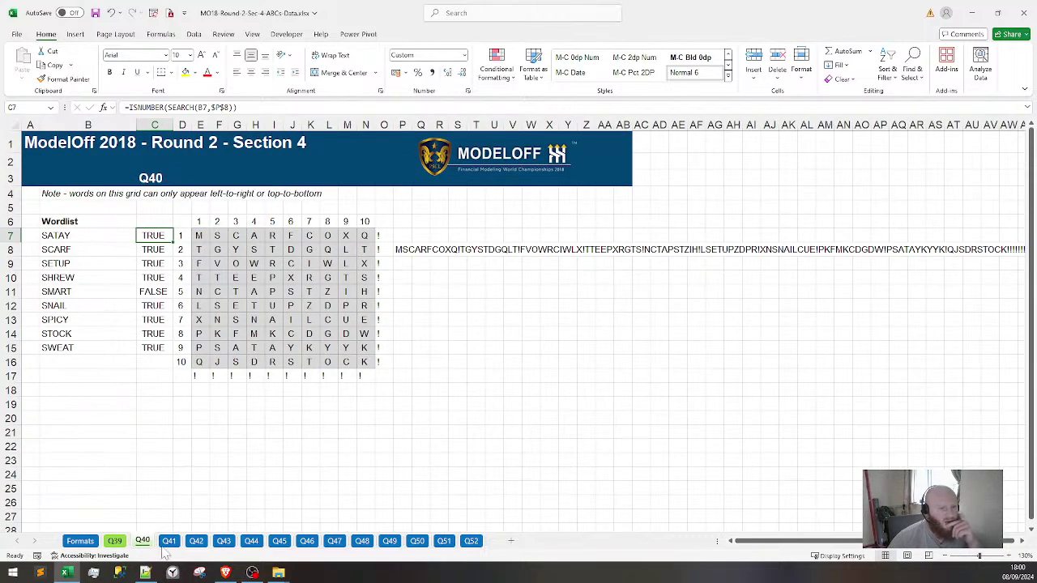
Look through the grids, wordlists and direction notes on sheets Q42 to Q45, and return to sheet Q41
click(170, 543)
click(196, 542)
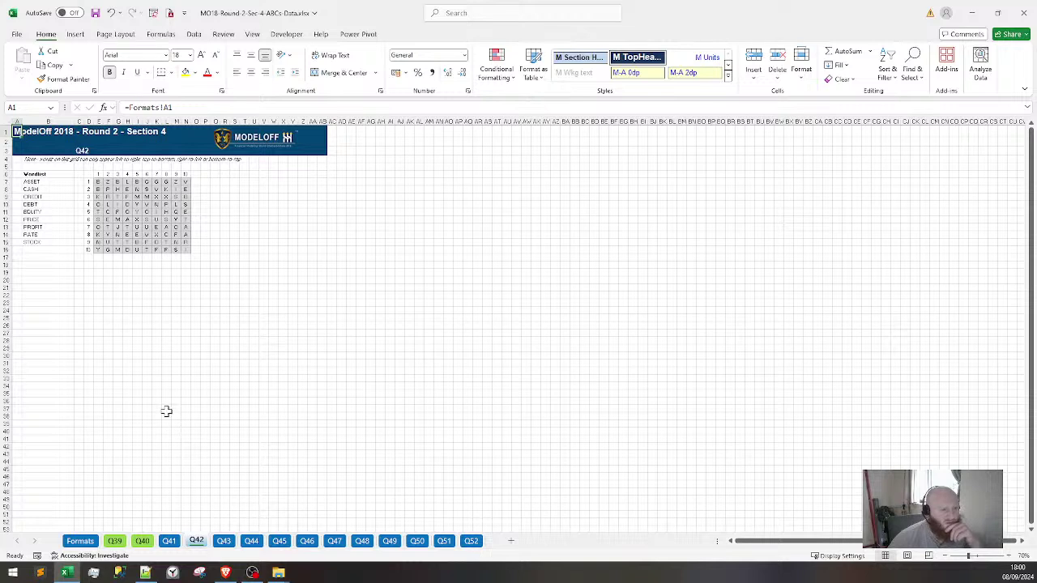
click(227, 545)
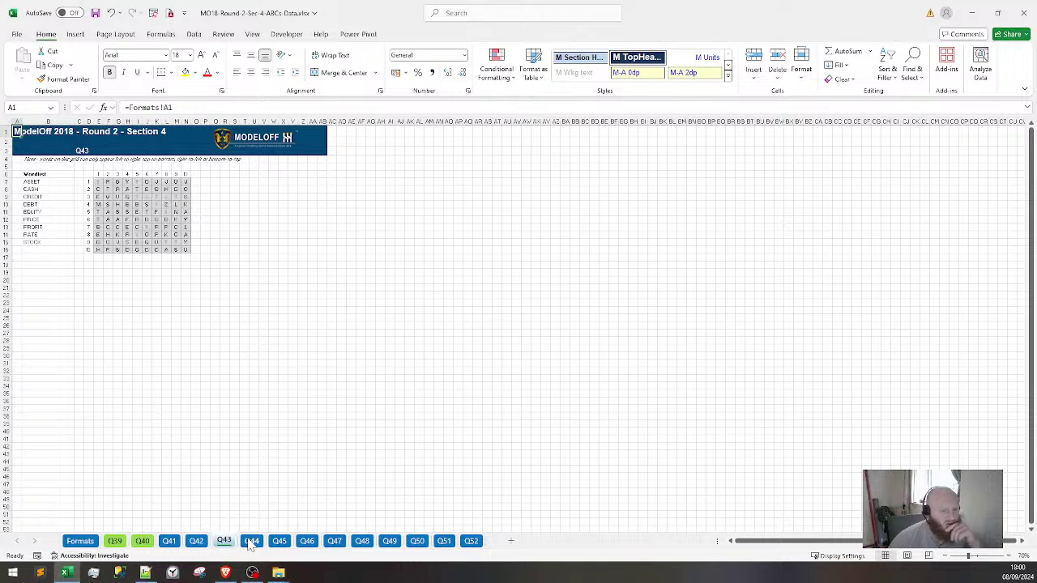
click(251, 543)
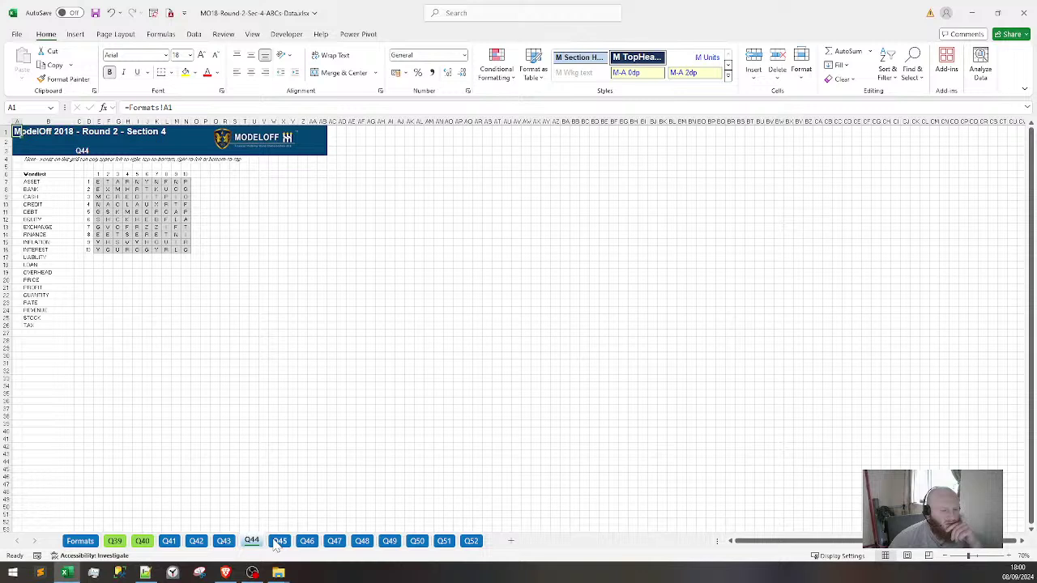
click(279, 544)
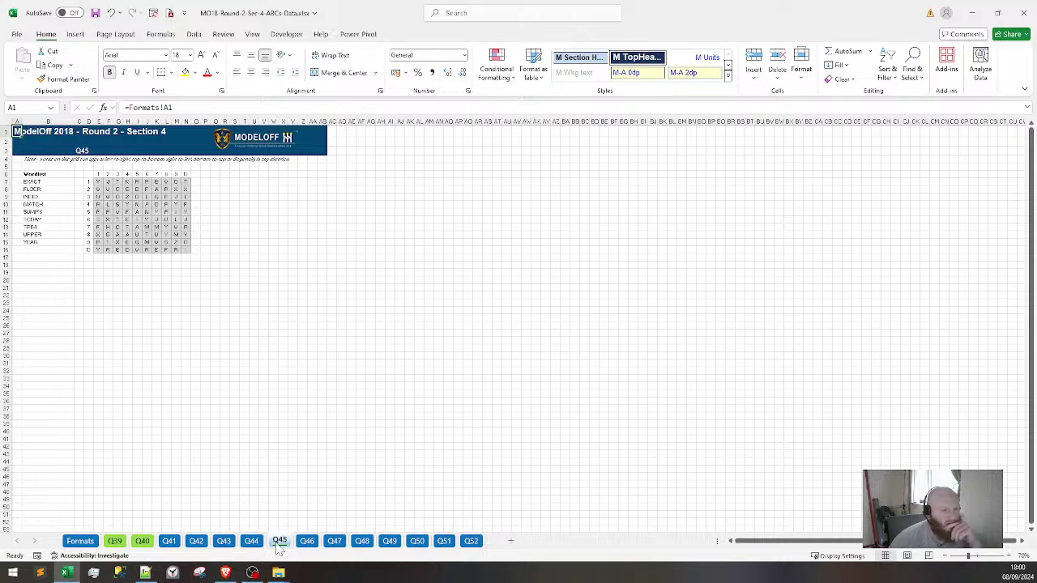
click(251, 543)
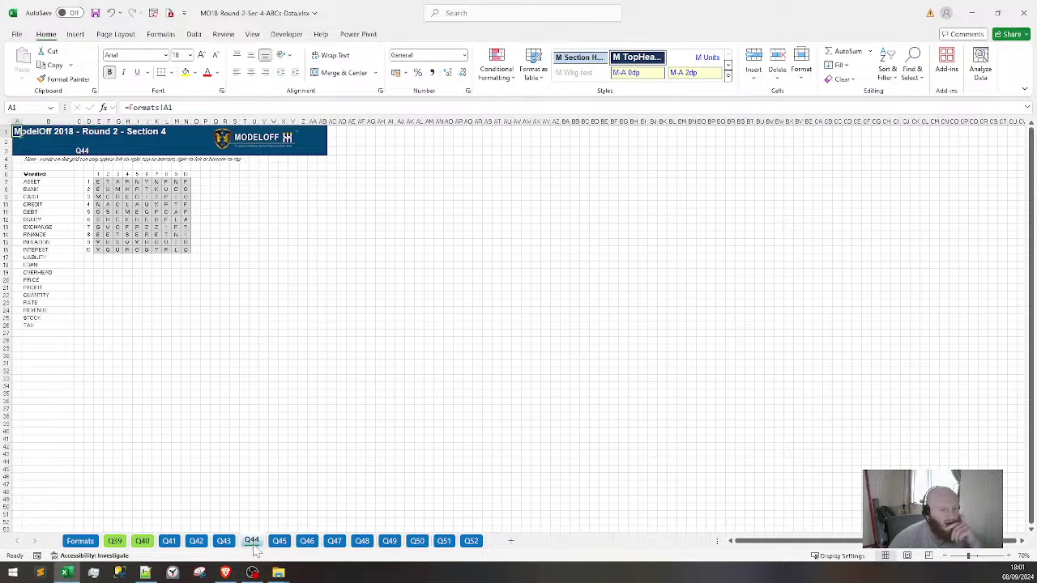
scroll(121, 293, up, 4)
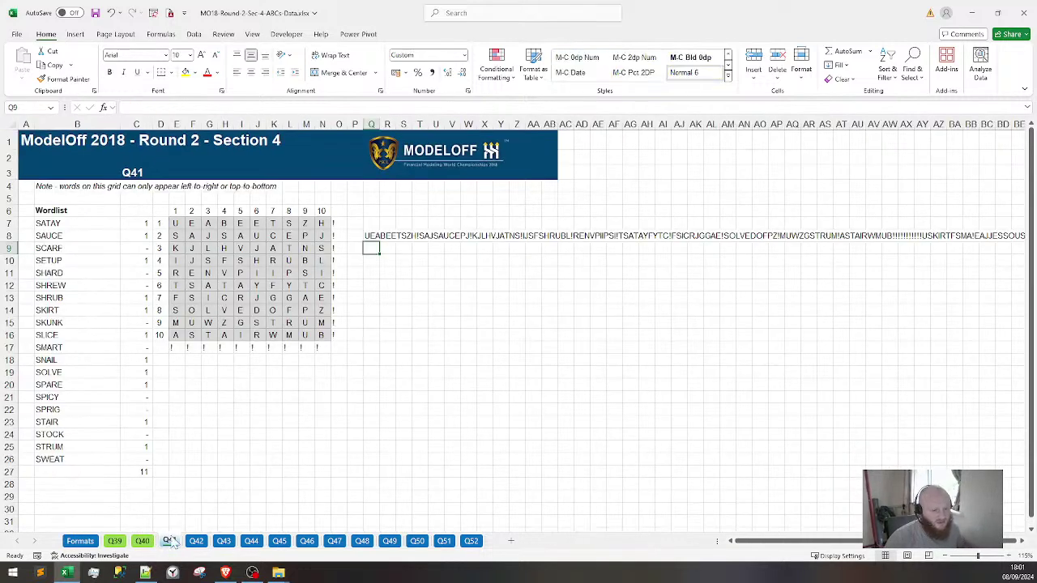
click(170, 543)
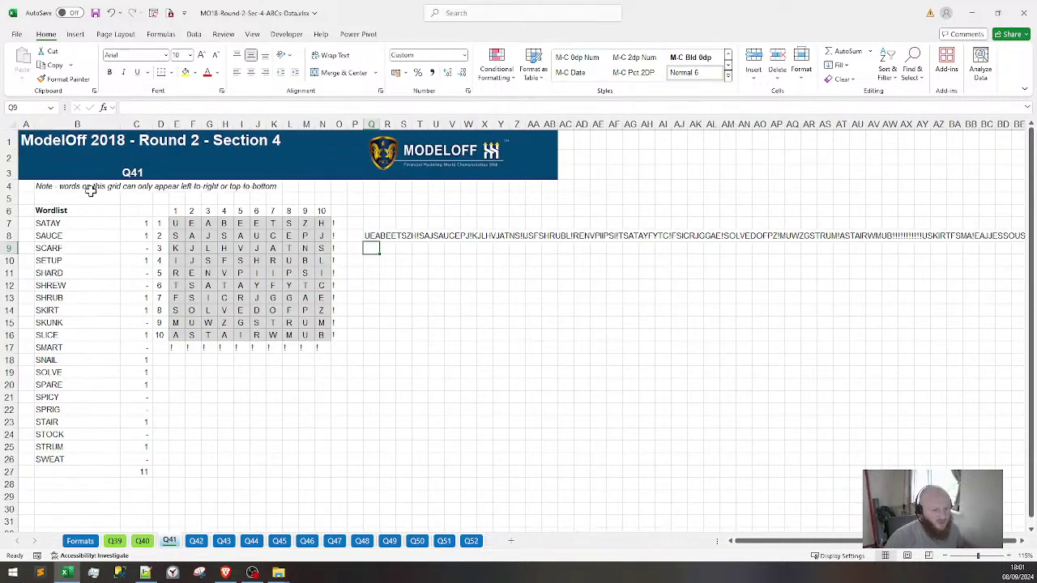
click(200, 541)
scroll(106, 298, up, 2)
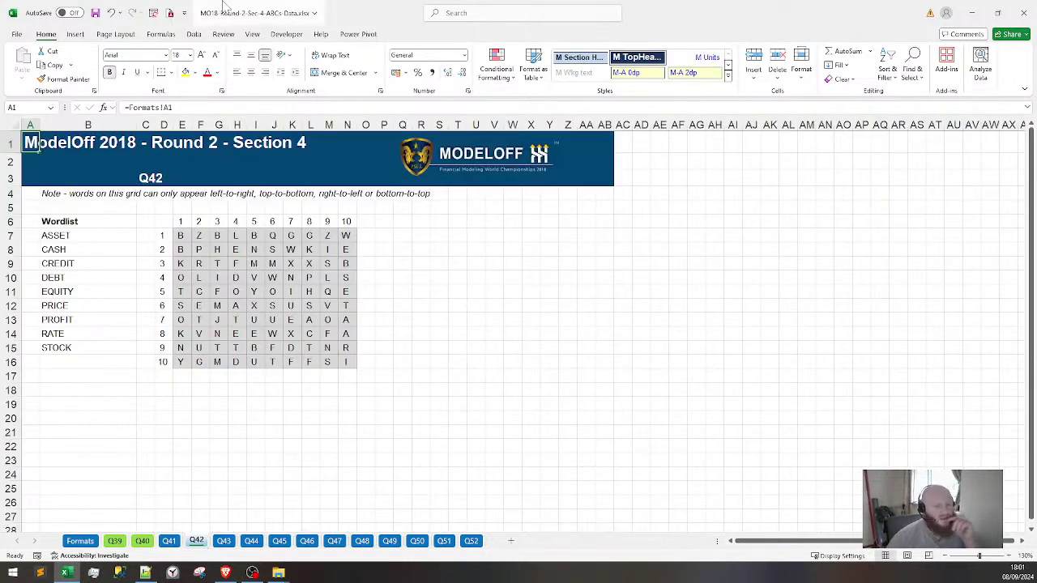
click(172, 541)
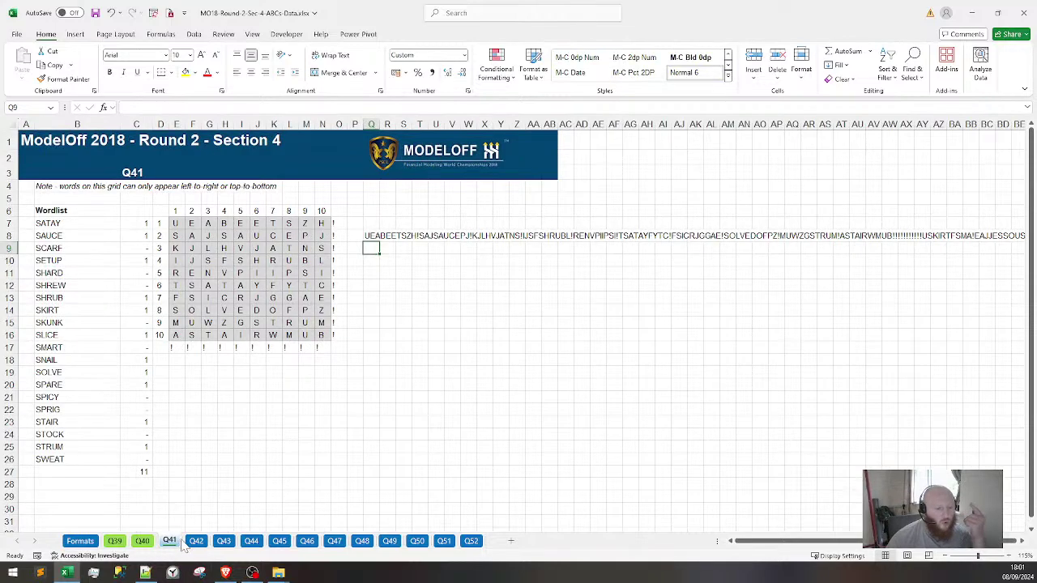
Record 11 as the answer to question 41 in the Notepad++ answer list and add an empty entry for 42
right_click(171, 541)
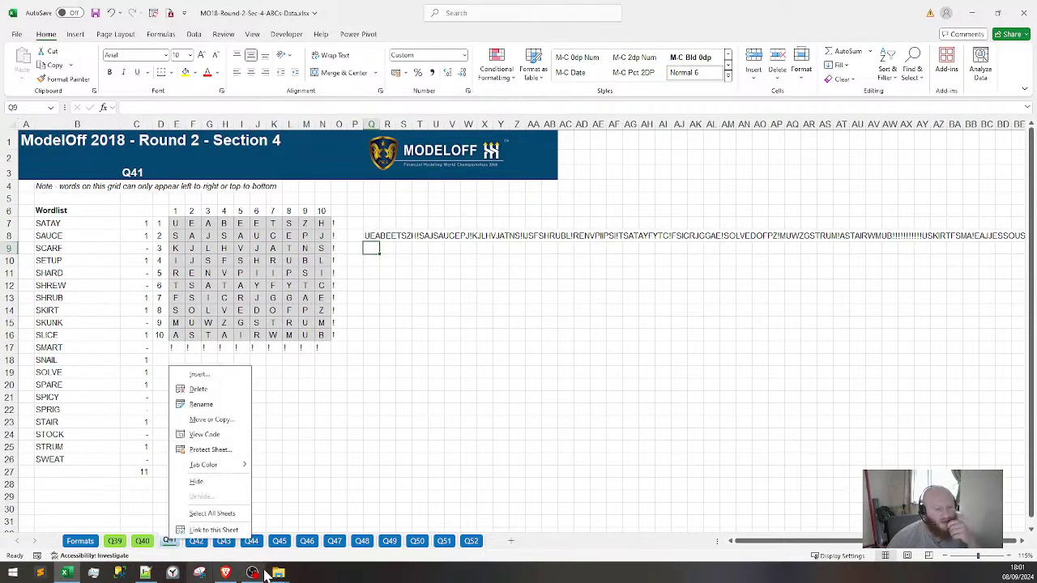
key(Escape)
click(145, 572)
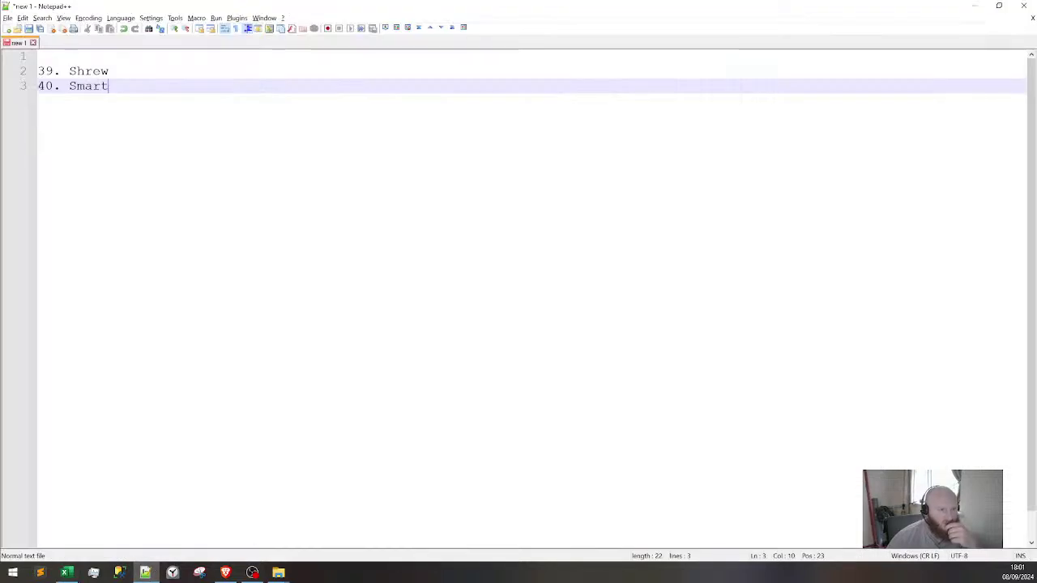
key(Return)
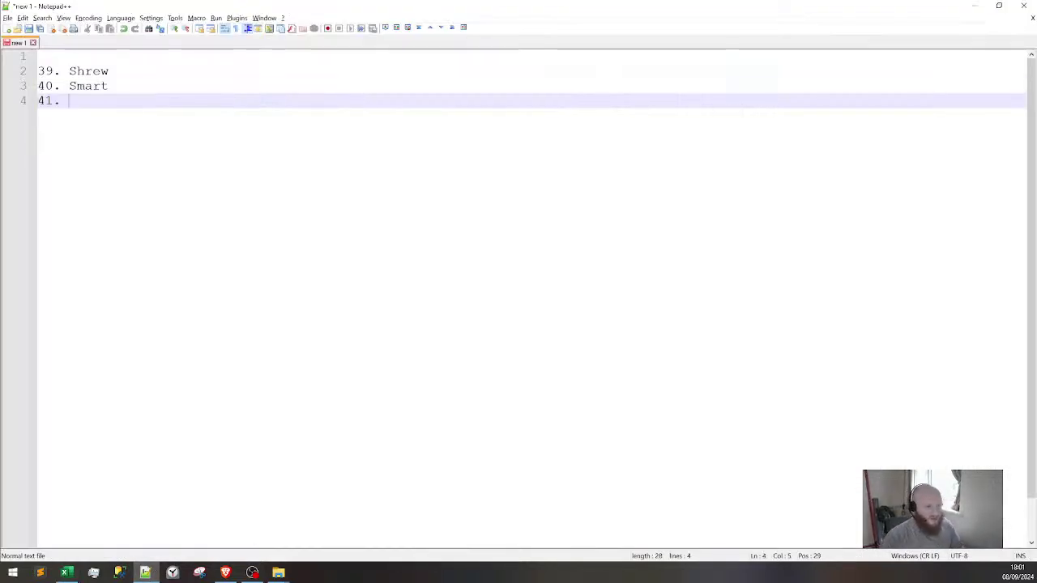
text(41. 11)
key(Return)
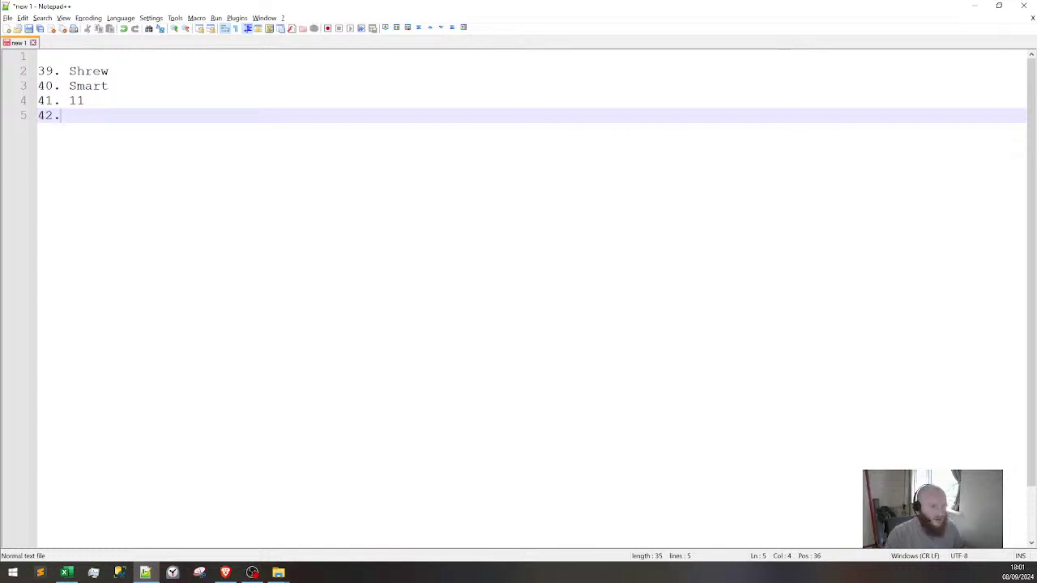
key(alt+Tab)
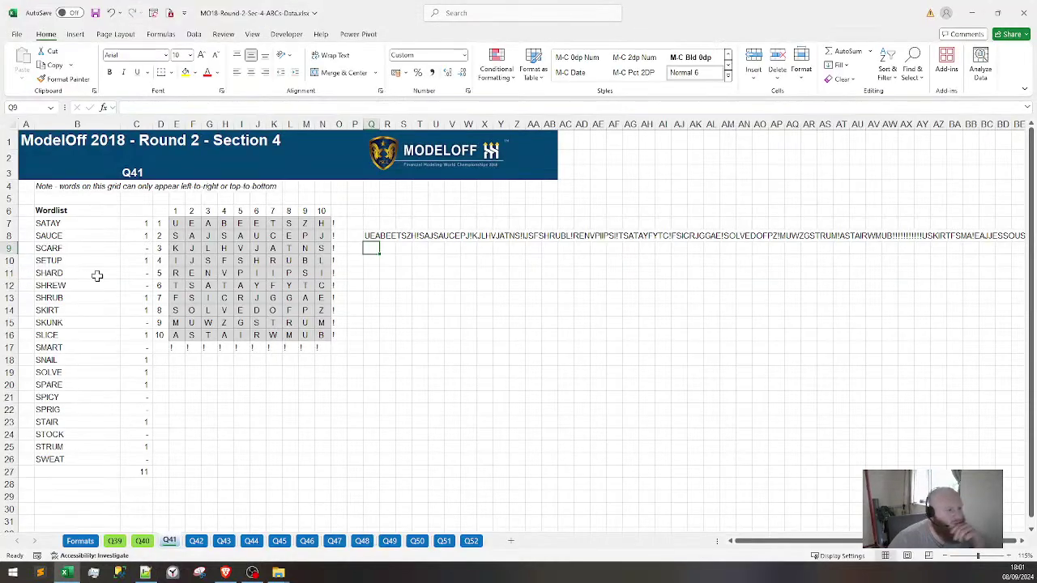
Colour the Q41 sheet tab light green in the Excel workbook
right_click(166, 544)
mouse_move(231, 470)
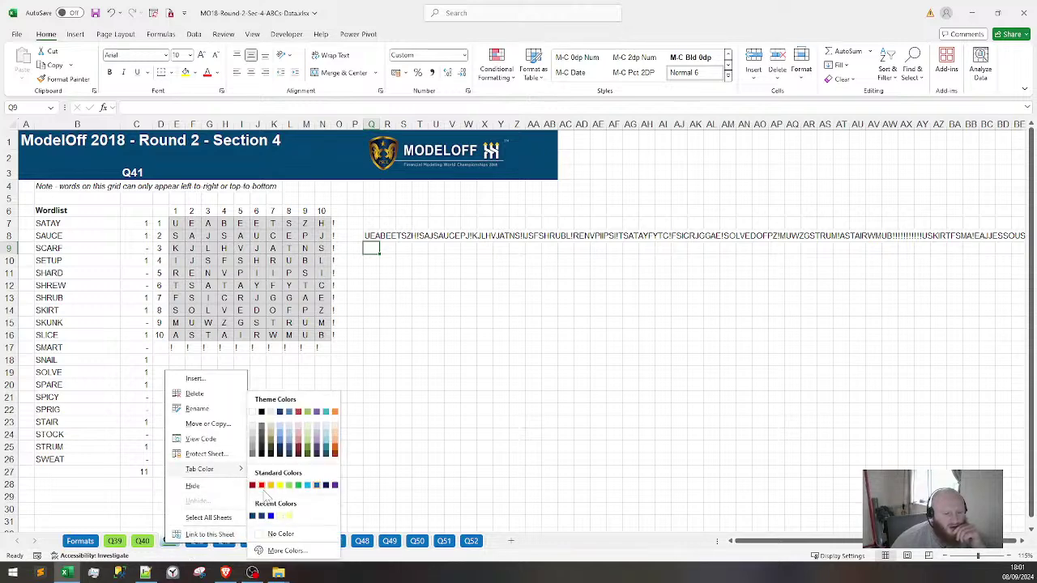
click(289, 485)
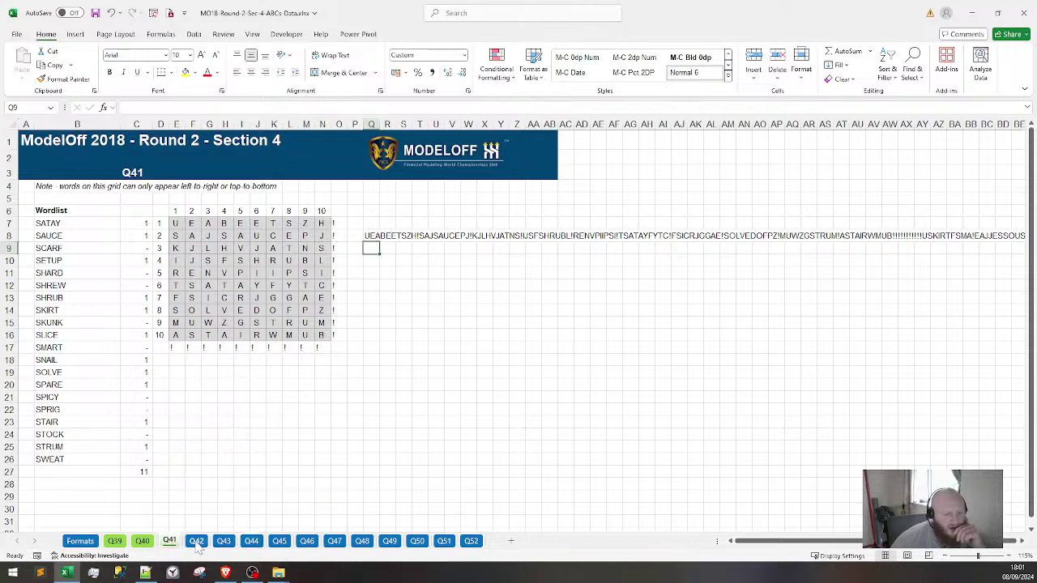
Examine the word-direction note in B4 on sheet Q42 and the CONCAT and TRANSPOSE formula in Q8 on sheet Q41
click(197, 541)
click(86, 193)
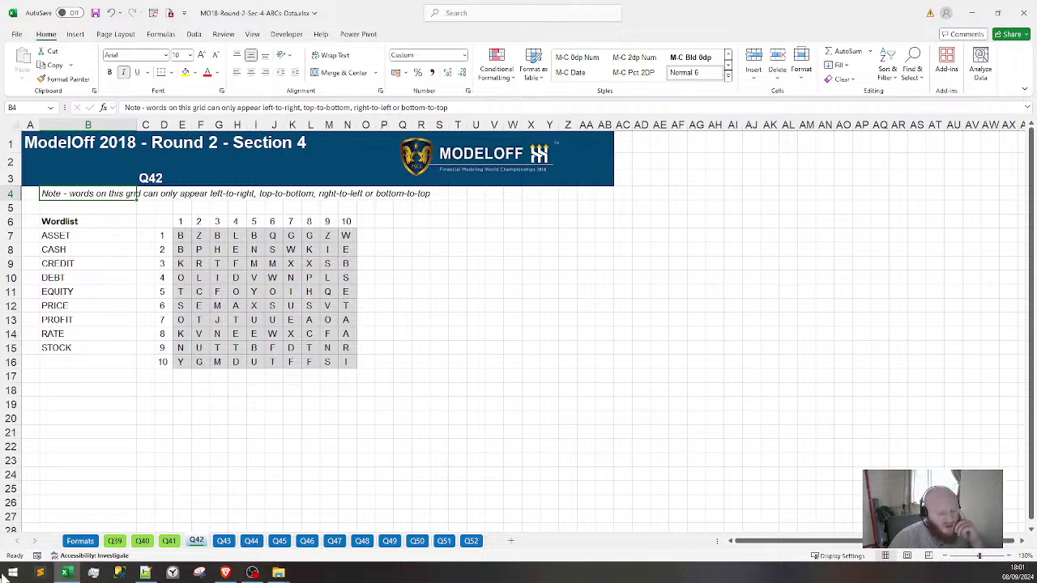
click(226, 573)
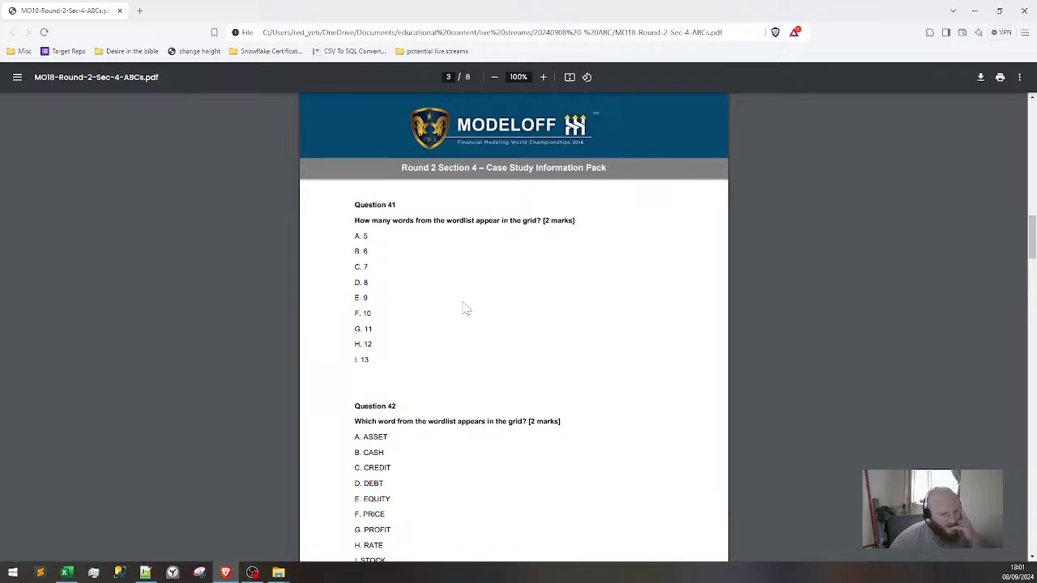
click(226, 572)
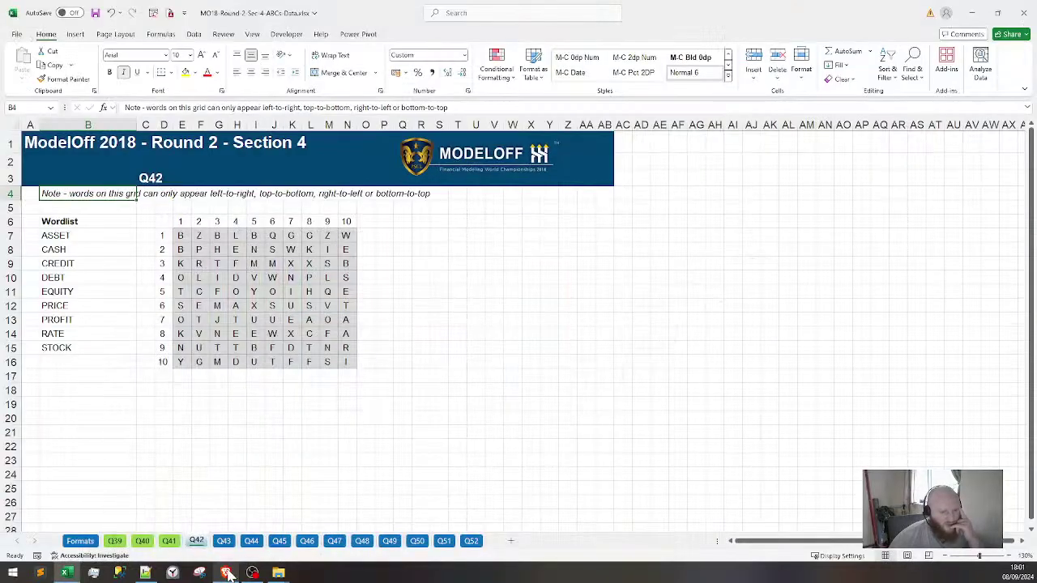
click(169, 540)
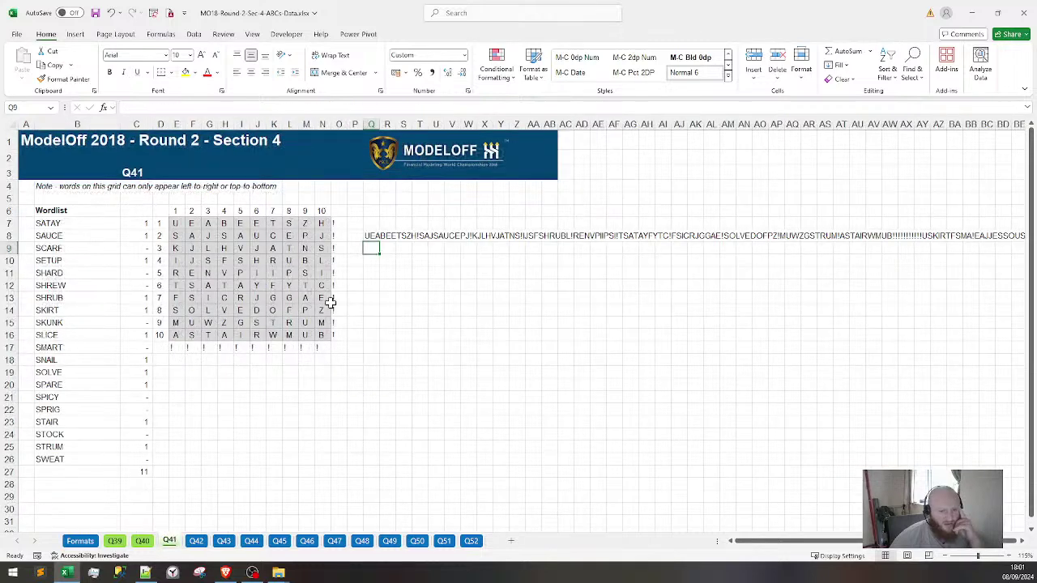
click(370, 235)
key(F2)
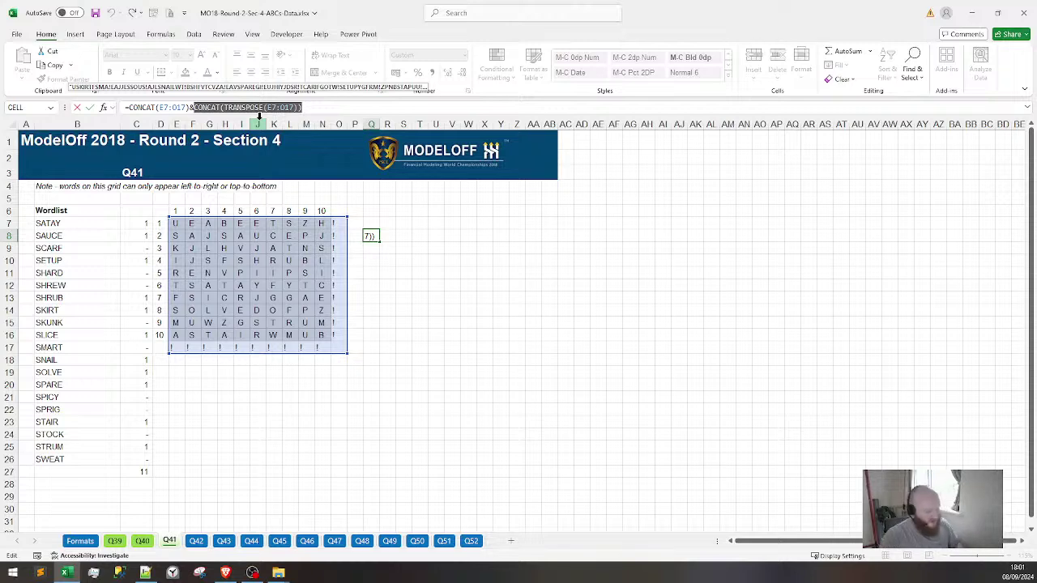
key(Escape)
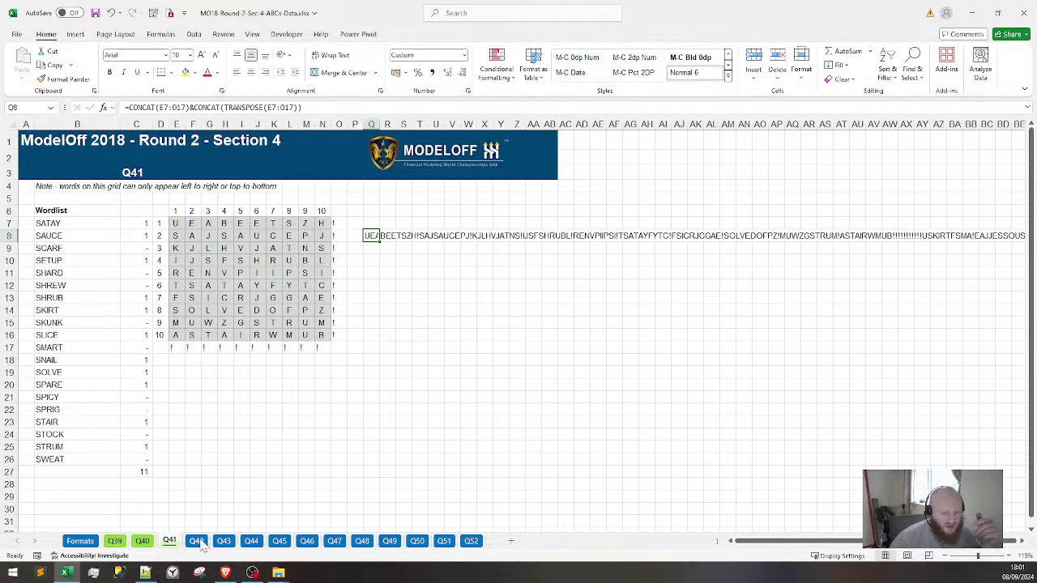
click(197, 541)
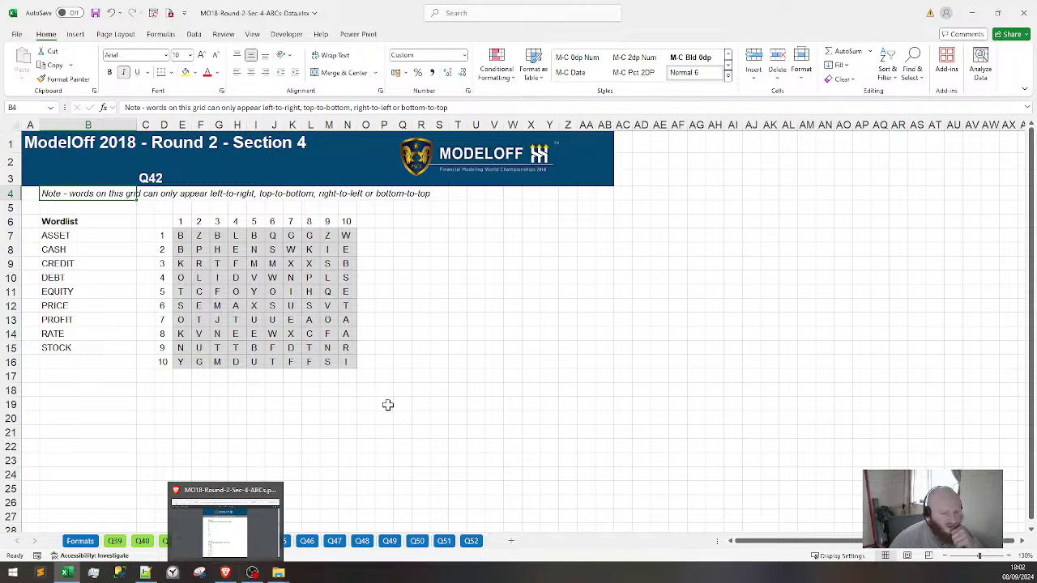
Read Question 42 and its answer options in the case study PDF, and return to the workbook
click(229, 573)
scroll(514, 324, down, 1)
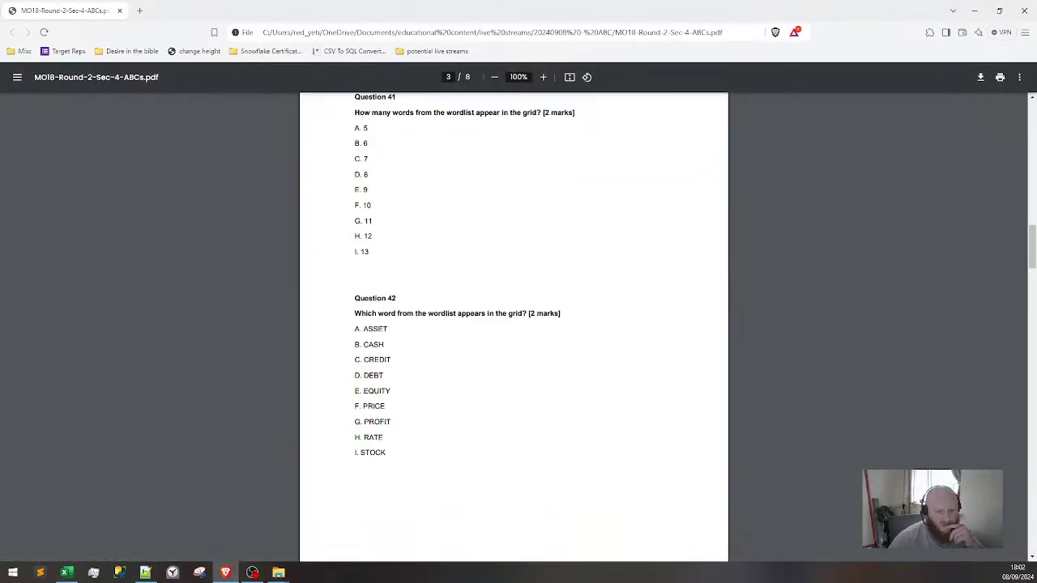
drag(378, 313, 473, 313)
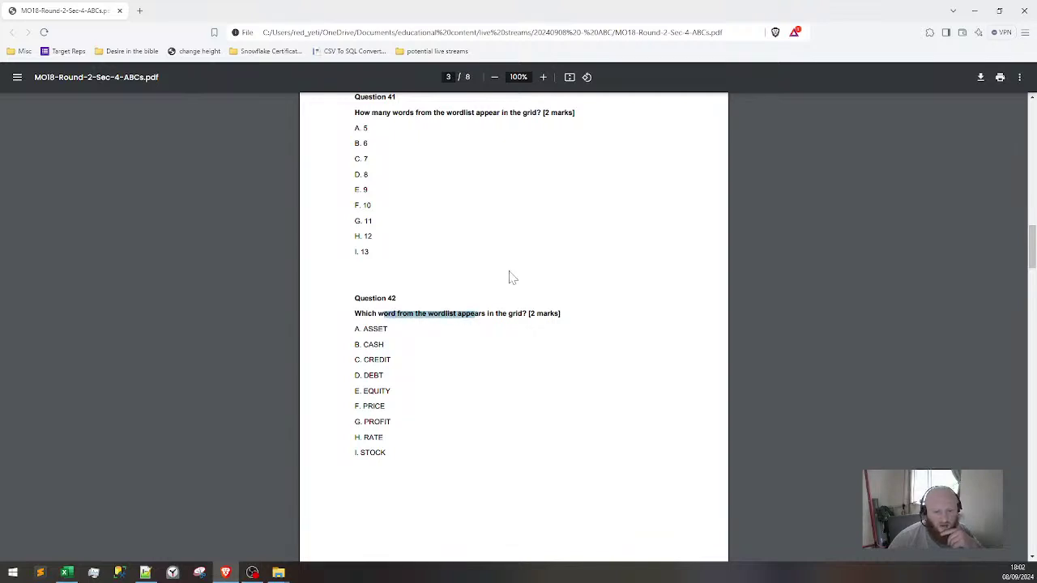
click(975, 11)
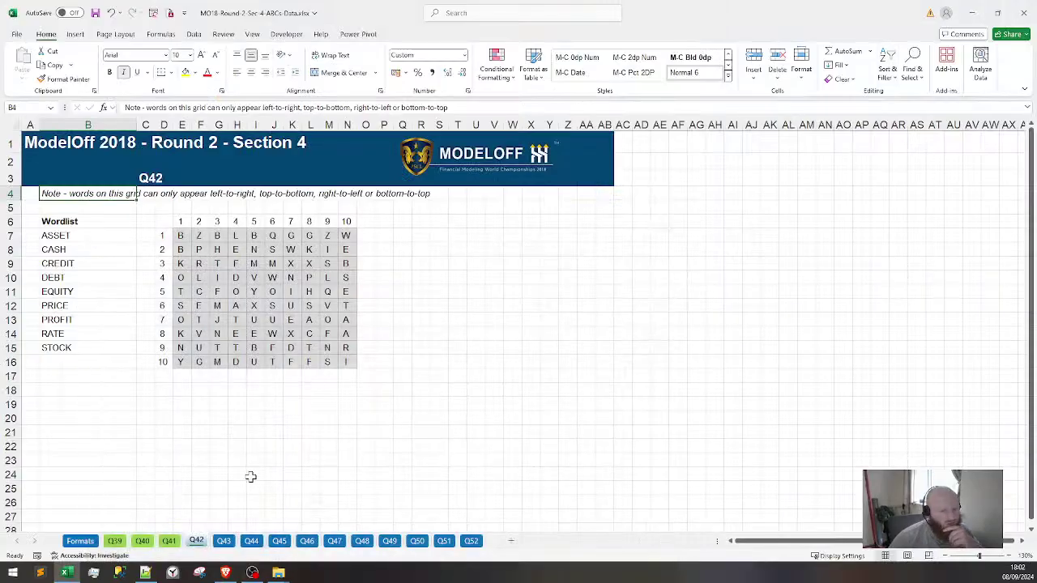
Fill O7:O16 beside the Q42 letter grid with the ! delimiter
drag(364, 235, 363, 362)
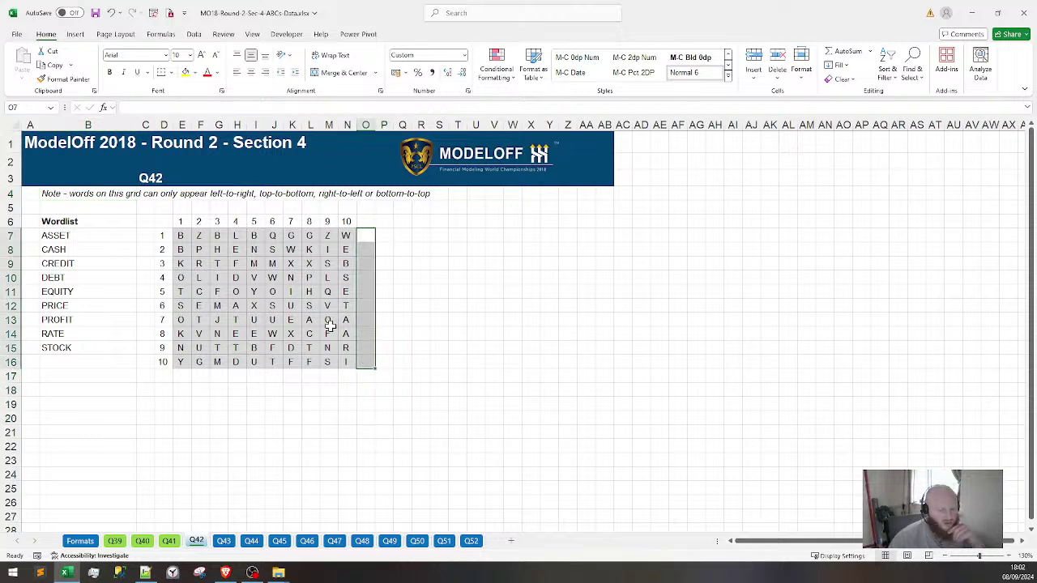
text(!)
key(ctrl+Return)
Try to copy the ! delimiter from O9 into E17:N17 below the Q42 grid
key(Down)
key(Down)
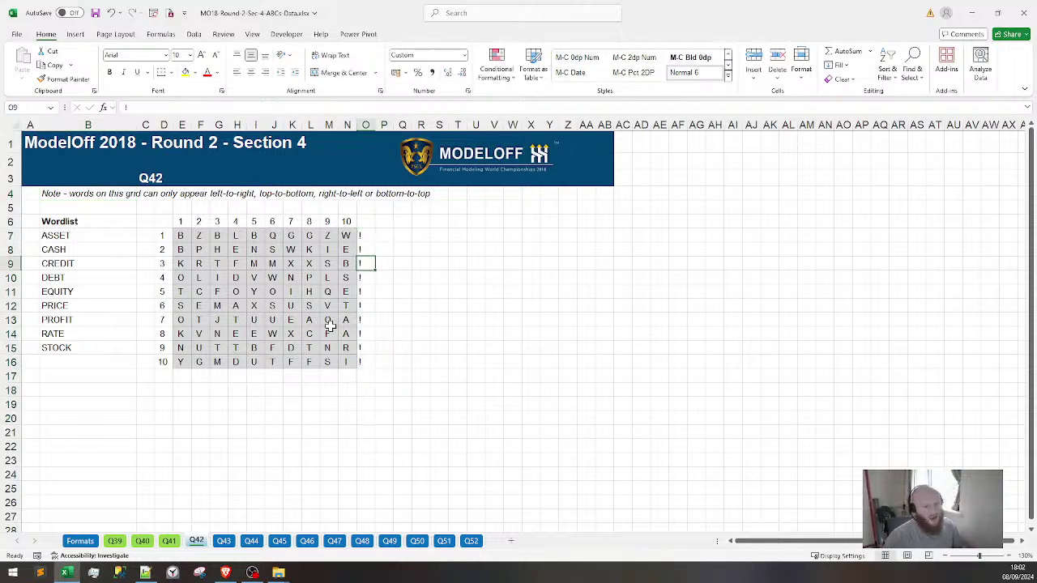
key(ctrl+Down)
key(Down)
key(Left)
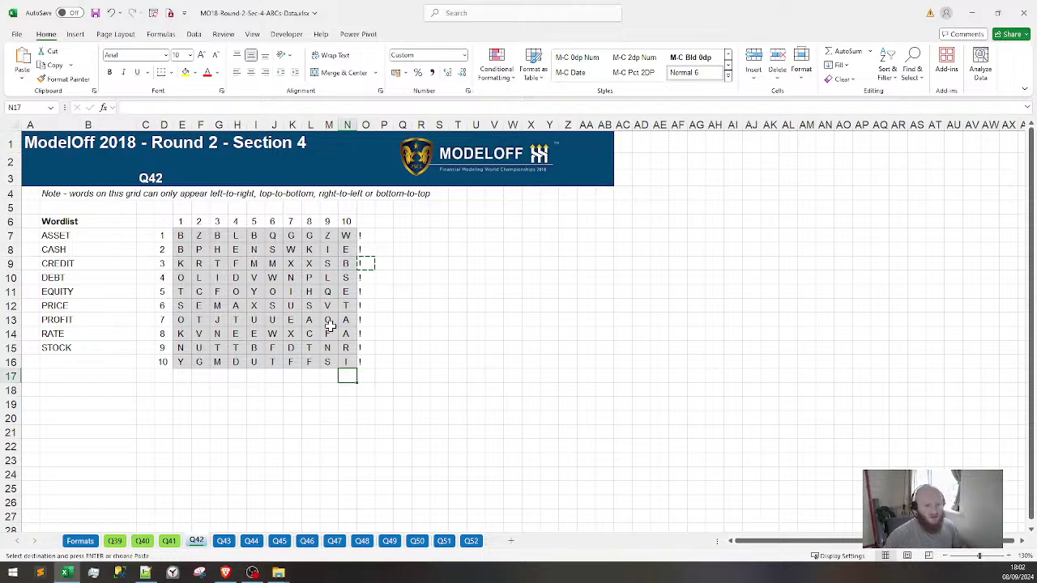
key(shift+Left)
key(shift+Left)
key(shift+Left)
key(shift+Left)
key(shift+Left)
key(shift+Left)
key(shift+Left)
key(shift+Left)
key(shift+Left)
key(shift+Left)
key(shift+Left)
key(shift+Right)
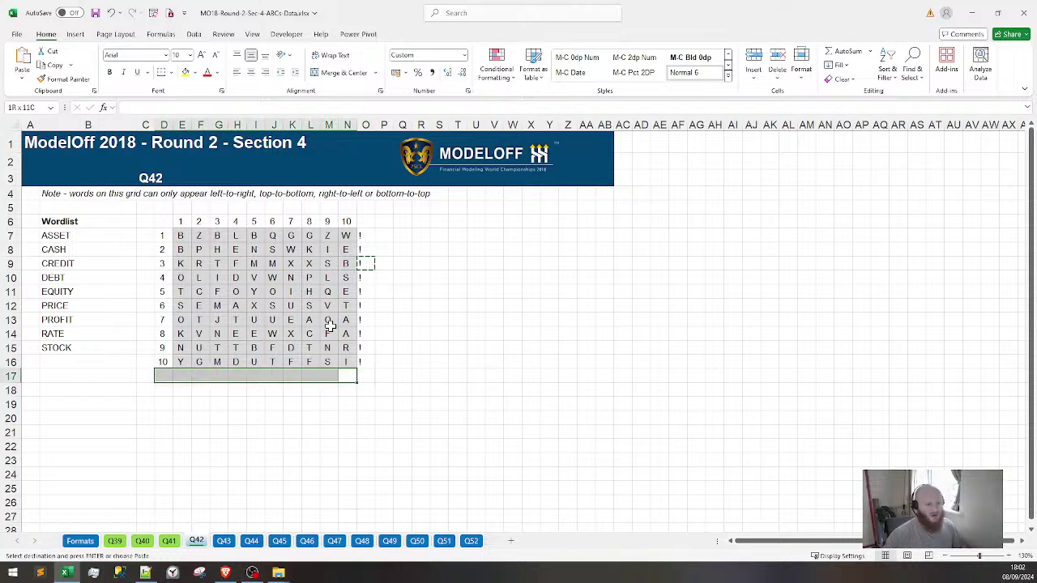
key(shift+Right)
key(Return)
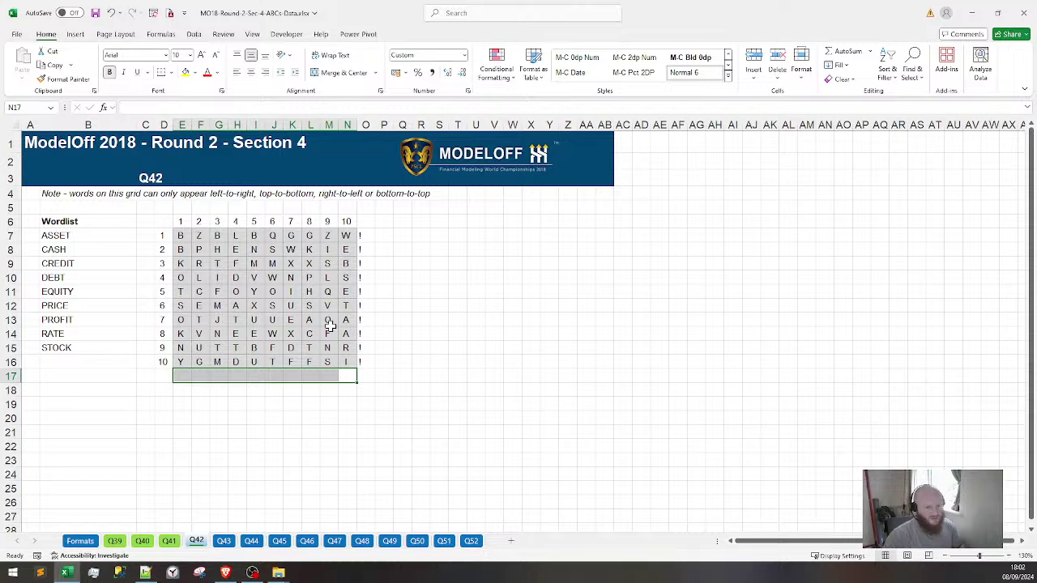
Copy the ! delimiter from O16 into E17:N17 below the Q42 grid
click(365, 362)
key(ctrl+c)
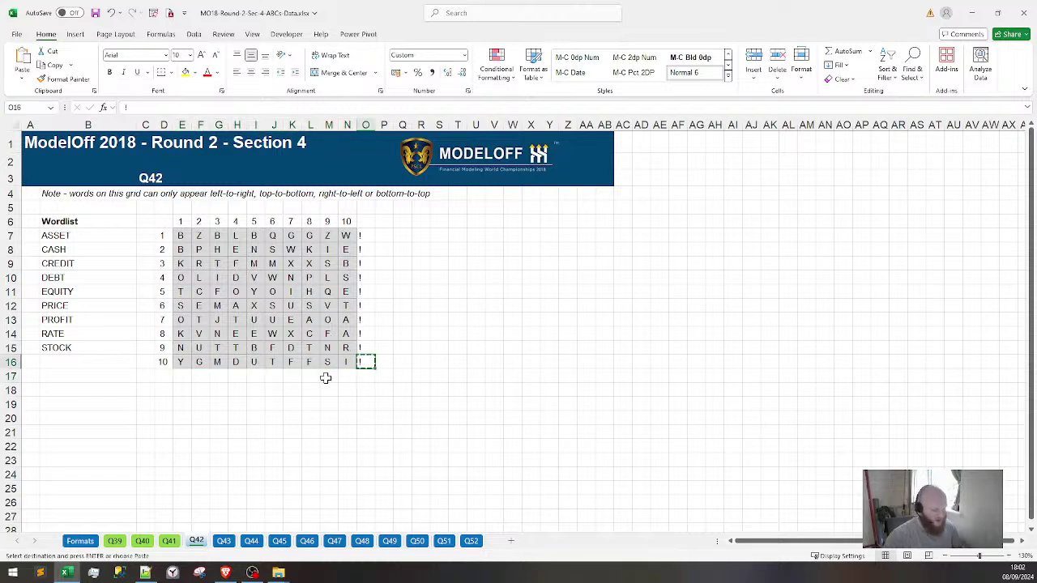
drag(340, 375, 196, 375)
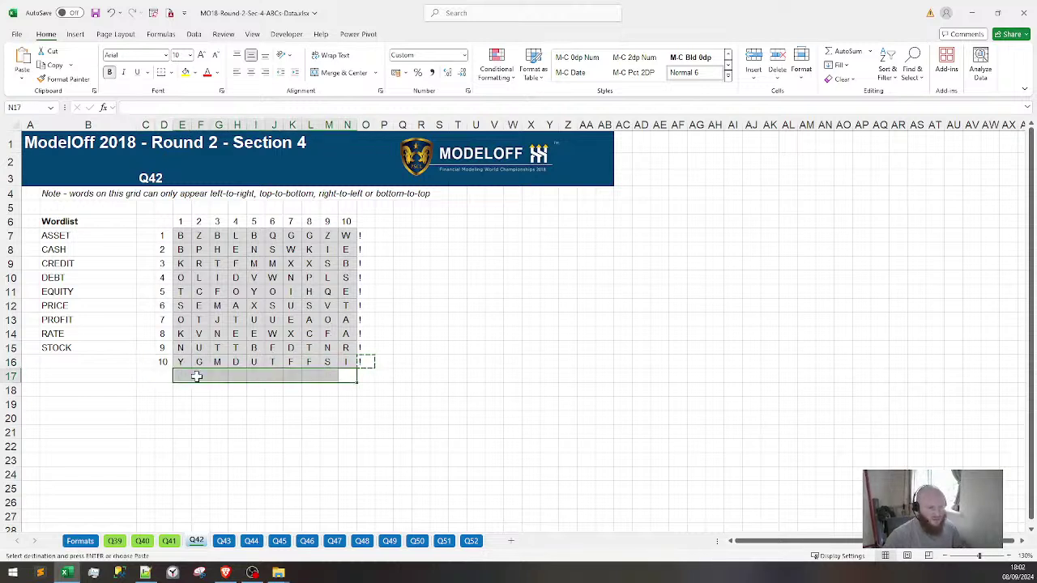
key(ctrl+v)
click(292, 417)
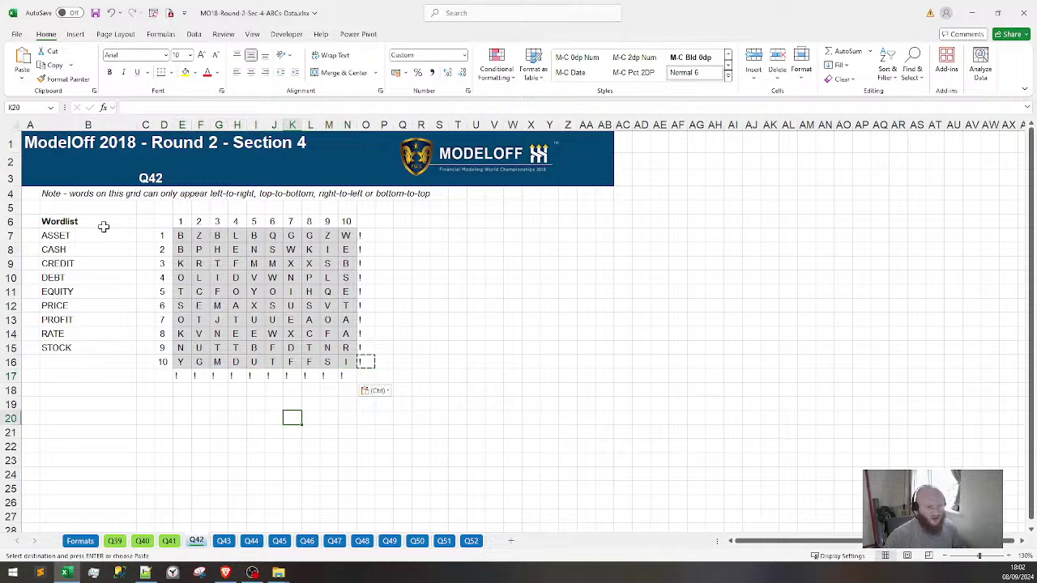
Copy the formula =CONCAT(E7:O17)&CONCAT(TRANSPOSE(E7:O17)) from Q8 on sheet Q41 into Q8 on sheet Q42
click(170, 541)
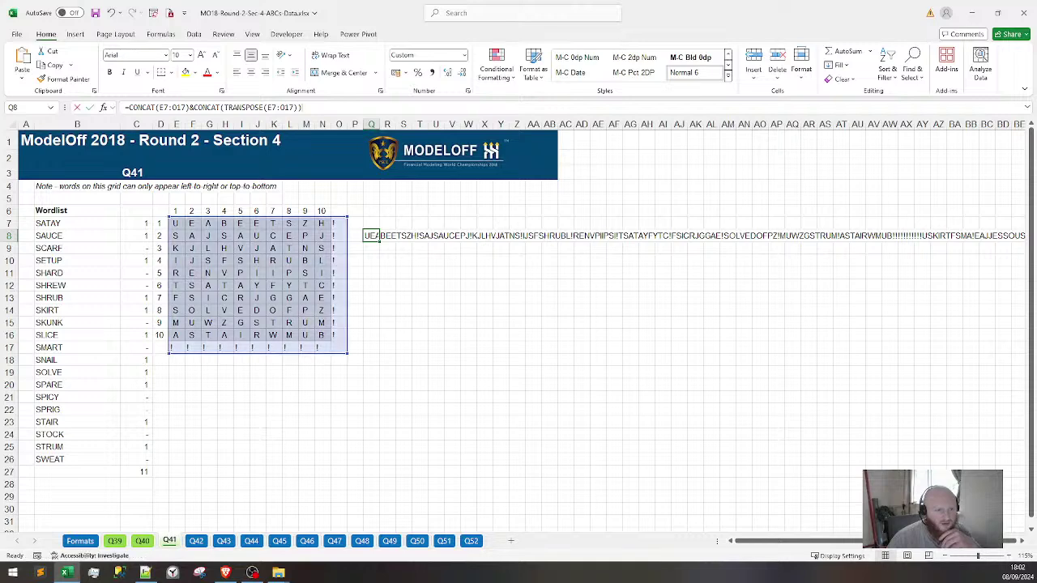
drag(302, 107, 125, 106)
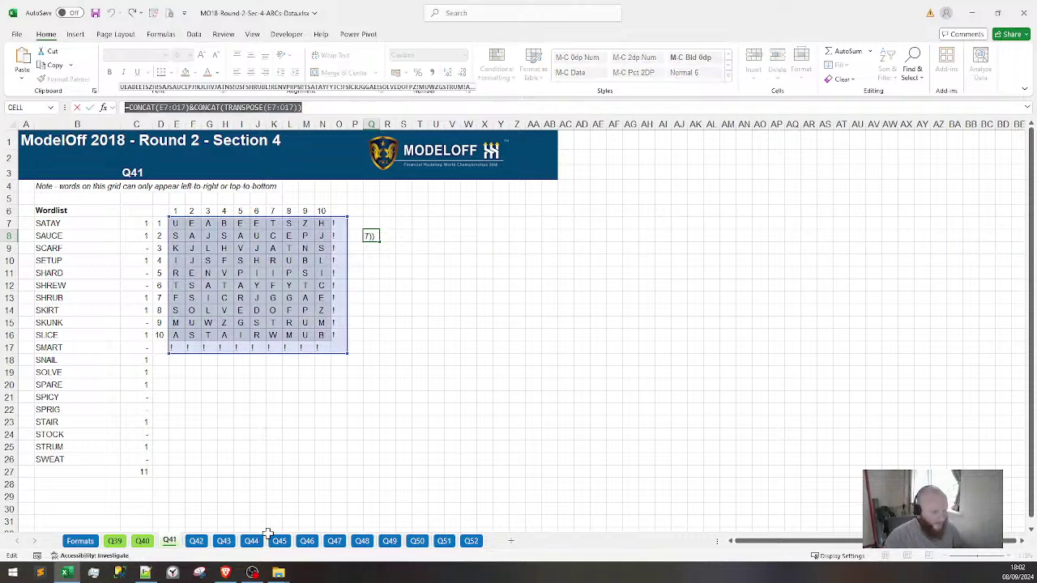
key(Escape)
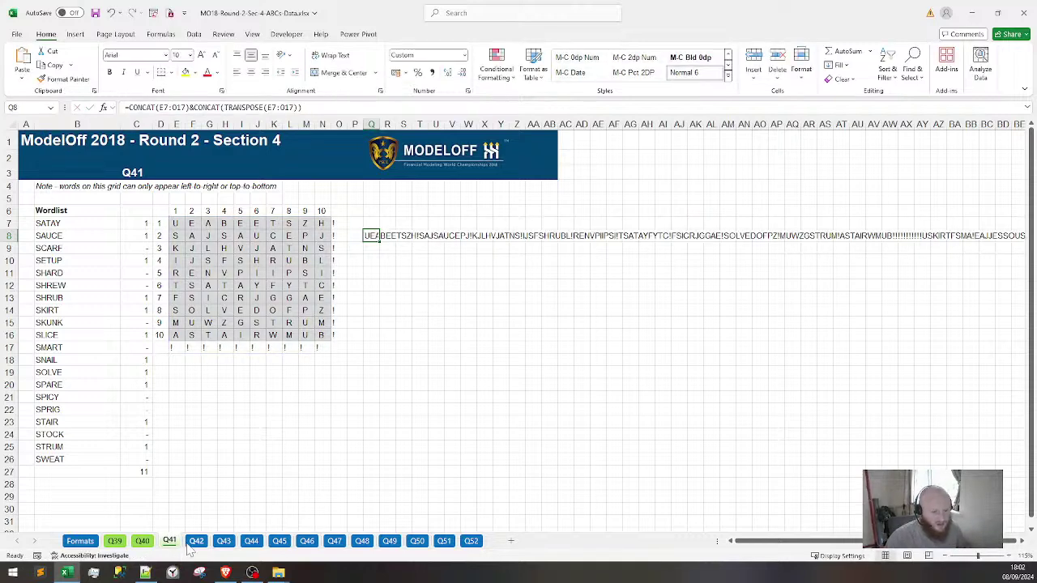
click(191, 543)
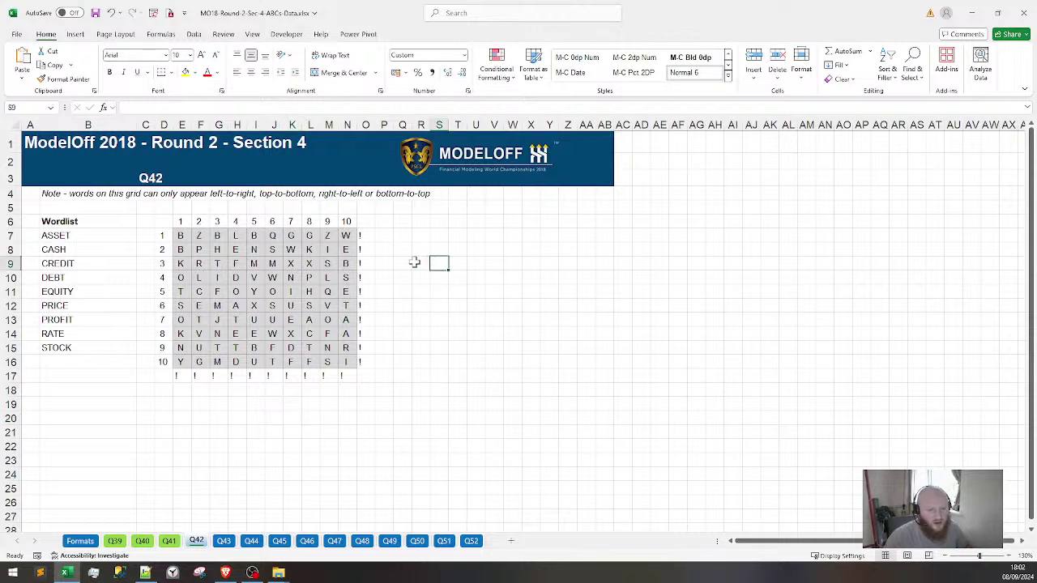
click(401, 266)
click(400, 248)
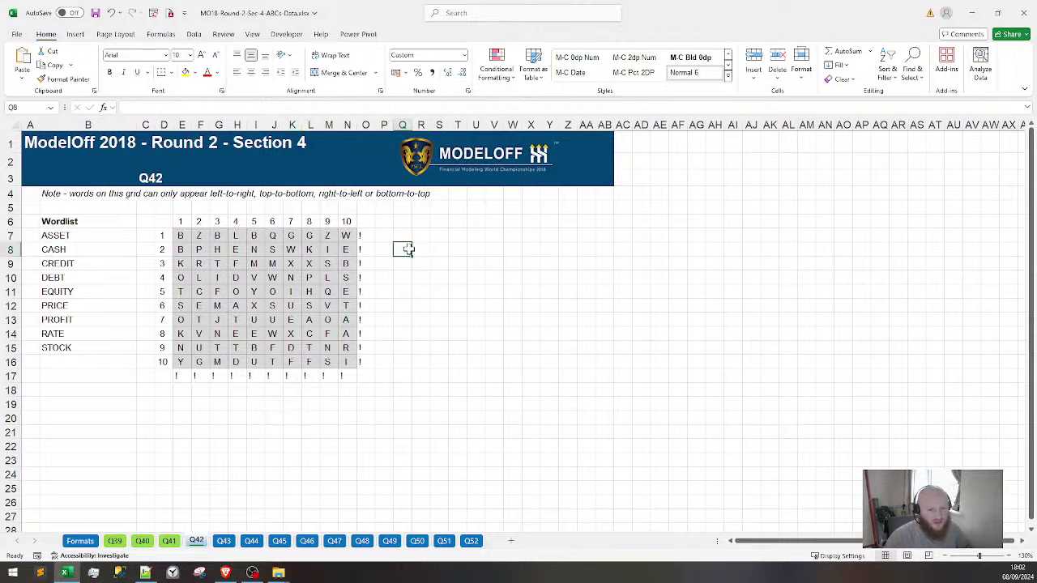
key(ctrl+v)
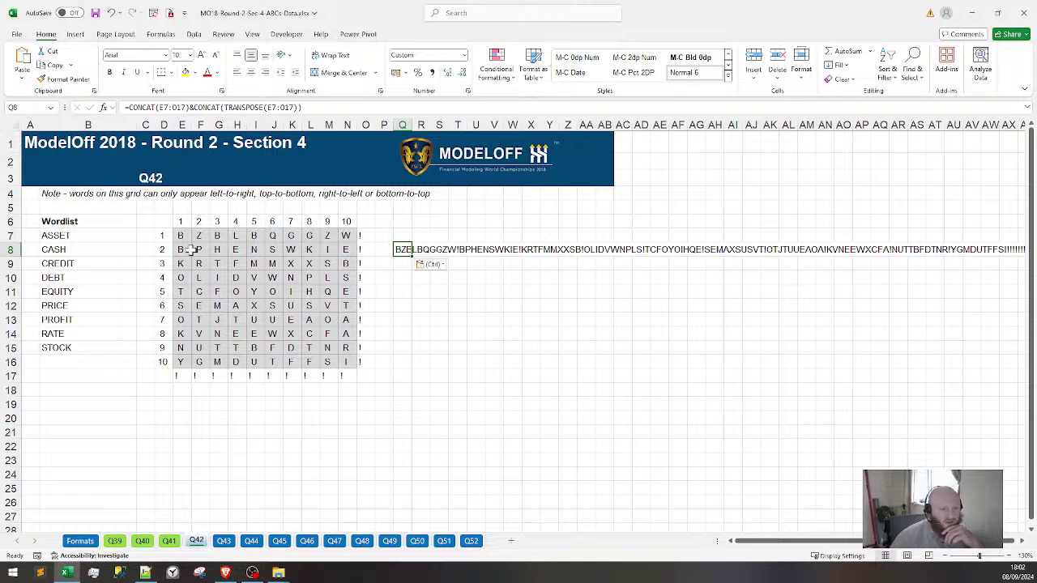
Copy the word check =ISNUMBER(SEARCH(B7,$Q$8)) from C7 on sheet Q39 into C7 on sheet Q42
click(168, 540)
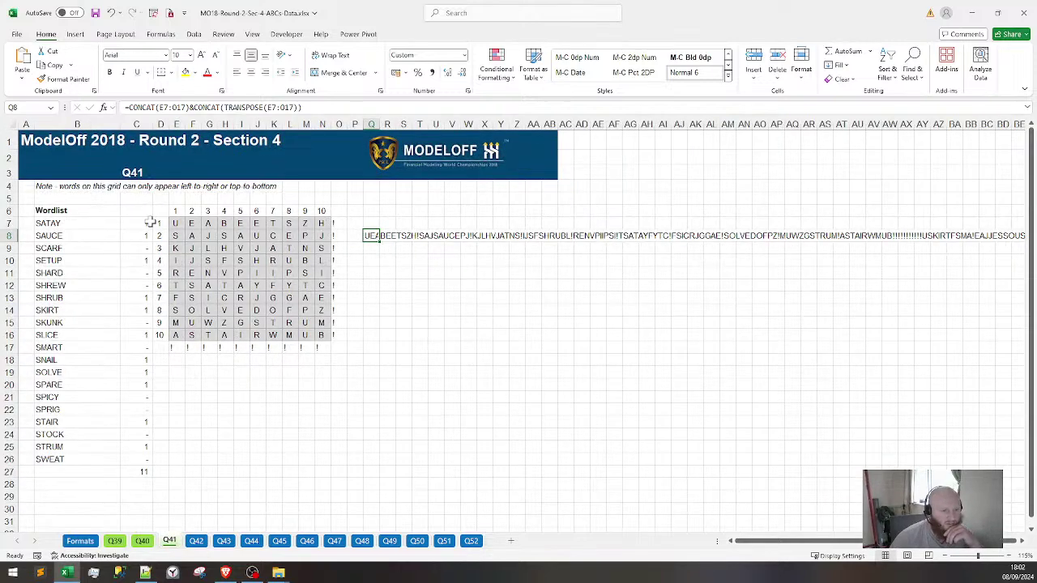
click(142, 540)
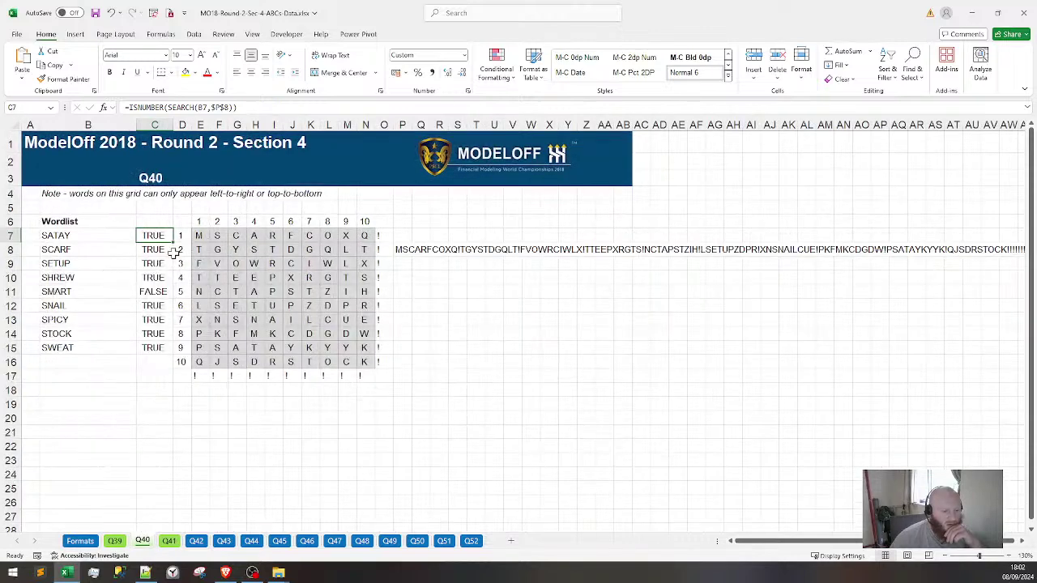
click(114, 540)
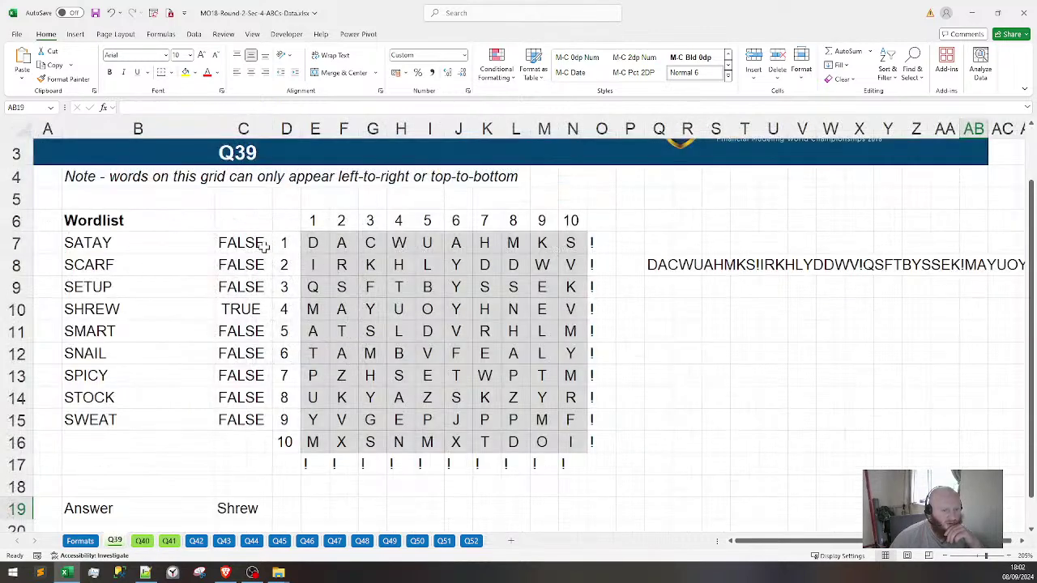
key(F2)
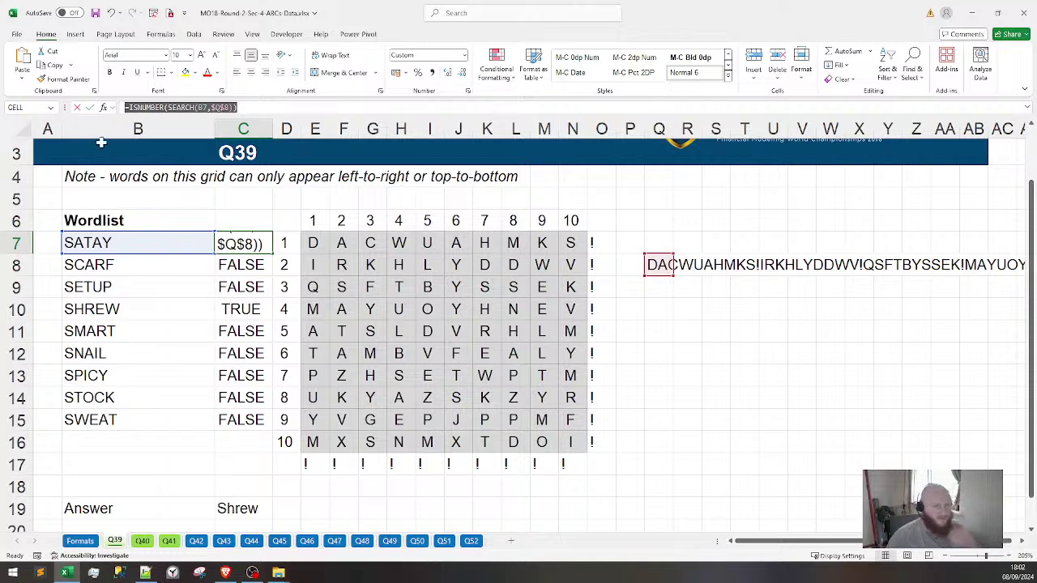
key(Escape)
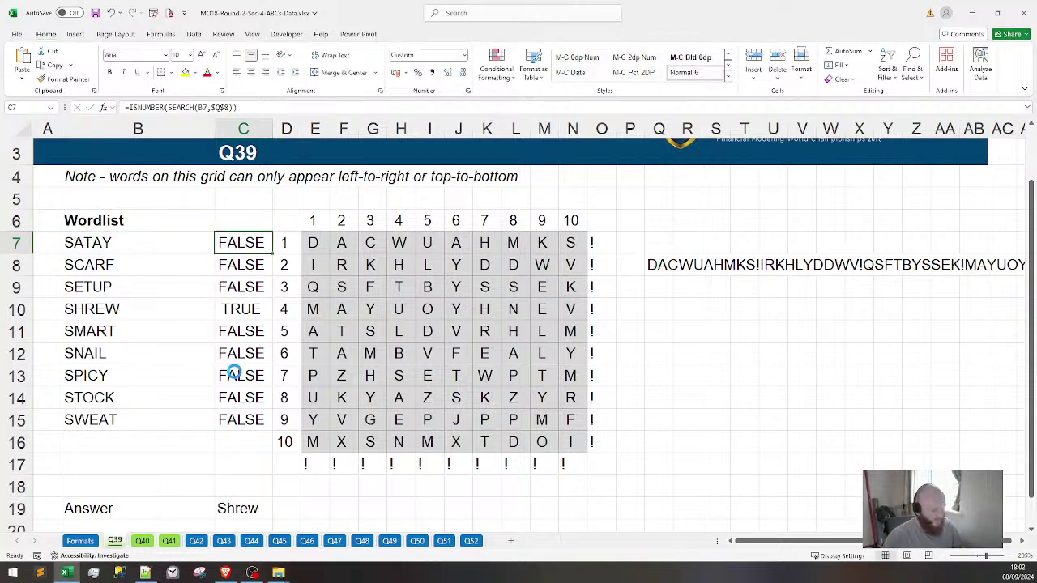
key(ctrl+c)
click(197, 541)
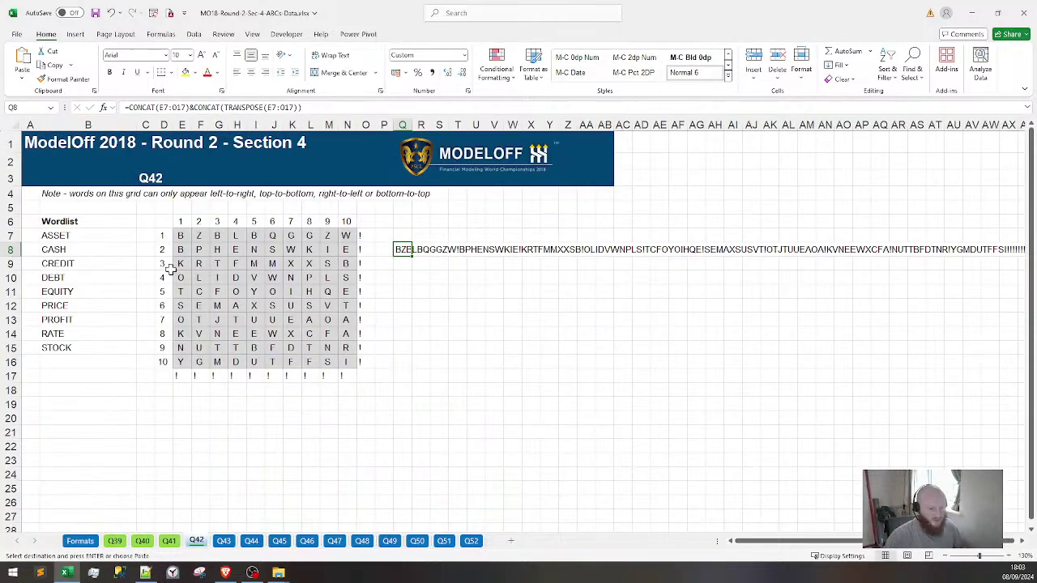
click(145, 236)
key(ctrl+v)
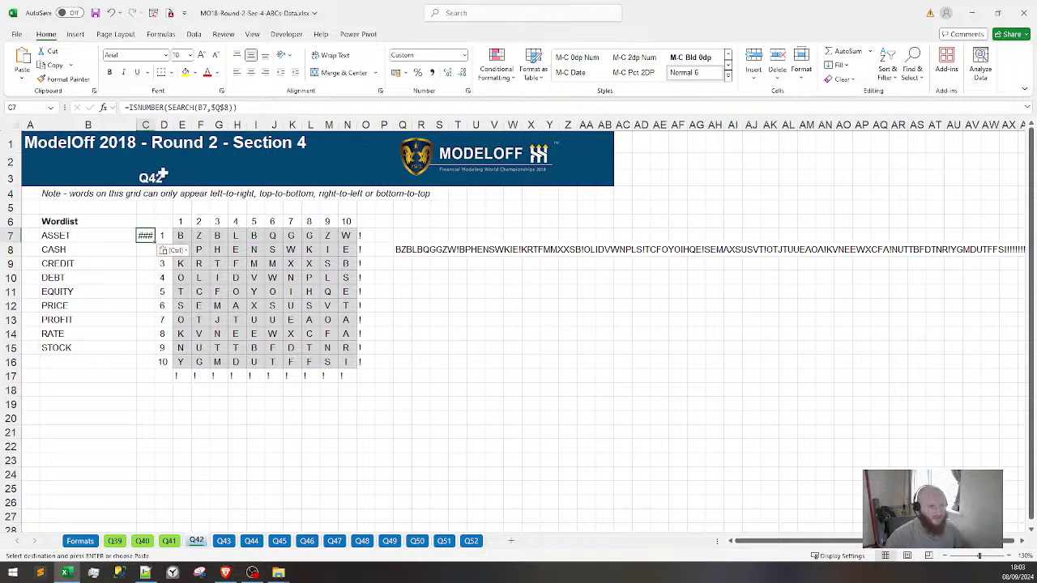
Autofit column C and fill the word check from C7 down to C15 beside the wordlist
double_click(155, 125)
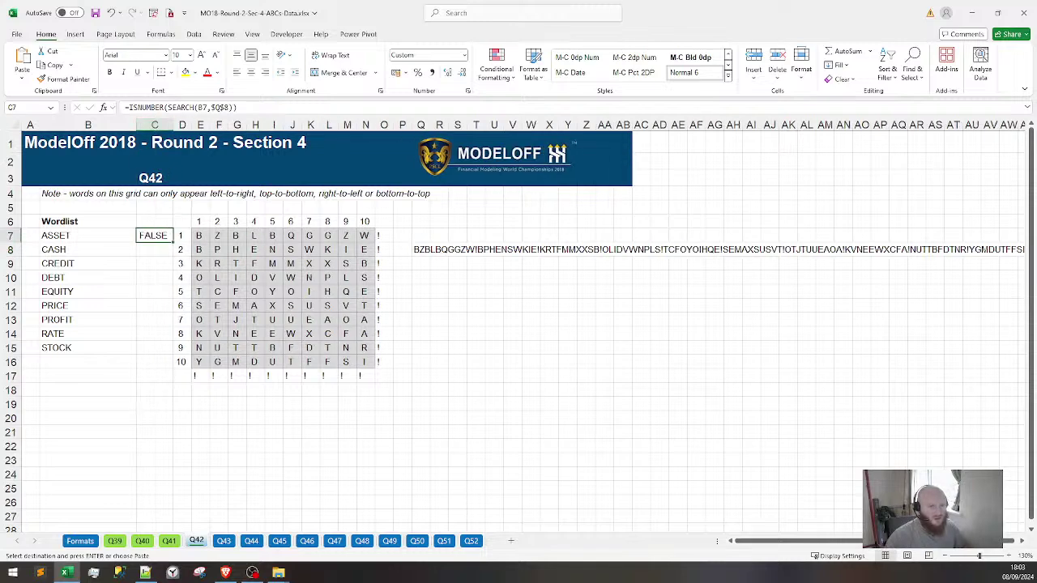
key(F2)
key(Return)
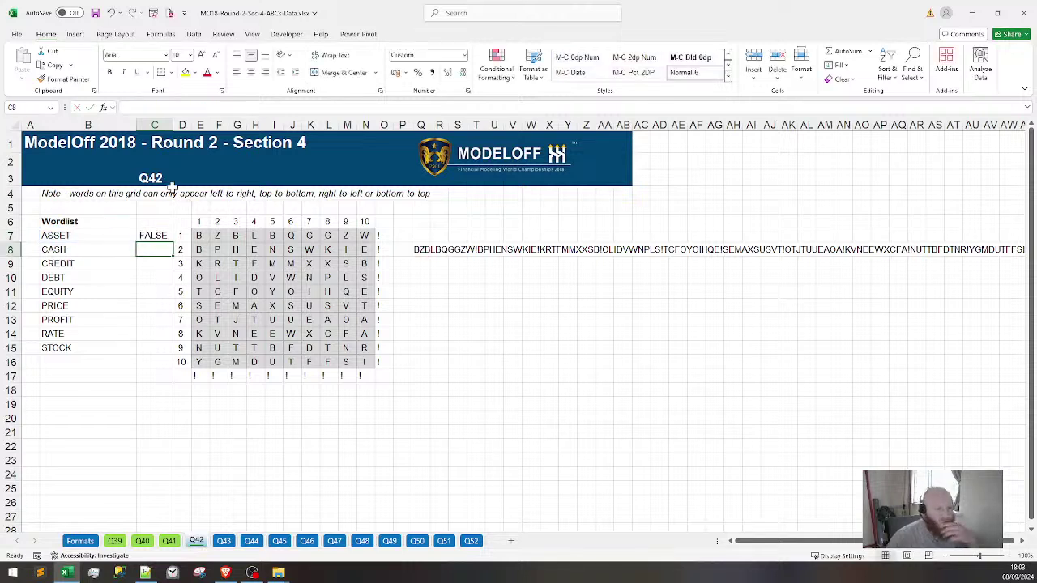
click(154, 236)
drag(172, 243, 160, 353)
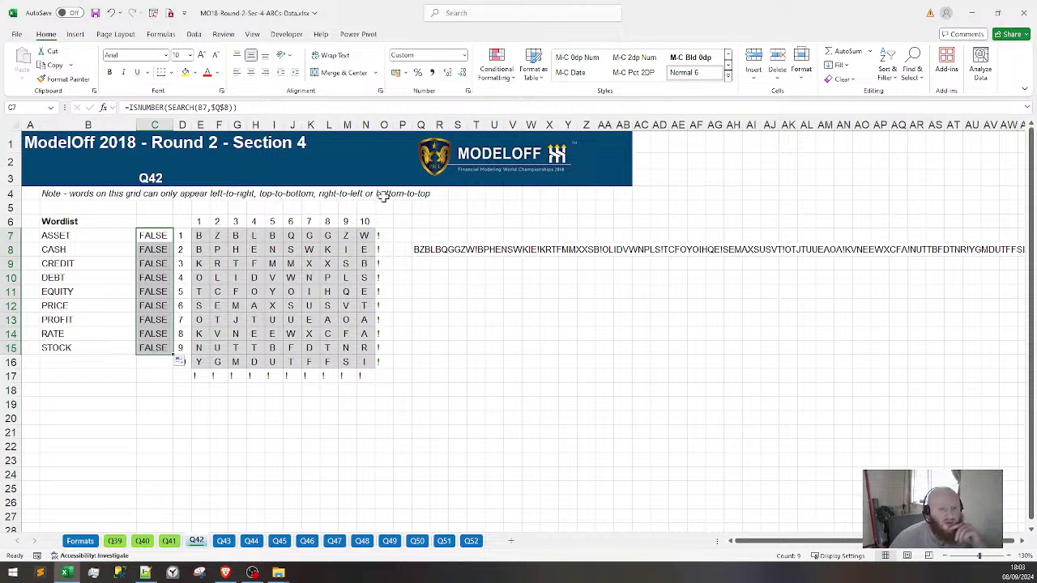
Try to append a reverse() of the existing concatenation to the formula in Q8
click(418, 250)
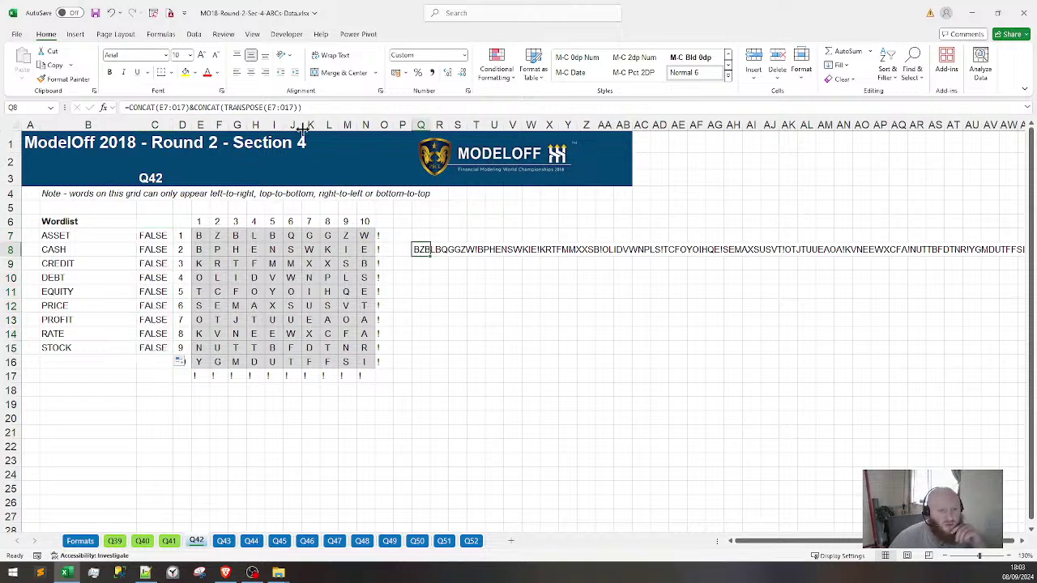
drag(311, 108, 125, 108)
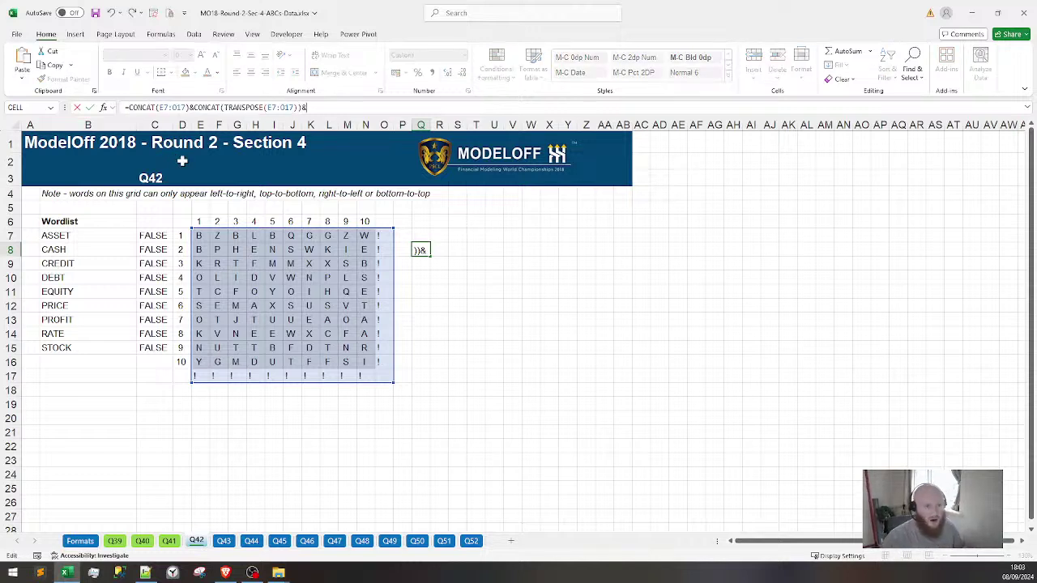
text(reverse()
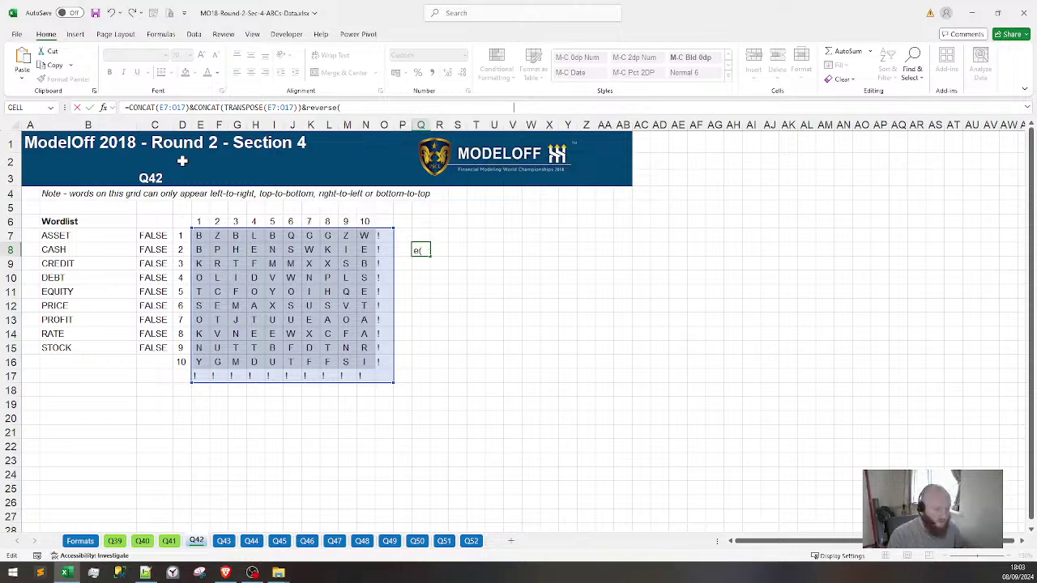
key(ctrl+v)
text())
key(Return)
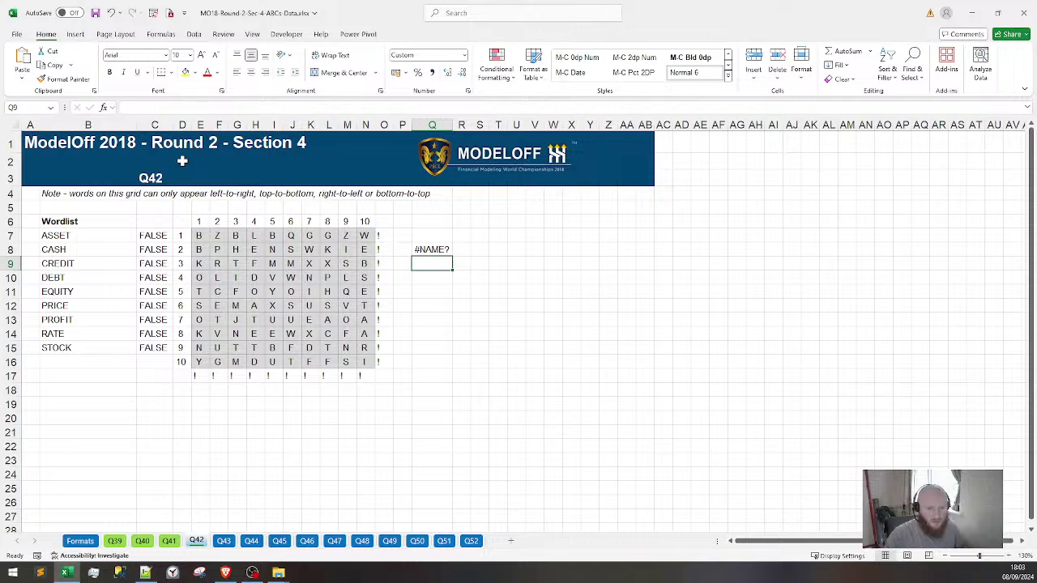
Read the Exceljet article on reversing a text string with TEXTJOIN and MID, and return to the workbook
click(442, 279)
click(442, 291)
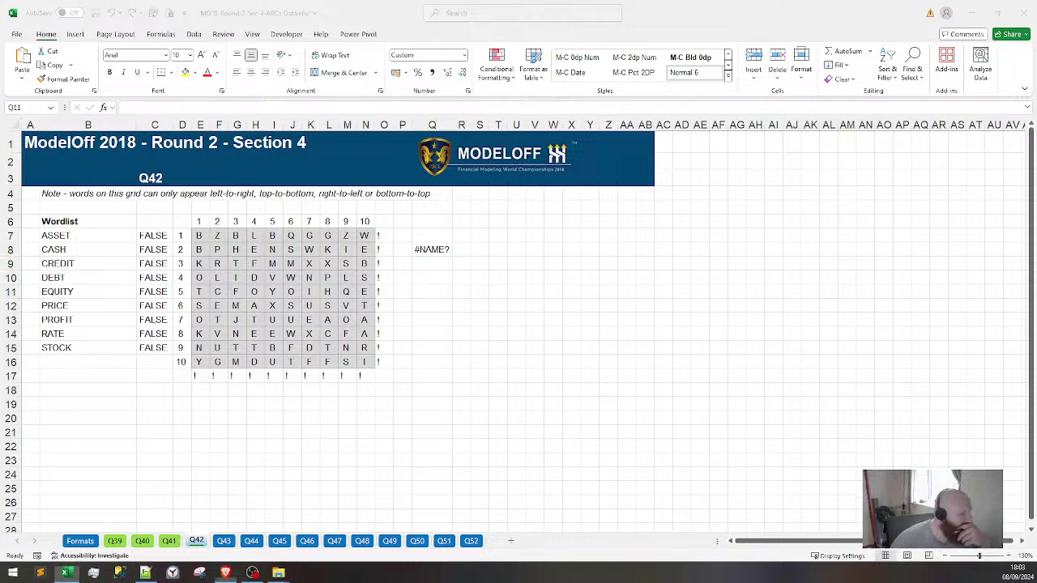
key(alt+Tab)
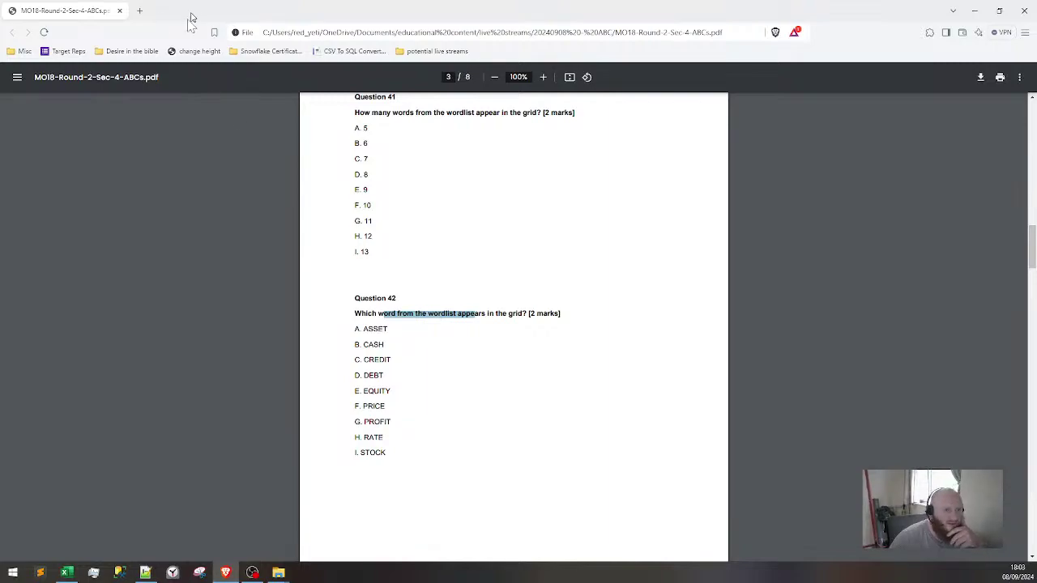
key(alt+Tab)
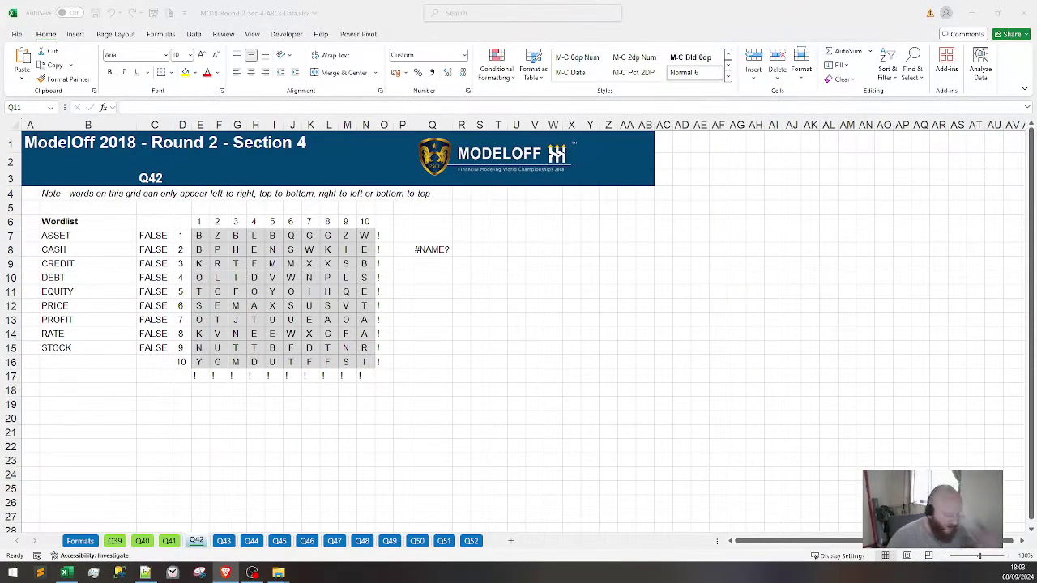
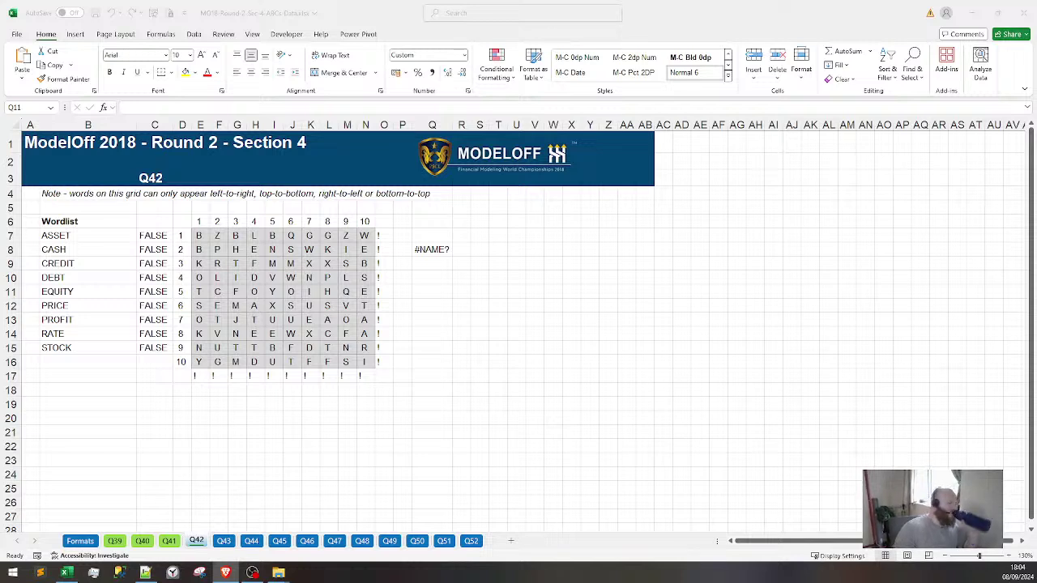
key(alt+Tab)
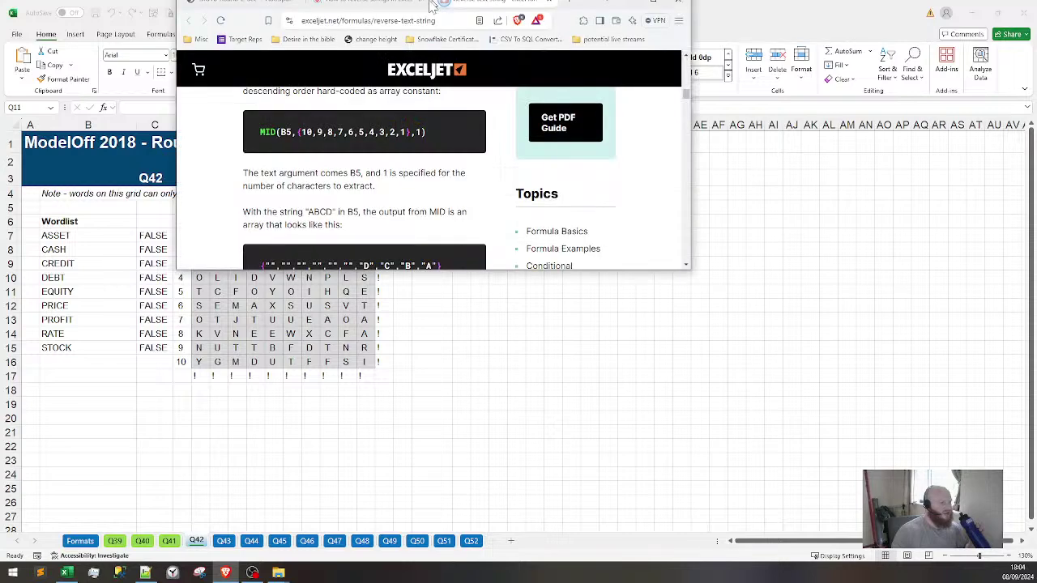
scroll(486, 222, up, 10)
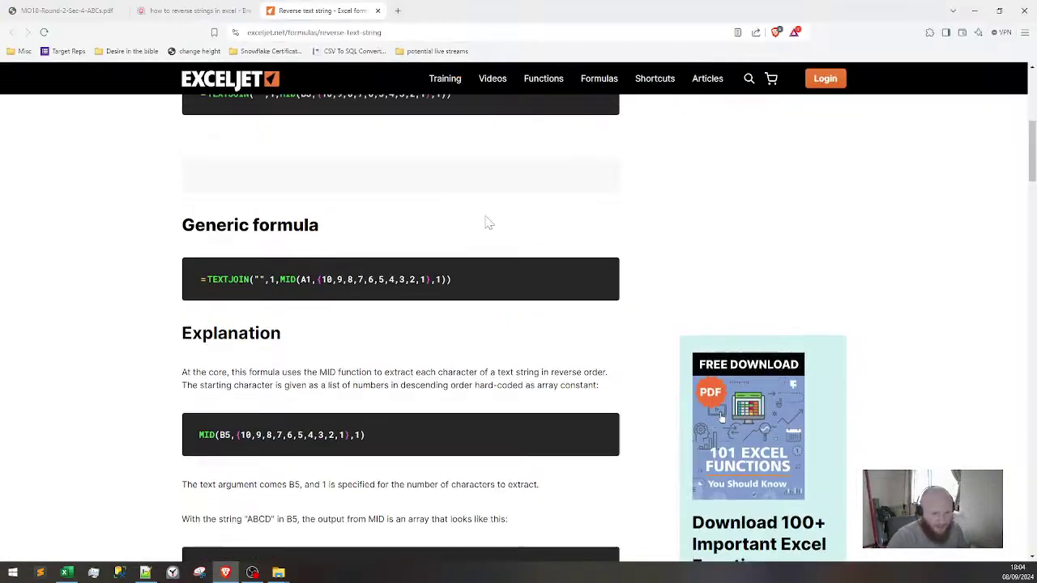
scroll(379, 303, down, 1)
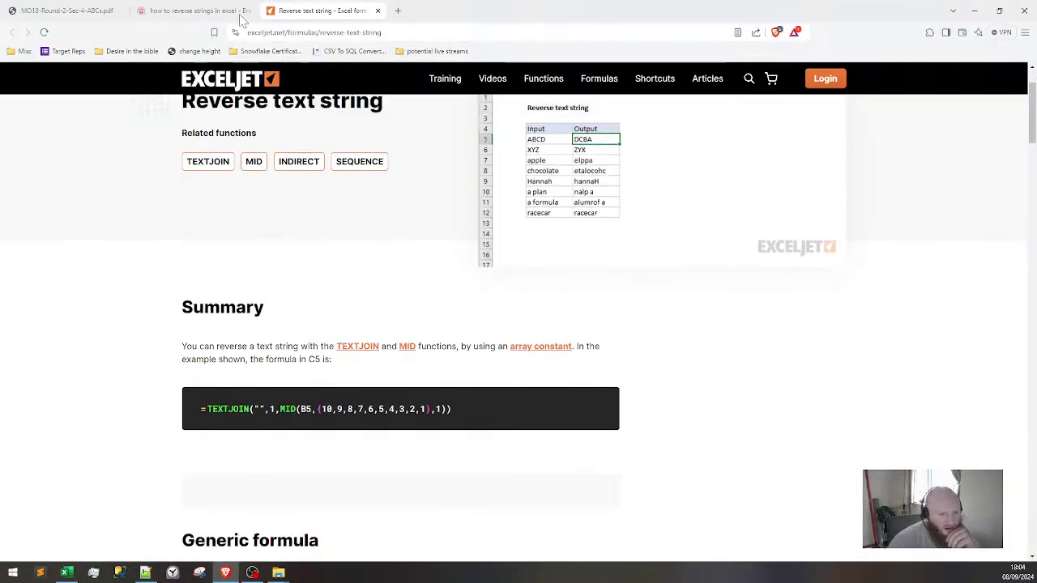
drag(360, 32, 294, 32)
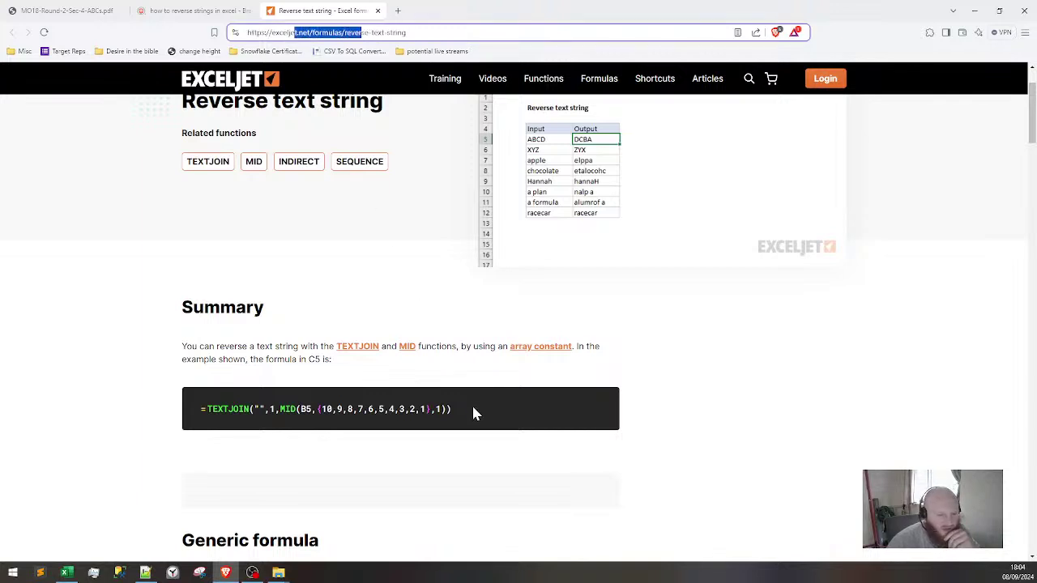
drag(473, 409, 203, 410)
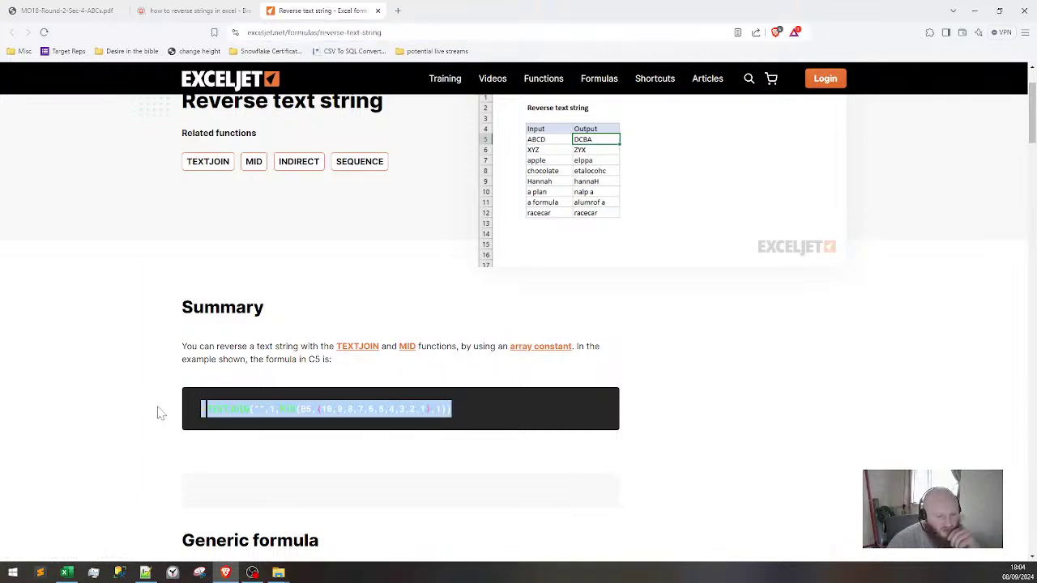
click(159, 413)
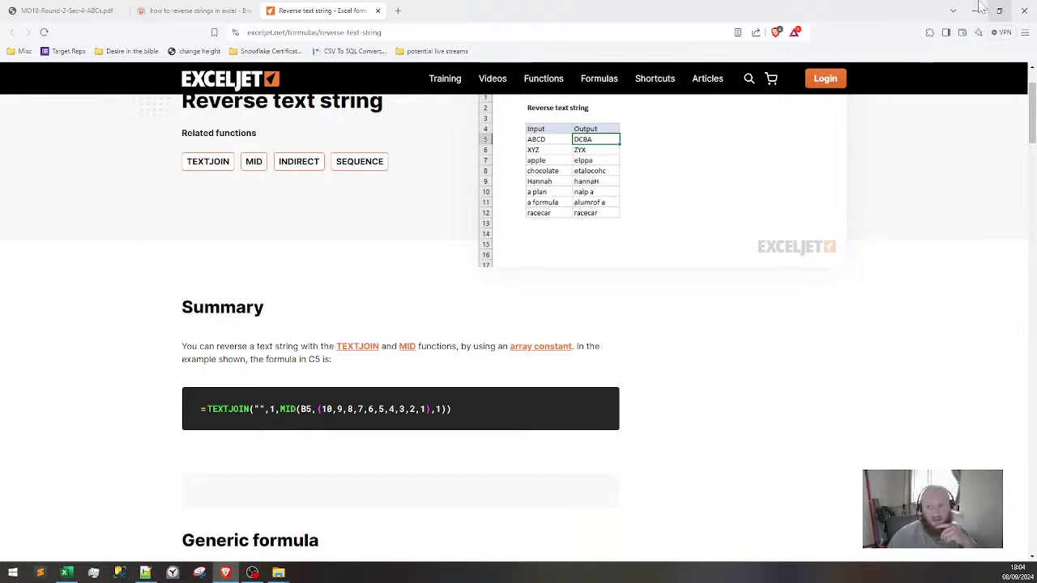
key(alt+Tab)
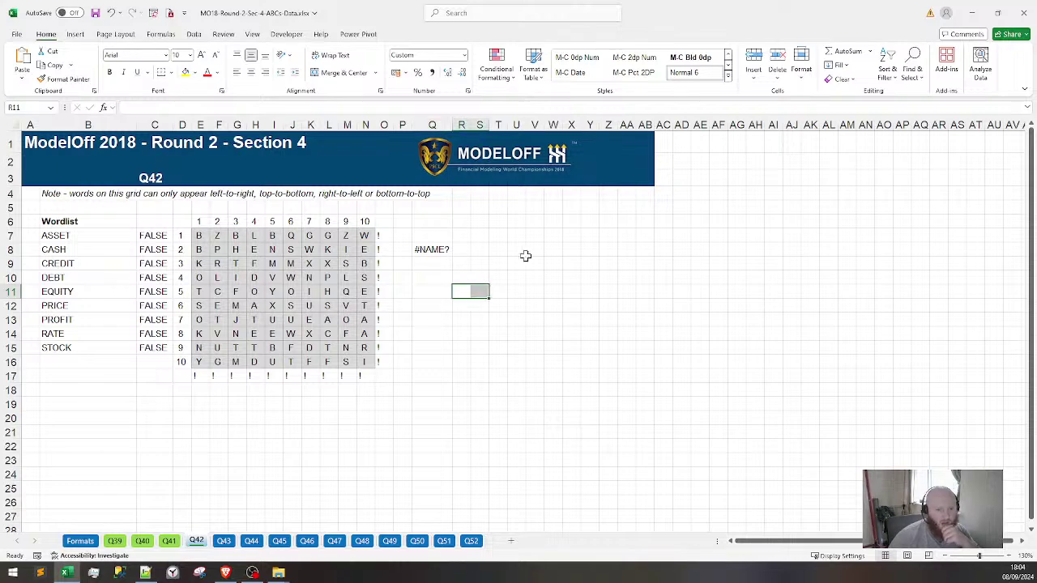
Remove the appended reverse() part from Q8, leaving =CONCAT(E7:O17)&CONCAT(TRANSPOSE(E7:O17))
click(431, 250)
drag(519, 108, 303, 107)
key(Delete)
key(Return)
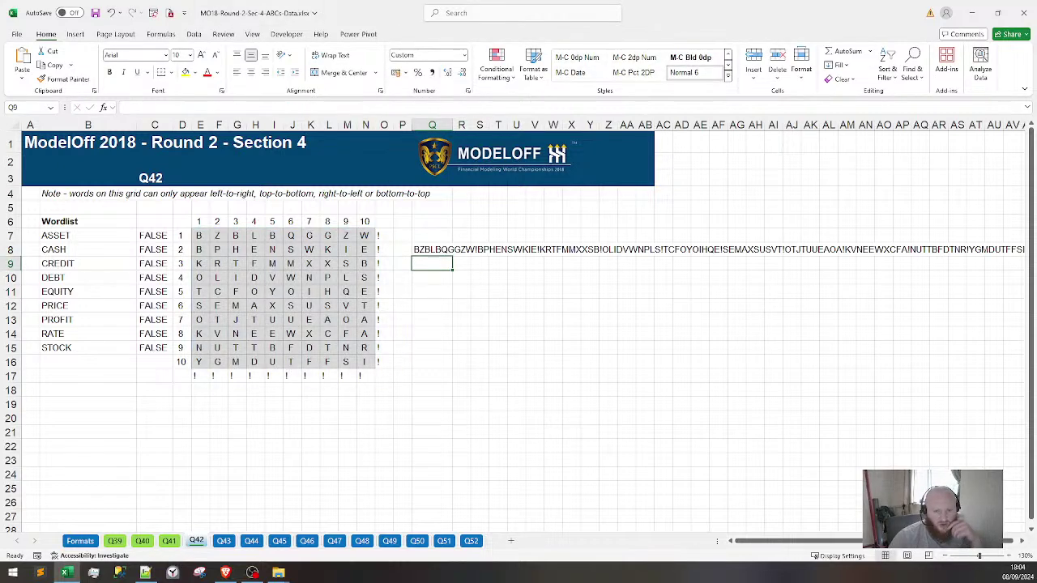
Enter =SEQUENCE(11*11) in cell Z5 and check the spilled list of numbers down column Z
click(611, 209)
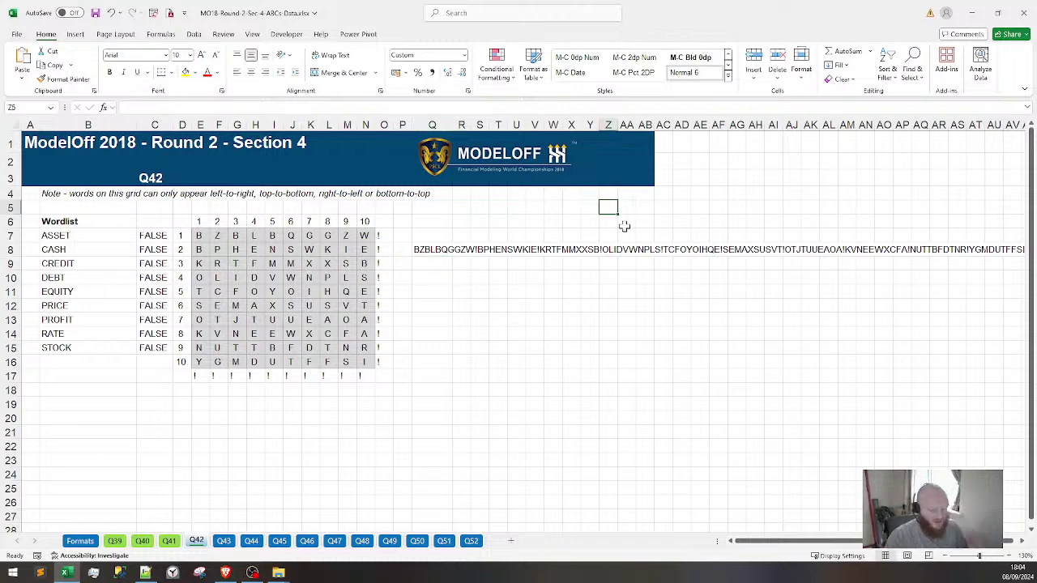
text(=sequenx)
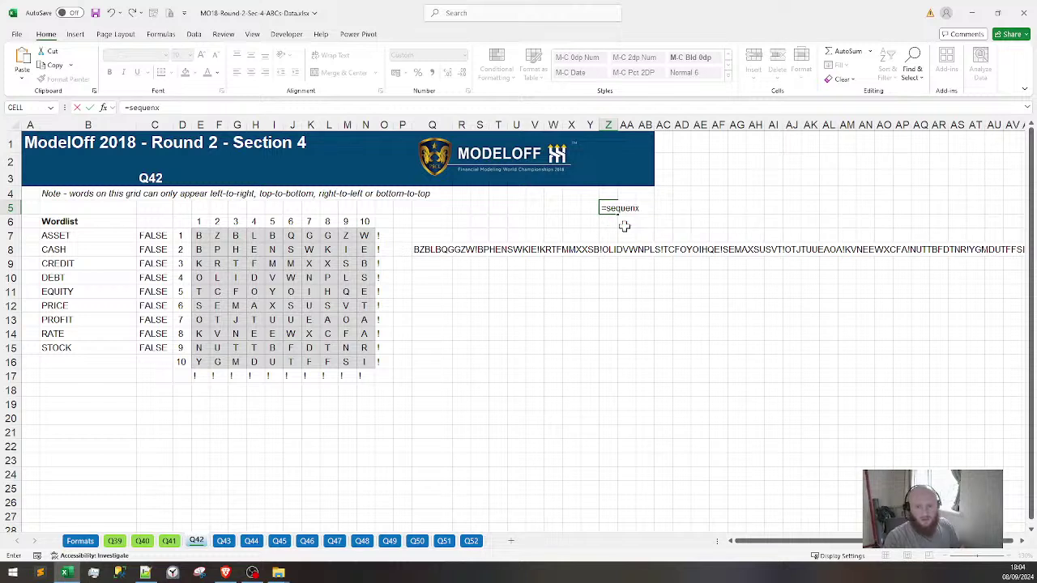
key(BackSpace)
text(ce(11*11)
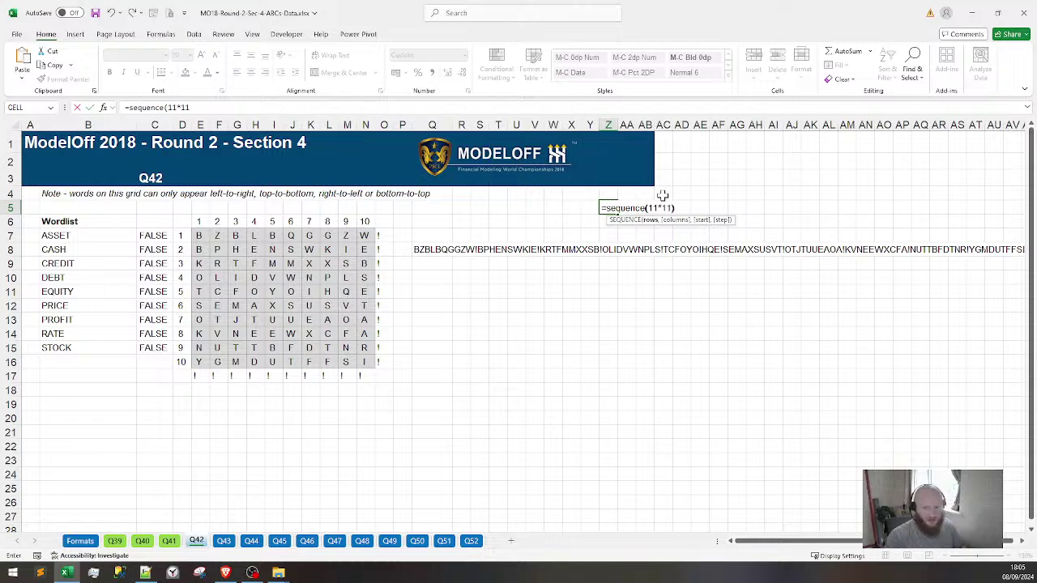
key(Return)
scroll(608, 421, down, 4)
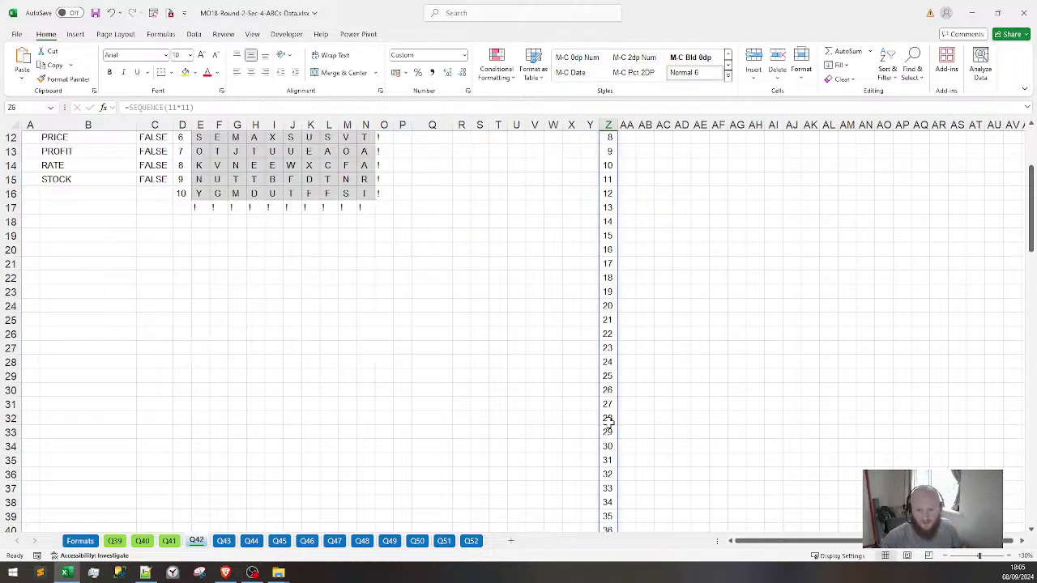
scroll(608, 421, down, 7)
scroll(607, 421, up, 10)
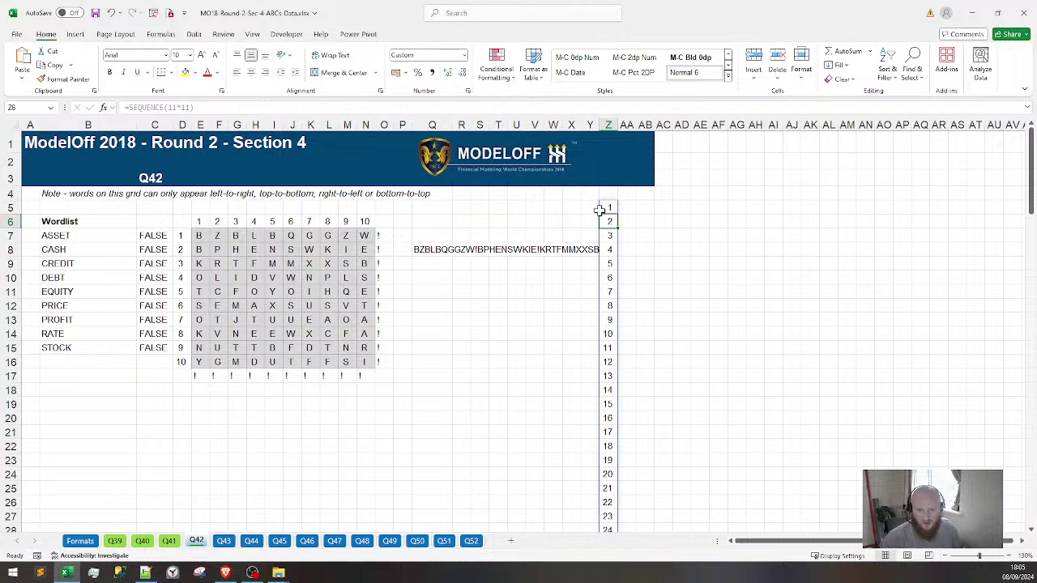
Change the Z5 formula to =11*11-SEQUENCE(11*11) so the list counts down, and check it to the end
click(604, 208)
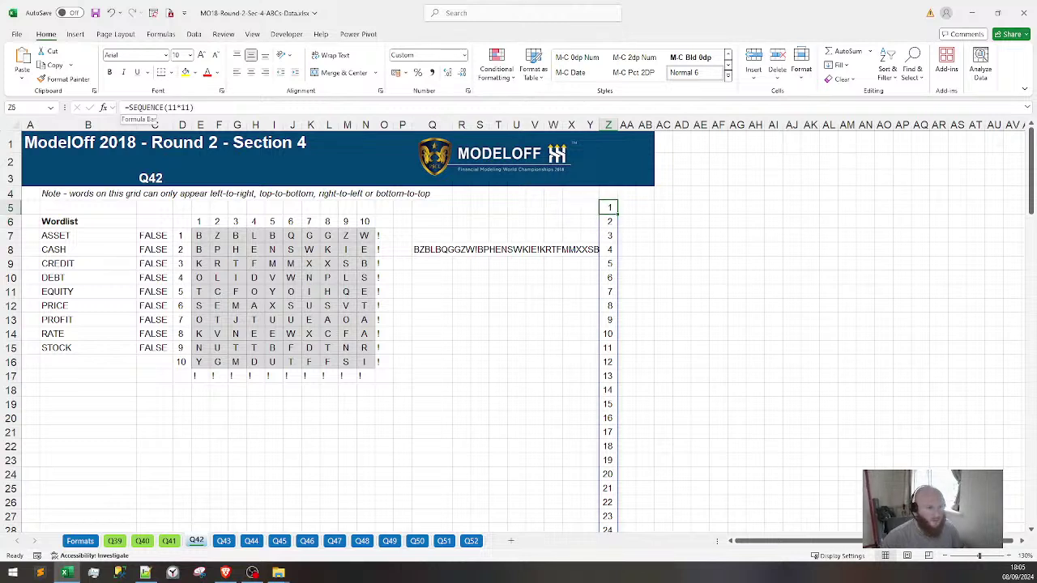
text(=S11*11)
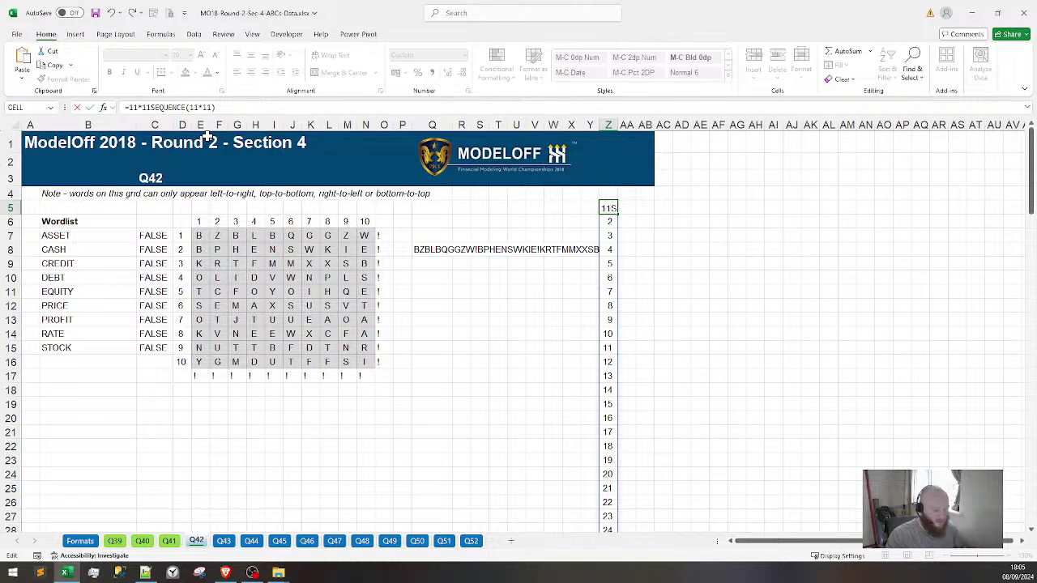
text(-)
key(Return)
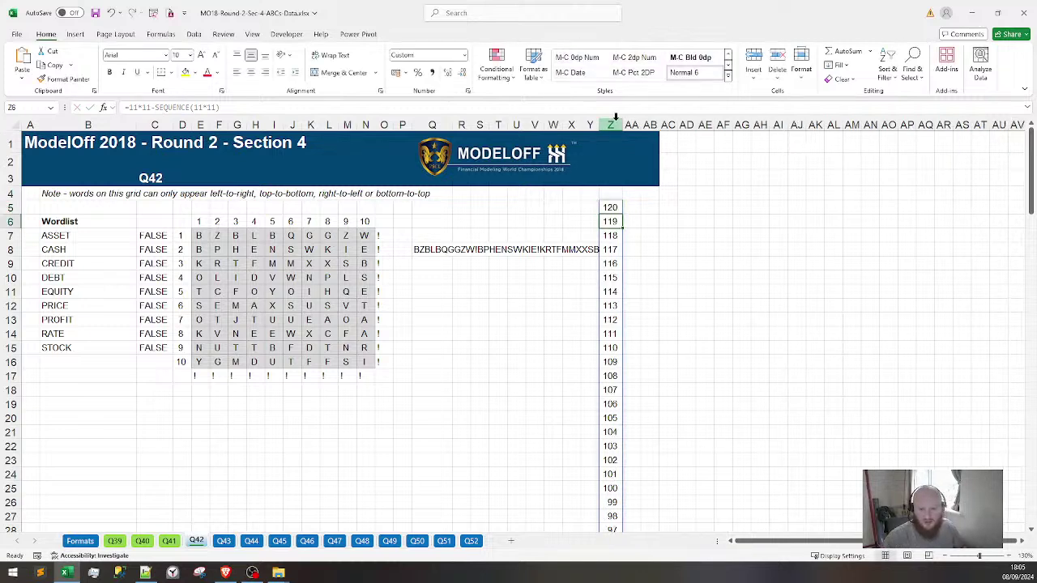
scroll(695, 307, down, 20)
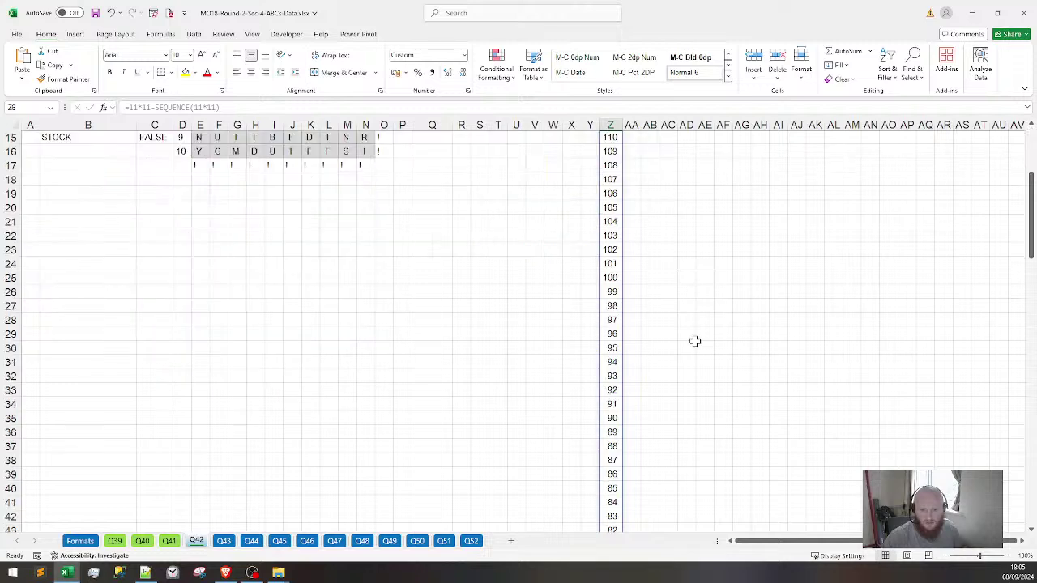
scroll(737, 362, down, 5)
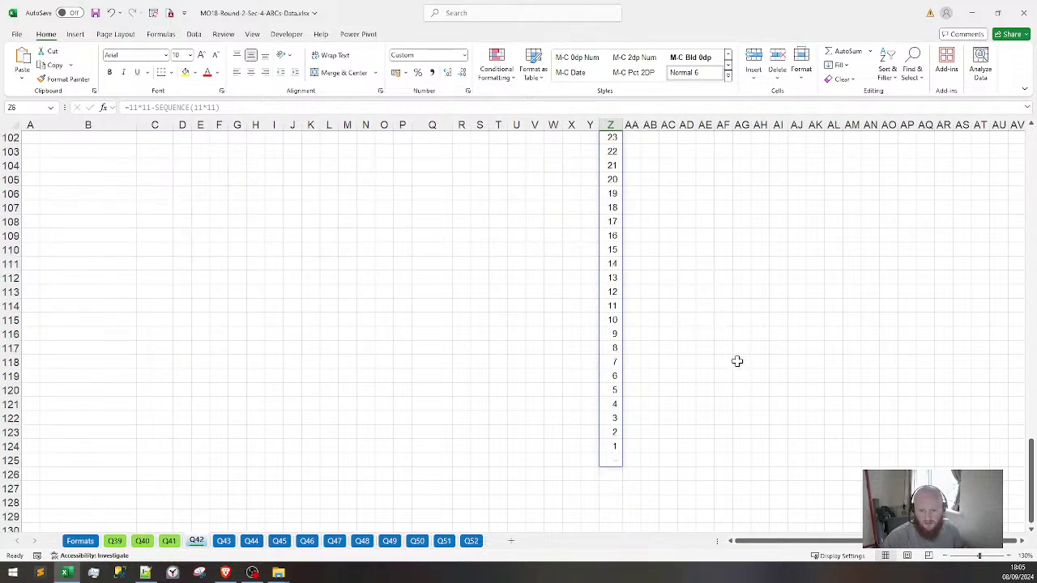
scroll(729, 358, up, 20)
scroll(726, 356, up, 14)
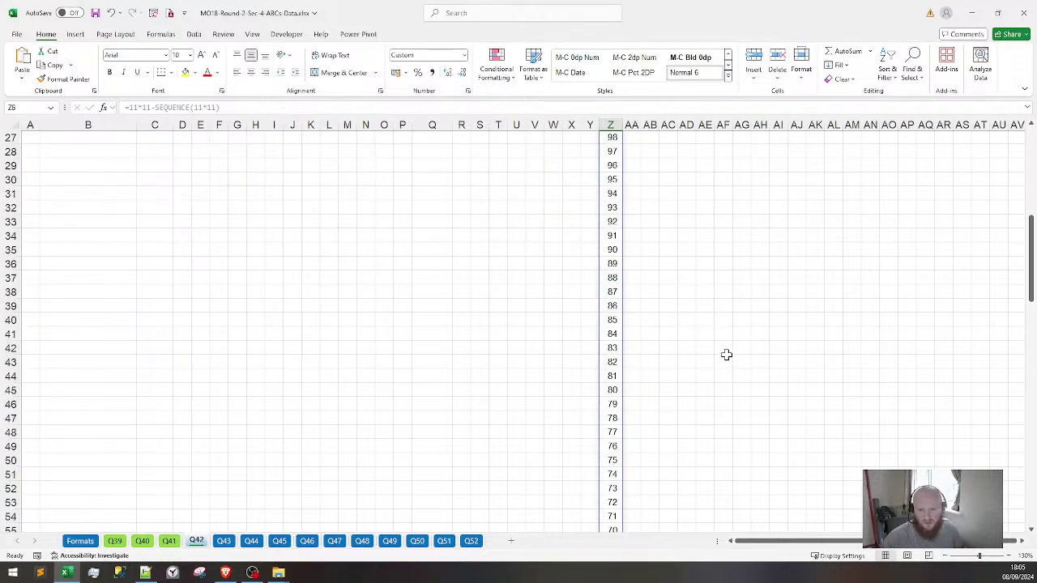
Add +1 to the countdown formula in Z5 and wrap it in parentheses as =(11*11-SEQUENCE(11*11)+1)
key(Up)
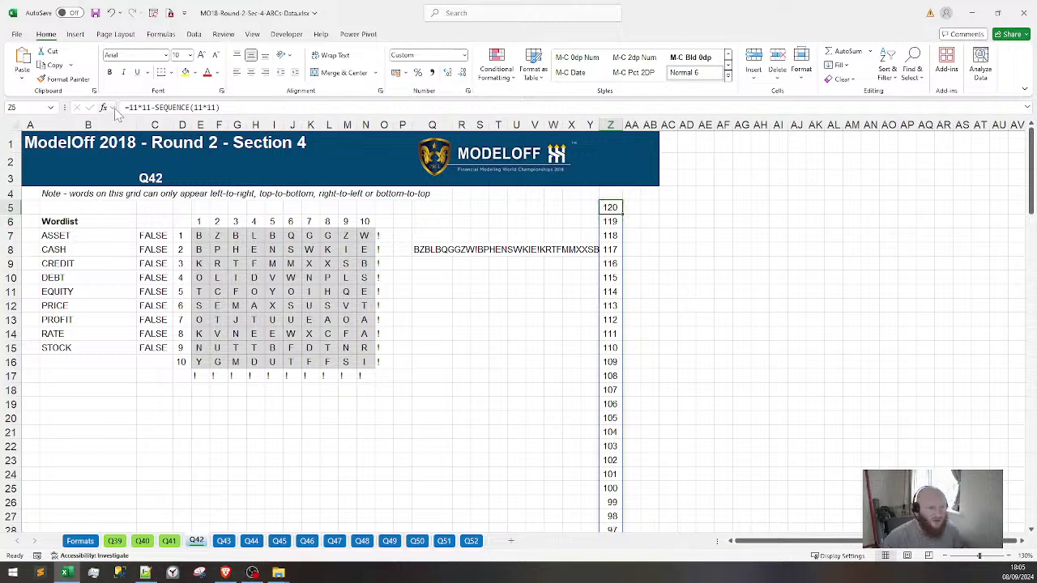
key(F2)
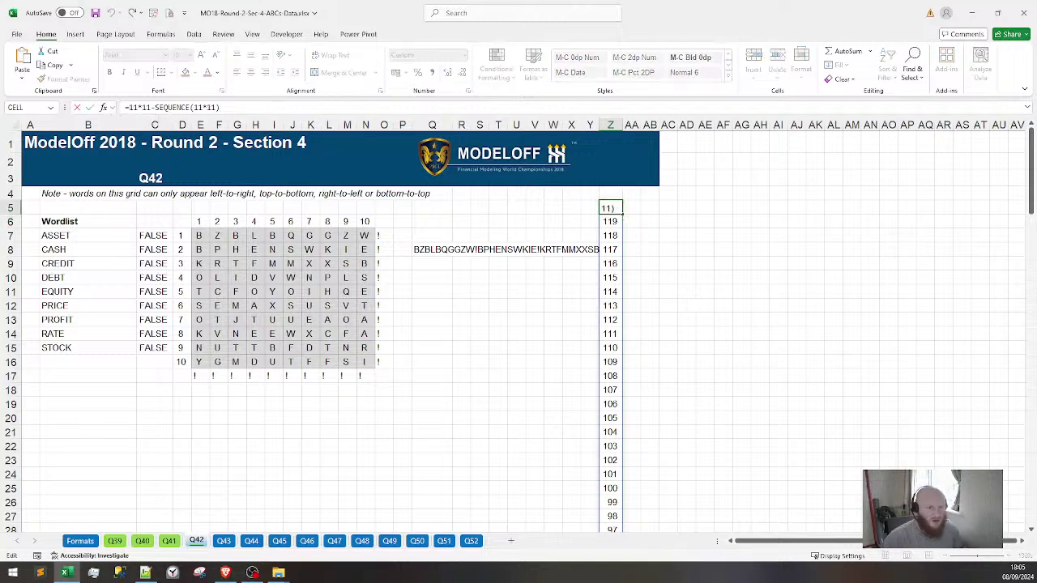
text(+1)
key(Return)
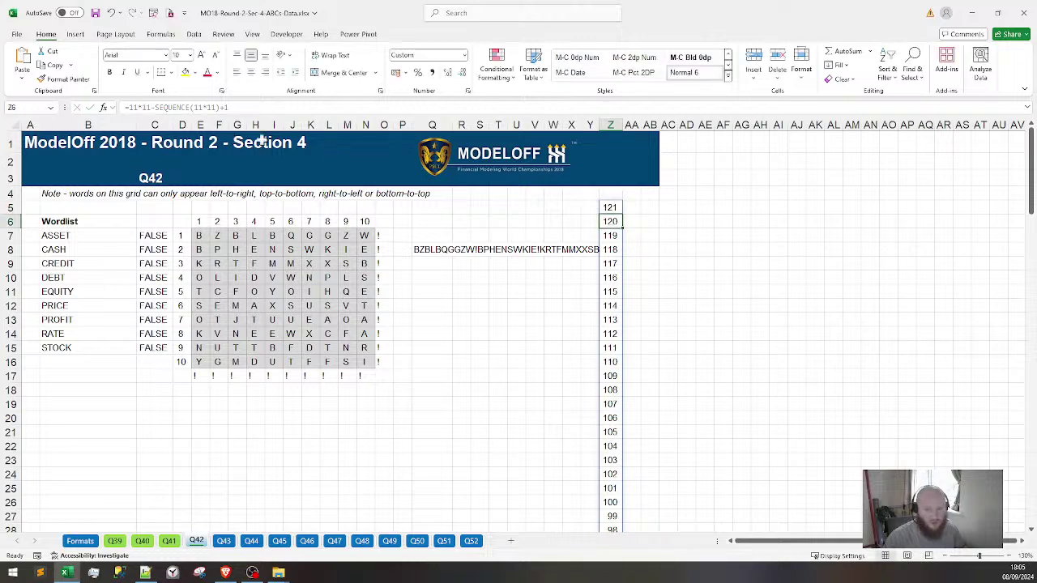
drag(1031, 162, 980, 144)
key(Up)
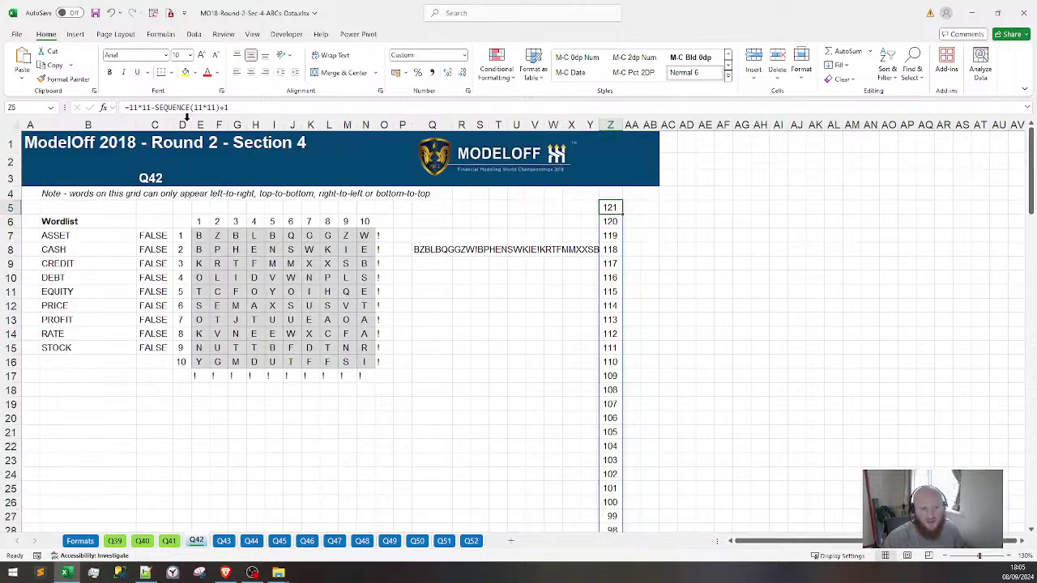
key(F2)
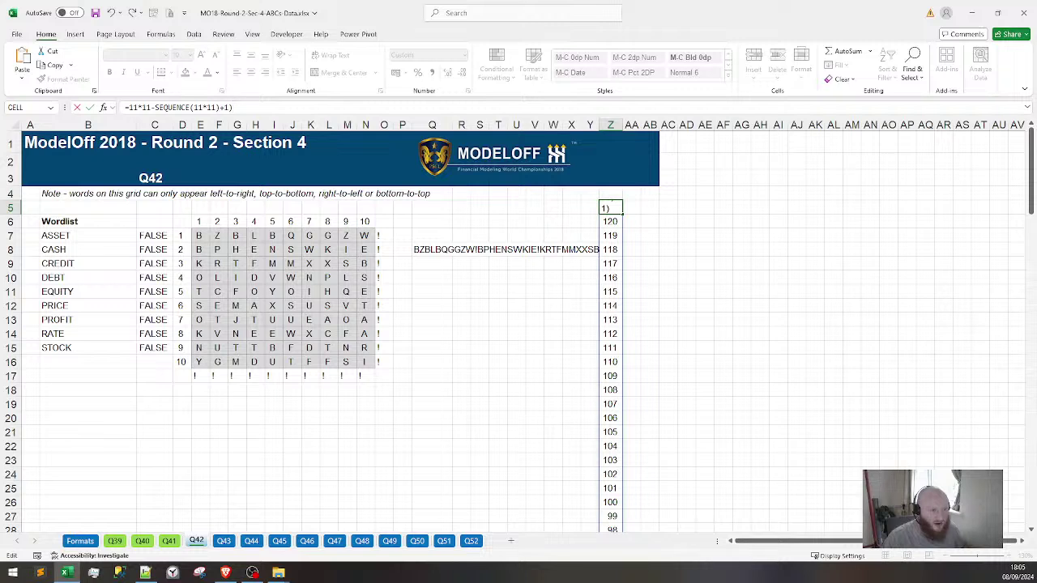
click(138, 112)
text(()
key(Return)
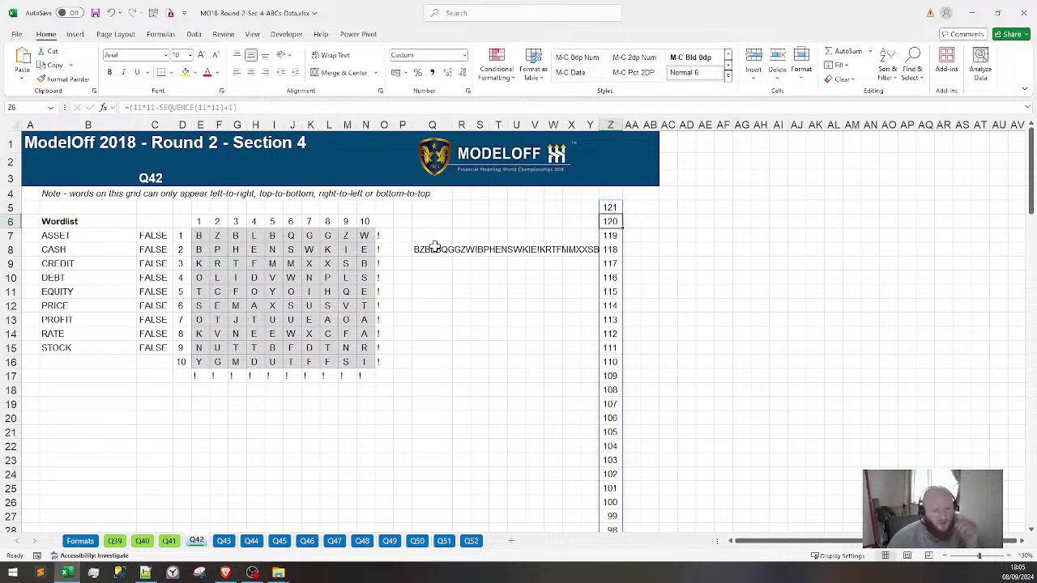
Enter =MID(Q8,Z5,1) in cell Q10 to extract one character of the concatenated grid text at the Z5 position
click(432, 249)
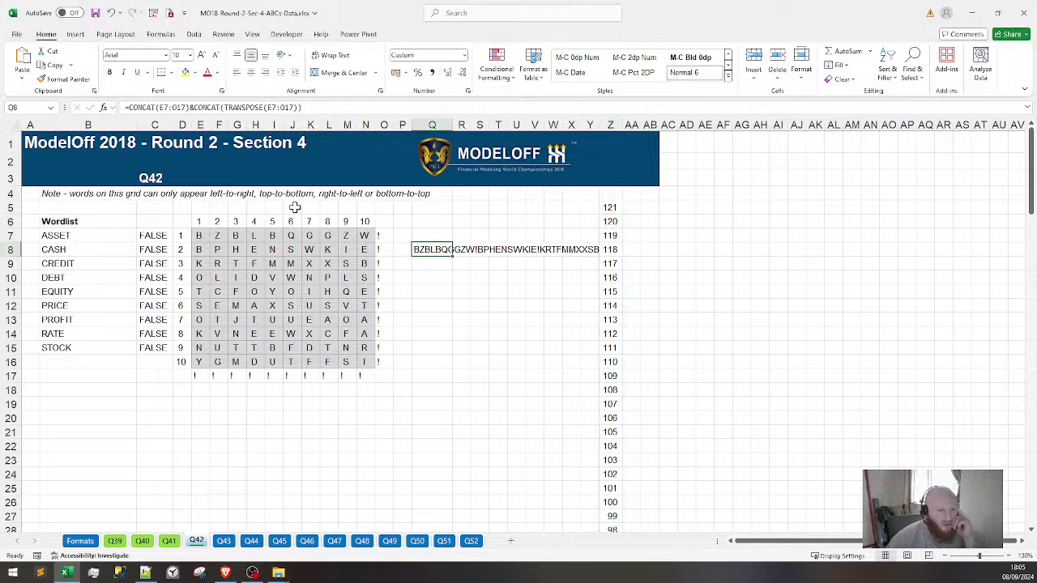
click(432, 276)
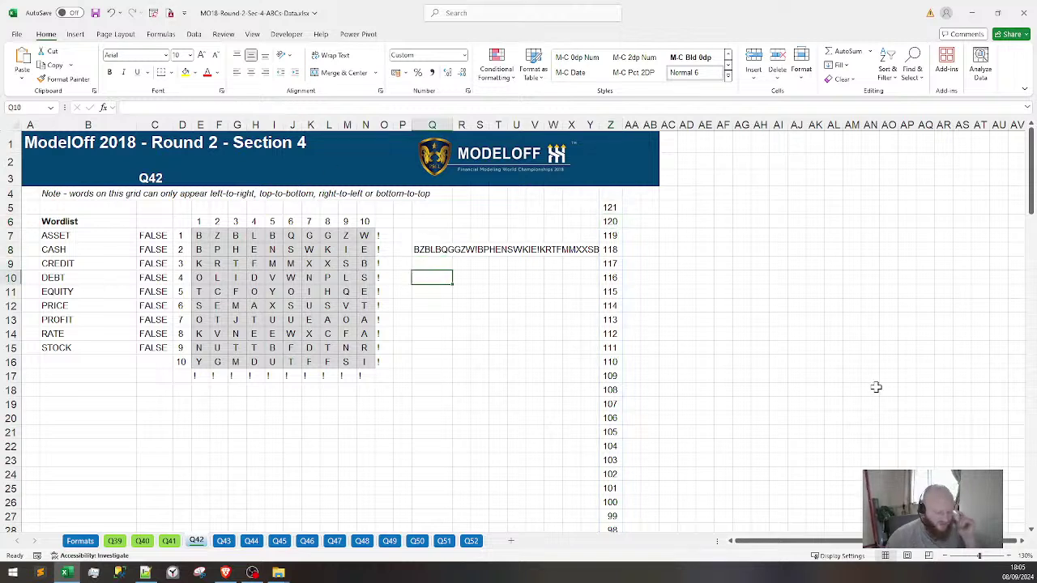
text(=me)
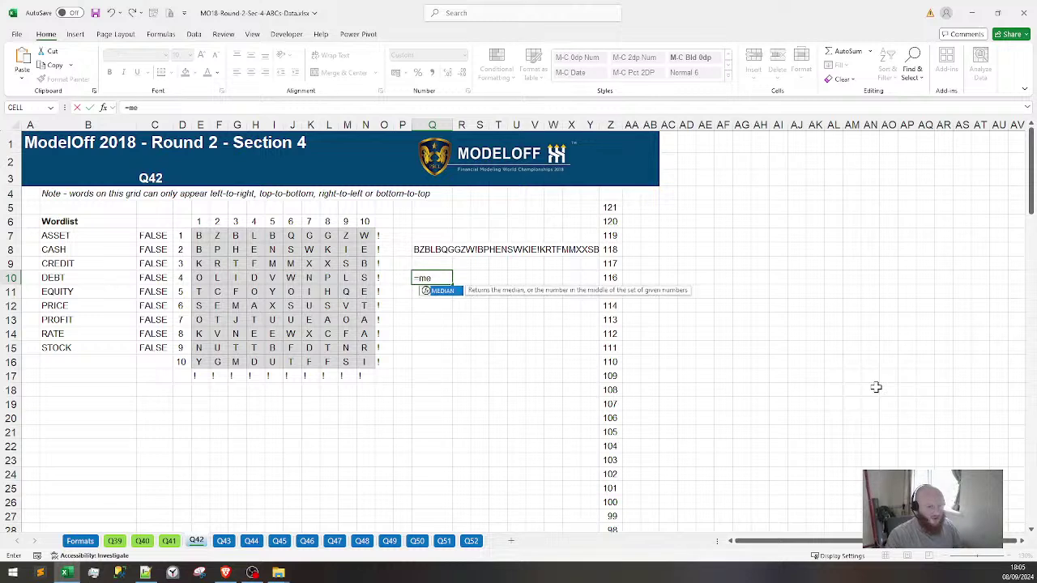
key(BackSpace)
text(id)
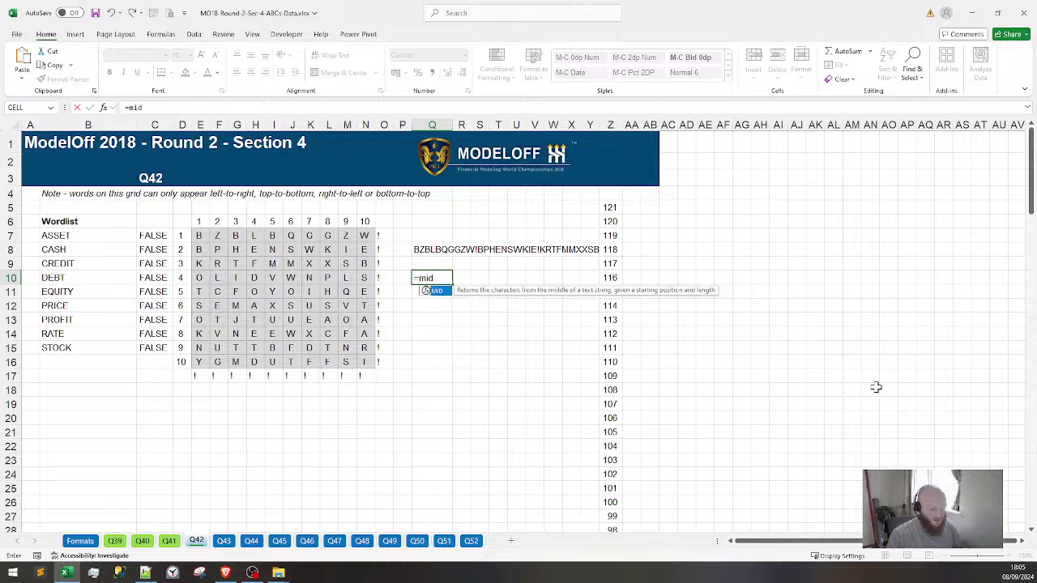
text(()
click(435, 251)
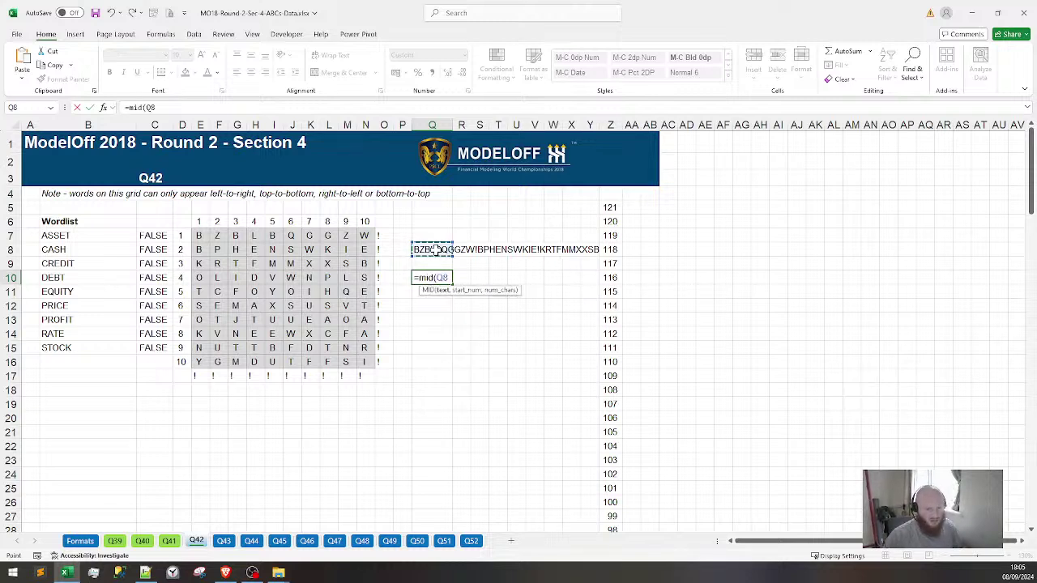
text(,)
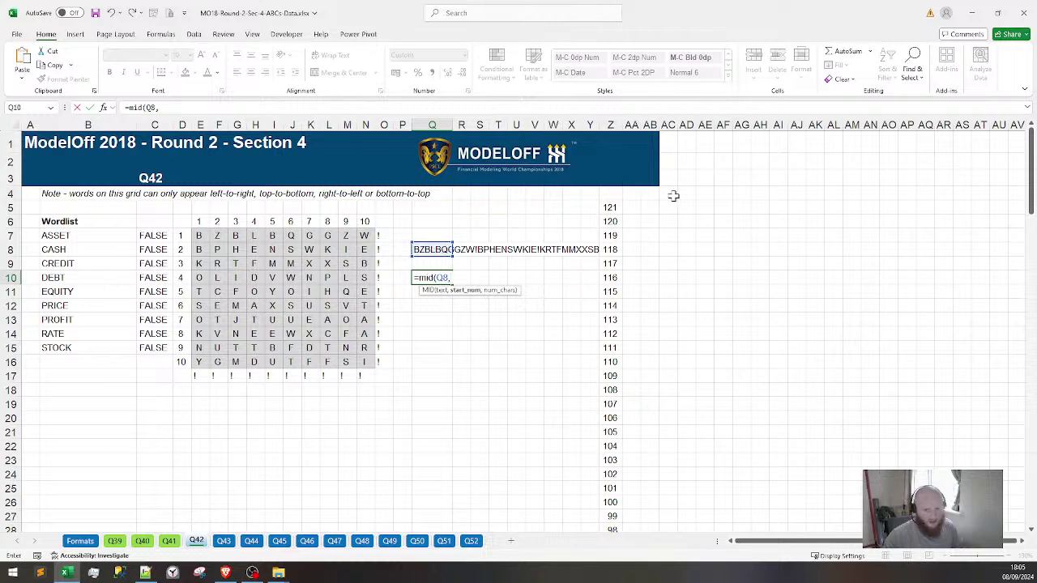
click(609, 207)
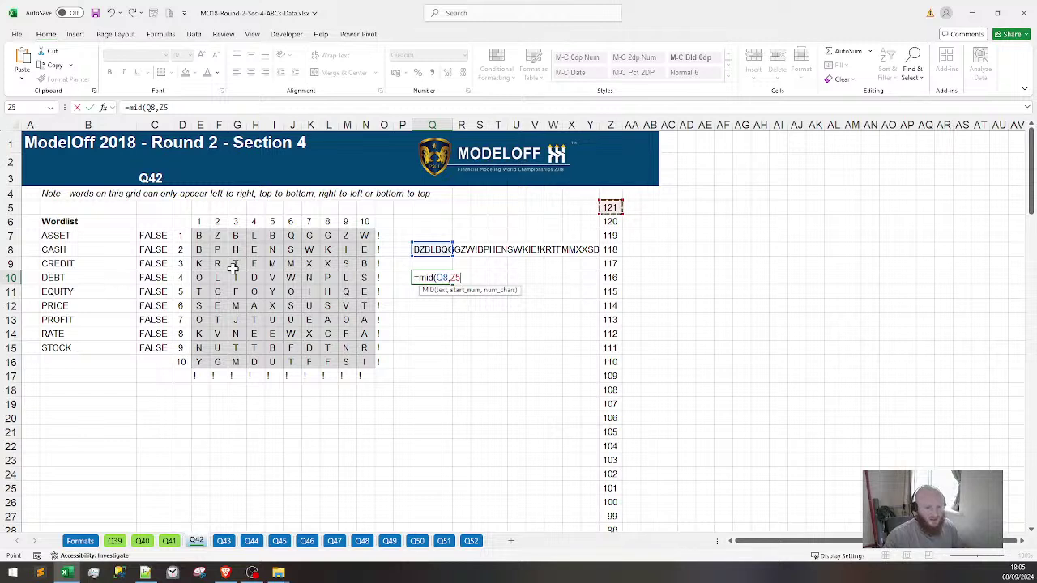
key(BackSpace)
key(BackSpace)
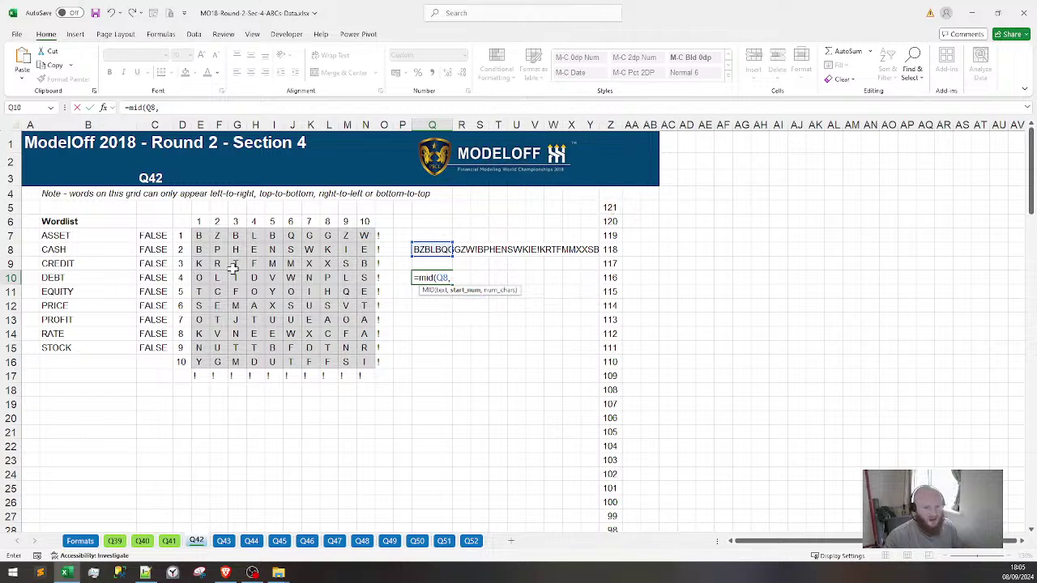
click(609, 207)
text(,)
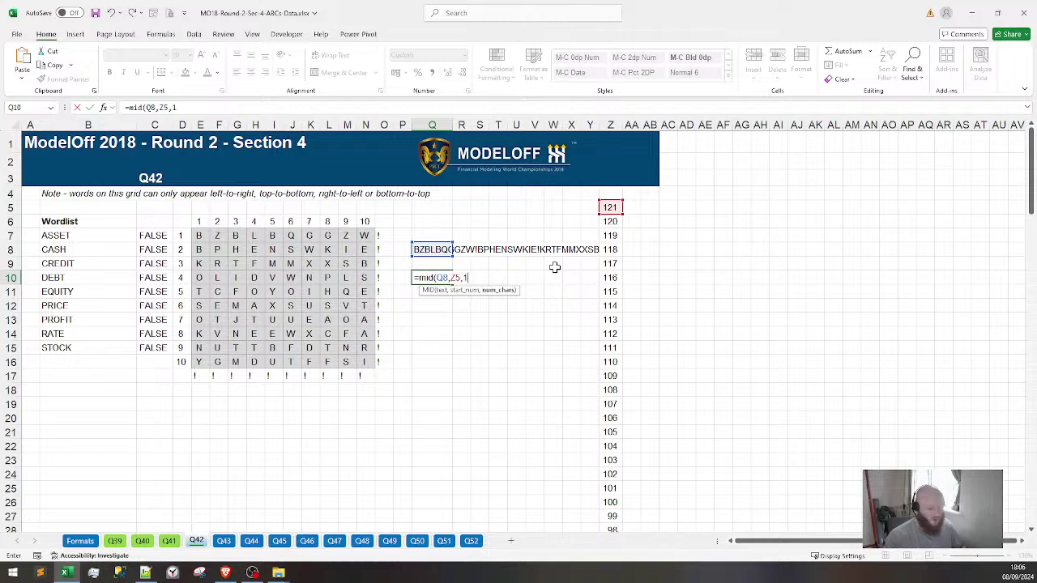
text(1)
key(Return)
click(425, 277)
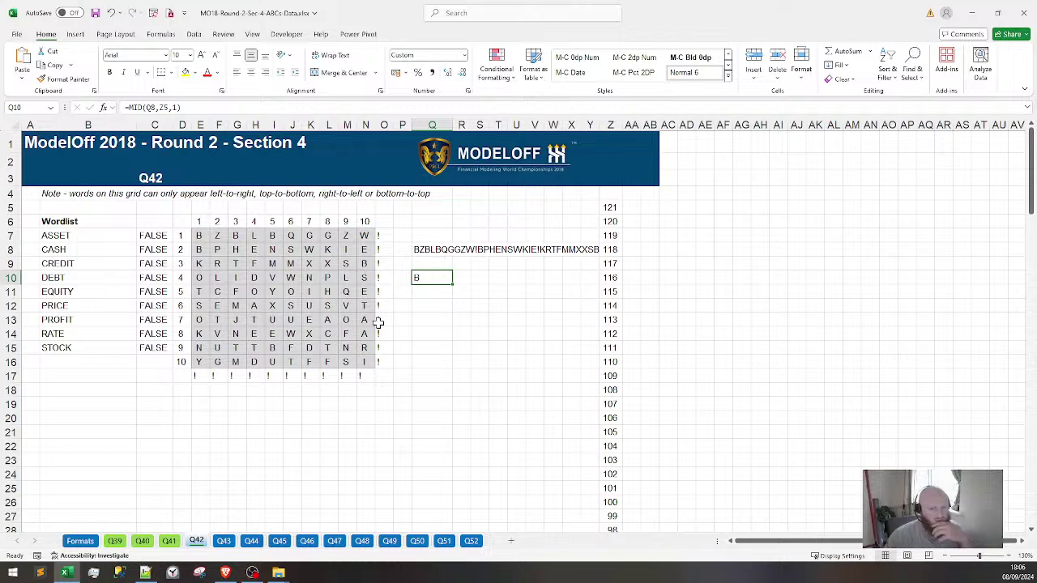
Copy the concatenated text from Q8 into a new Notepad++ document, and return to the Excel workbook
click(435, 250)
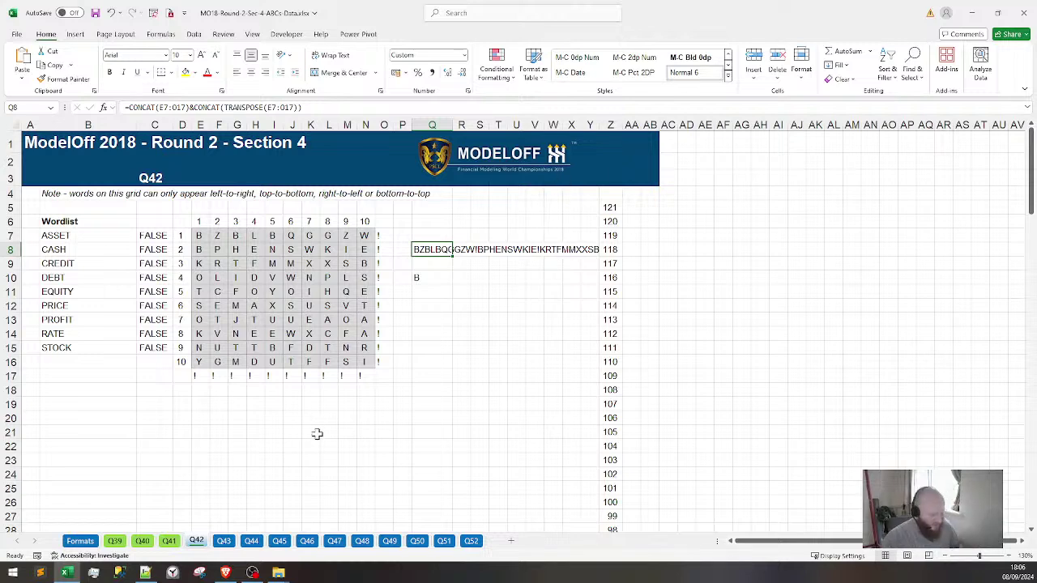
key(ctrl+c)
key(alt+Tab)
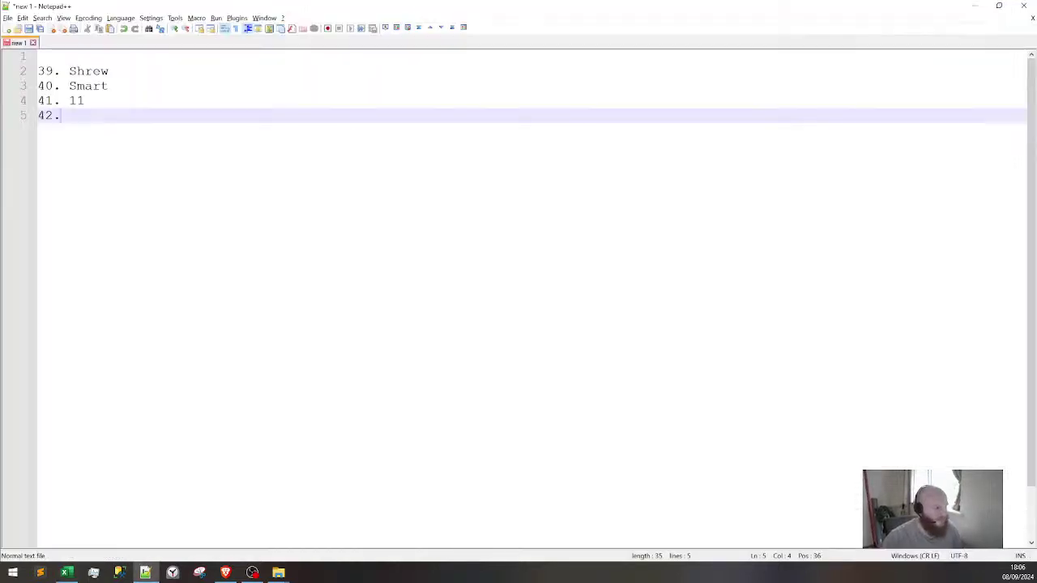
key(ctrl+n)
key(ctrl+v)
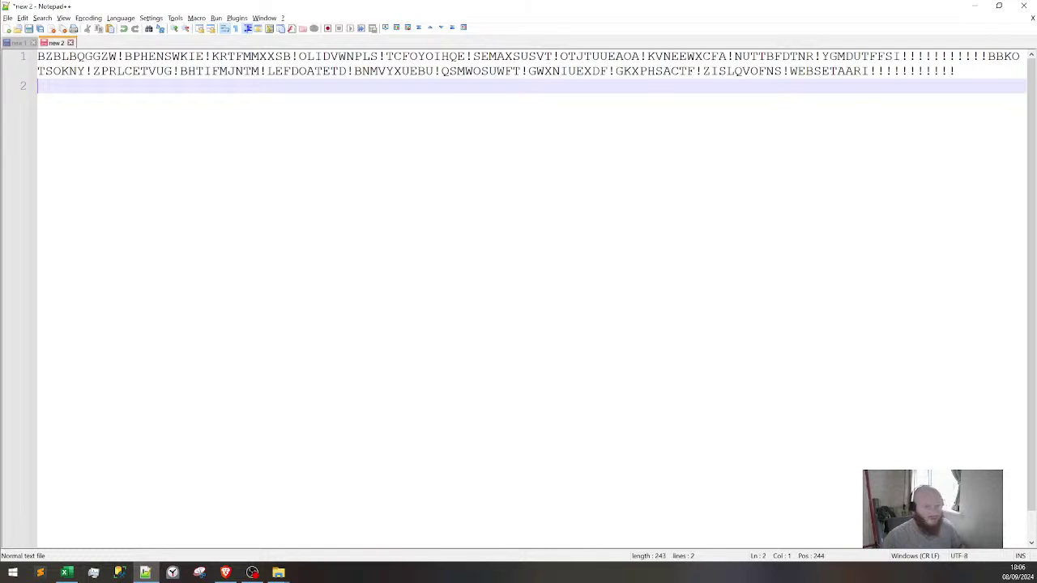
click(975, 6)
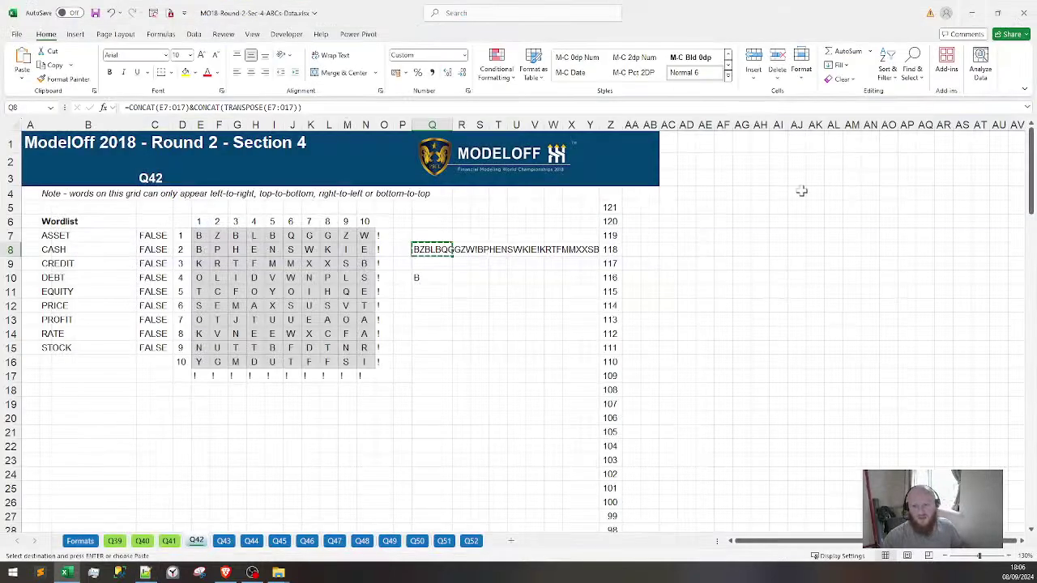
Replace the Z5 start position in the Q10 MID formula with 121, giving =MID(Q8,121,1)
click(430, 277)
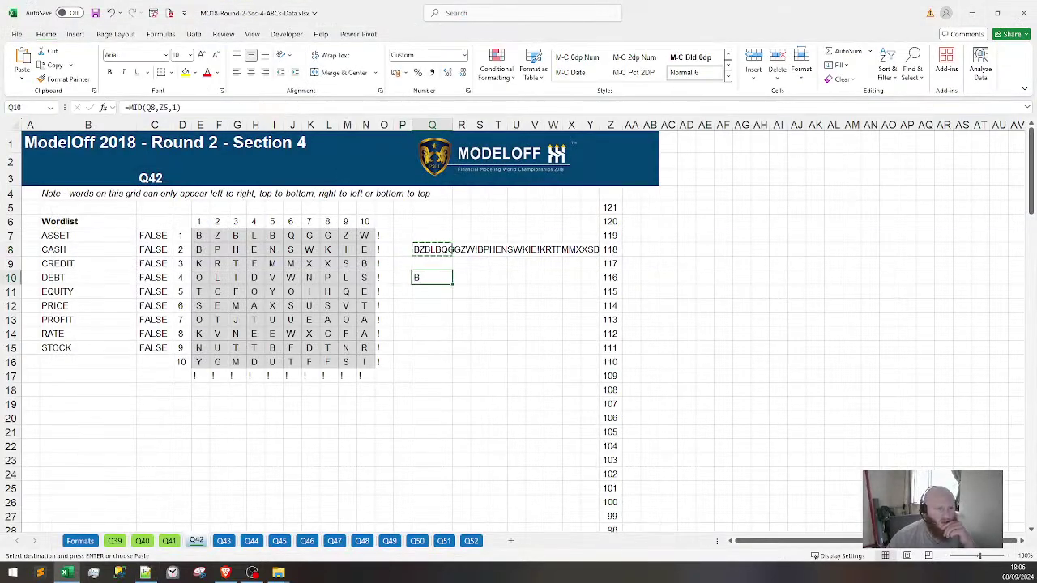
key(F2)
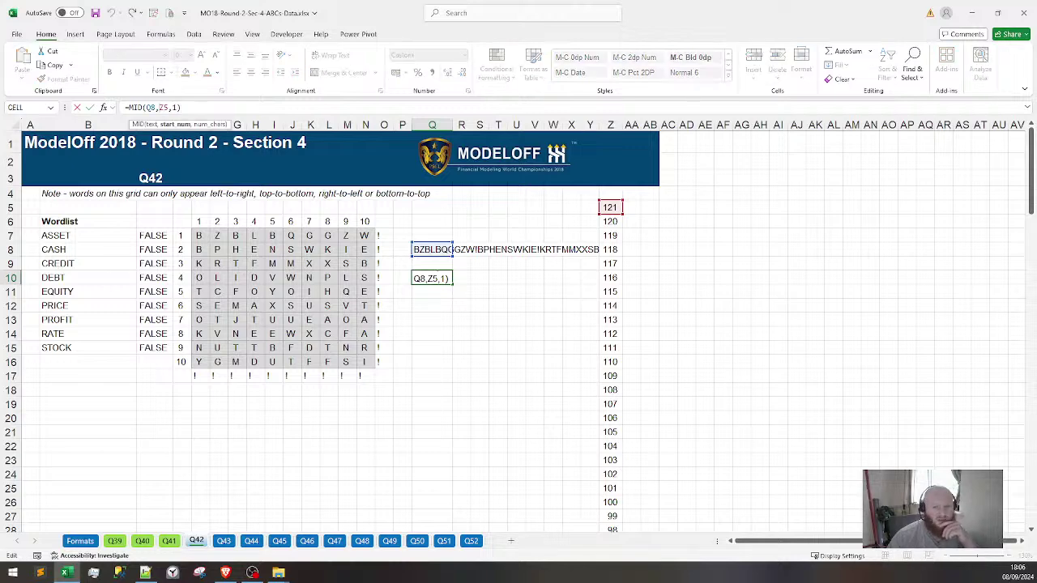
key(Escape)
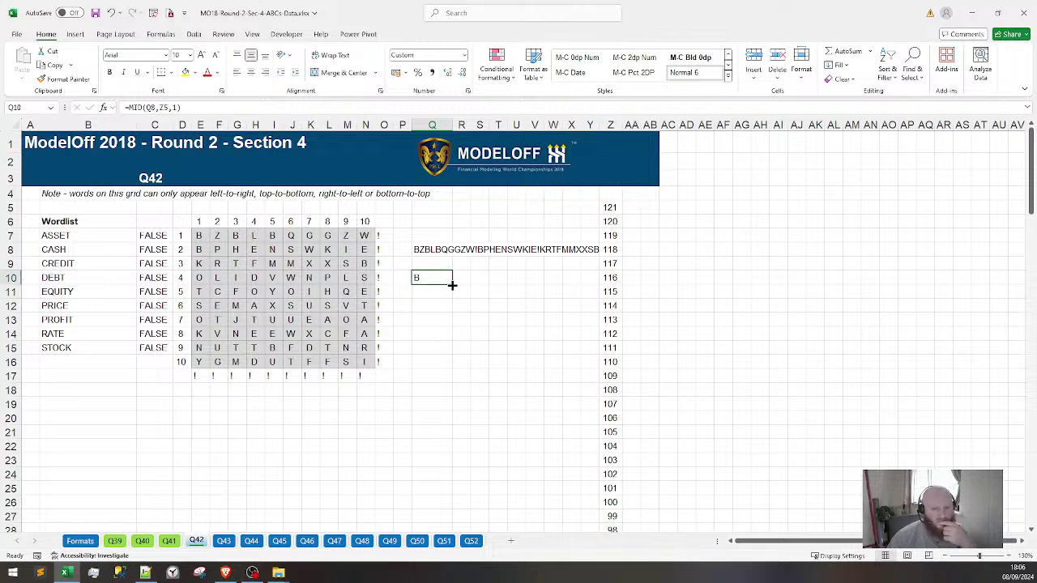
click(162, 107)
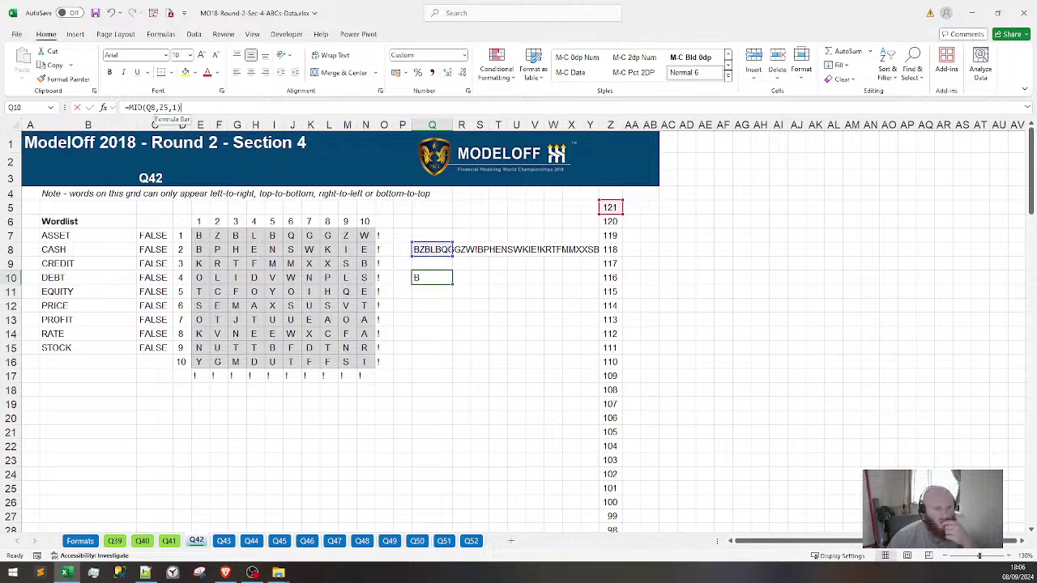
key(F4)
key(F4)
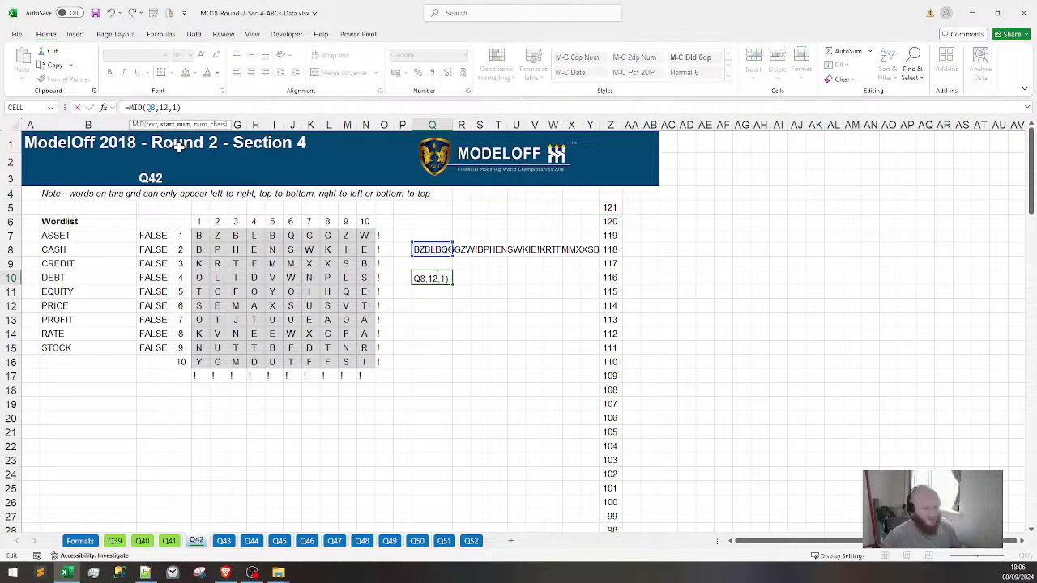
key(Return)
Set the start position in Q10 to 1, as =MID(Q8,1,1), and compare it with the source formula in Q8
click(434, 278)
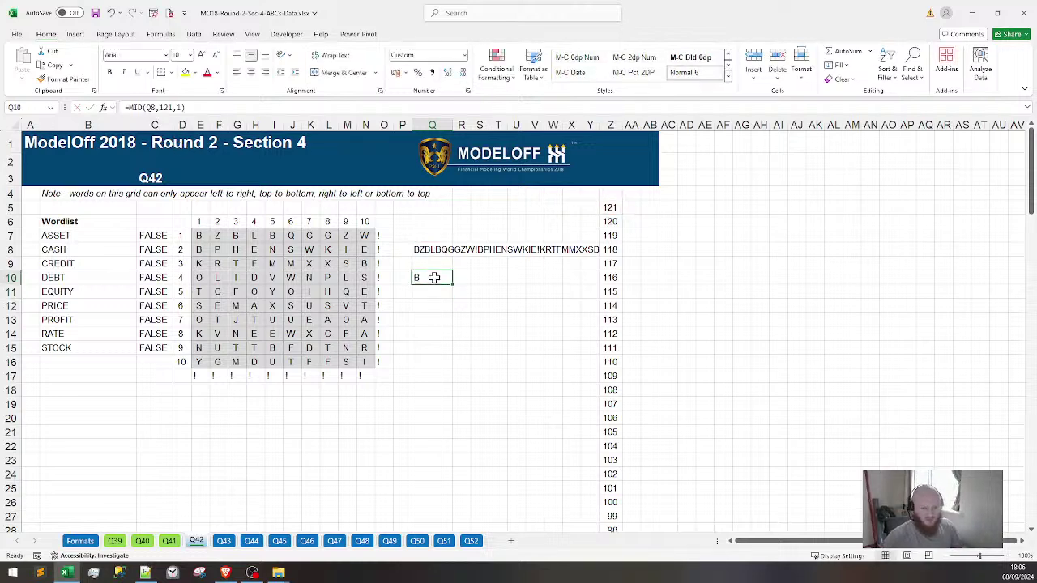
click(162, 108)
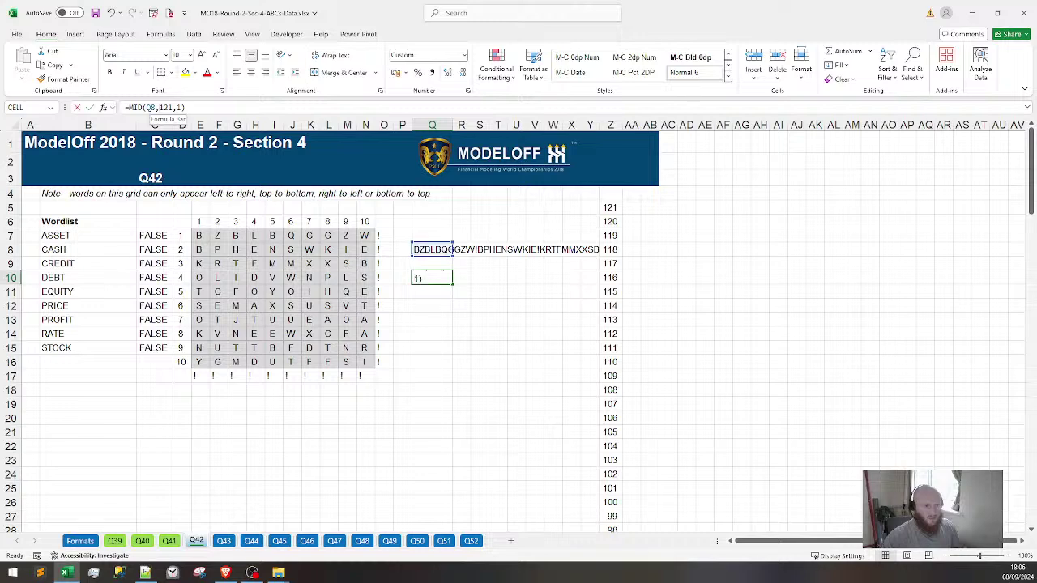
key(Escape)
key(Return)
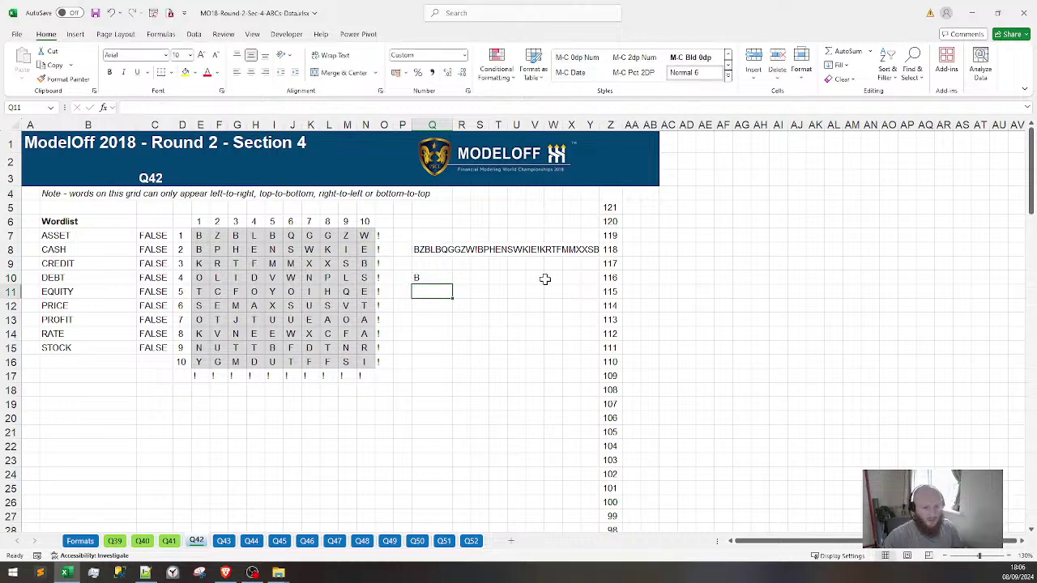
click(434, 278)
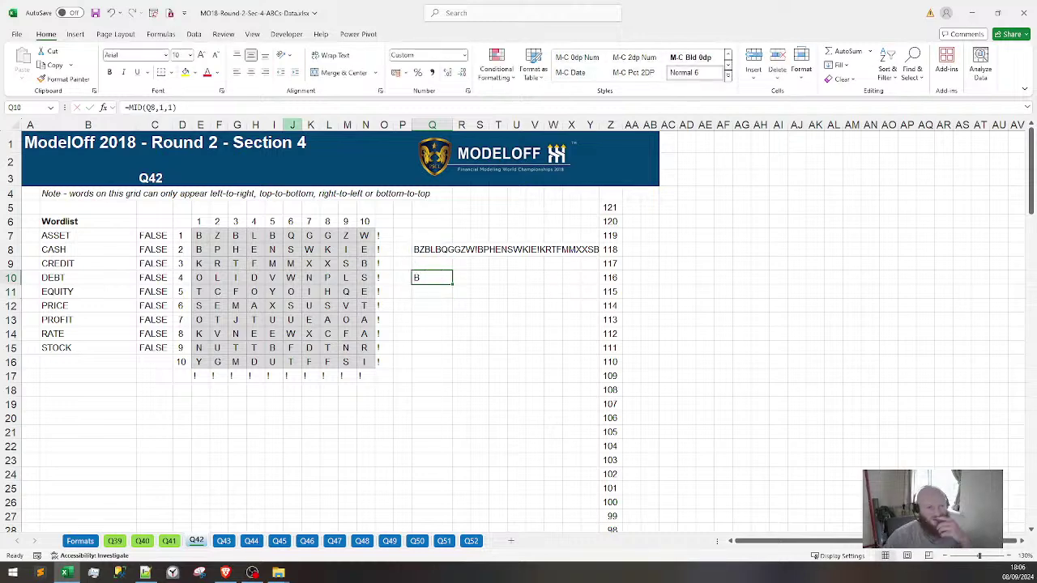
click(435, 251)
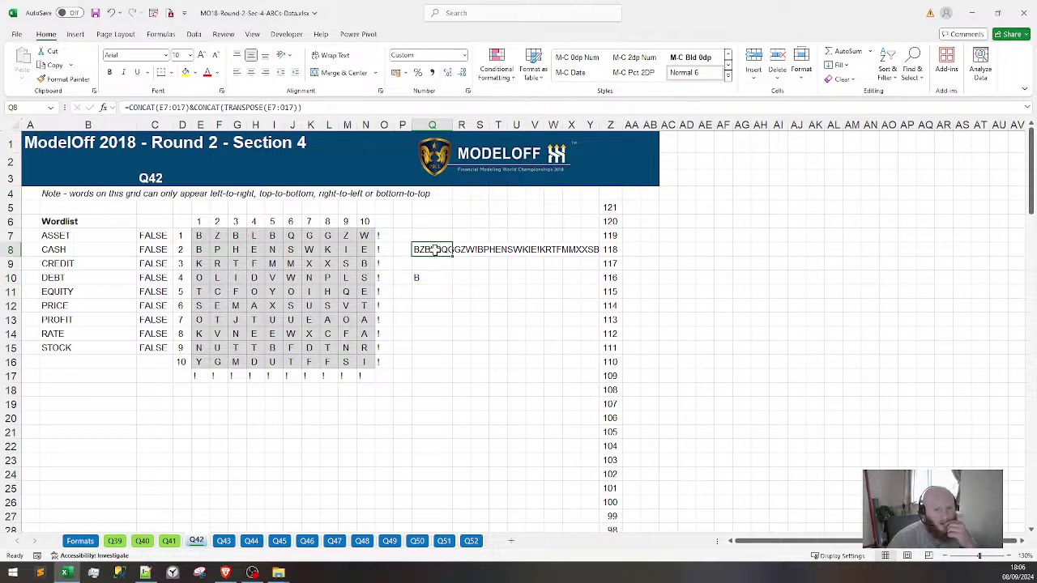
click(429, 282)
click(187, 108)
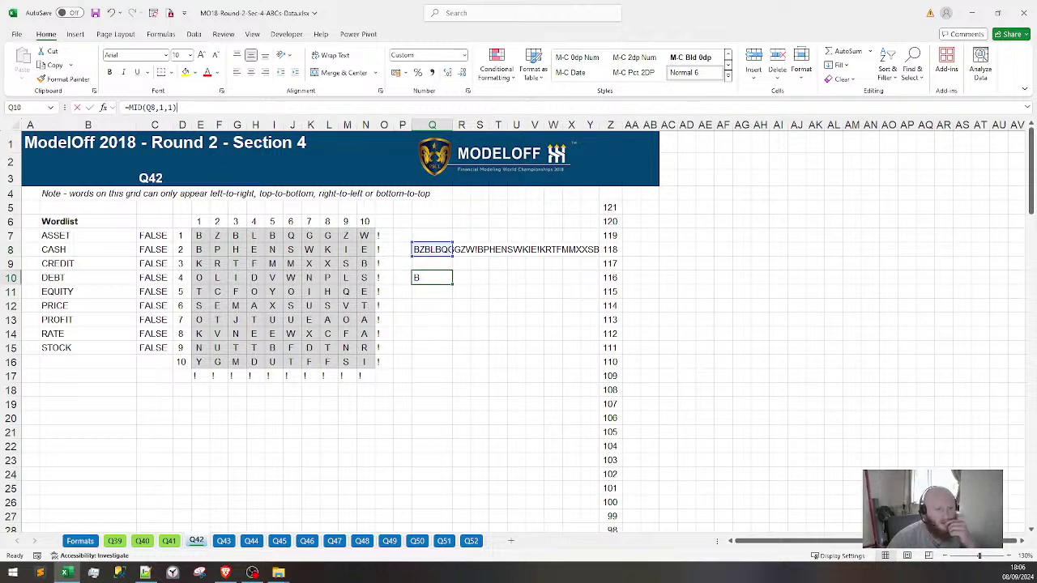
key(Return)
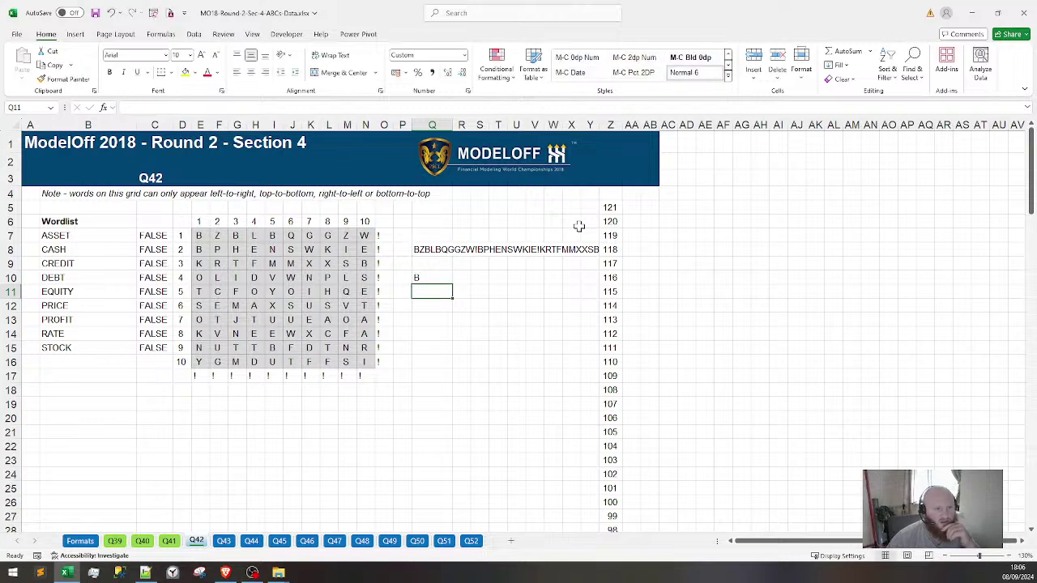
Set the number of characters extracted in Q10 to 12, giving =MID(Q8,1,12)
key(Up)
double_click(168, 106)
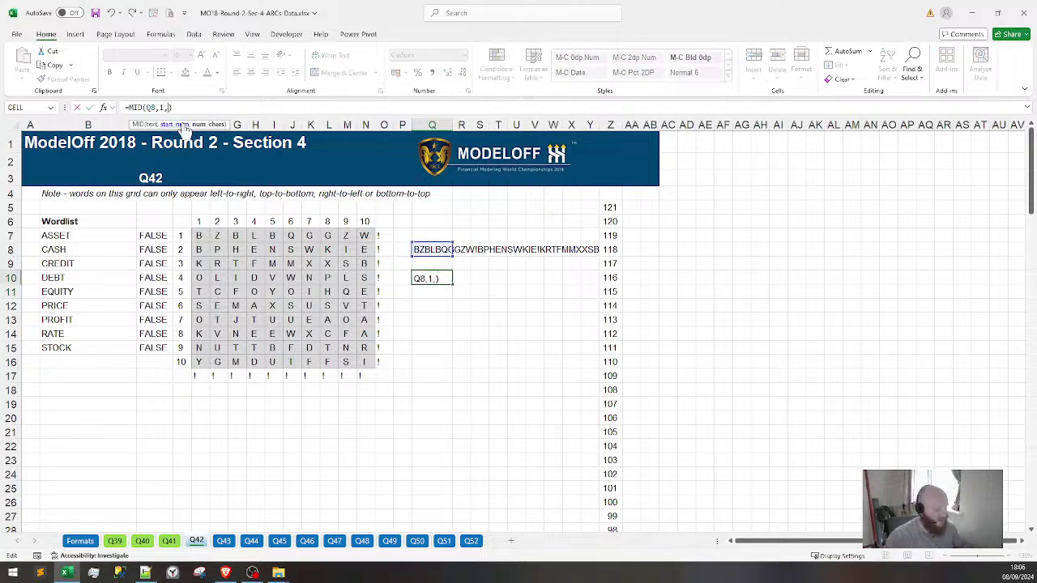
text(12)
key(Return)
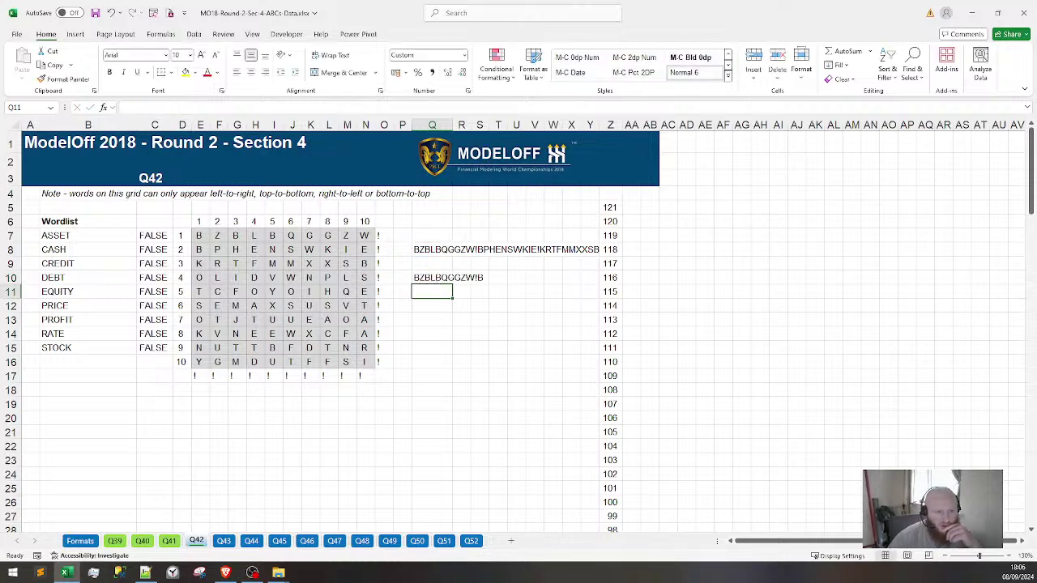
Change the start position in the Q10 formula to 10, giving =MID(Q8,10,12)
key(F2)
click(430, 278)
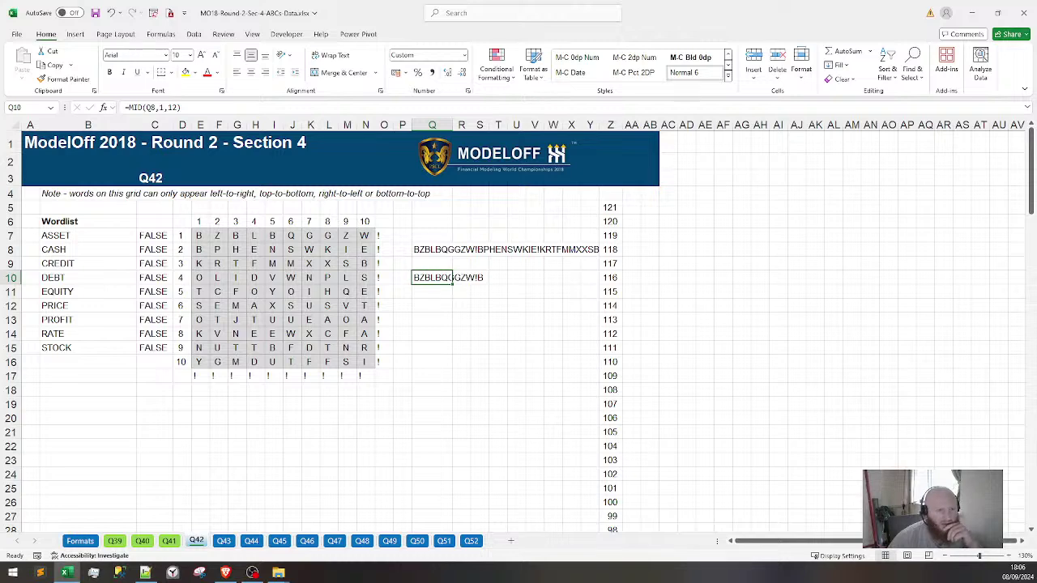
key(F2)
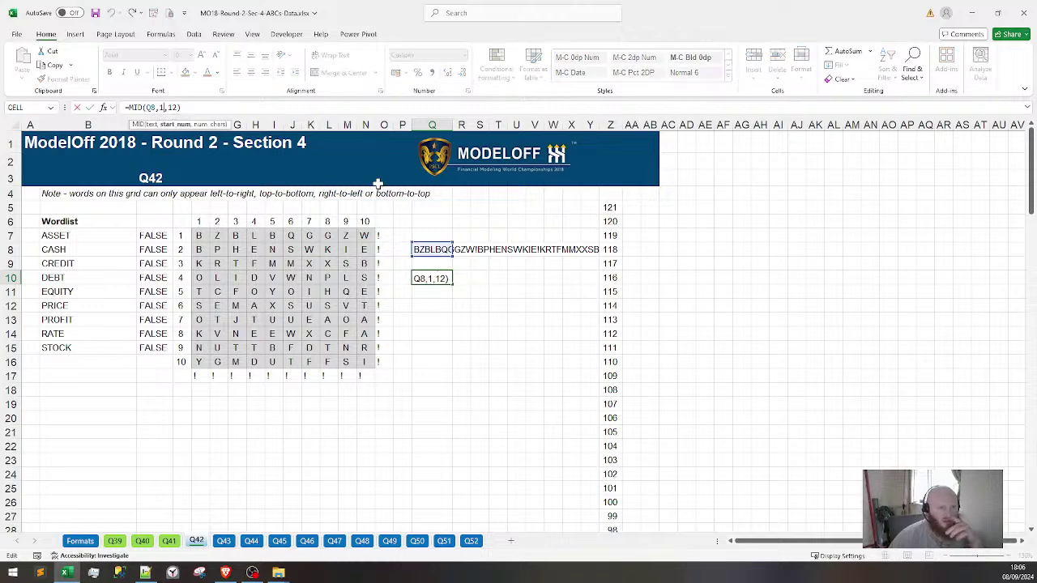
text(0)
key(Return)
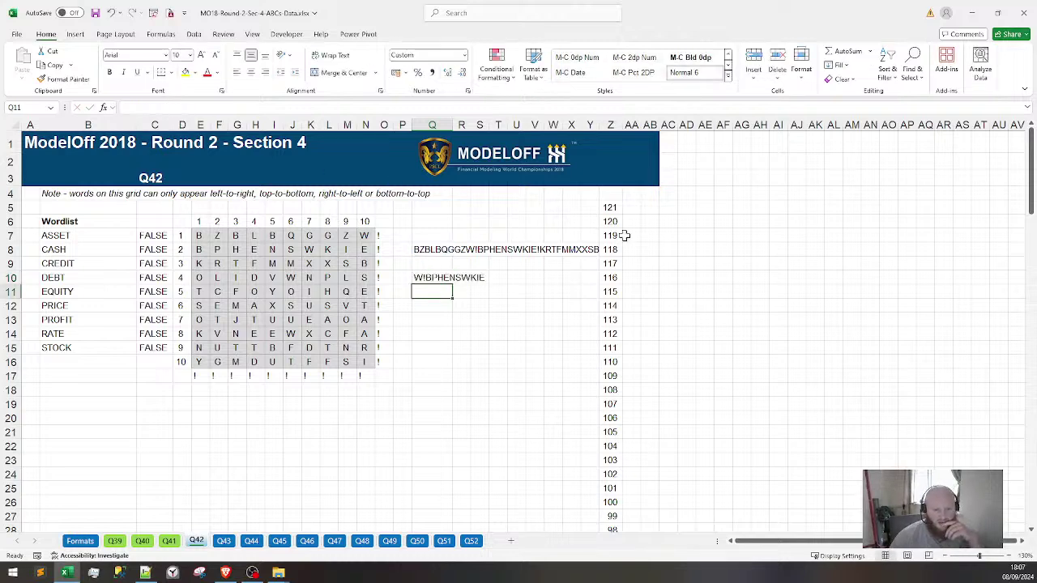
Link the start position in Q10 back to cell Z5, giving =MID(Q8,Z5,12)
key(Up)
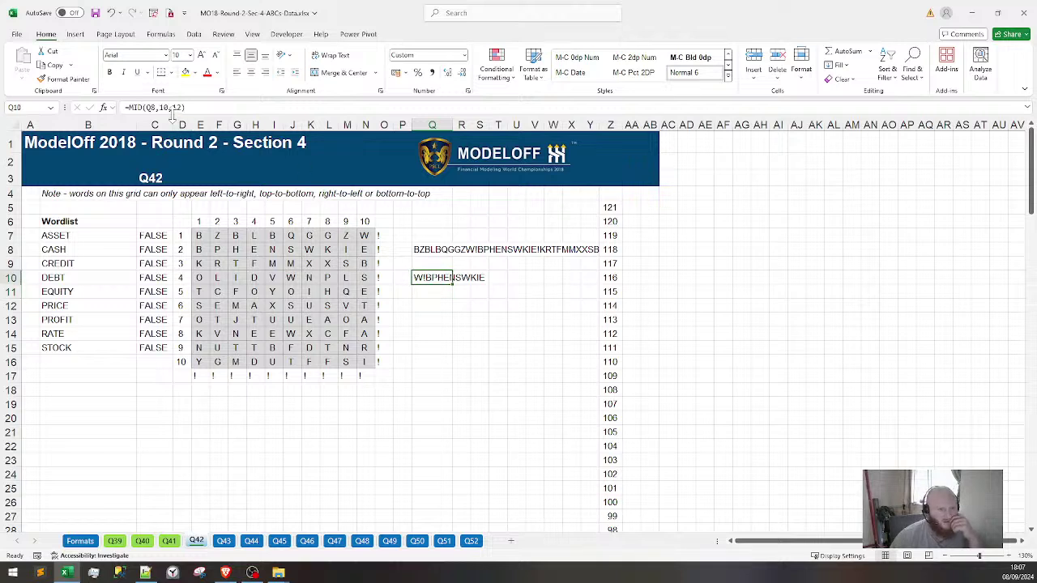
click(161, 107)
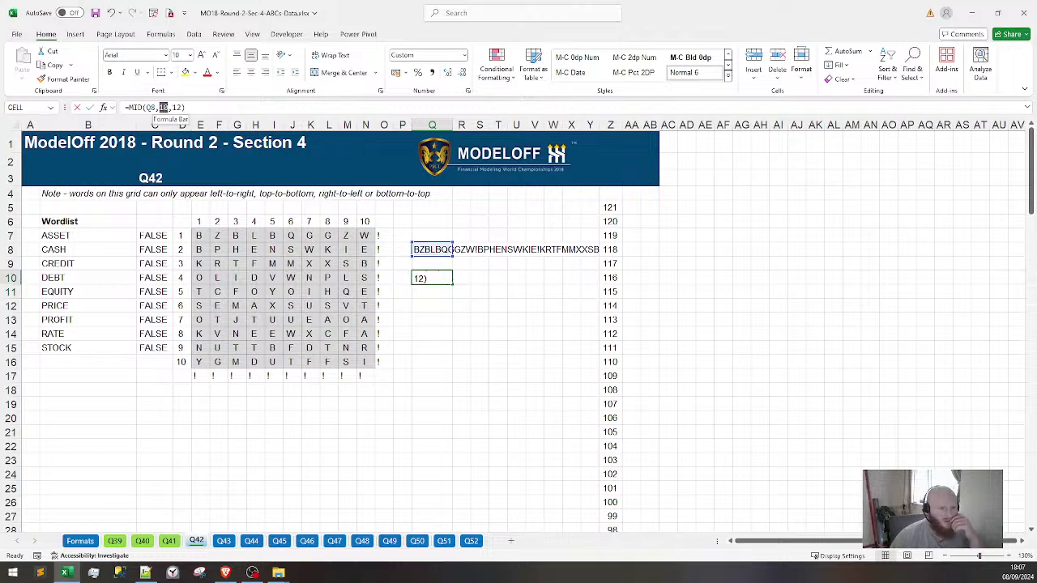
key(BackSpace)
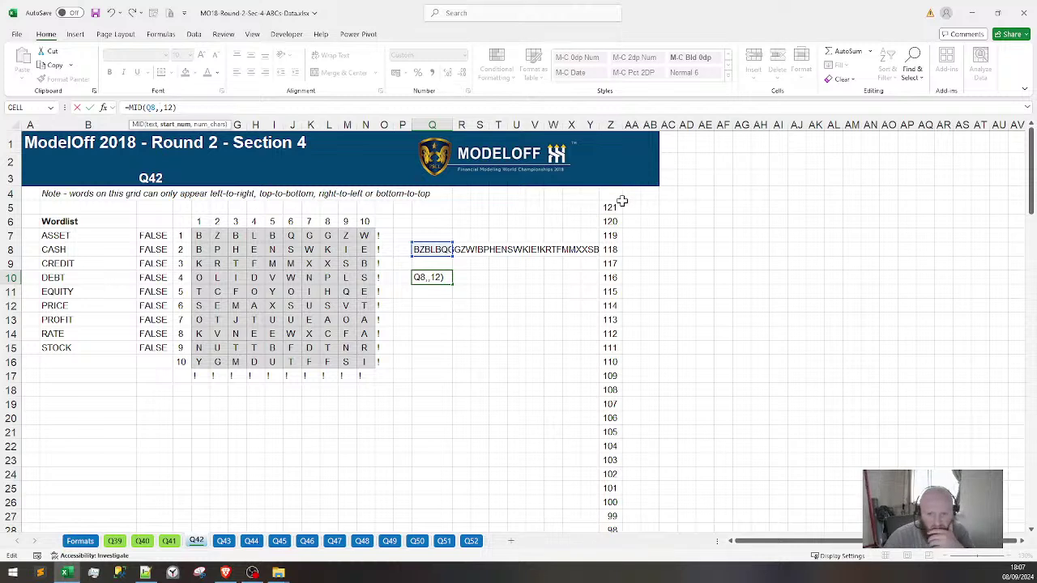
click(613, 207)
key(Return)
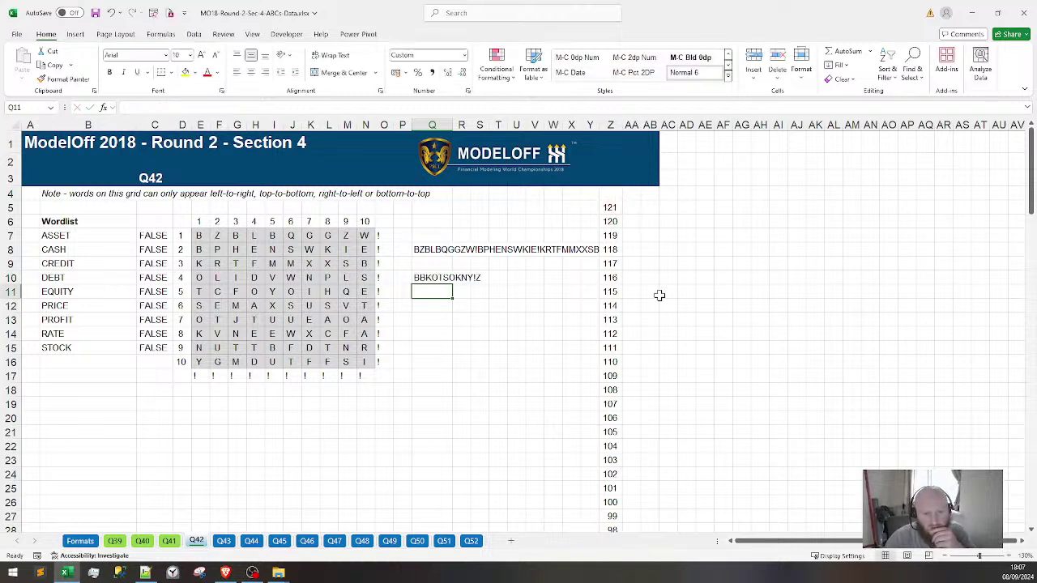
Replace the Z5 reference in Q10 with its countdown expression, giving =MID(Q8,(11*11-SEQUENCE(11*11)+1),12)
click(410, 277)
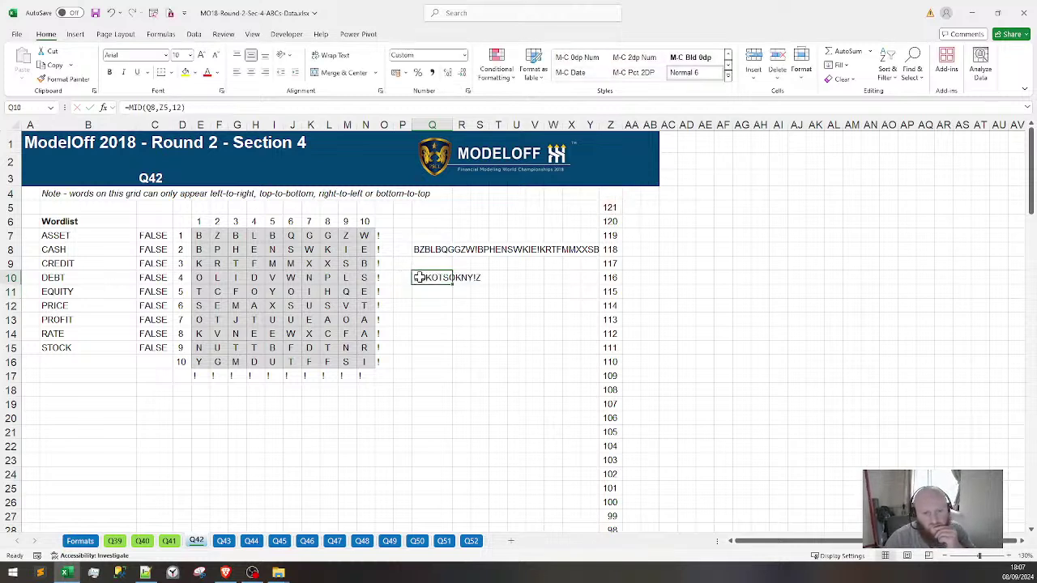
click(604, 212)
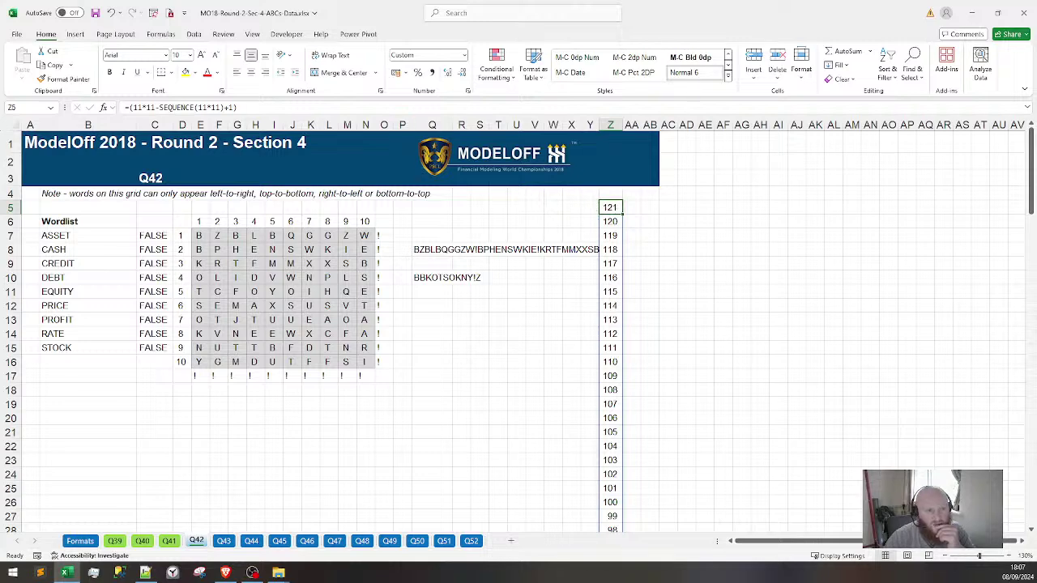
drag(236, 107, 125, 107)
key(Escape)
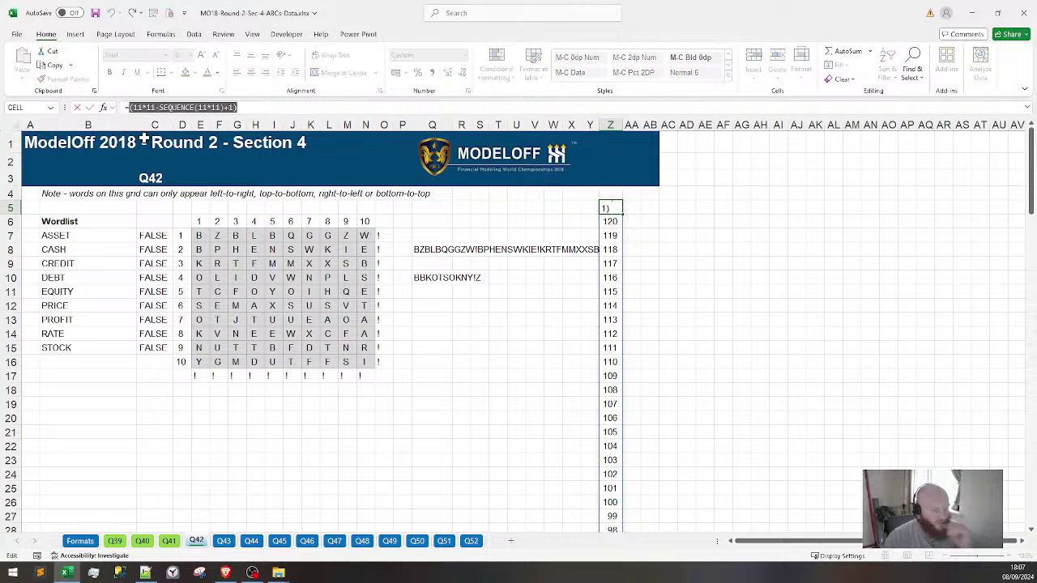
click(435, 277)
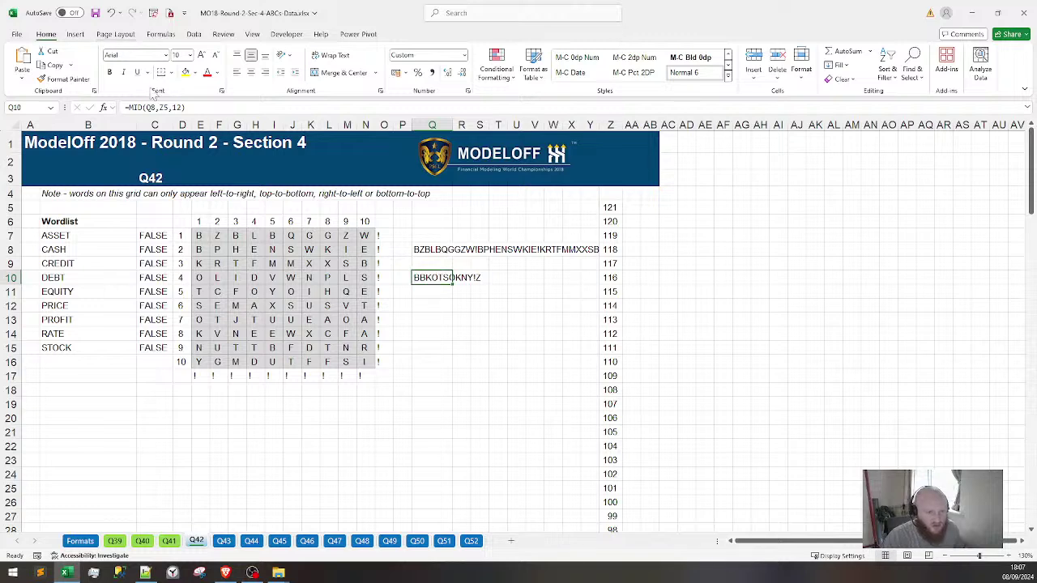
double_click(160, 107)
text((11*11-SEQUENCE(11*11)+1))
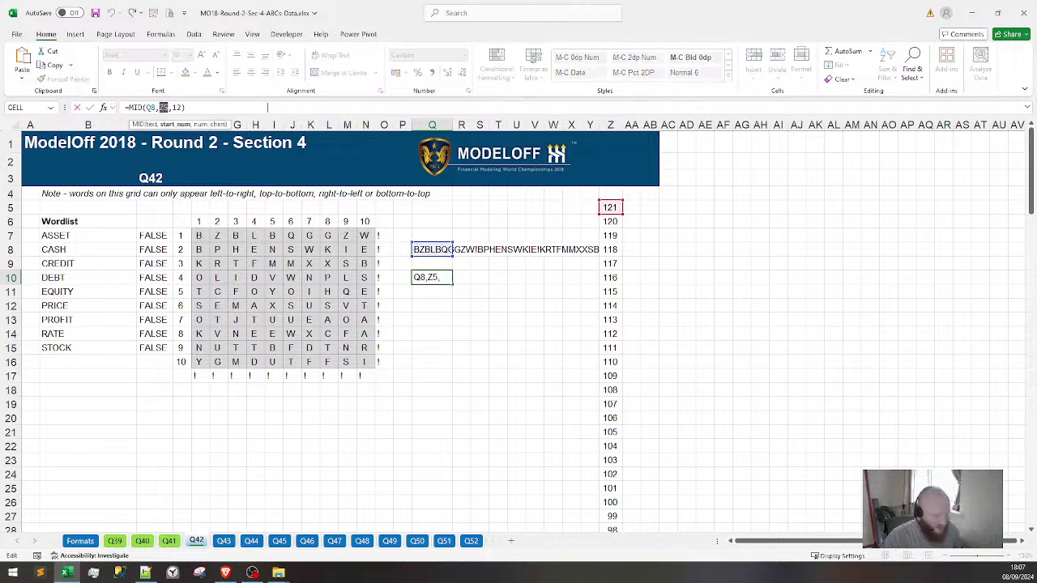
key(Return)
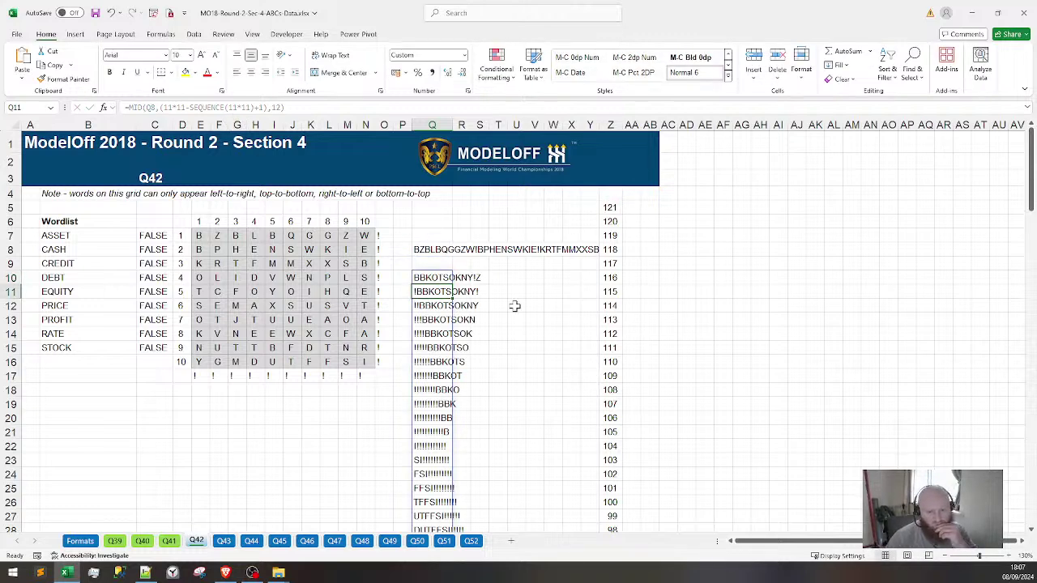
Set the number of characters in the Q10 formula to 1, giving =MID(Q8,(11*11-SEQUENCE(11*11)+1),1)
click(421, 277)
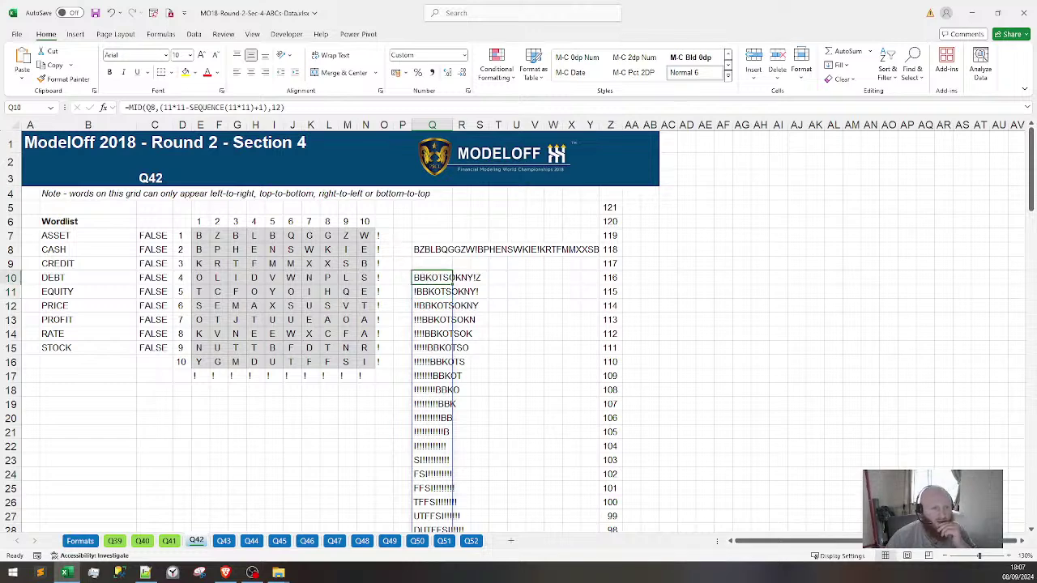
click(274, 107)
double_click(274, 107)
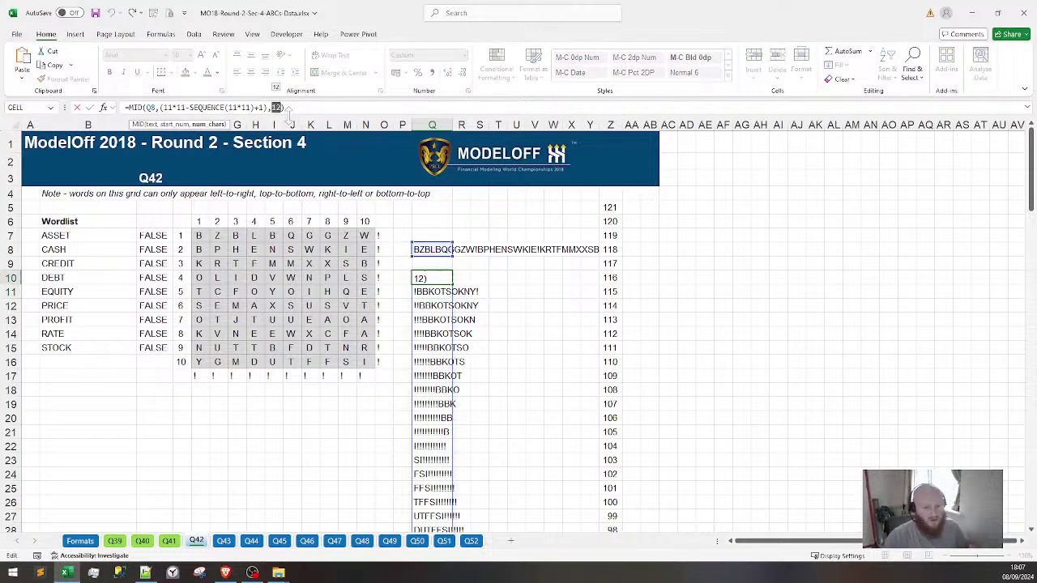
text(1)
key(Return)
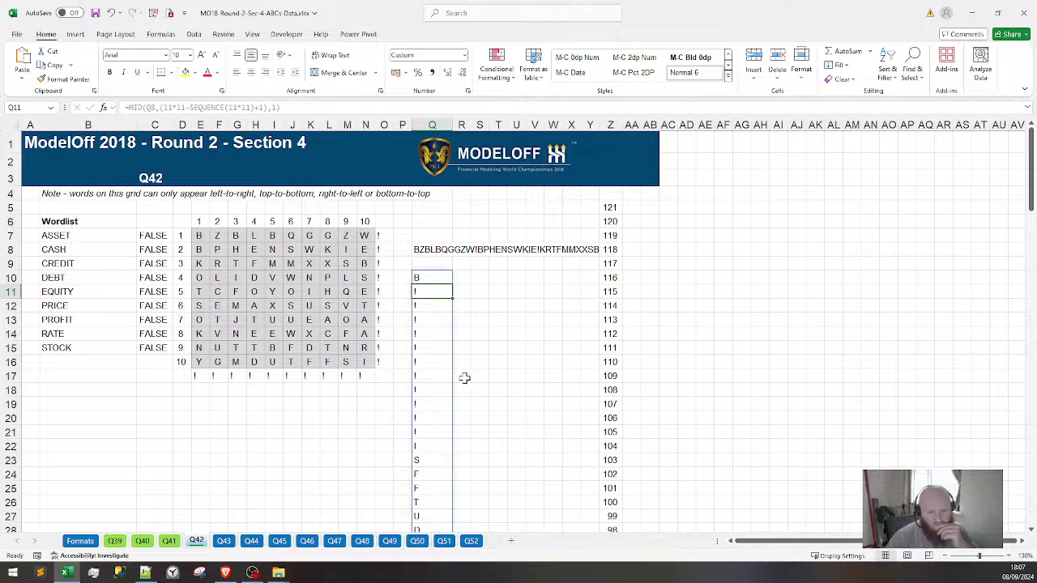
Check the length of the concatenated text by selecting backwards from its end in Notepad++, and return to Excel to review Q10 and Q8
click(429, 276)
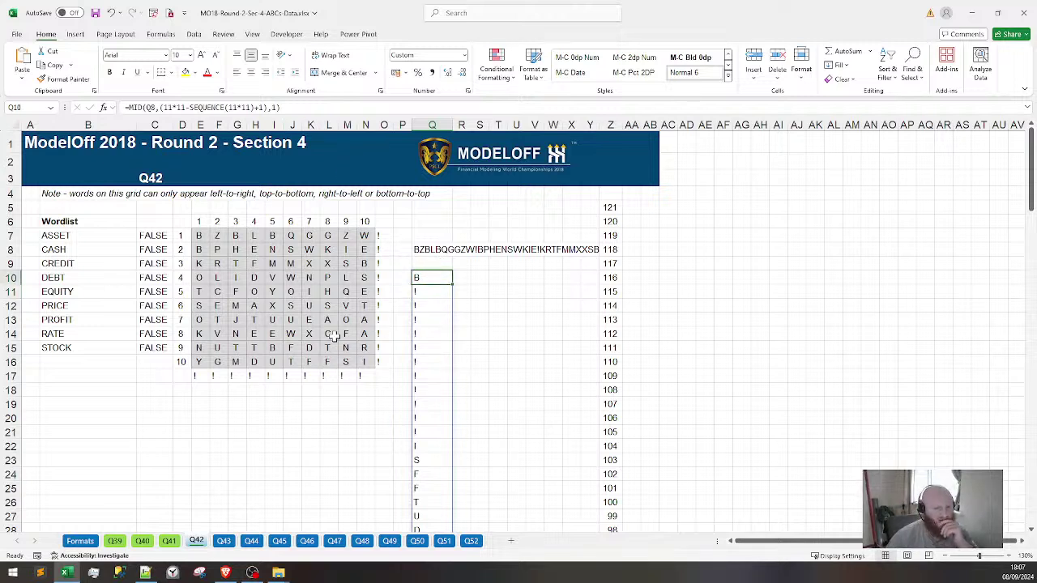
click(431, 252)
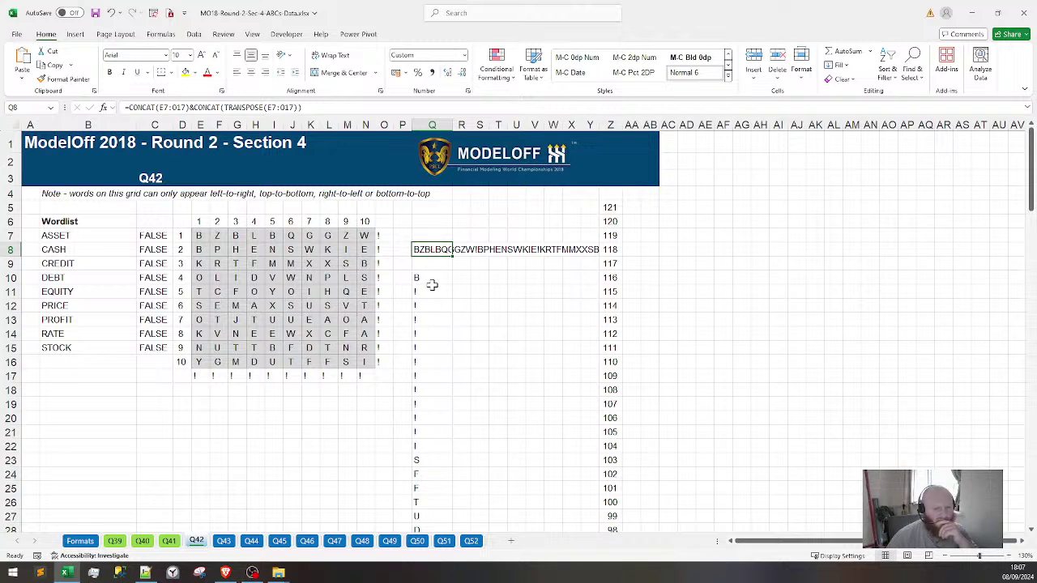
click(145, 573)
key(Left)
key(shift+Home)
key(shift+Home)
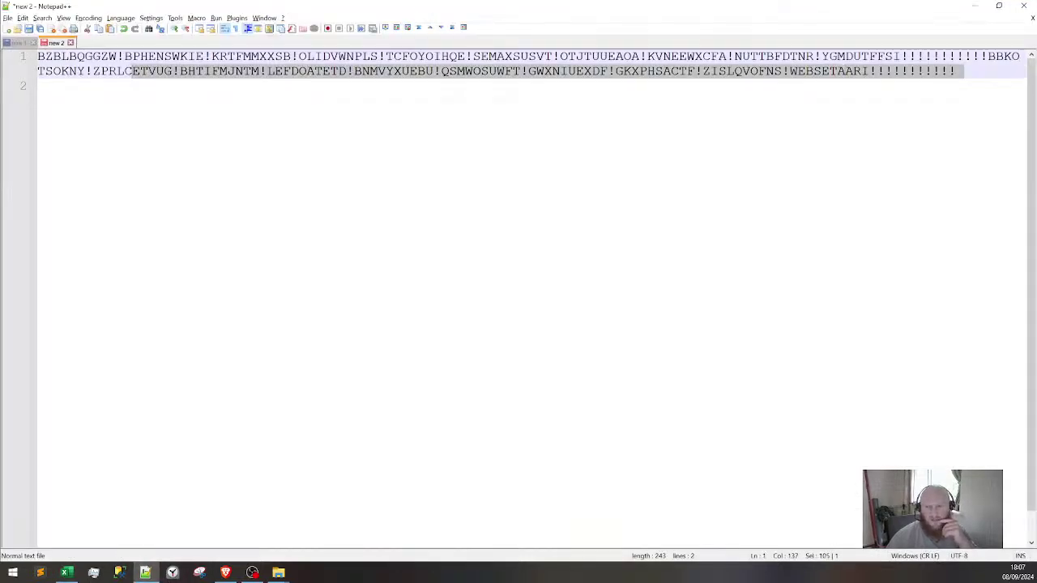
click(984, 11)
click(435, 280)
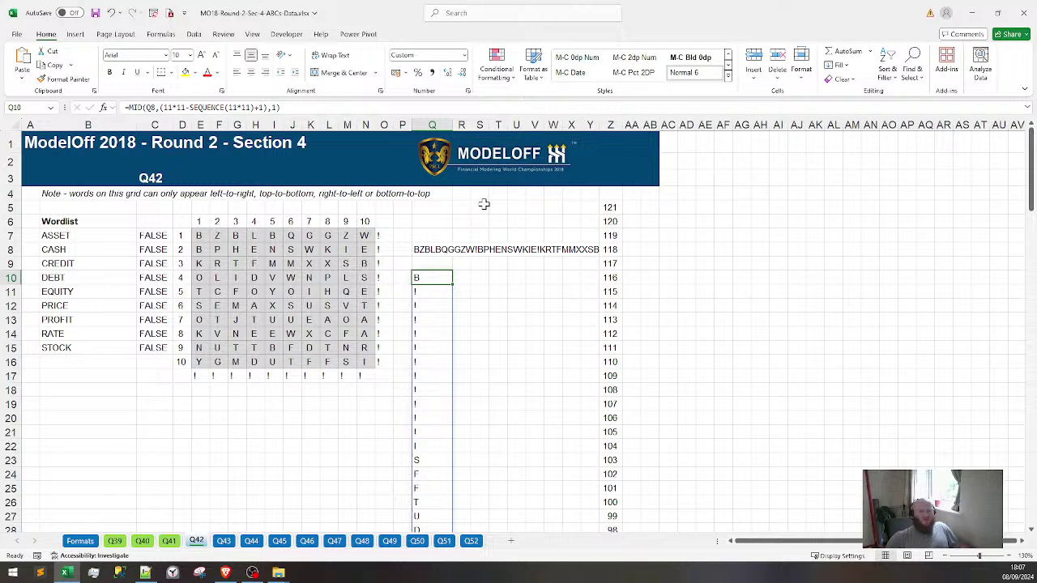
click(437, 250)
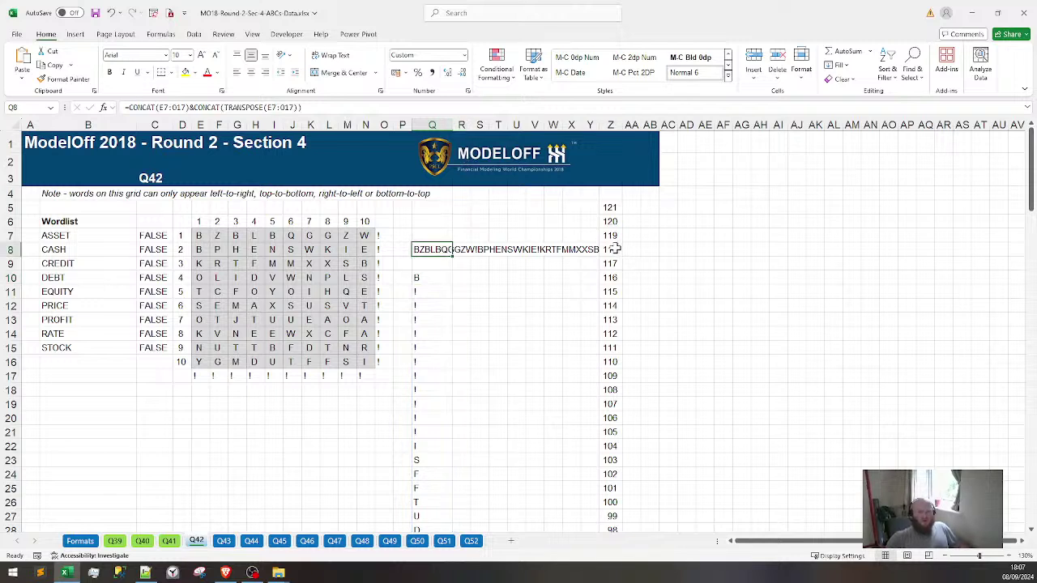
Delete the helper countdown sequence that starts in Z5
click(611, 207)
key(ctrl+shift+Down)
key(Delete)
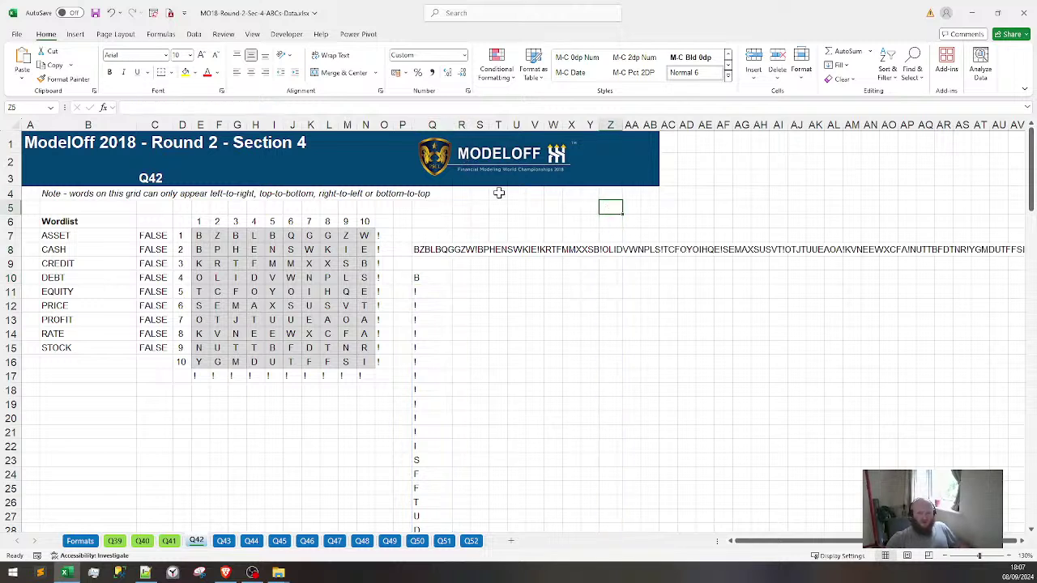
Examine the full length of the concatenated text in Q8 and the start position calculation in the Q10 formula
scroll(1025, 546, right, 10)
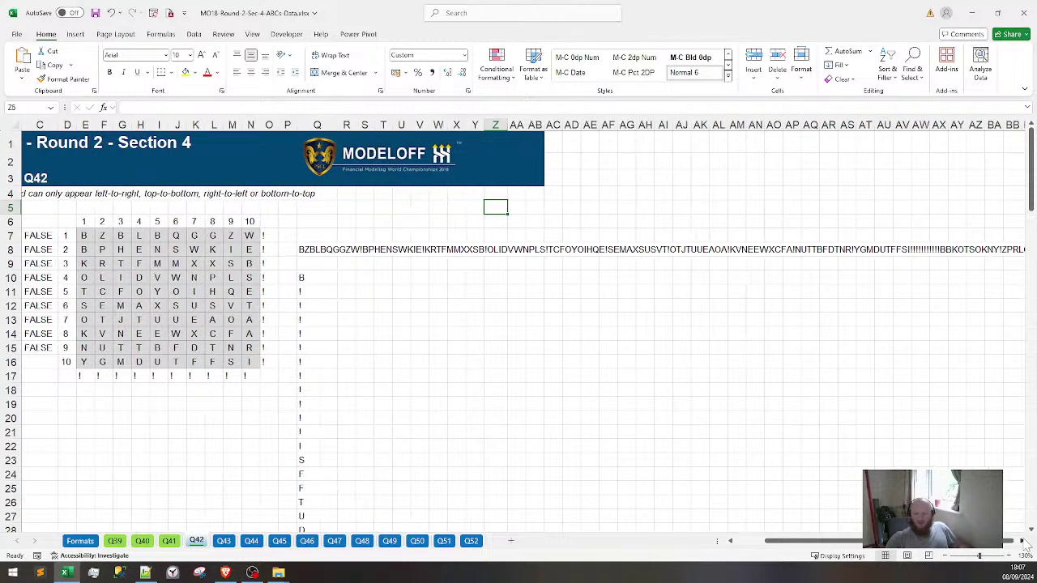
scroll(1024, 544, right, 10)
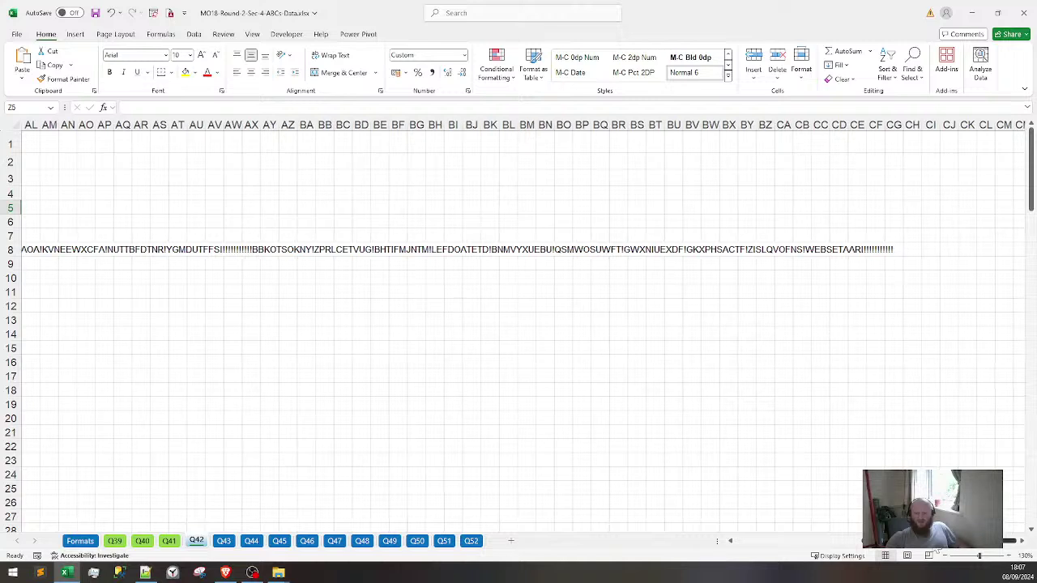
key(ctrl+BackSpace)
click(429, 280)
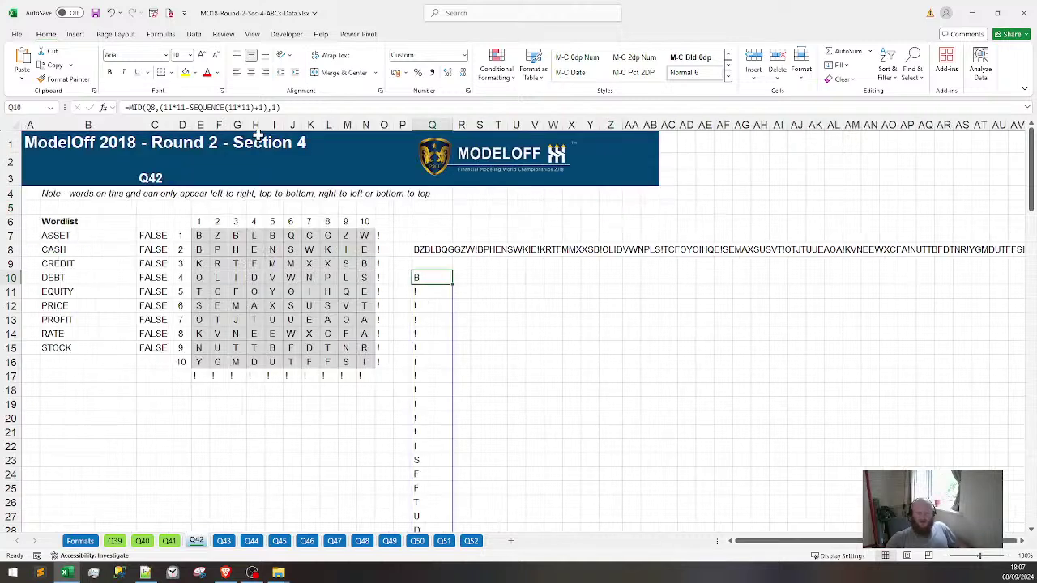
key(F2)
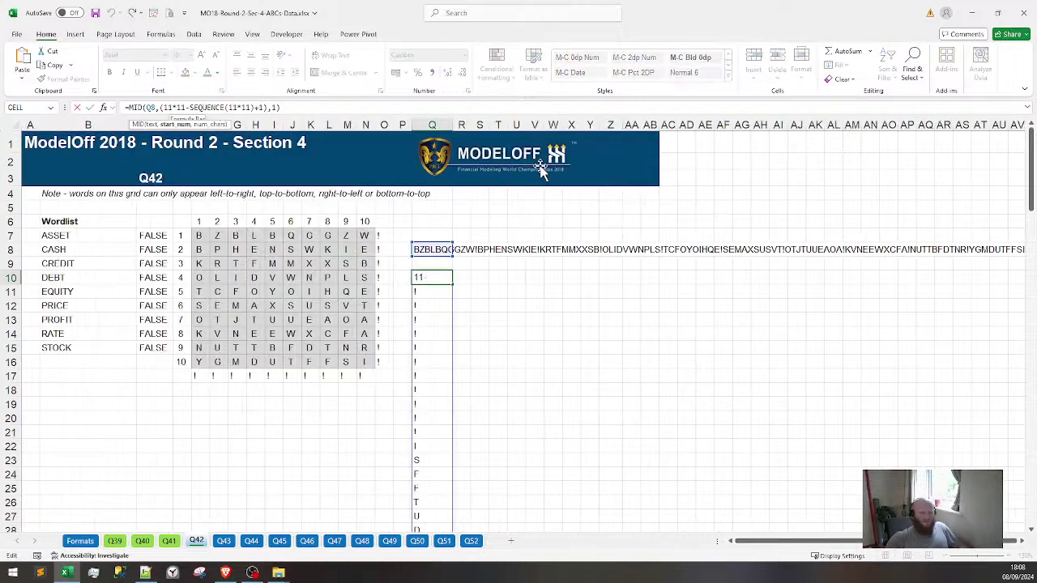
key(Return)
key(Up)
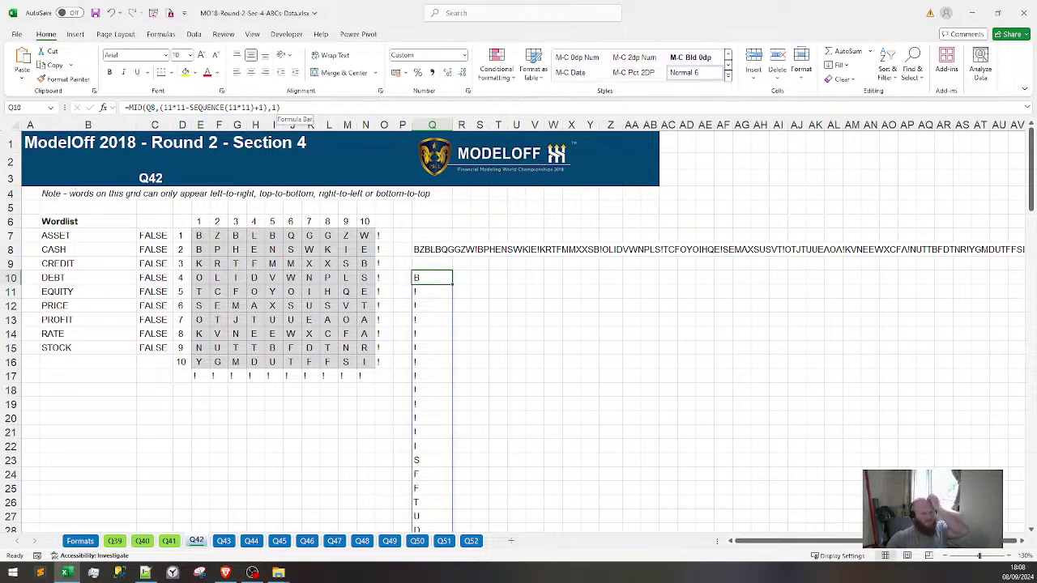
key(F2)
key(Return)
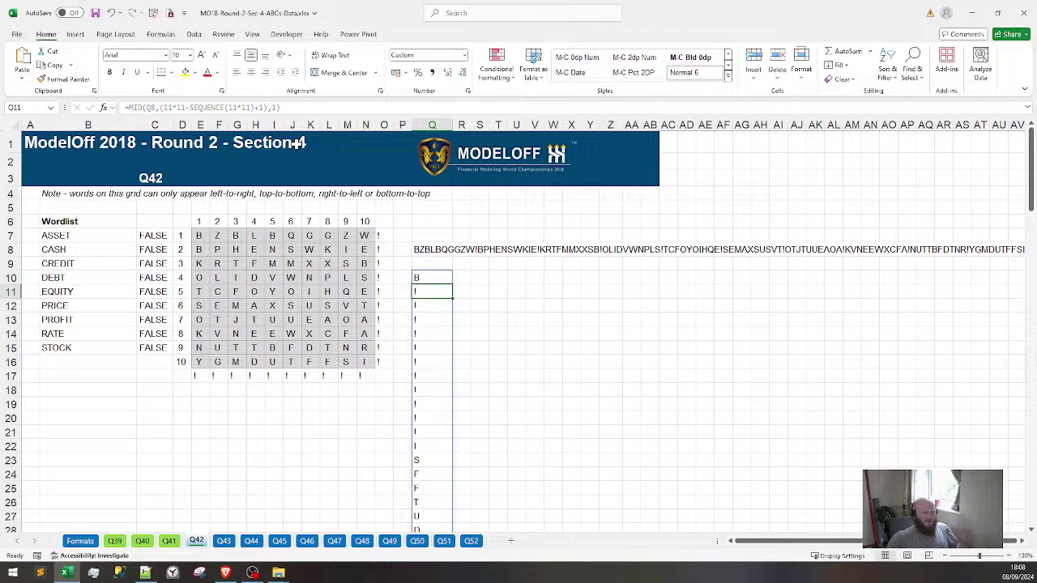
click(476, 278)
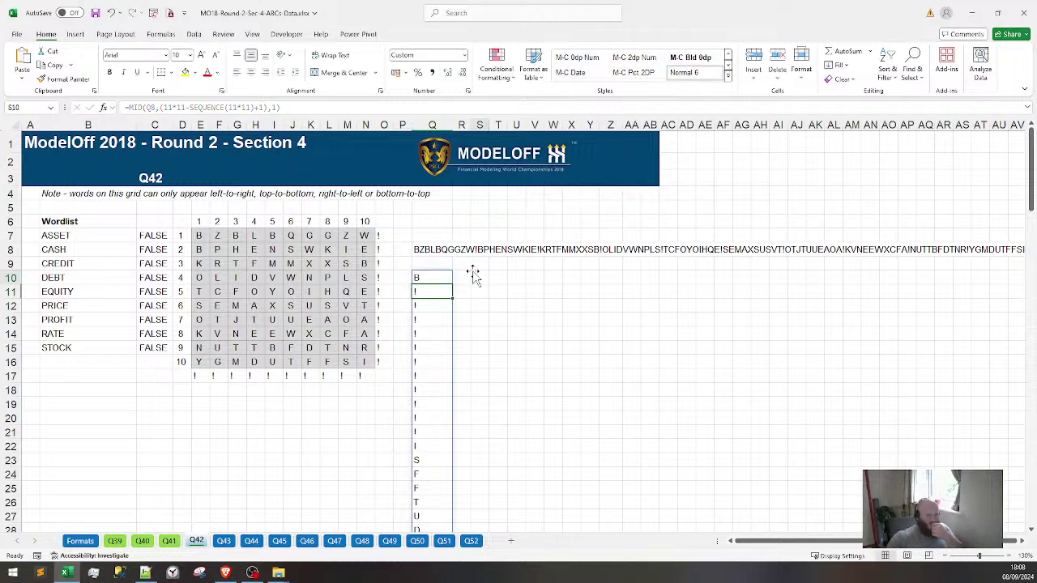
click(431, 278)
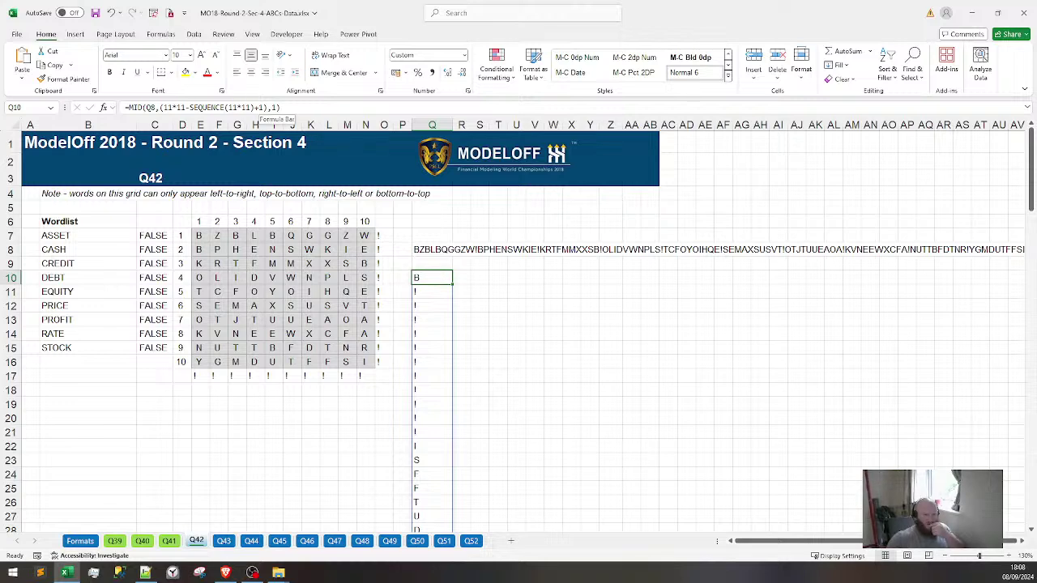
Remove the +1 from the Q10 formula, giving =MID(Q8,(11*11-SEQUENCE(11*11)),1), and check the end of its spilled results
click(257, 107)
key(BackSpace)
key(BackSpace)
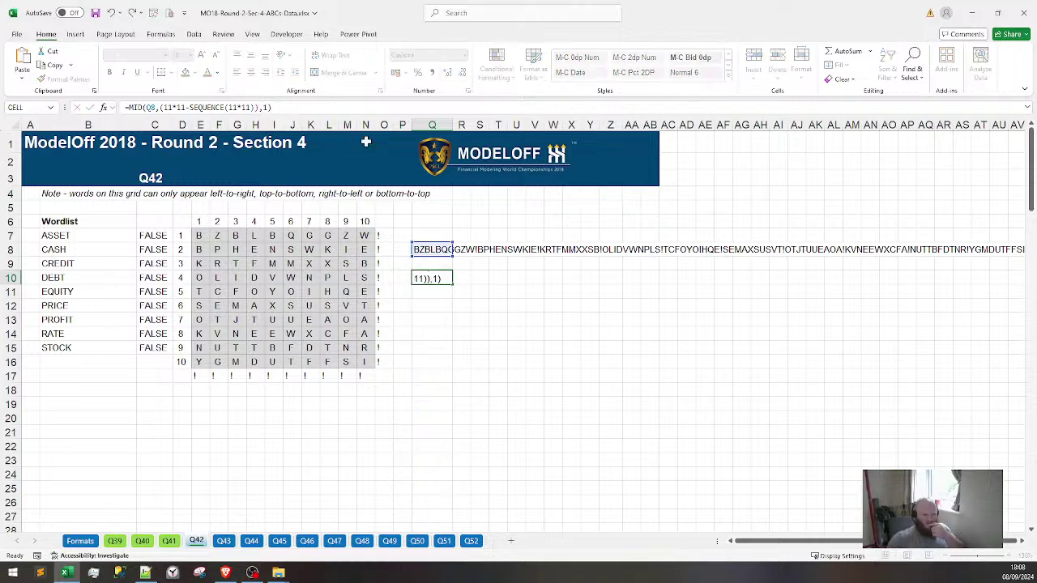
key(Return)
scroll(1030, 223, down, 1)
scroll(981, 273, down, 8)
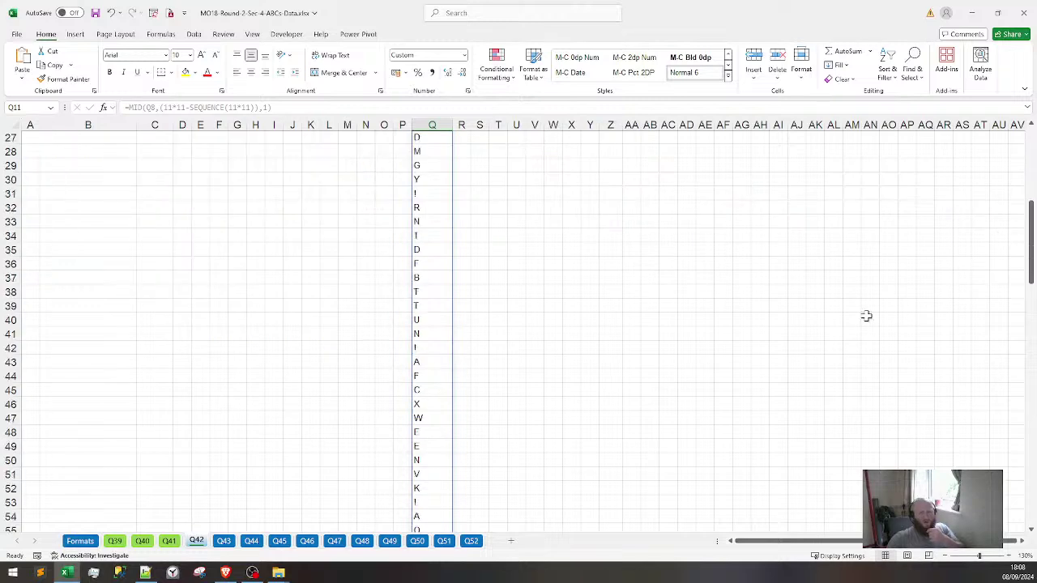
click(437, 364)
key(ctrl+Down)
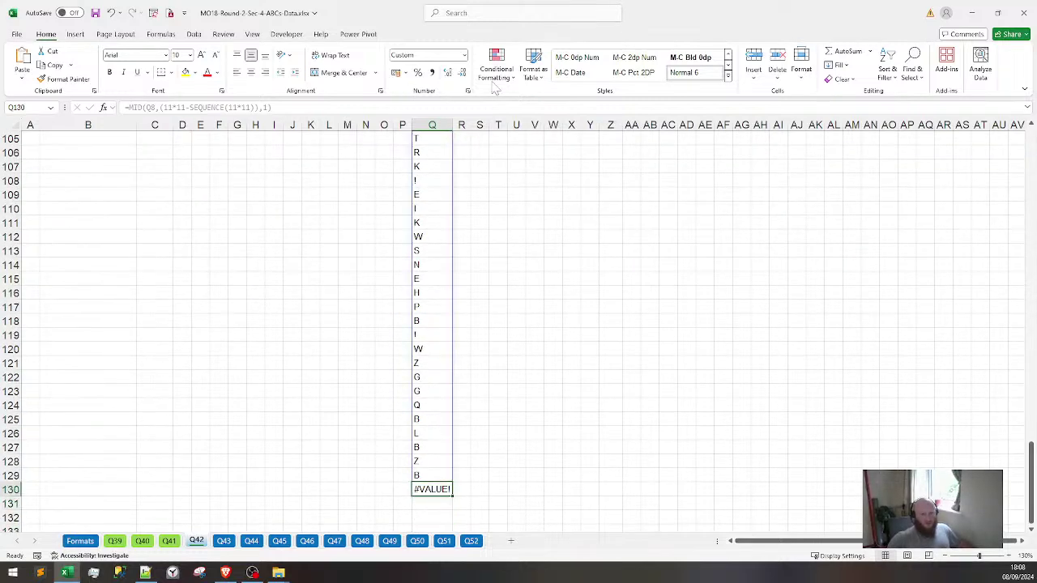
Try to clear Q130, the last cell of the spilled results
key(BackSpace)
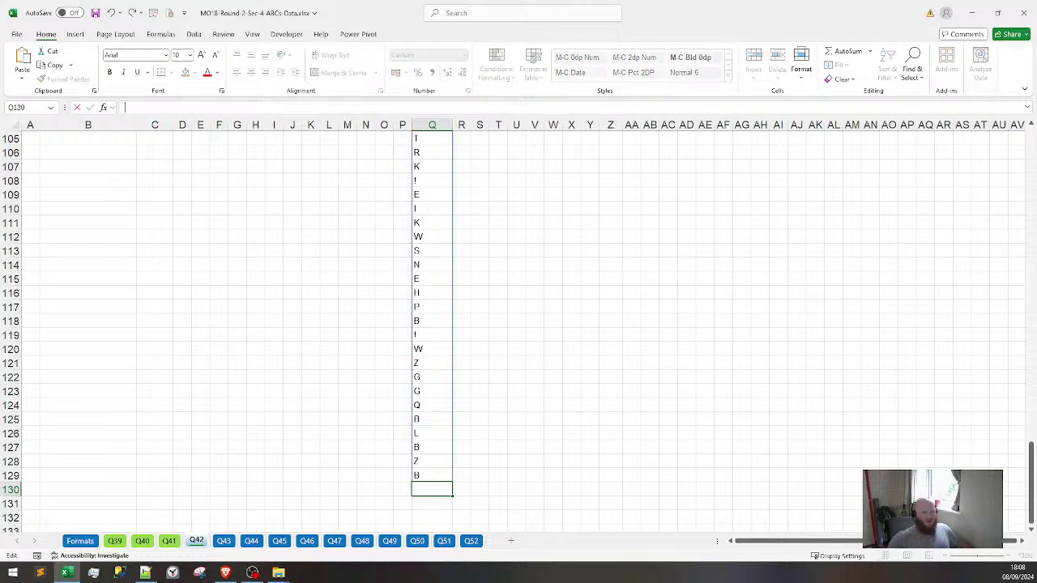
key(Return)
scroll(490, 295, up, 20)
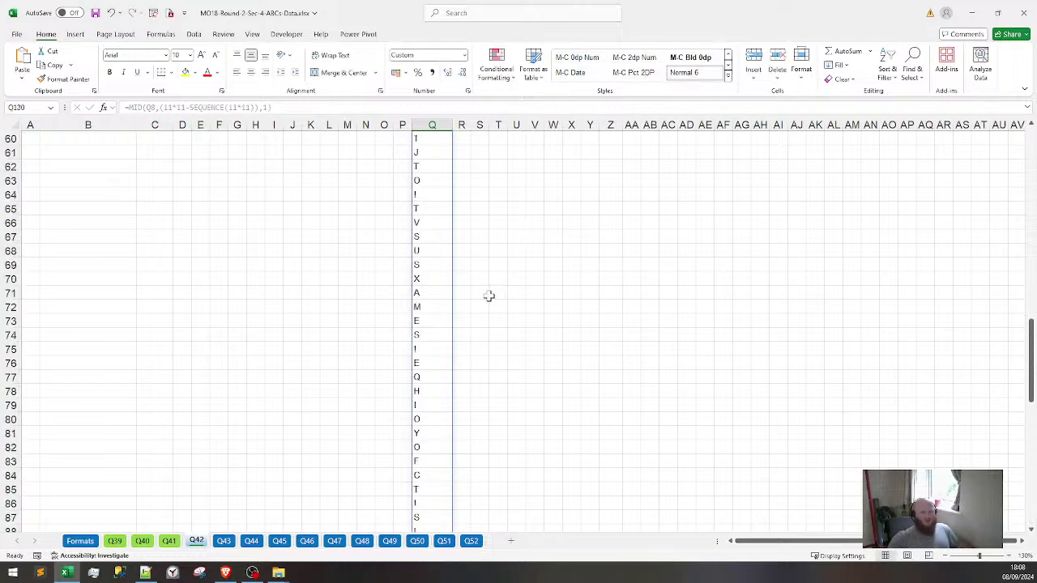
scroll(488, 294, up, 5)
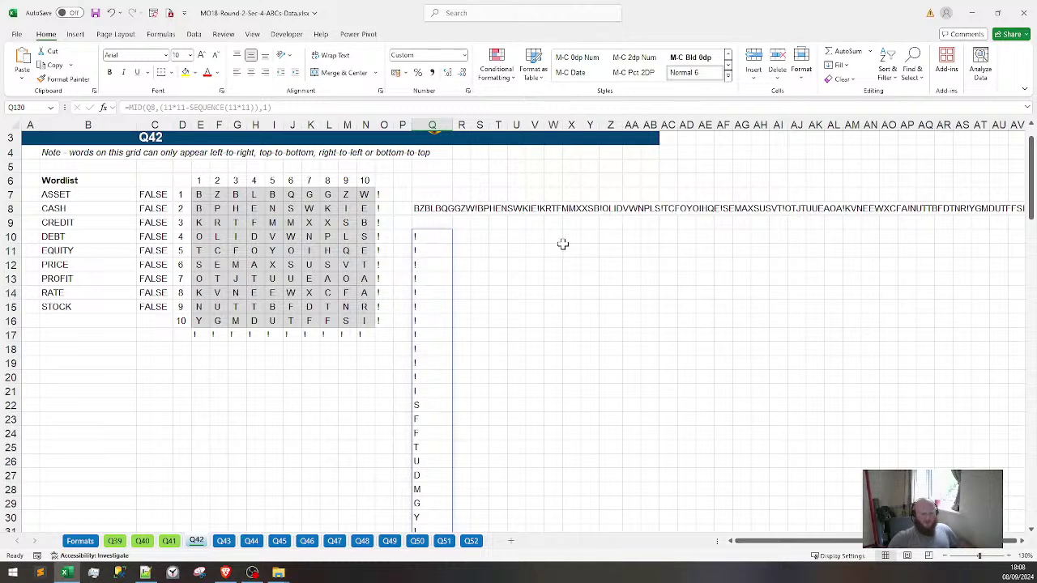
Calculate =11*11 in the spare cell X11, and clear that cell
click(569, 250)
text(=)
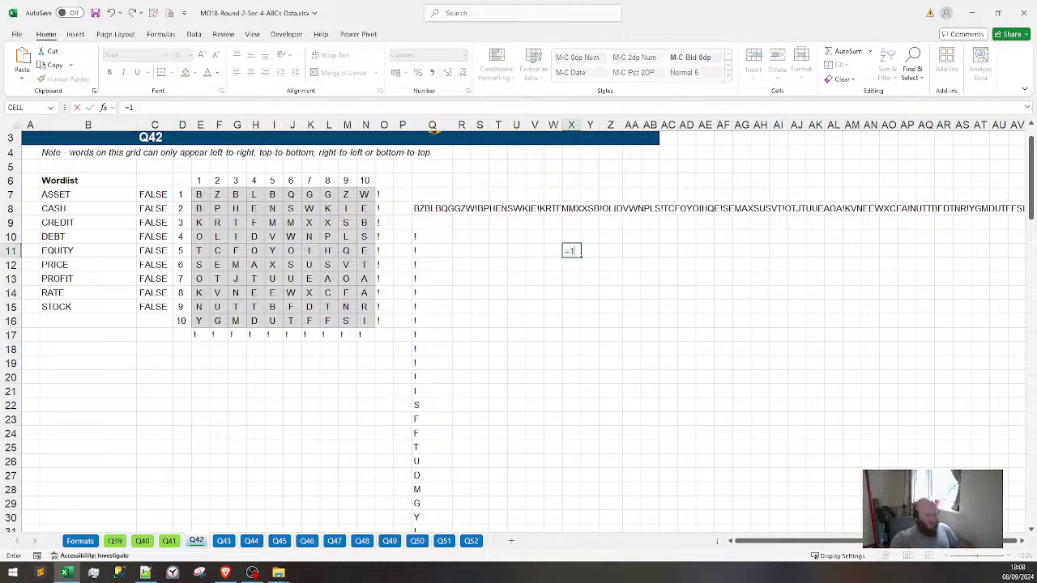
text(11*11)
key(Return)
click(567, 250)
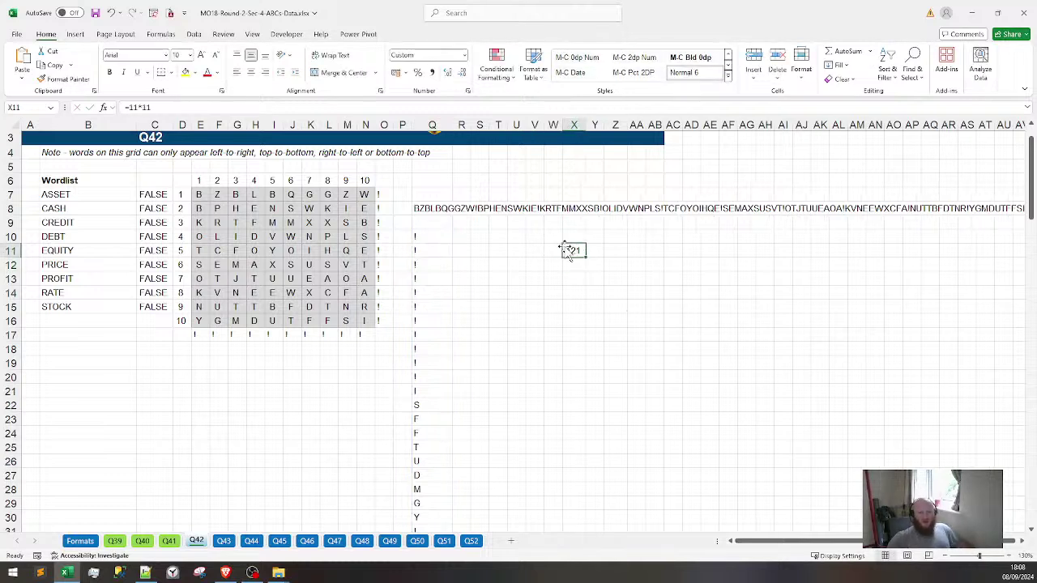
key(Delete)
Shorten the sequence in Q10 by one, giving =MID(Q8,(11*11-SEQUENCE((11*11)-1)),1)
click(422, 236)
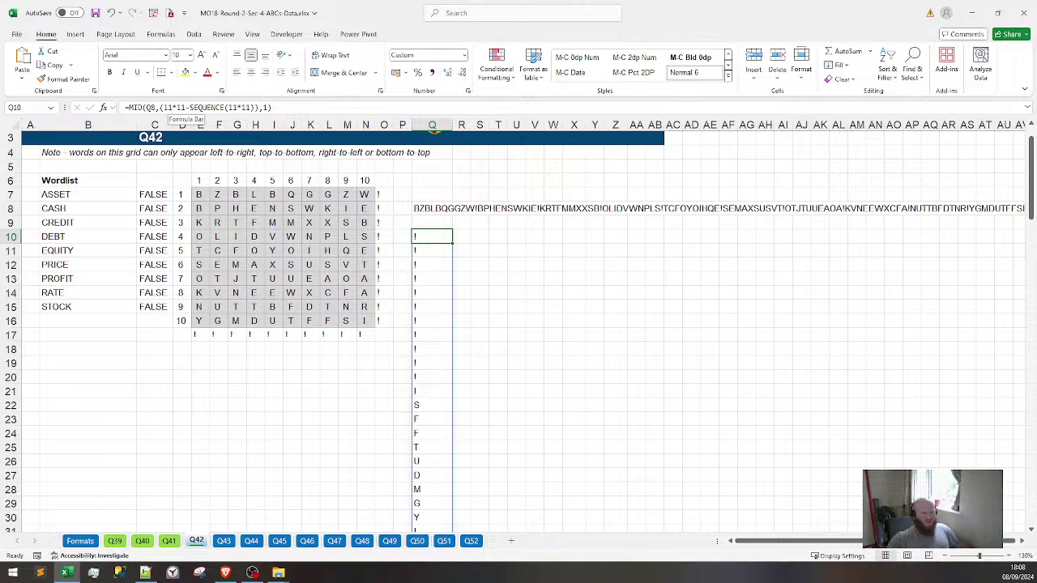
click(236, 107)
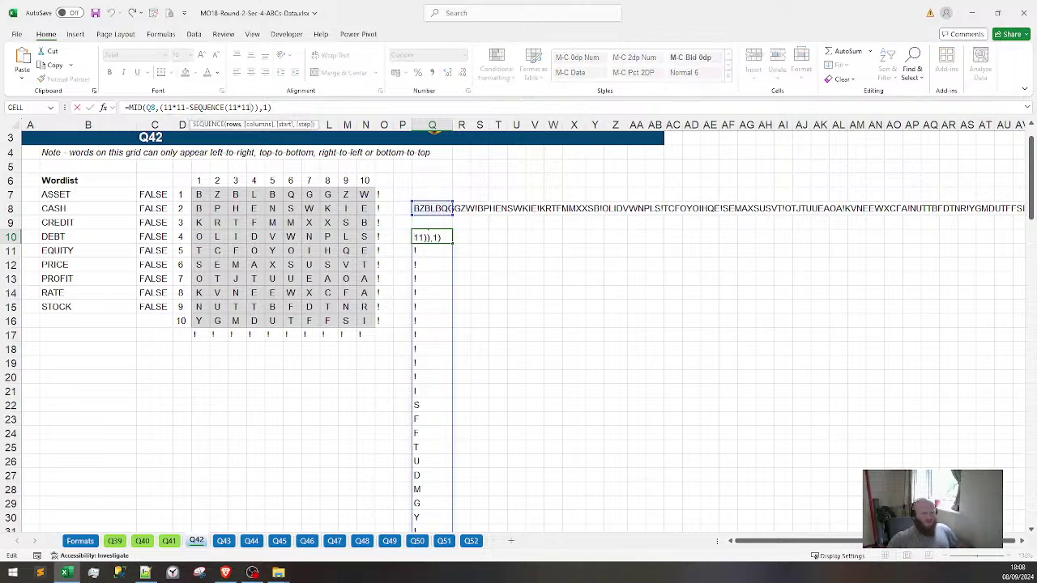
text())
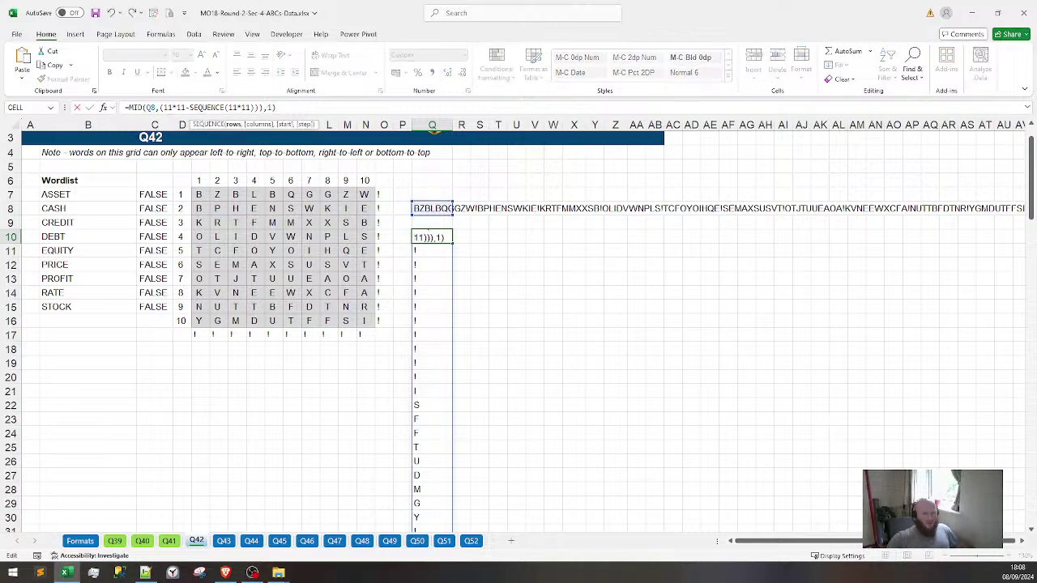
key(Left)
key(Left)
text(()
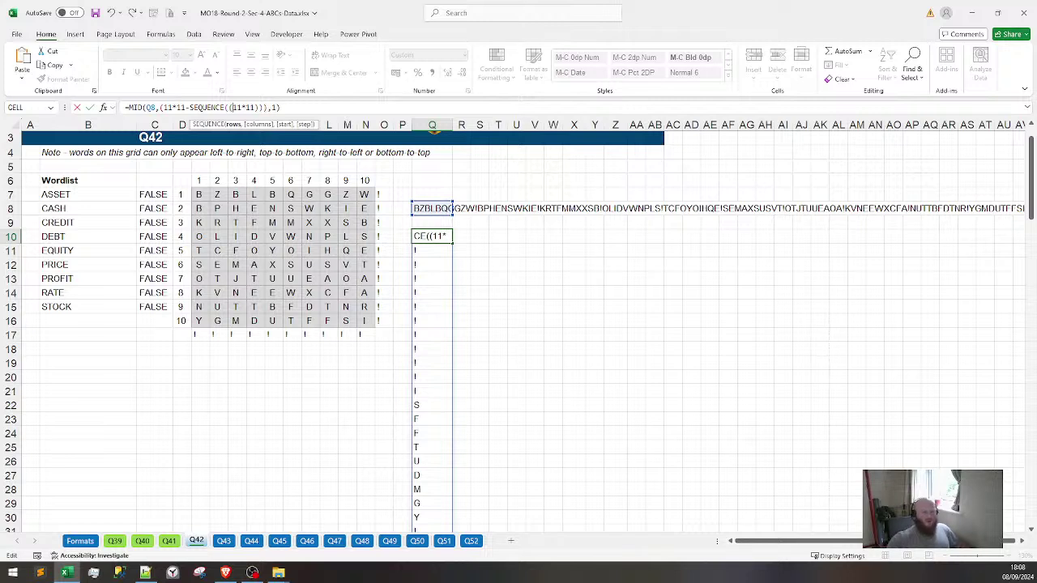
click(254, 107)
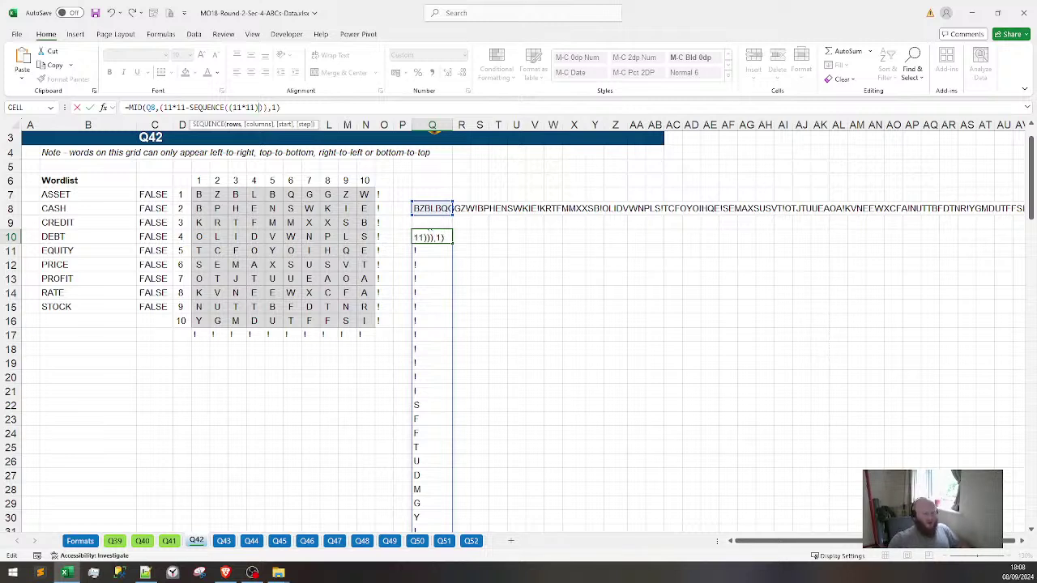
text(-1)
key(Return)
Check the last cell and the number of characters in the Q10 spill, and compare with the grid's empty corner cell O17
scroll(429, 378, down, 1)
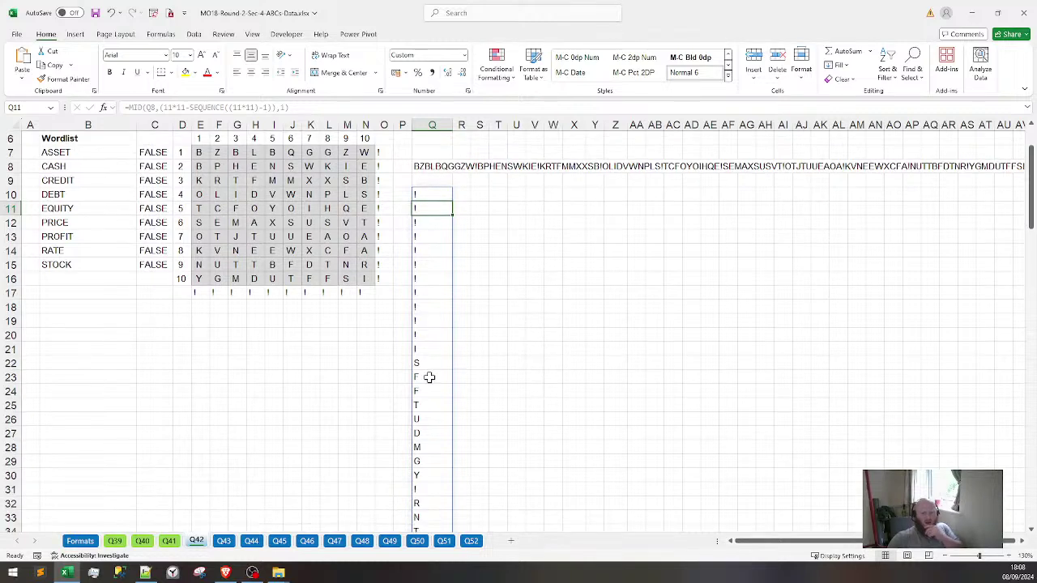
scroll(430, 378, down, 20)
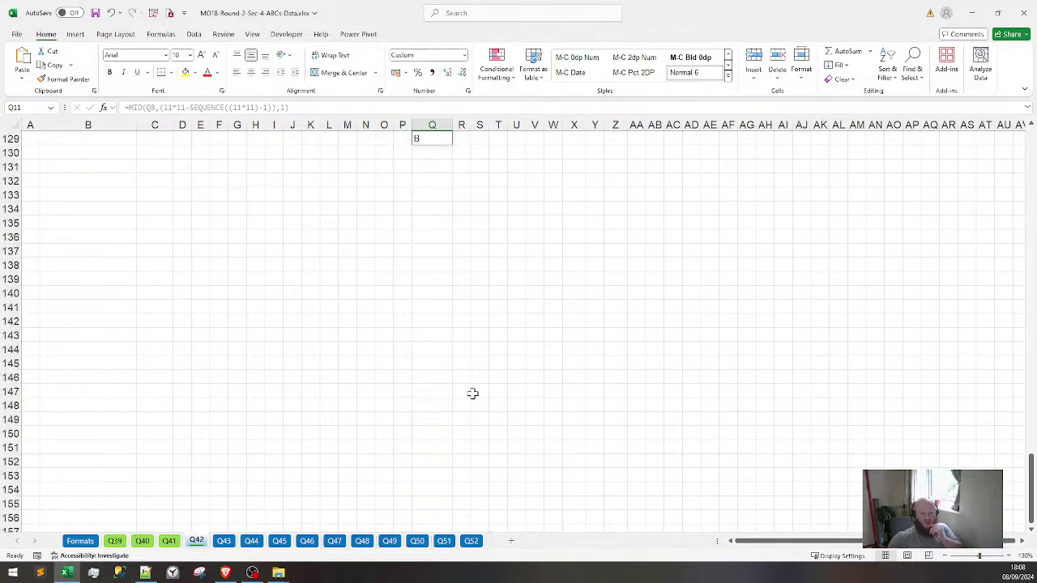
scroll(473, 394, up, 8)
click(432, 475)
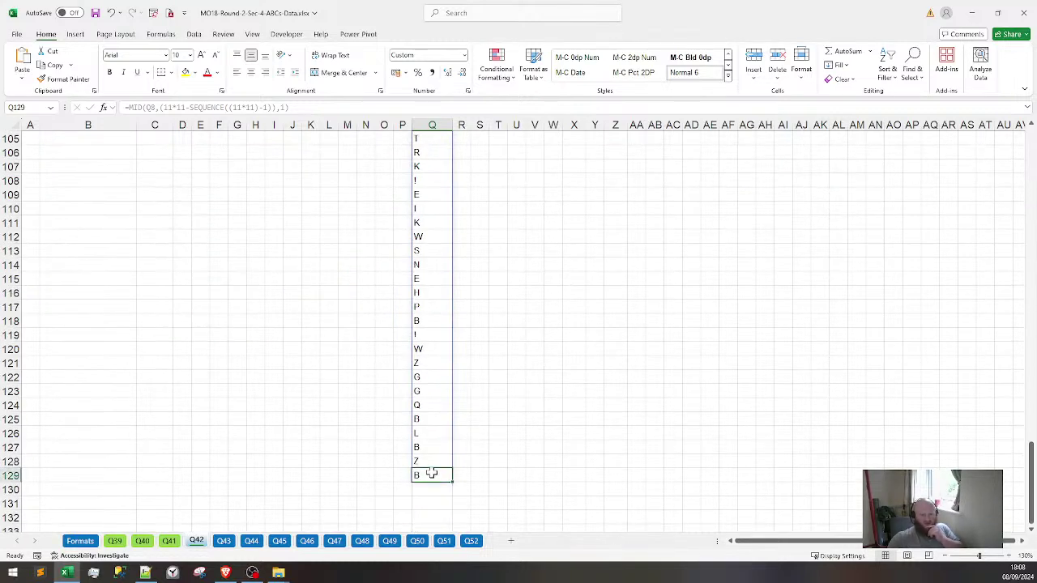
key(ctrl+shift+Up)
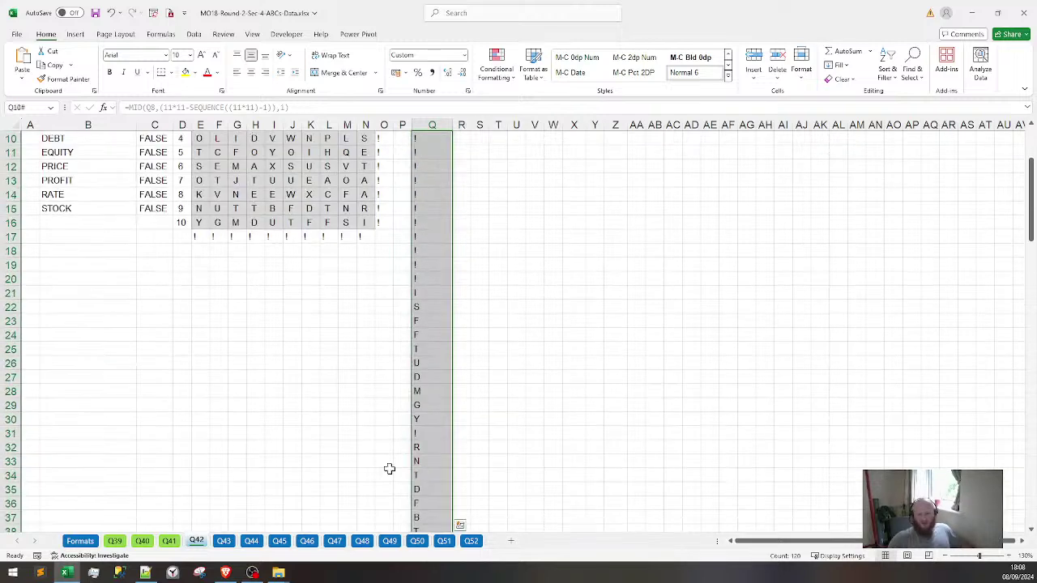
scroll(555, 352, up, 3)
click(330, 429)
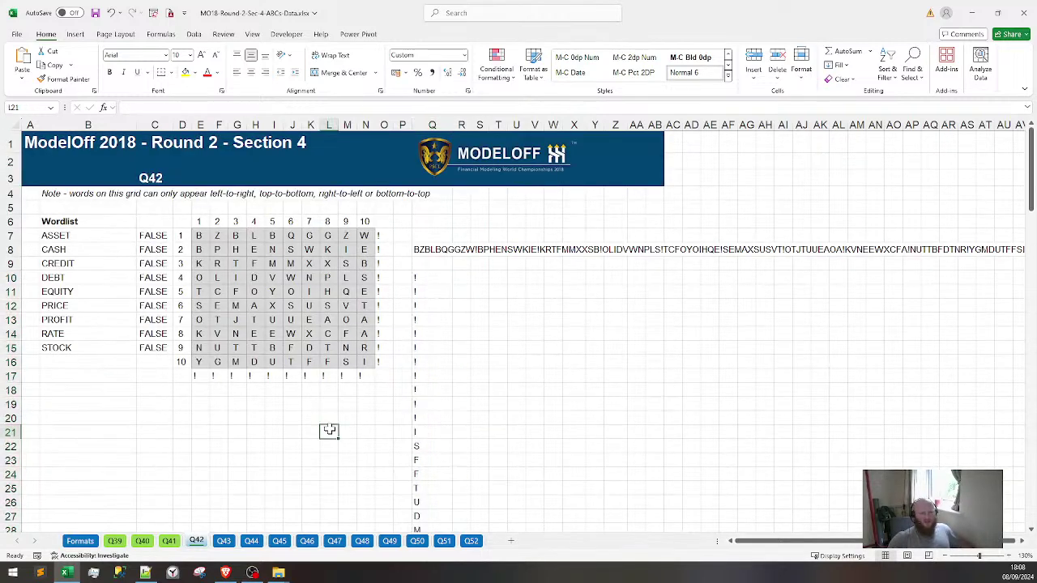
click(383, 377)
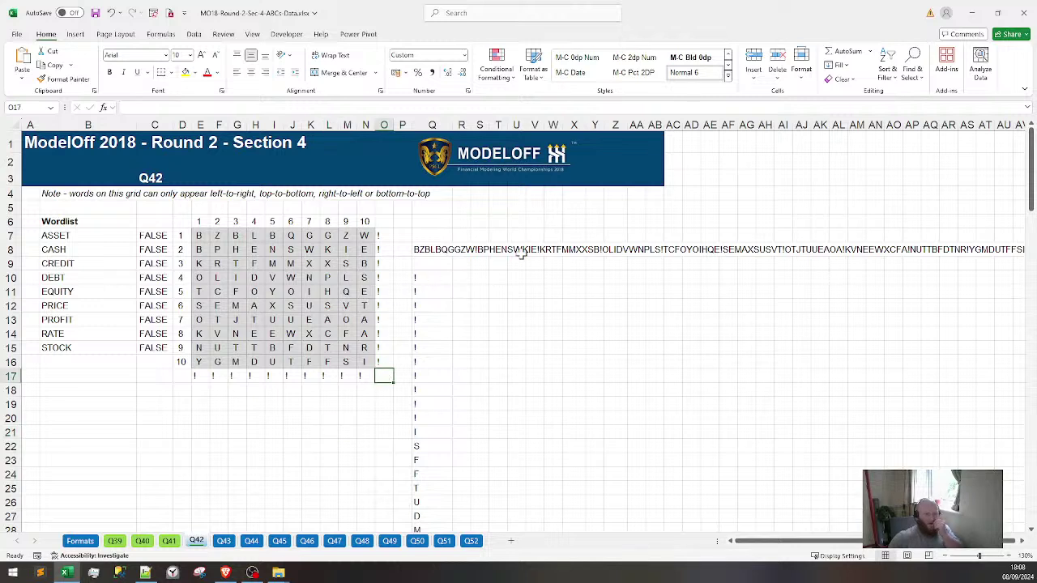
Wrap the Q10 formula in CONCAT, giving =CONCAT(MID(Q8,(11*11-SEQUENCE((11*11)-1)),1))
click(431, 279)
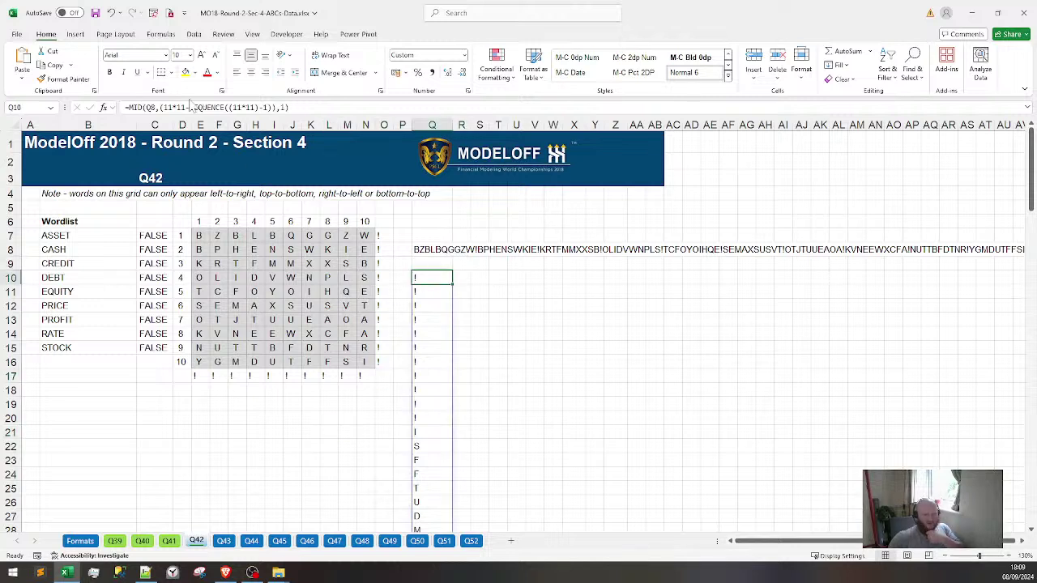
key(F2)
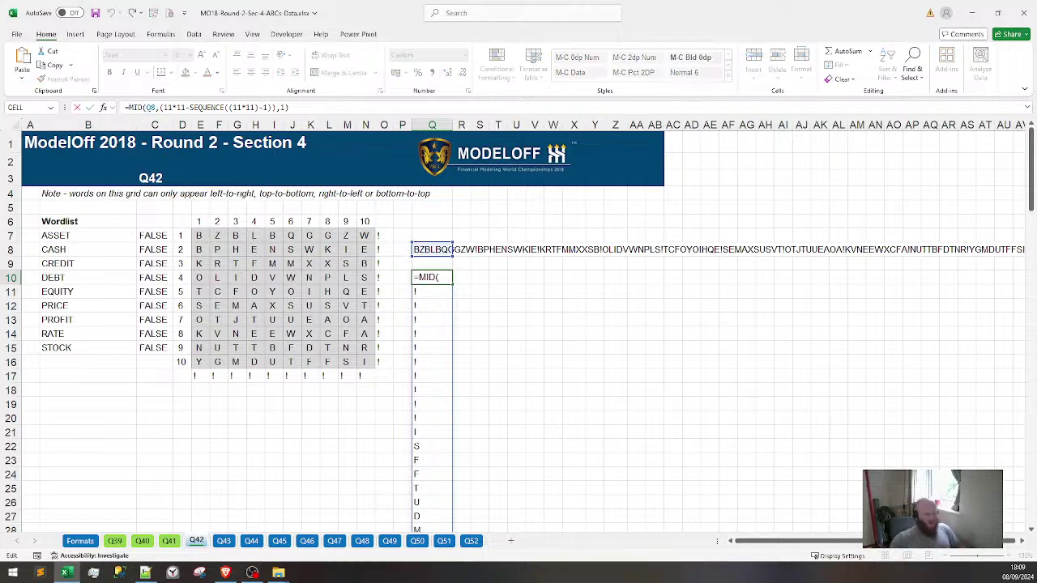
text(concat()
key(End)
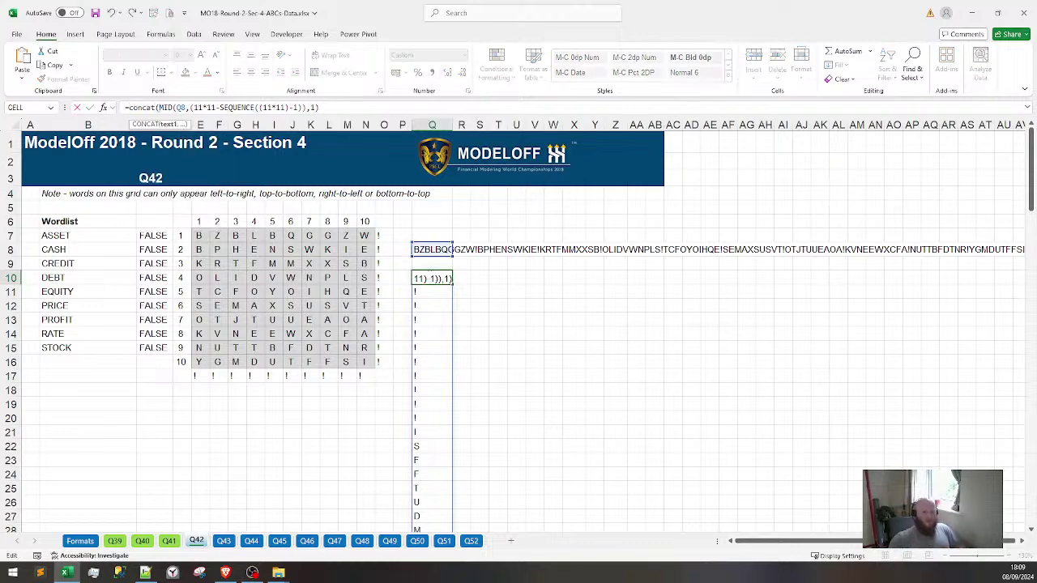
text())
key(Return)
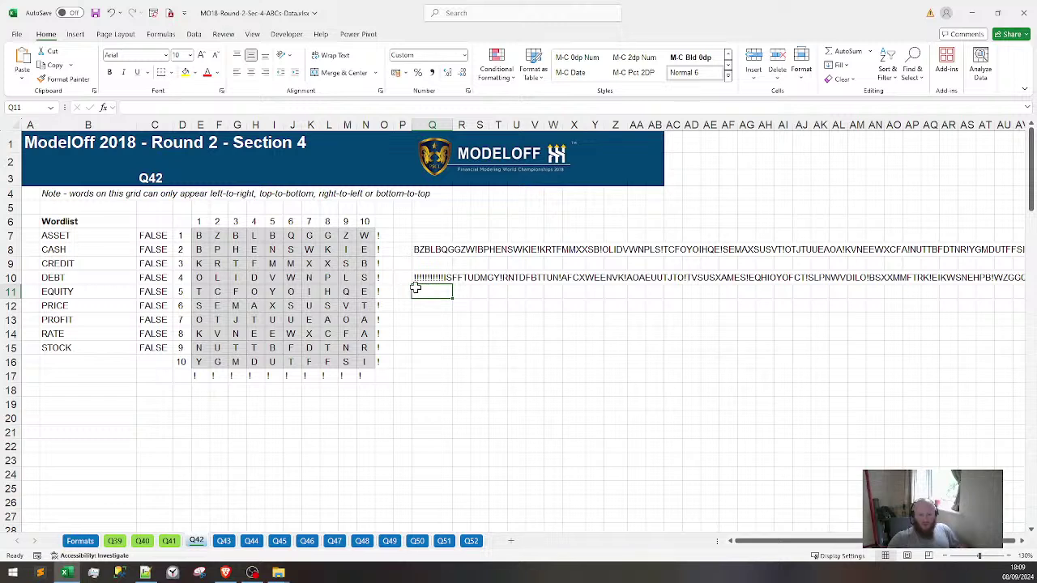
Preview the result of the CONCAT expression in Q10, and view the word search formula in C7
click(429, 277)
drag(328, 108, 133, 108)
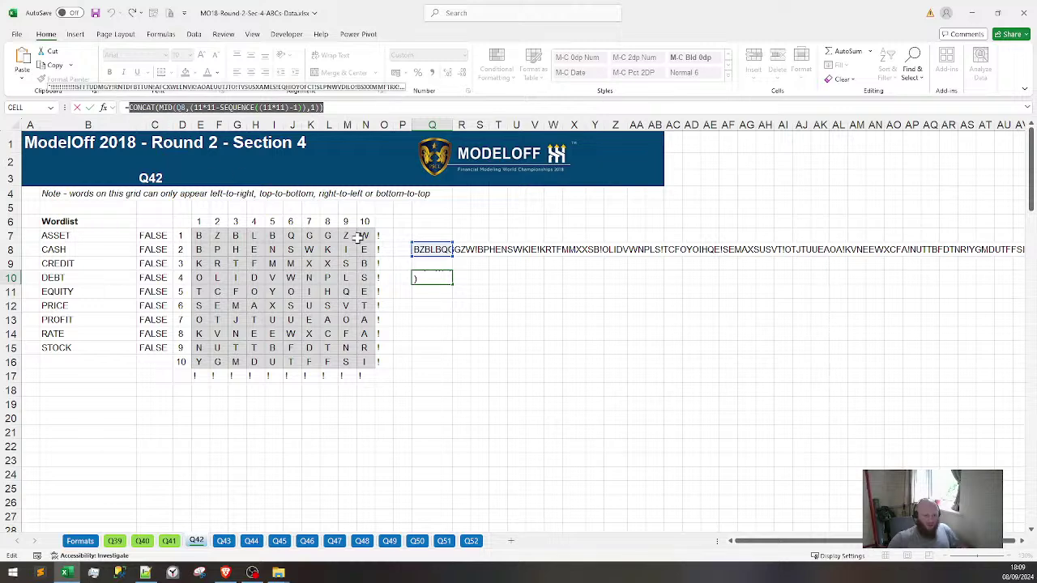
key(Escape)
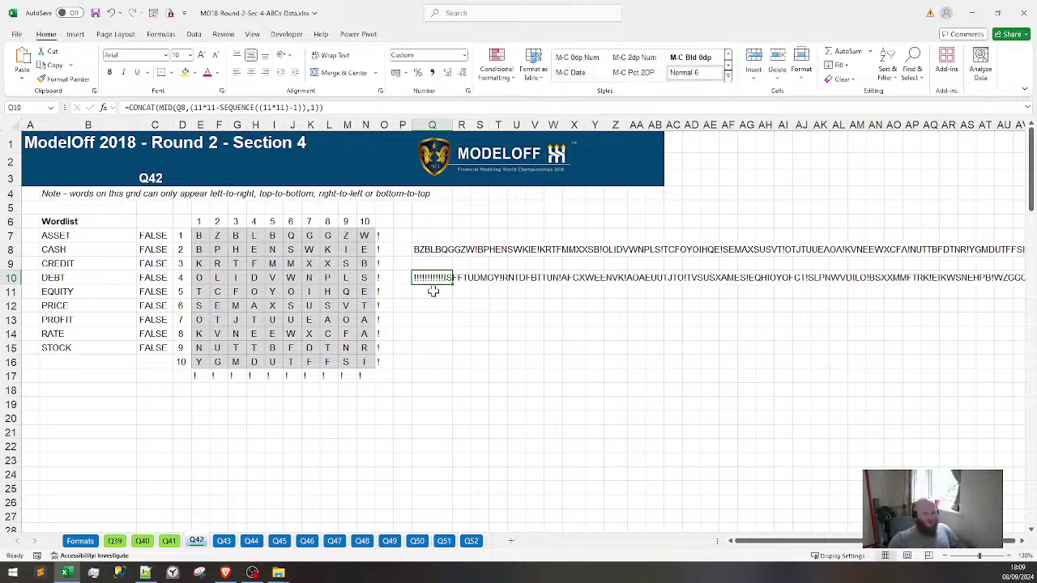
click(149, 235)
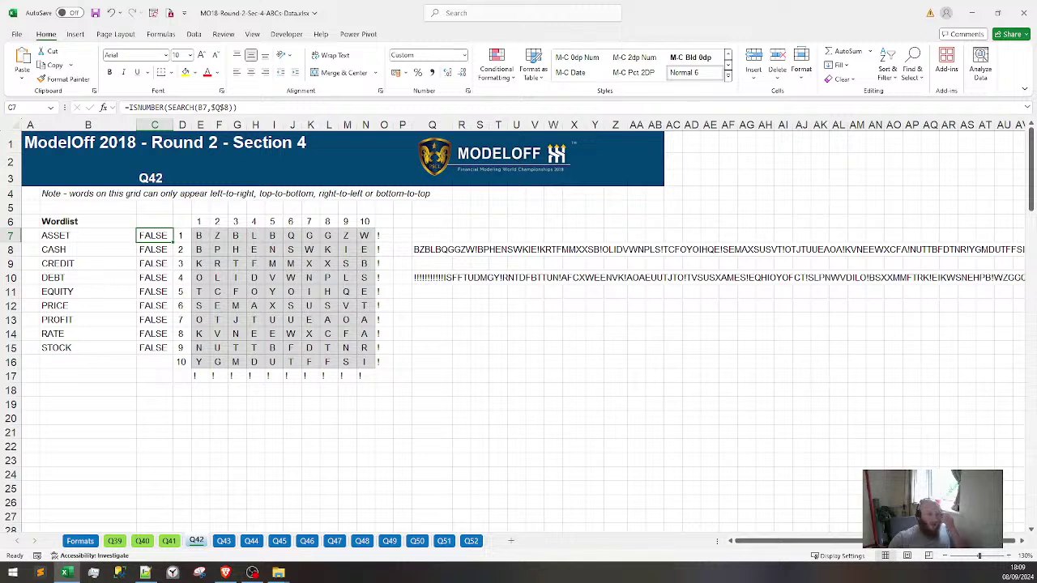
key(F2)
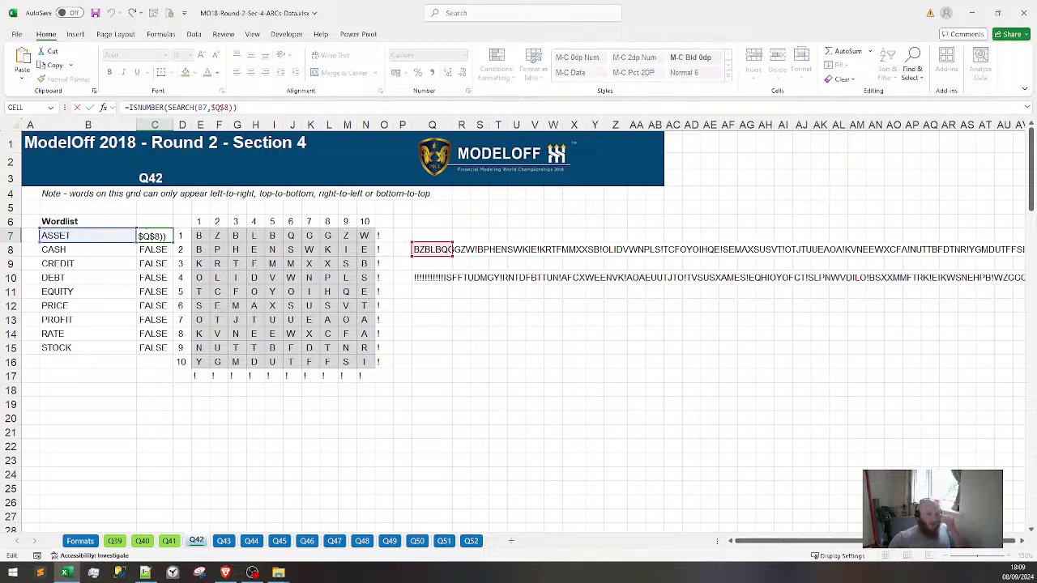
key(Home)
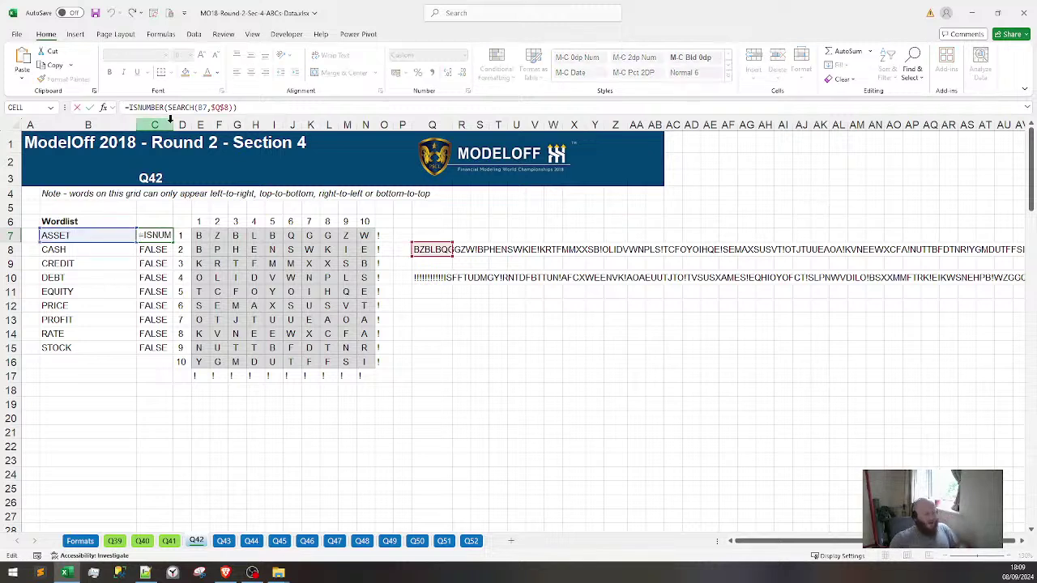
key(Right)
text(or()
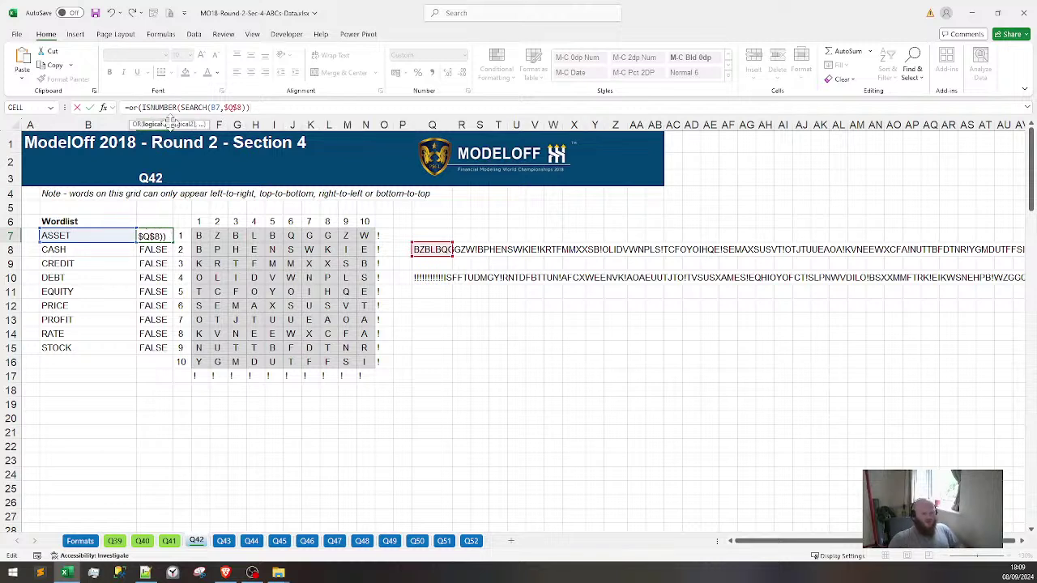
text(,isnumber()
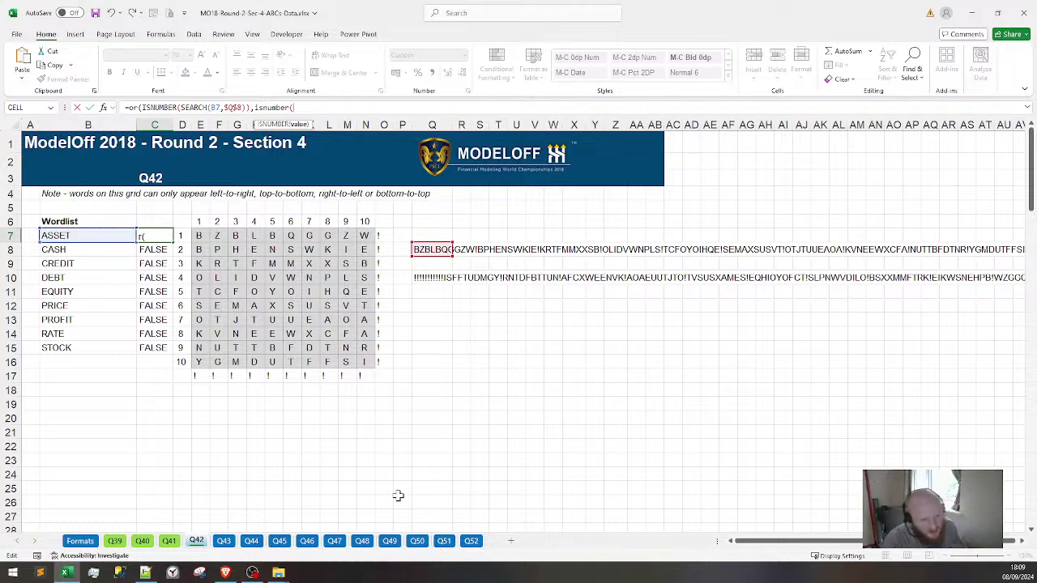
key(Escape)
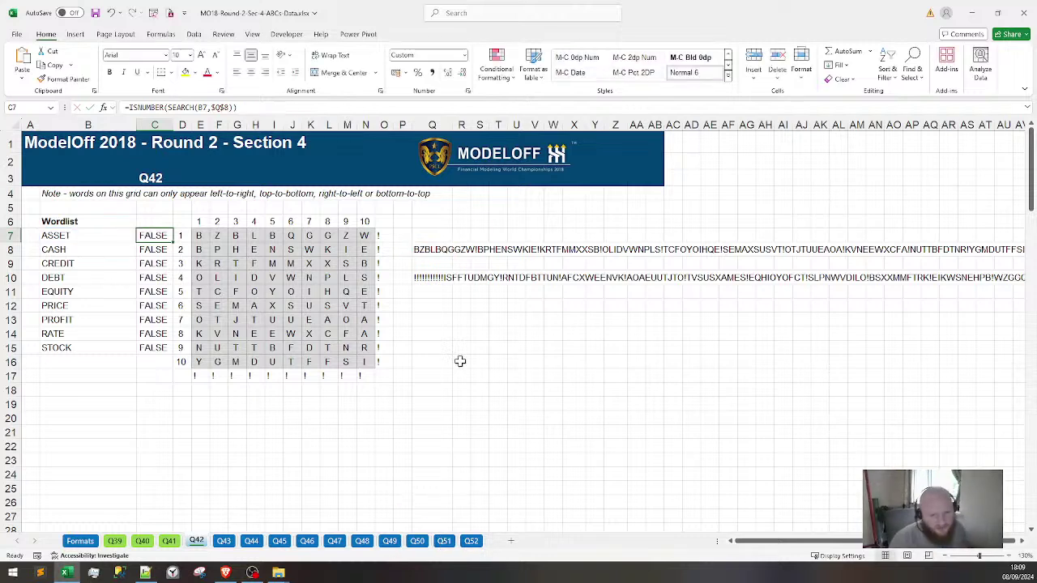
Label P8 "1st orientation" and P9 "2nd orientation", and widen column P to fit the labels
click(410, 248)
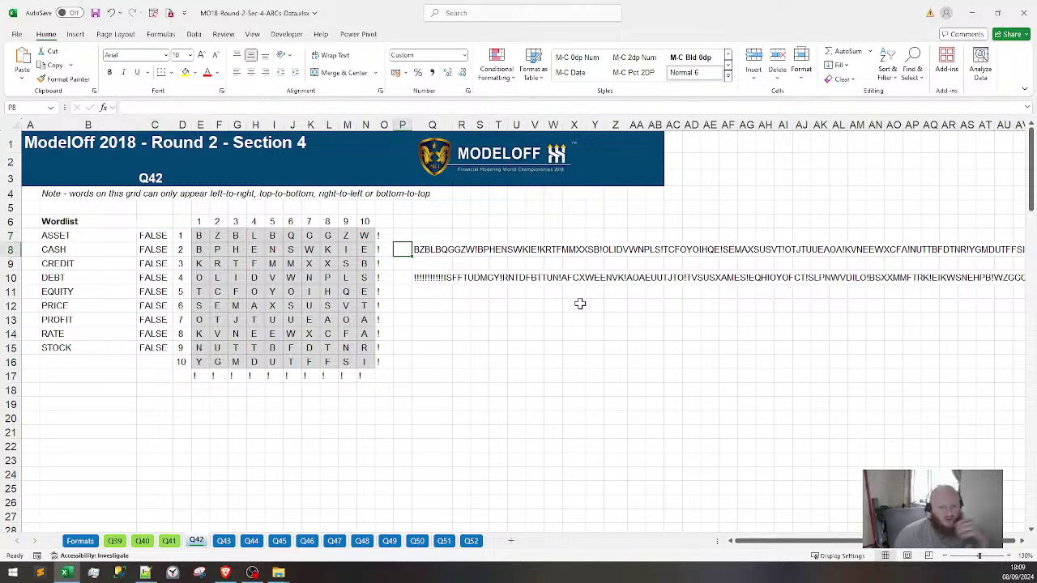
text(1)
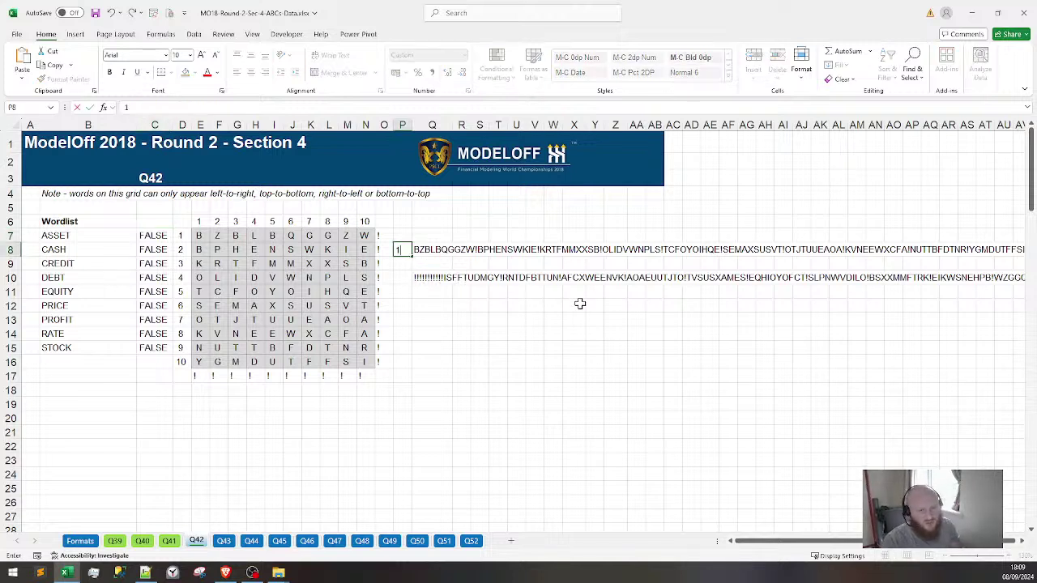
text(st i)
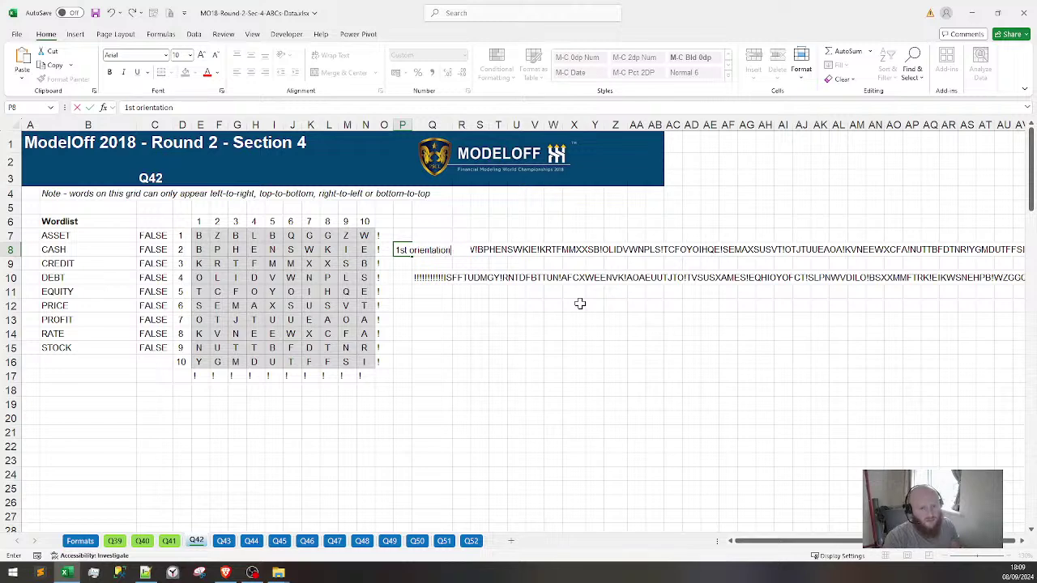
key(Return)
text(2nd orientation)
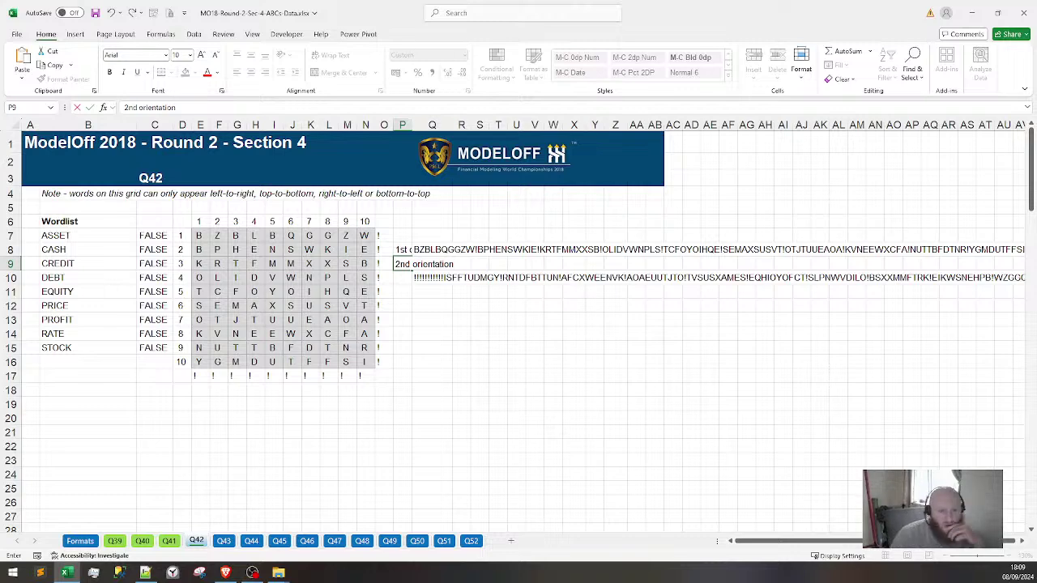
click(402, 124)
double_click(412, 124)
click(529, 347)
Move the formula =CONCAT(MID(Q8,(11*11-SEQUENCE((11*11)-1)),1)) from Q10 to Q9 with its Q8 reference intact, leaving Q10 empty
click(482, 277)
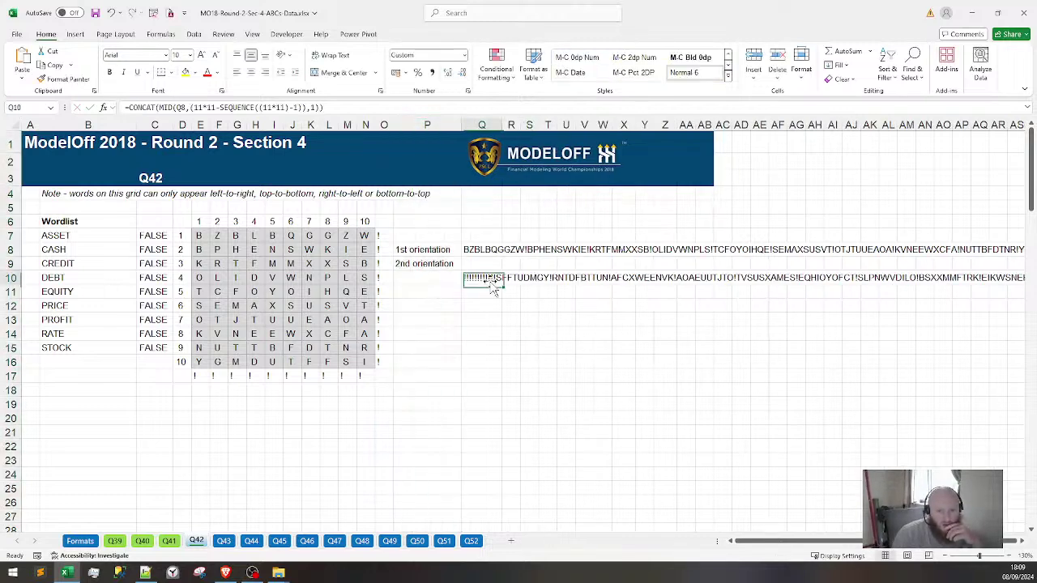
key(F2)
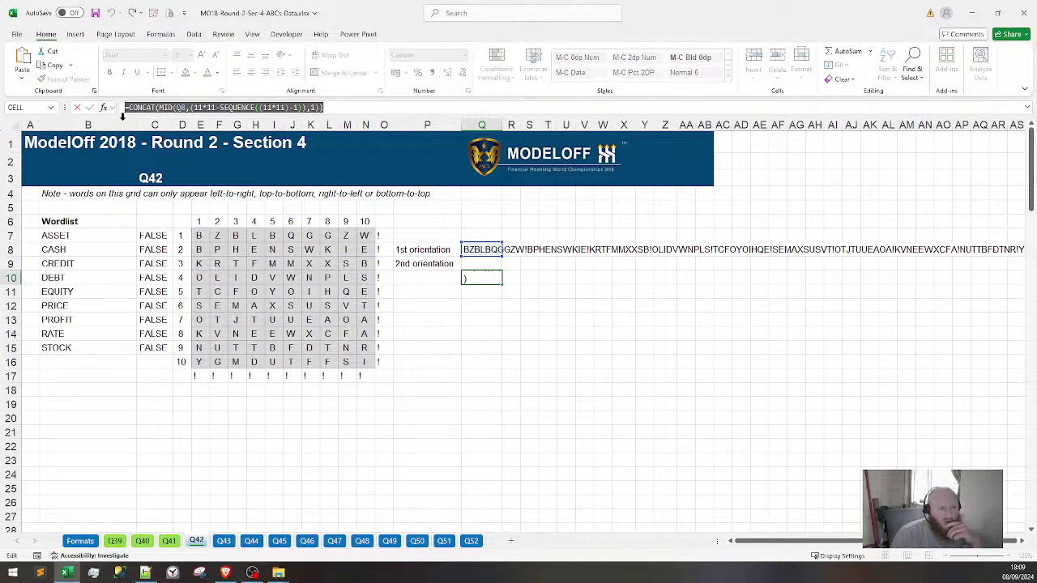
key(ctrl+Return)
key(Up)
key(ctrl+v)
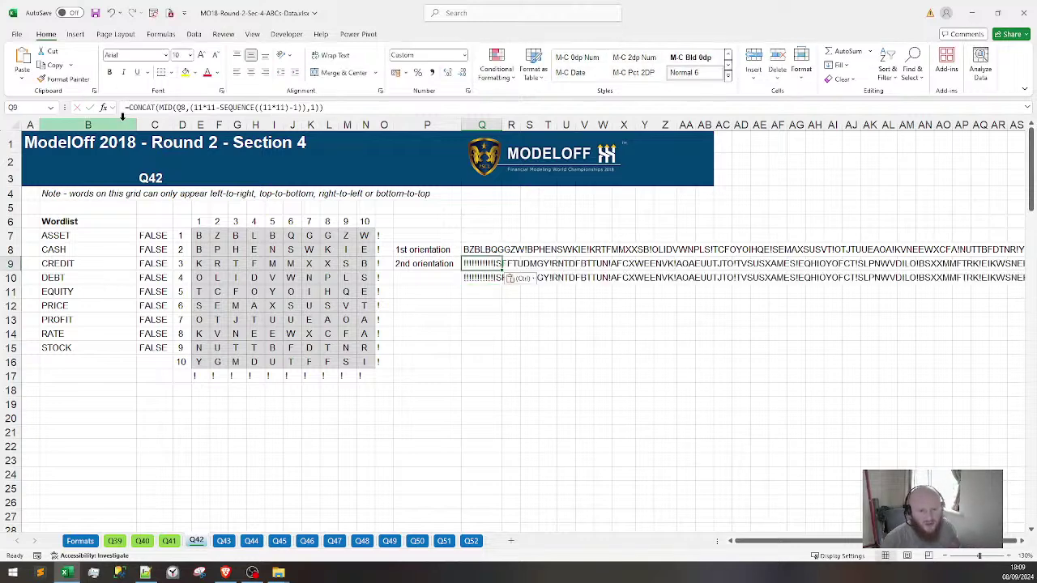
key(Down)
key(Delete)
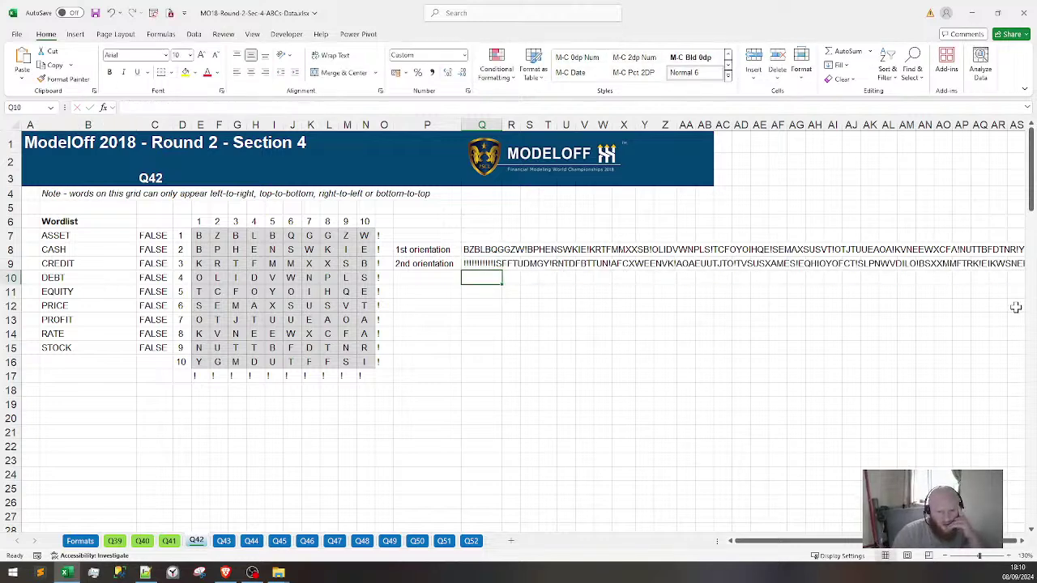
Begin a CONCAT formula in P13 below the orientation labels
click(438, 319)
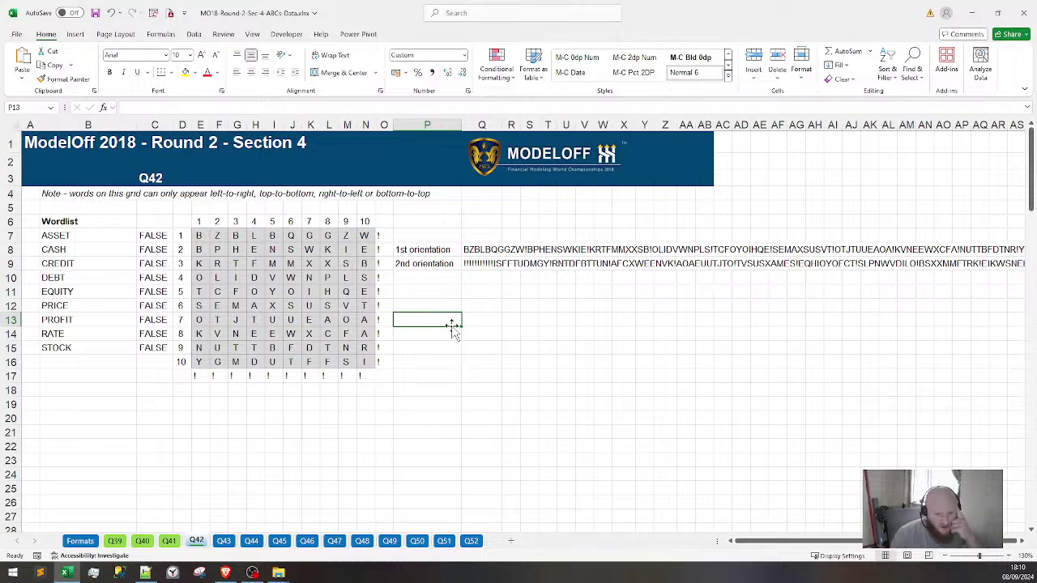
text(=)
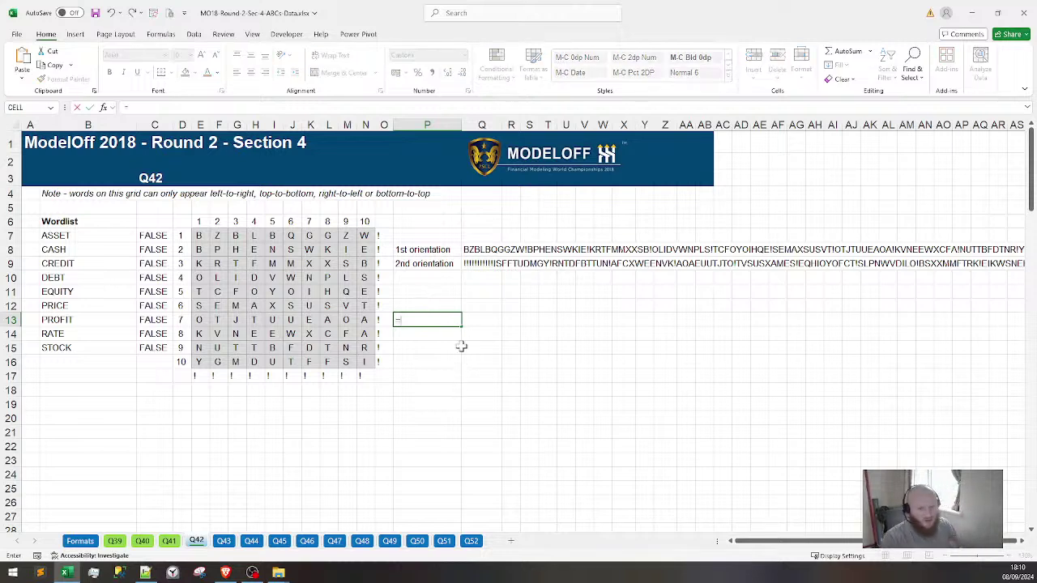
text(con)
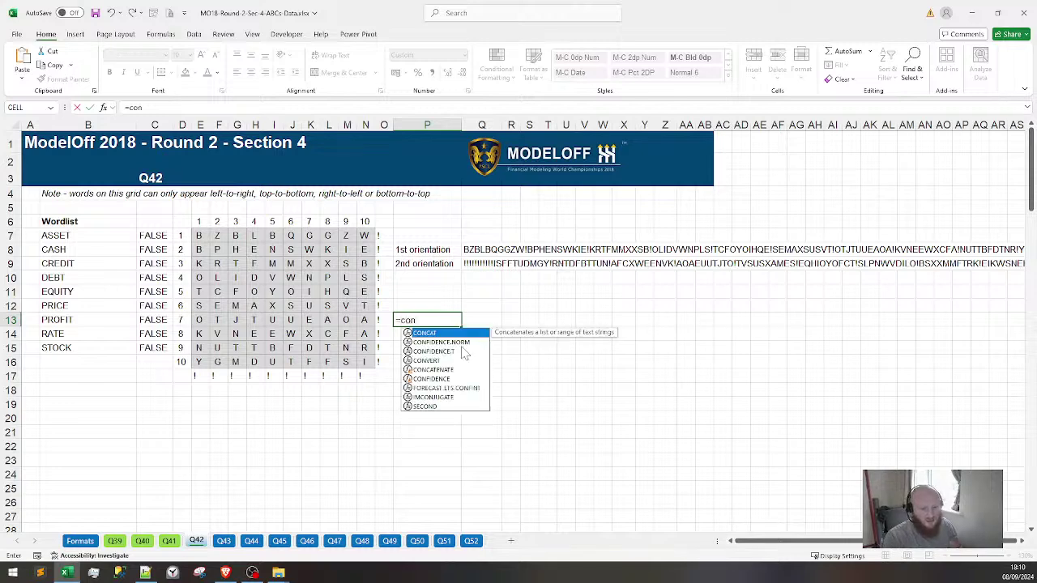
Enter =CONCAT(Q8:Q9) in cell P15 to join the two orientation strings
key(Escape)
key(Escape)
click(461, 348)
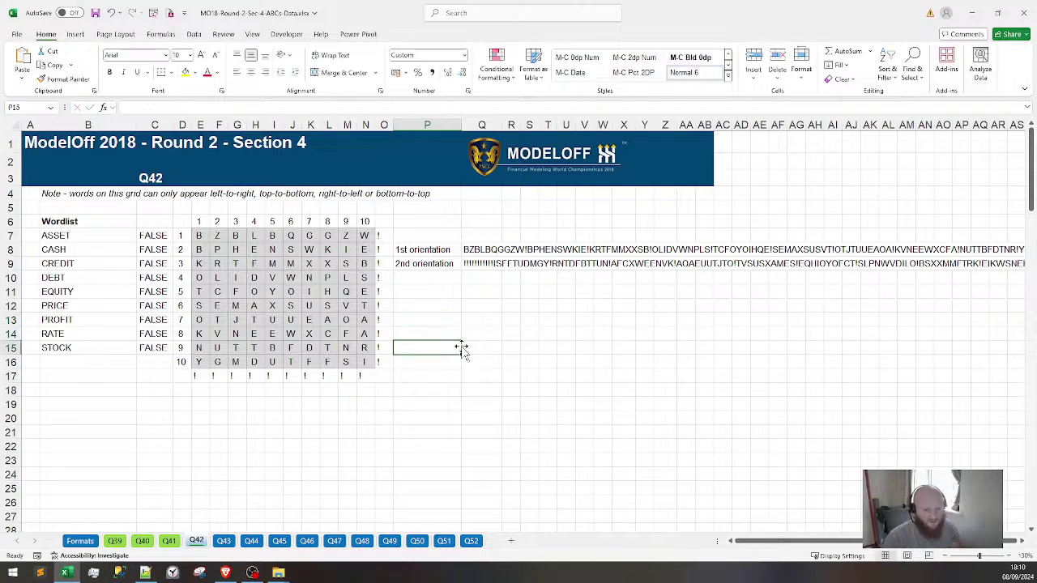
text(=concat()
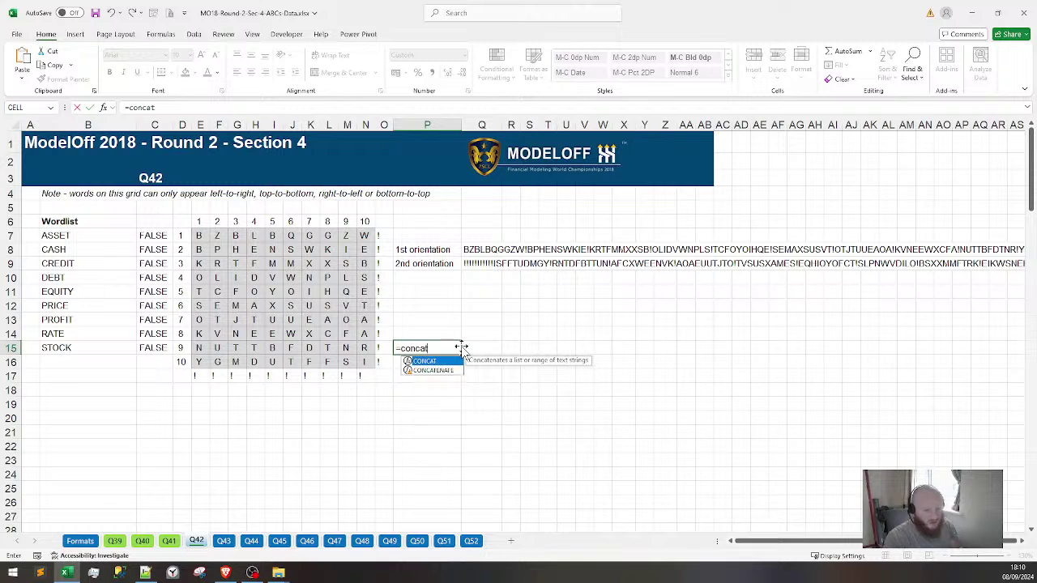
click(476, 249)
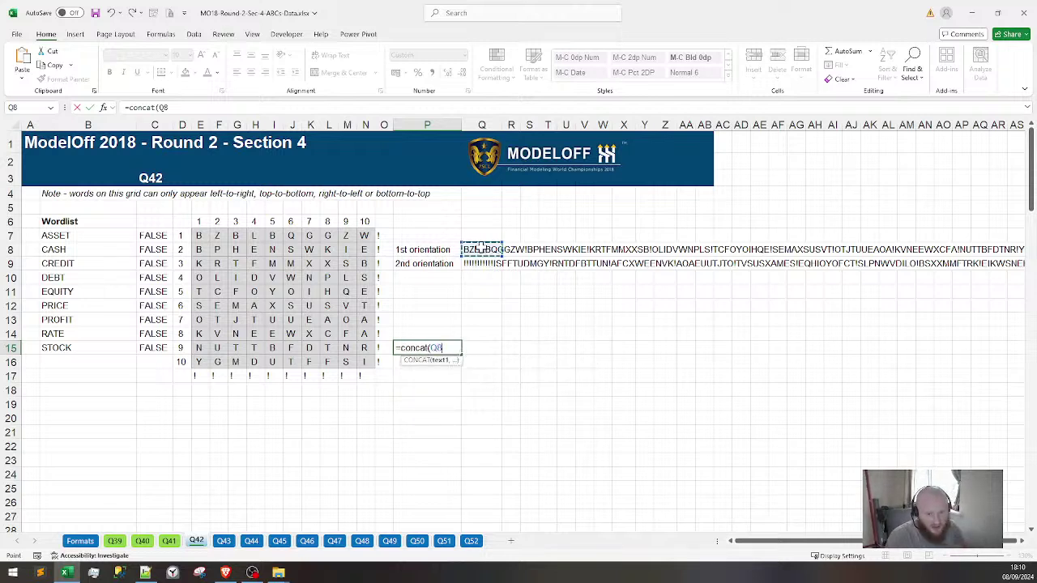
drag(478, 251, 471, 271)
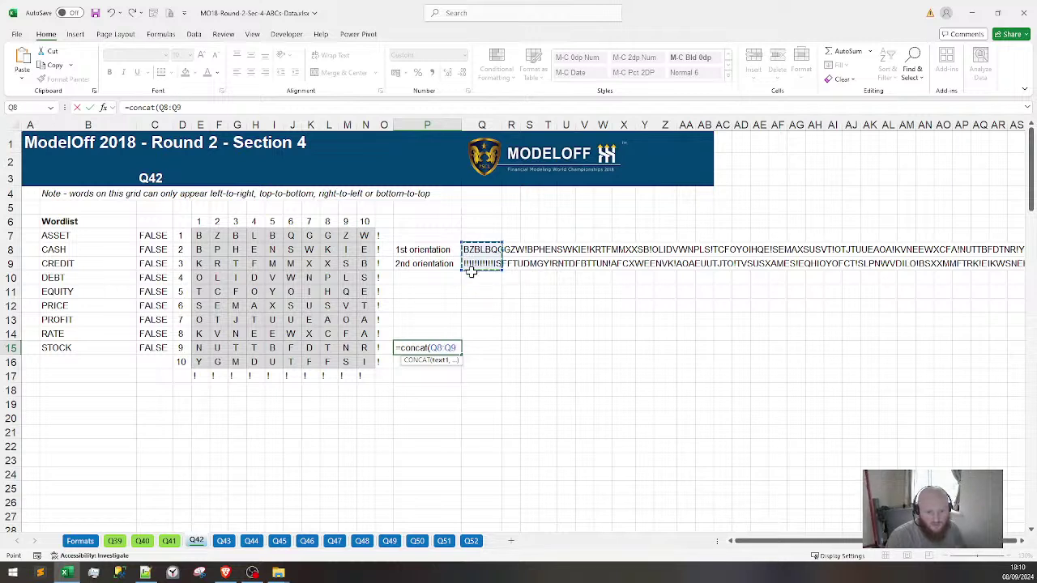
text())
key(Return)
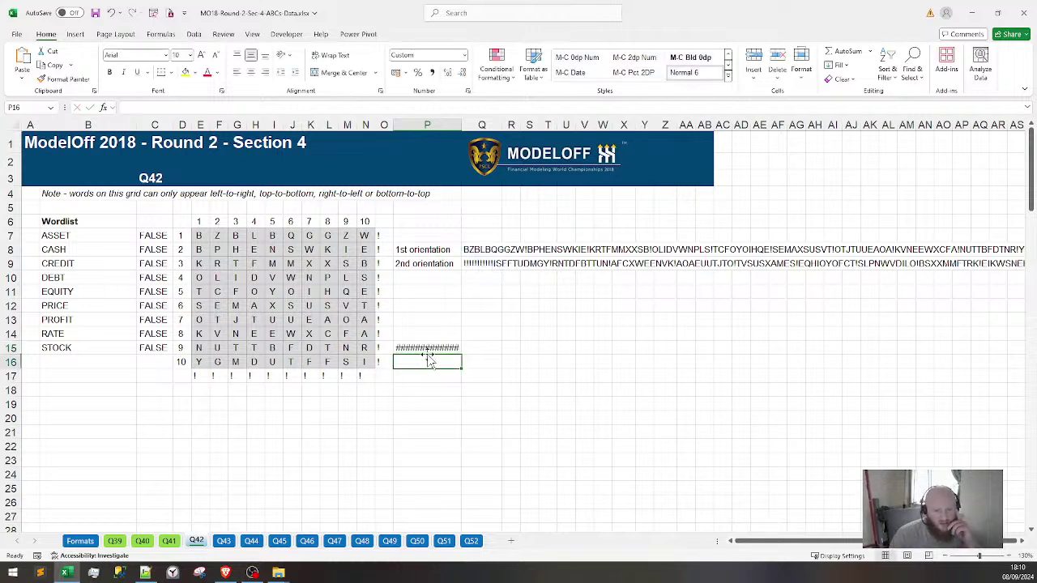
Copy the formula text =CONCAT(Q8:Q9) from P15 into Q15, keeping its references unchanged
key(Up)
key(F2)
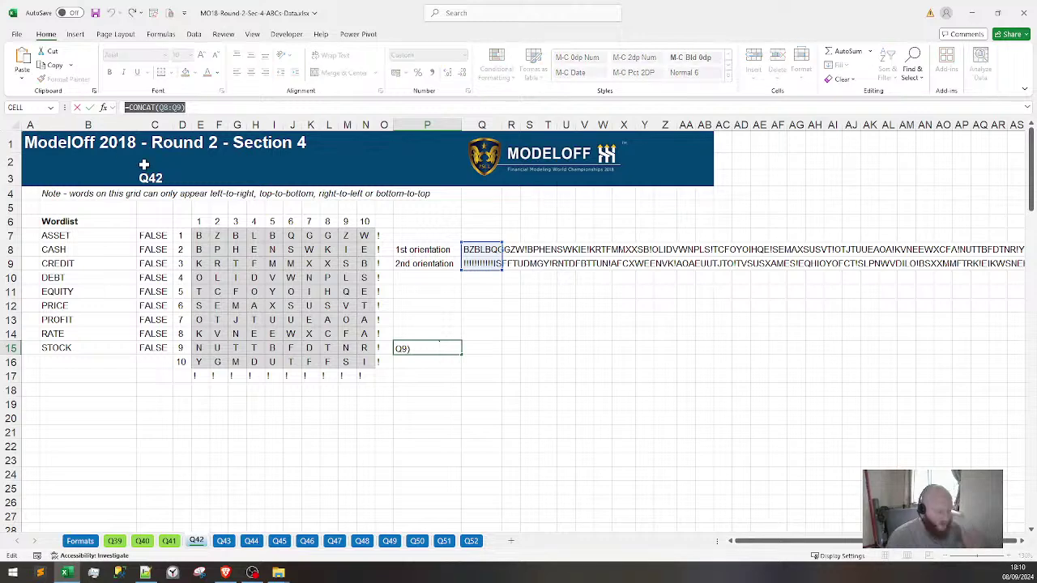
key(Escape)
key(F1)
click(478, 347)
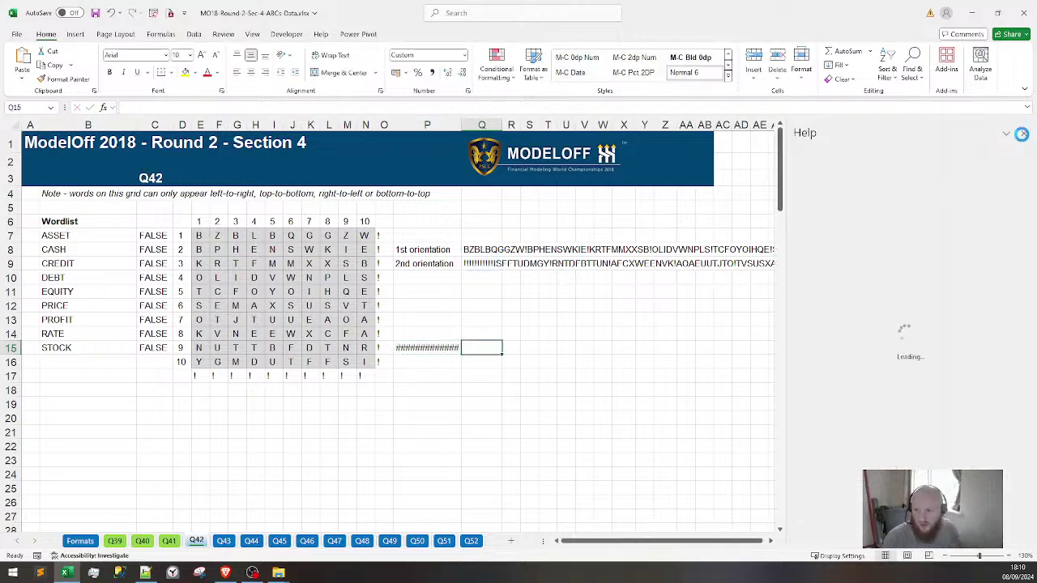
click(1023, 134)
text(=CONCAT(Q8:Q9))
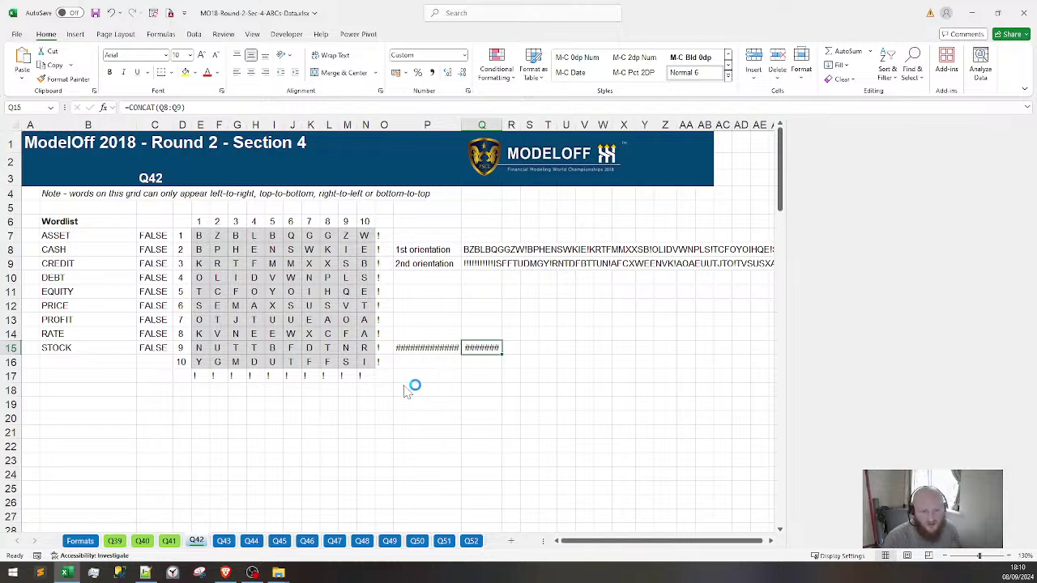
Replace the contents of cell P15 with the label Concat
click(449, 347)
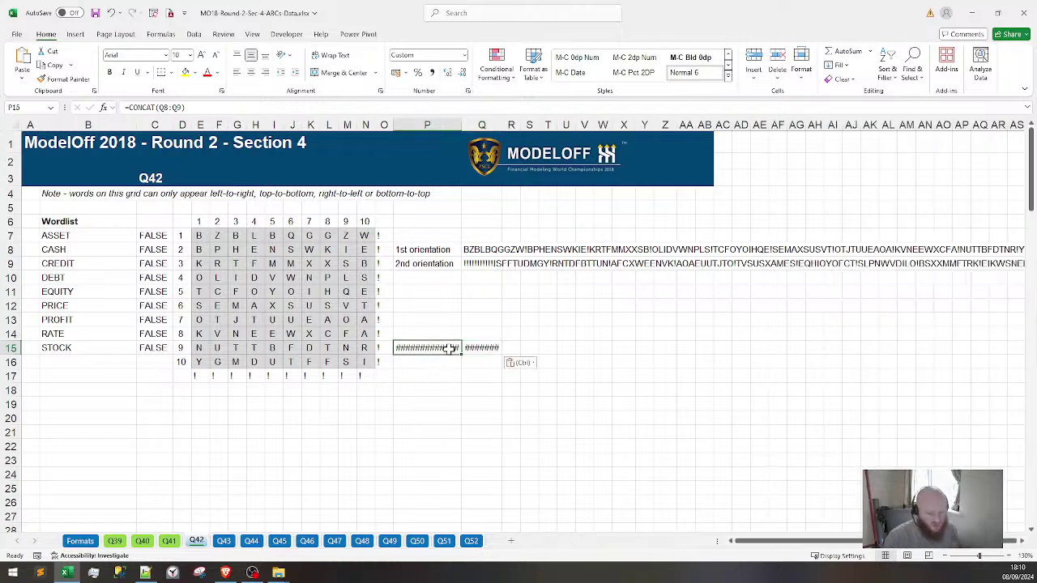
key(Delete)
text(Con)
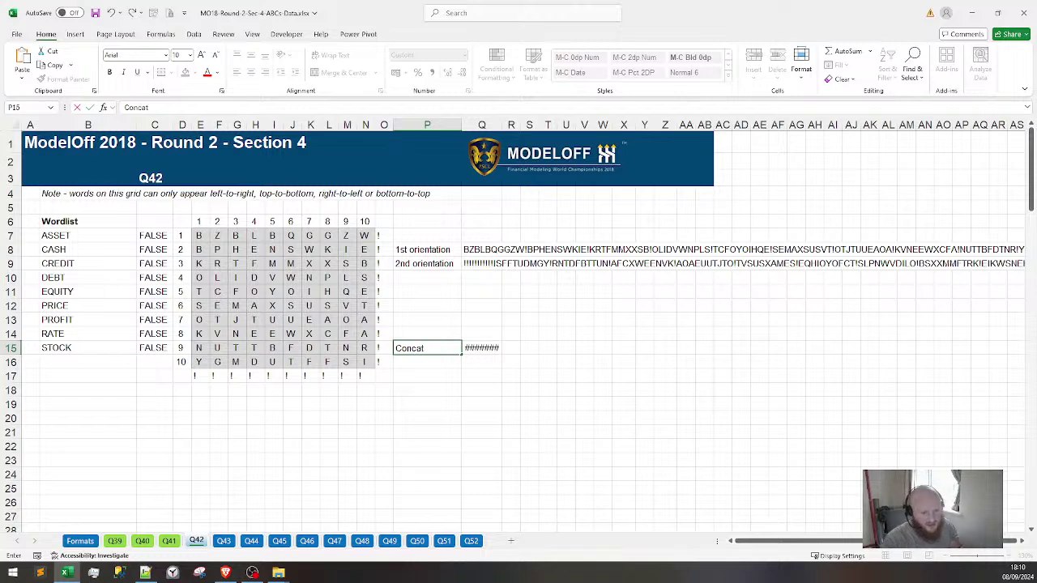
text(cat)
key(Return)
Change the SEARCH formula in C7 to look in $Q$15 and fill it down beside the whole wordlist
click(449, 350)
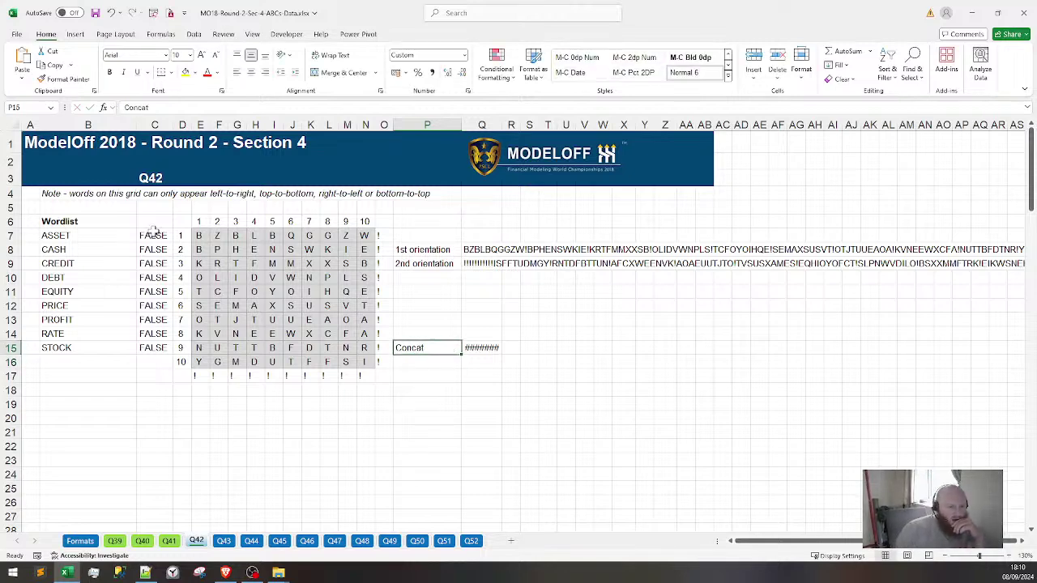
click(154, 234)
double_click(154, 235)
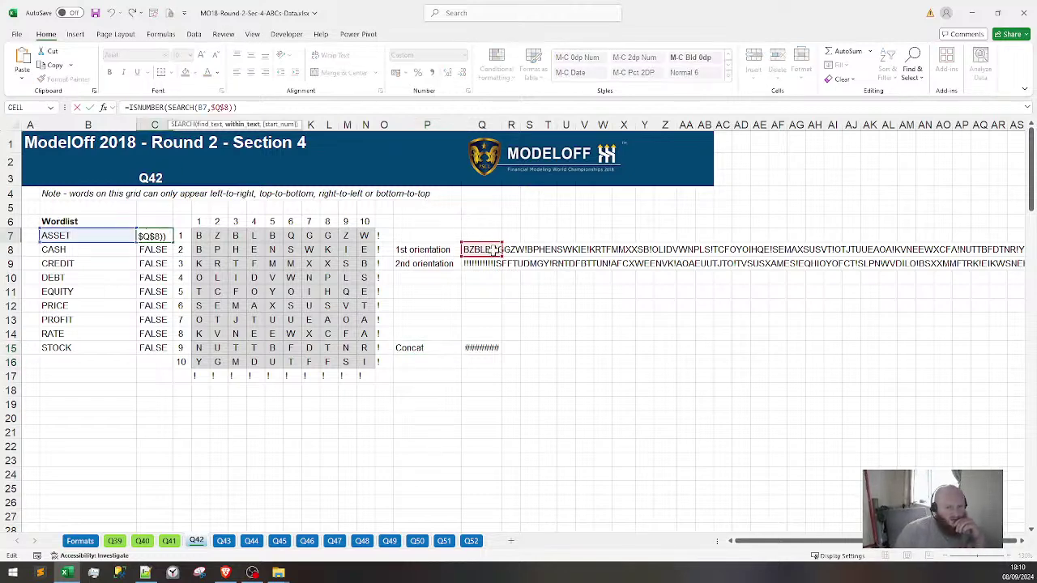
drag(500, 257, 496, 350)
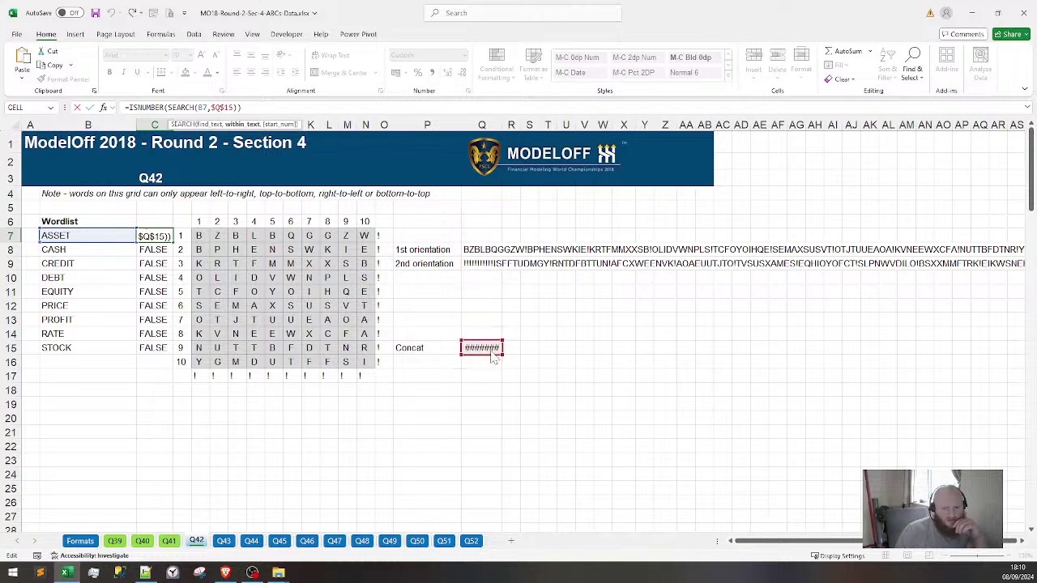
key(Return)
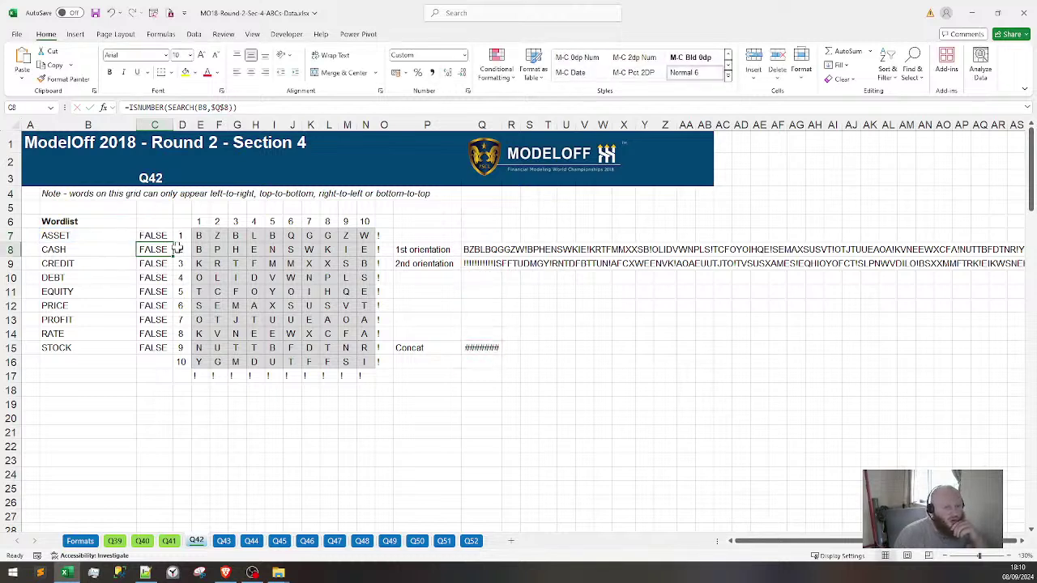
click(162, 235)
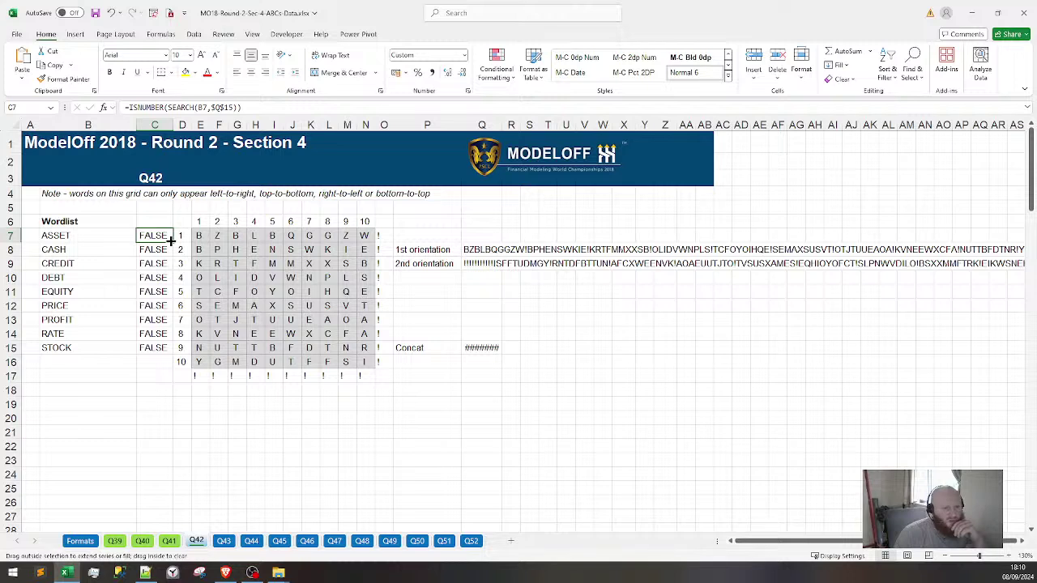
double_click(171, 240)
click(123, 374)
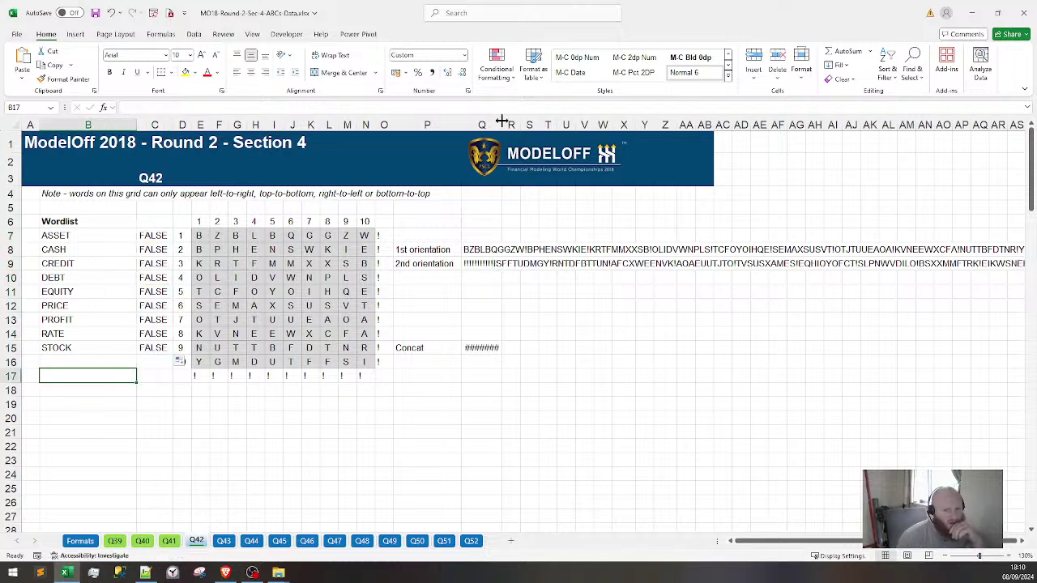
Try autofitting column Q and clearing the formula in Q15, and undo both changes
double_click(502, 121)
click(559, 347)
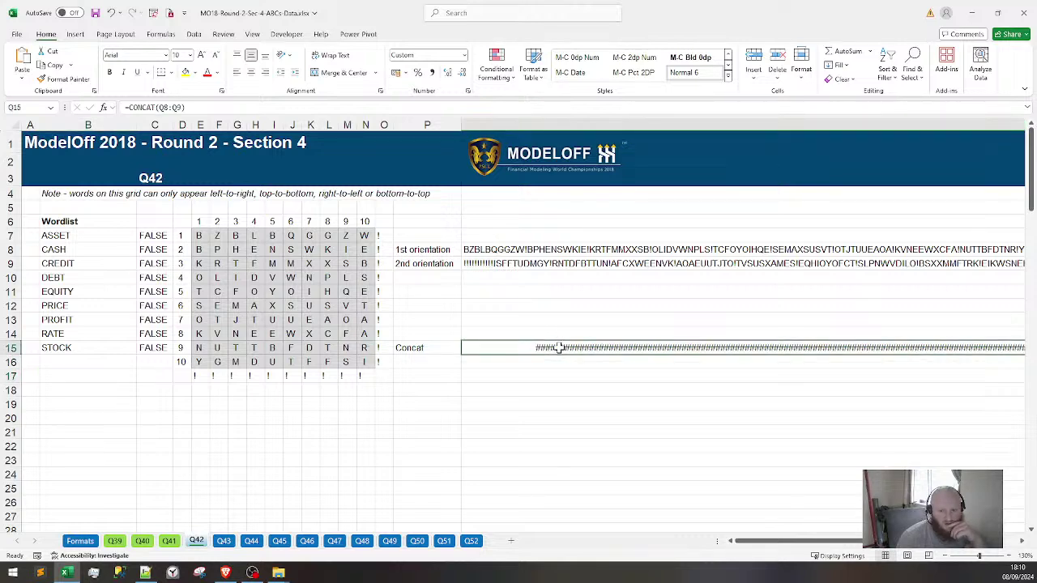
key(Delete)
scroll(542, 342, right, 5)
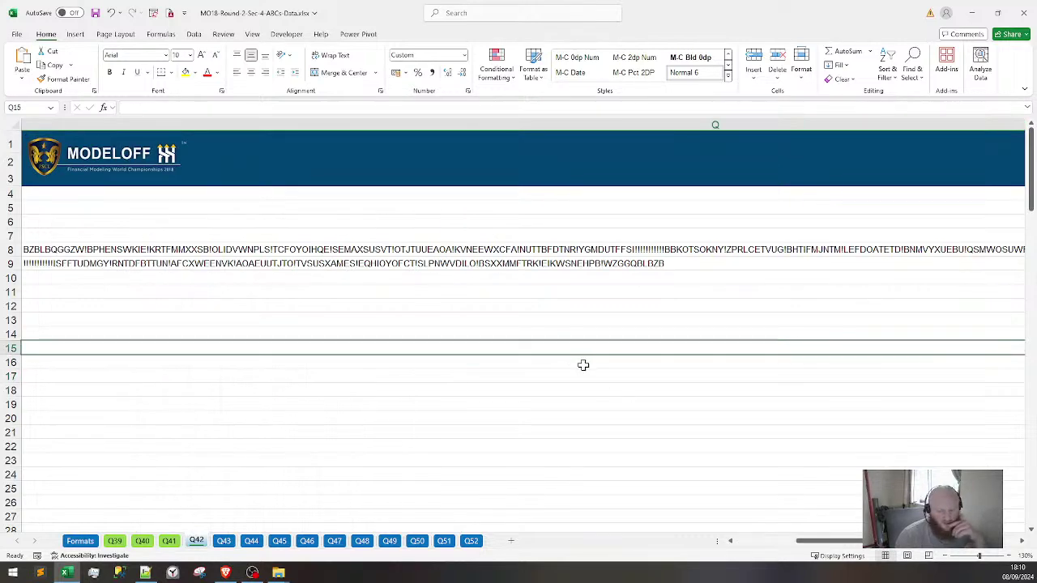
key(ctrl+z)
key(ctrl+z)
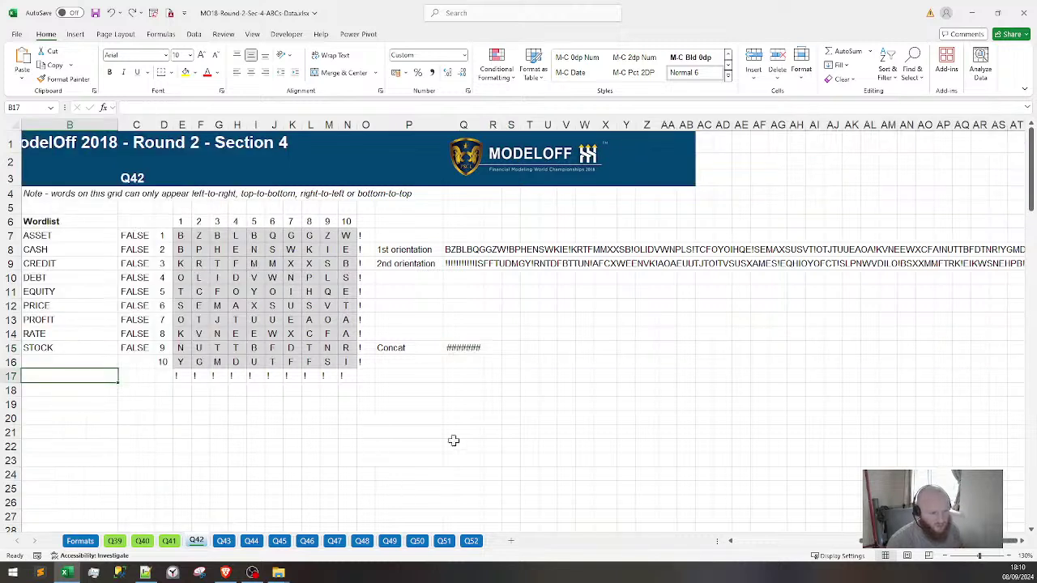
Replace the CONCAT formula in Q15 with a direct reference to the 2nd orientation string, =Q9
click(477, 347)
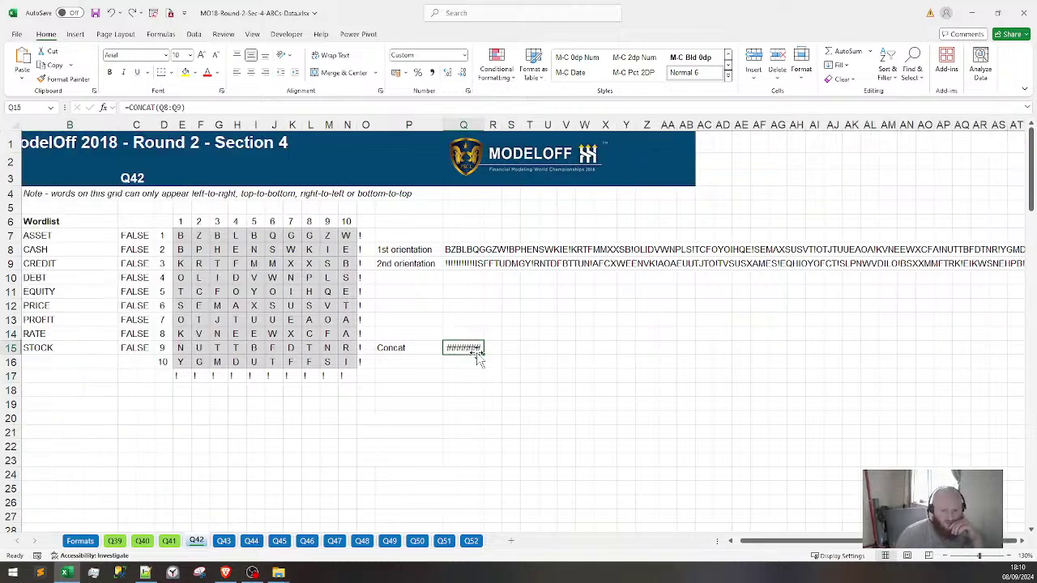
key(Up)
key(Up)
key(Up)
key(Up)
key(Up)
key(Up)
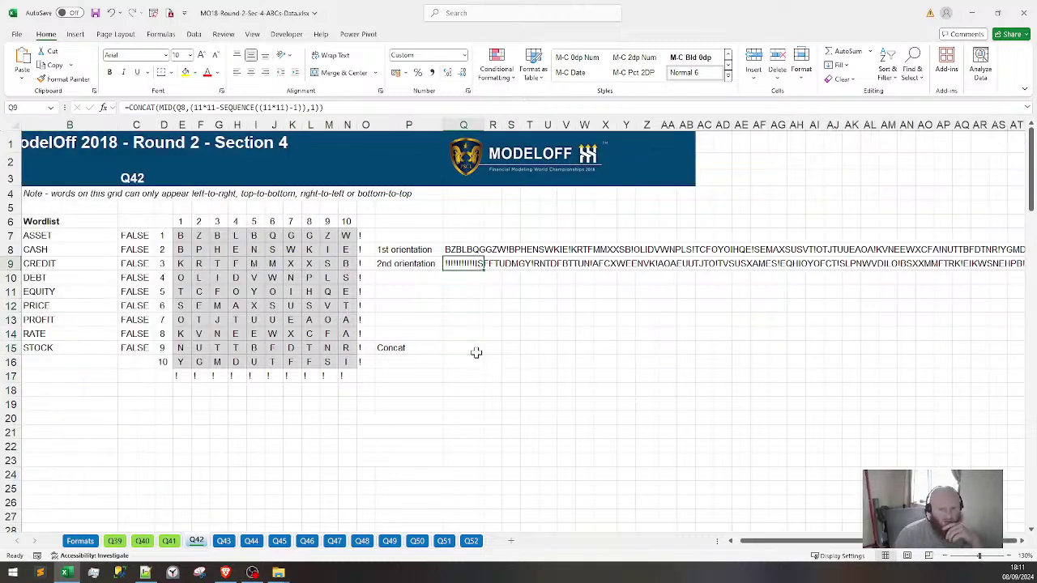
key(Down)
key(Down)
key(Down)
key(Down)
key(Down)
key(Down)
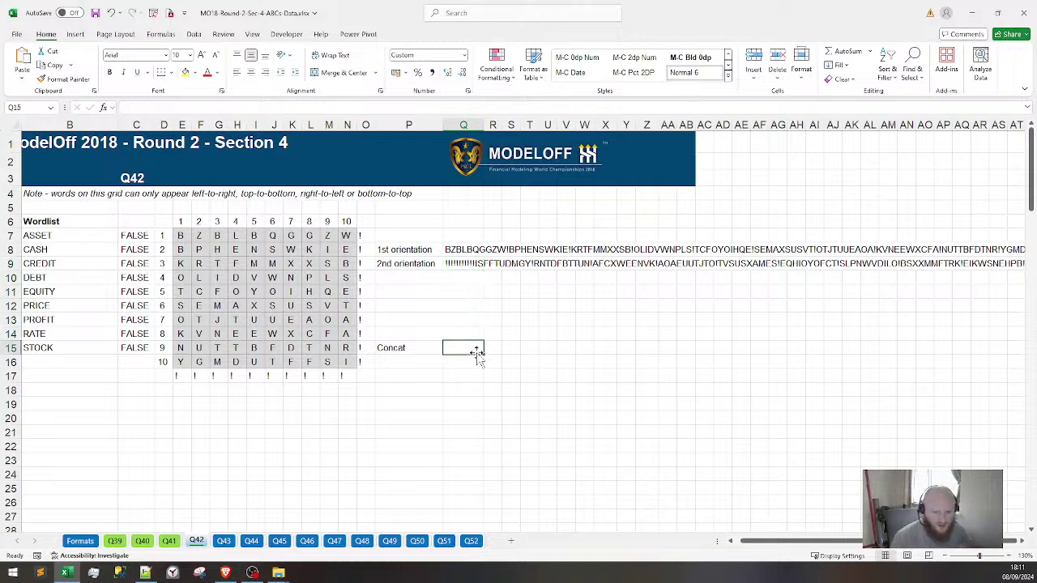
text(=)
key(Up)
key(Up)
key(Up)
key(Up)
key(Up)
key(Up)
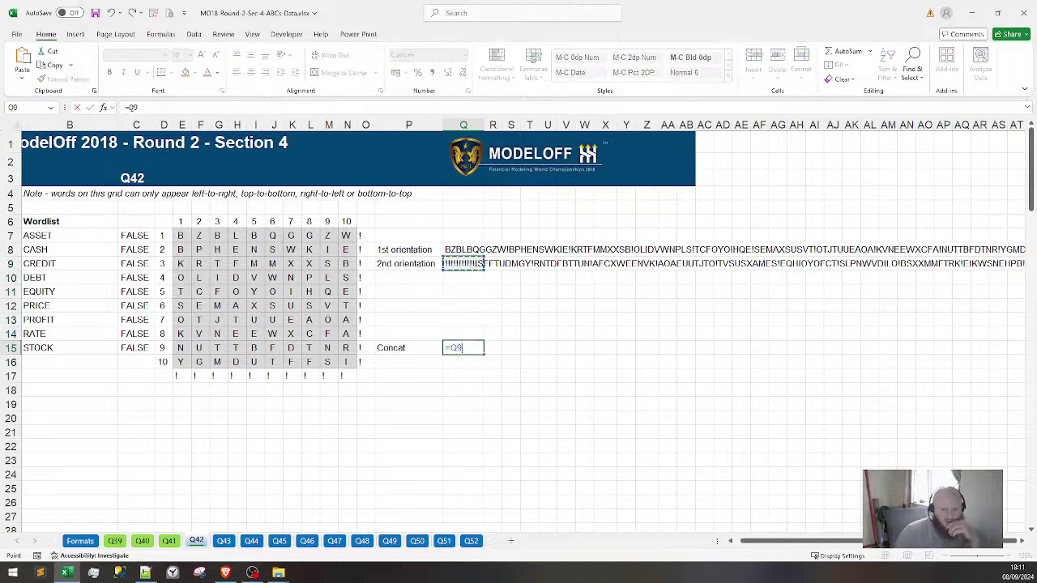
key(Return)
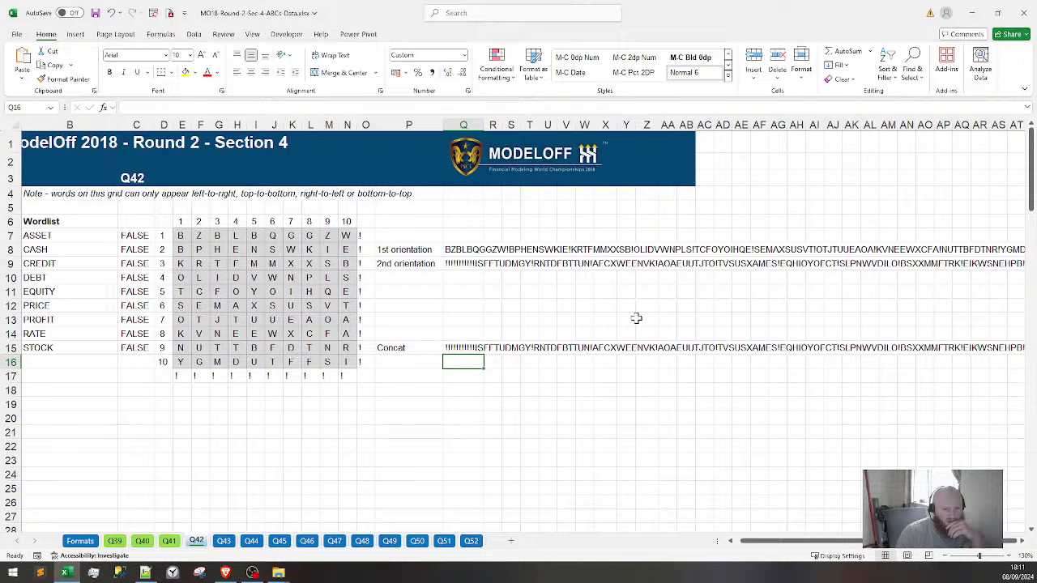
Examine the ISNUMBER(SEARCH()) formulas beside the wordlist and the 2nd orientation string in row 9
click(461, 349)
click(453, 267)
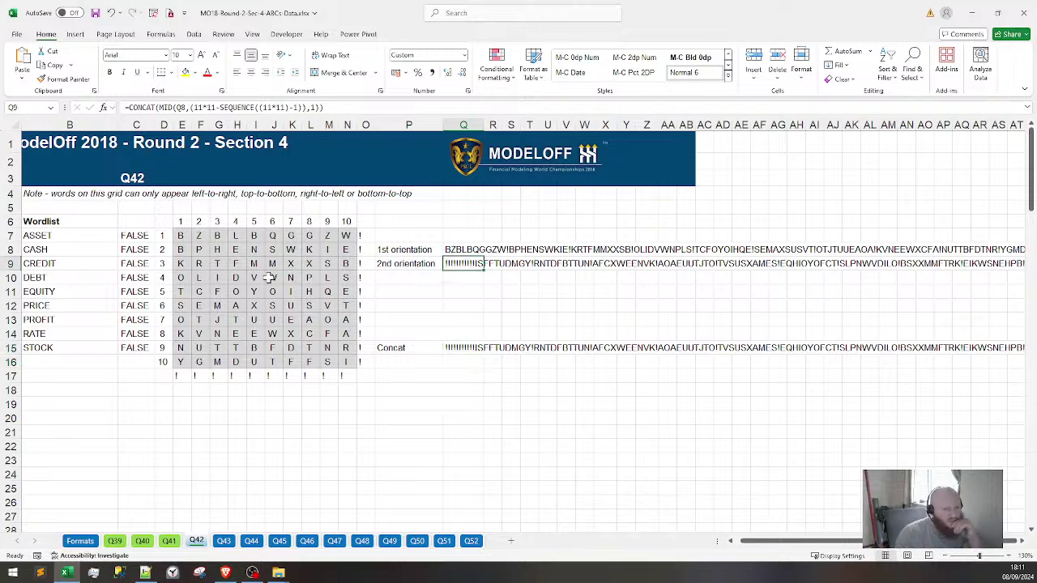
click(129, 235)
click(212, 107)
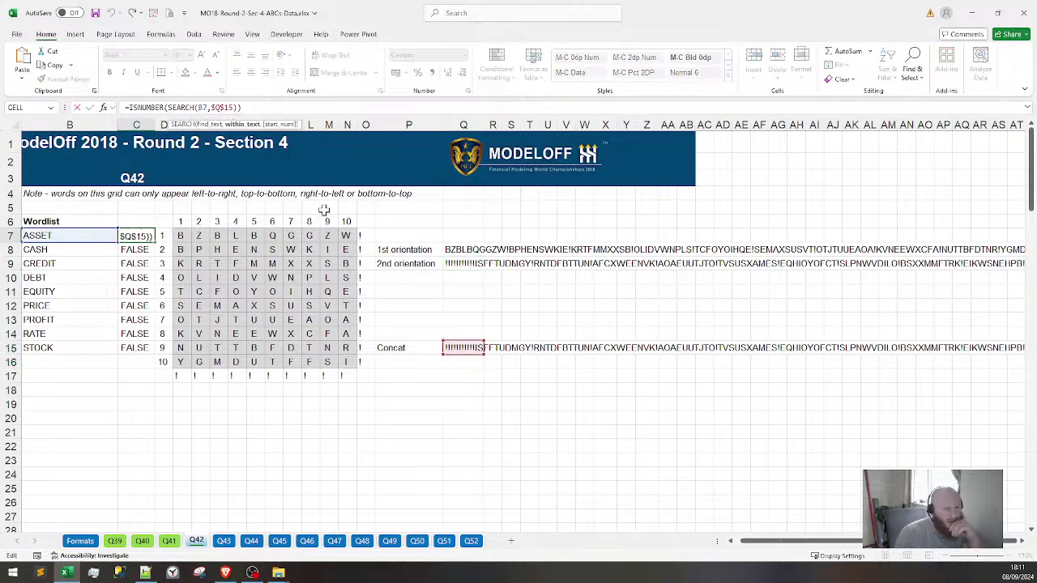
key(Return)
key(Down)
key(Down)
key(Down)
key(Down)
key(Down)
key(Down)
key(Down)
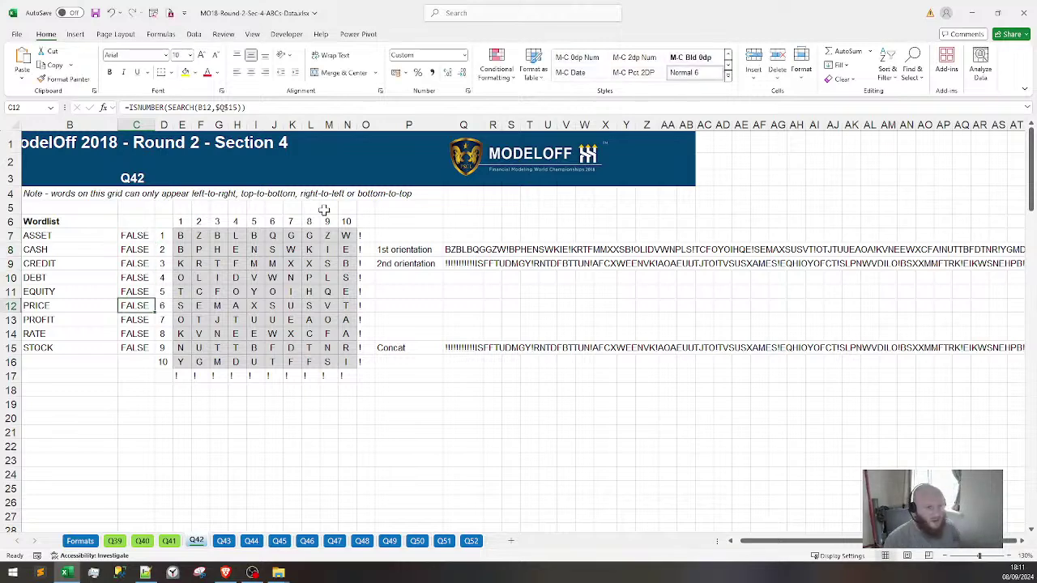
click(124, 235)
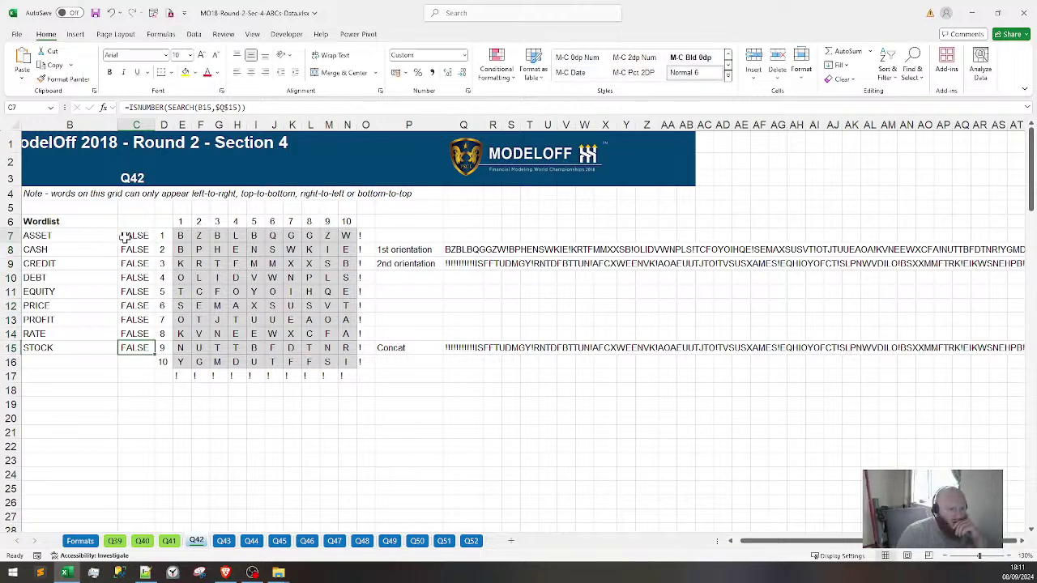
key(F2)
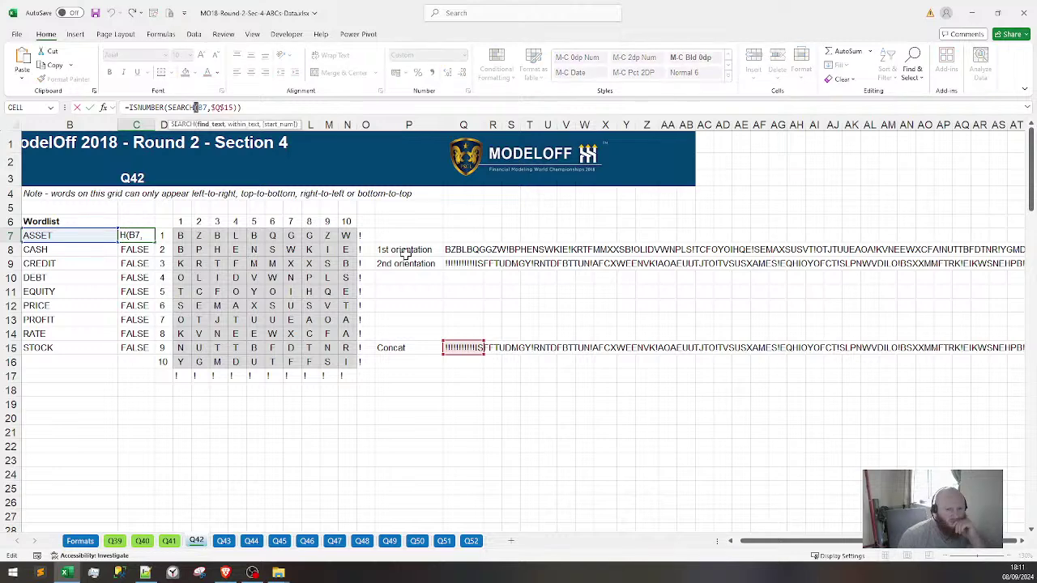
key(Return)
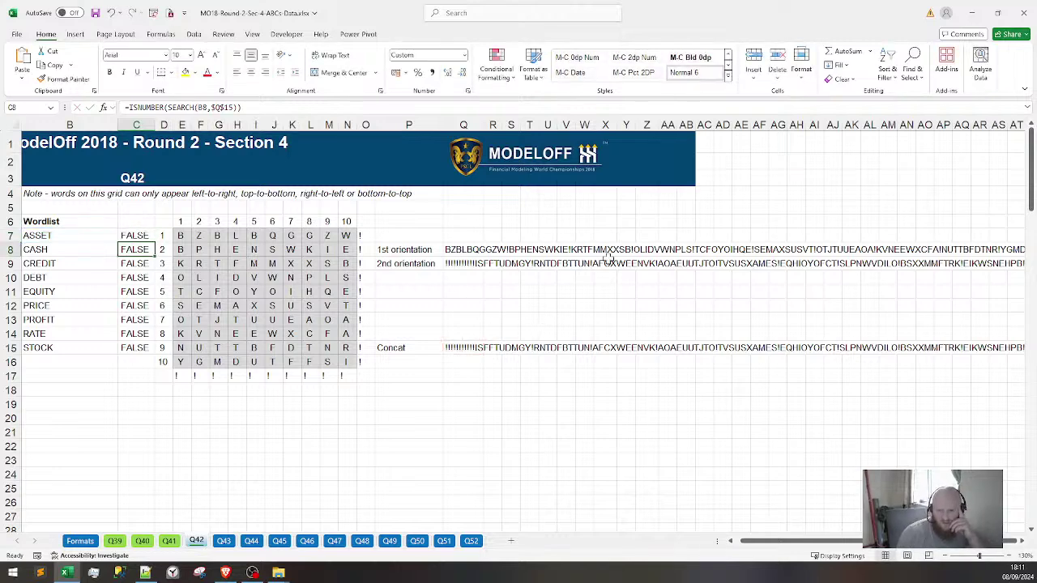
drag(622, 263, 653, 269)
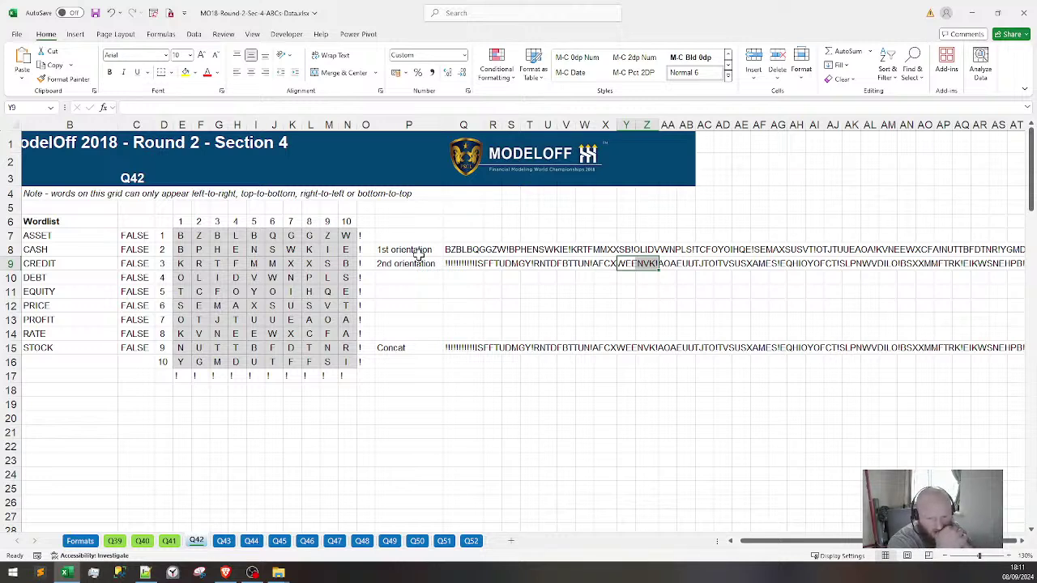
Change the Q15 formula to reference the 1st orientation string, =Q8
click(473, 347)
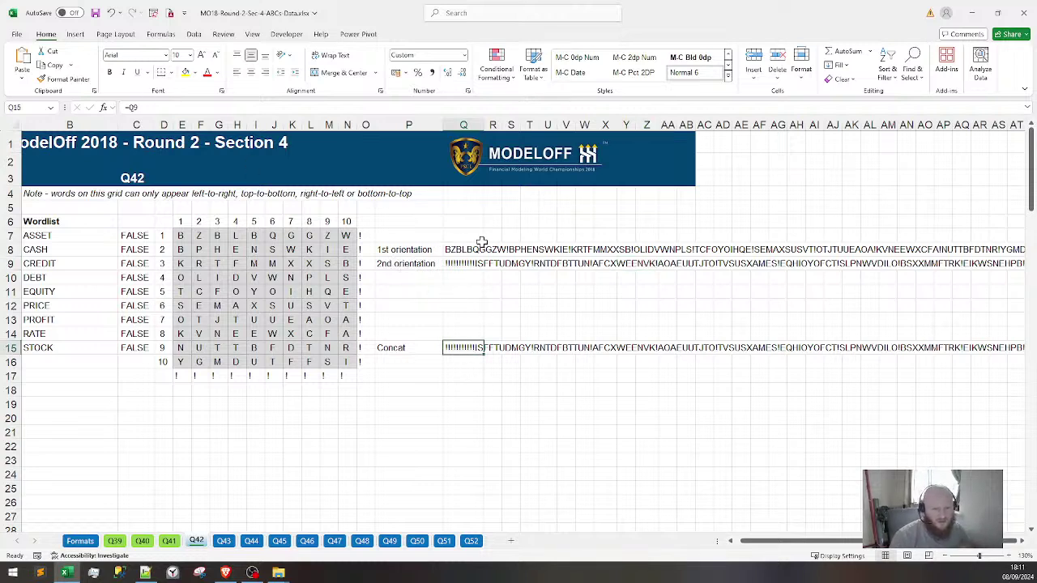
key(F2)
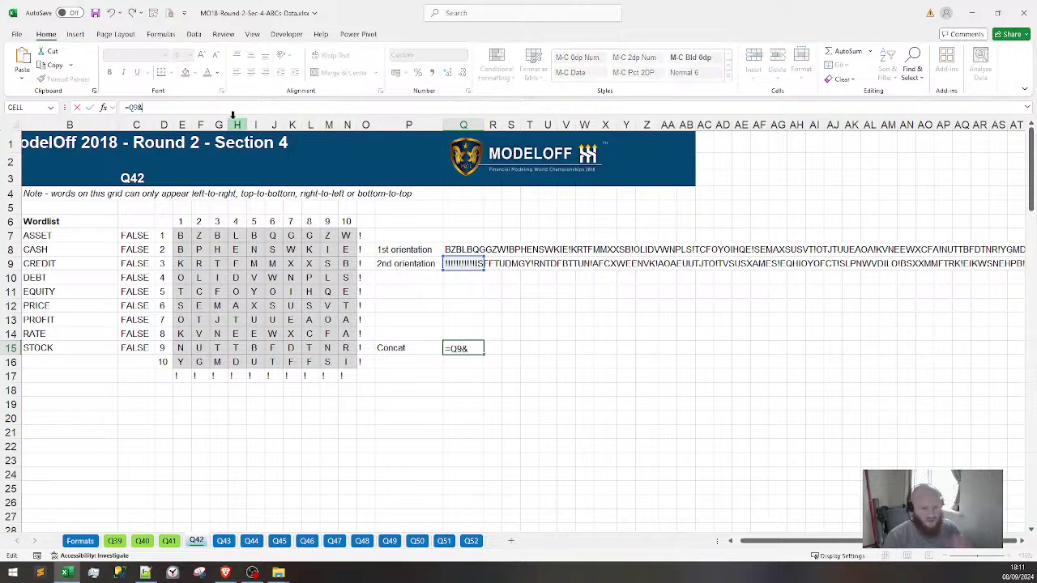
key(Escape)
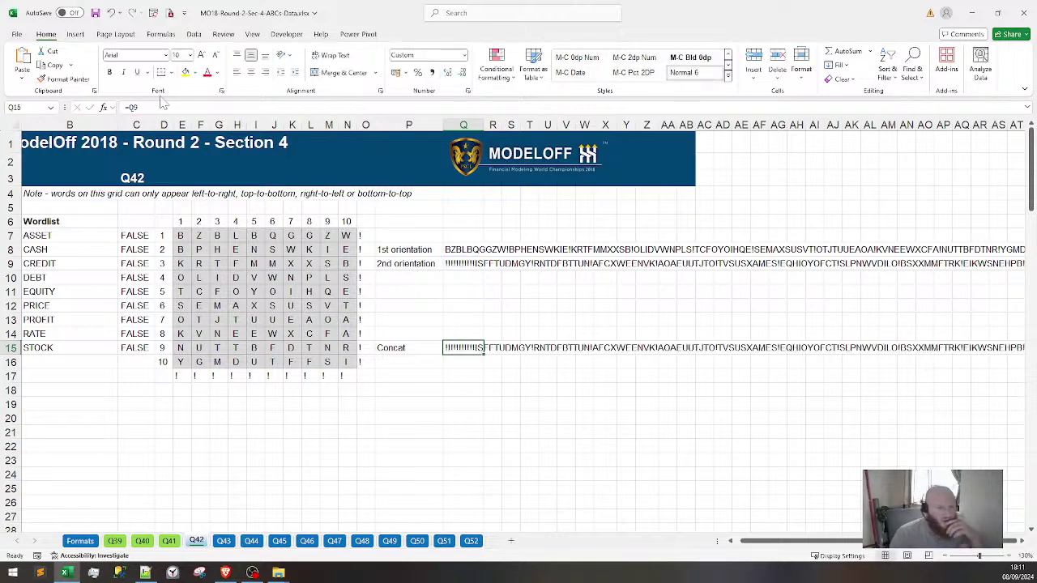
key(F2)
key(BackSpace)
text(8)
key(Return)
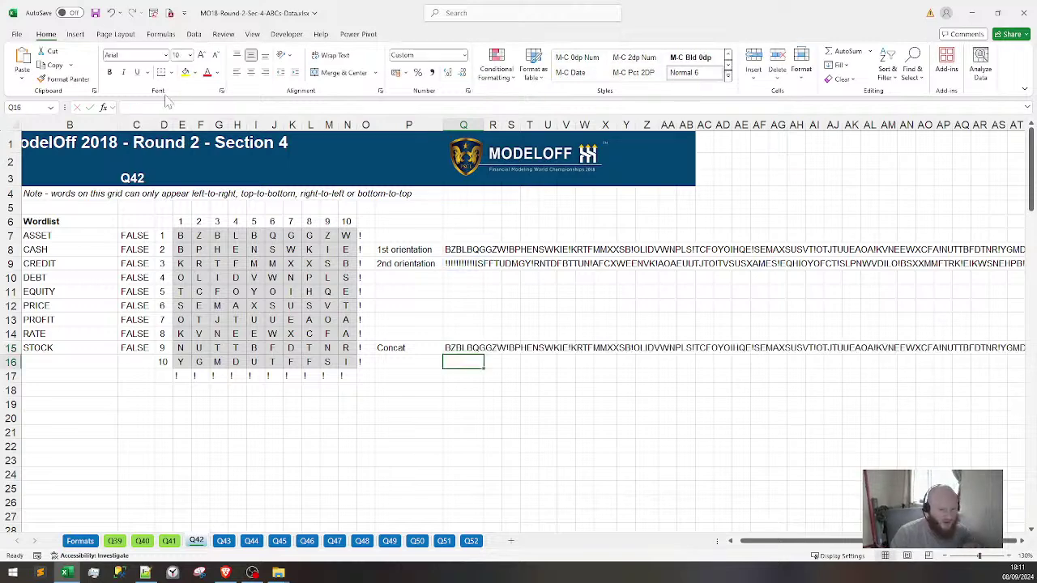
Check the ISNUMBER(SEARCH()) formulas in C7:C15 and the CONCAT formula behind the 1st orientation string in Q8
click(138, 235)
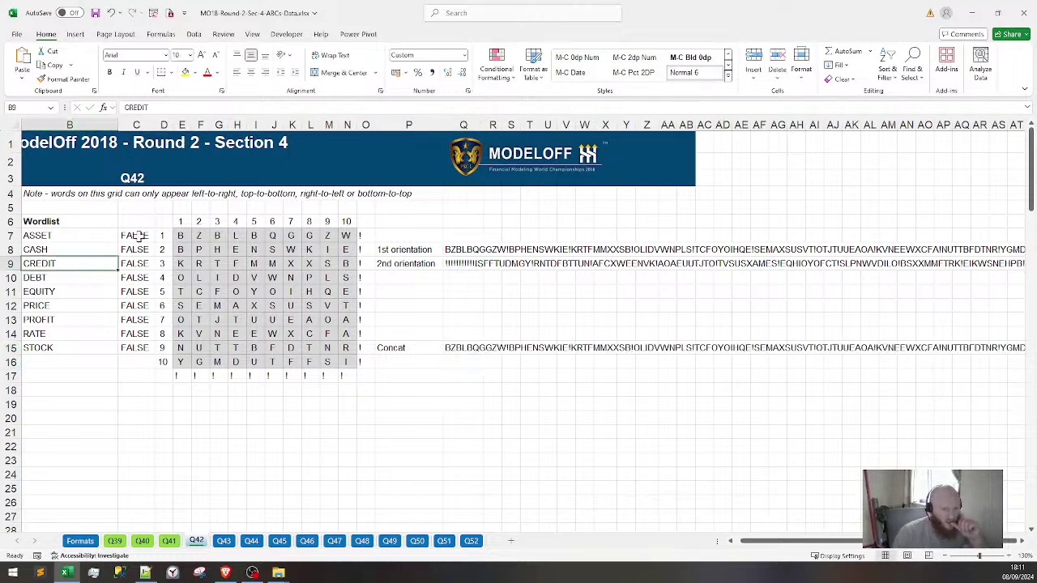
drag(139, 236, 132, 334)
click(132, 333)
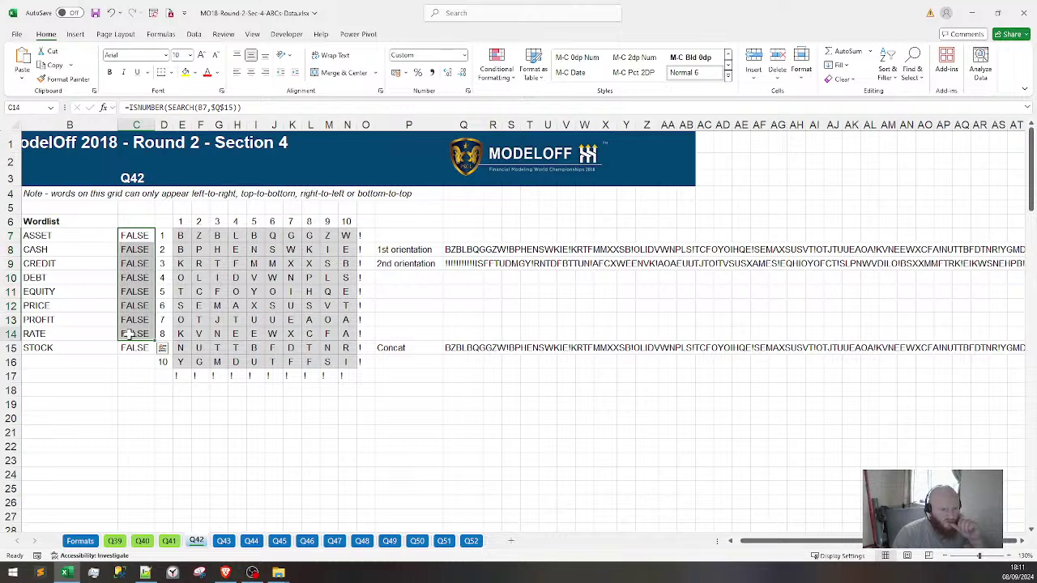
click(132, 348)
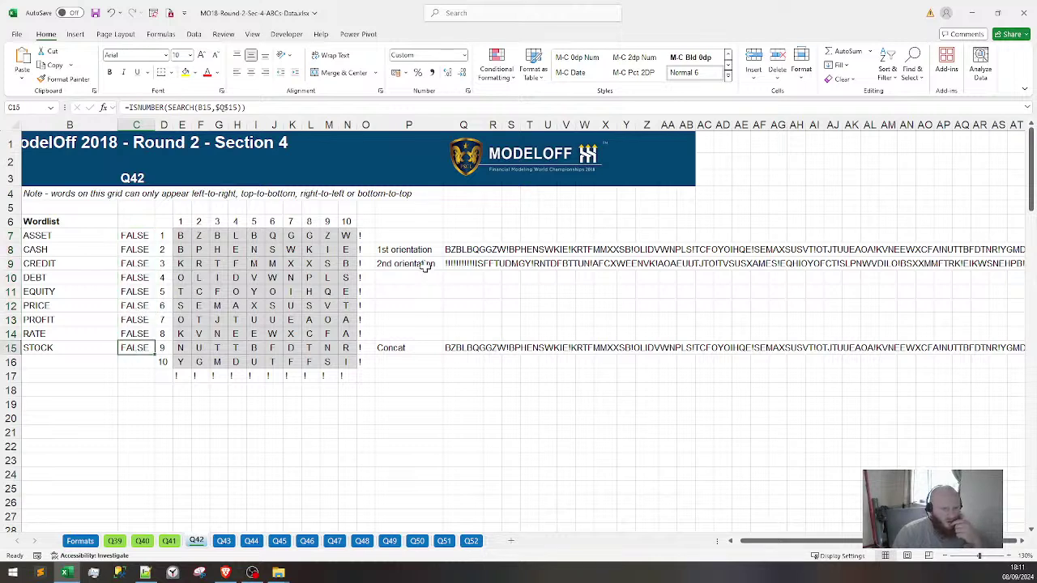
click(472, 251)
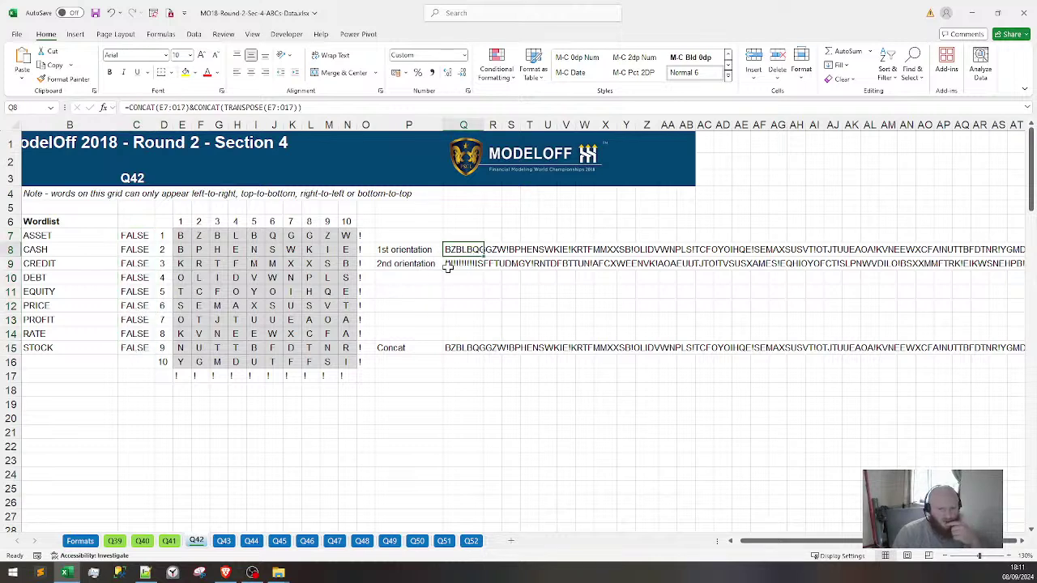
Add the test word isfft below STOCK in B16, fill the search formula down to C16, and check its references
click(69, 364)
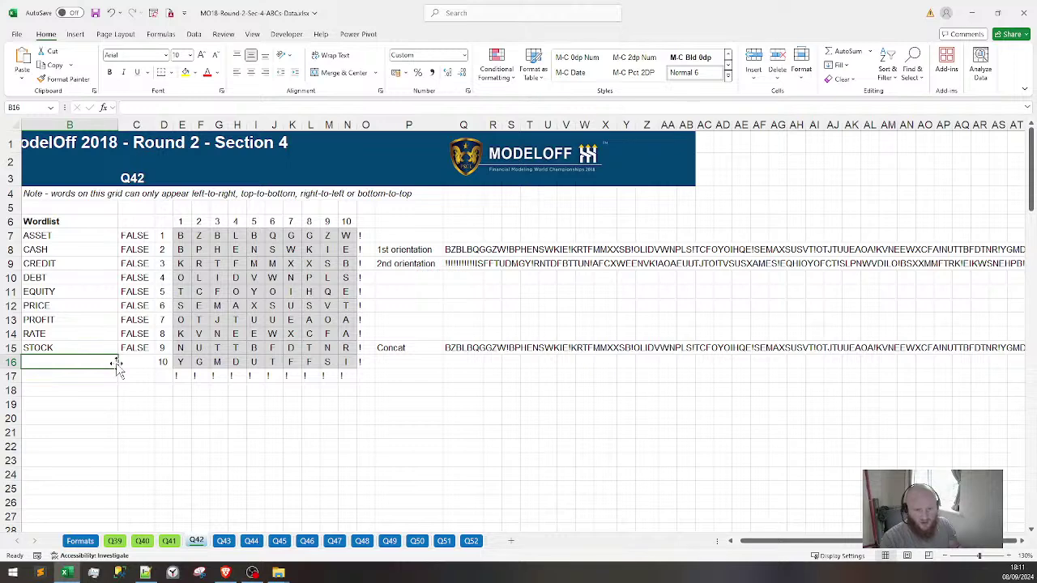
text(is)
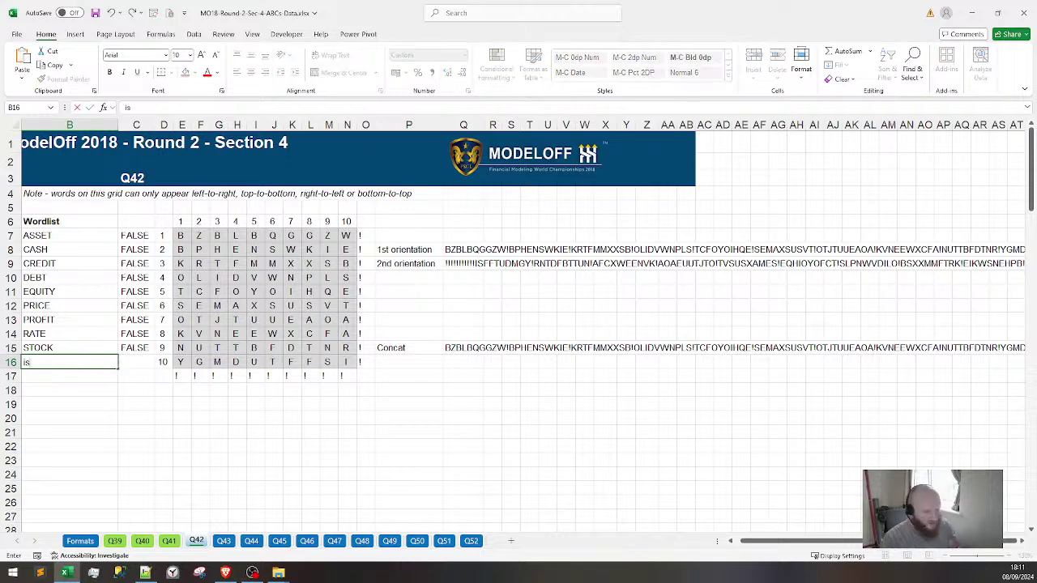
text(fft)
key(Tab)
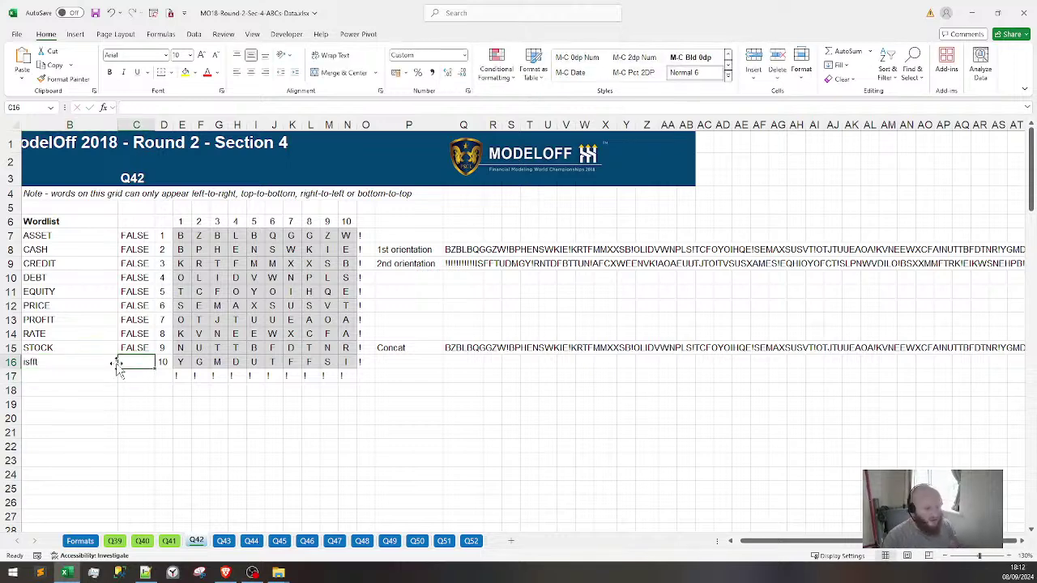
key(ctrl+d)
key(Left)
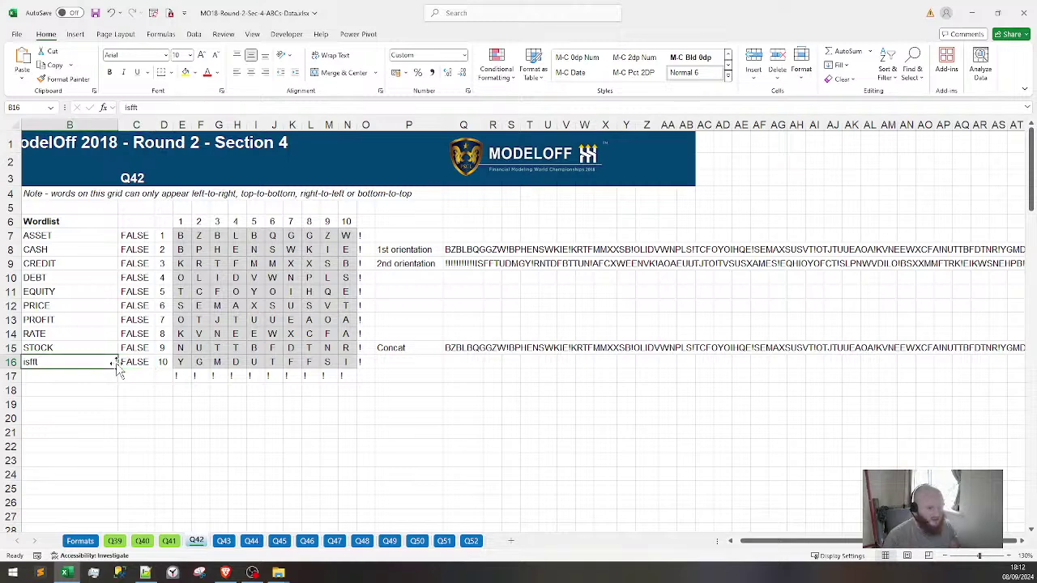
key(Right)
key(F2)
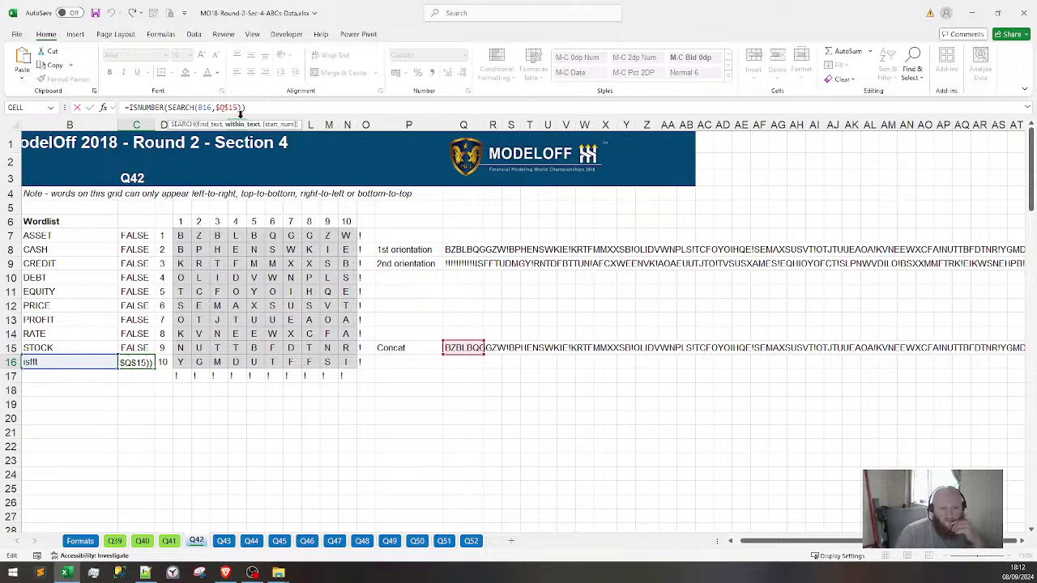
key(Escape)
Point the Q15 formula at the 2nd orientation string, =Q9
click(461, 352)
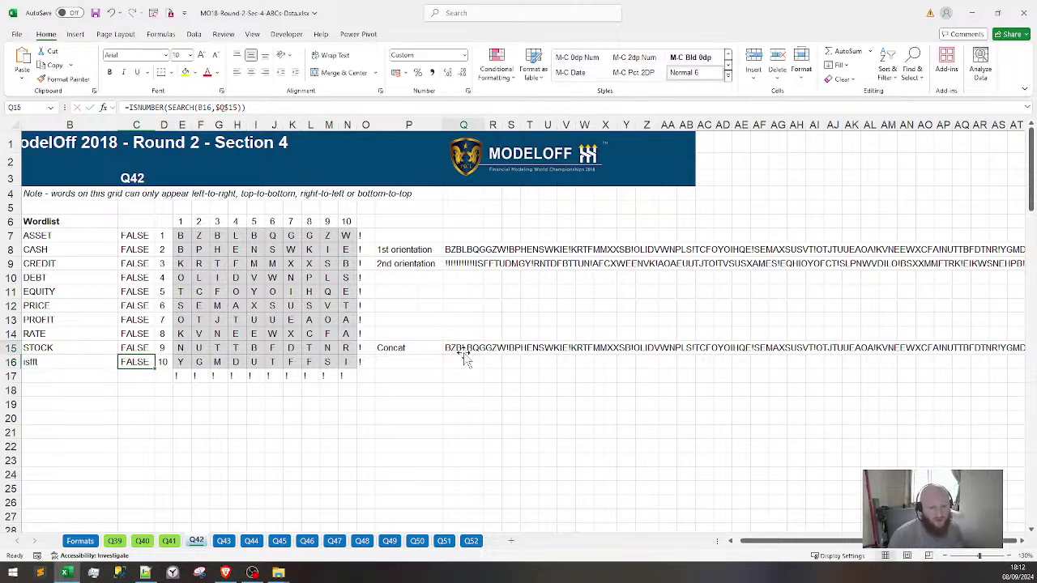
key(F2)
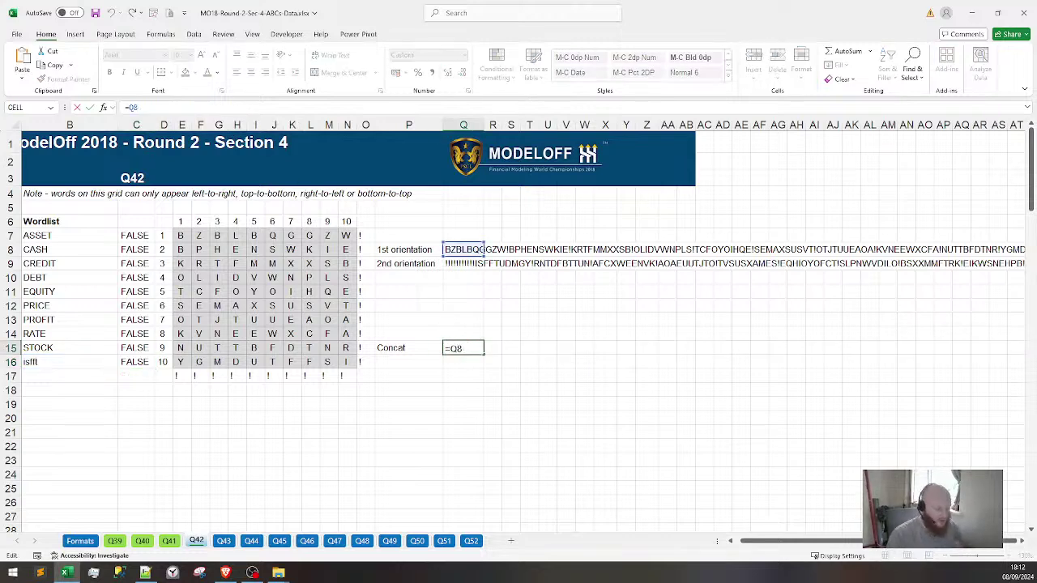
key(BackSpace)
text(9)
key(Return)
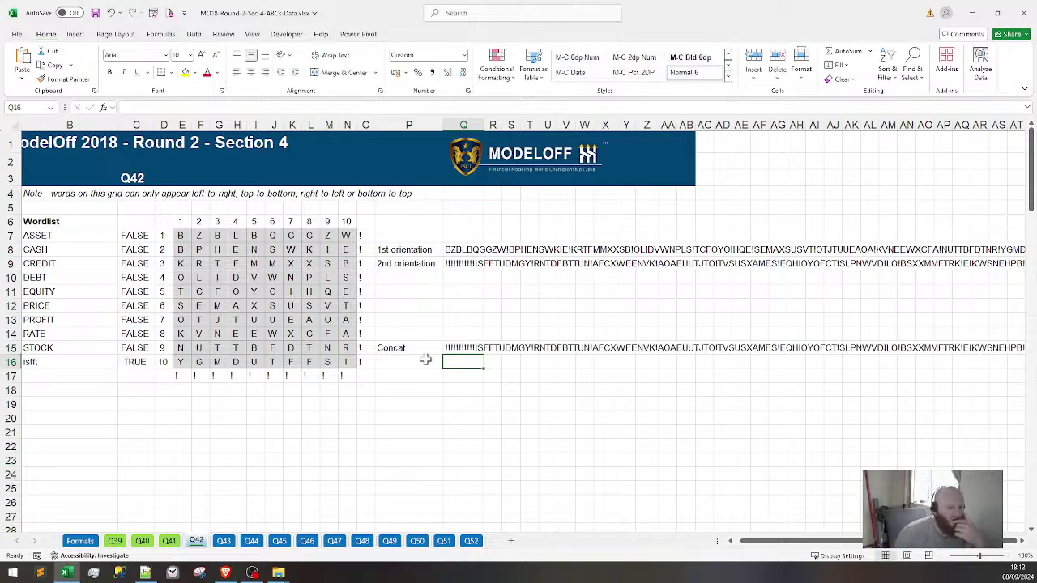
Clear the Q15 formula and delete the two orientation labels and their strings in P8:Q9
click(454, 347)
key(Delete)
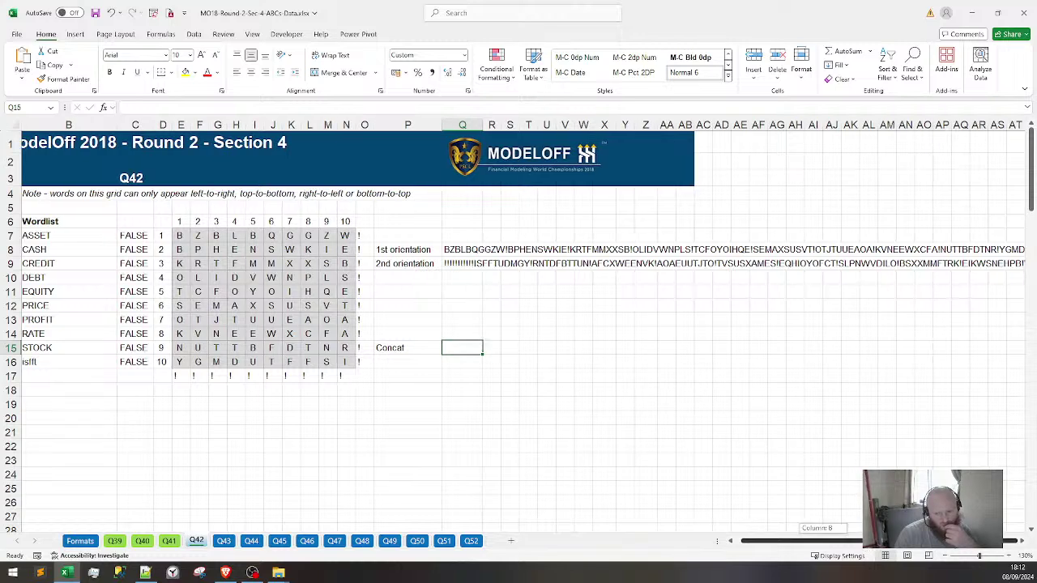
click(455, 251)
drag(455, 252, 472, 276)
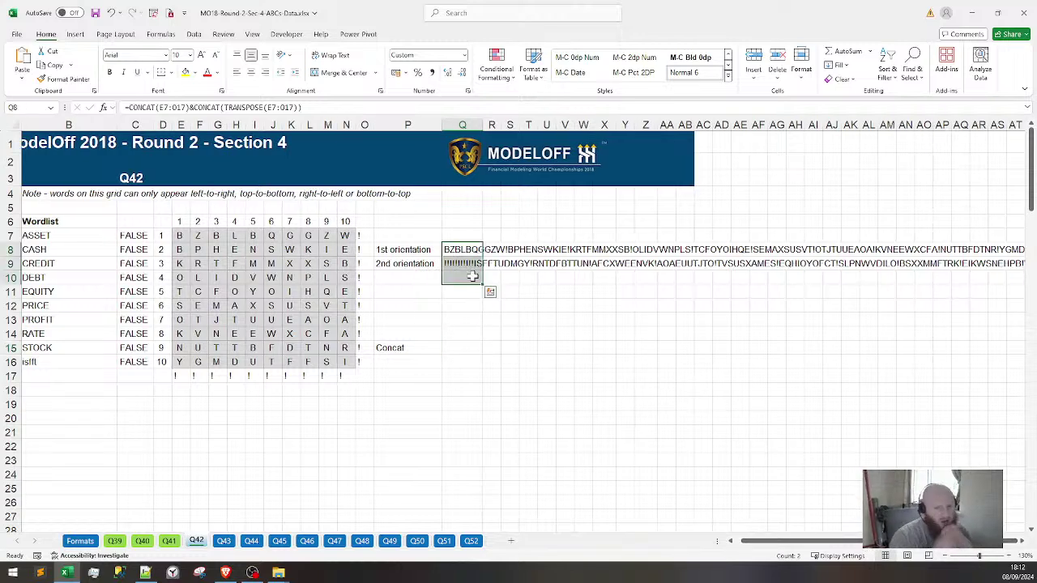
click(408, 251)
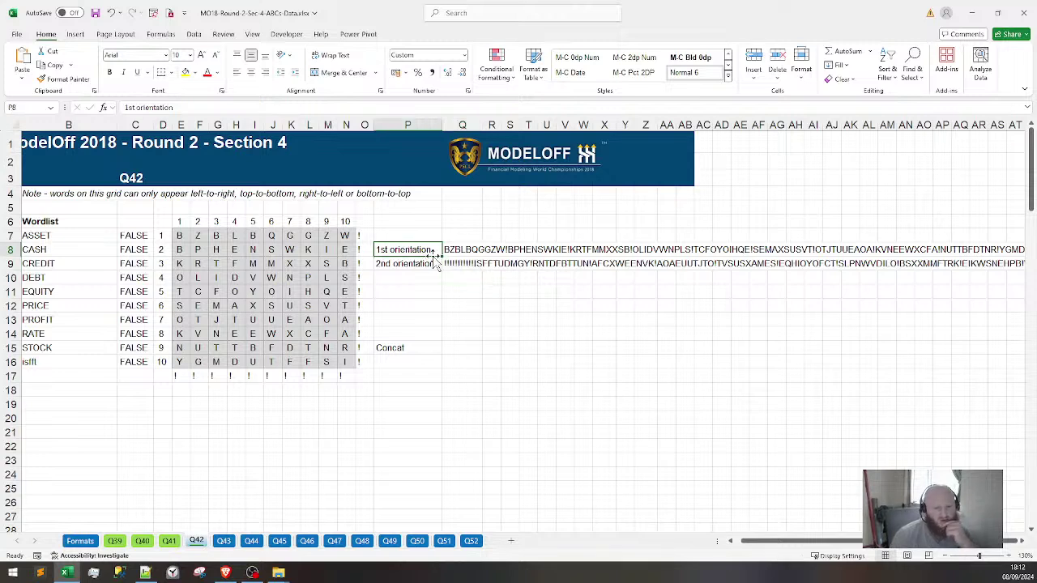
click(421, 264)
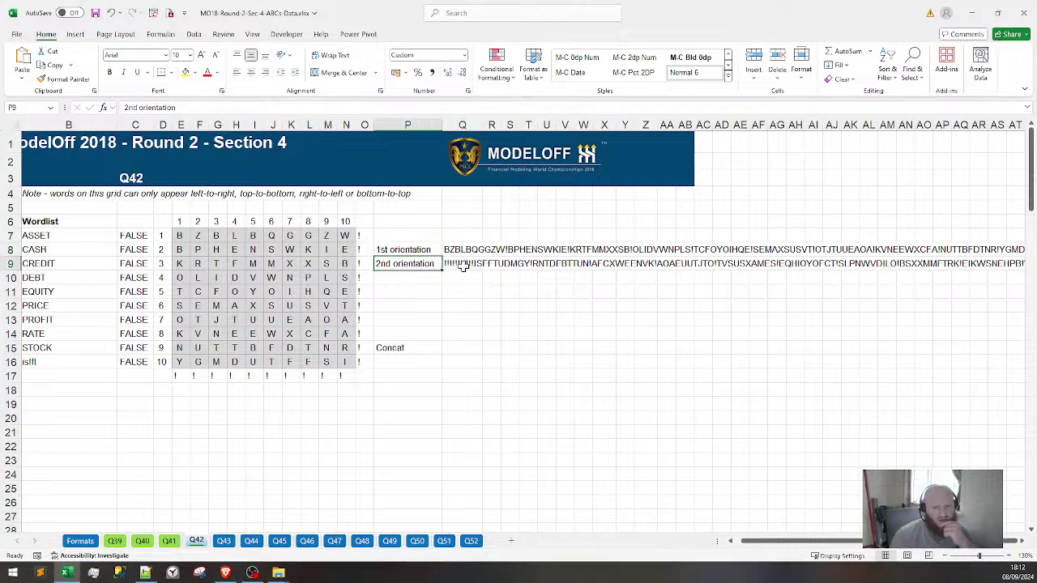
drag(458, 264, 403, 248)
key(Delete)
key(Up)
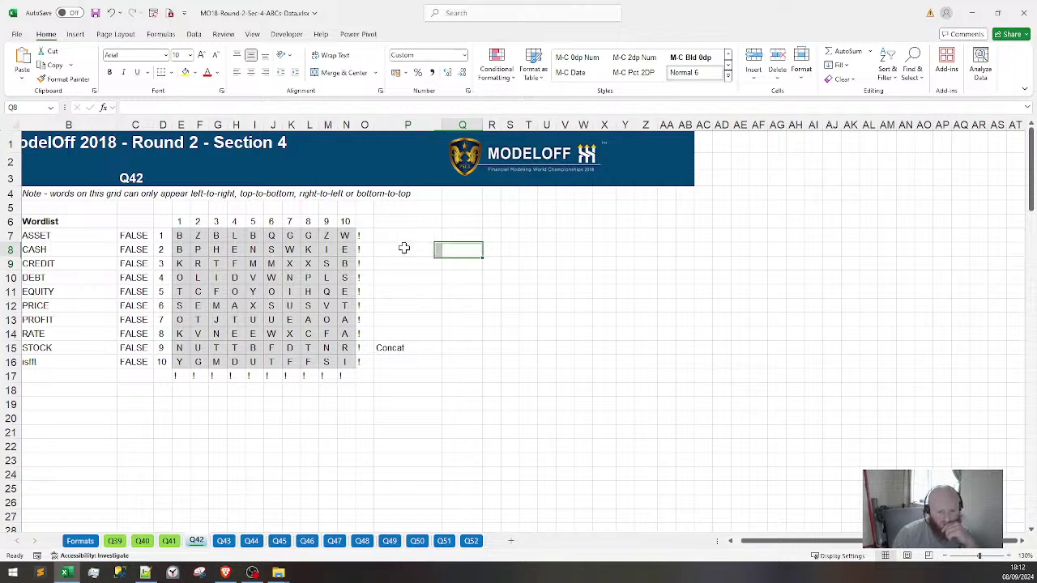
key(Down)
Label P8 as left to right and P9 as top to bottom
click(403, 248)
text(le)
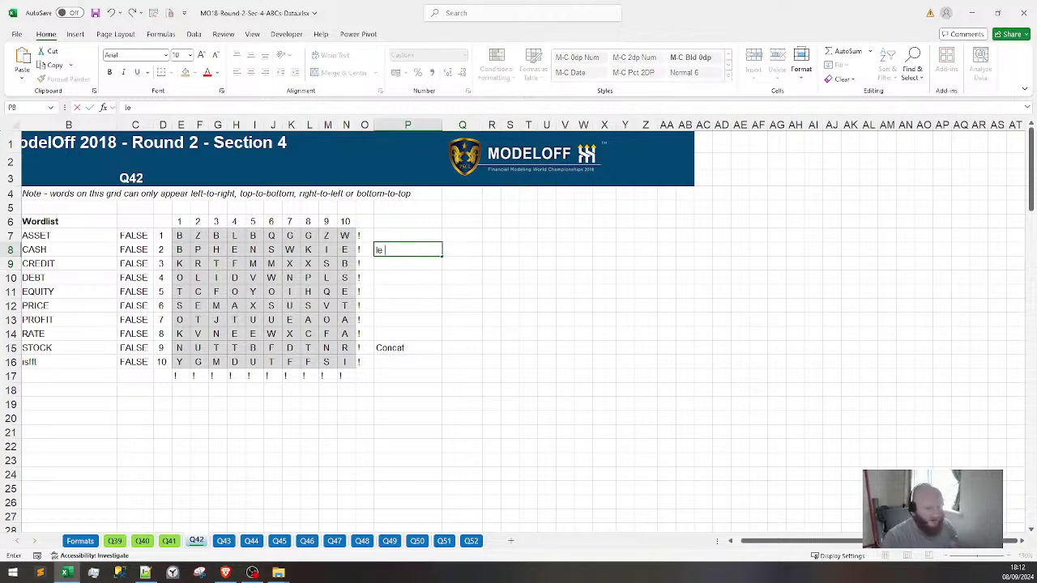
text(ft to right)
key(Return)
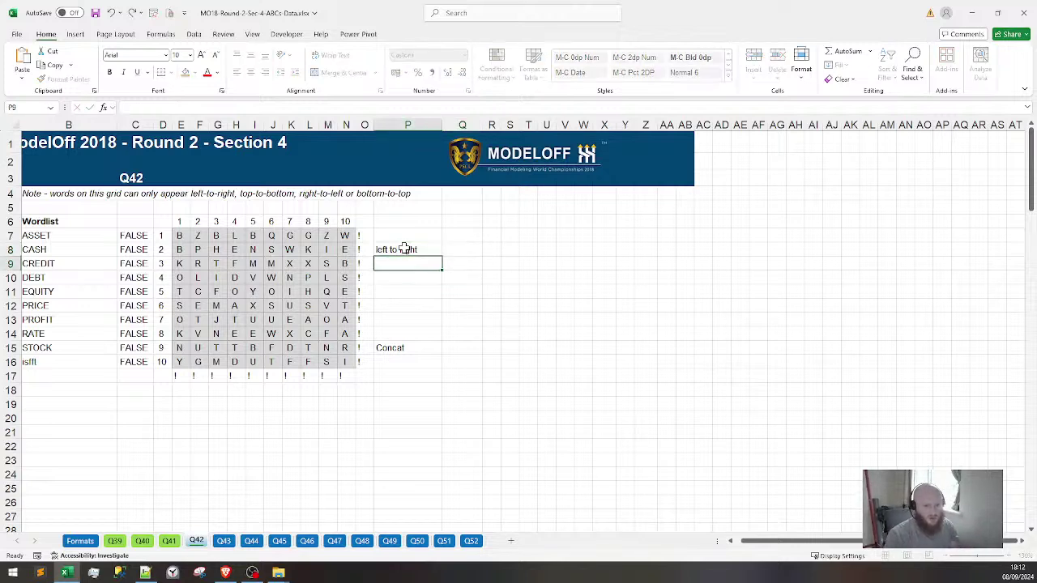
text(tom)
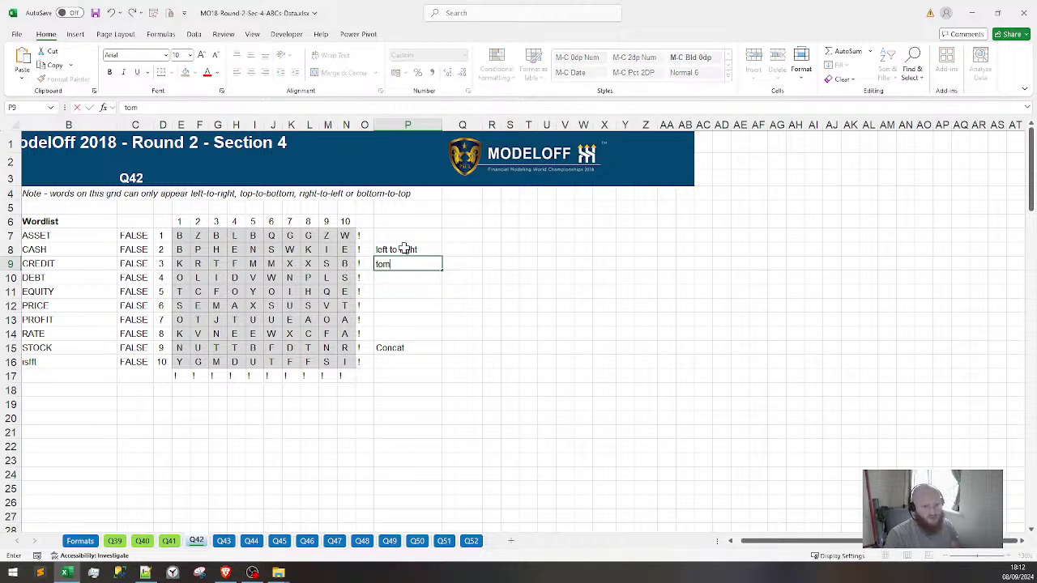
text(pto bottom)
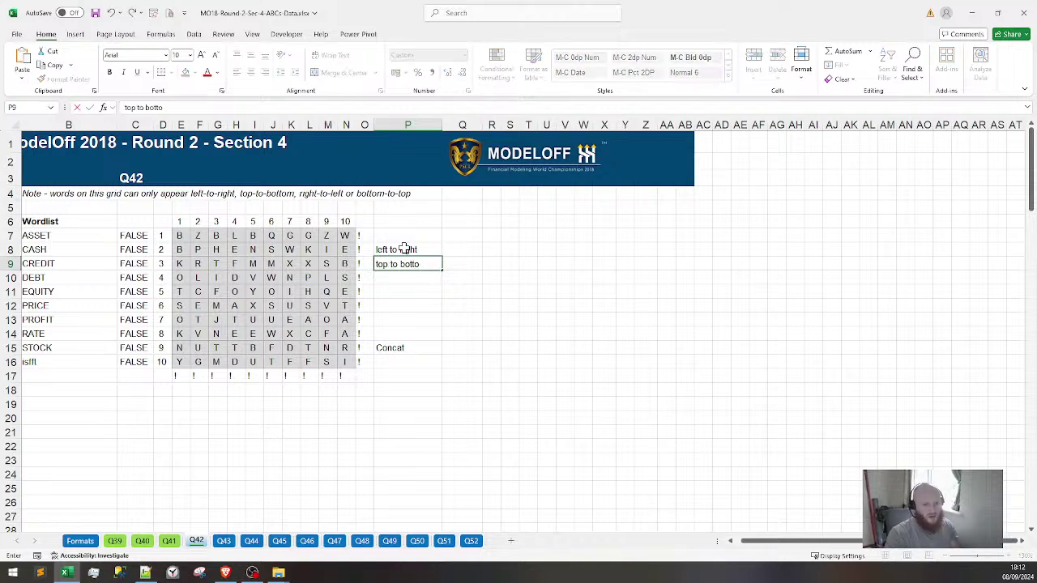
key(Return)
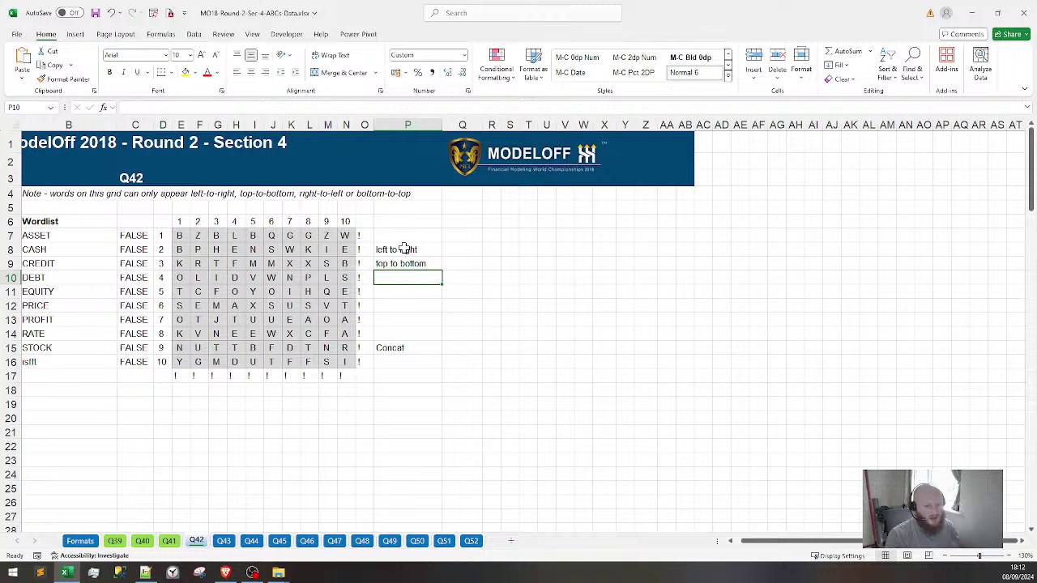
Label P10 as right to left and P11 as bottom to top
text(right t)
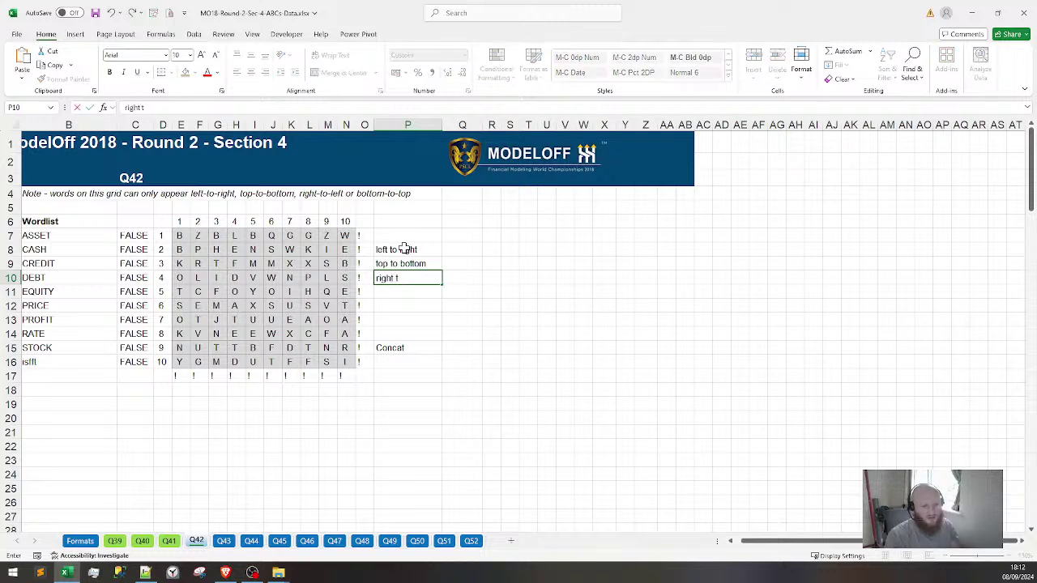
text(o left)
key(Return)
text(left)
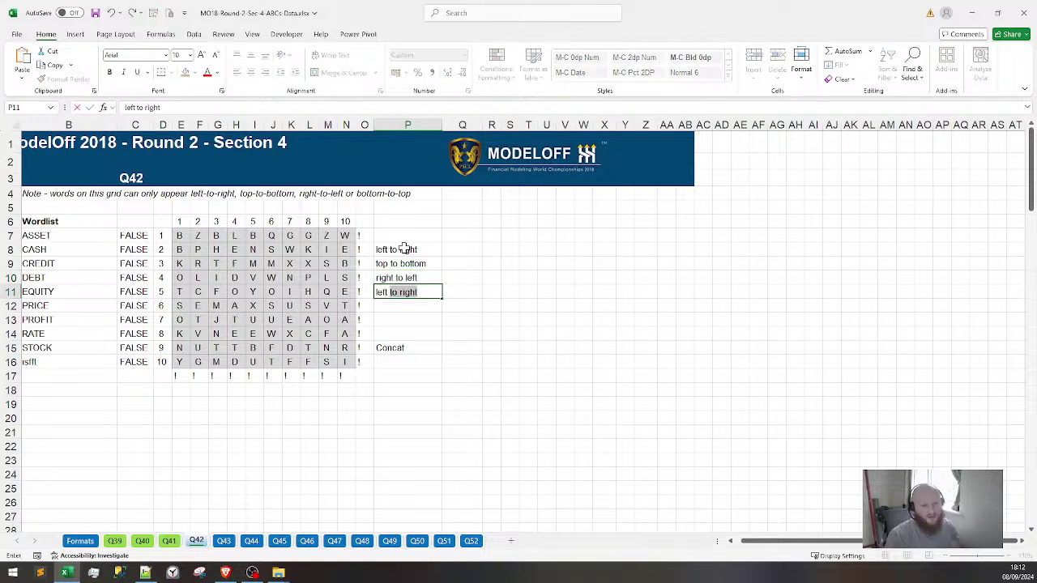
key(Tab)
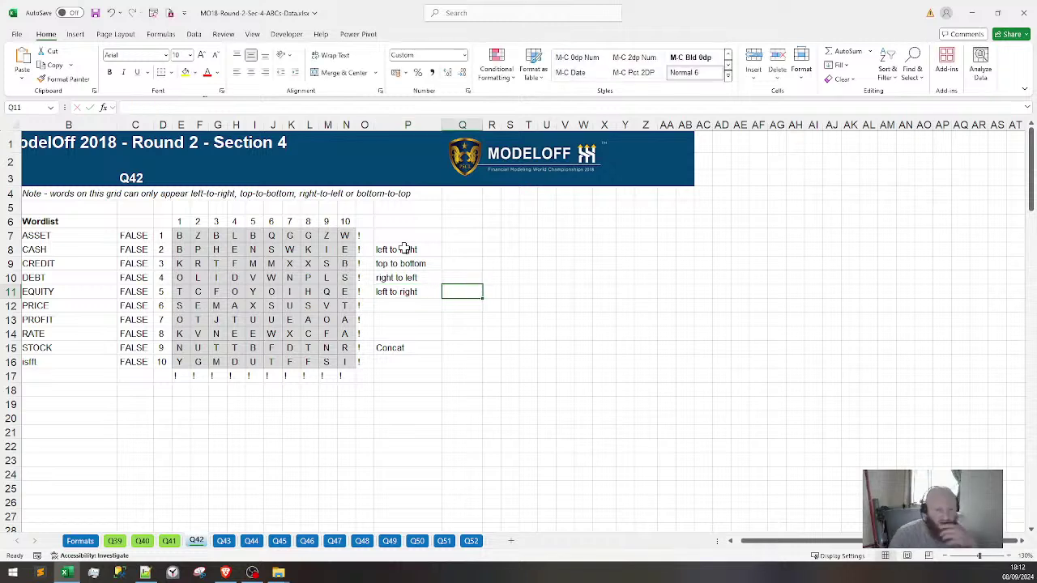
click(414, 293)
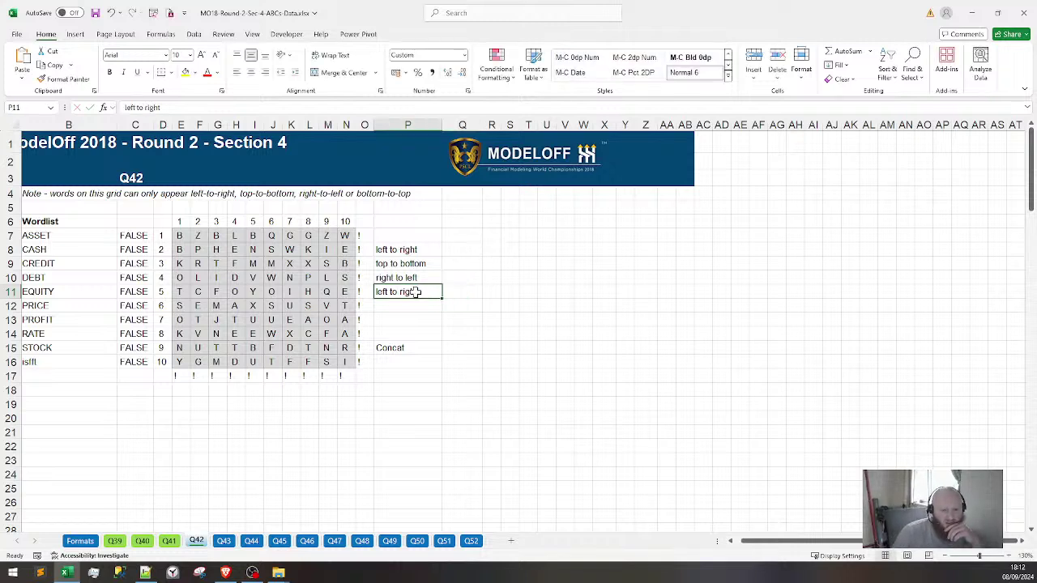
text(bot)
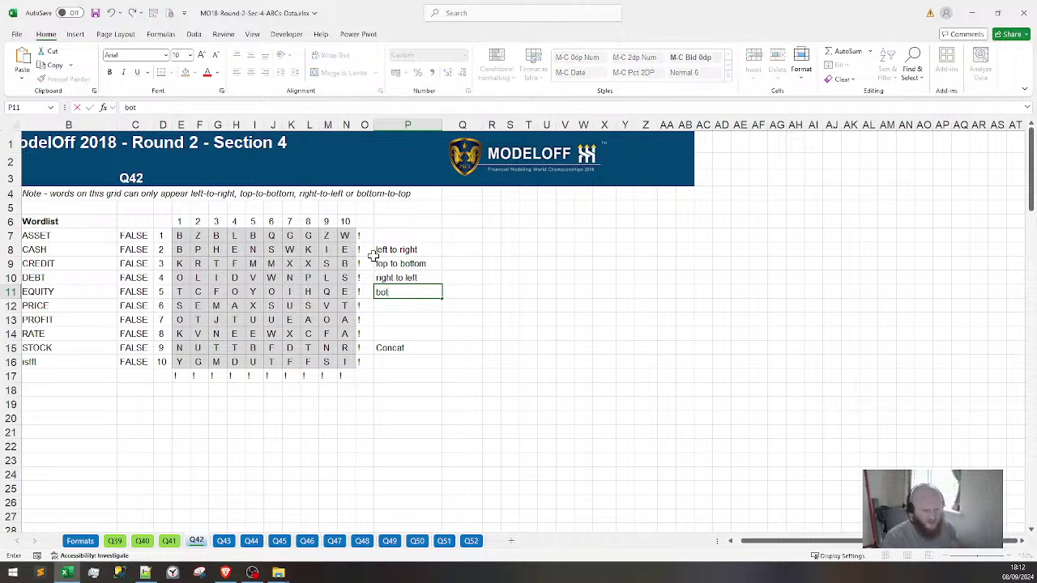
text(tom to top)
key(Return)
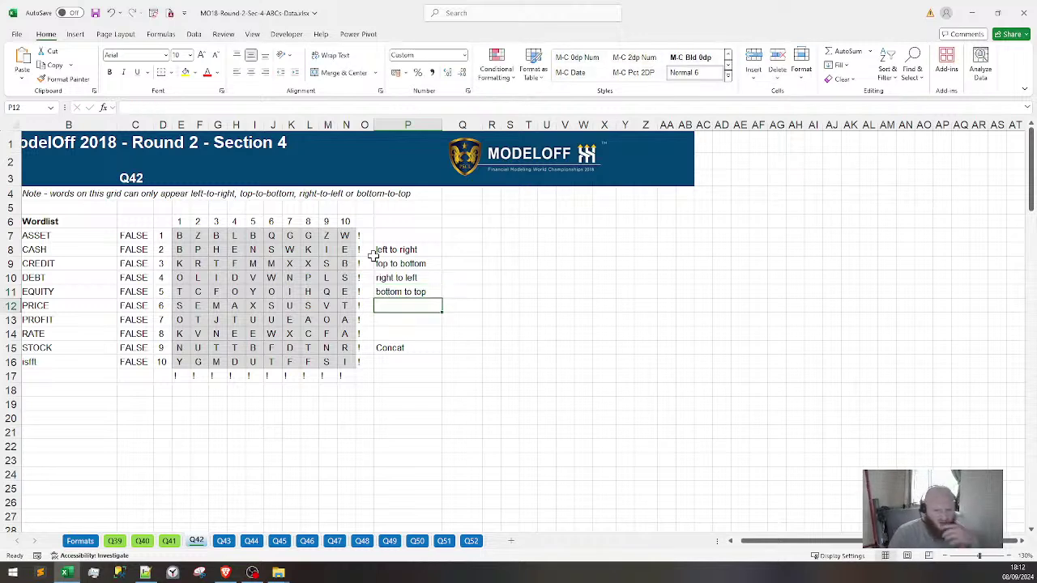
click(465, 249)
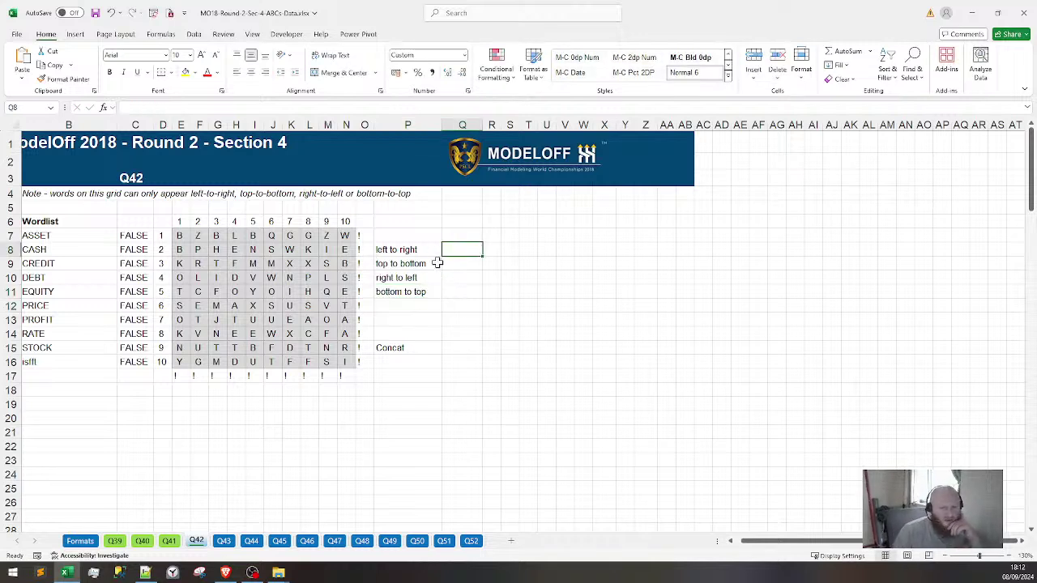
text(=)
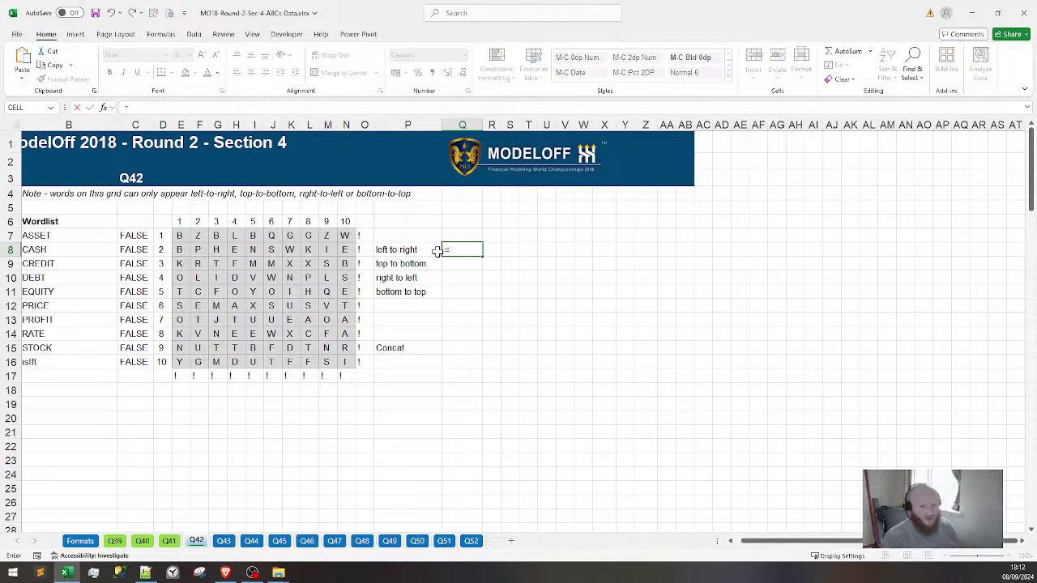
key(Escape)
Move the direction labels and the Concat label from P8:P15 to column Q, and widen column Q to fit them
drag(416, 248, 424, 347)
key(ctrl+x)
key(Right)
key(ctrl+v)
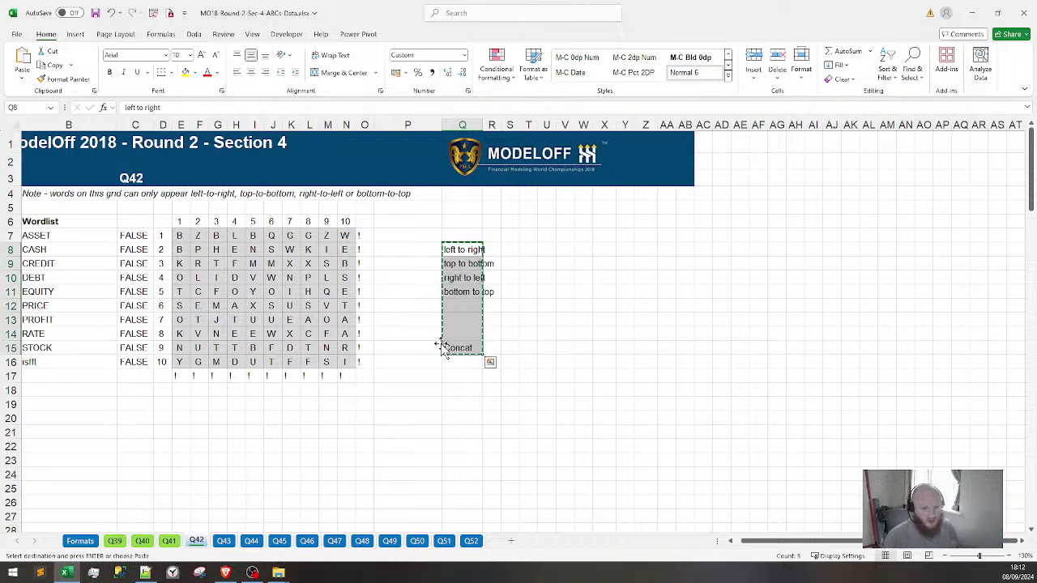
drag(482, 124, 504, 124)
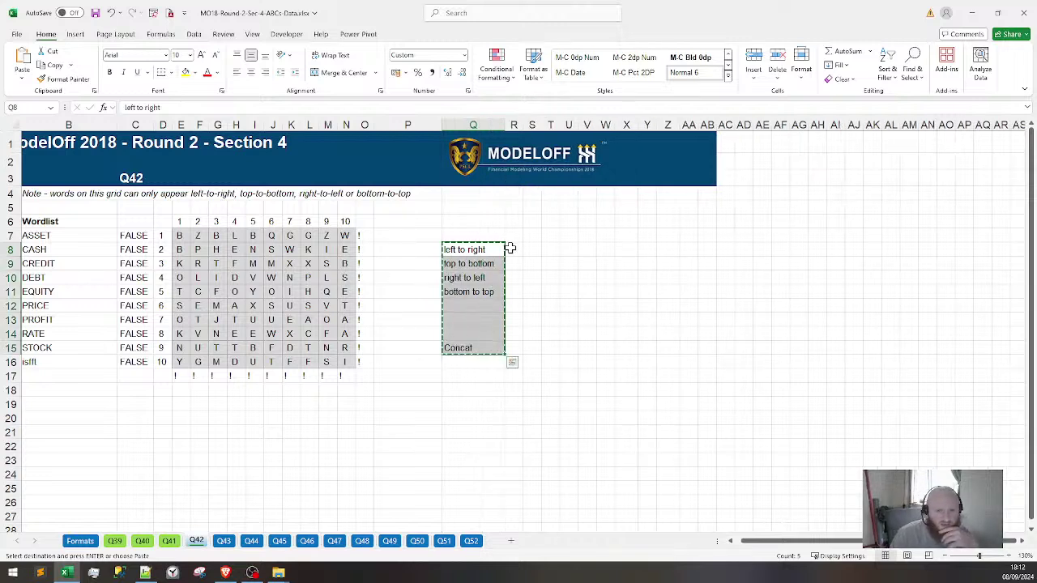
Enter =CONCAT(E7:O17) in R8 to build the left to right string from the letter grid and its exclamation-mark delimiters
key(Right)
key(Escape)
key(F1)
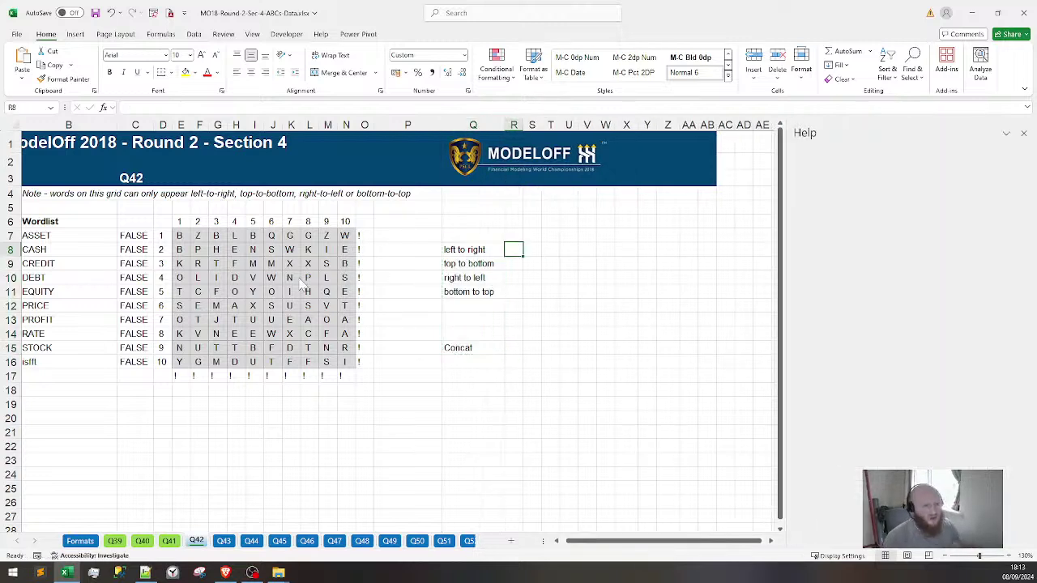
click(1023, 132)
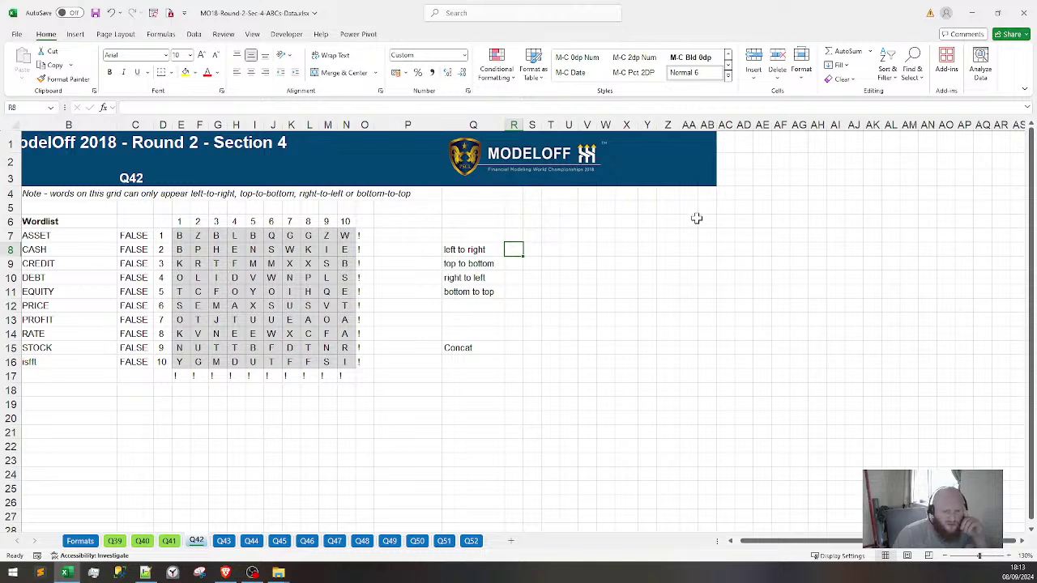
text(=)
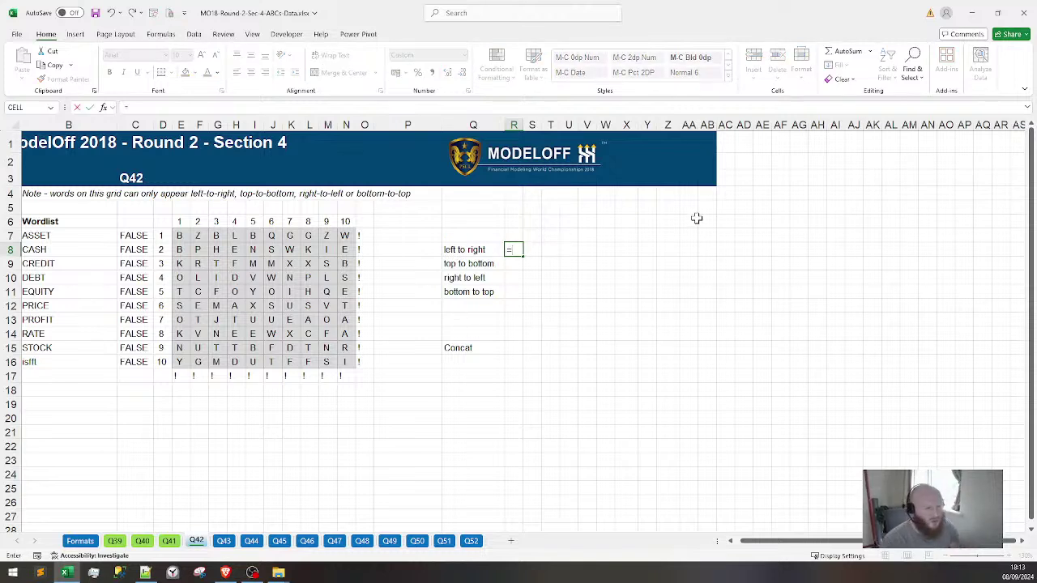
text(conc)
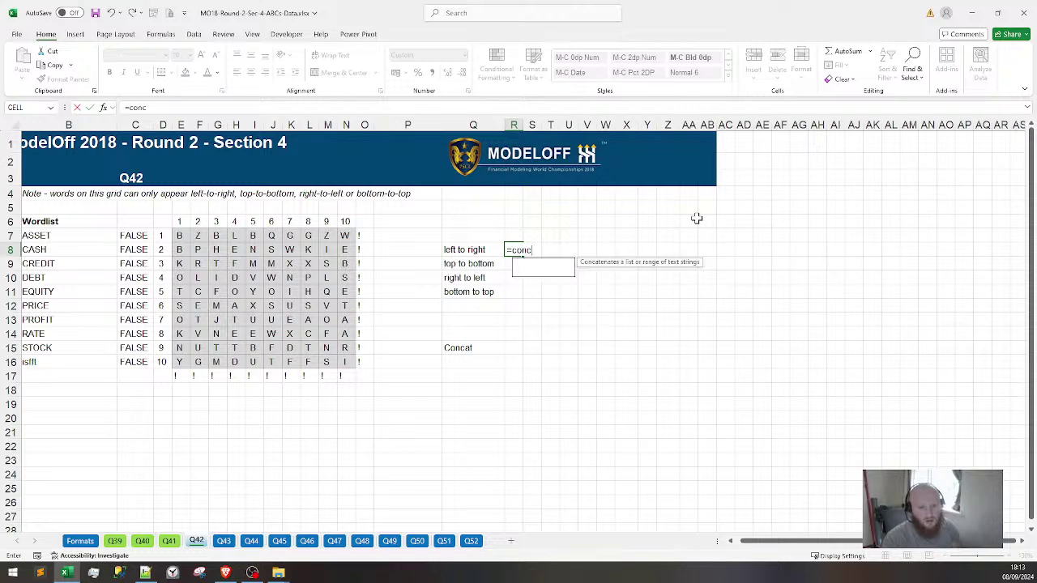
text(at()
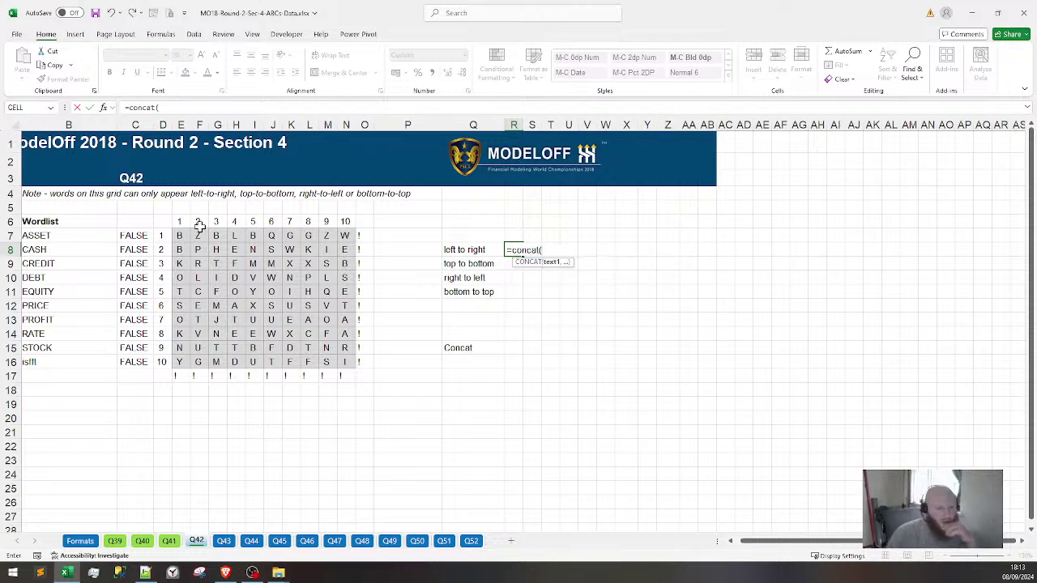
drag(179, 235, 197, 251)
drag(265, 329, 359, 378)
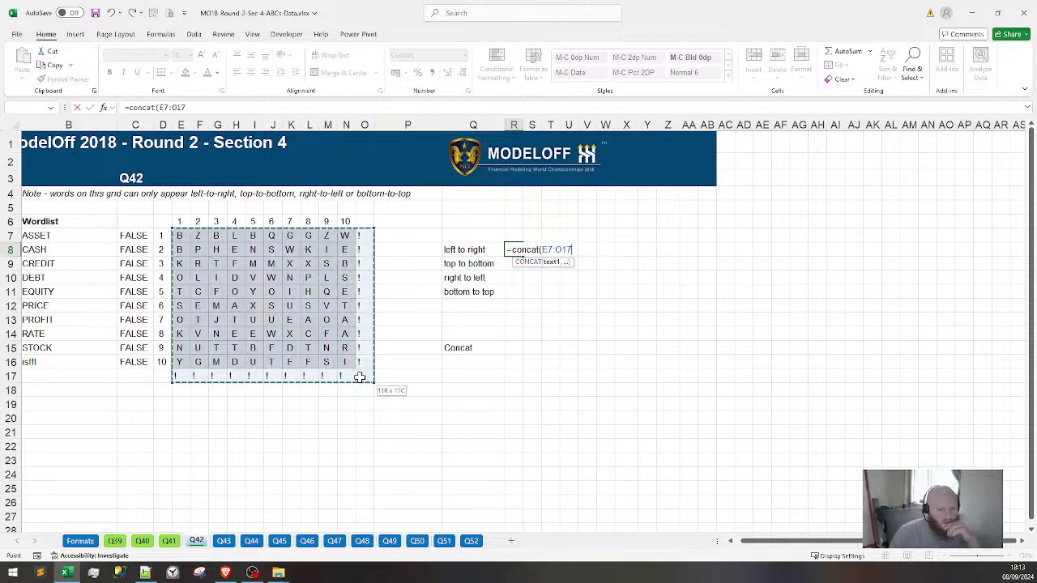
key(Return)
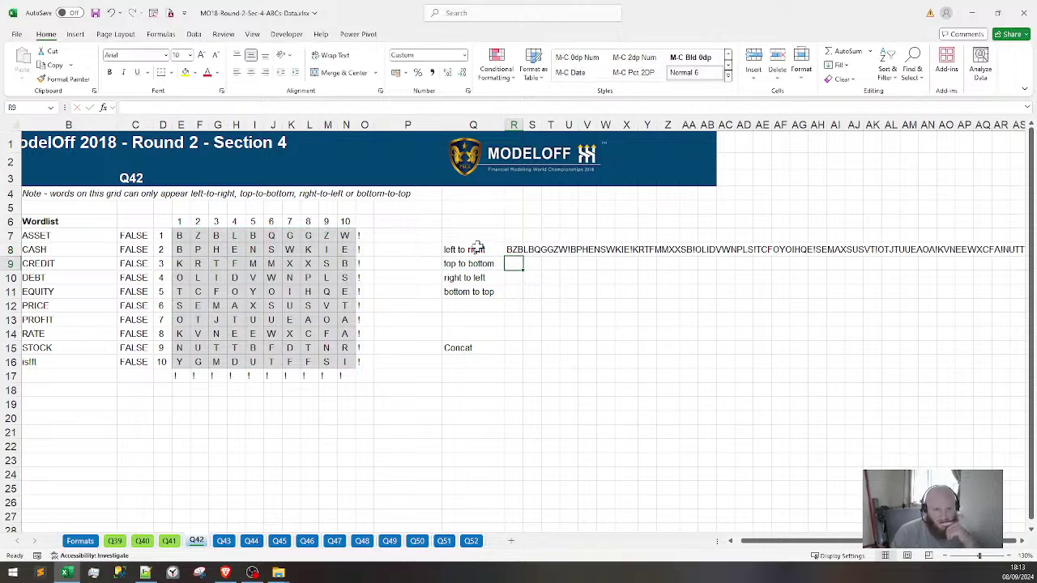
key(Up)
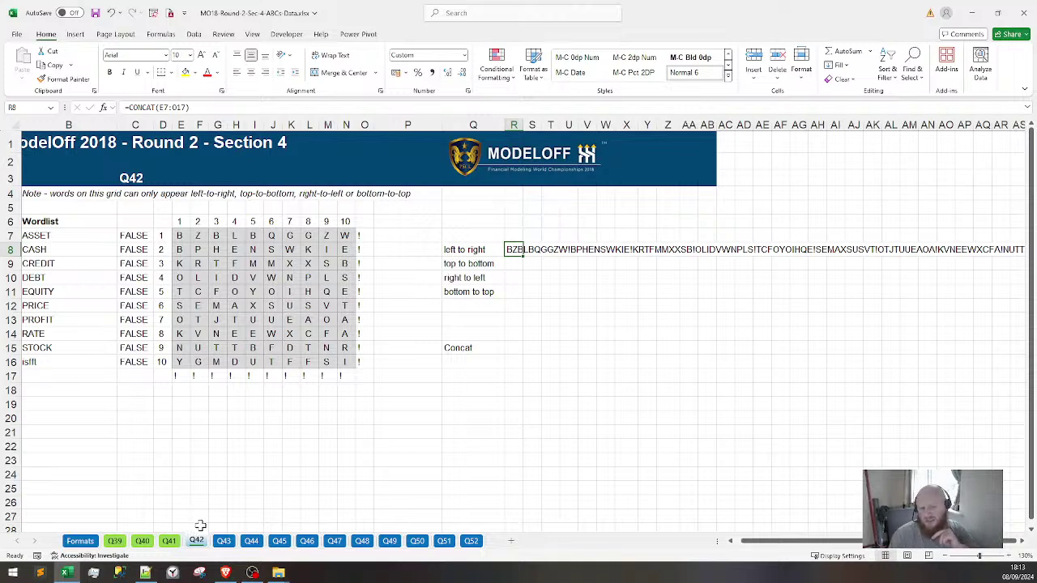
Switch to the Brave browser and search the web for "character limit in excel cell"
click(225, 573)
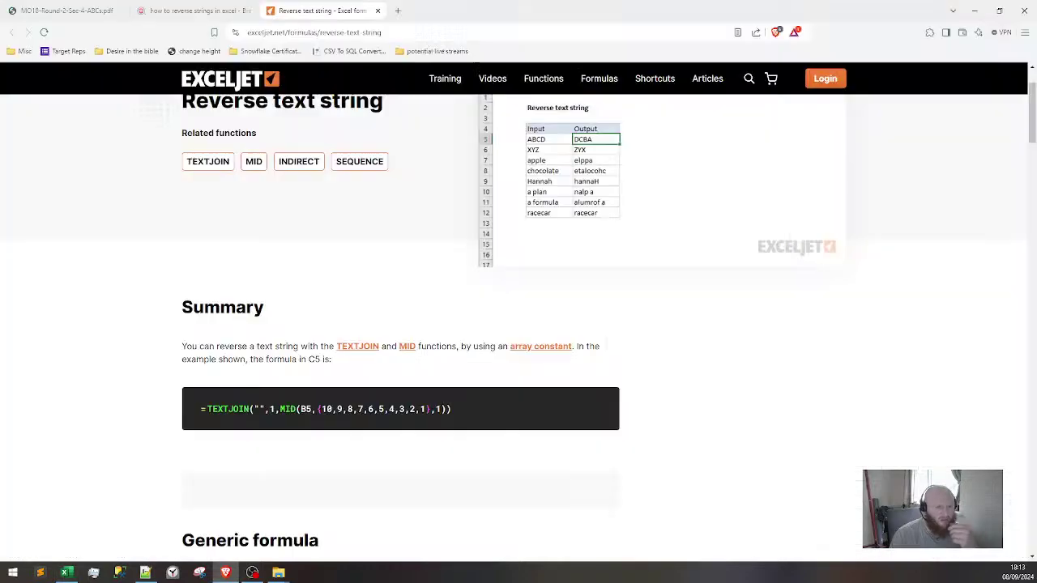
key(ctrl+l)
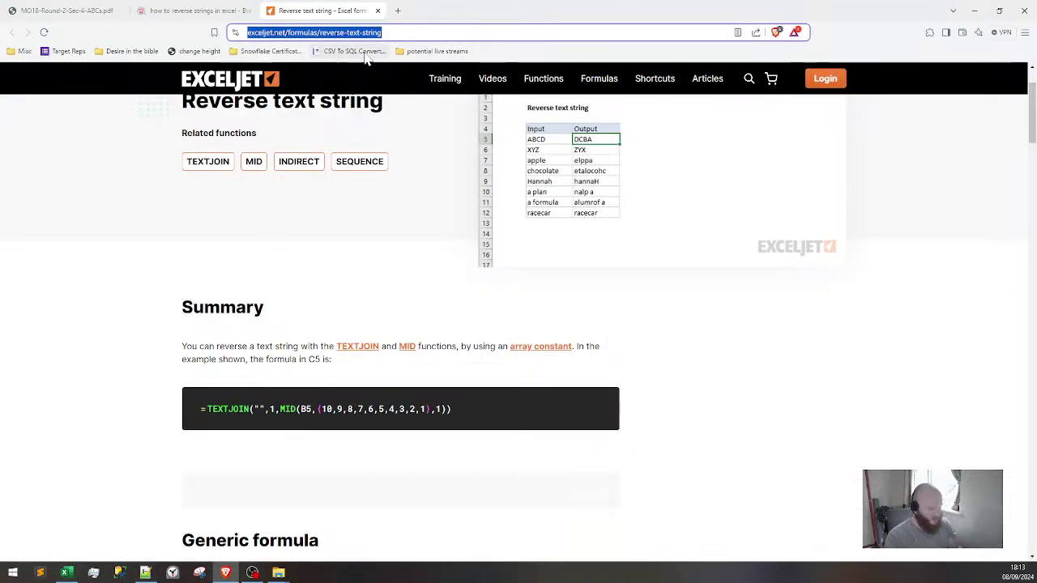
text(chca)
key(BackSpace)
key(BackSpace)
text(arcter)
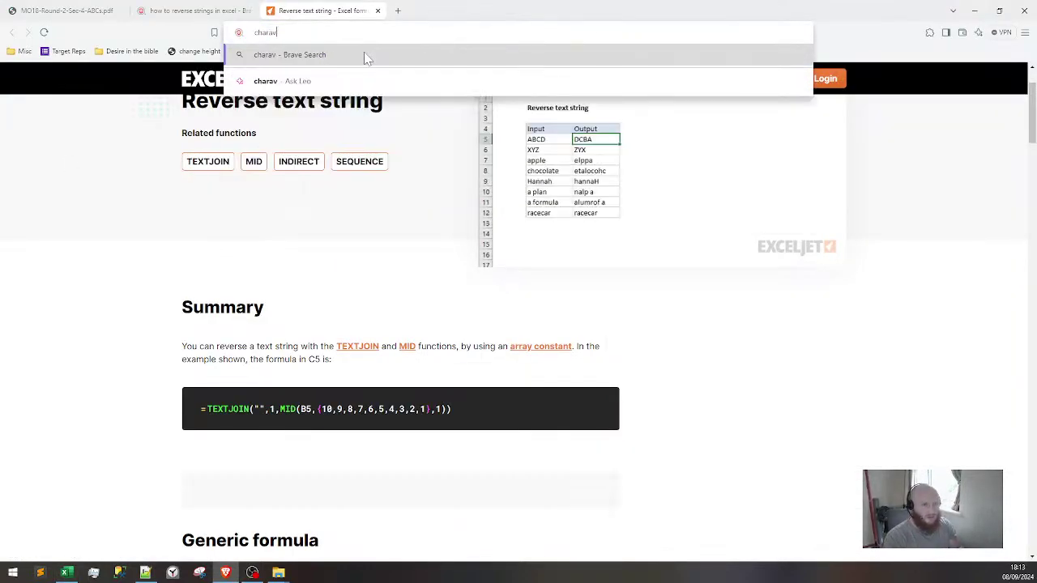
key(BackSpace)
key(BackSpace)
key(BackSpace)
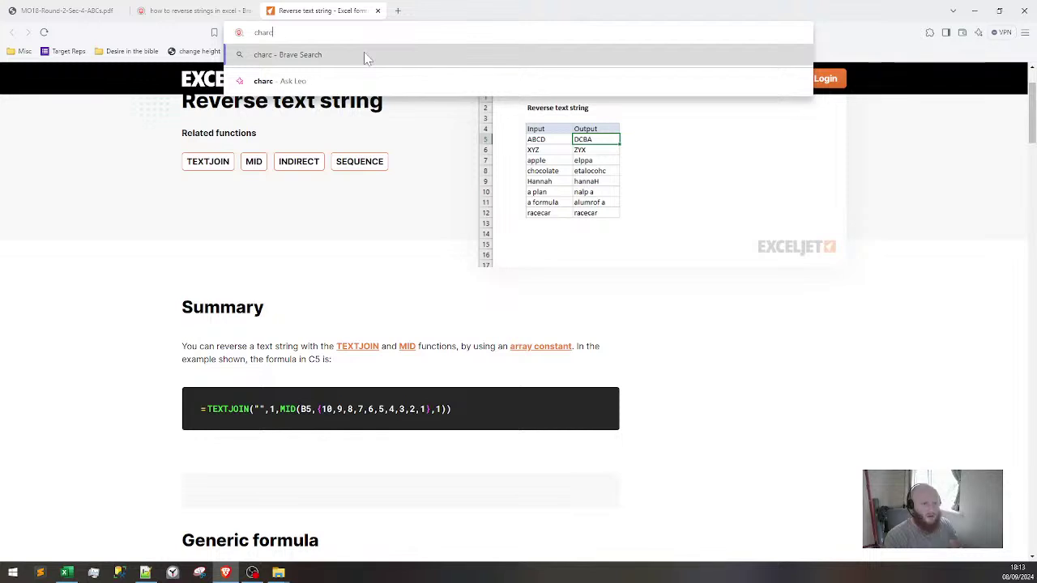
text(cter limito n)
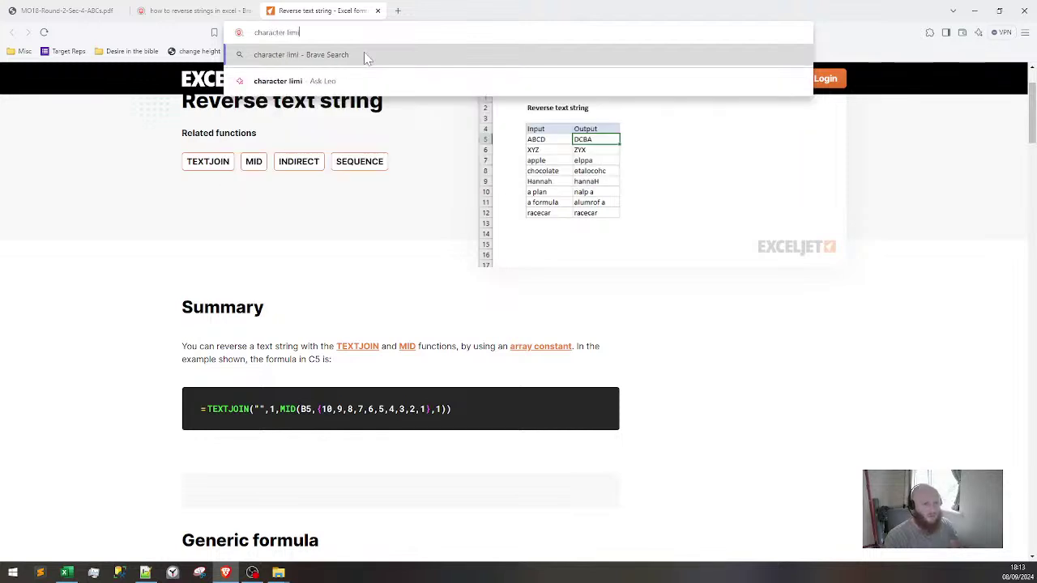
key(BackSpace)
key(BackSpace)
key(BackSpace)
text(on)
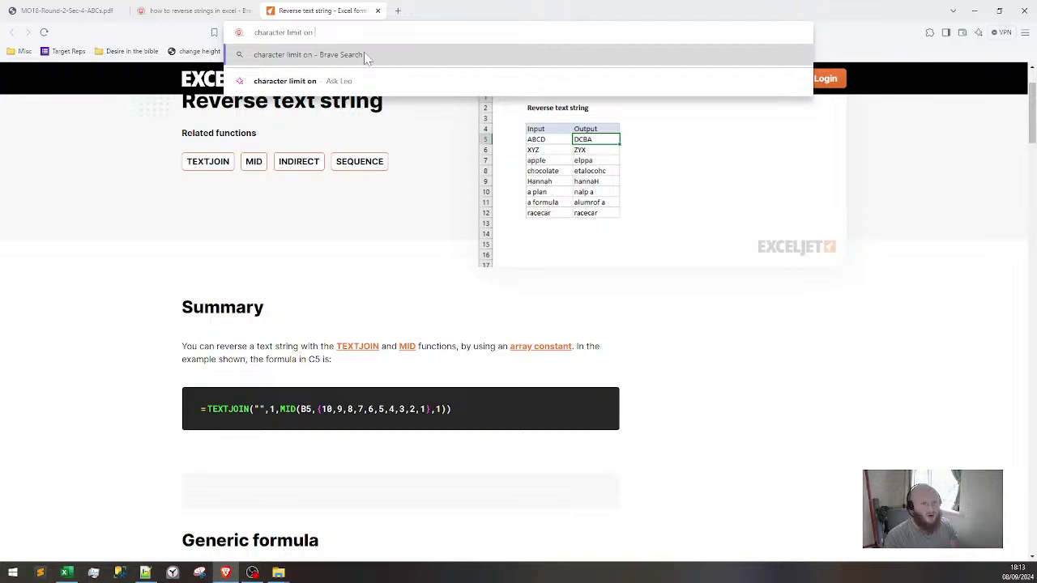
key(BackSpace)
key(BackSpace)
key(BackSpace)
text(in excel cell)
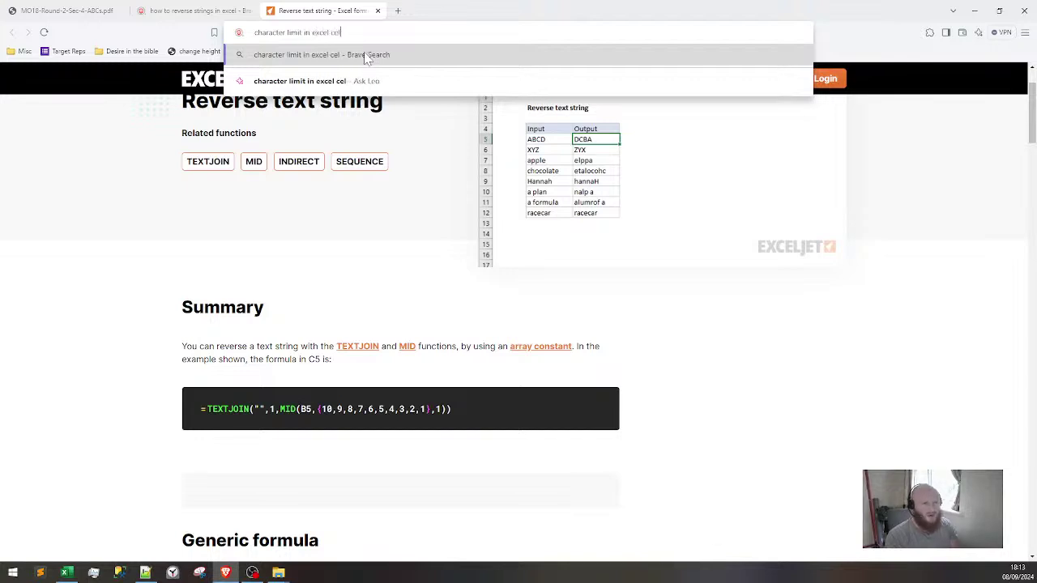
key(Return)
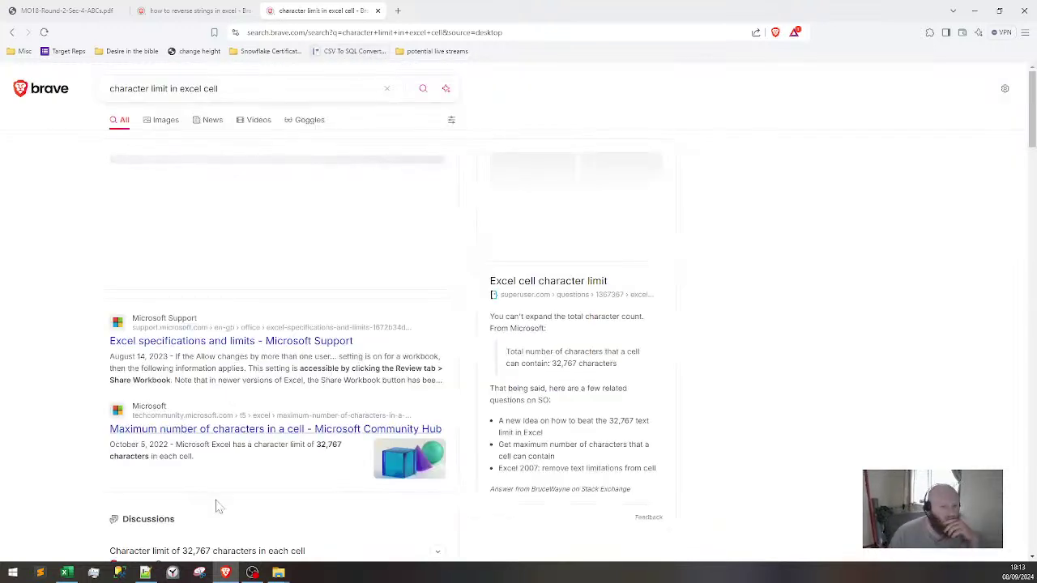
Check the maximum characters per cell in the search results, close that search tab and return to the Excel workbook
double_click(566, 363)
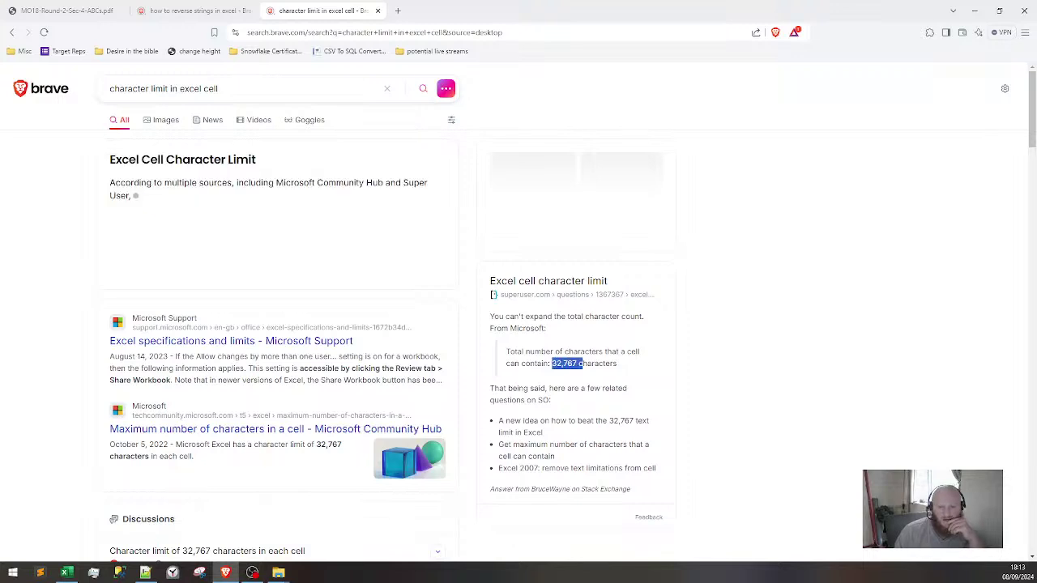
click(378, 10)
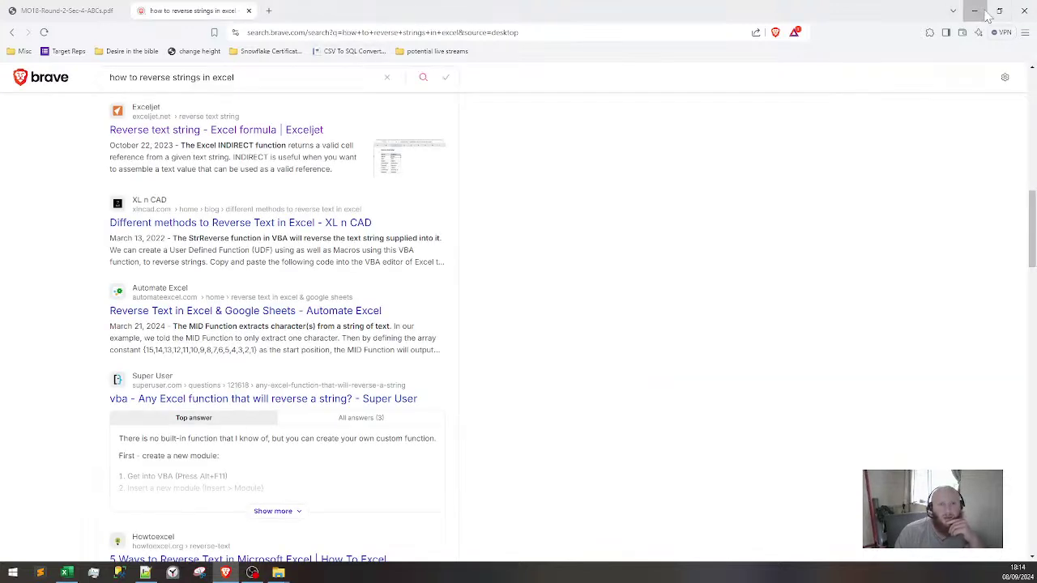
click(975, 11)
Calculate =100*100 in the empty cell W6 as a string-length check and clear the cell again
click(744, 306)
click(597, 227)
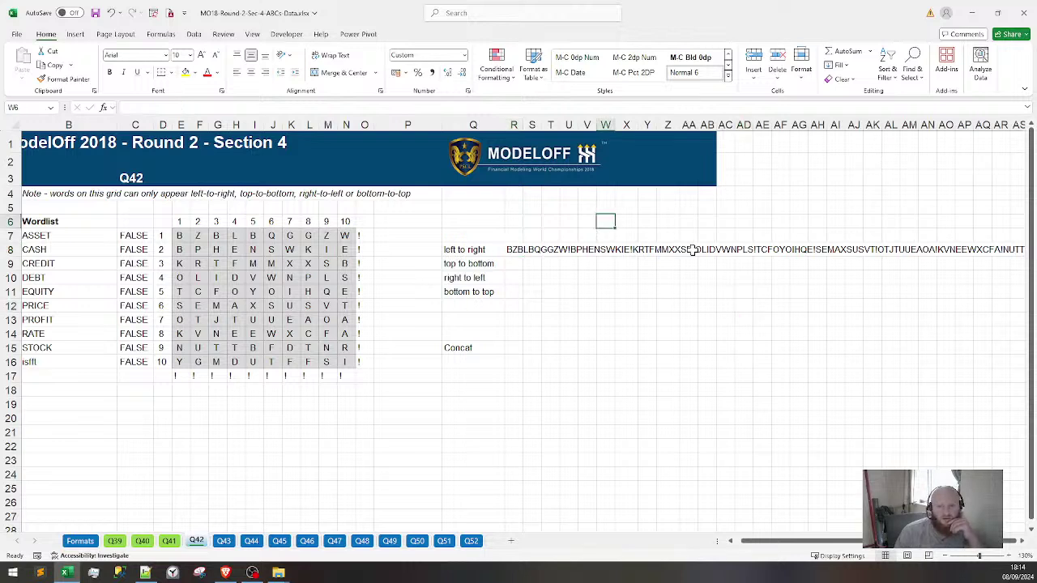
text(=100*100)
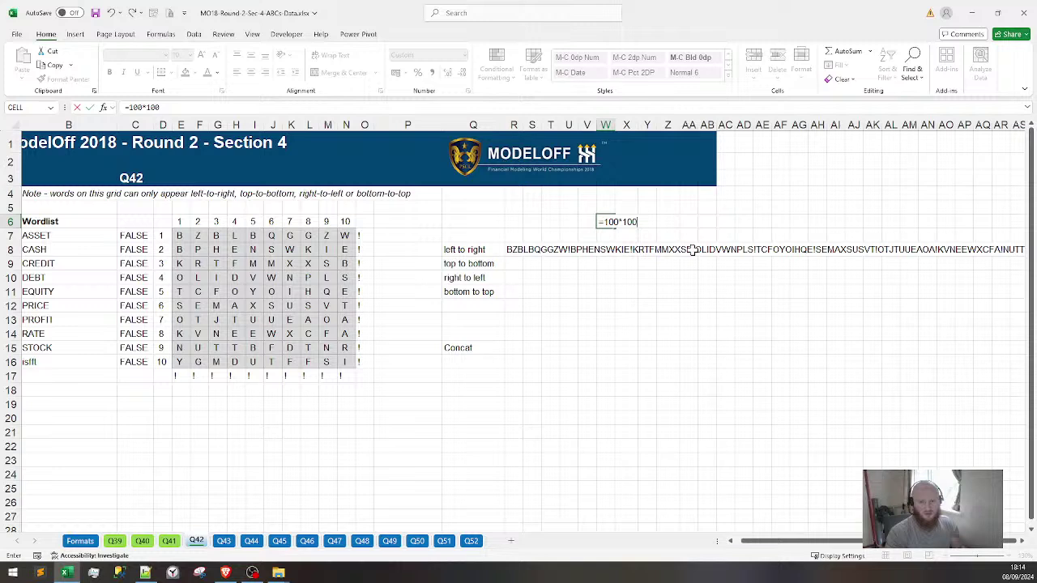
key(ctrl+Return)
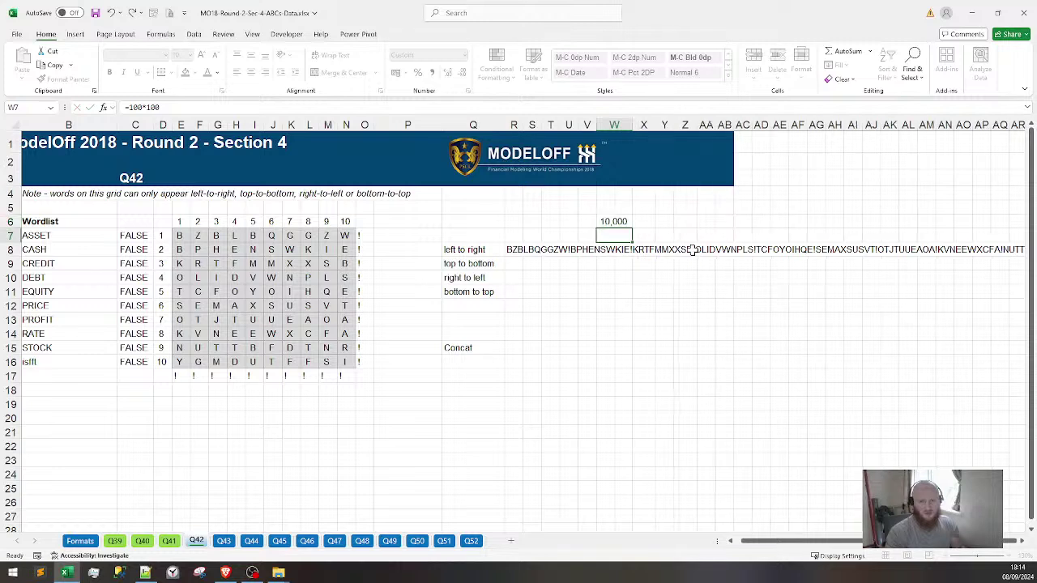
key(Delete)
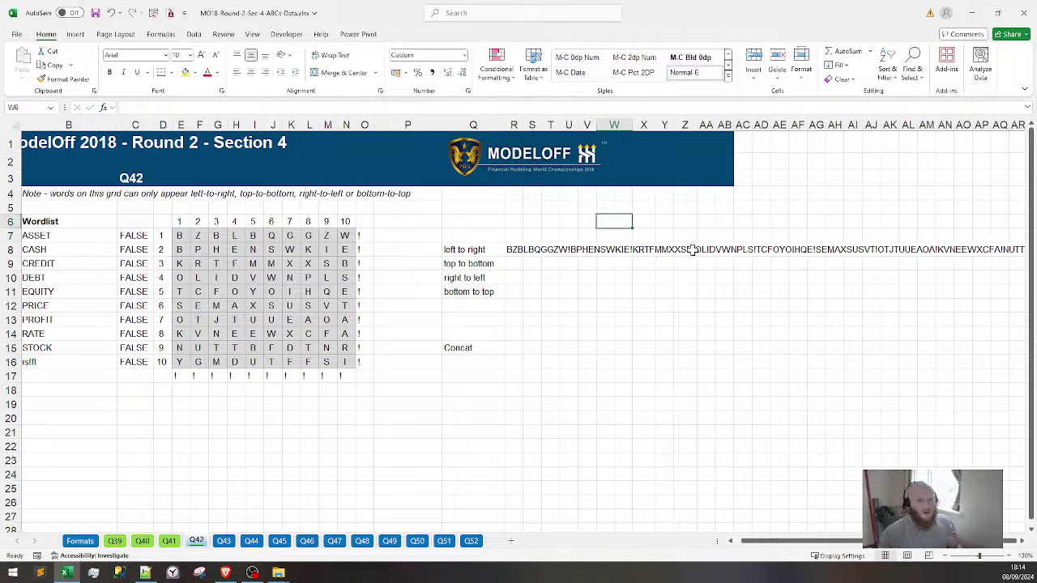
Copy the formula text =CONCAT(E7:O17) from R8 into R9, keeping the same range
click(516, 264)
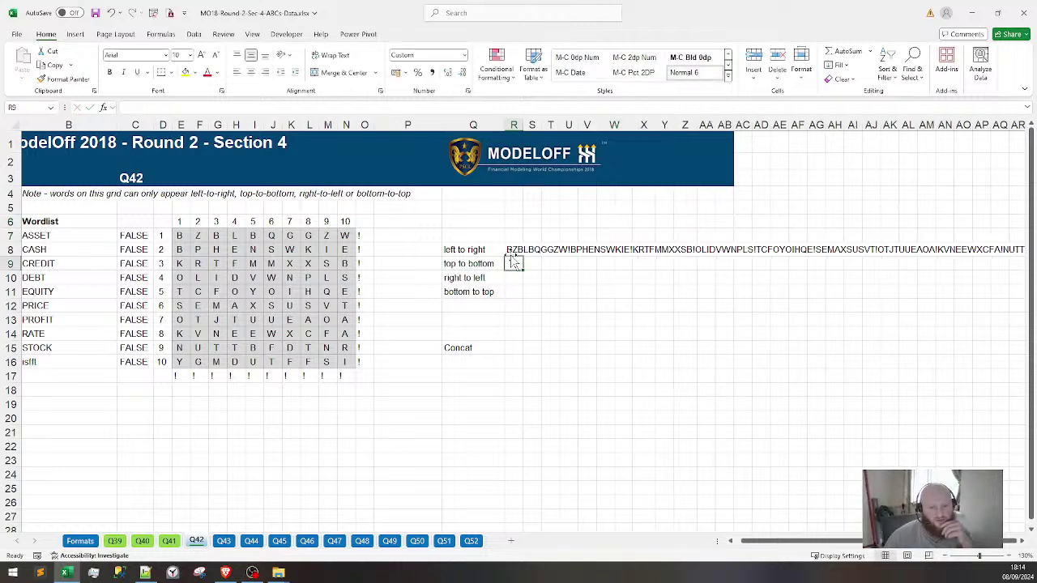
key(F2)
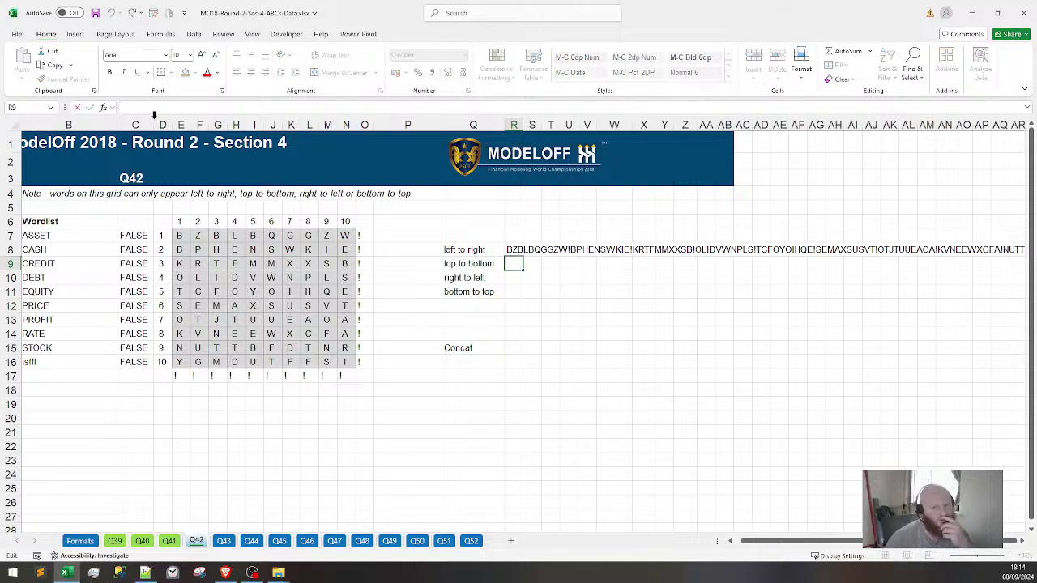
click(515, 250)
triple_click(158, 107)
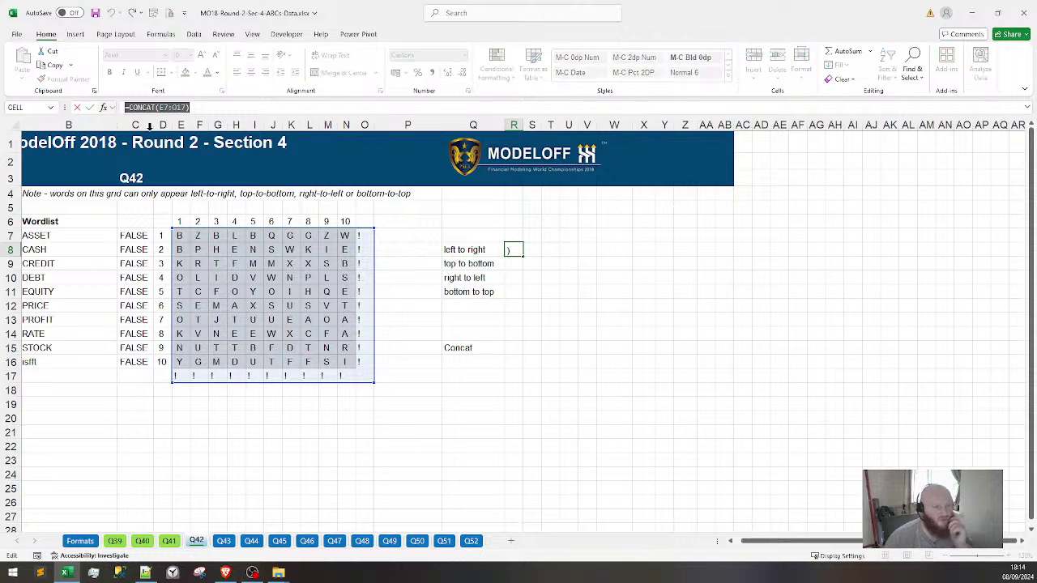
key(ctrl+c)
key(Return)
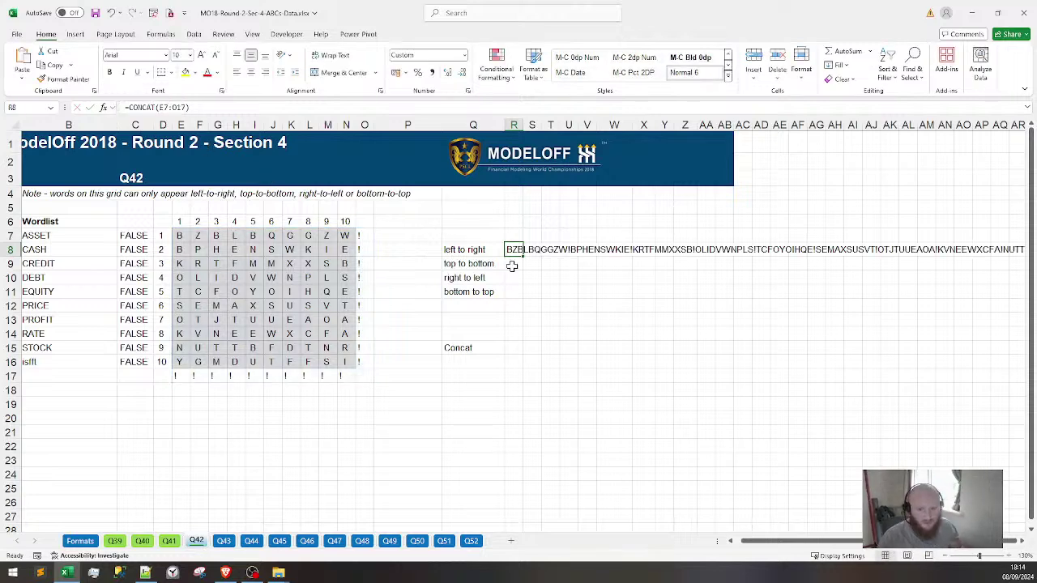
key(F2)
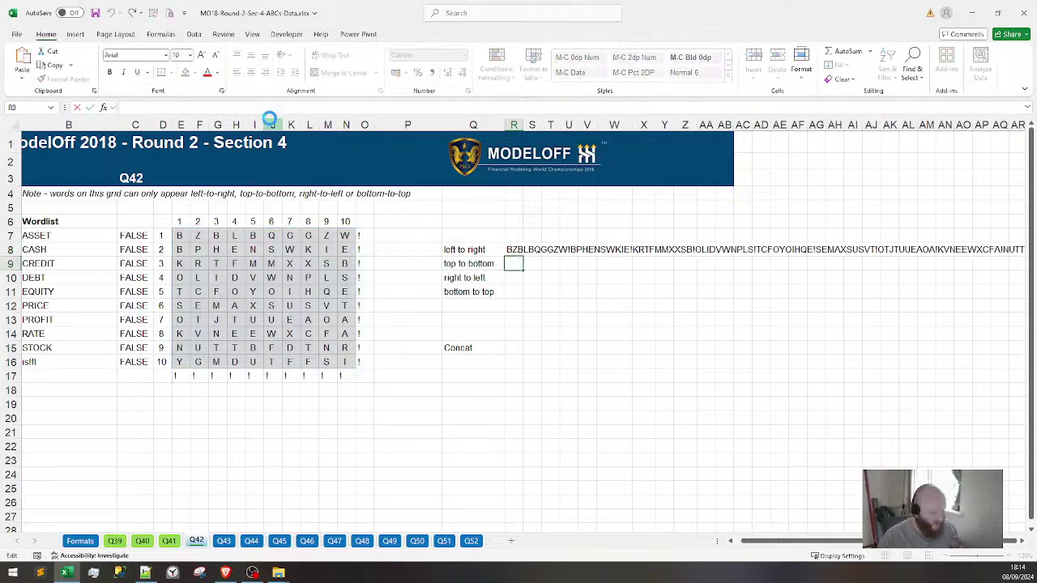
key(ctrl+v)
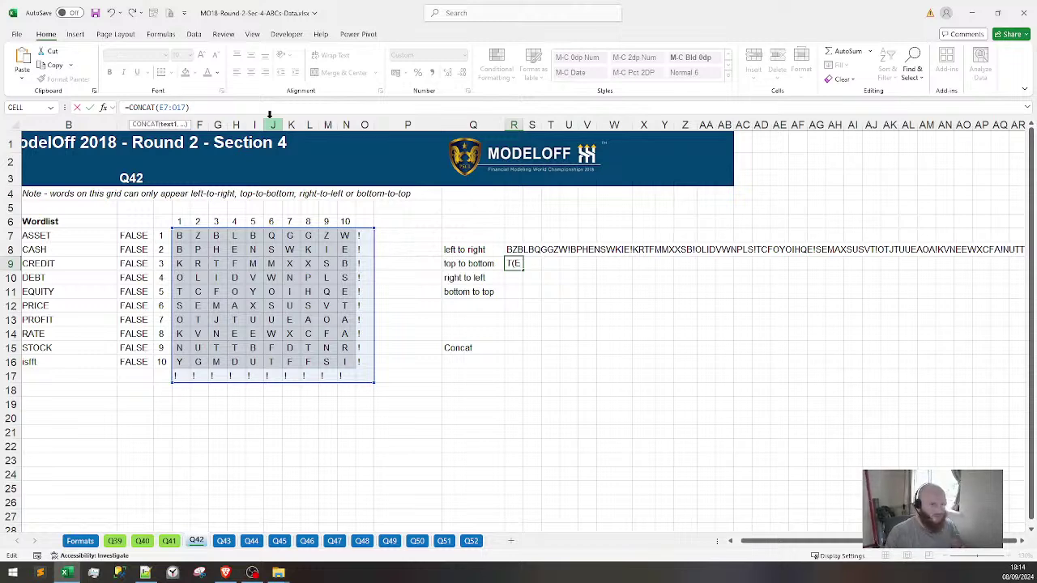
Wrap the range in R9's formula in TRANSPOSE, making it =CONCAT(TRANSPOSE(E7:O17)) for the top to bottom string
text(t)
text(ranspose)
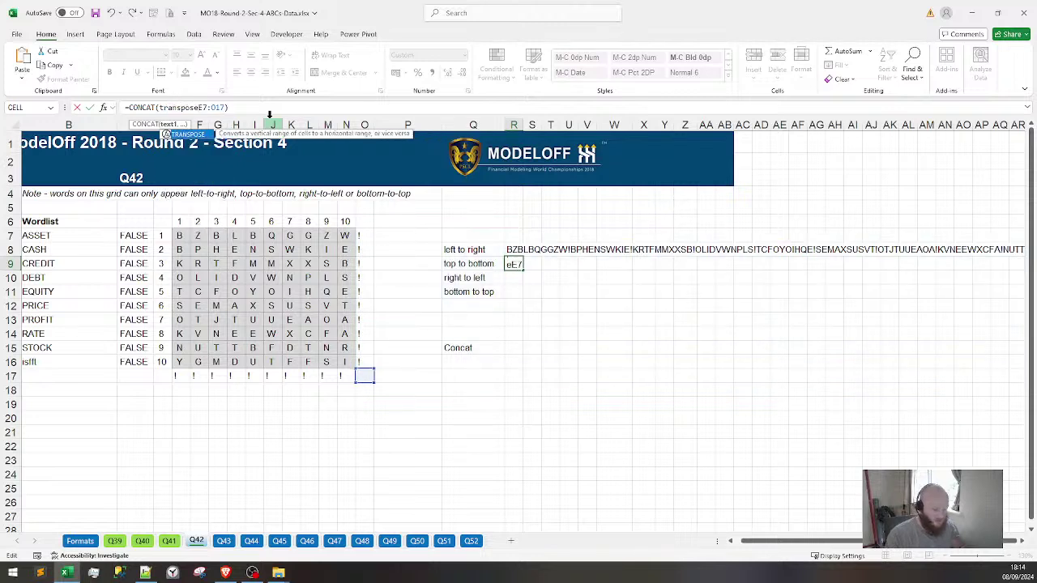
text(()
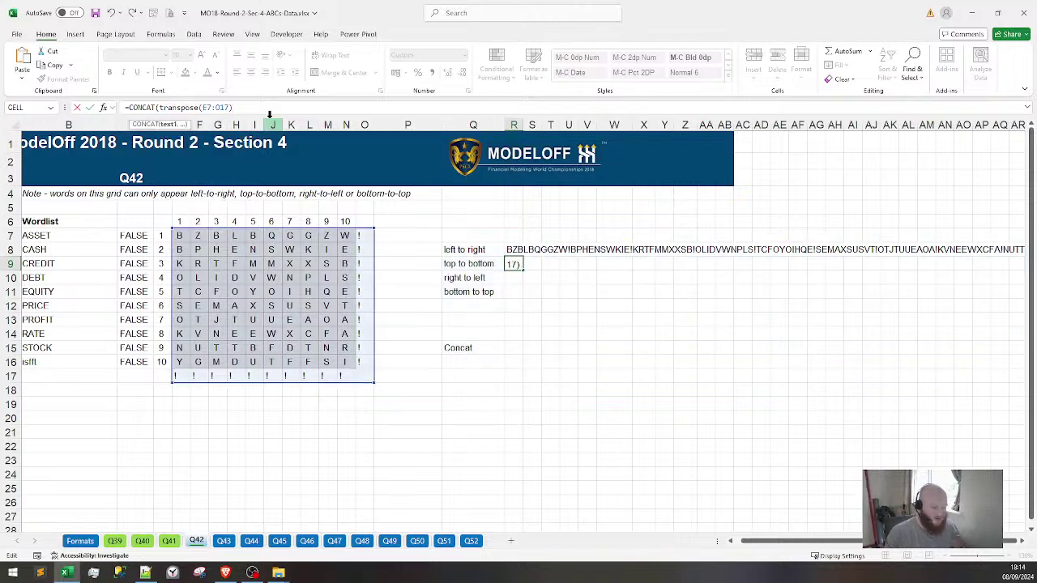
key(End)
text())
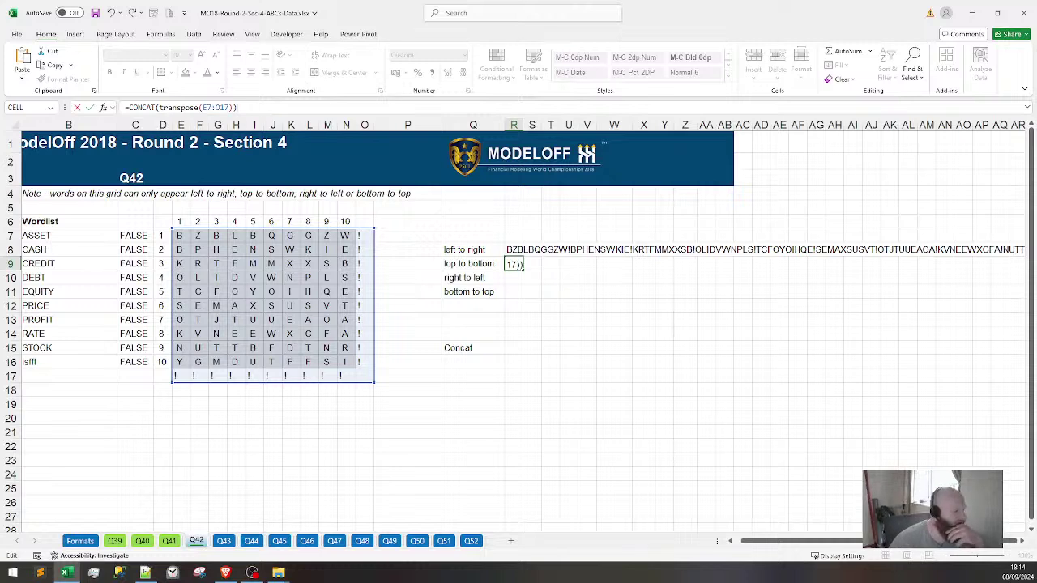
key(Return)
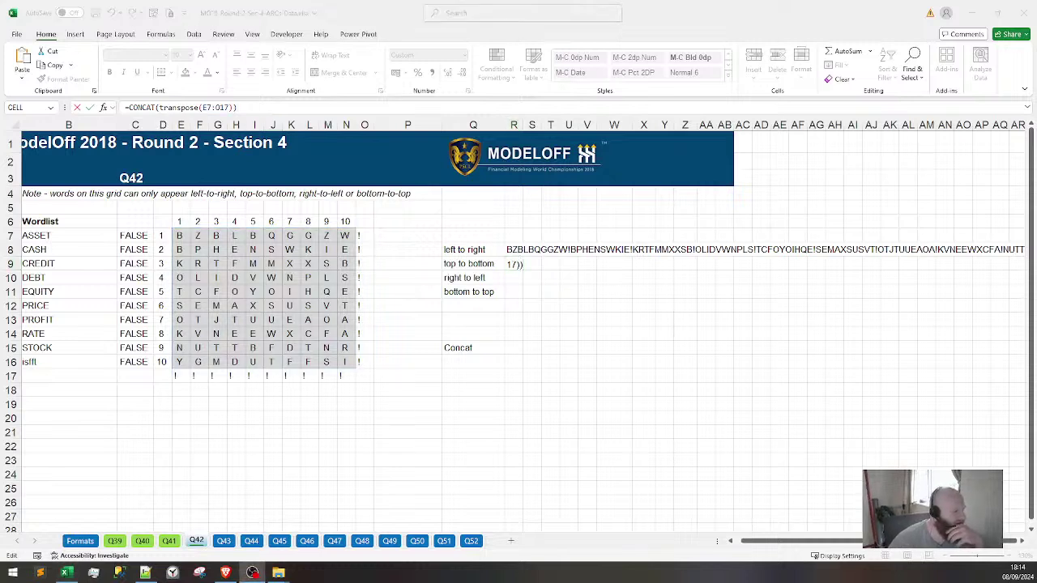
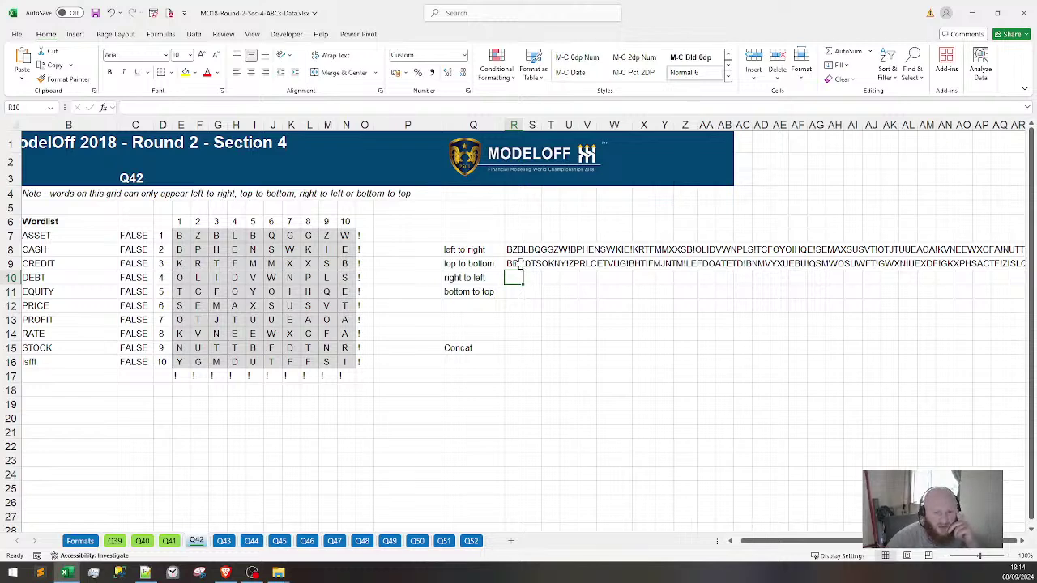
Fill the transposed CONCAT formula from R9 down to R11 and select the two filled cells R10:R11
click(523, 269)
drag(524, 272, 529, 296)
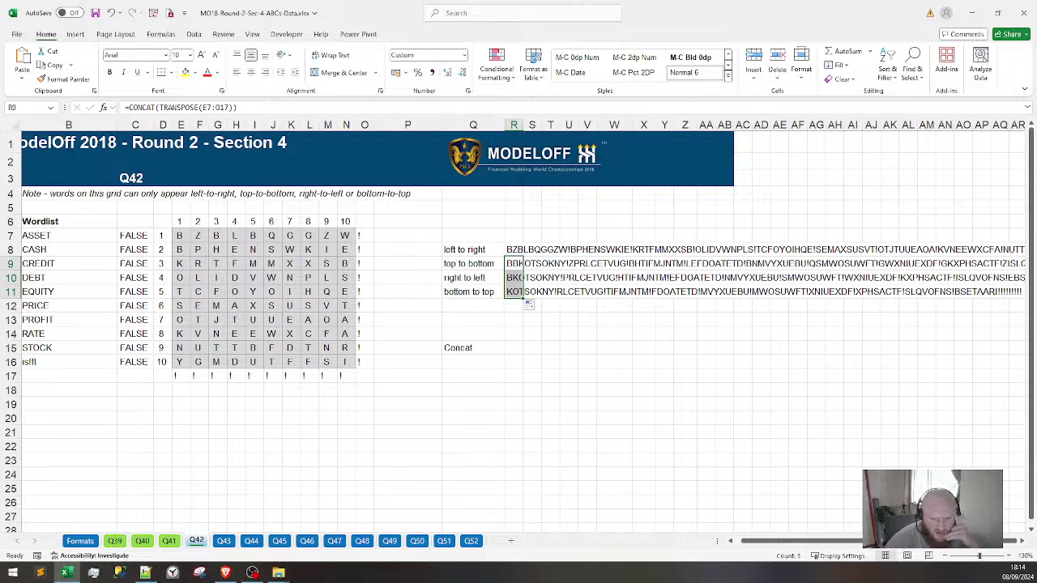
drag(515, 278, 513, 292)
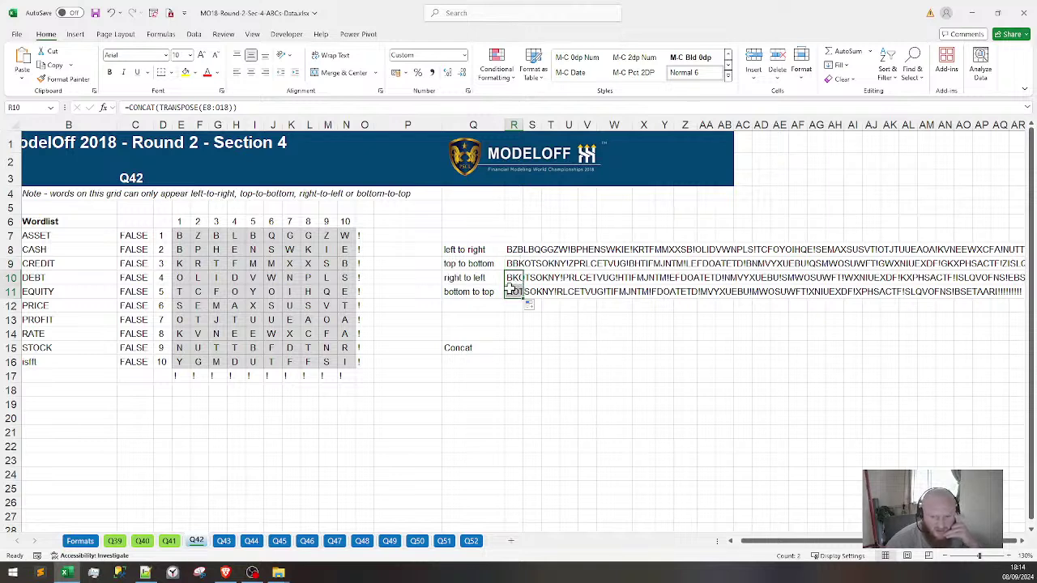
Clear the copied formulas from R10:R11 and compare the two remaining direction strings with the letter grid
key(Delete)
click(529, 265)
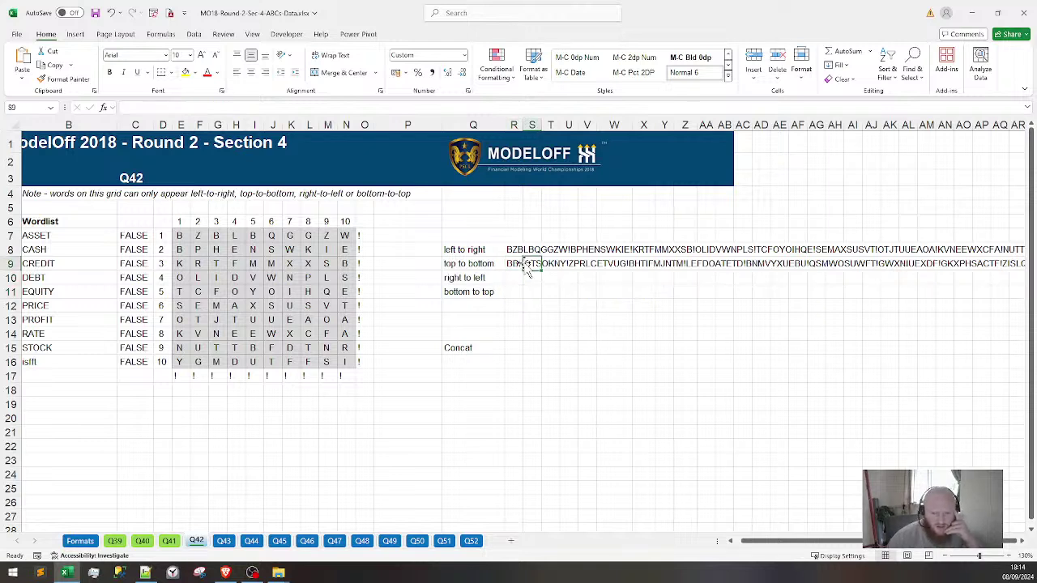
click(512, 265)
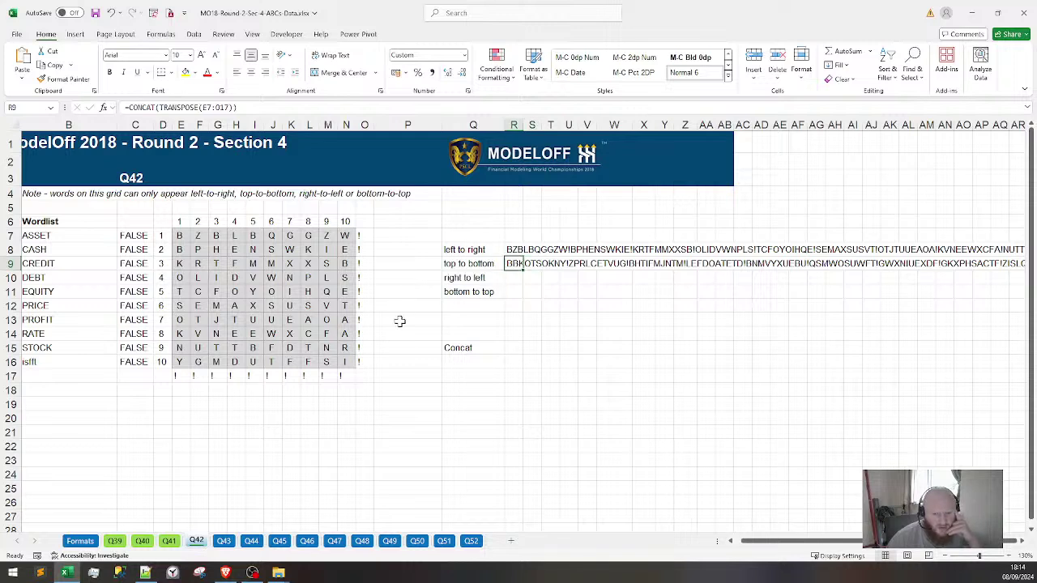
drag(180, 249, 181, 279)
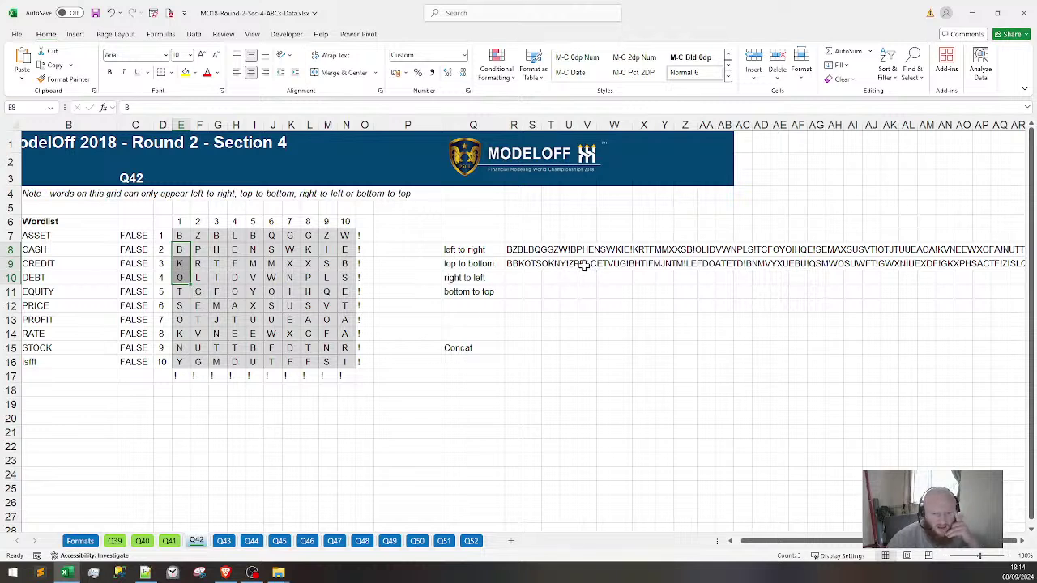
click(527, 250)
click(515, 251)
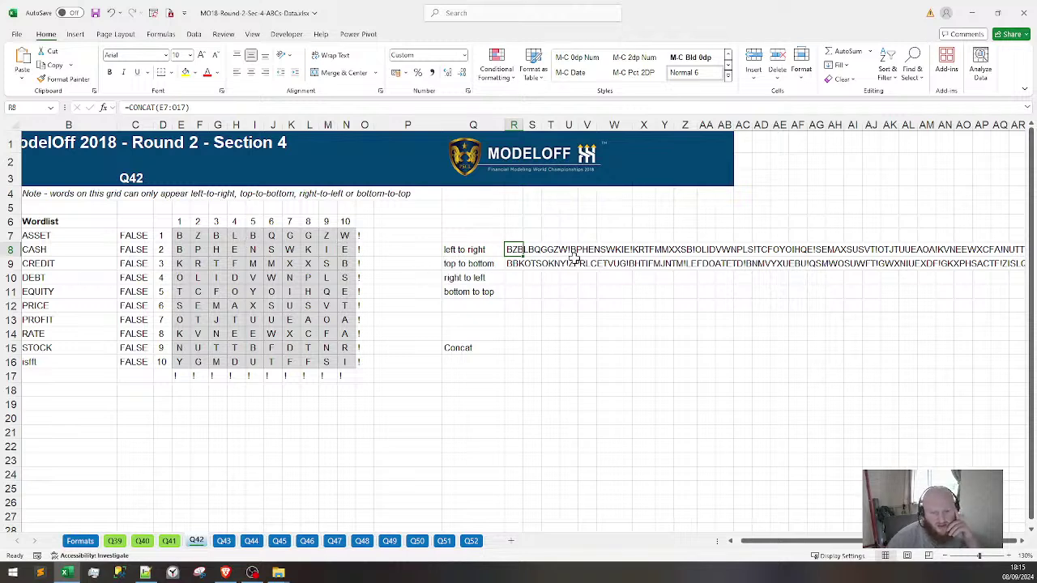
click(597, 331)
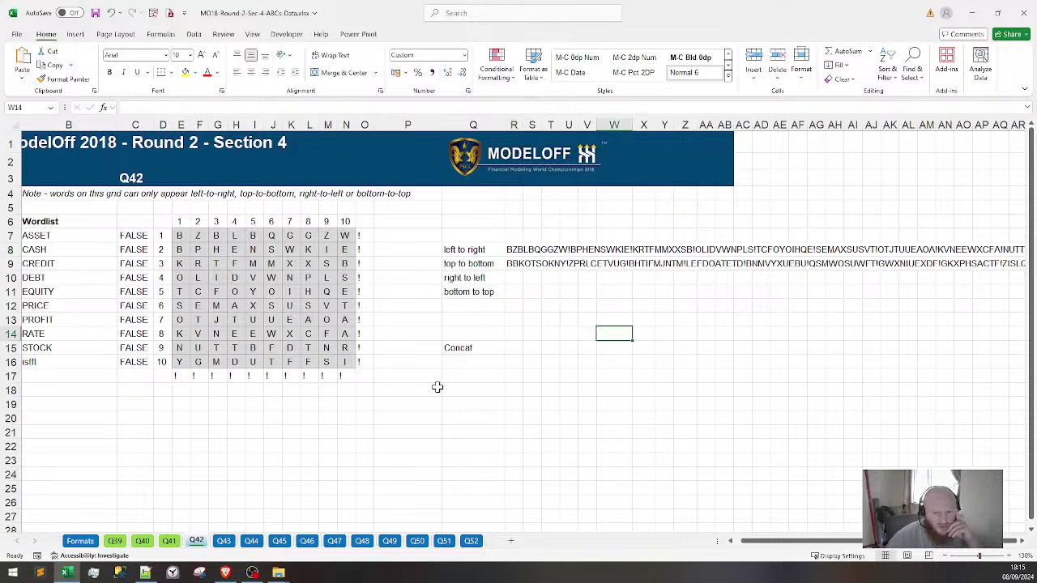
Copy the wordlist from B7:B16 to the cells starting at B20, leaving out the trailing isfft entry
click(129, 235)
drag(78, 235, 72, 362)
key(ctrl+c)
key(Down)
key(Down)
key(Down)
key(Down)
key(Down)
key(Down)
key(Down)
key(Down)
key(Down)
key(Down)
key(Down)
key(Down)
key(Down)
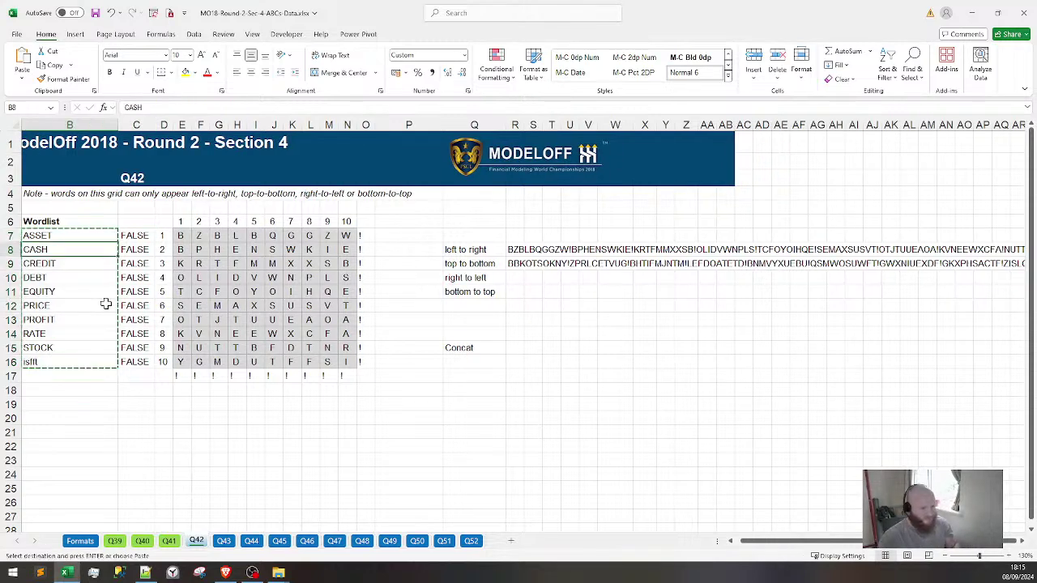
key(ctrl+v)
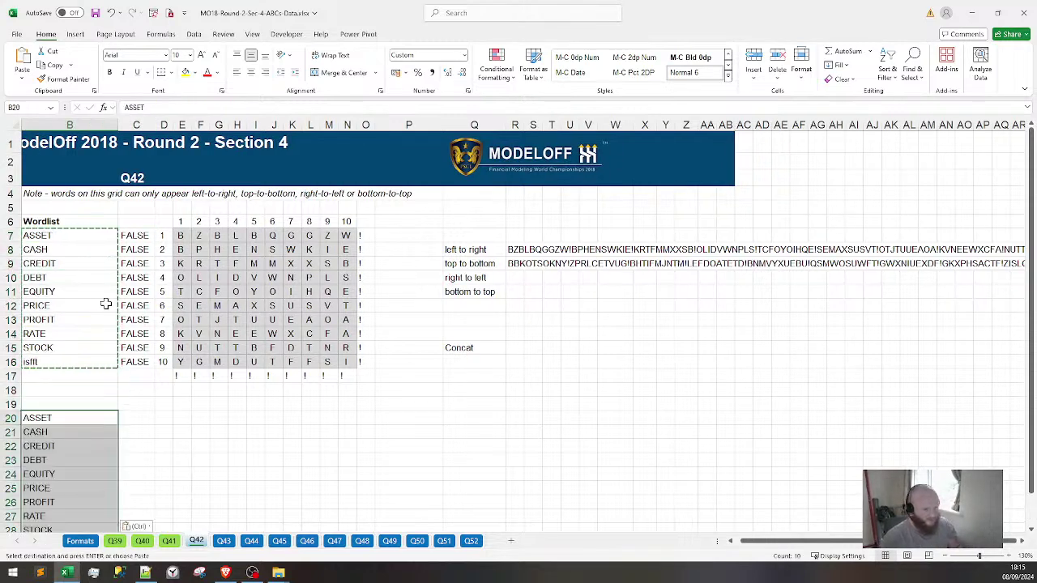
key(ctrl+Down)
key(Up)
key(Up)
key(Up)
key(Up)
key(Up)
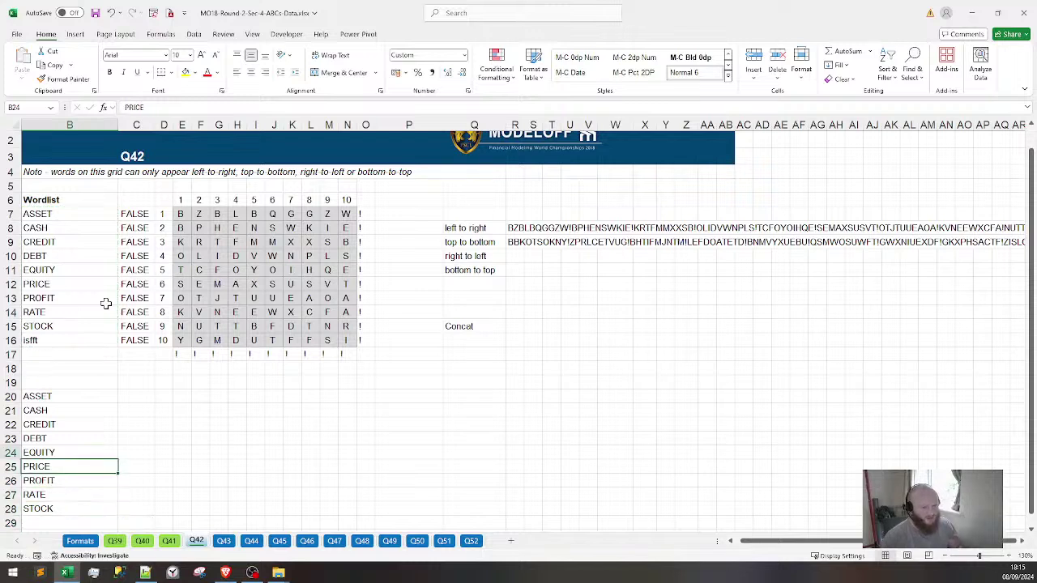
Copy the four direction labels in Q8:Q11 and paste them transposed as column headings starting at C19
drag(487, 228, 496, 273)
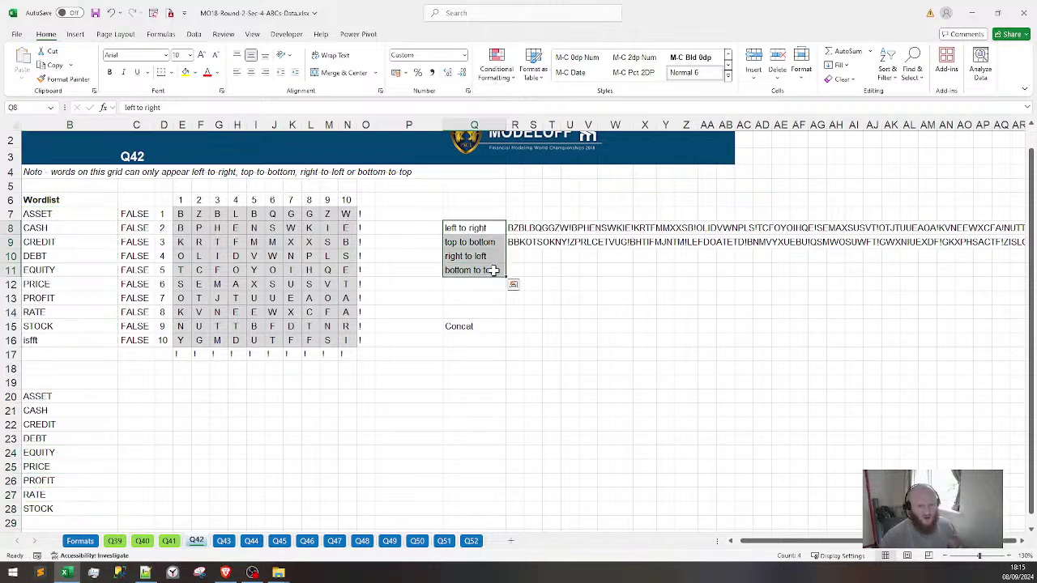
key(ctrl+c)
click(139, 381)
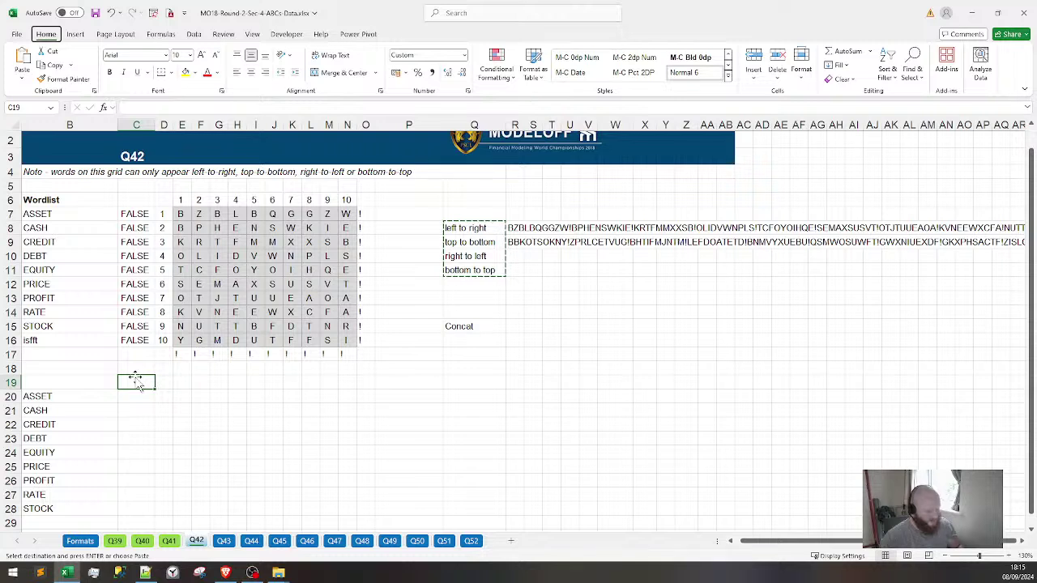
key(alt+h)
key(v)
key(t)
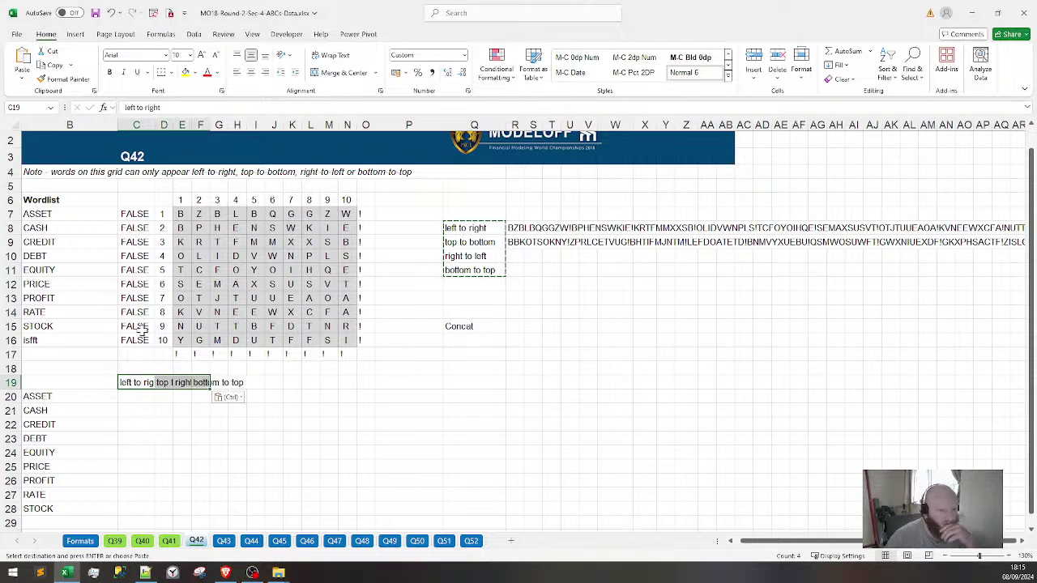
key(Right)
key(Right)
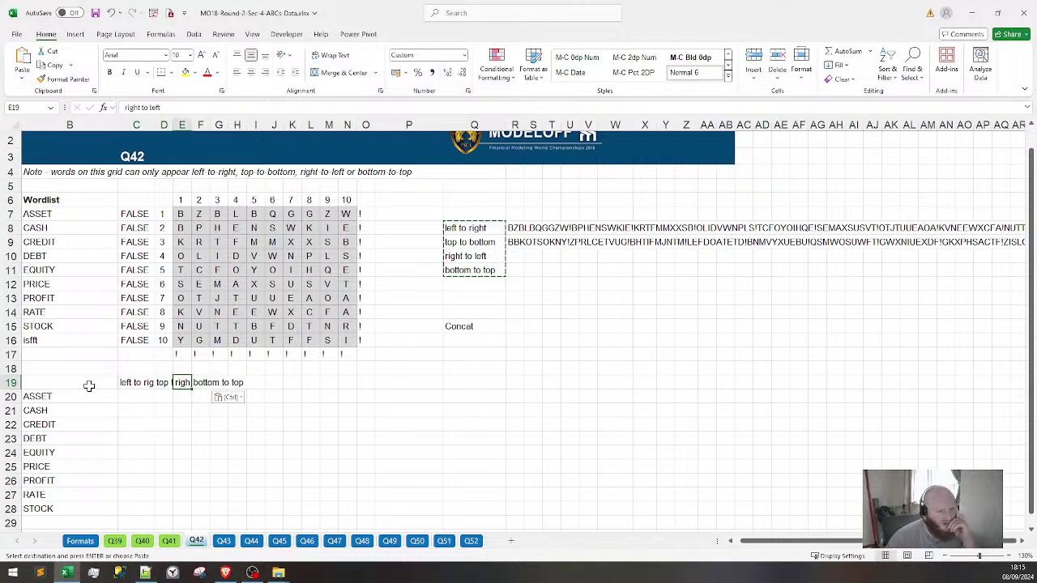
Move the word-by-direction table, including its headings, from B19:H28 to the cells starting at Q18
drag(91, 386, 241, 511)
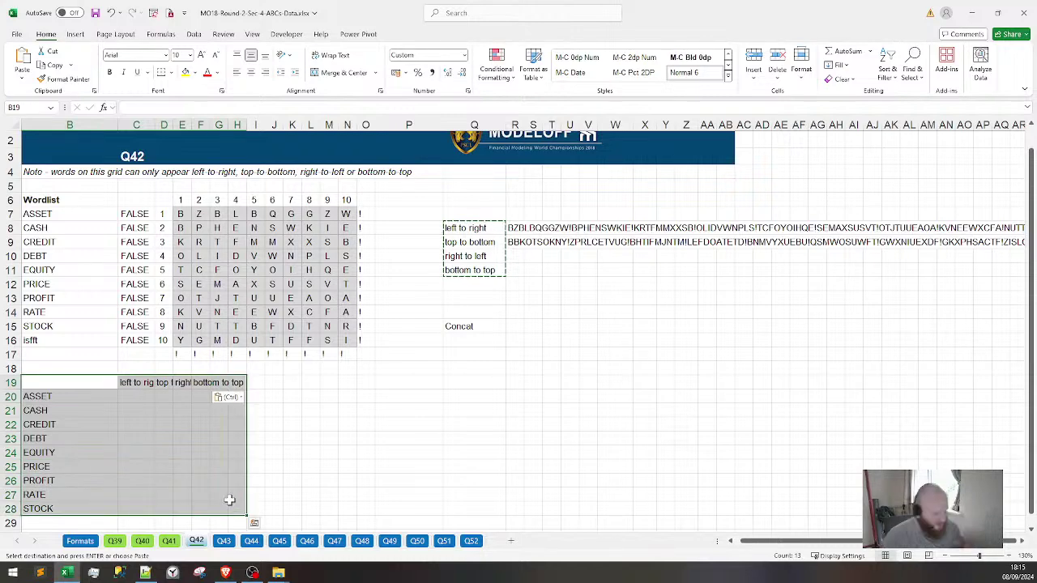
key(ctrl+c)
click(473, 366)
key(ctrl+v)
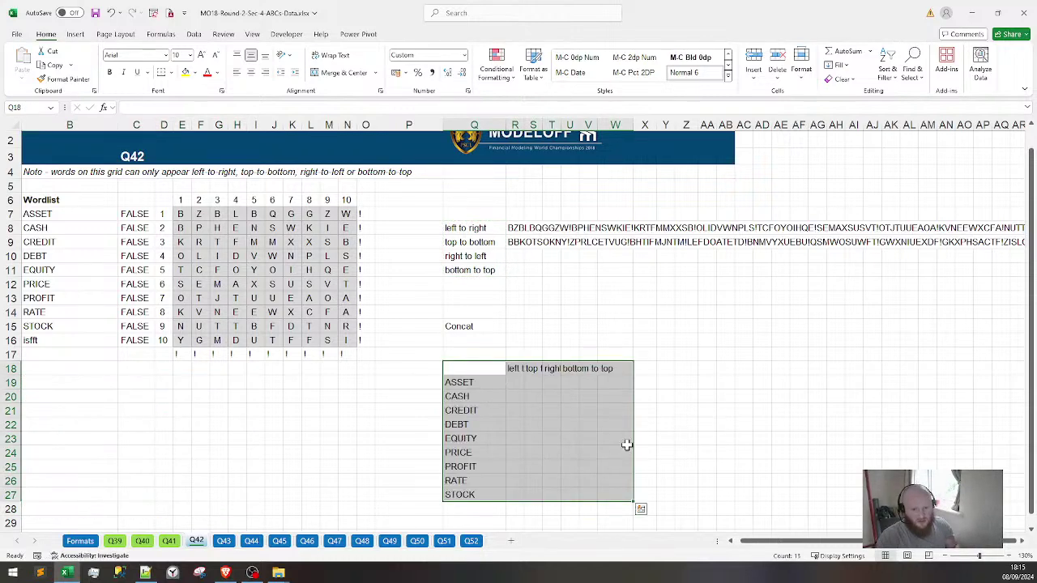
drag(517, 126, 630, 129)
double_click(630, 129)
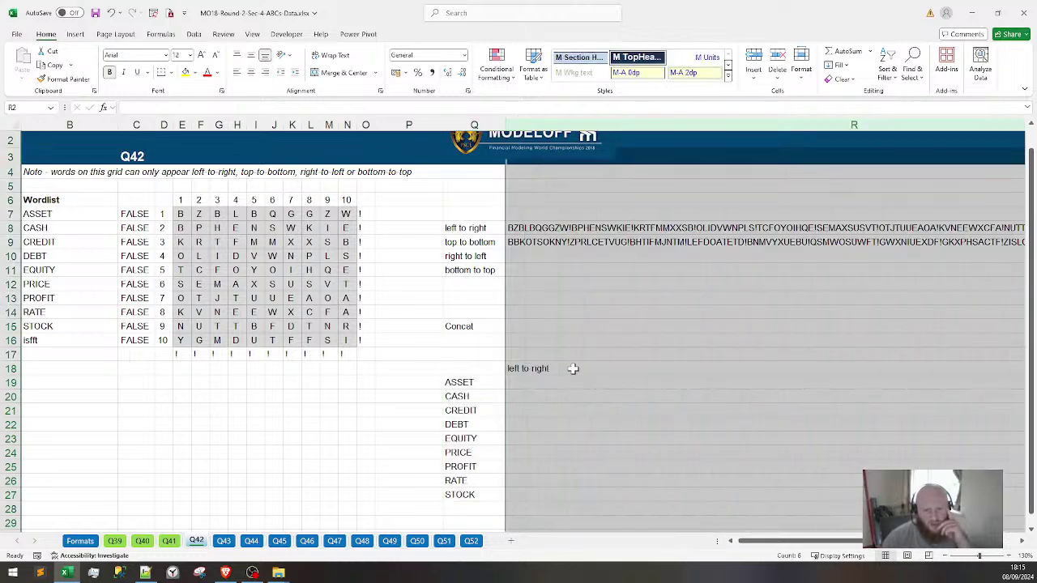
key(ctrl+z)
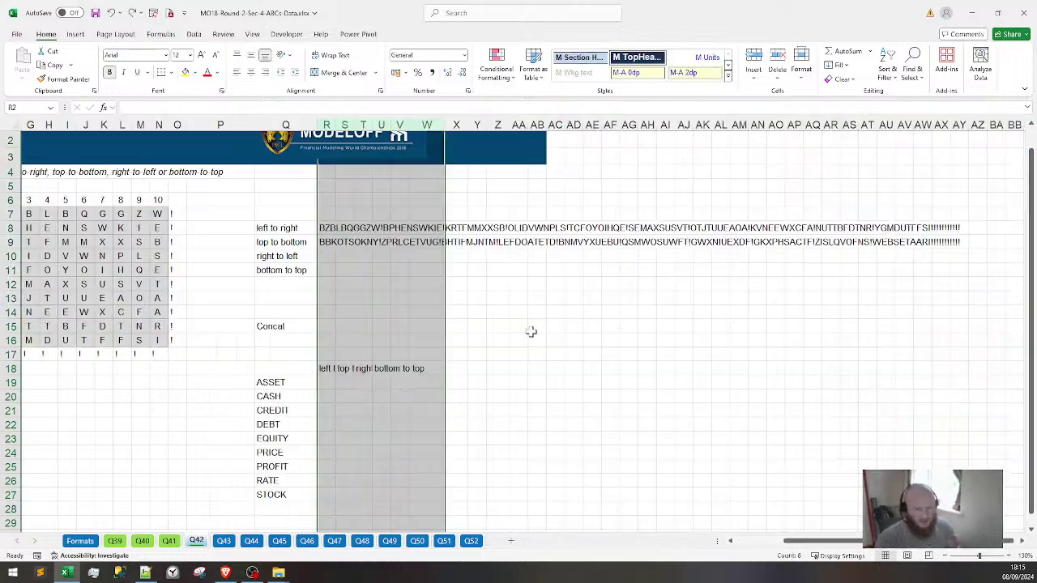
Widen columns R to W equally so the four direction headings fit, and select the ASSET cell under left to right
drag(336, 126, 389, 130)
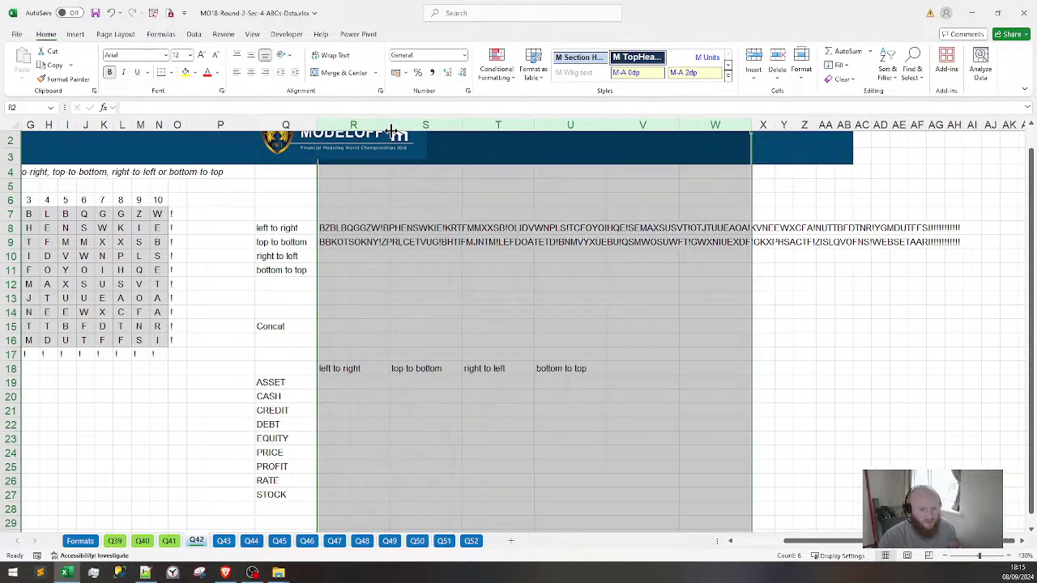
drag(640, 354, 697, 354)
scroll(405, 433, down, 2)
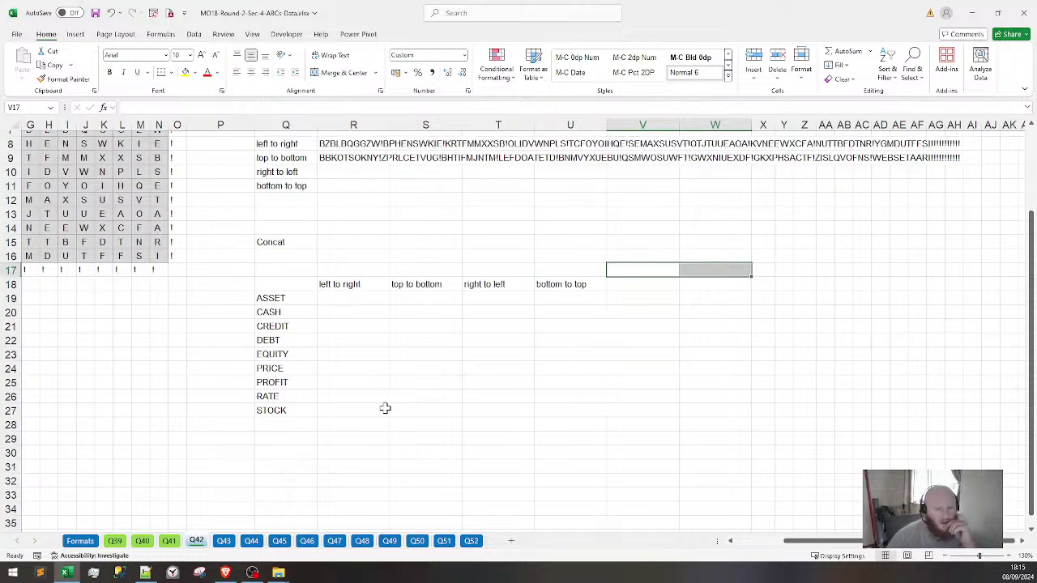
scroll(349, 389, up, 1)
click(334, 365)
click(360, 338)
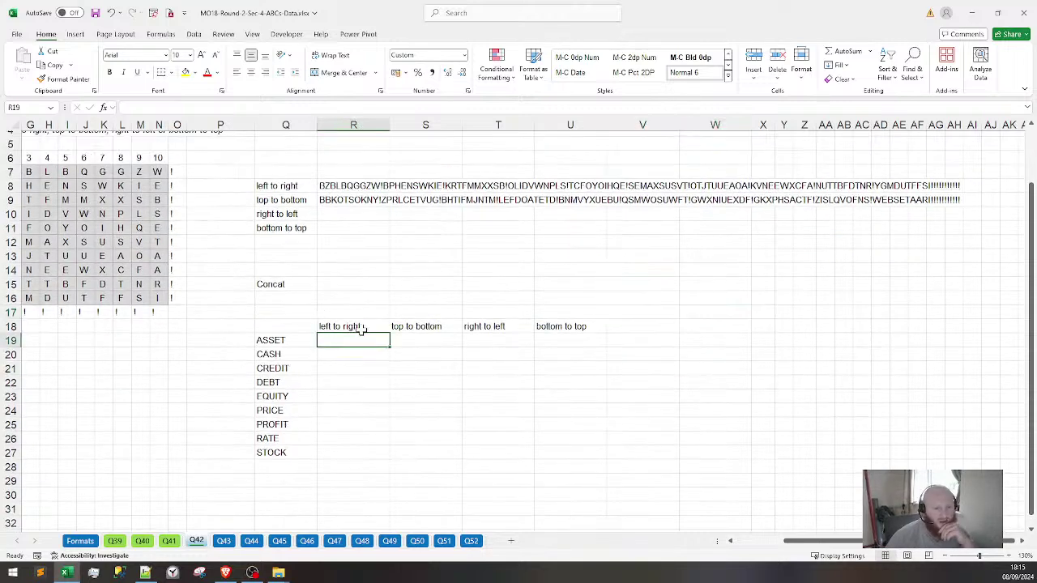
text(=if)
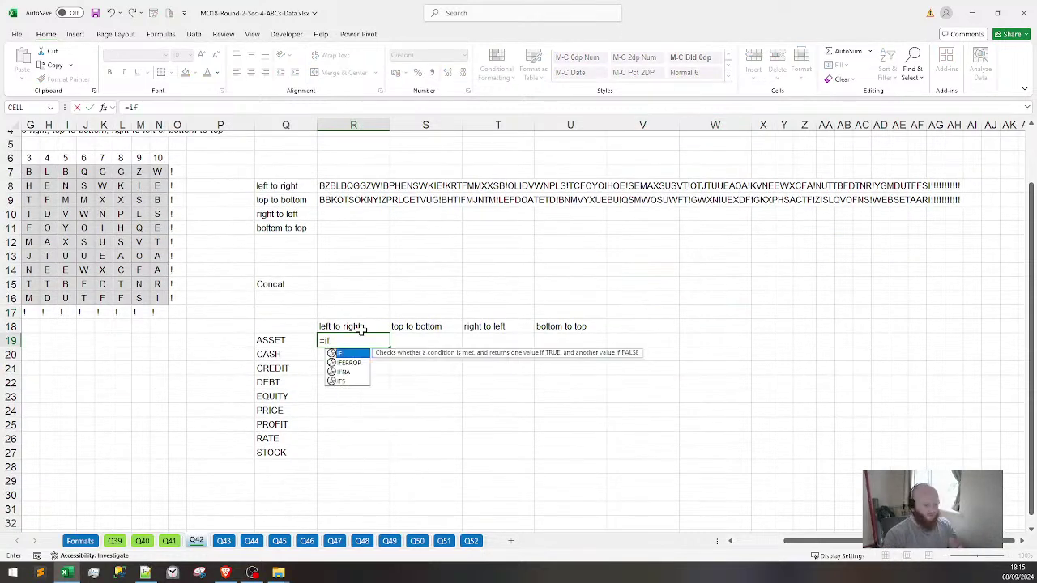
text((isnumb)
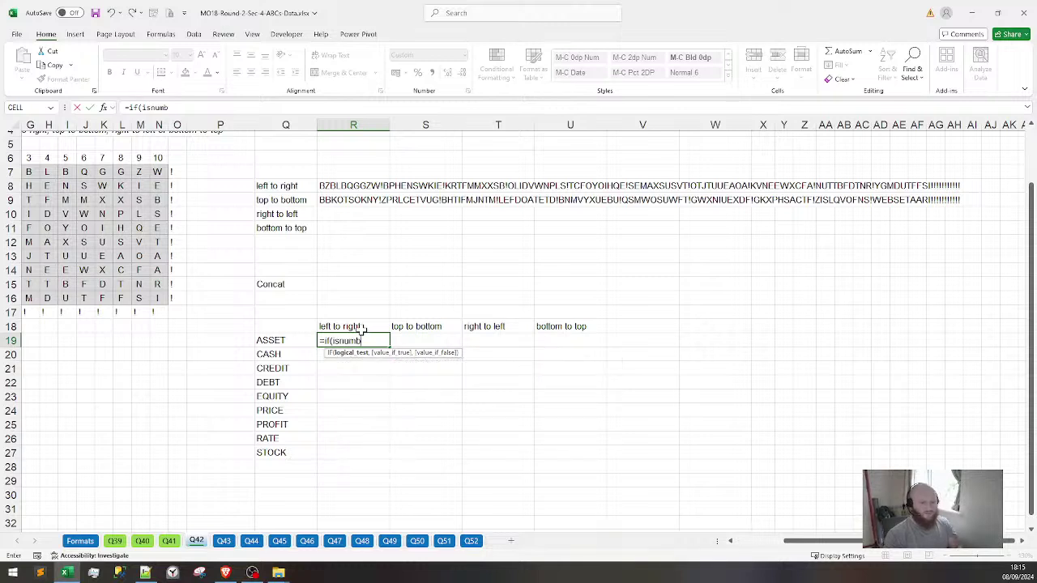
key(BackSpace)
key(BackSpace)
key(BackSpace)
key(BackSpace)
key(BackSpace)
key(BackSpace)
key(BackSpace)
key(BackSpace)
key(BackSpace)
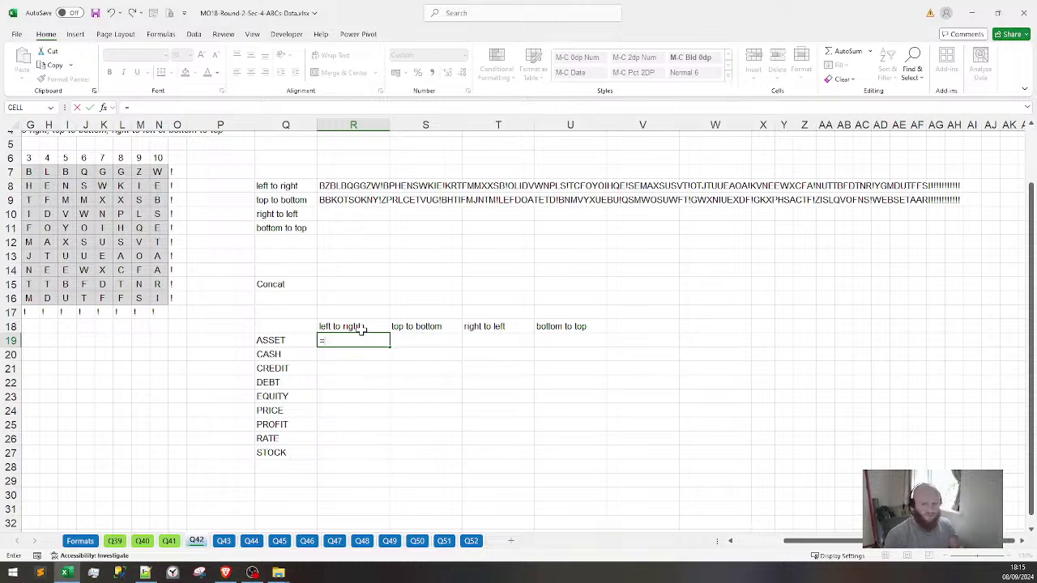
Start an ISNUMBER and SEARCH formula in R19 that looks for the word in Q19 within the string in R8
text(isnumber()
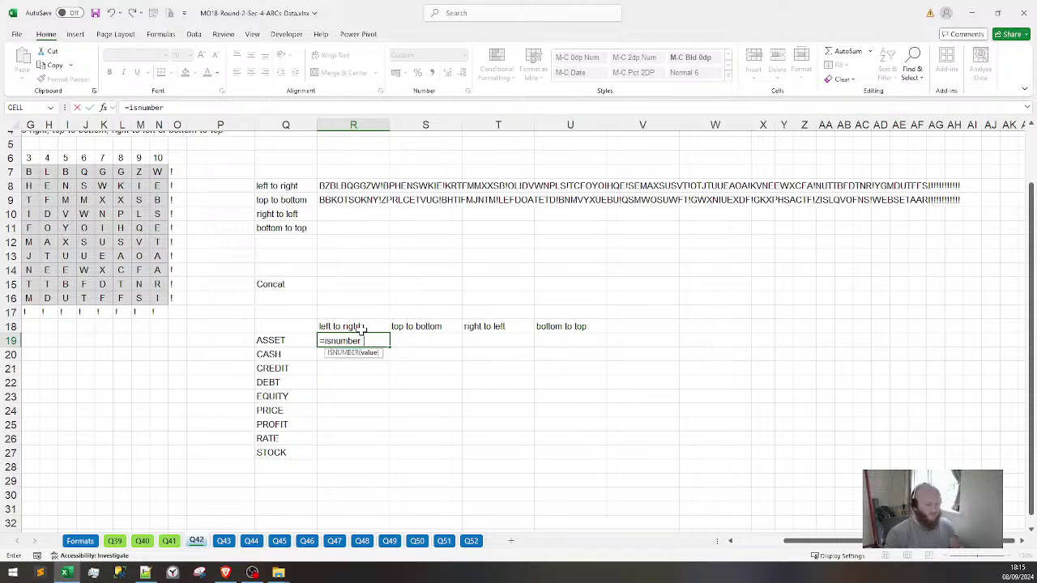
text(search()
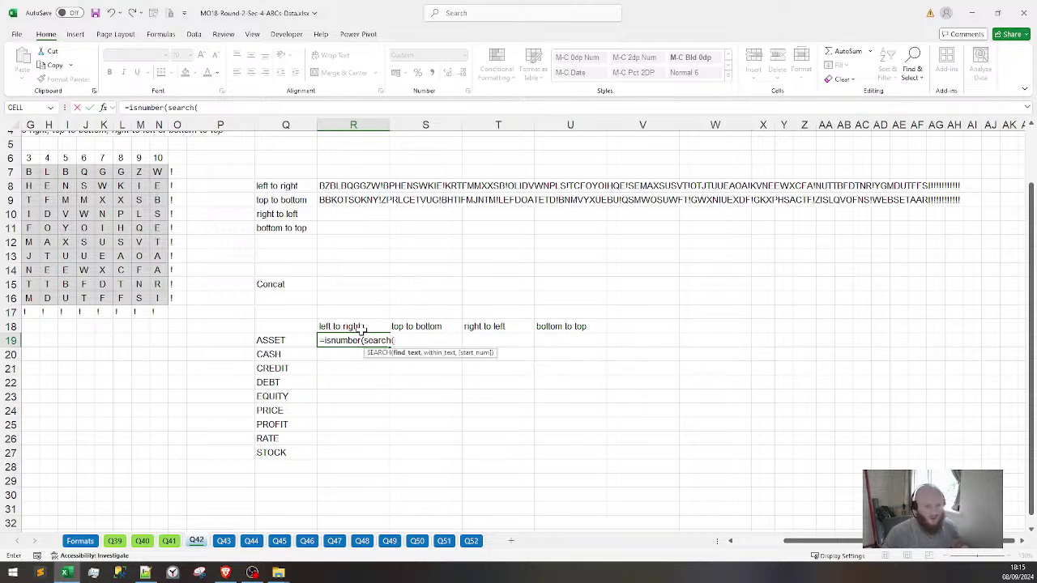
click(354, 181)
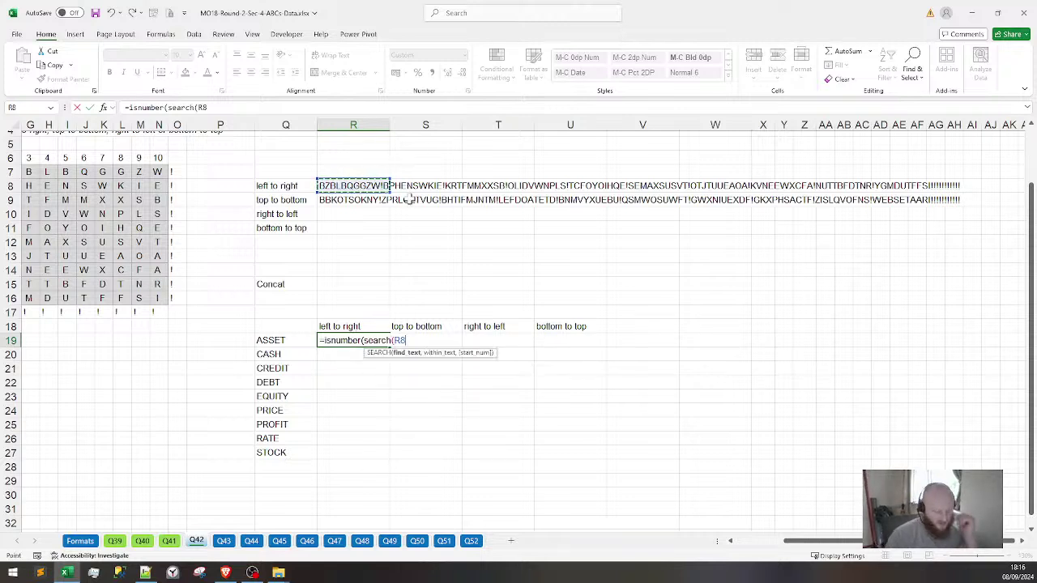
text(,)
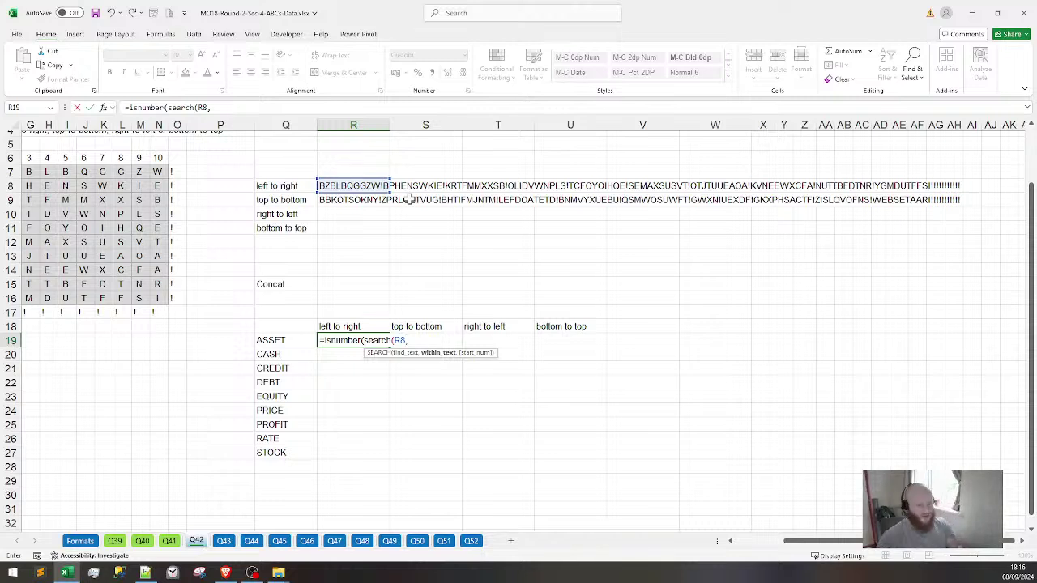
key(BackSpace)
key(BackSpace)
key(BackSpace)
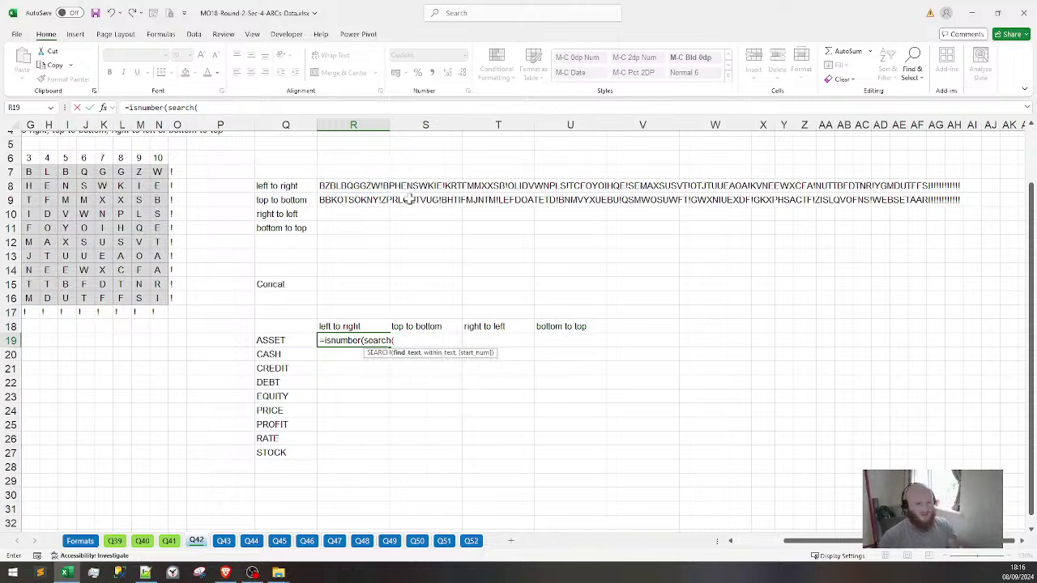
click(297, 340)
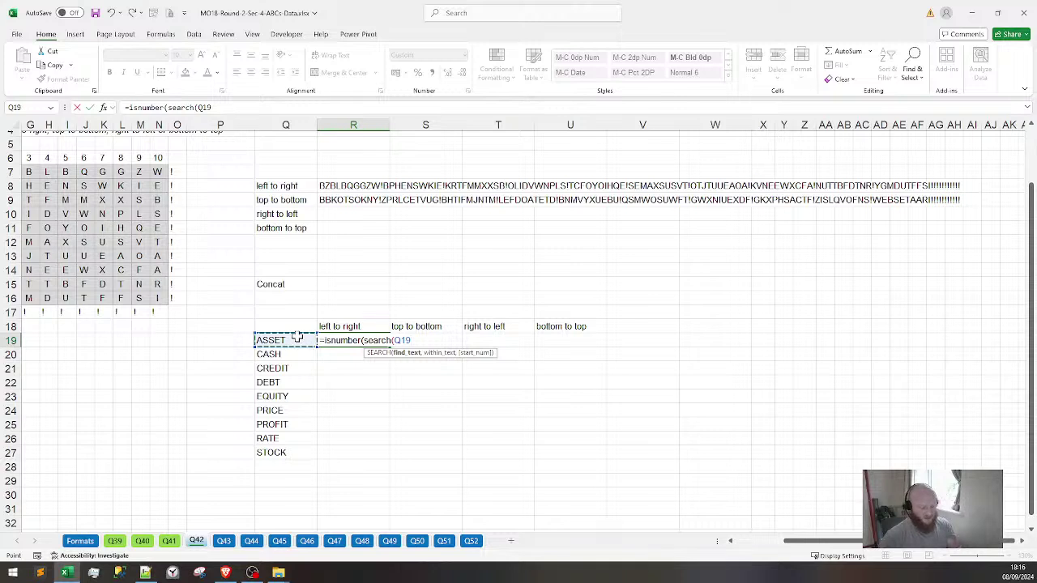
text(,)
click(345, 184)
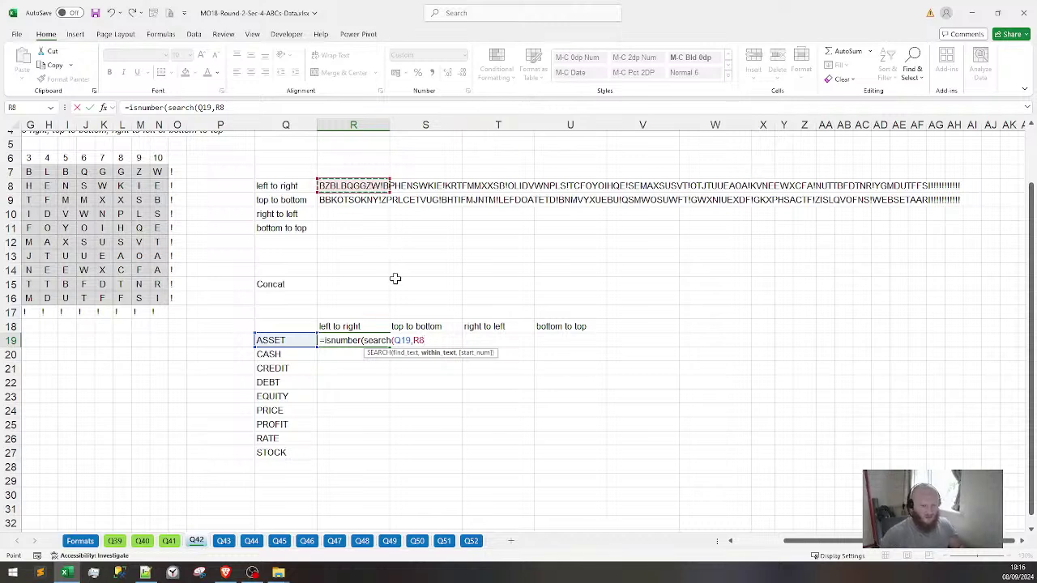
Lock the word reference's column as $Q19 and complete R19's formula as =ISNUMBER(SEARCH($Q19,R8))
key(F2)
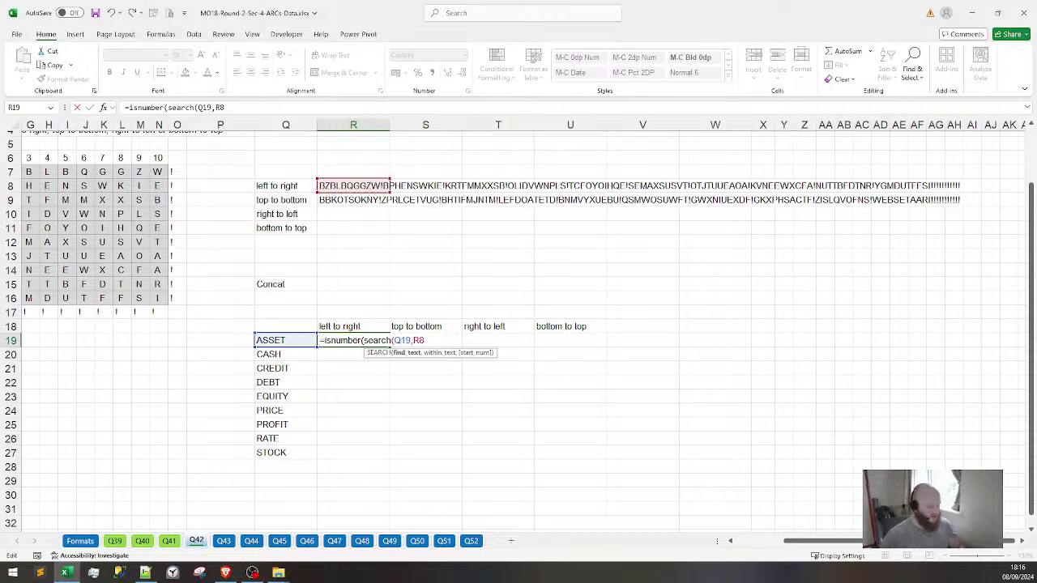
key(F4)
key(F4)
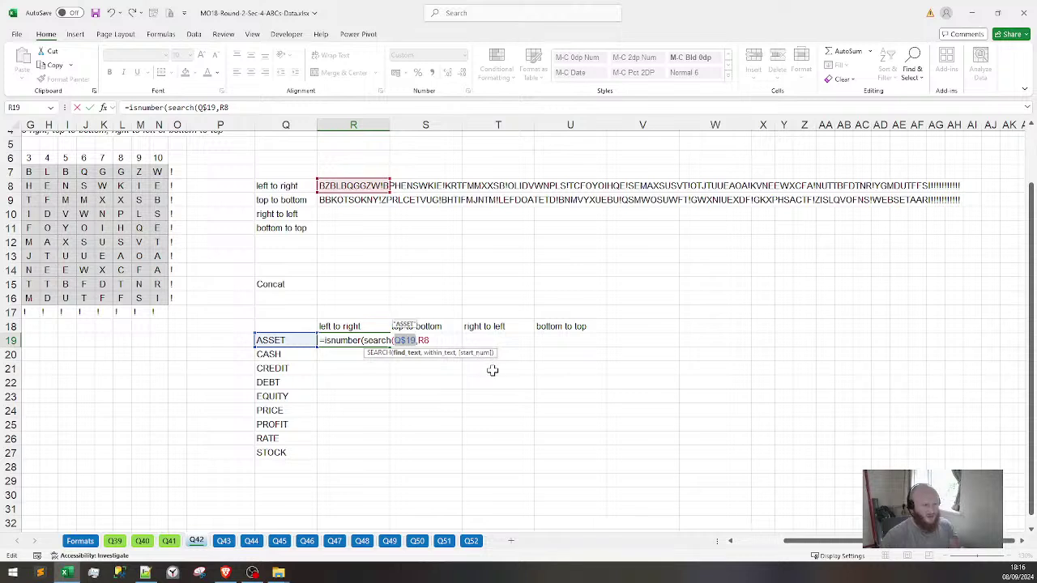
key(F4)
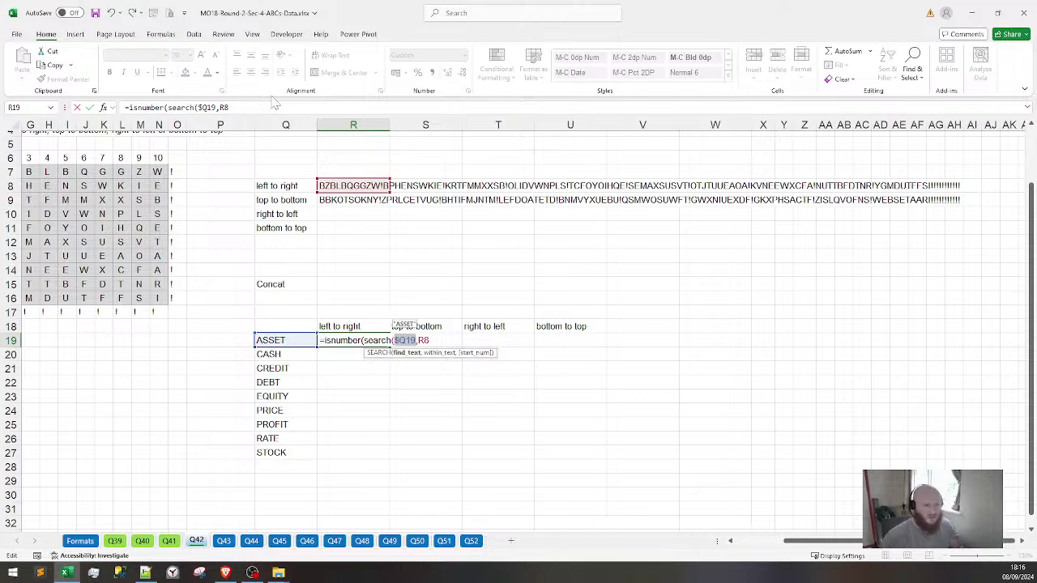
click(272, 107)
text()))
key(Return)
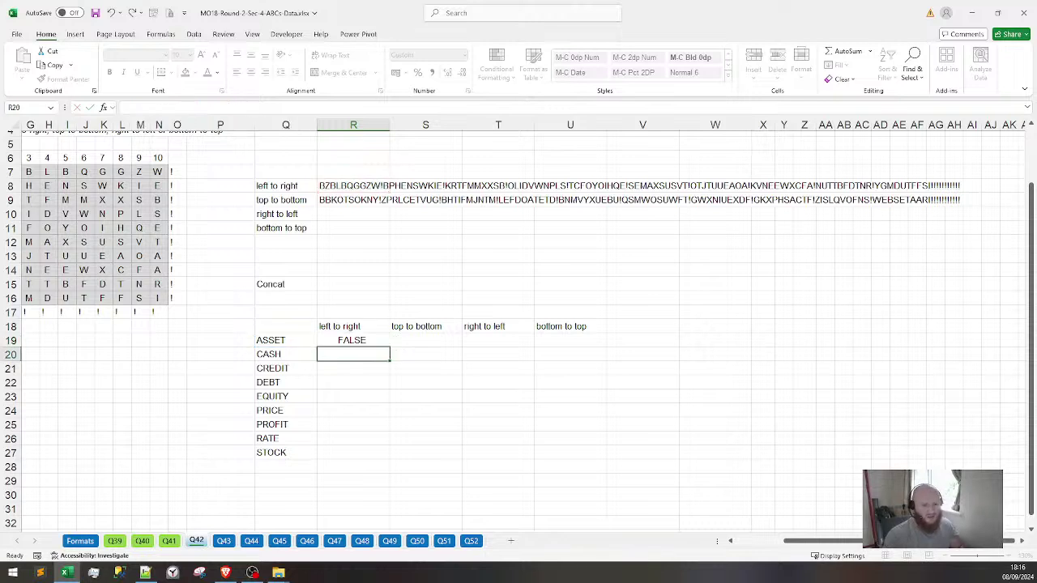
Fill R19's search formula down to R27 and inspect the references in the STOCK row's formula
click(384, 339)
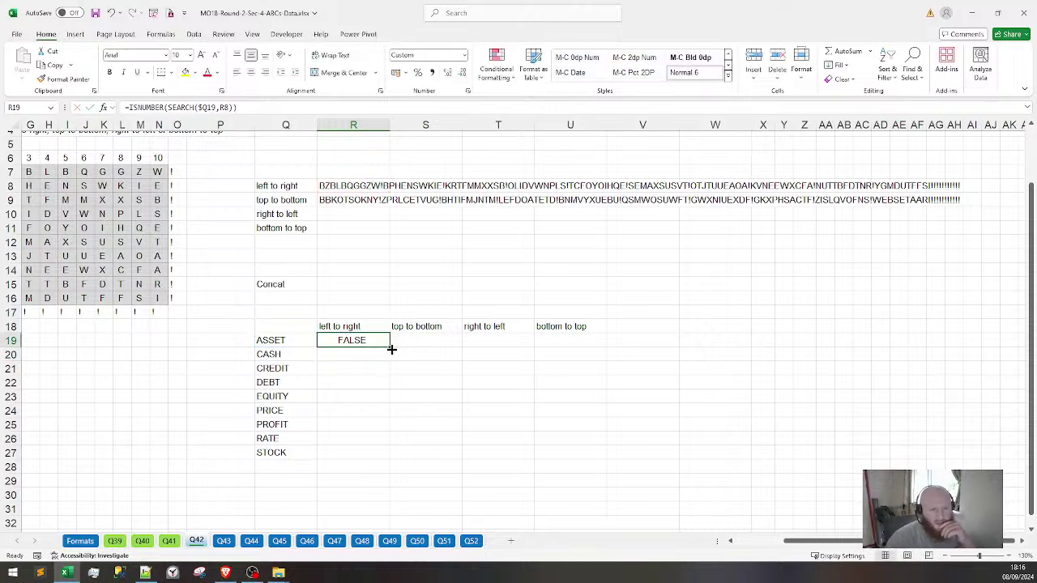
drag(392, 349, 359, 446)
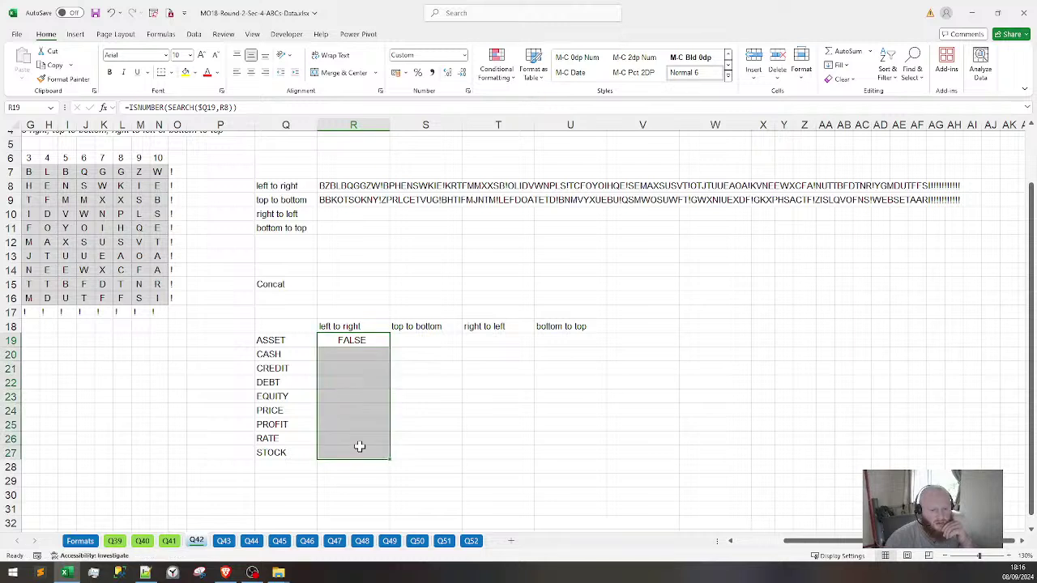
click(357, 453)
key(F2)
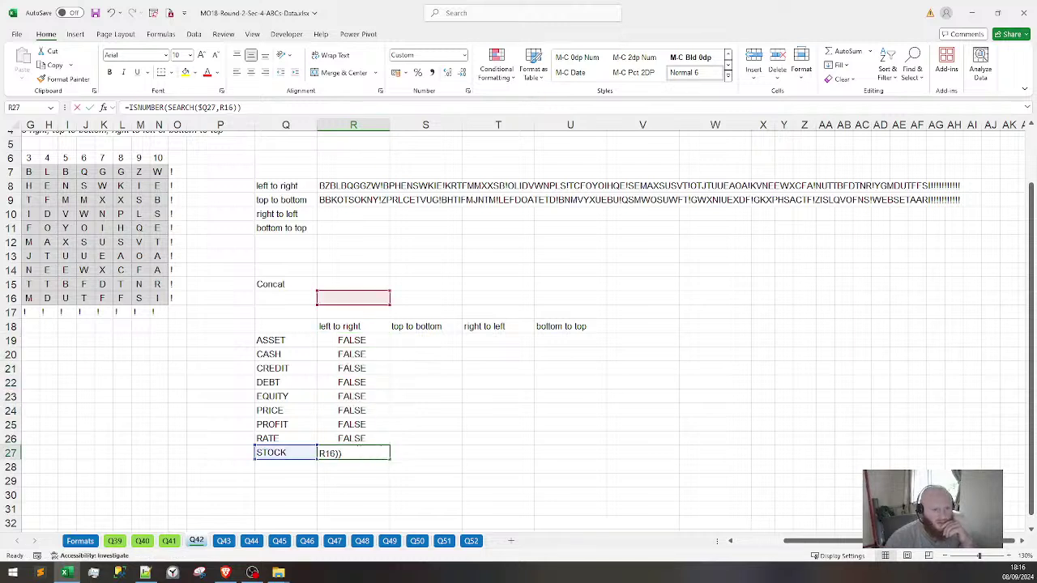
key(Escape)
Lock the string reference in R19's formula as $R$8 and refill the left to right column down to R27
click(352, 341)
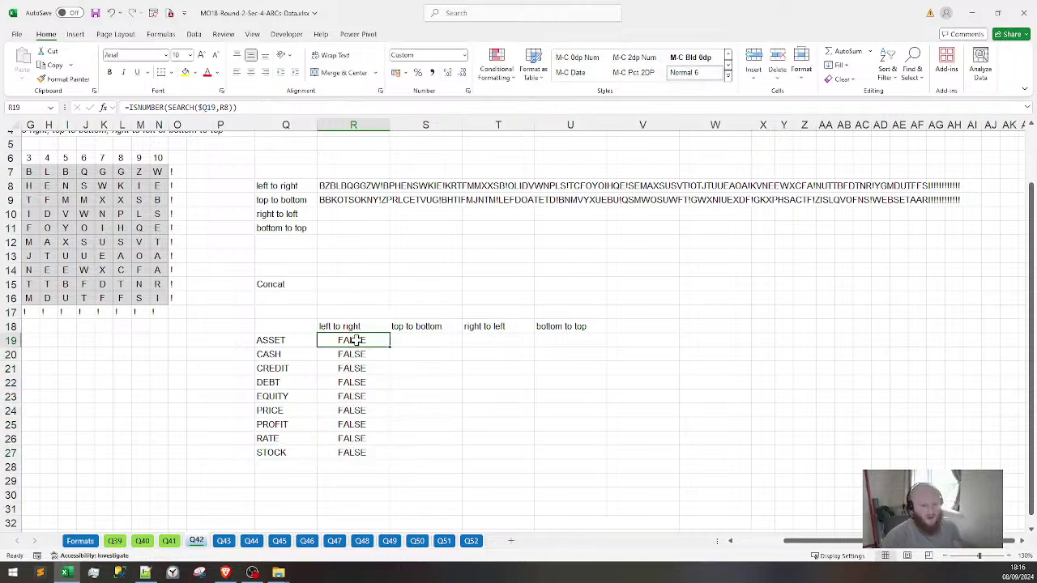
key(F2)
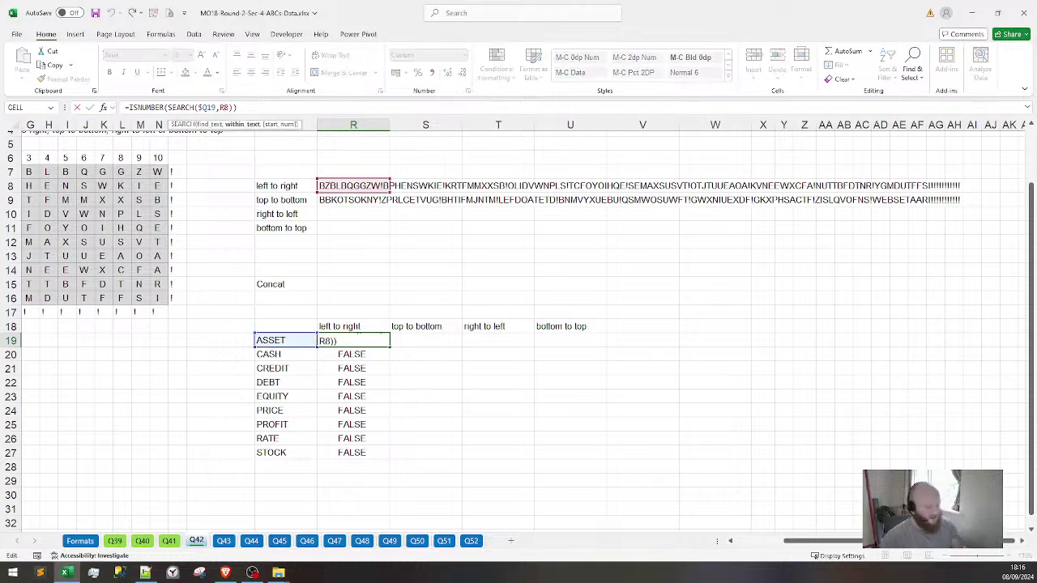
key(Return)
key(Up)
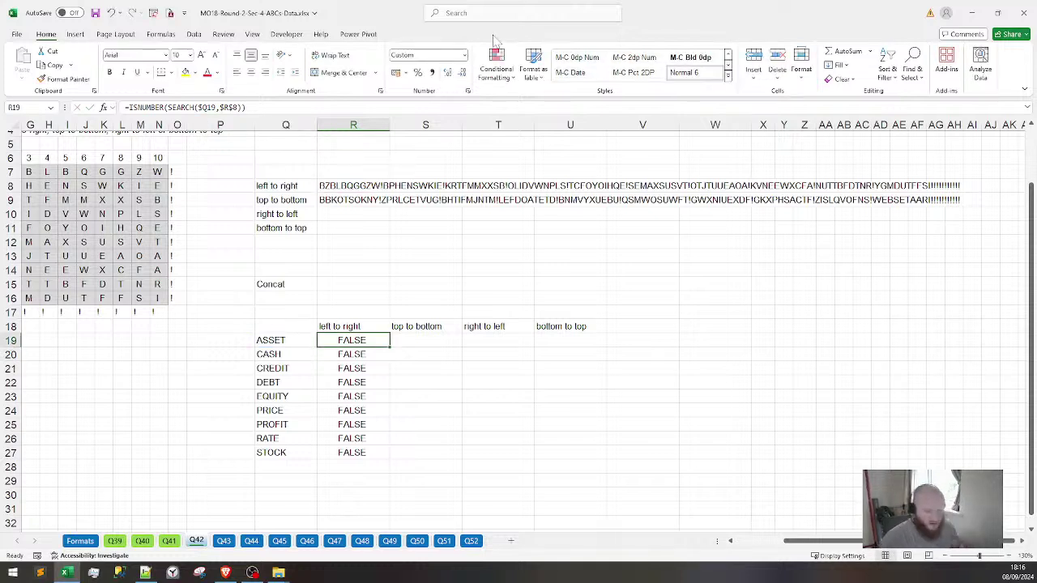
key(ctrl+shift+Down)
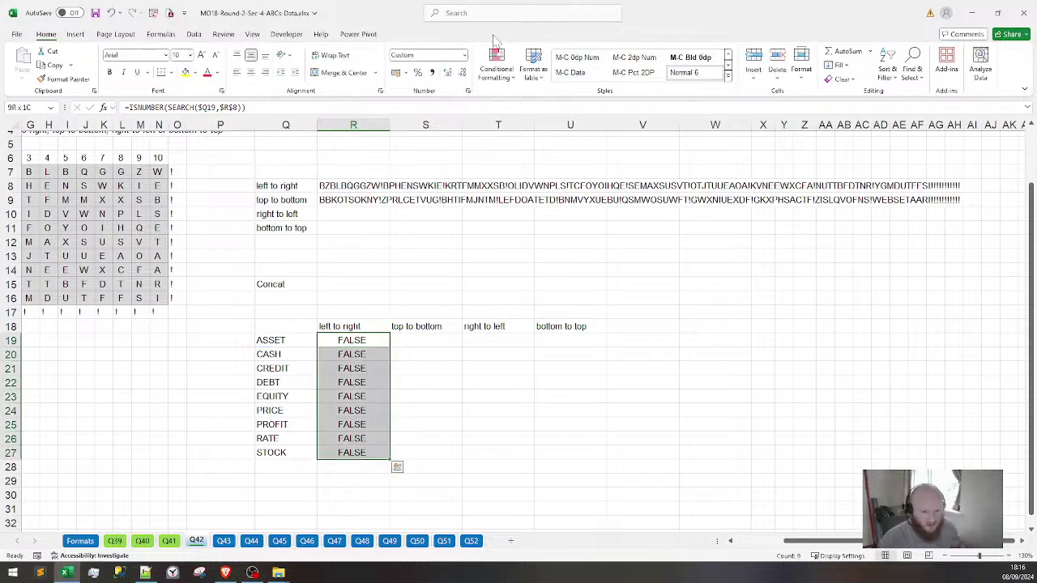
click(350, 340)
Test the ASSET check by appending "asset" to R8's CONCAT formula, and undo that addition
click(333, 189)
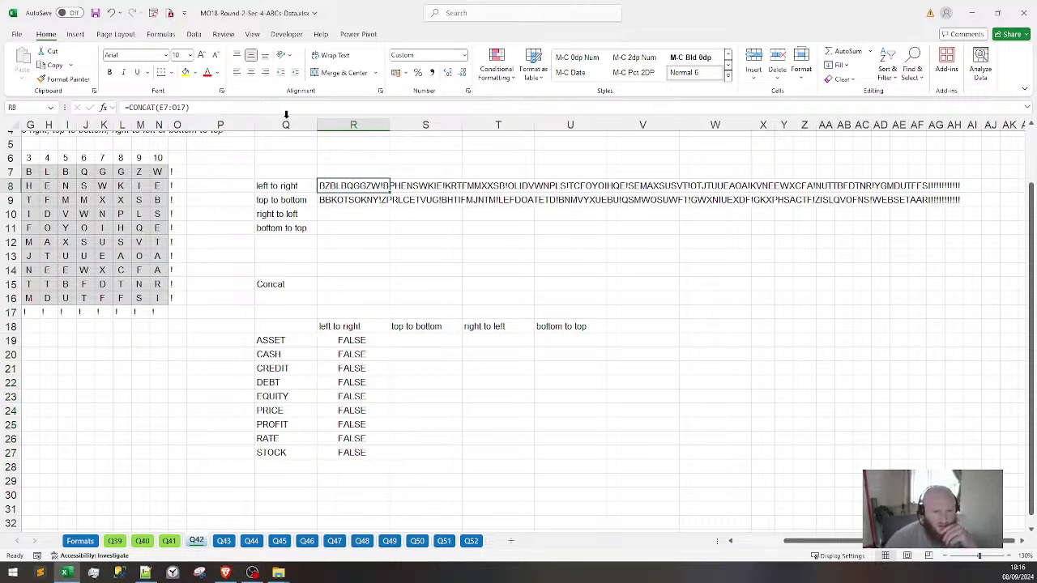
key(F2)
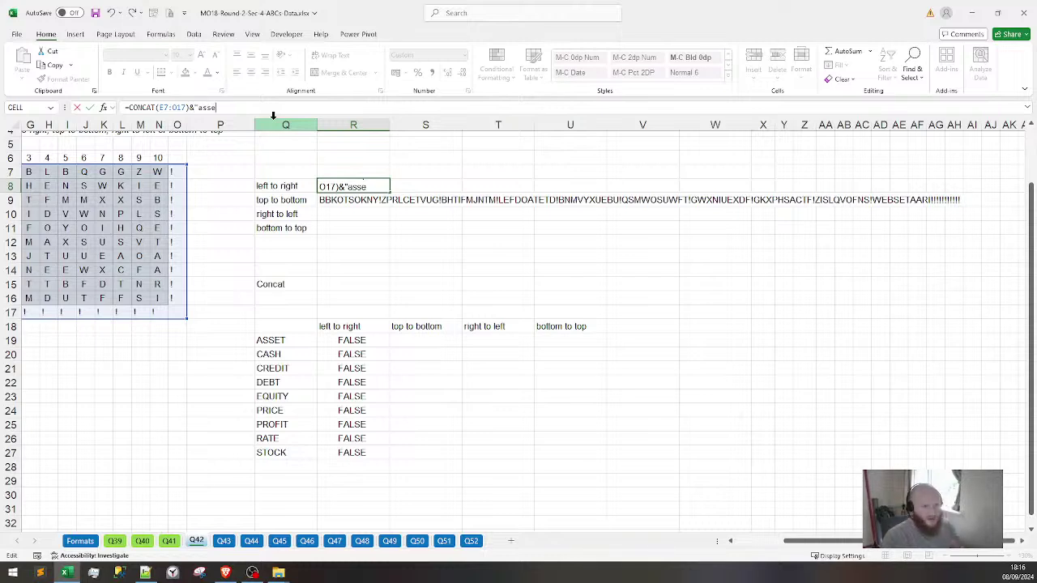
key(Return)
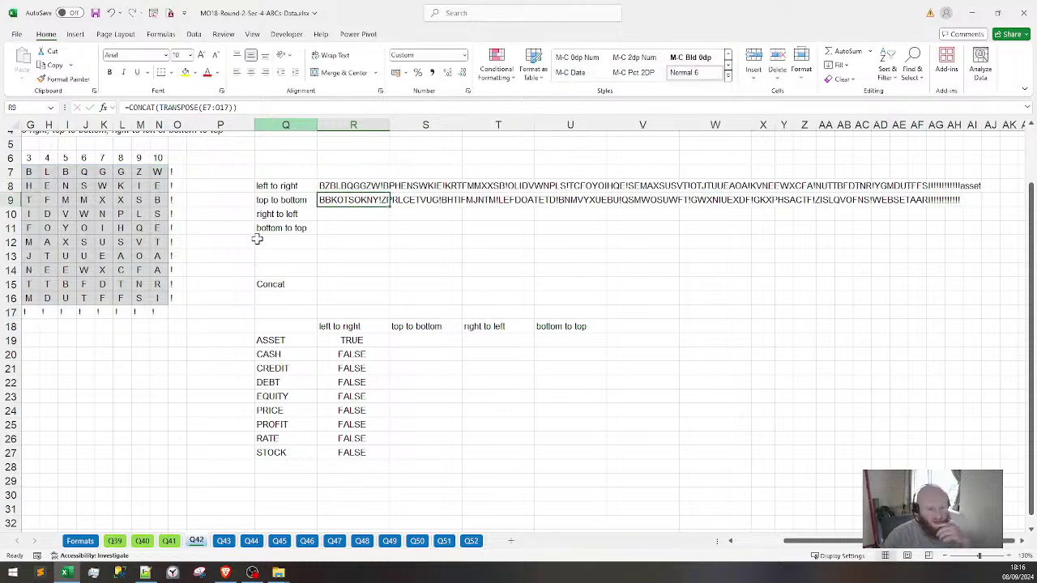
key(ctrl+z)
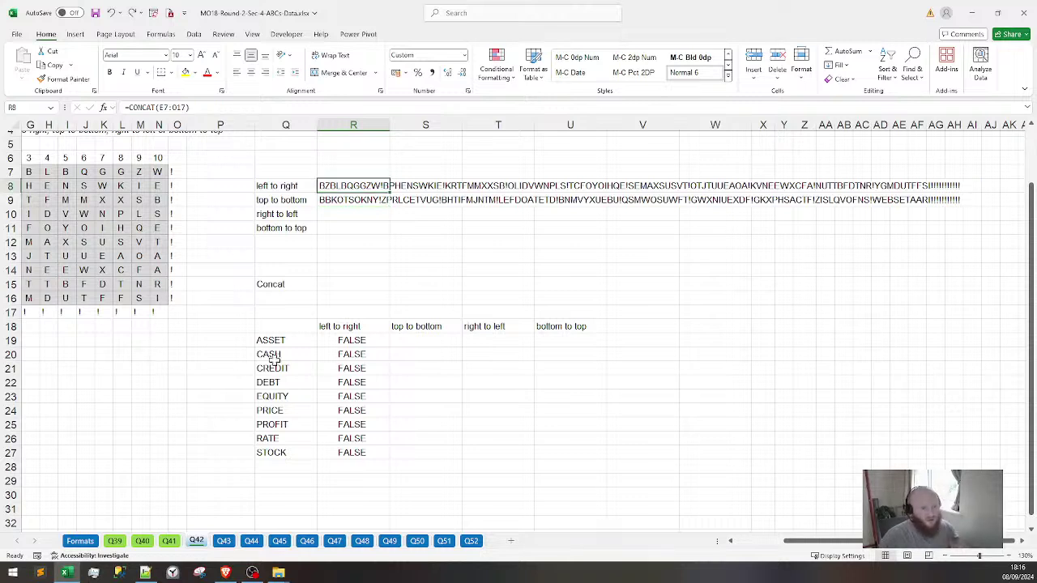
Fill the top to bottom column S19:S27 with R19's search formula pointed at $R$9
click(347, 200)
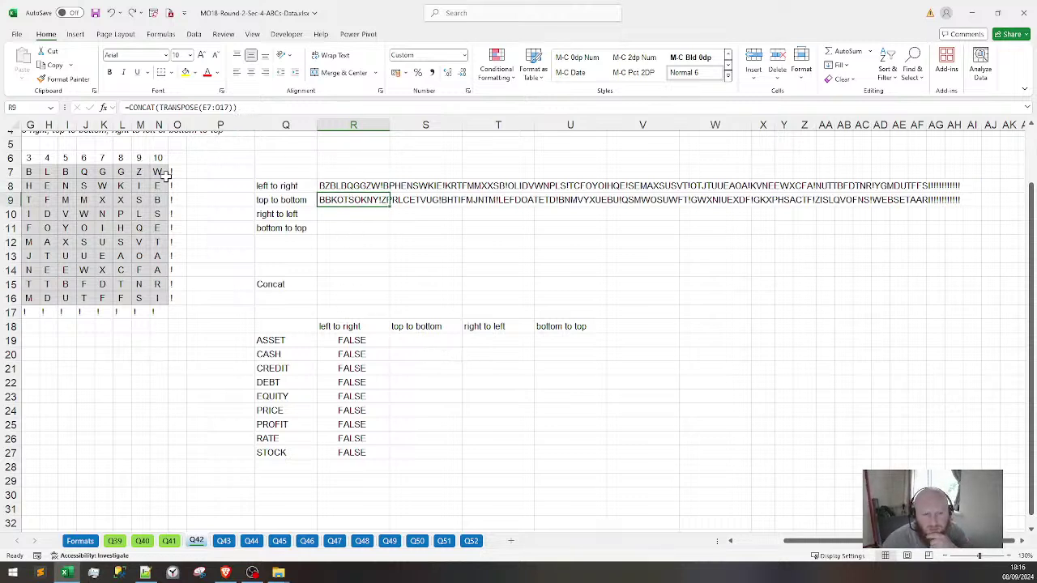
click(353, 342)
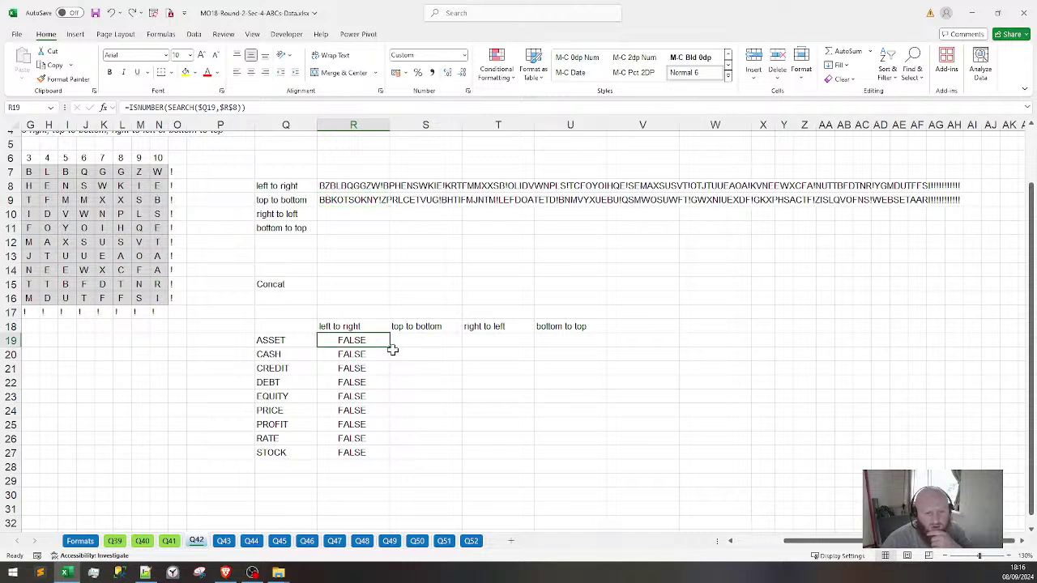
drag(389, 348, 433, 343)
click(428, 341)
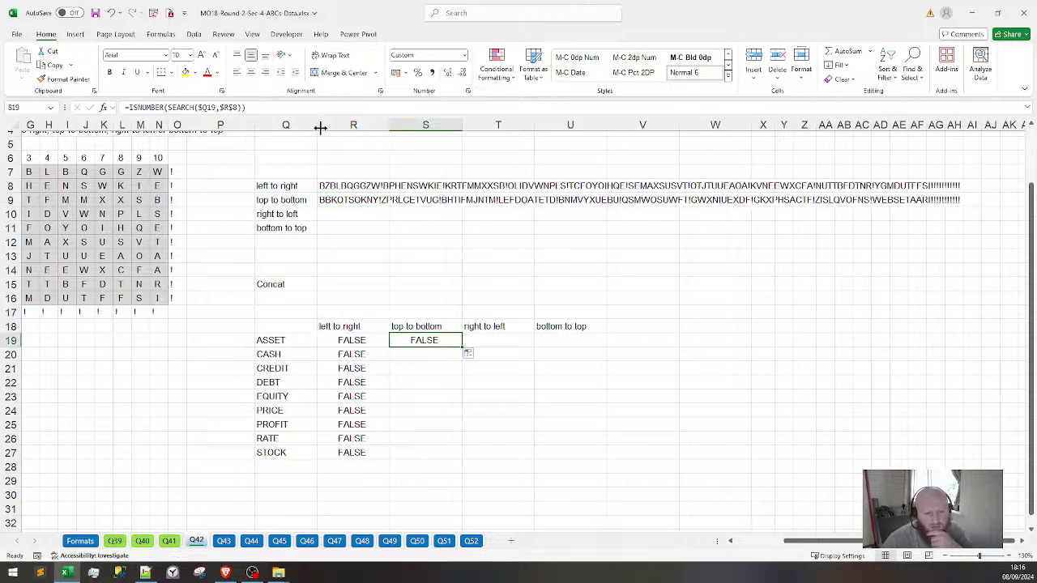
key(F2)
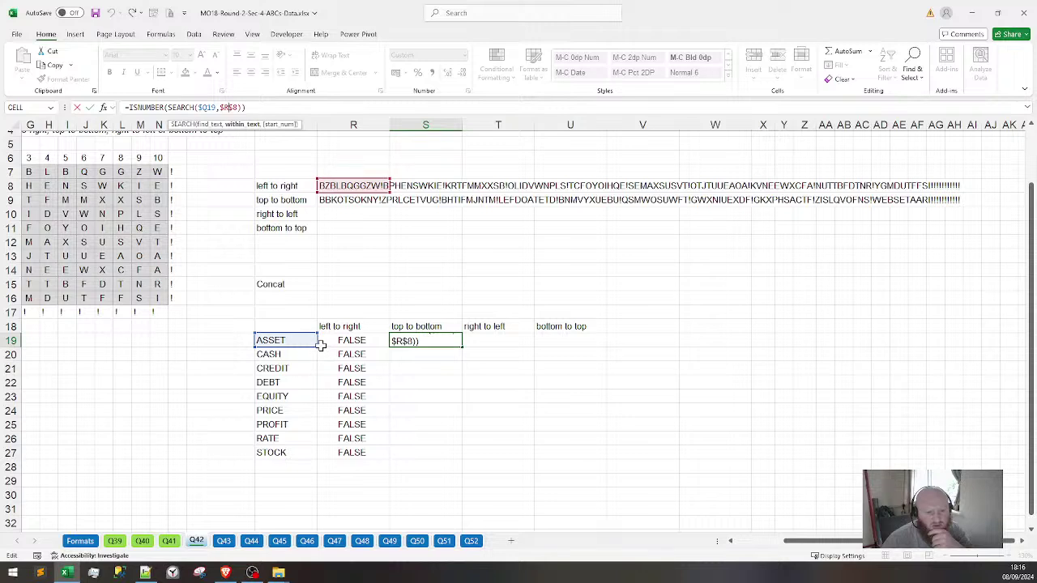
drag(352, 195, 353, 208)
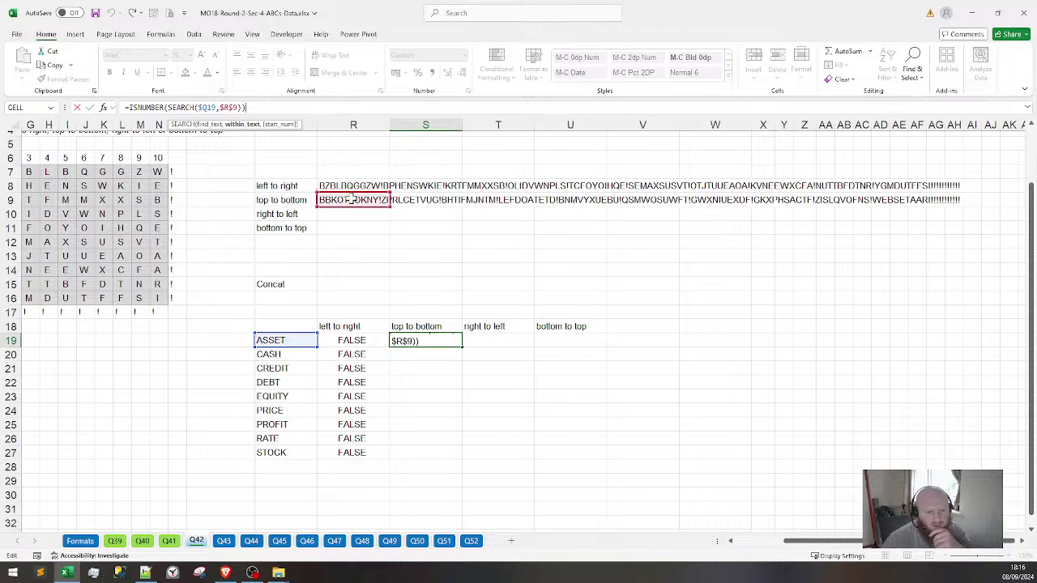
key(Return)
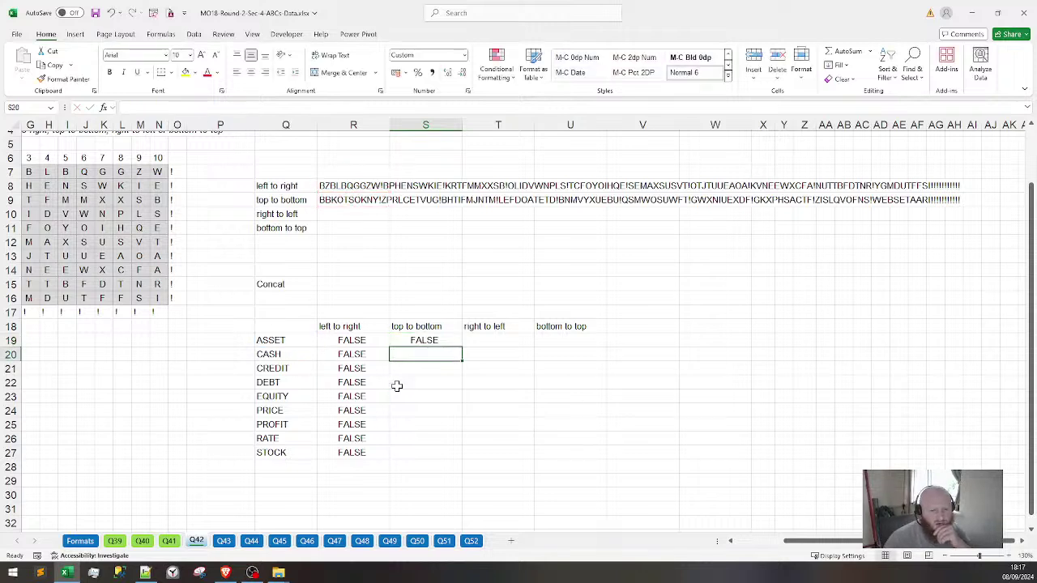
click(428, 341)
drag(462, 346, 434, 460)
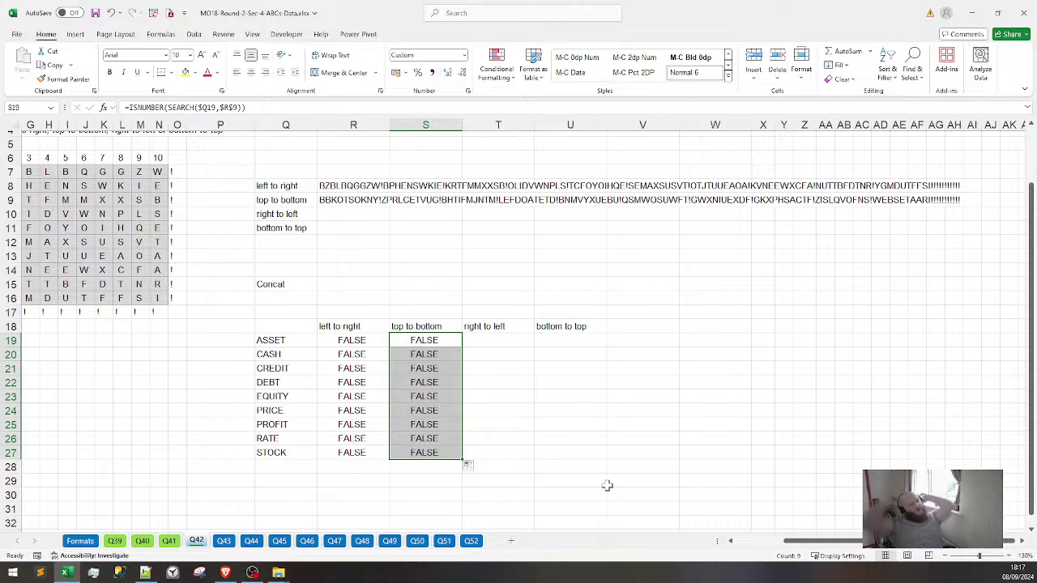
click(361, 216)
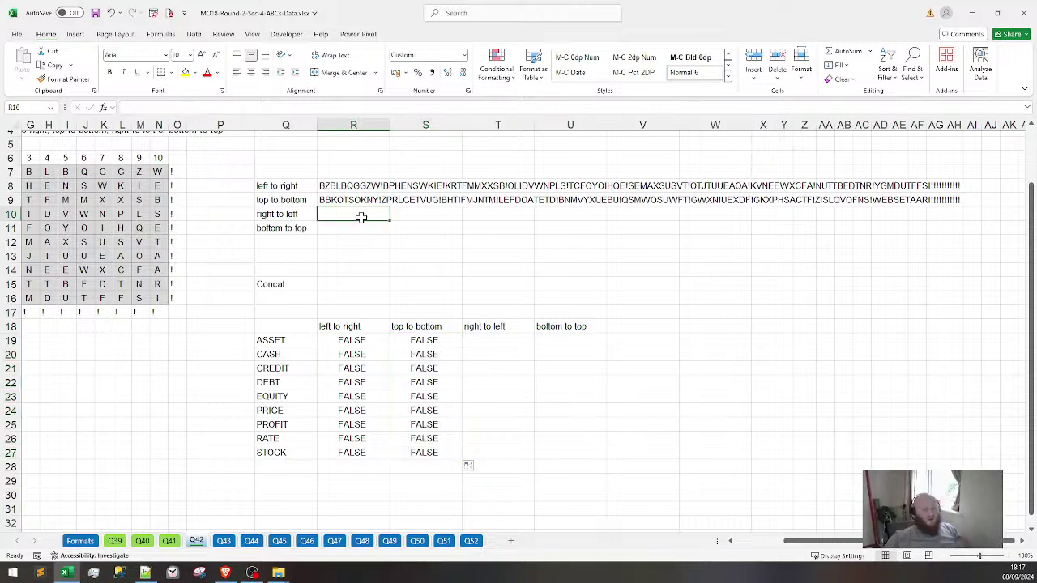
text(=bac)
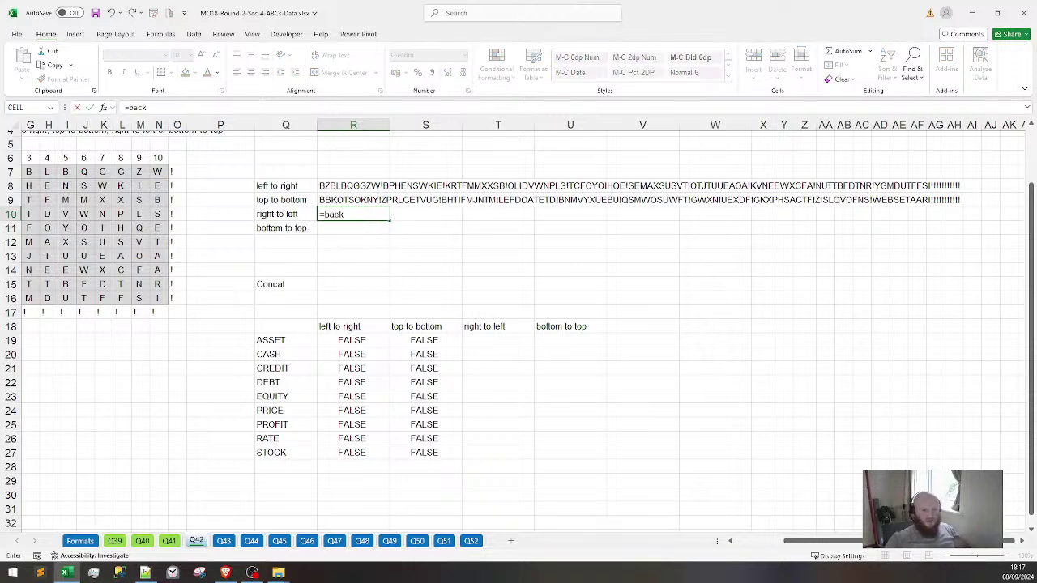
text(k)
key(BackSpace)
key(BackSpace)
key(BackSpace)
key(BackSpace)
text(b)
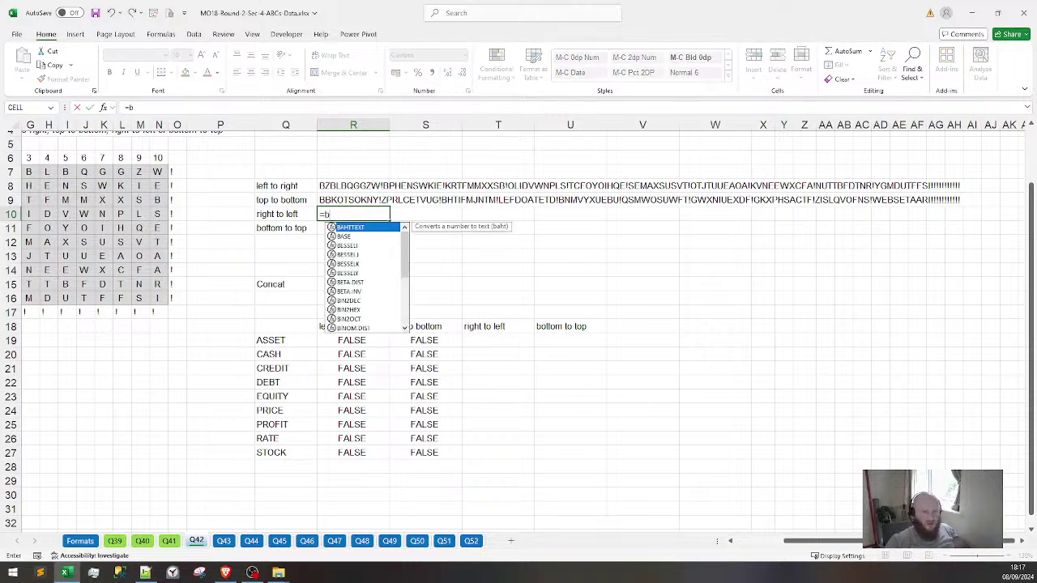
key(BackSpace)
text(r)
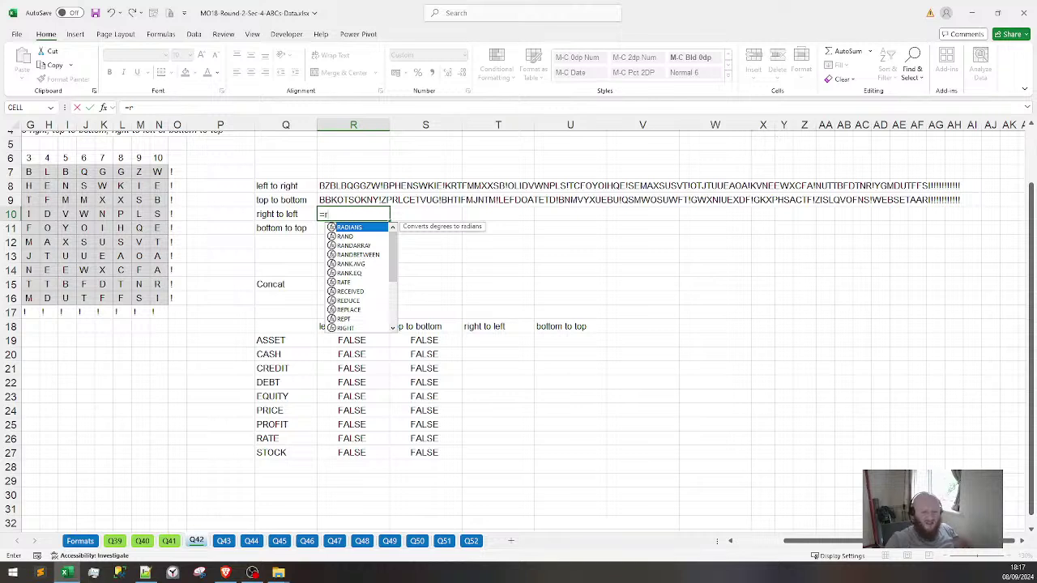
scroll(374, 322, down, 3)
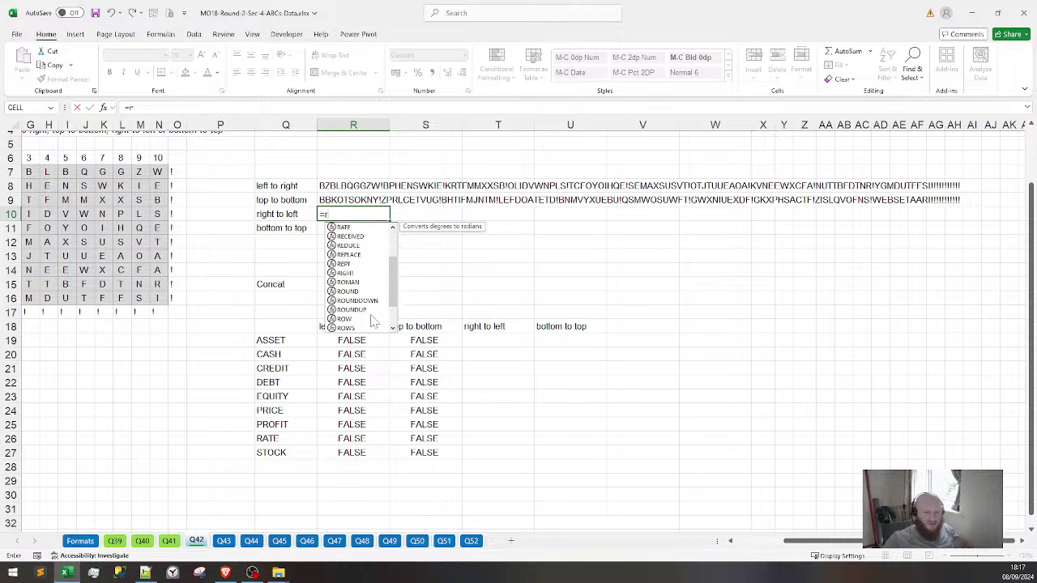
scroll(377, 322, up, 3)
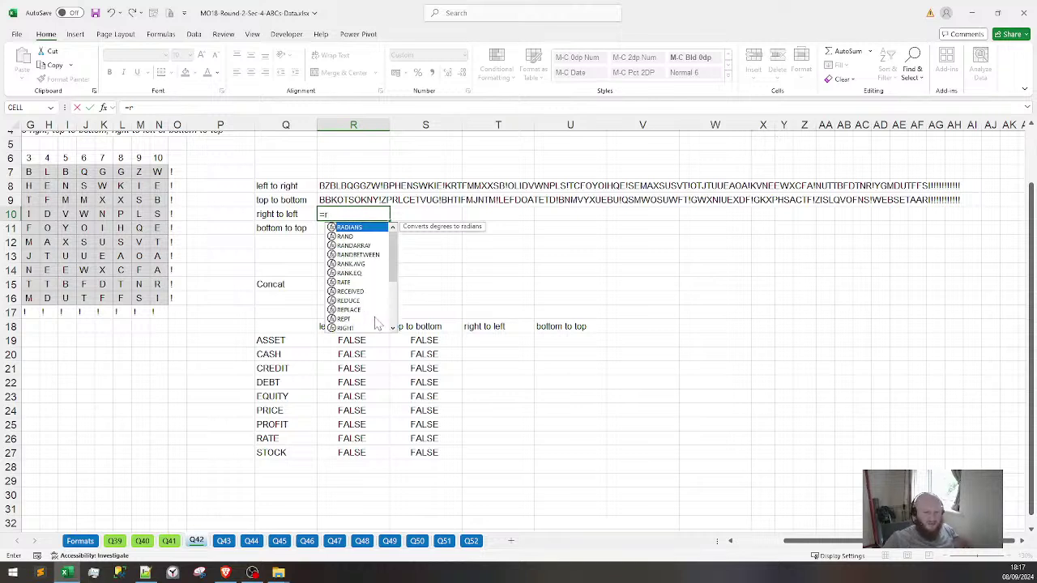
click(443, 306)
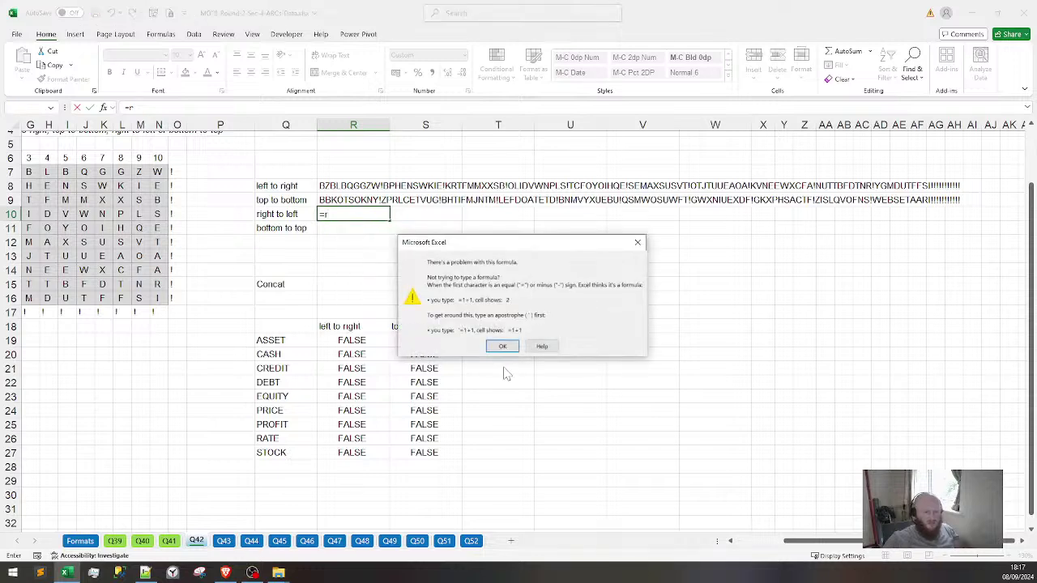
click(502, 346)
key(Escape)
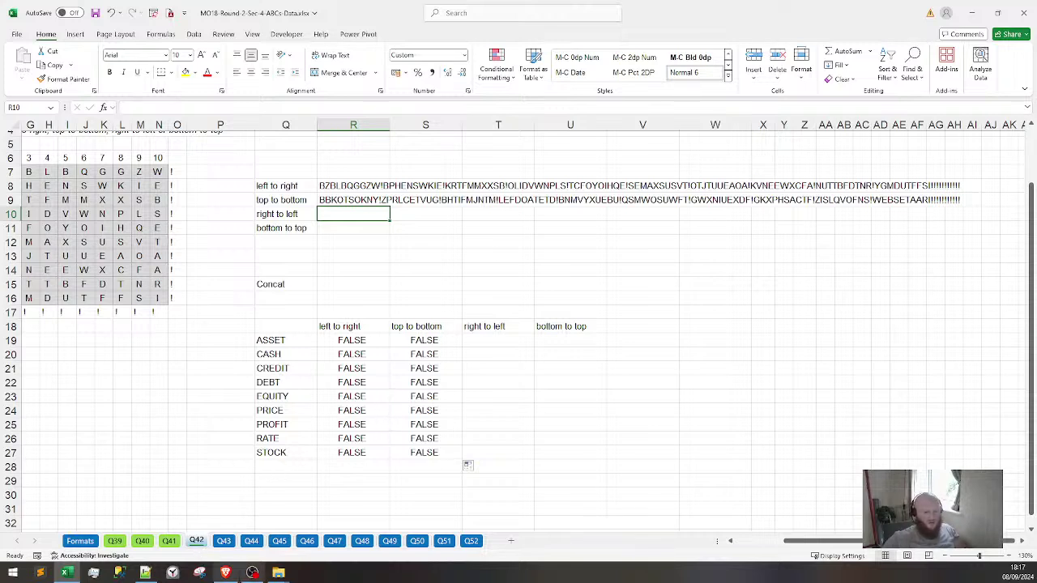
Begin a MID formula in P19 on the word in Q19, with start number 1 and length -1
click(213, 340)
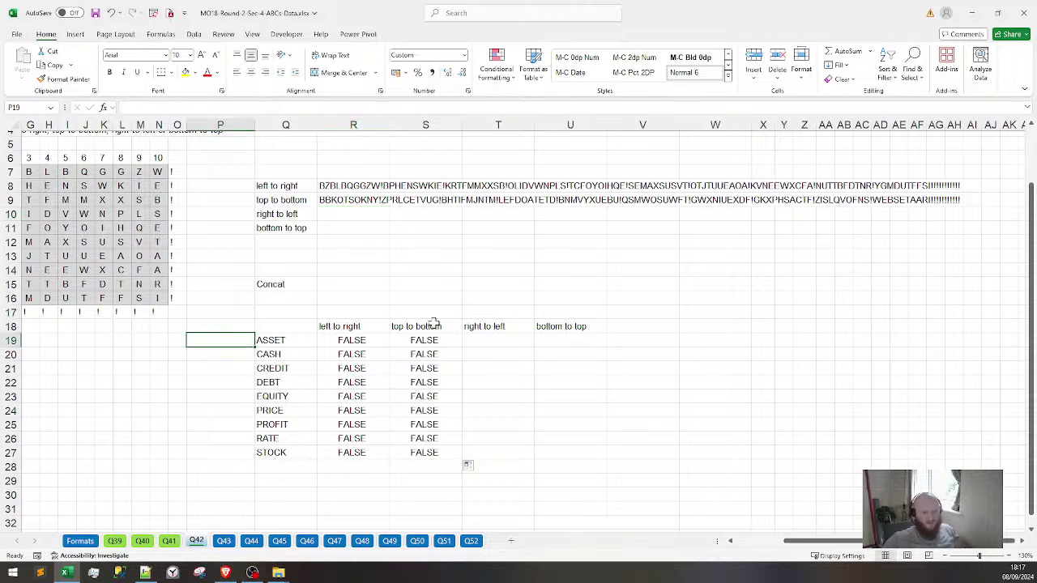
text(=)
key(Right)
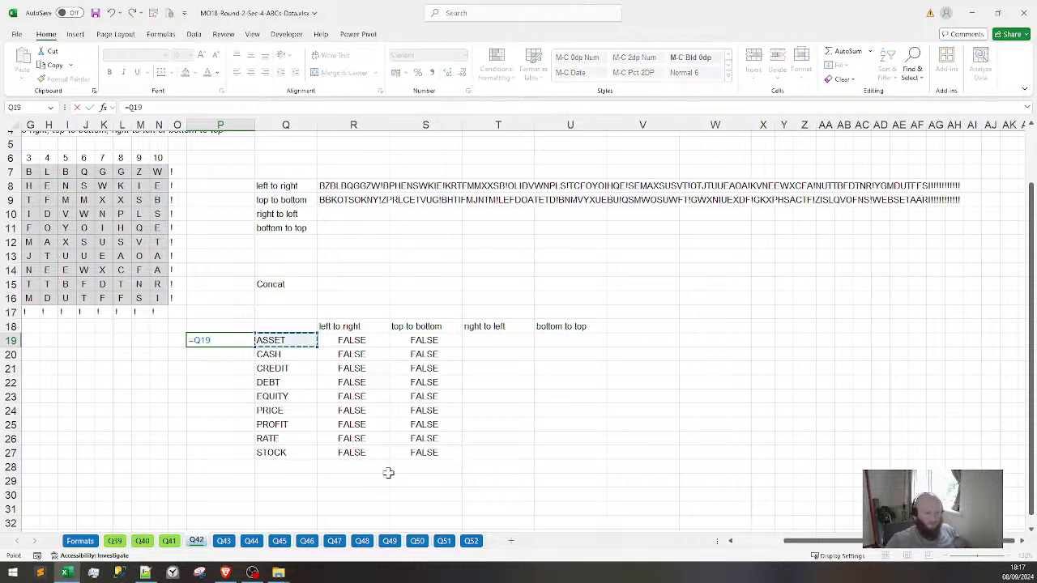
key(BackSpace)
key(BackSpace)
key(BackSpace)
text(m)
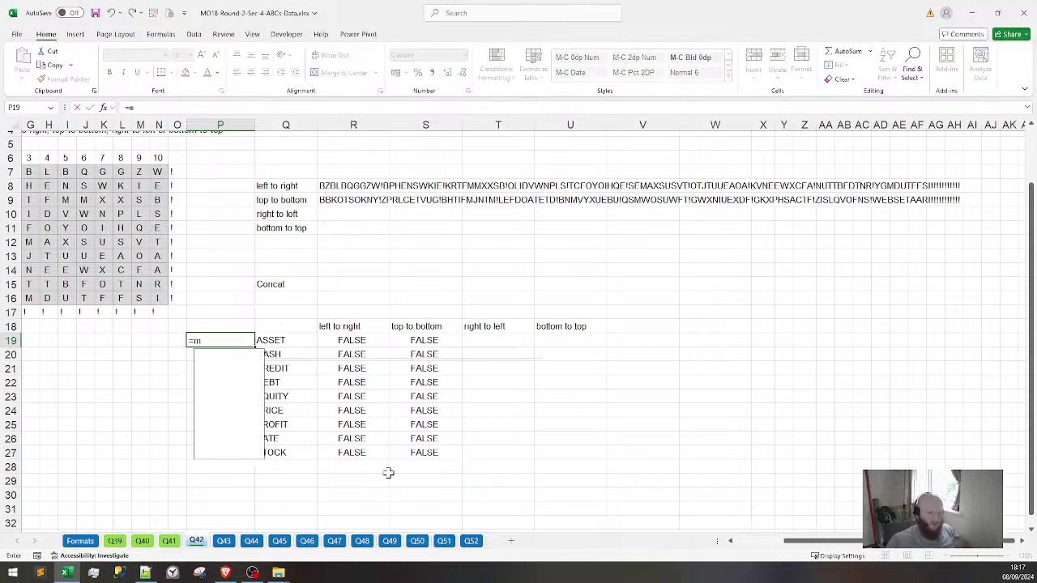
text(id()
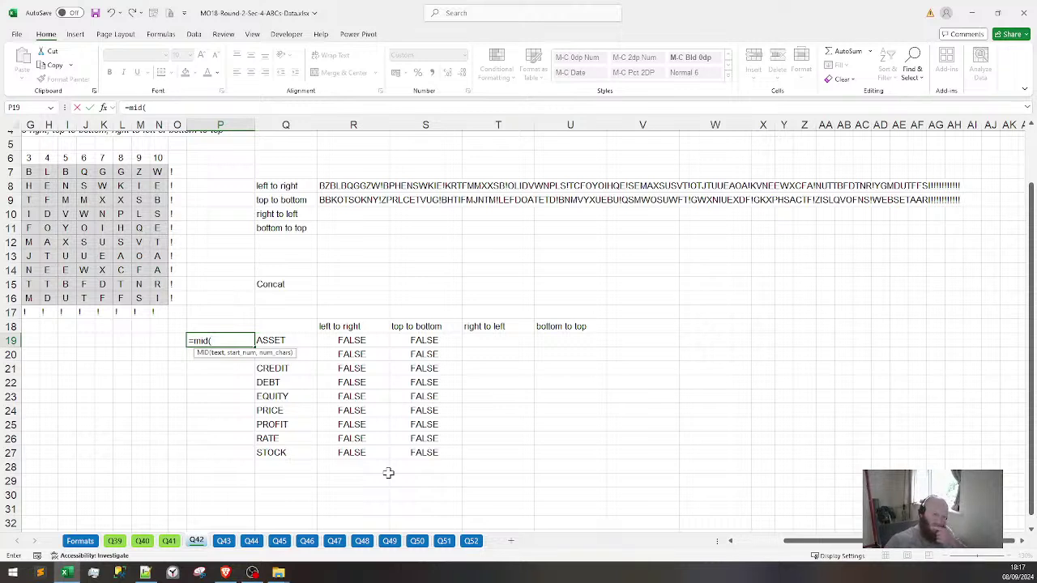
key(Right)
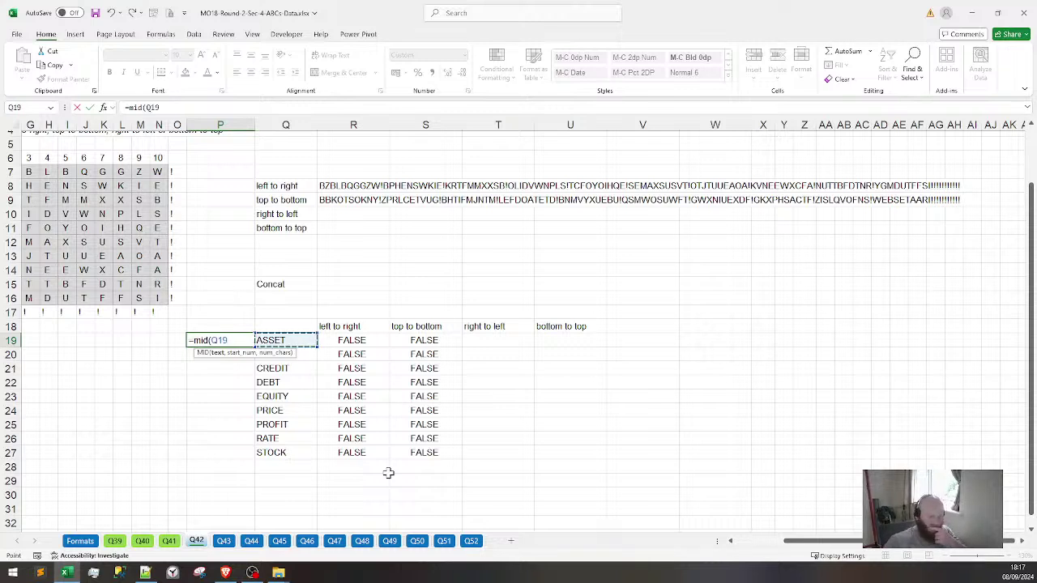
text(,)
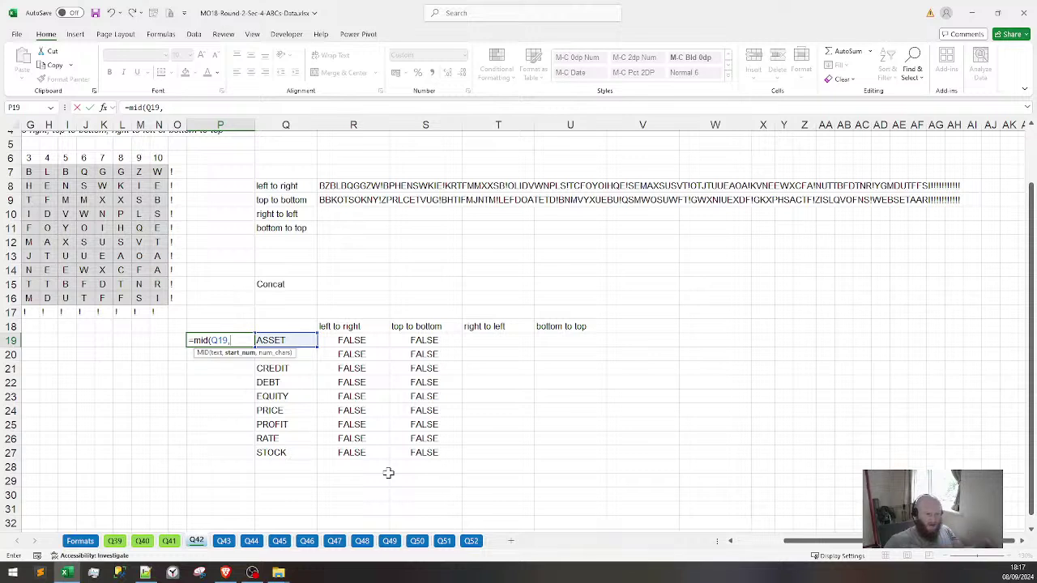
text(1,1)
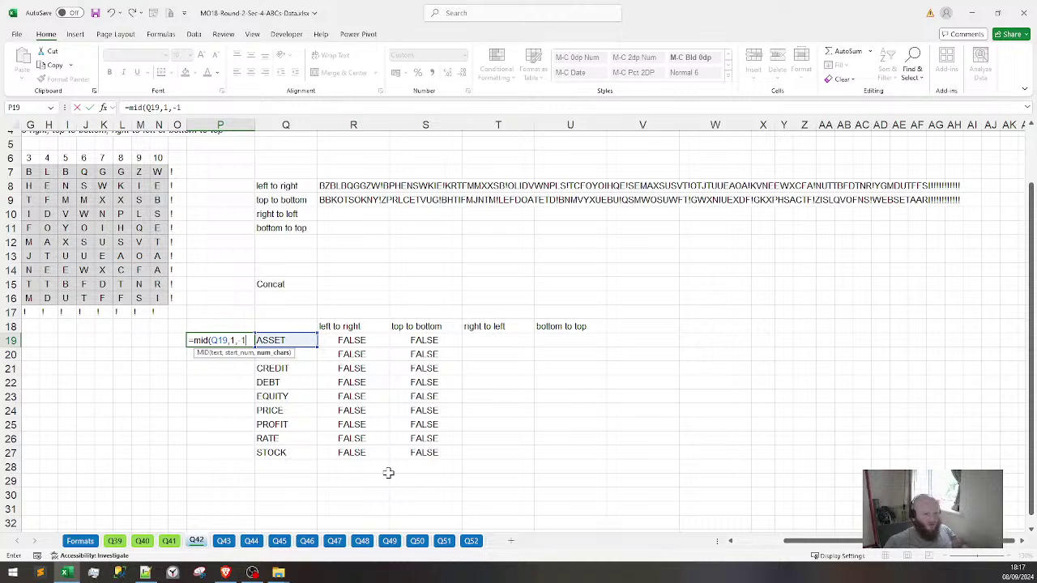
Rework P19's MID arguments after Q19 so the number of characters is 1, and enter the formula
key(BackSpace)
key(BackSpace)
key(BackSpace)
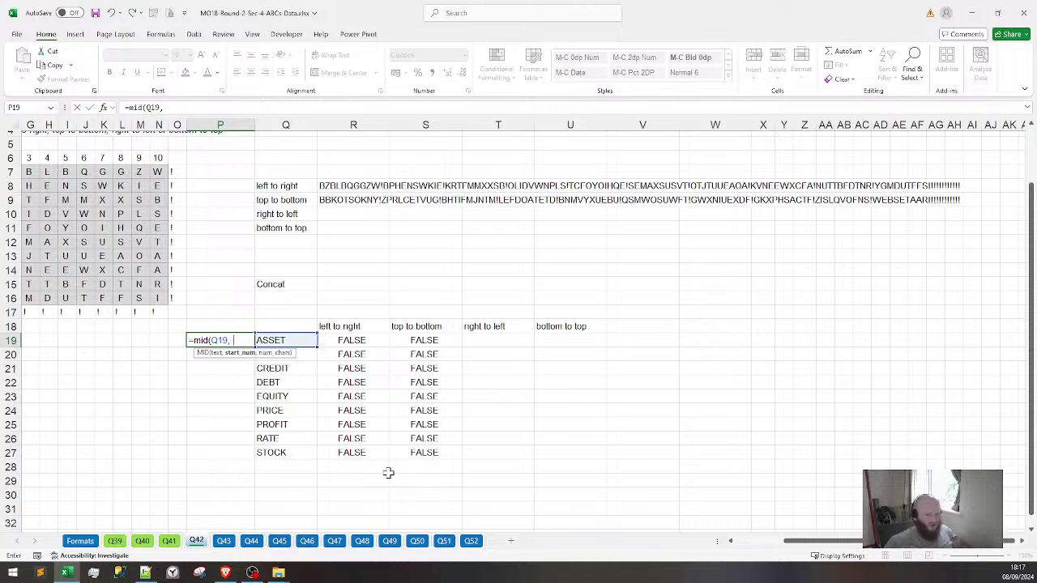
text(,1))
key(Return)
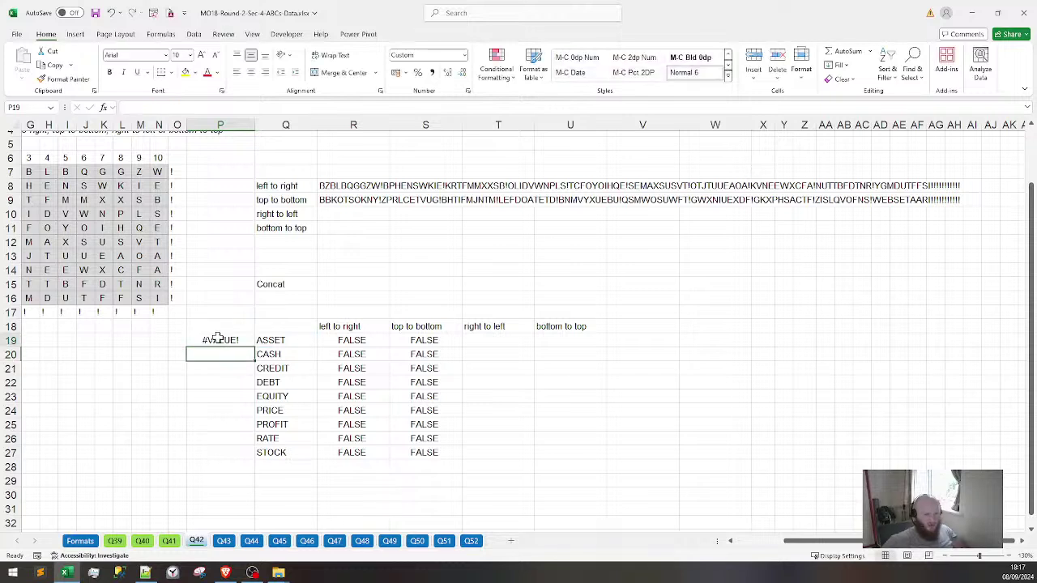
Try P19's MID formula on Q19 with start number 1 and length -1, and clear the cell
click(218, 338)
double_click(218, 339)
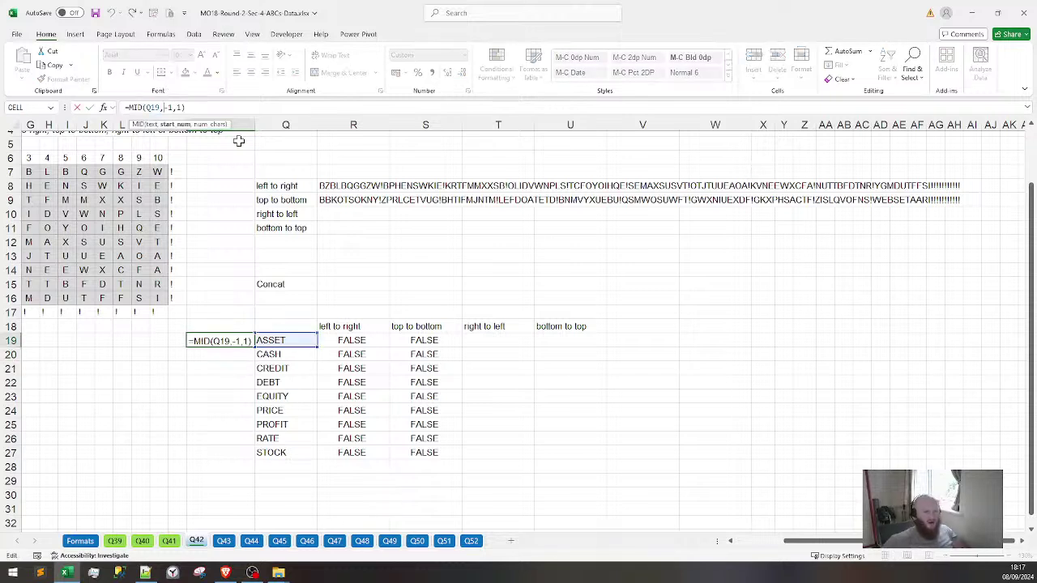
key(BackSpace)
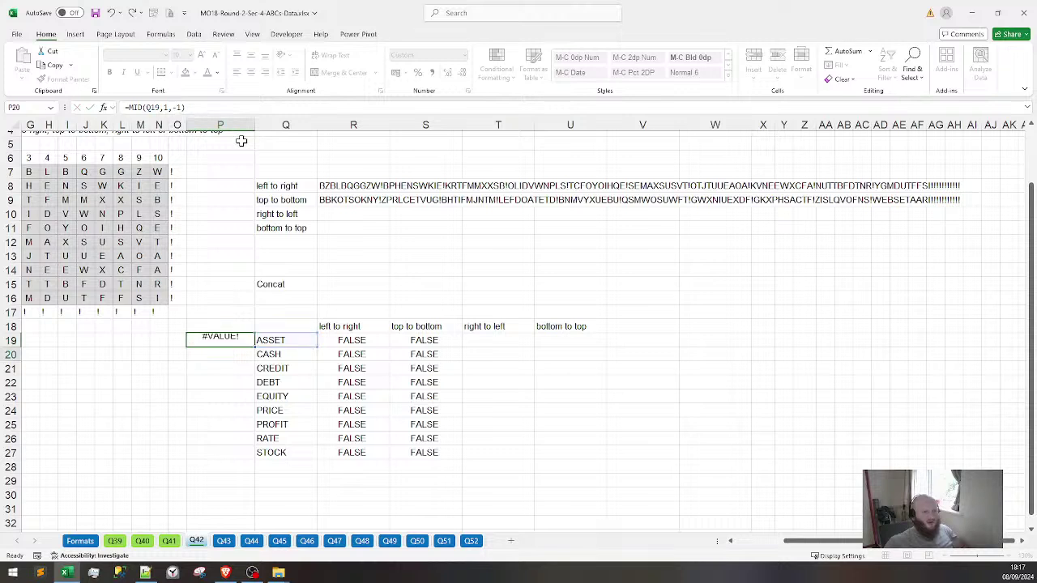
key(Return)
click(226, 340)
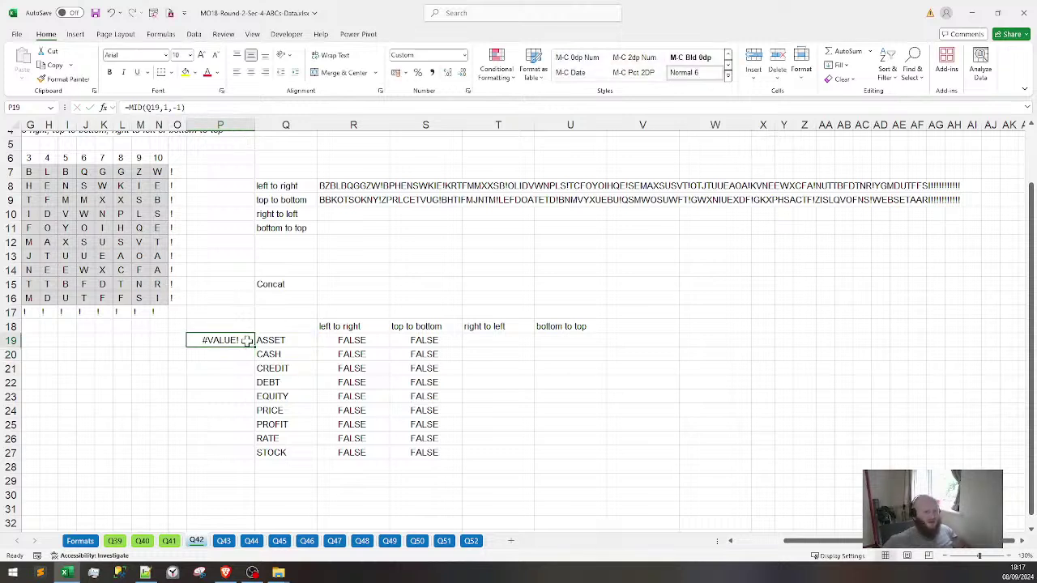
key(Delete)
Try to extract a character of the word in Q19 with the index formula =Q19[1] in P19
text(=Q19[1])
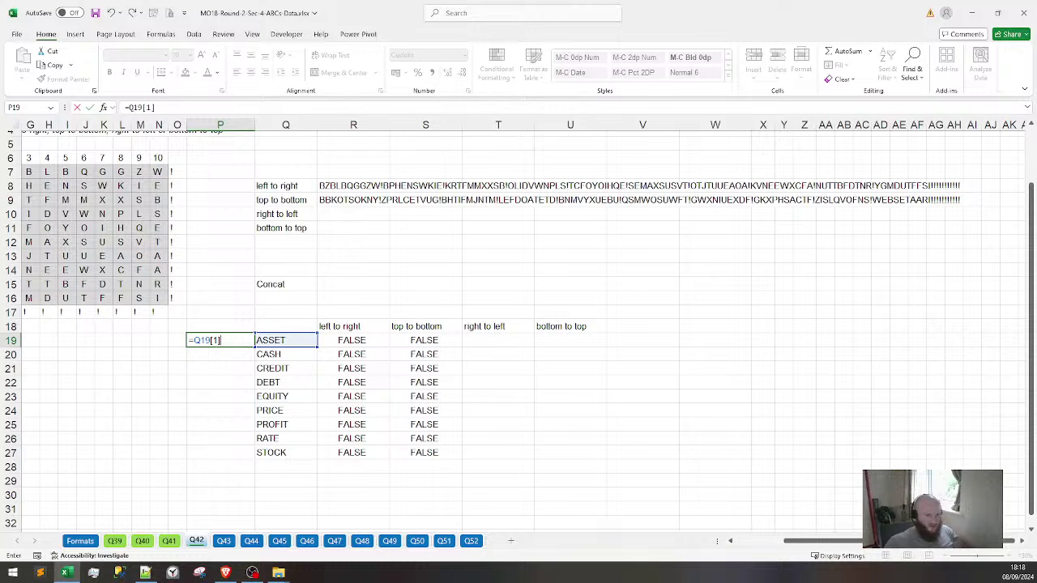
key(Return)
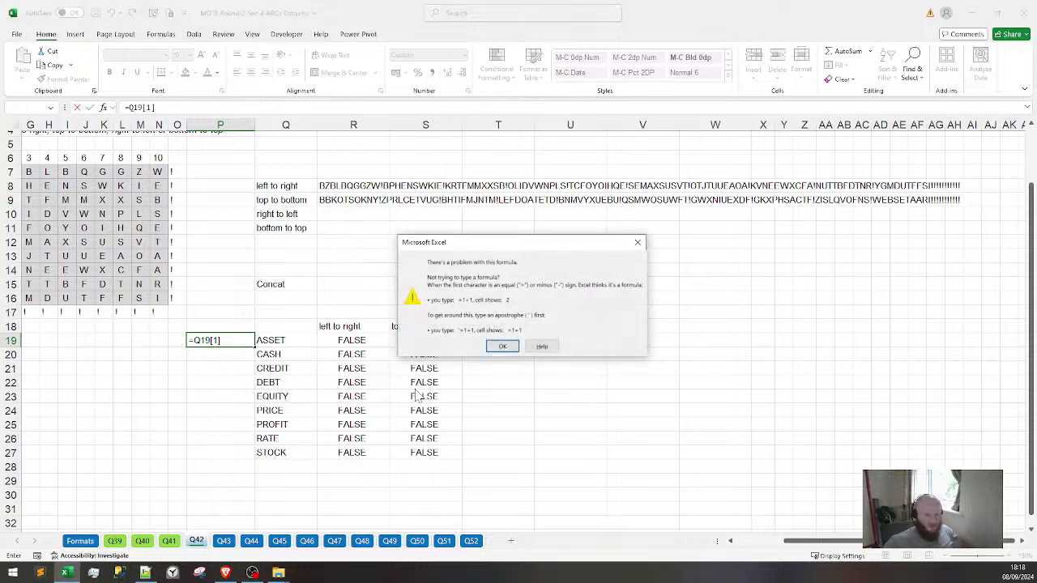
click(502, 346)
key(Escape)
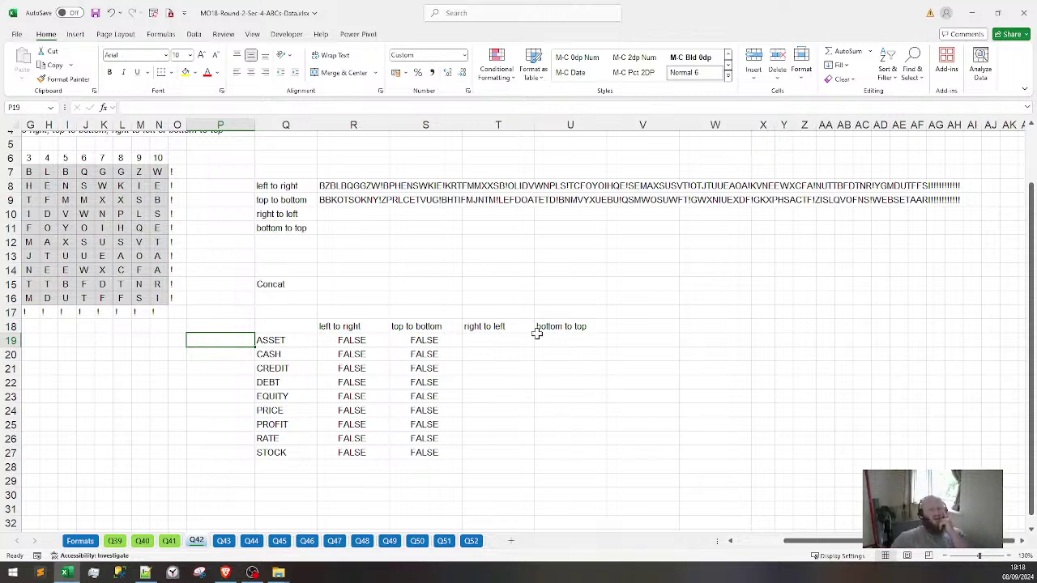
Look up a dynamic array formula for reversing text in the Brave browser, and return to the Excel workbook
click(340, 213)
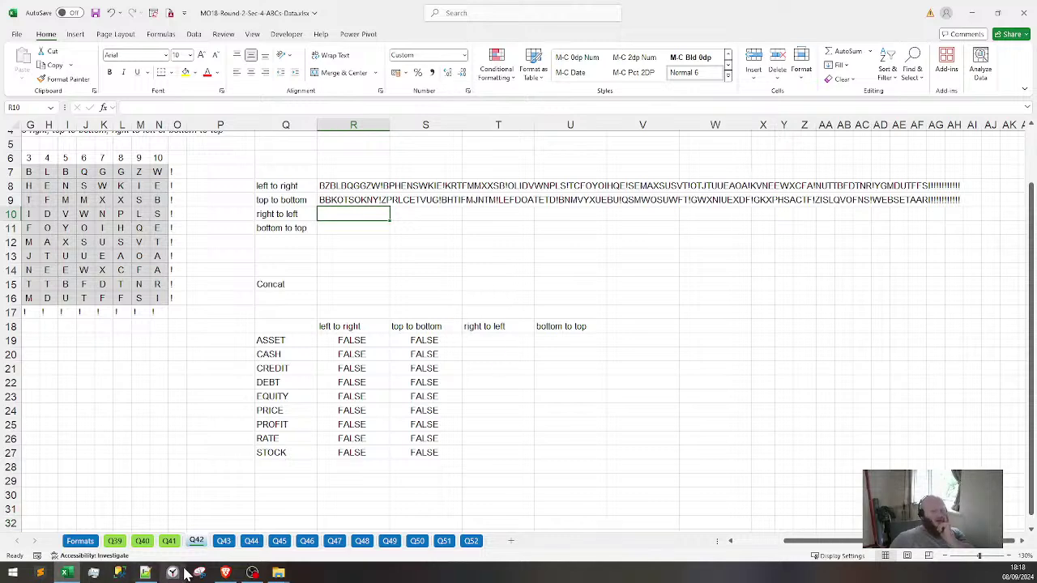
click(225, 572)
key(alt+Tab)
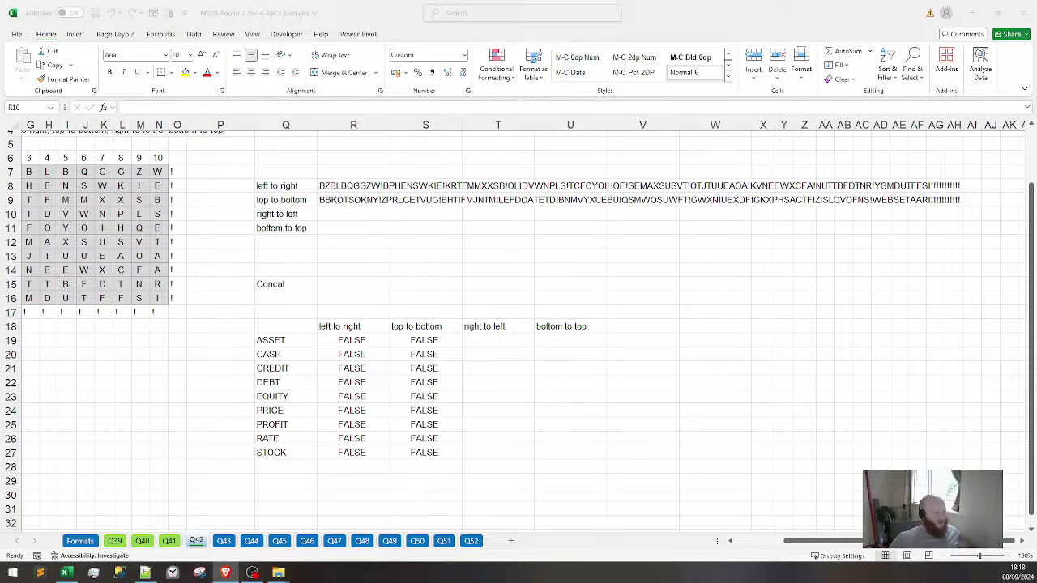
drag(406, 0, 406, 2)
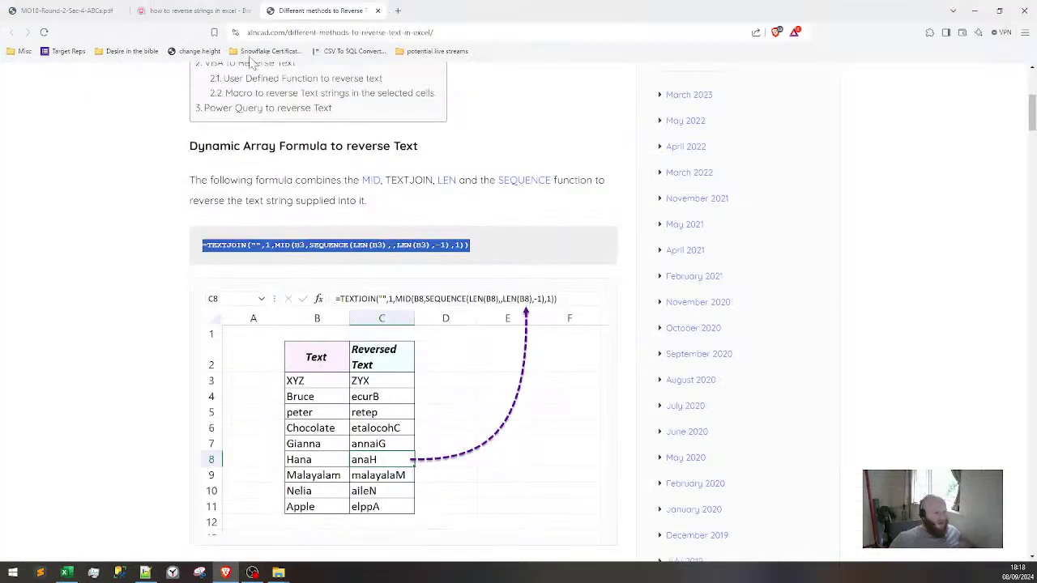
scroll(194, 271, up, 3)
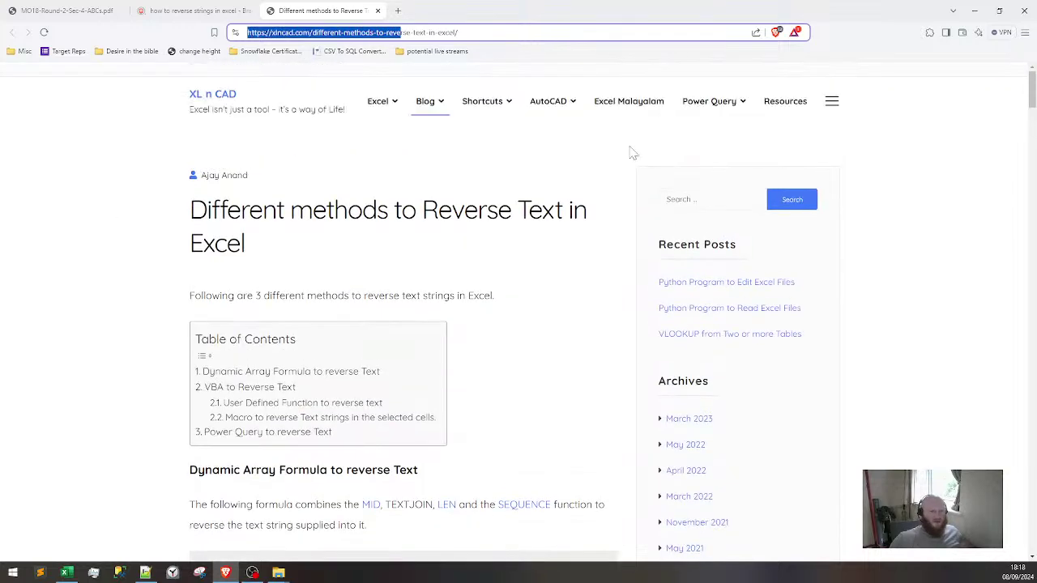
click(975, 10)
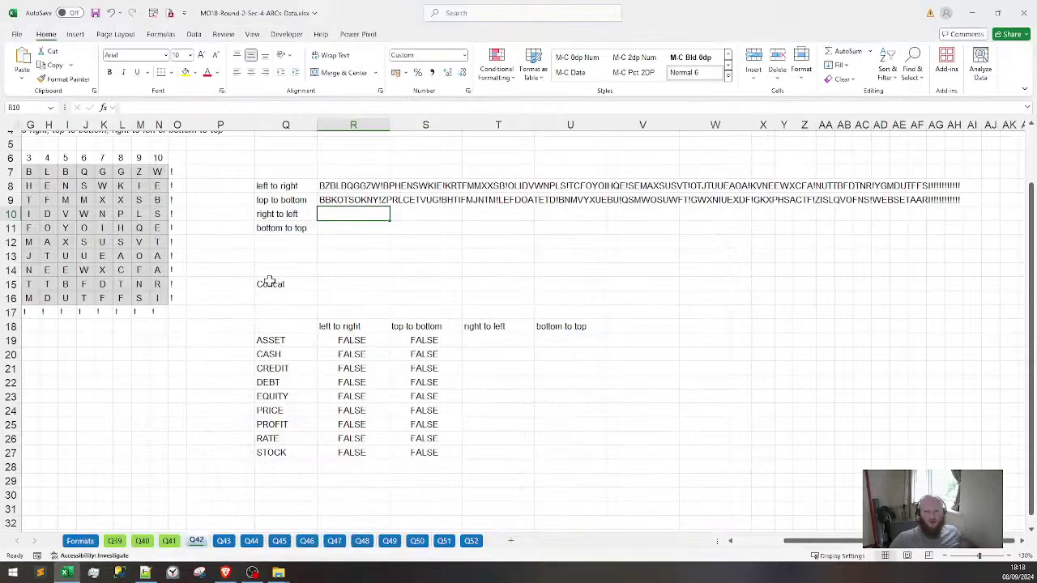
text(=TEXTJOIN("",1,MID(B3,SEQUENCE(LEN(B3),,LEN(B3),-1),1)))
click(217, 107)
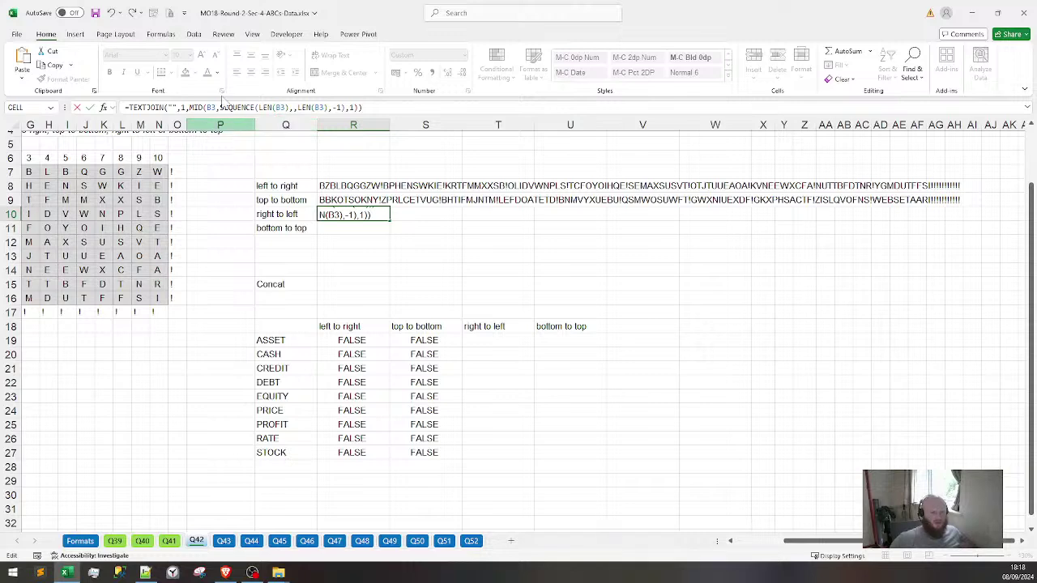
scroll(209, 243, up, 2)
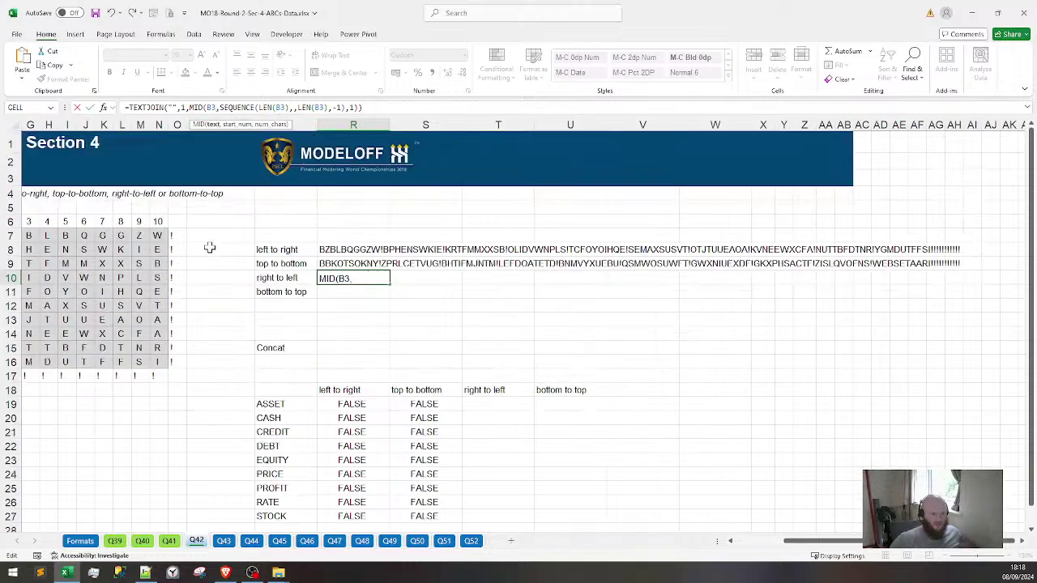
scroll(266, 324, down, 1)
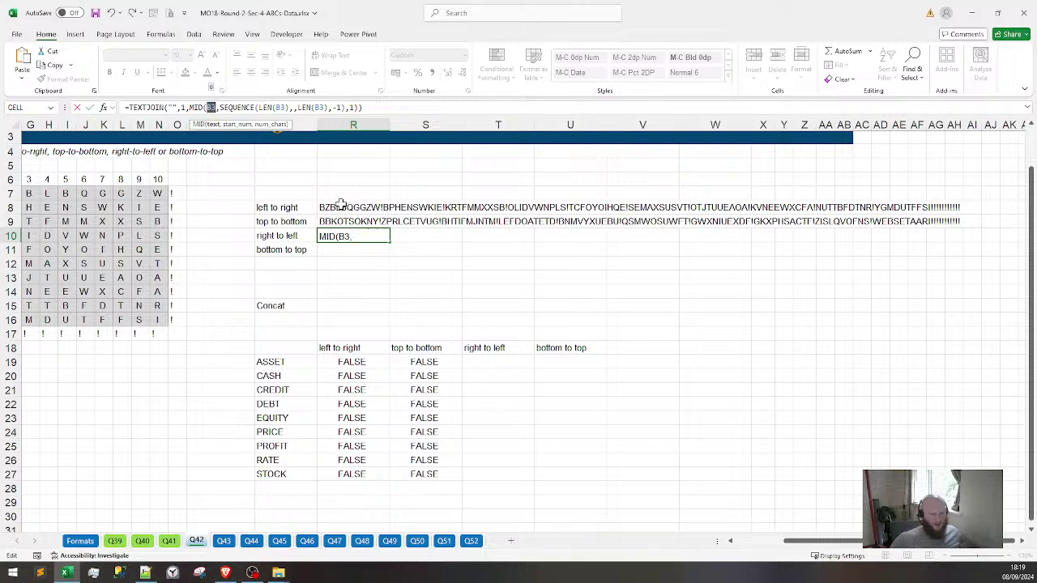
key(Escape)
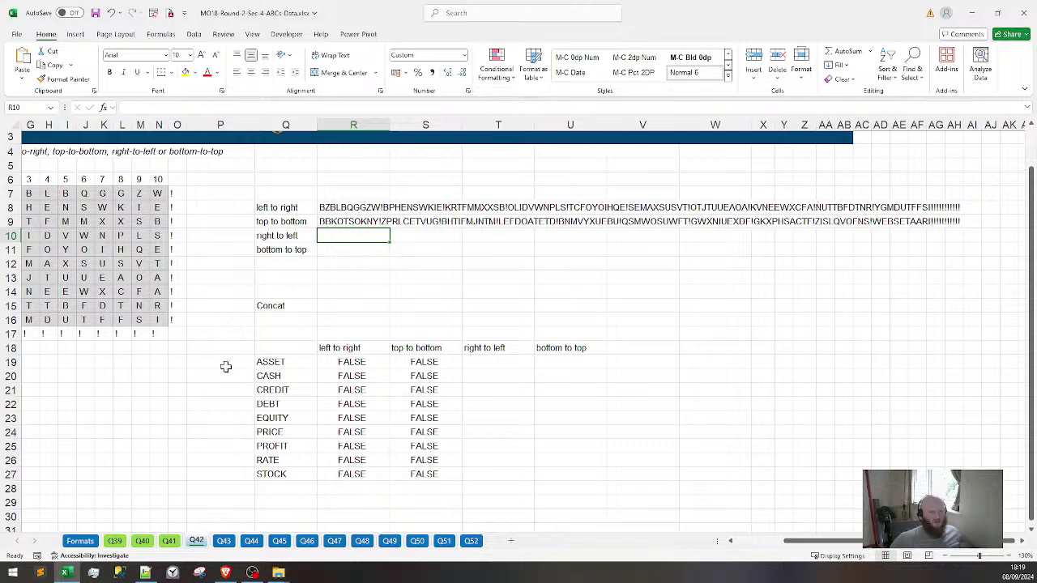
Enter =TEXTJOIN("",1,MID(Q19,SEQUENCE(LEN(Q19),,LEN(Q19),-1),1)) in P19 to reverse the word, and fill it down to P27
click(226, 367)
key(F2)
text(=TEXTJOIN("",1,MID(B3,SEQUENCE(LEN(B3),,LEN(B3),-1),1)))
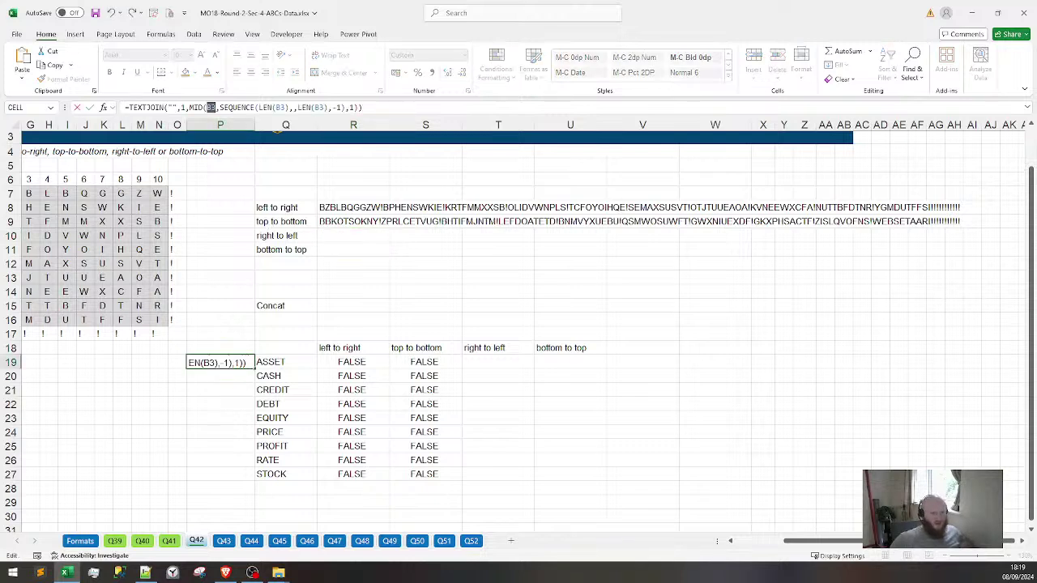
click(286, 360)
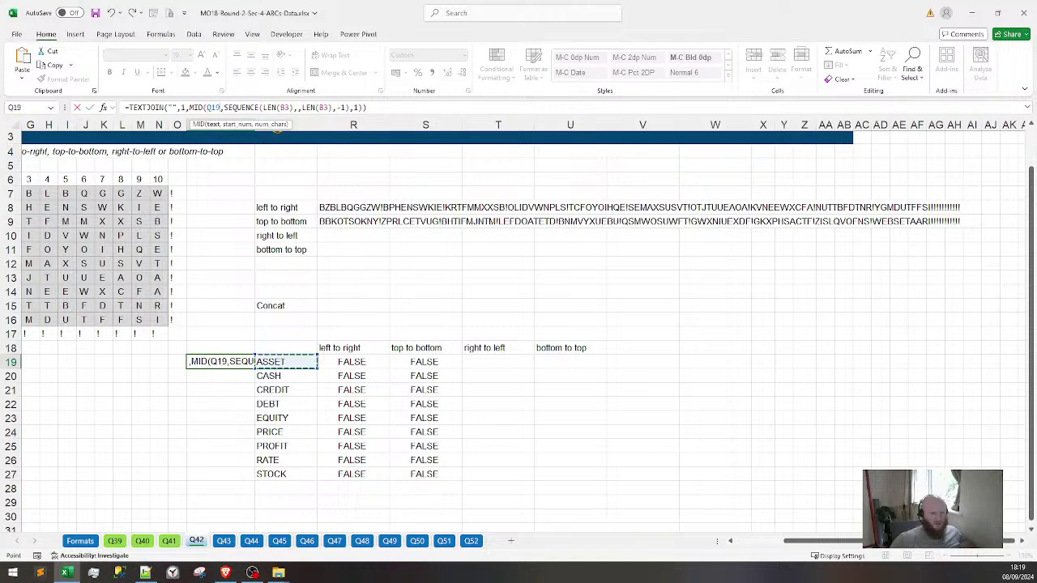
double_click(285, 107)
click(287, 361)
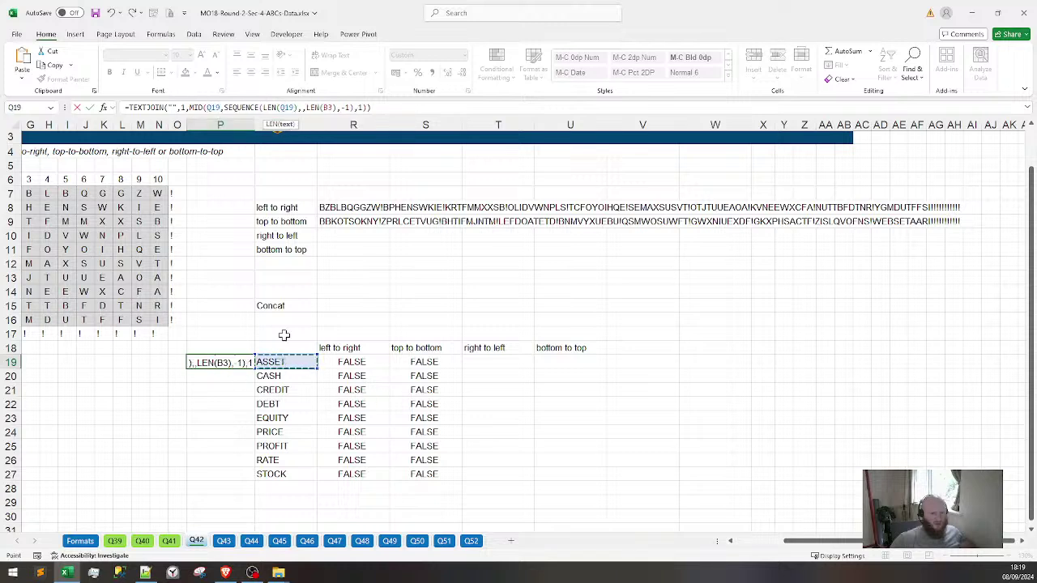
double_click(327, 106)
click(296, 362)
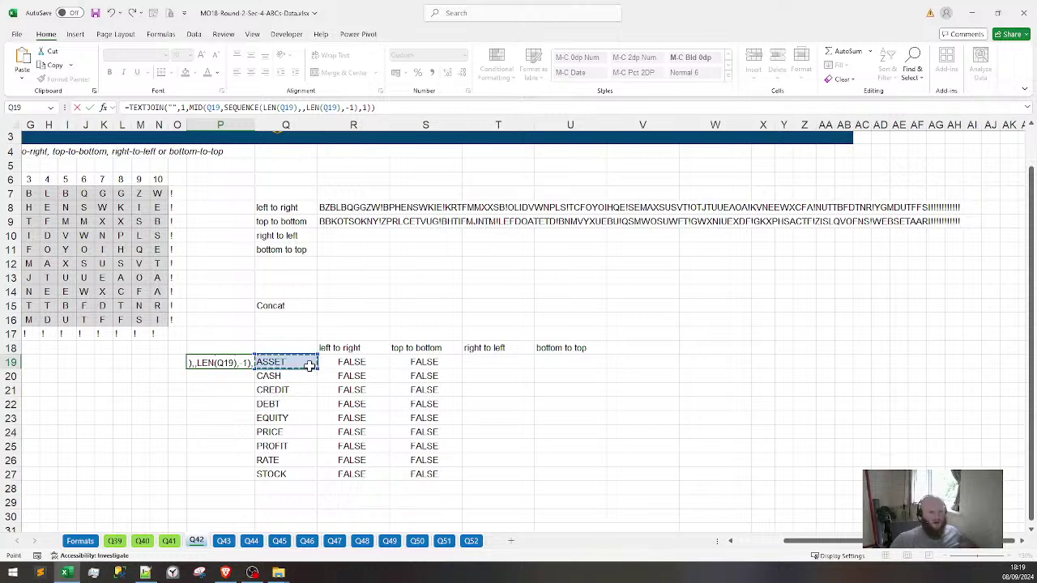
key(Return)
click(220, 362)
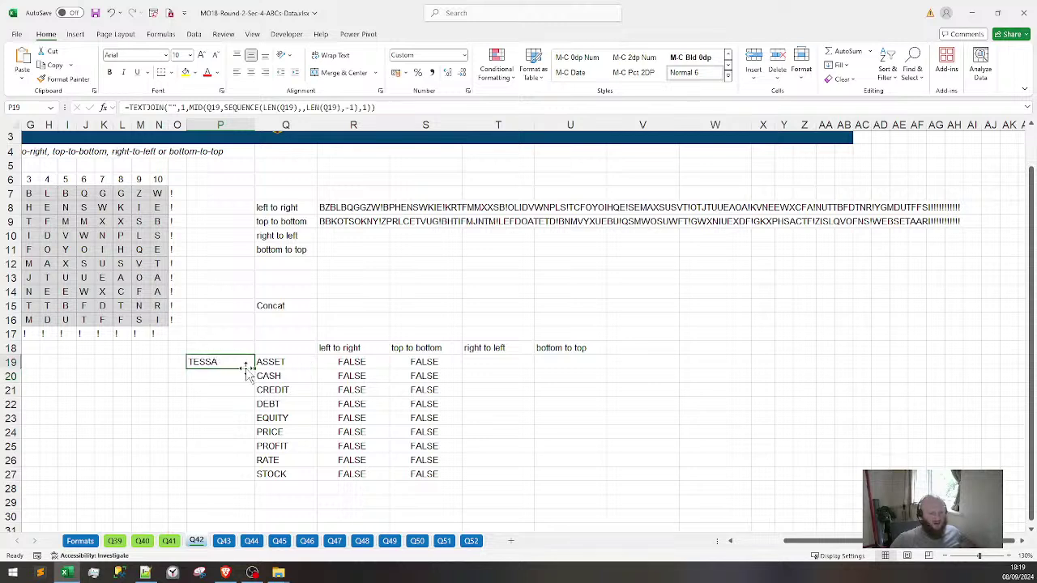
drag(254, 369, 251, 478)
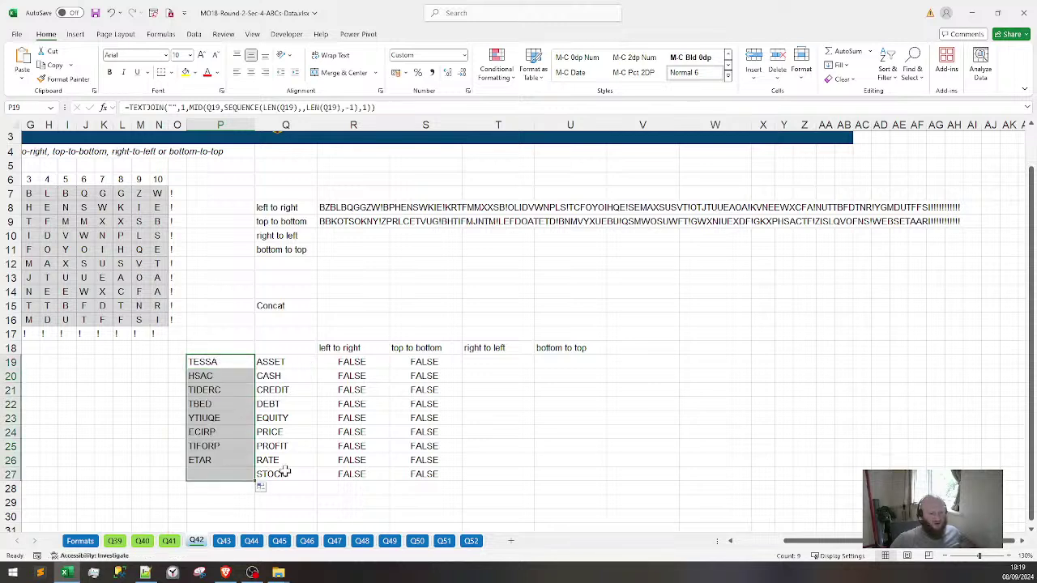
Copy the text of P19's TEXTJOIN formula into the right to left cell R10, keeping its Q19 references
click(205, 365)
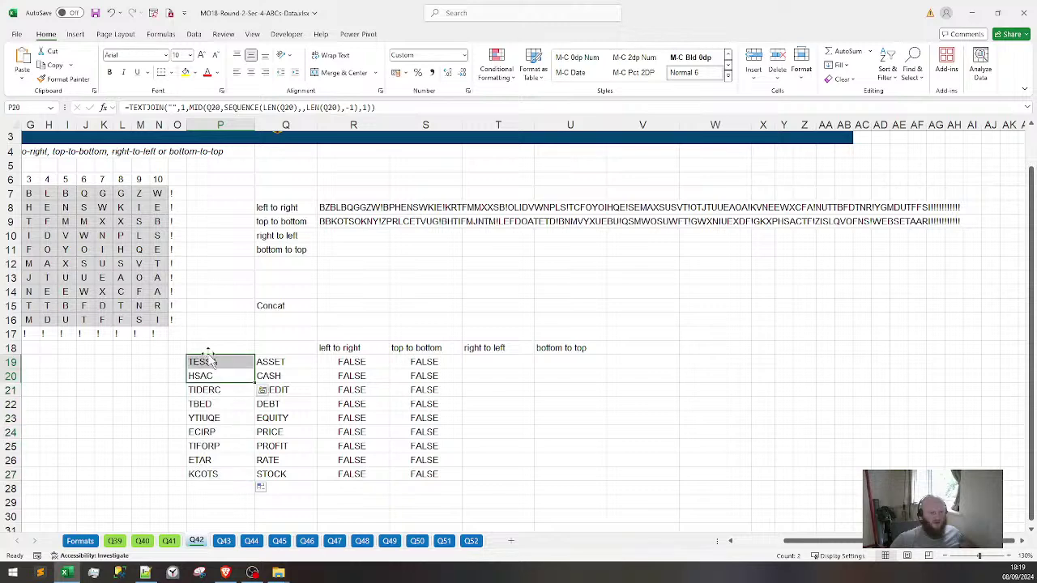
drag(378, 108, 122, 108)
key(ctrl+c)
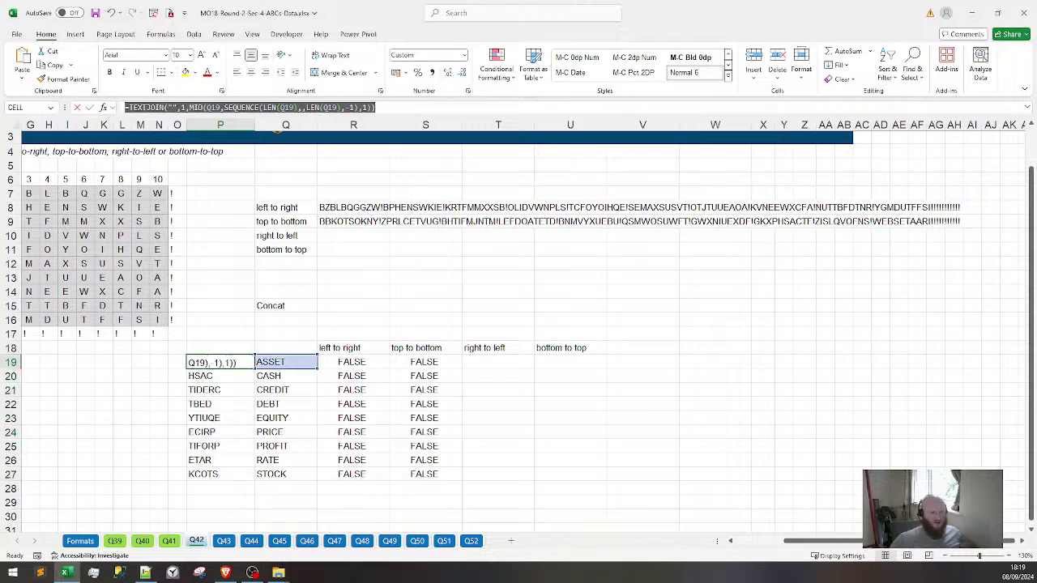
key(Escape)
click(345, 235)
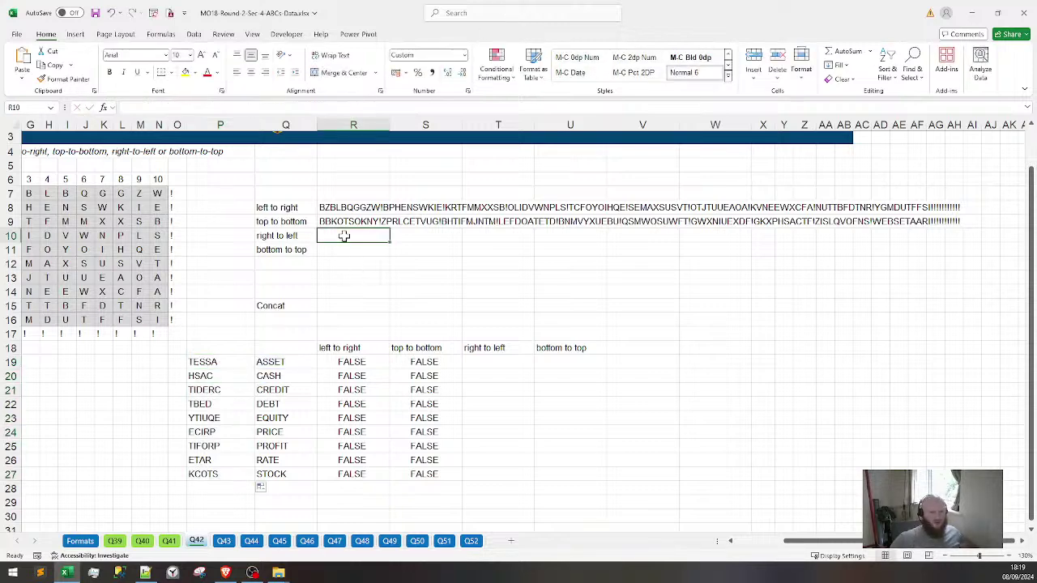
key(F2)
key(ctrl+v)
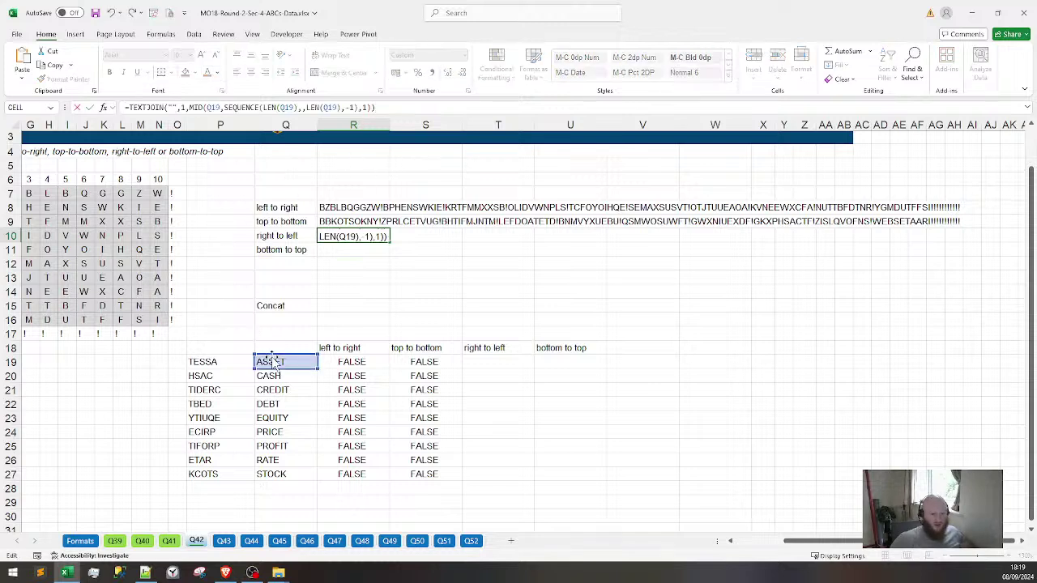
Repoint all three Q19 references in R10's reversal formula to the left to right string in R8, and enter it
key(Up)
key(Up)
key(Up)
key(Up)
key(Up)
key(Up)
key(Up)
key(Up)
key(Up)
key(Up)
key(Up)
key(Up)
key(Right)
key(Down)
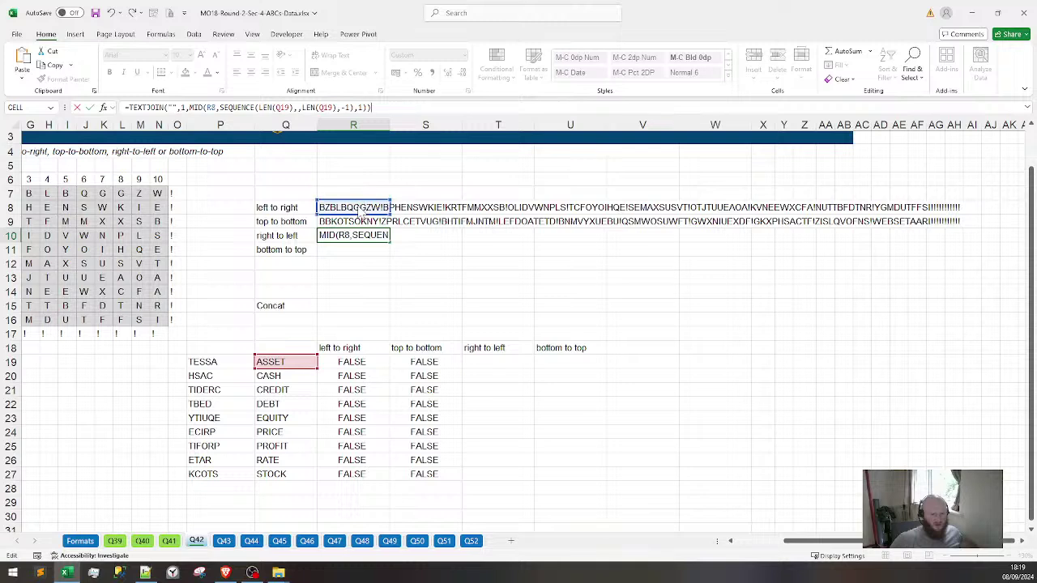
drag(259, 354, 350, 208)
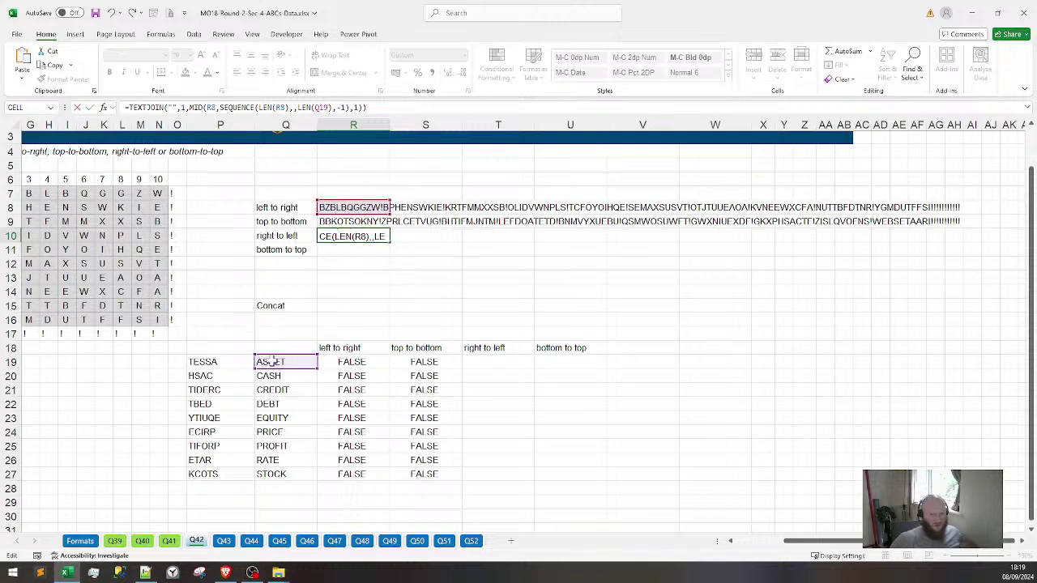
drag(276, 361, 354, 207)
key(Return)
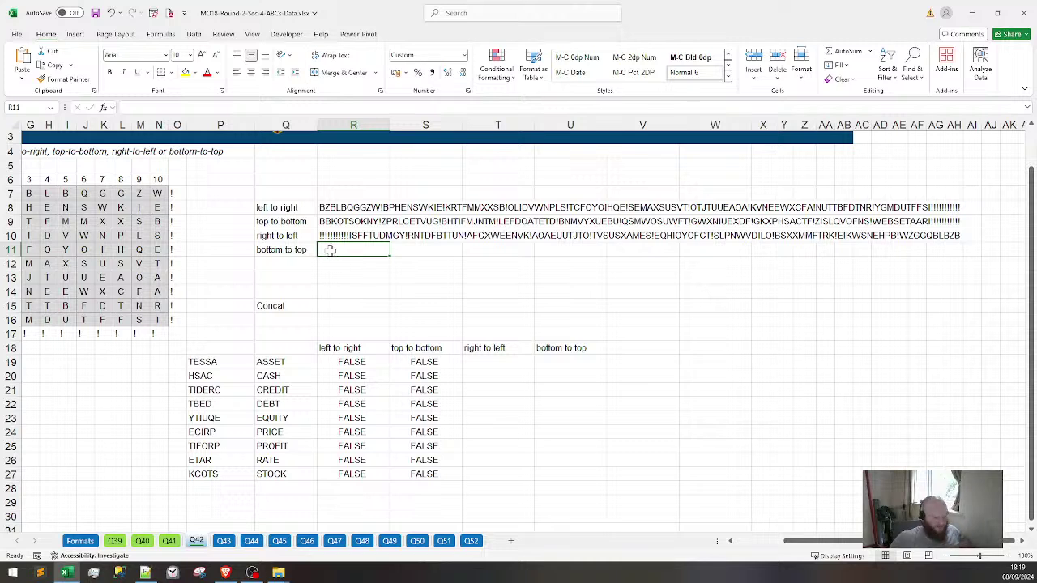
Paste the reversal formula into the bottom to top cell R11 and repoint its three Q19 references to R9
key(ctrl+v)
click(280, 363)
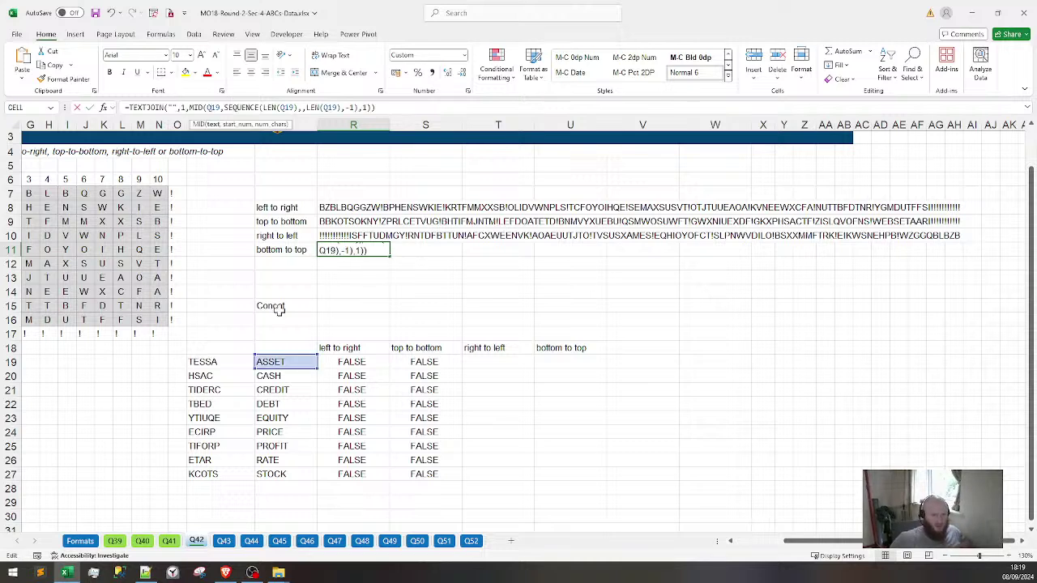
key(Return)
drag(286, 362, 292, 306)
double_click(355, 249)
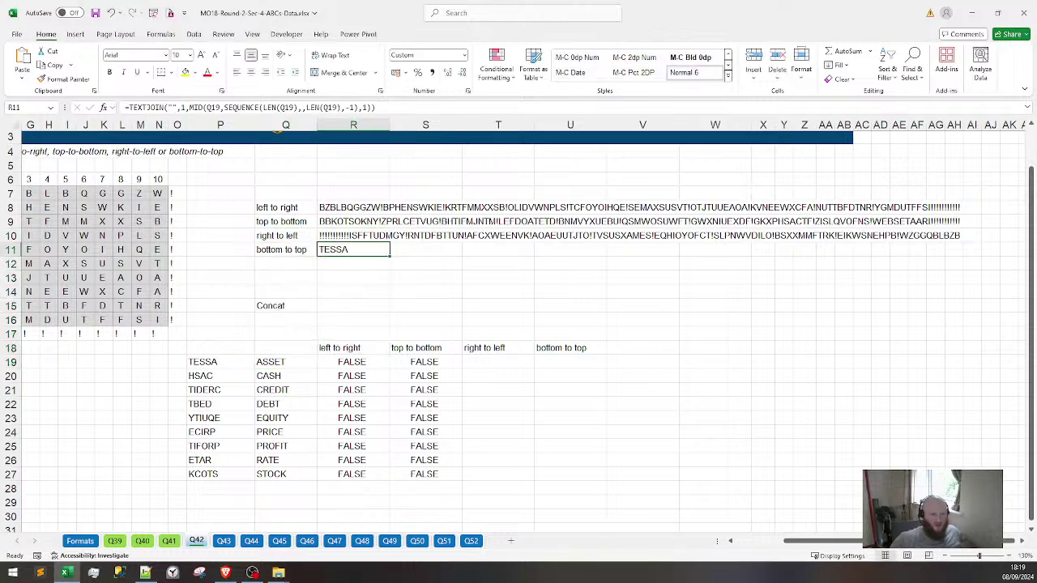
click(288, 362)
drag(288, 358, 343, 231)
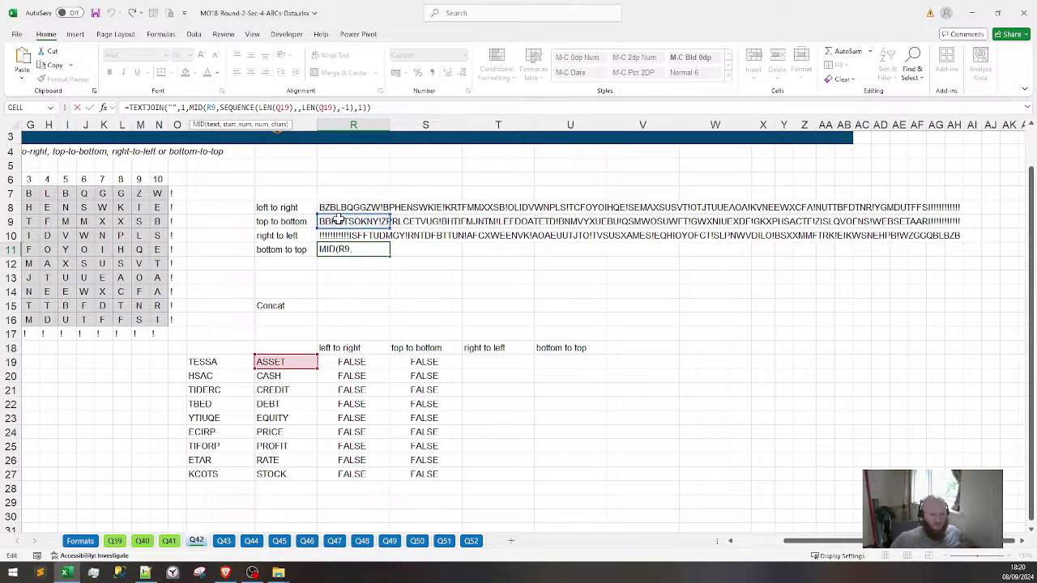
drag(285, 362, 347, 225)
drag(285, 347, 352, 218)
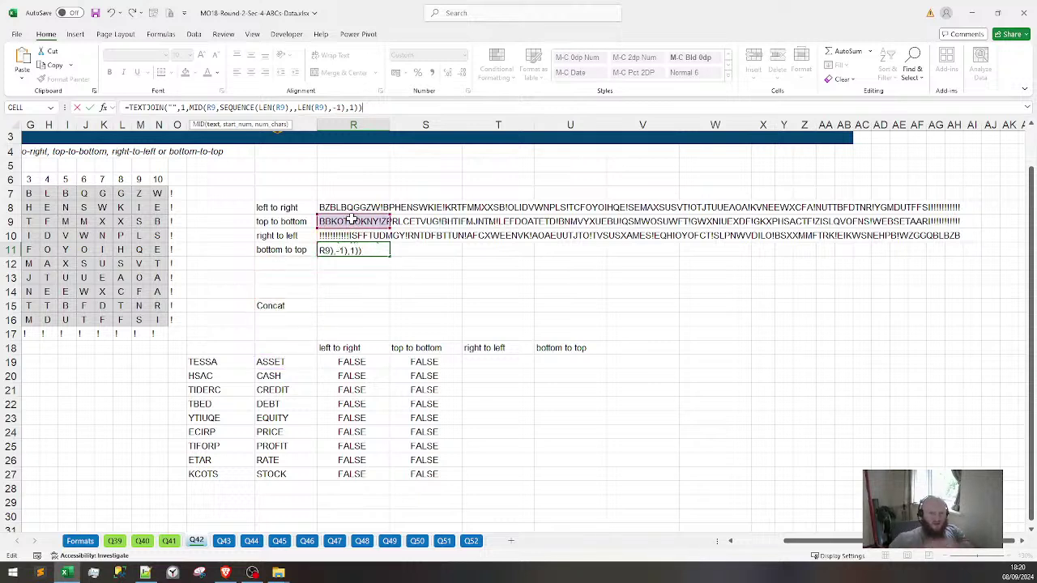
key(Return)
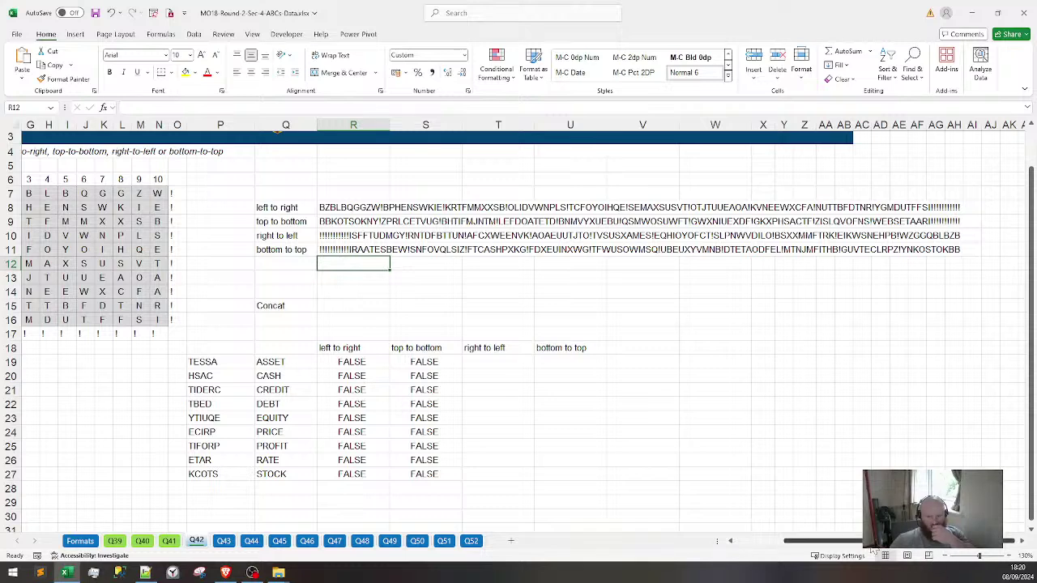
scroll(664, 559, left, 3)
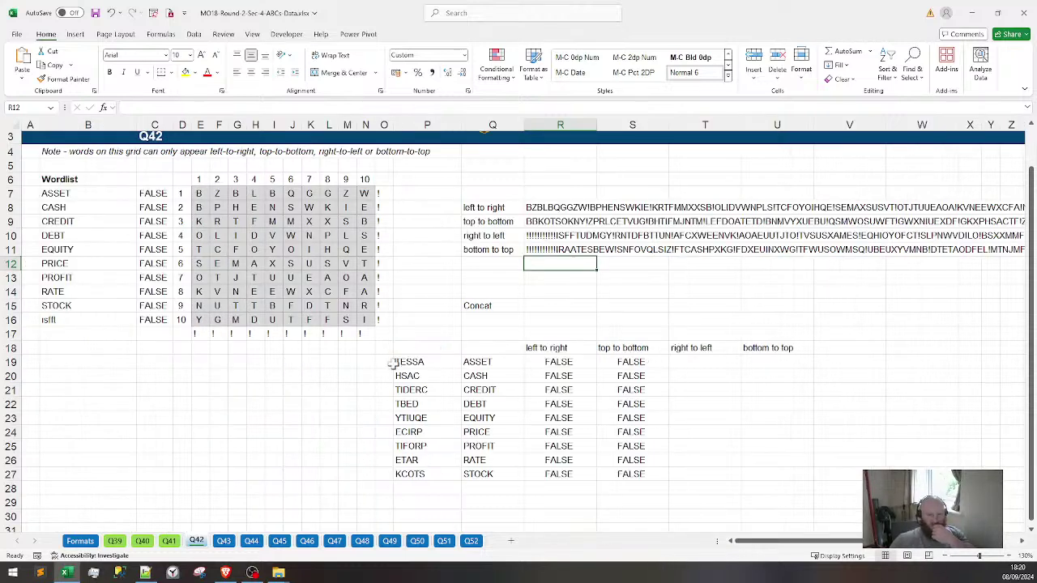
drag(413, 362, 438, 466)
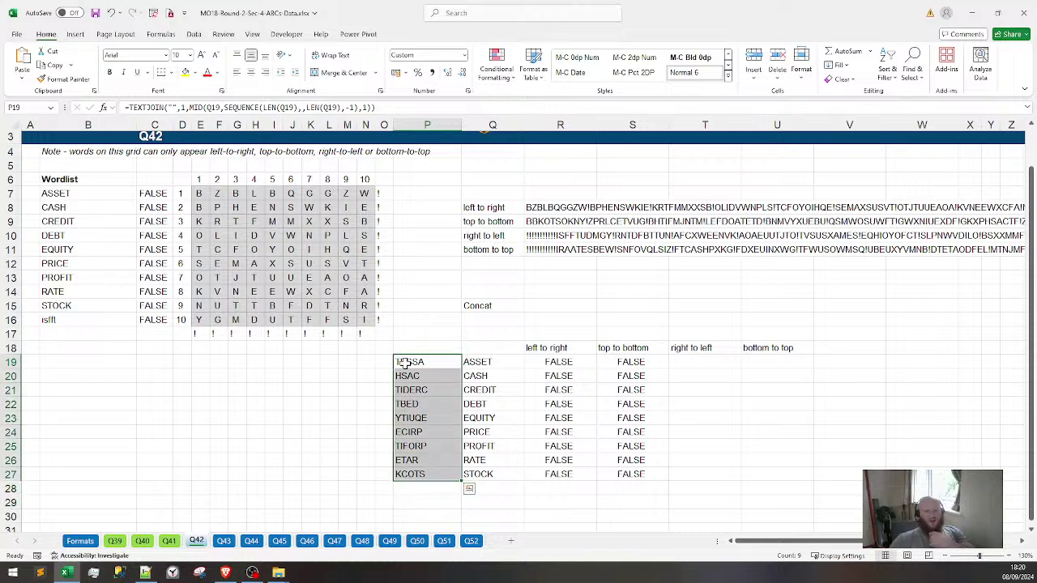
click(713, 364)
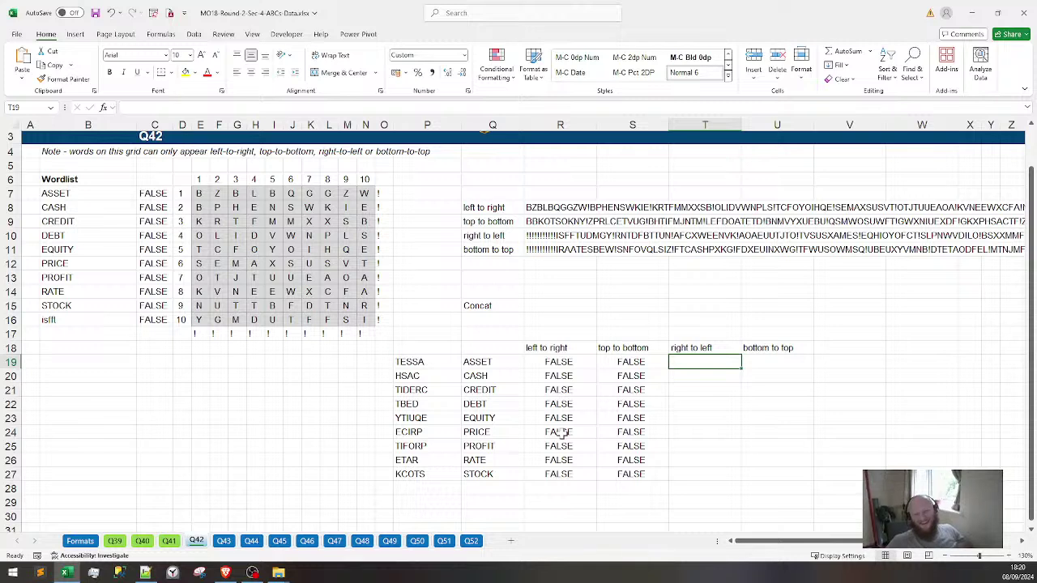
click(435, 362)
drag(434, 387, 421, 472)
click(695, 357)
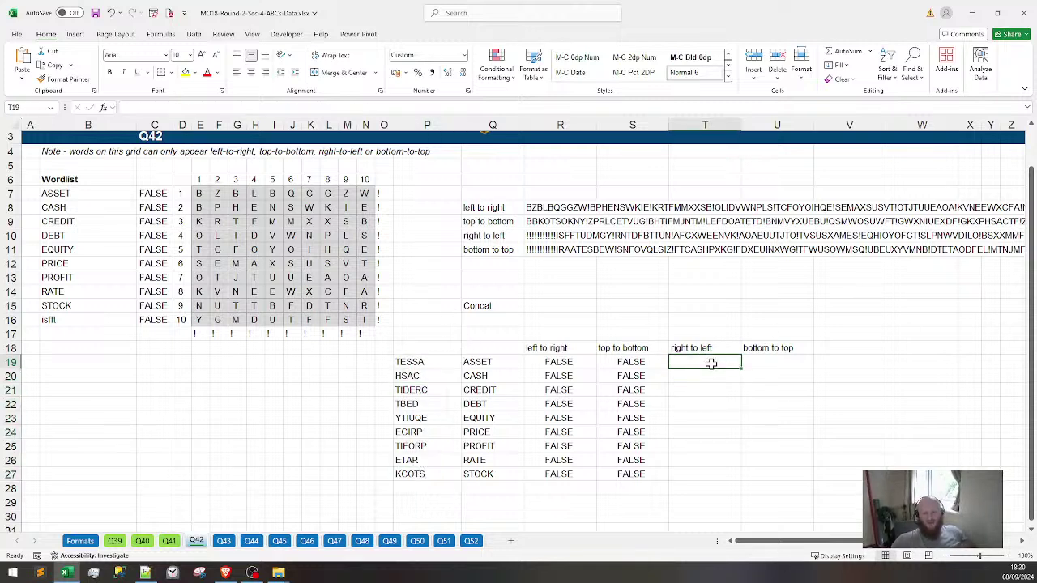
text(=i)
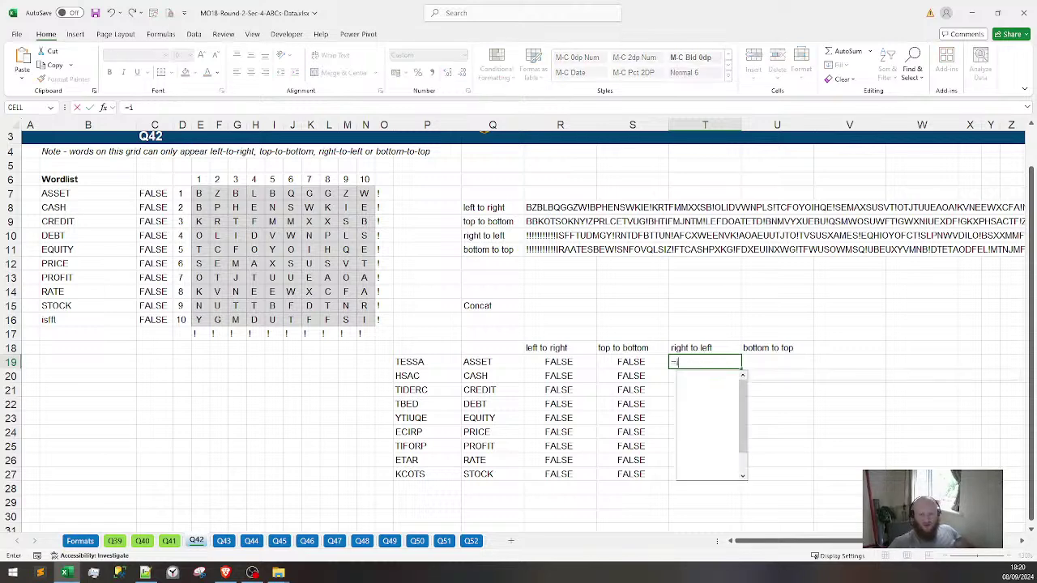
text(snumber(sear)
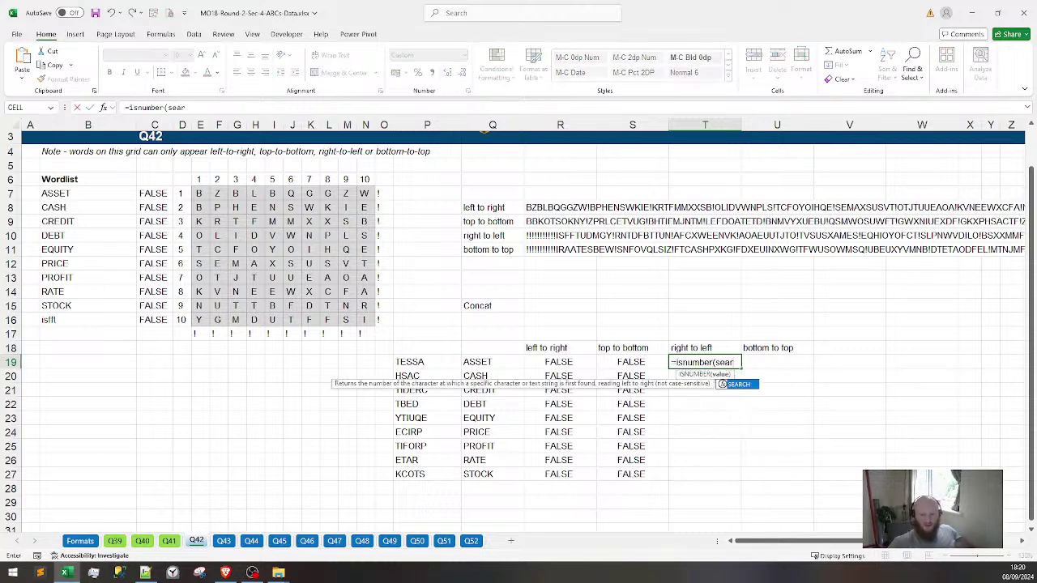
text(ch()
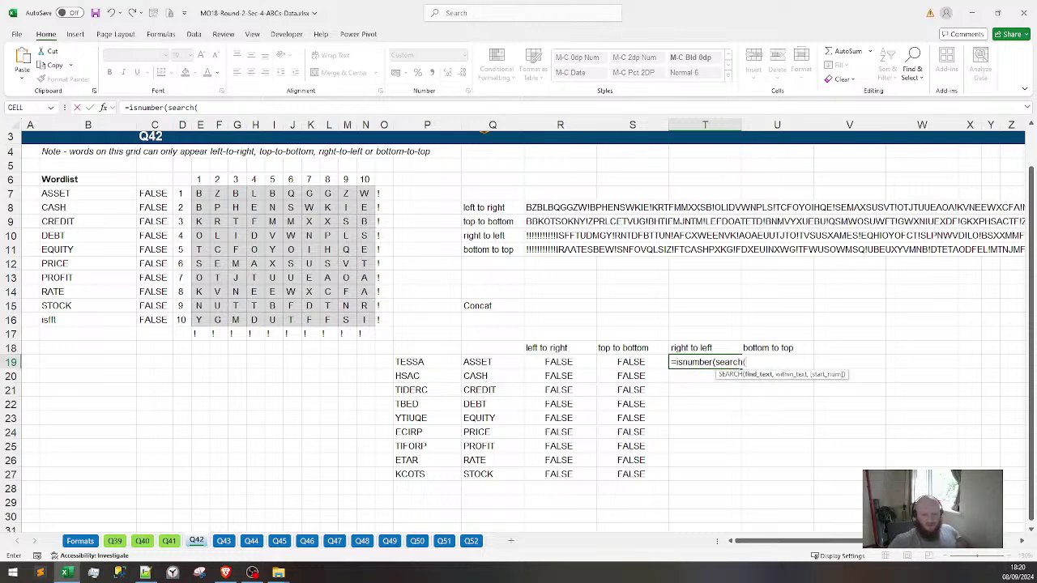
key(Escape)
Copy S19's ISNUMBER/SEARCH formula text into the right to left cell T19 and repoint its search string to $R$10
click(618, 362)
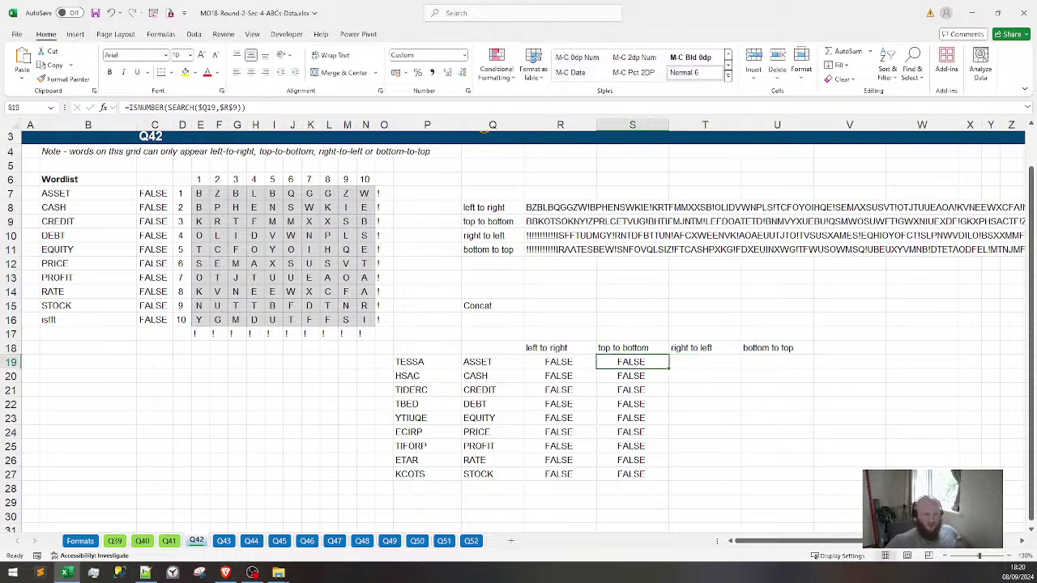
drag(245, 107, 91, 122)
key(ctrl+c)
key(Tab)
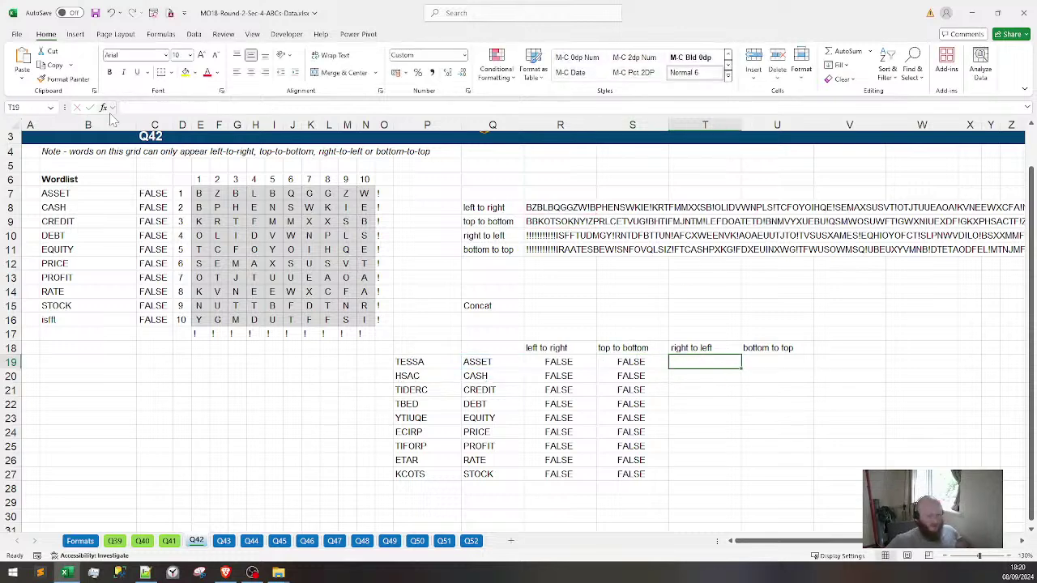
key(ctrl+v)
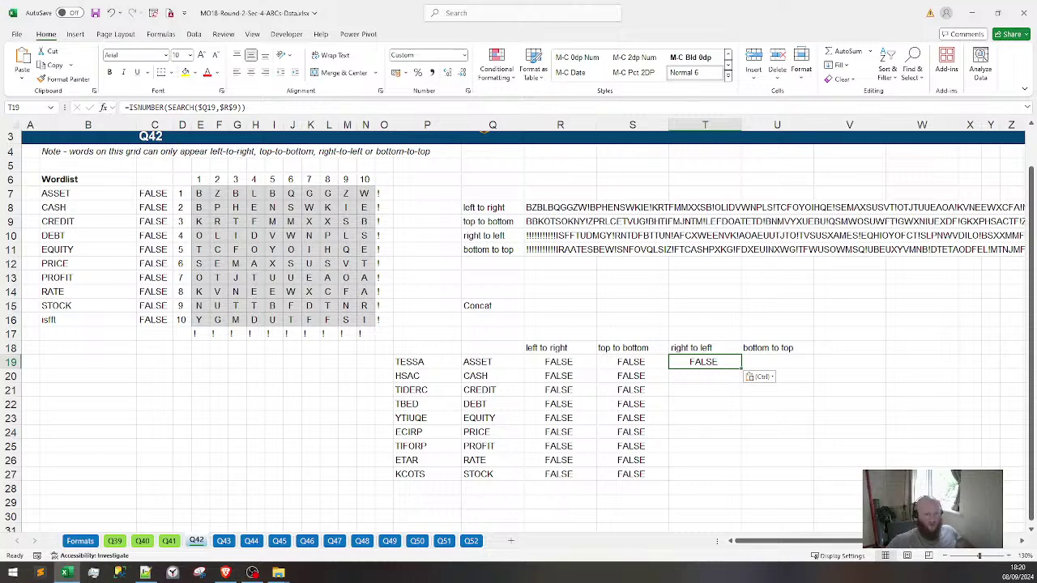
key(F2)
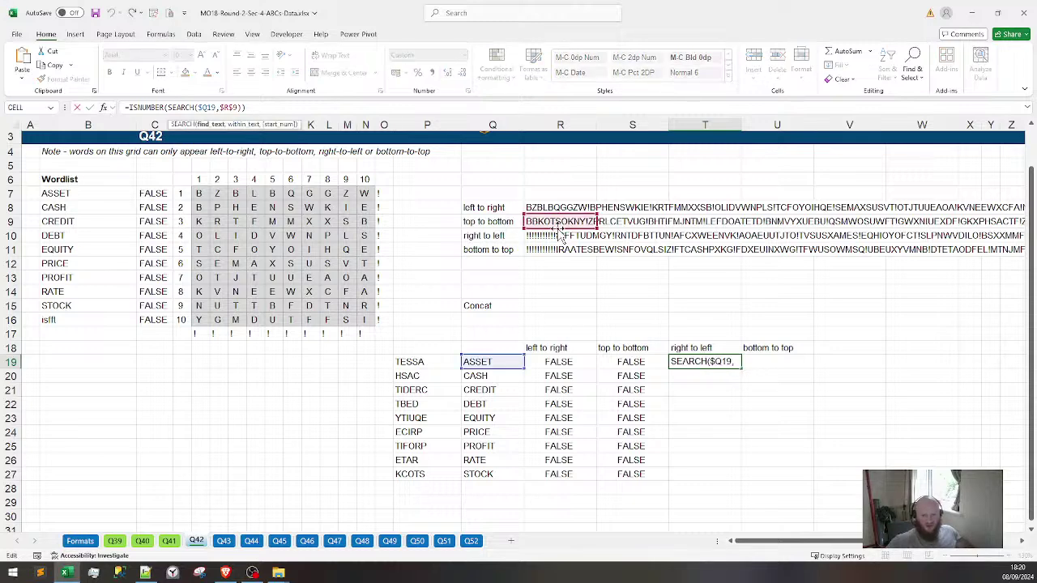
click(562, 241)
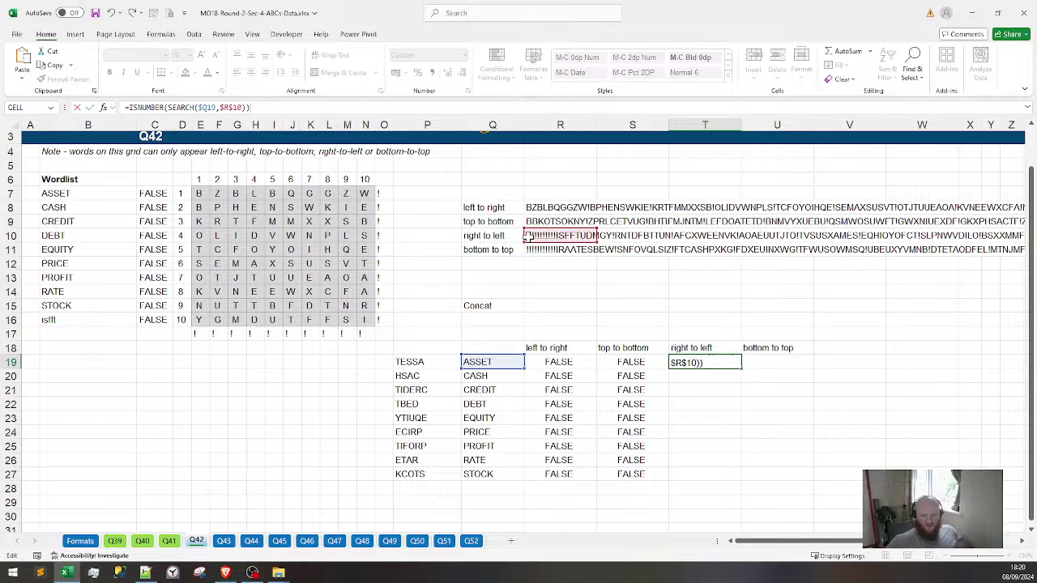
key(Return)
Fill the right to left search formula down from T19 to T27
key(Page_Down)
key(ctrl+Up)
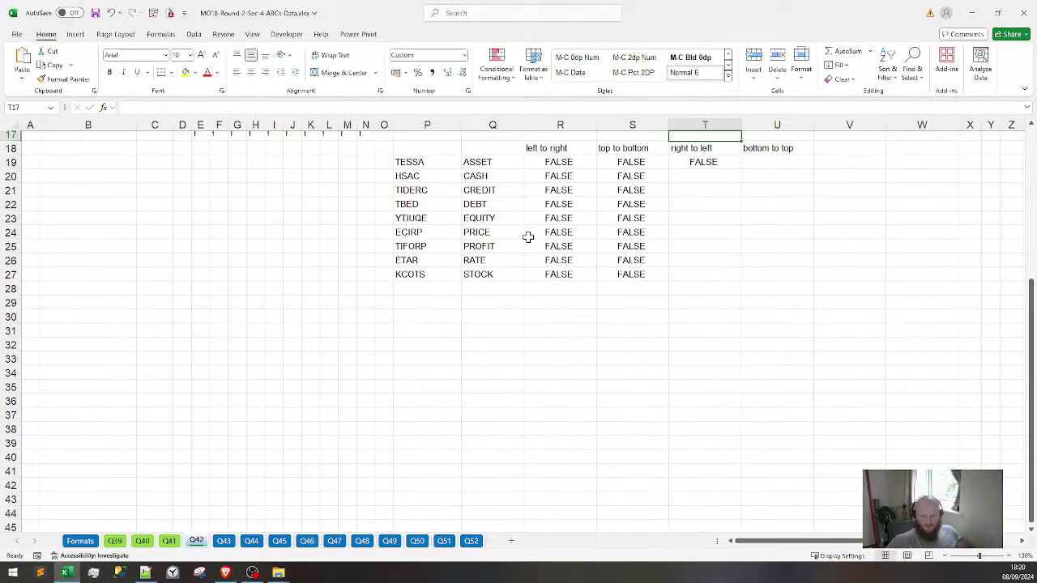
key(shift+Down)
key(shift+Down)
key(shift+Down)
key(shift+Down)
key(shift+Down)
key(shift+Down)
key(shift+Down)
key(shift+Down)
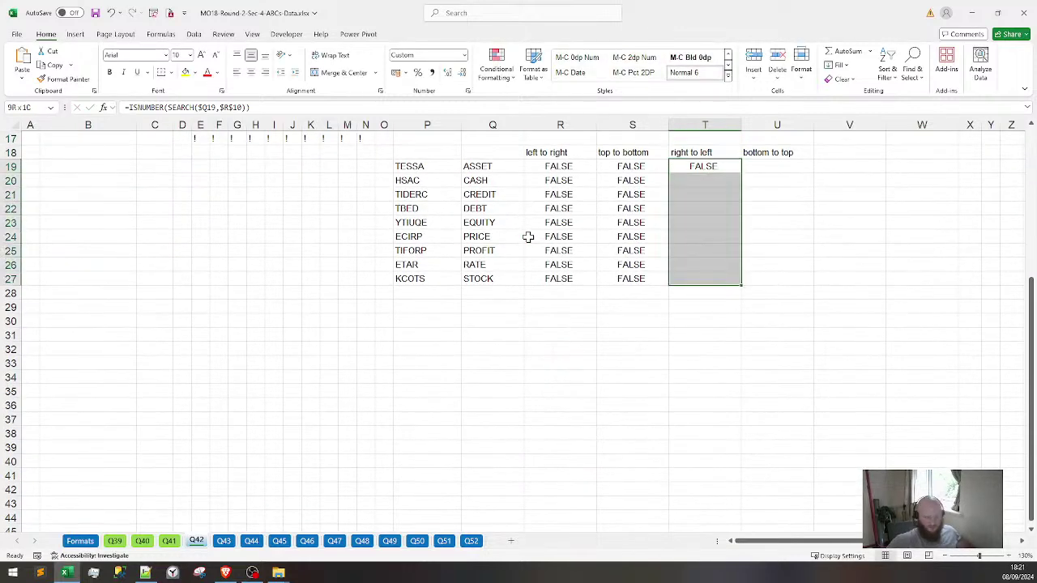
key(ctrl+d)
Paste the ISNUMBER/SEARCH formula into the bottom to top cell U19 and repoint its search string to $R$11
scroll(619, 282, up, 4)
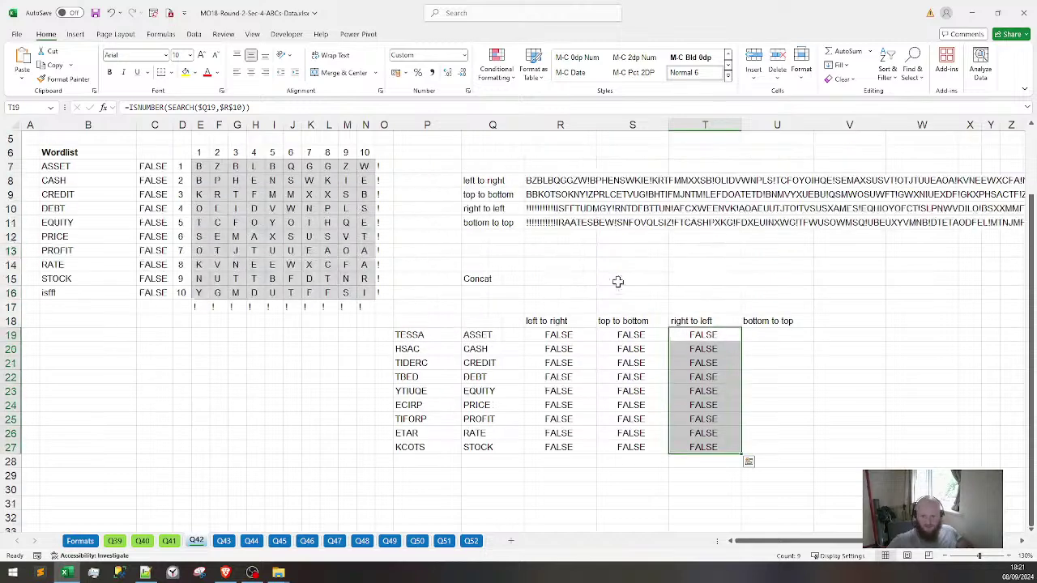
click(530, 223)
click(754, 334)
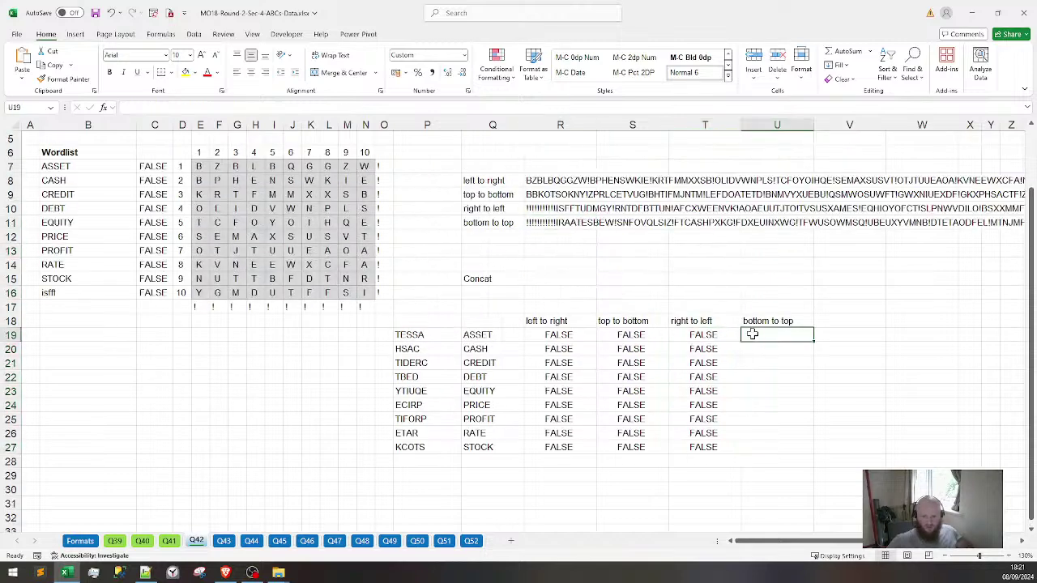
key(ctrl+v)
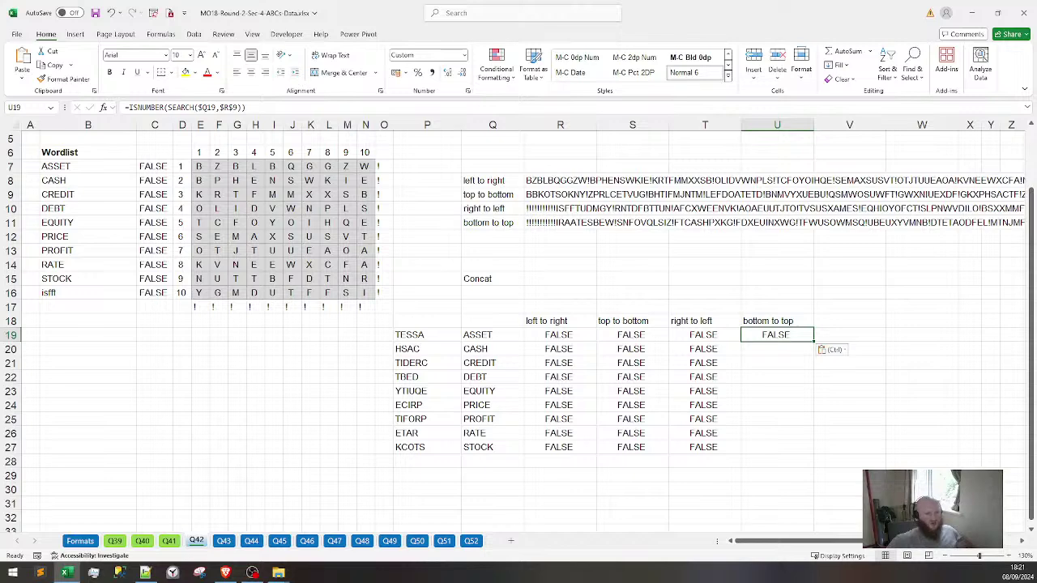
key(F2)
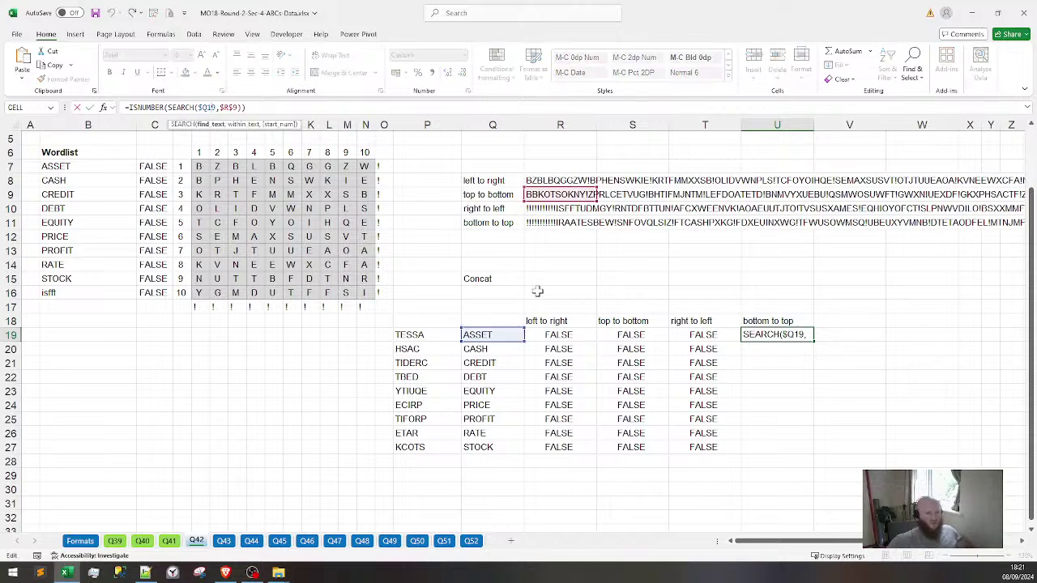
click(554, 219)
key(Return)
Fill the bottom to top search formula down from U19 to U27
key(Left)
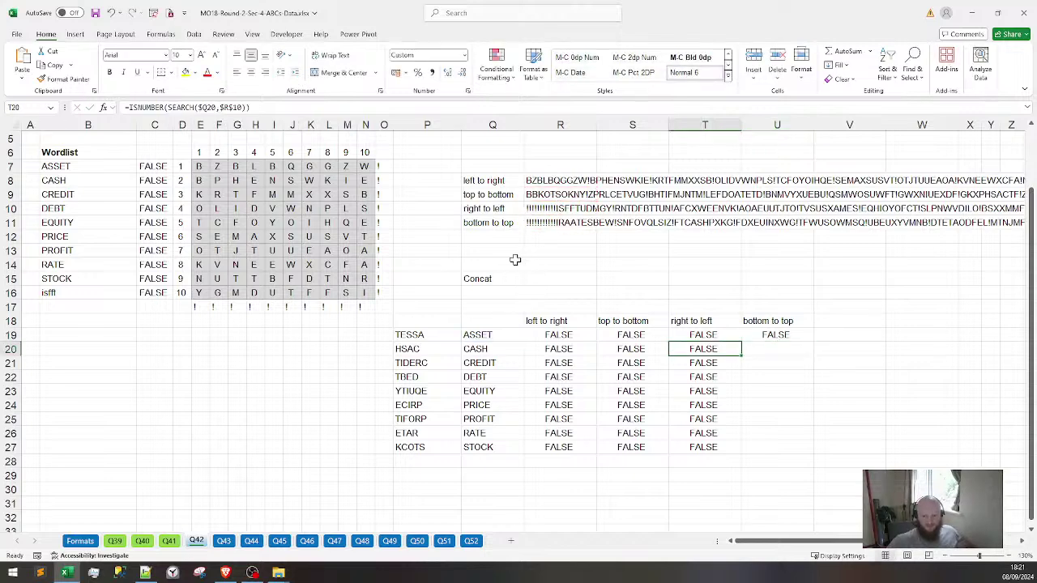
key(ctrl+Down)
key(Right)
key(shift+Up)
key(shift+Up)
key(shift+Up)
key(shift+Up)
key(shift+Up)
key(shift+Up)
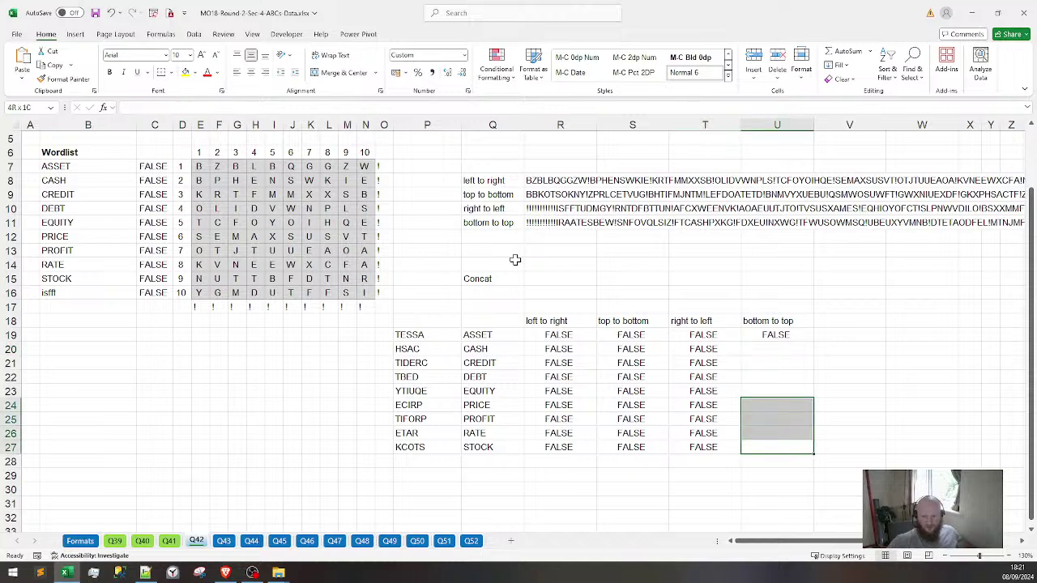
key(shift+Up)
key(shift+Up)
key(ctrl+d)
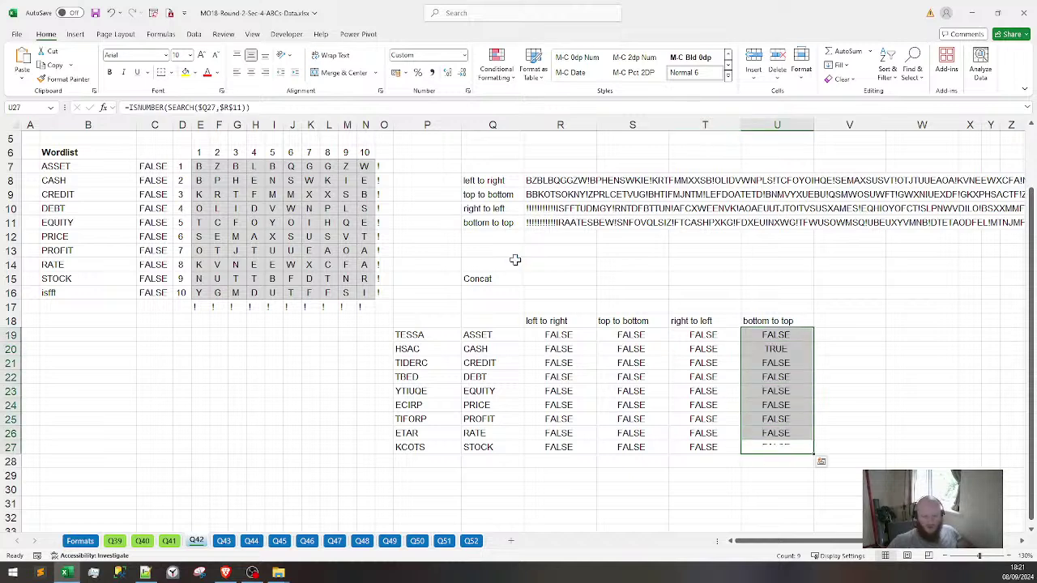
Switch to the Notepad++ answer list, record CASH as the answer to question 42, and start a line for 43
click(782, 349)
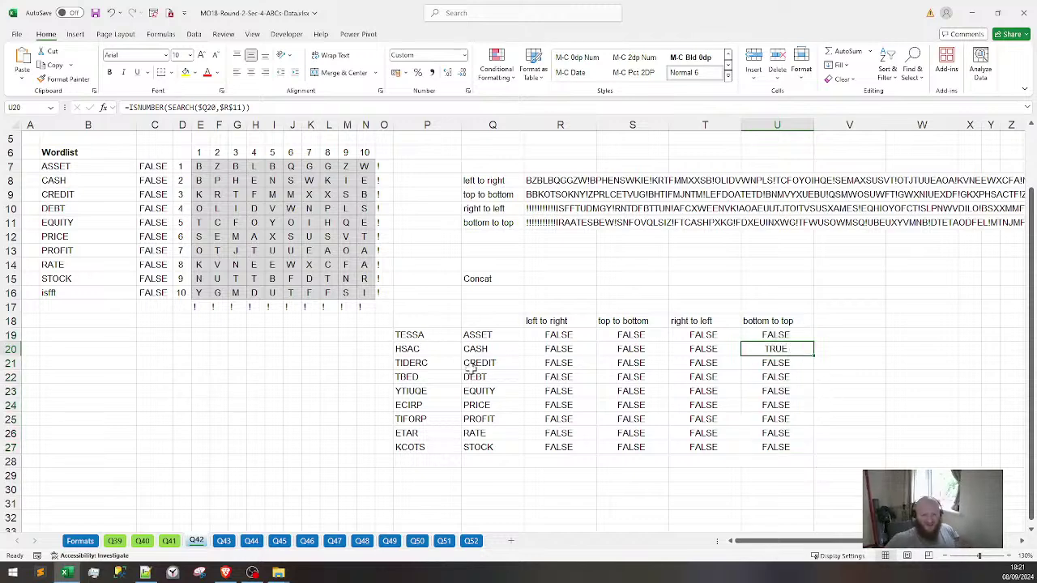
click(486, 350)
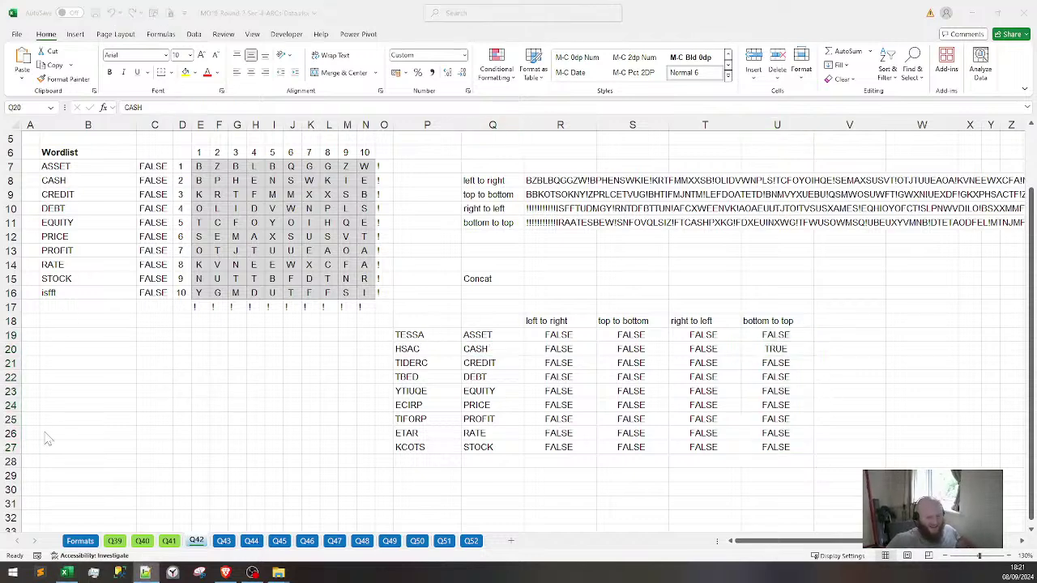
click(146, 573)
click(29, 42)
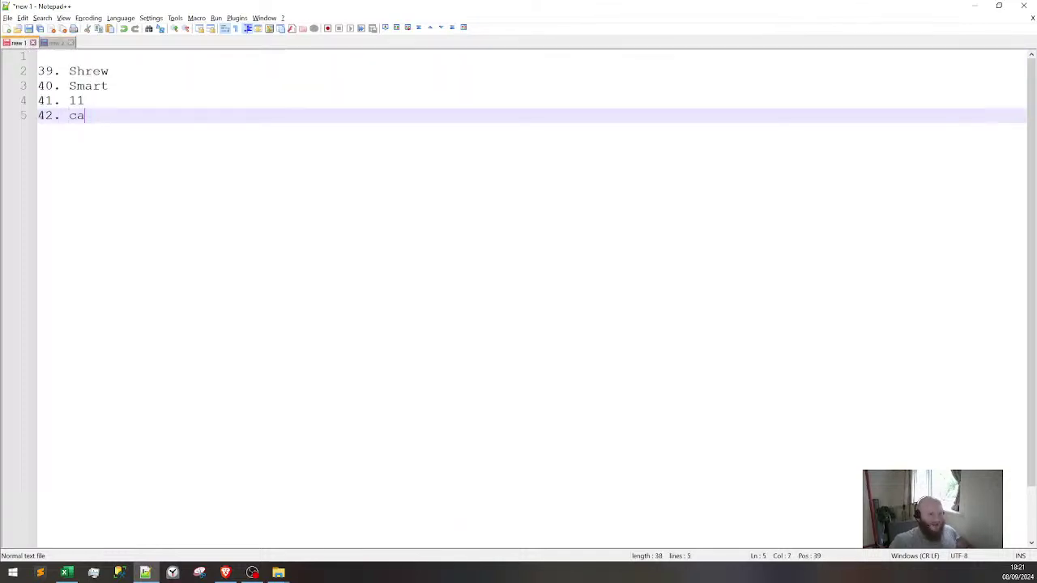
text(ASG)
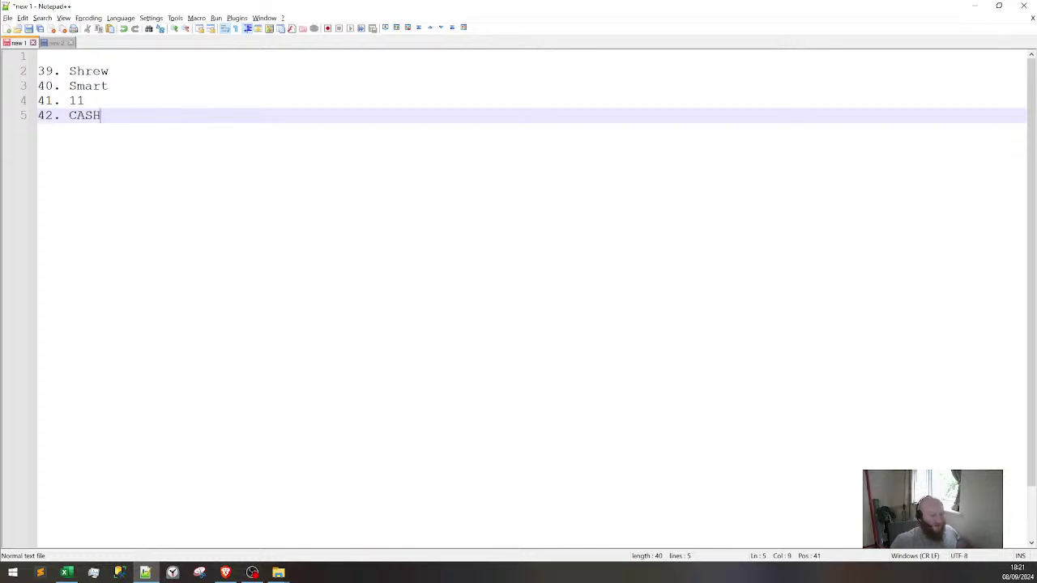
key(Return)
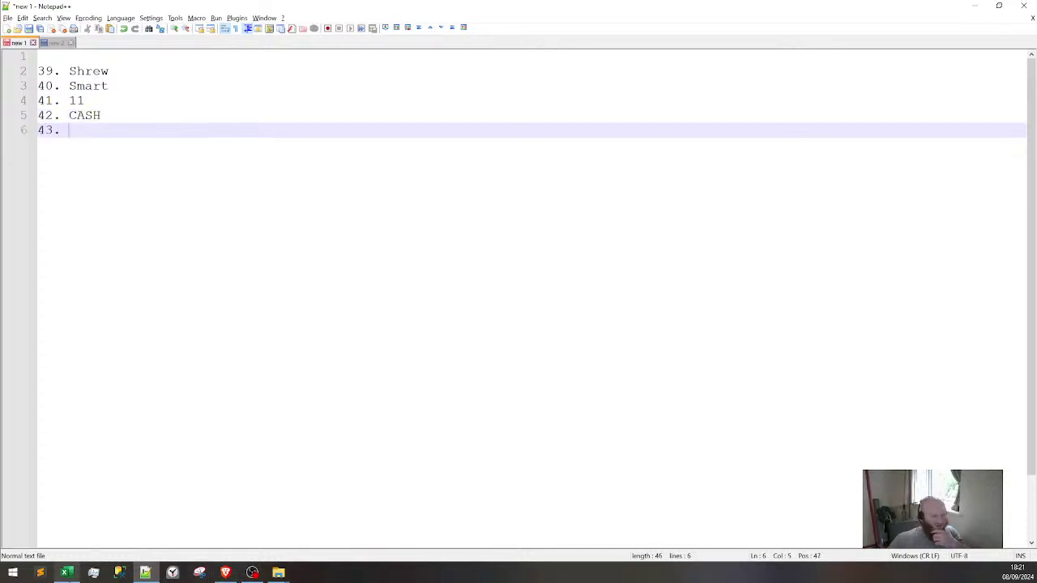
Switch back to Excel and colour the Q42 sheet tab light green like the finished questions
click(67, 573)
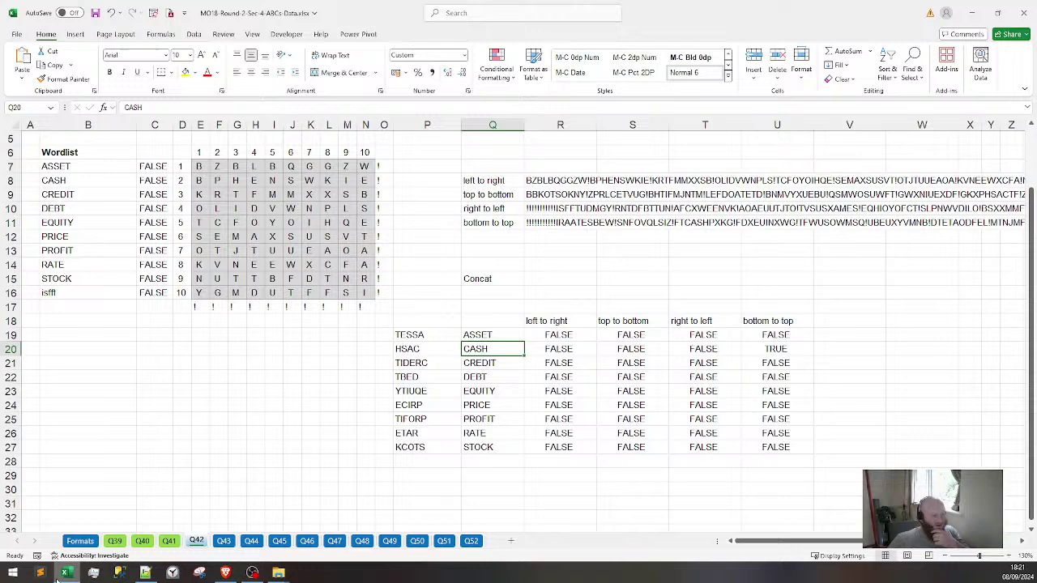
right_click(196, 547)
mouse_move(267, 468)
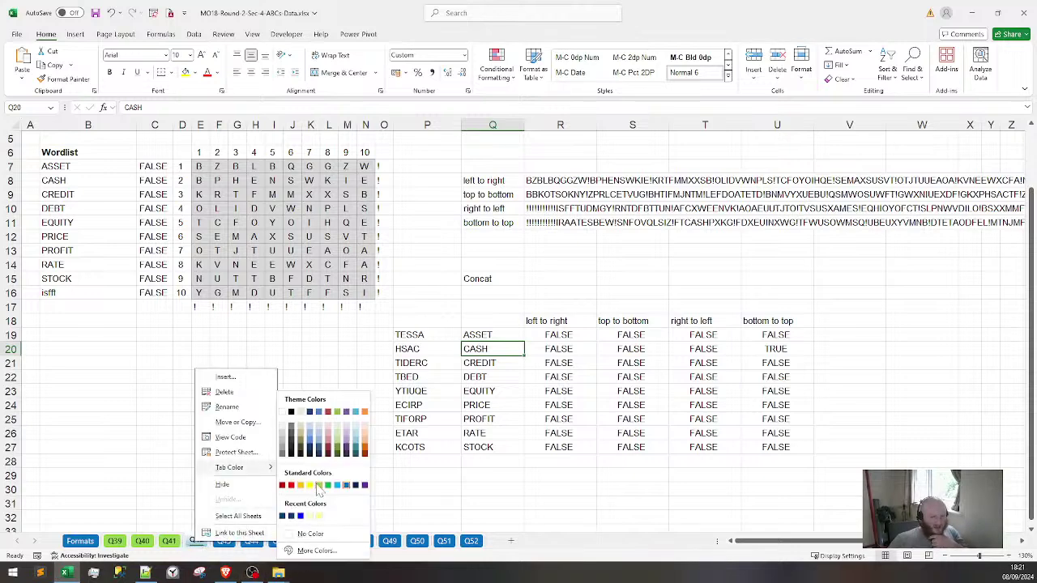
click(321, 486)
Open the Q43 sheet, close the two text-reversal pages in the browser, and read Question 43 in the case study PDF
click(223, 541)
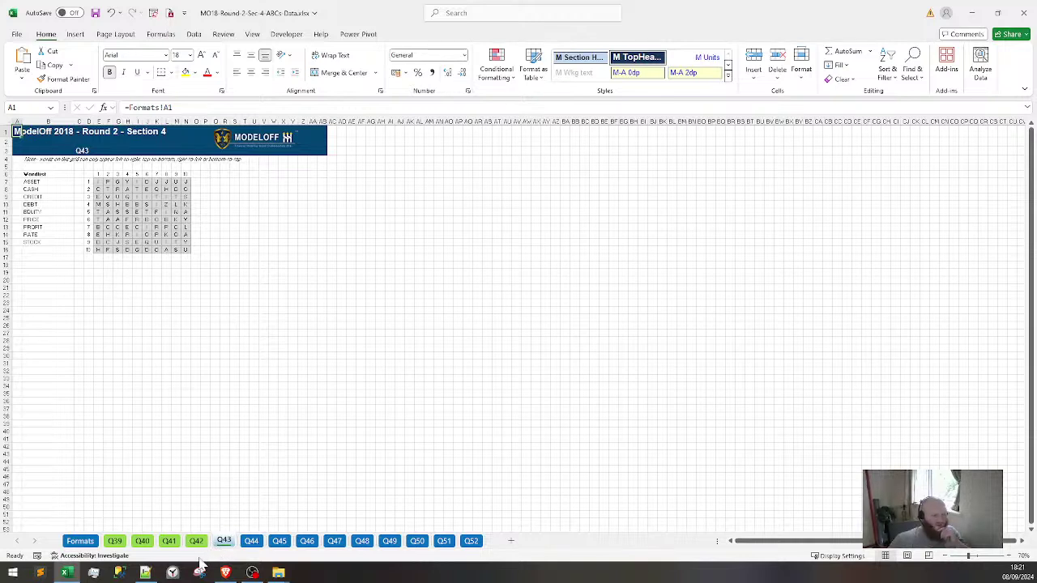
click(224, 573)
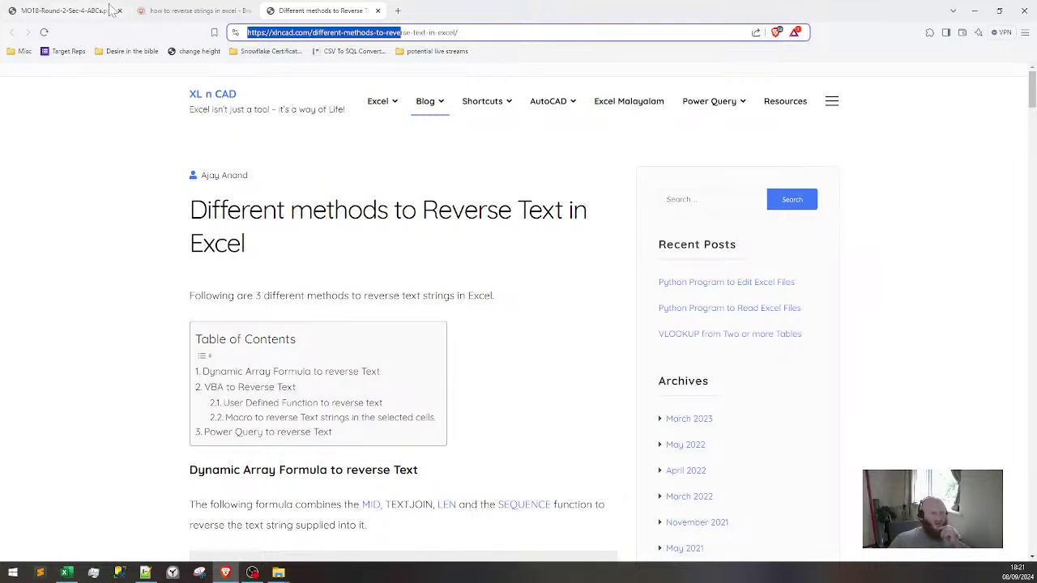
click(243, 14)
click(249, 10)
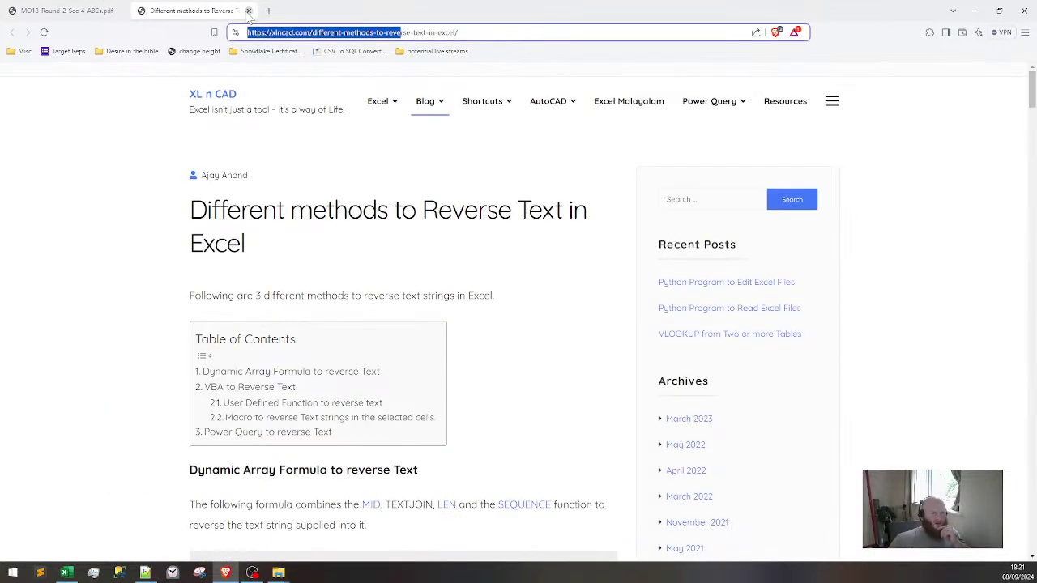
click(249, 11)
scroll(365, 452, down, 5)
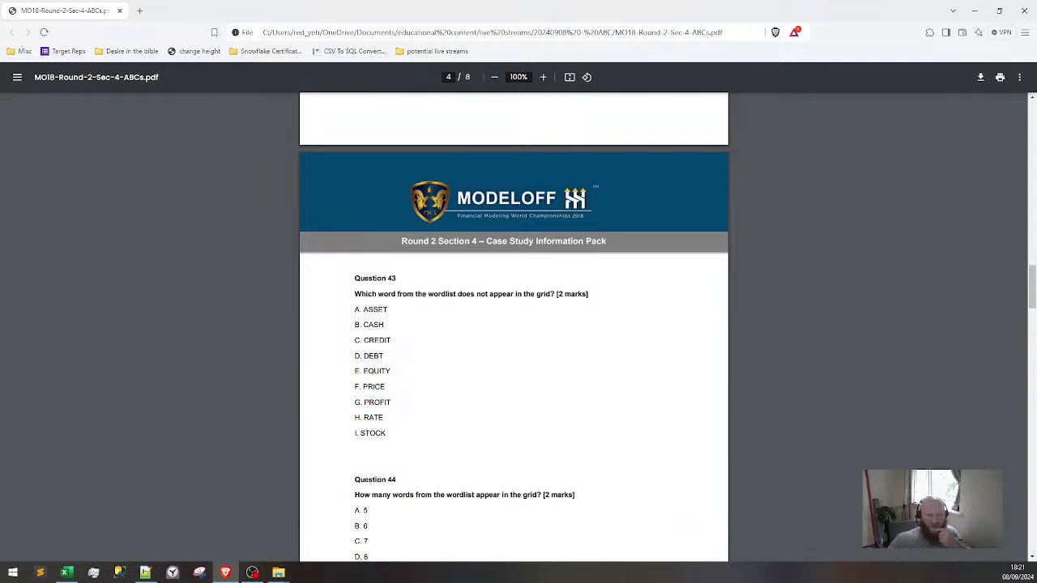
Switch back to Excel, copy the search block P8:U27 from the Q42 sheet to P8 on Q43, and widen columns Q to U
click(974, 11)
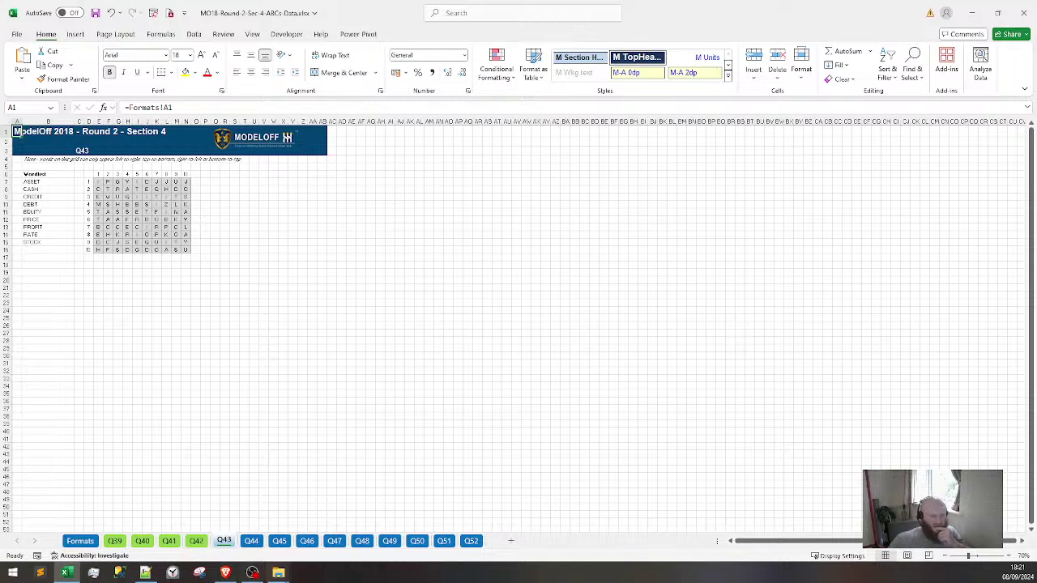
click(196, 542)
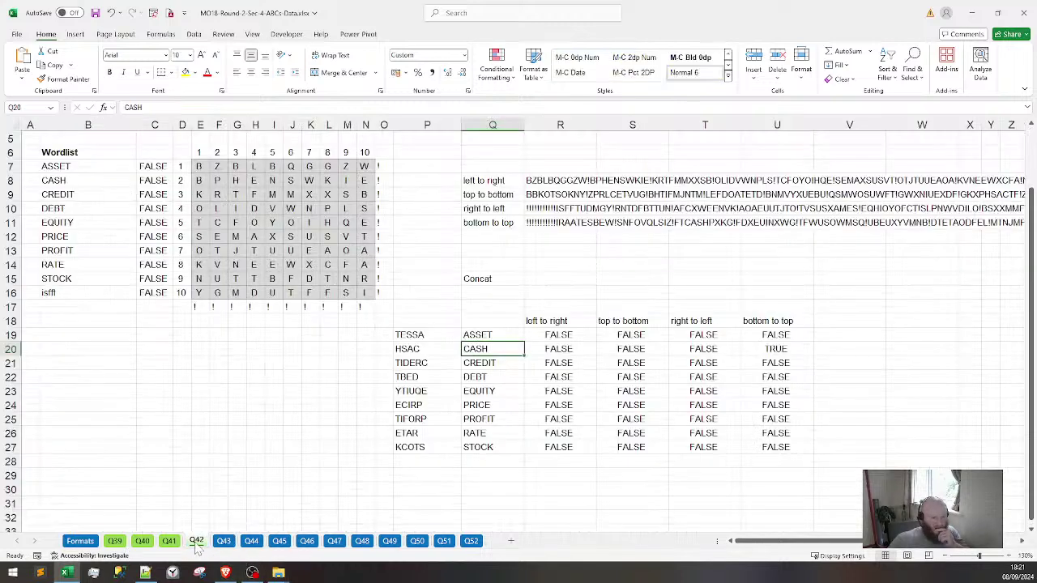
drag(423, 181, 756, 437)
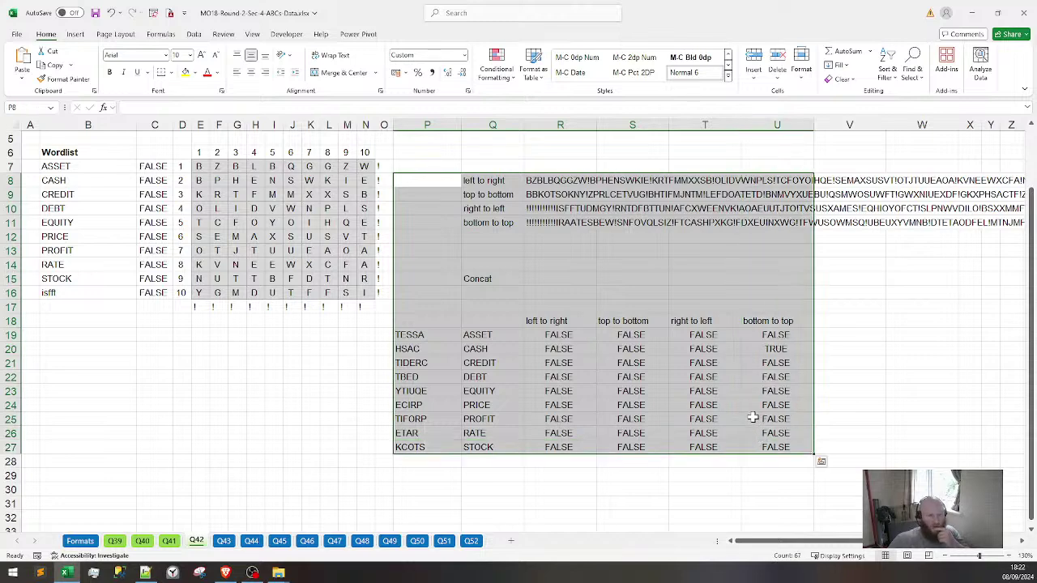
key(ctrl+c)
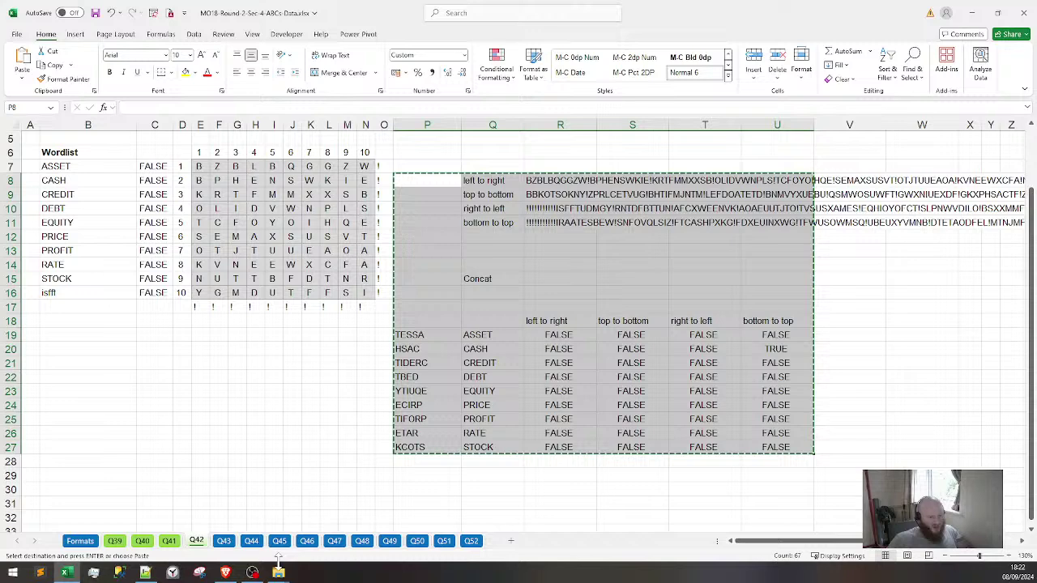
click(224, 541)
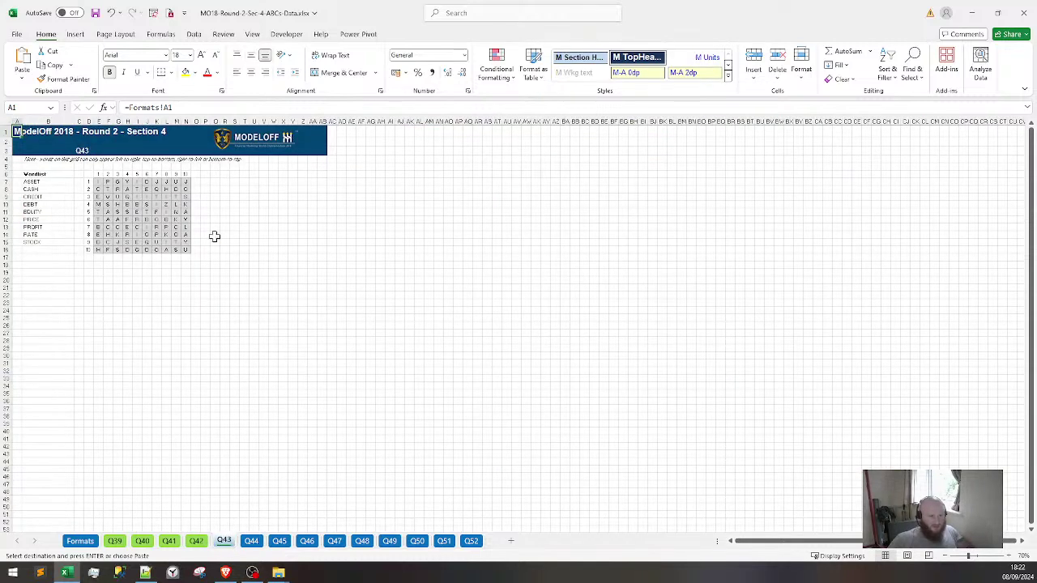
ctrl+scroll(215, 236, up, 2)
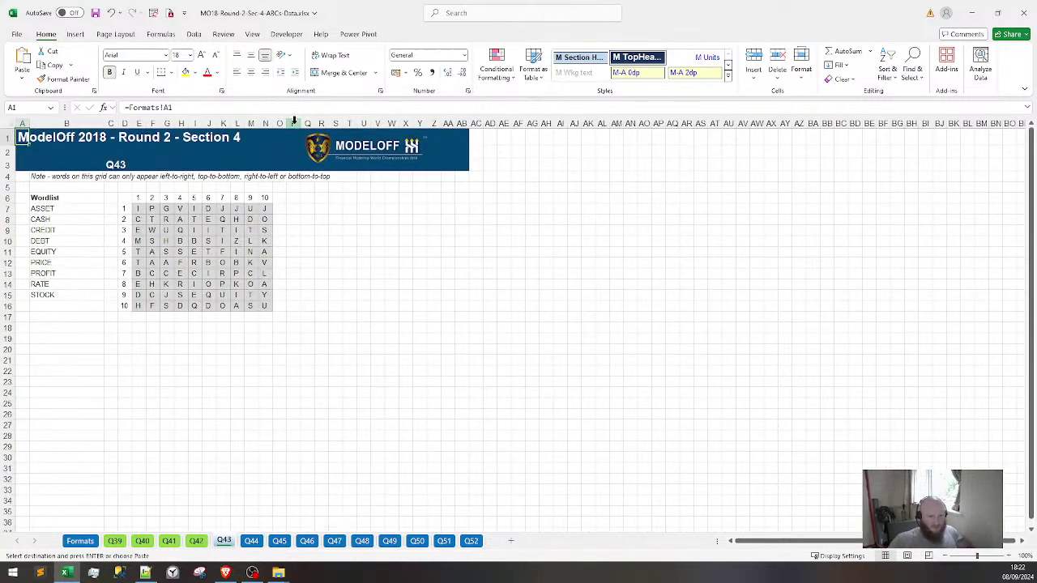
click(294, 208)
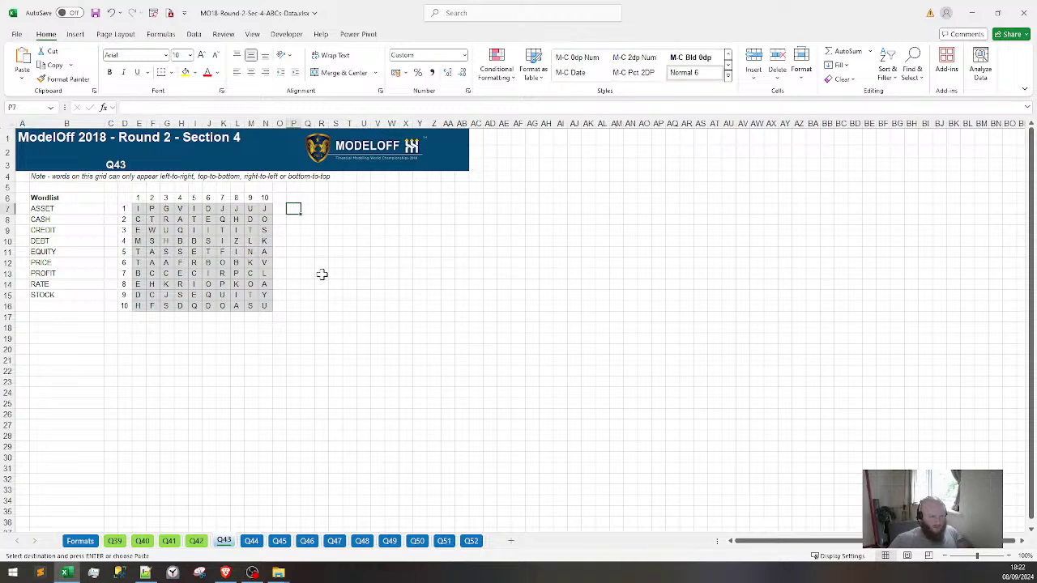
key(Down)
key(ctrl+v)
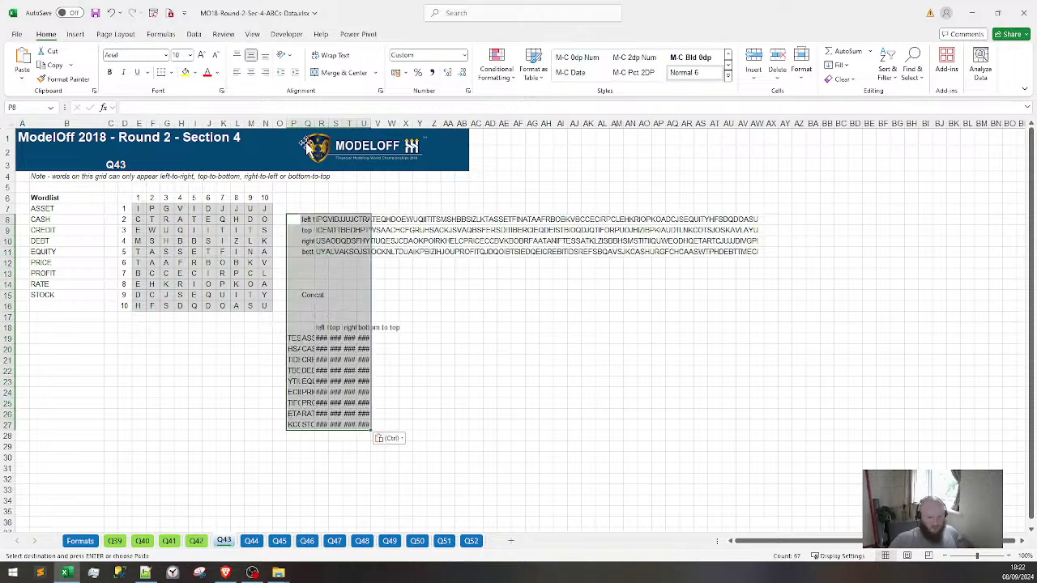
drag(316, 123, 493, 134)
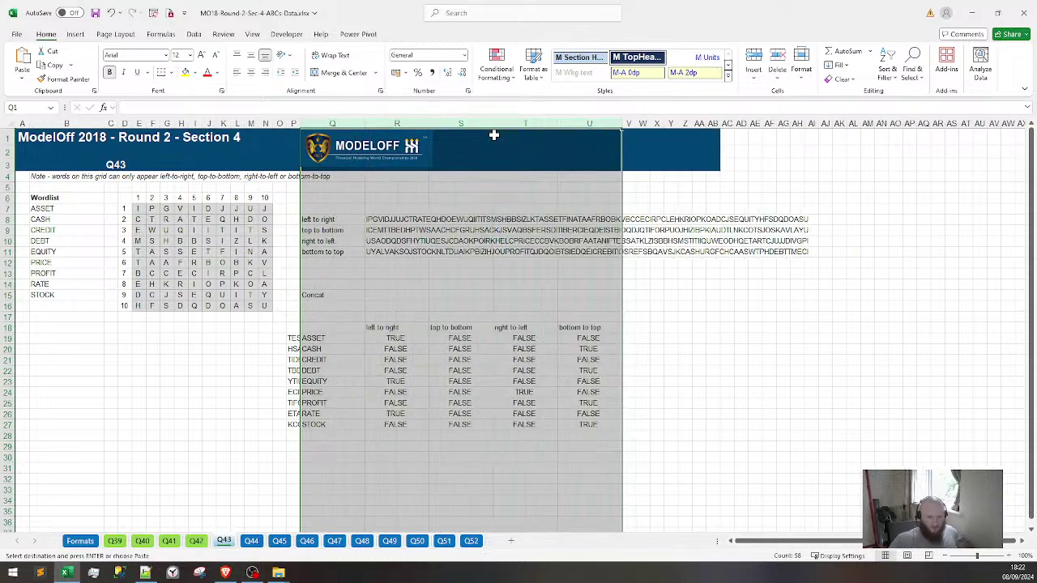
click(409, 342)
Fill the cells O7:O16 beside the Q43 letter grid with "!" as row separators
drag(278, 209, 279, 306)
key(Escape)
text(!)
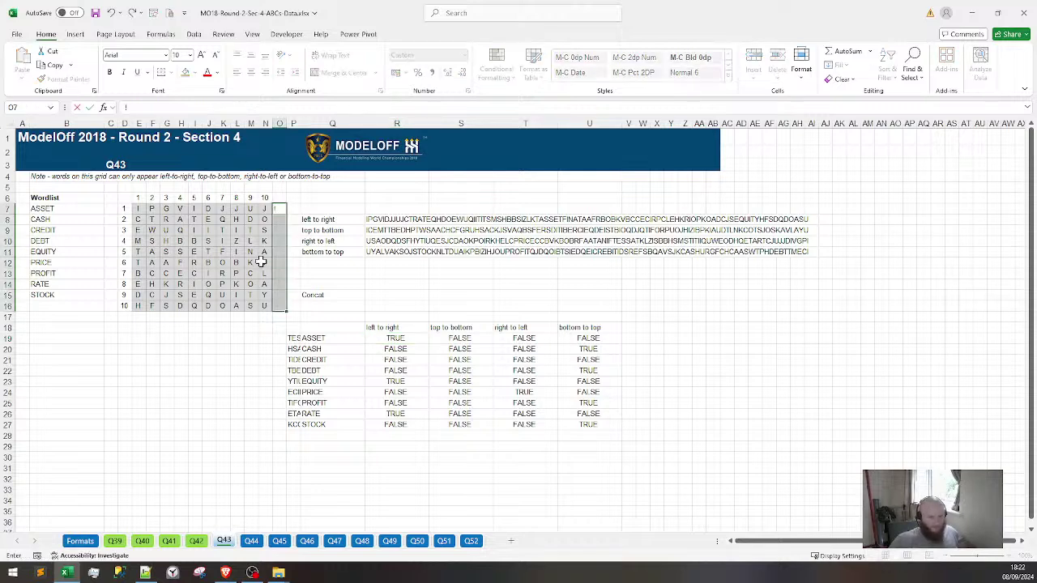
key(ctrl+Return)
Fill the cells E17:N17 below the Q43 letter grid with "!" as column separators
key(Down)
key(Down)
key(Down)
key(Down)
key(Down)
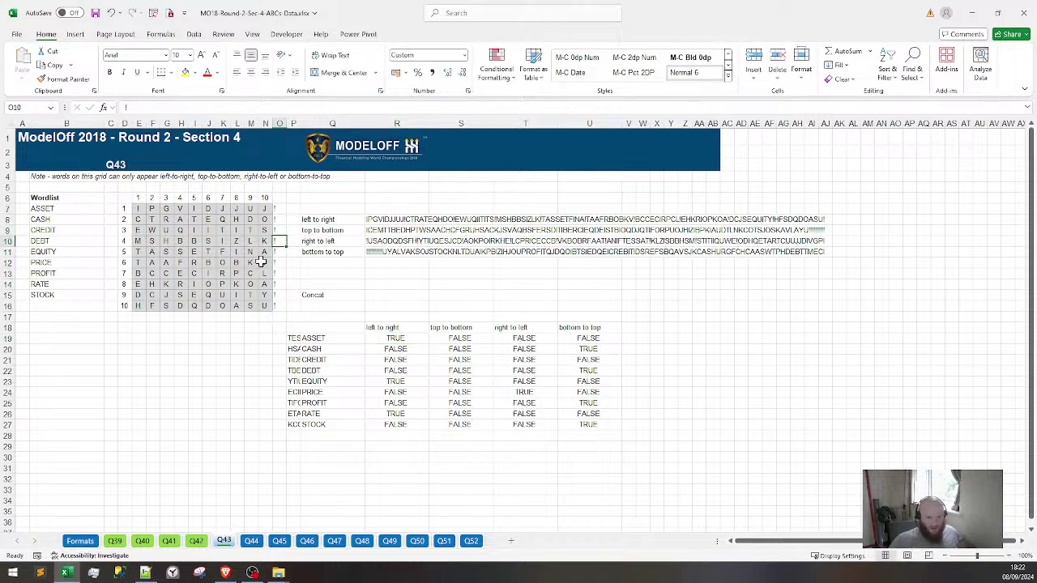
key(Down)
key(Down)
key(Down)
key(Down)
key(Down)
key(Left)
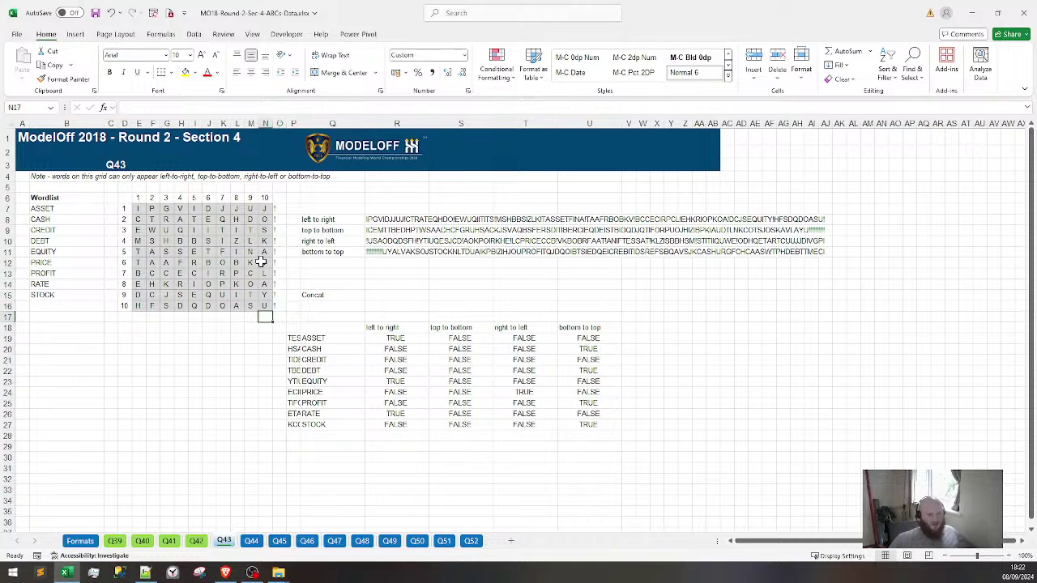
key(shift+Left)
key(shift+Left)
key(shift+Left)
key(shift+Left)
key(shift+Left)
key(shift+Left)
key(shift+Left)
key(shift+Left)
key(shift+Left)
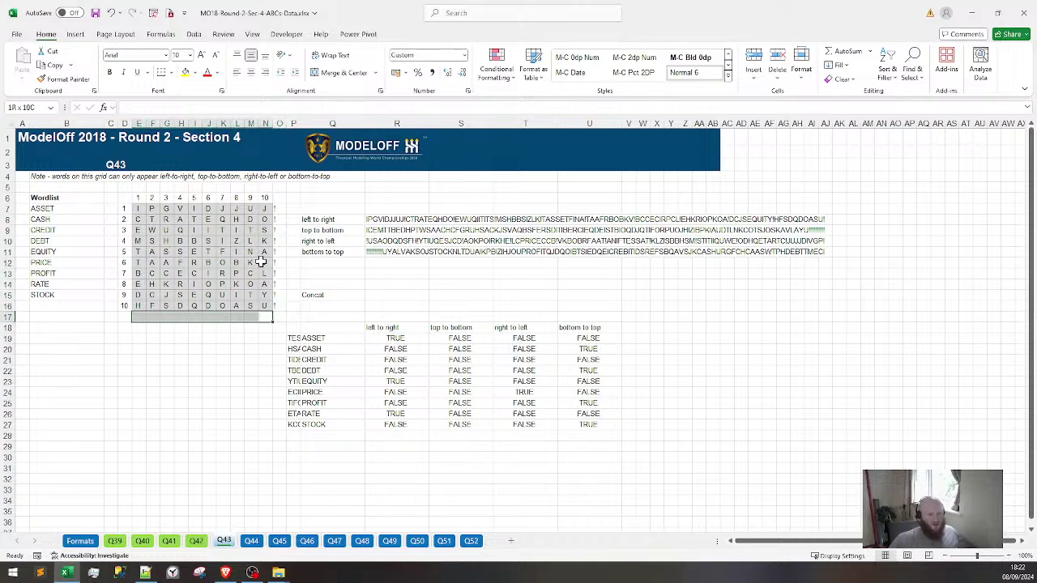
text(!)
key(ctrl+Return)
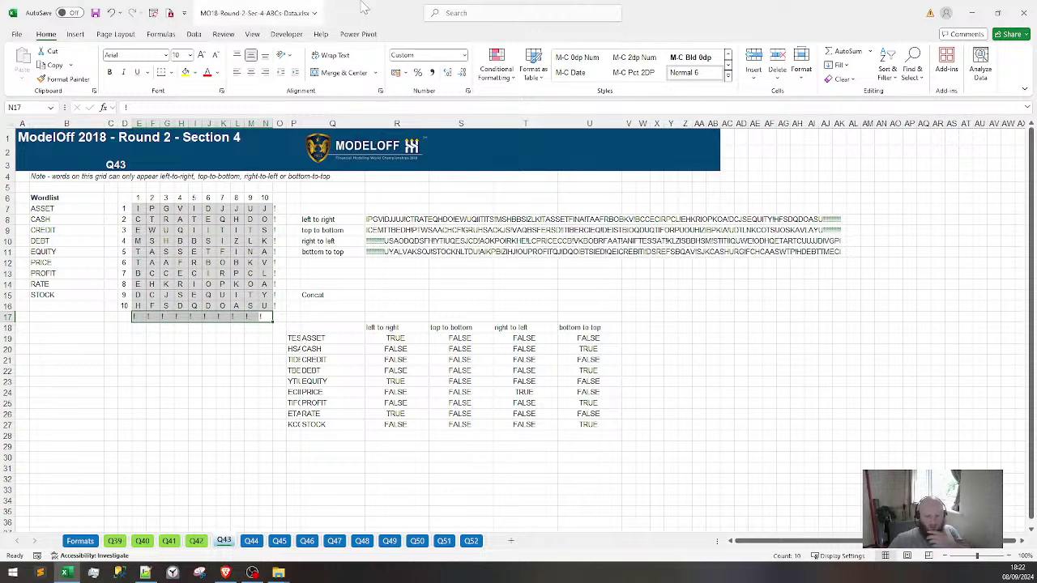
Enter the formula =MAX(Q19:U19*1) in V19 to combine the ASSET row's search results, and review it
click(630, 339)
text(=M)
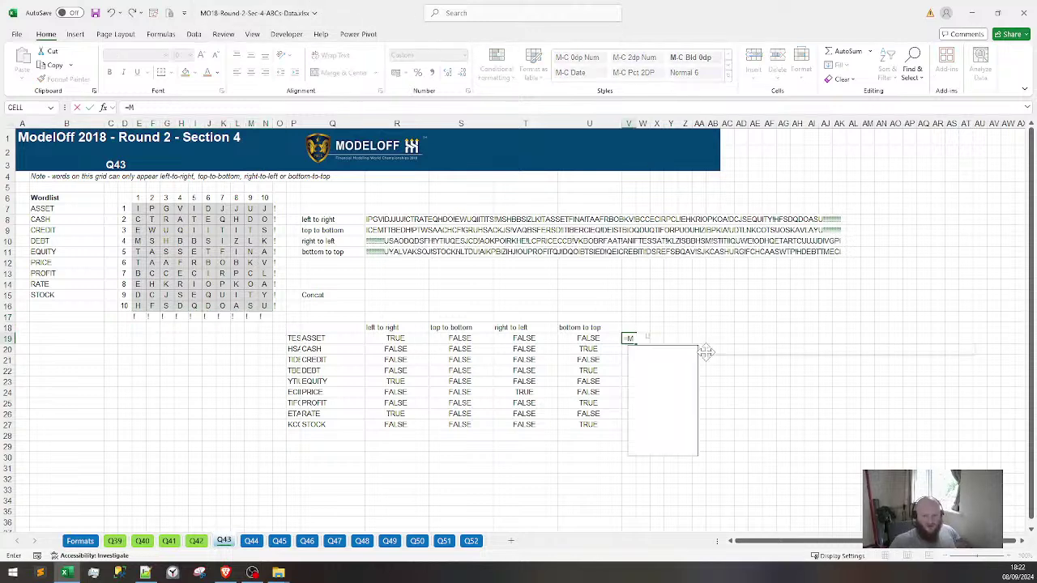
text(AX()
key(Left)
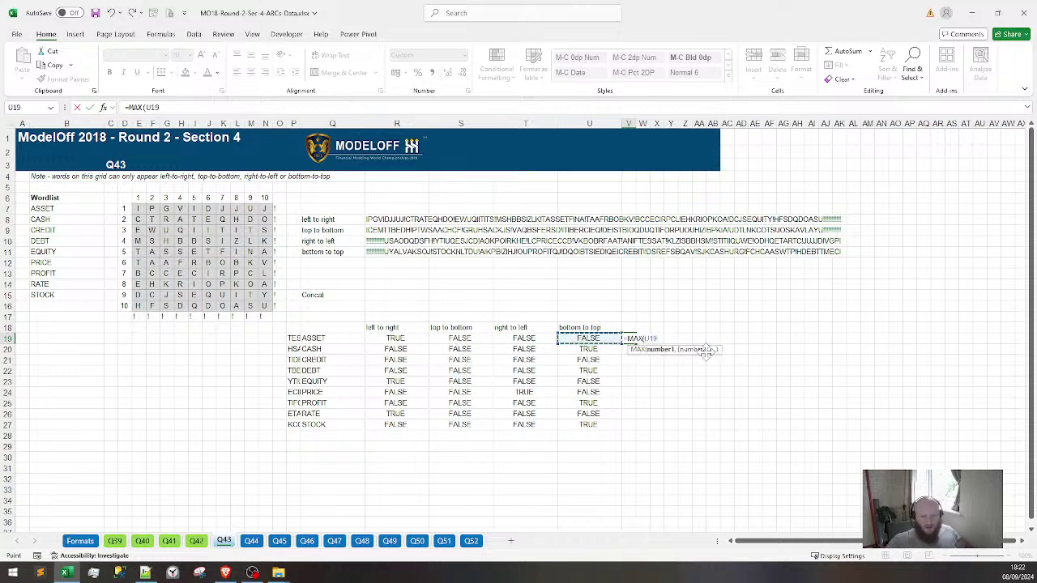
key(shift+Left)
key(shift+Left)
key(shift+Left)
key(shift+Left)
text(*1)
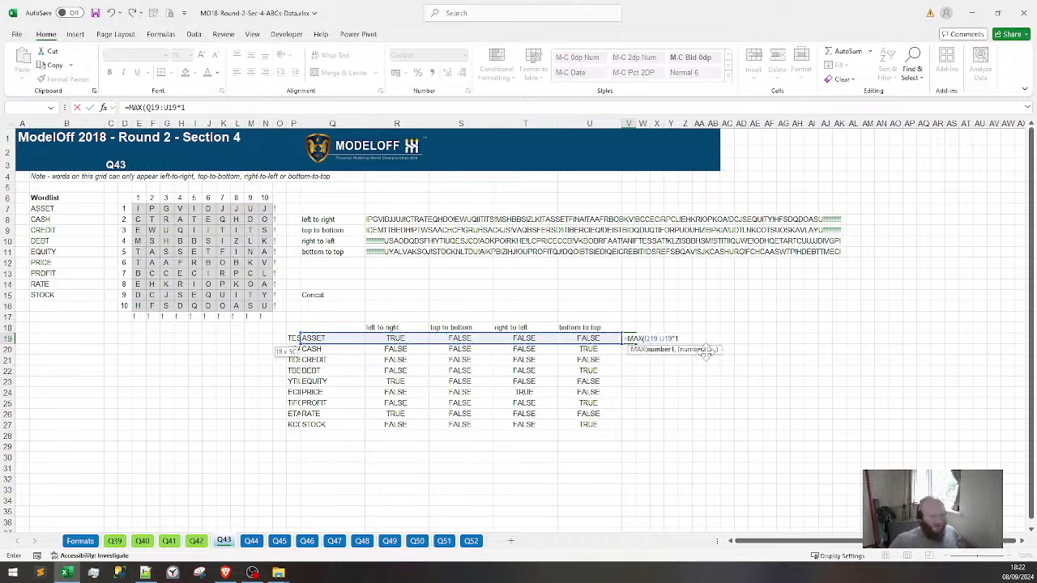
key(ctrl+Return)
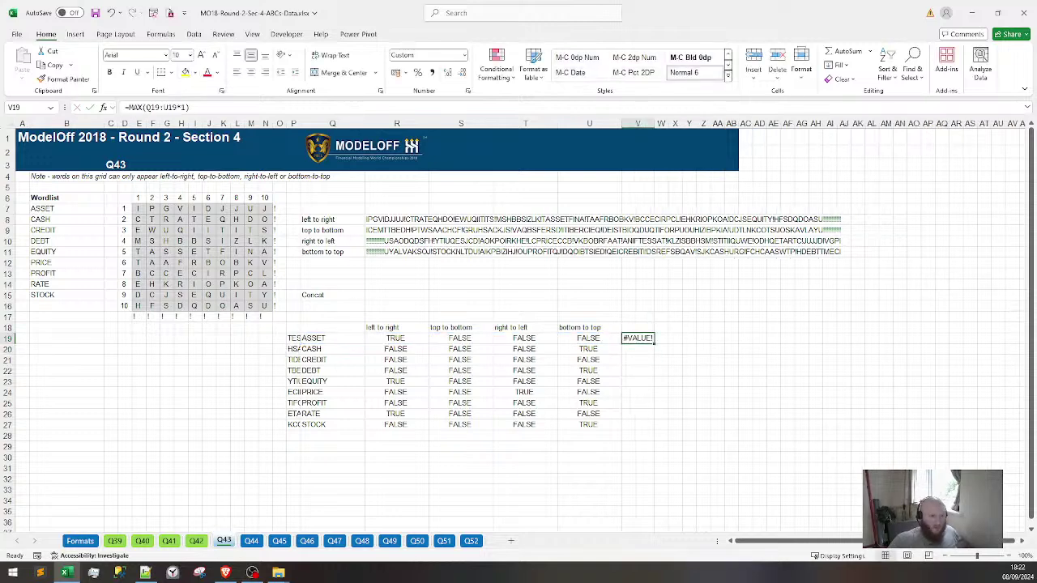
key(F2)
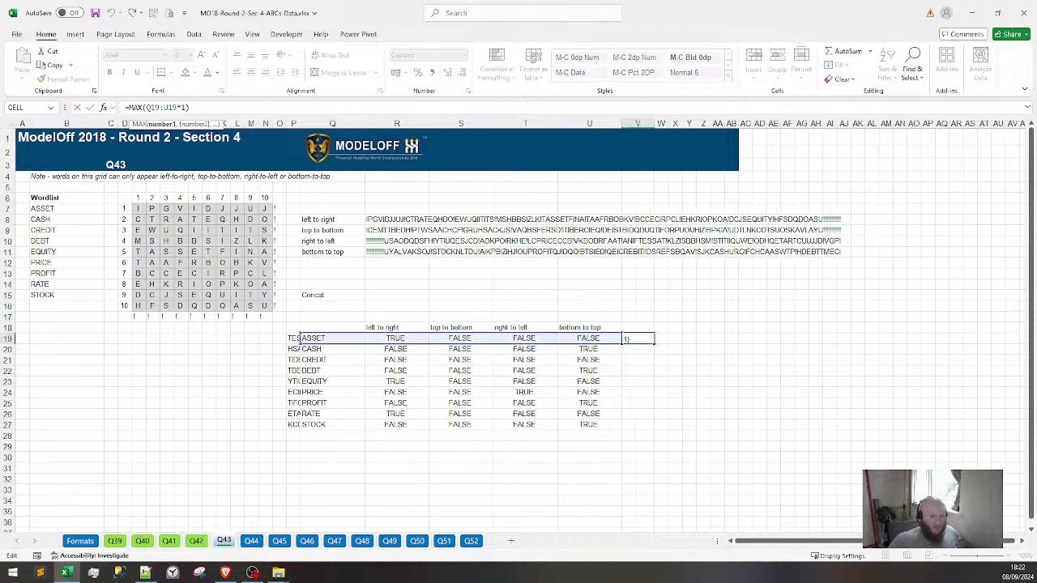
key(Escape)
Try multiplying the left to right search formula in R19 by 1, and undo that change
click(389, 338)
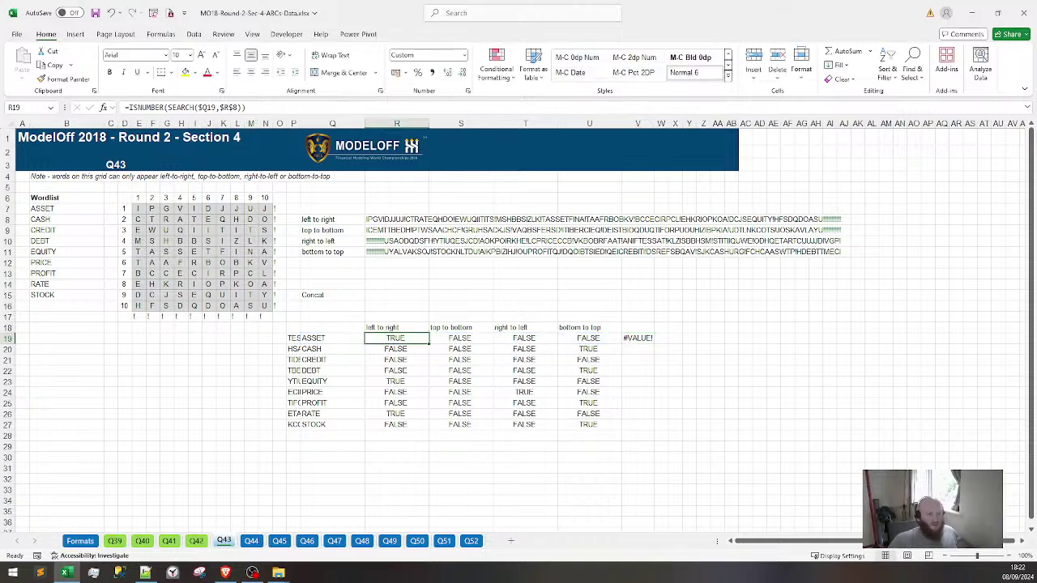
key(F2)
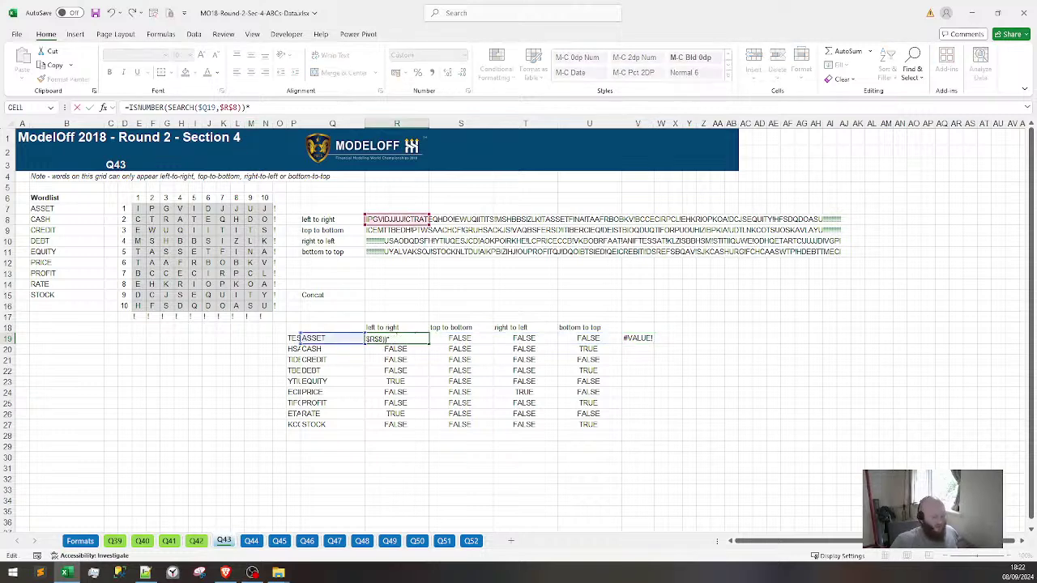
text(1)
key(Return)
click(461, 337)
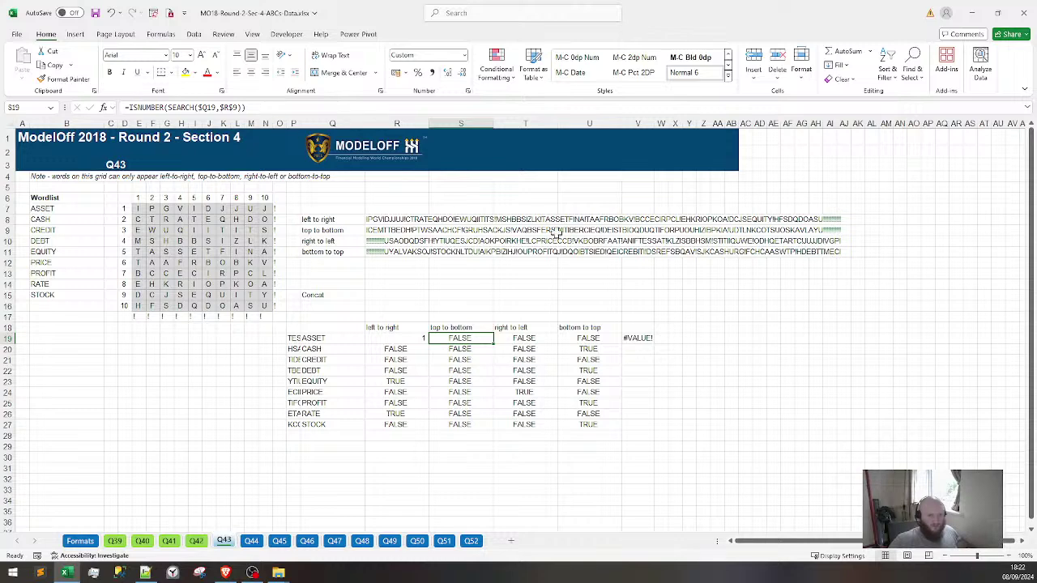
click(639, 339)
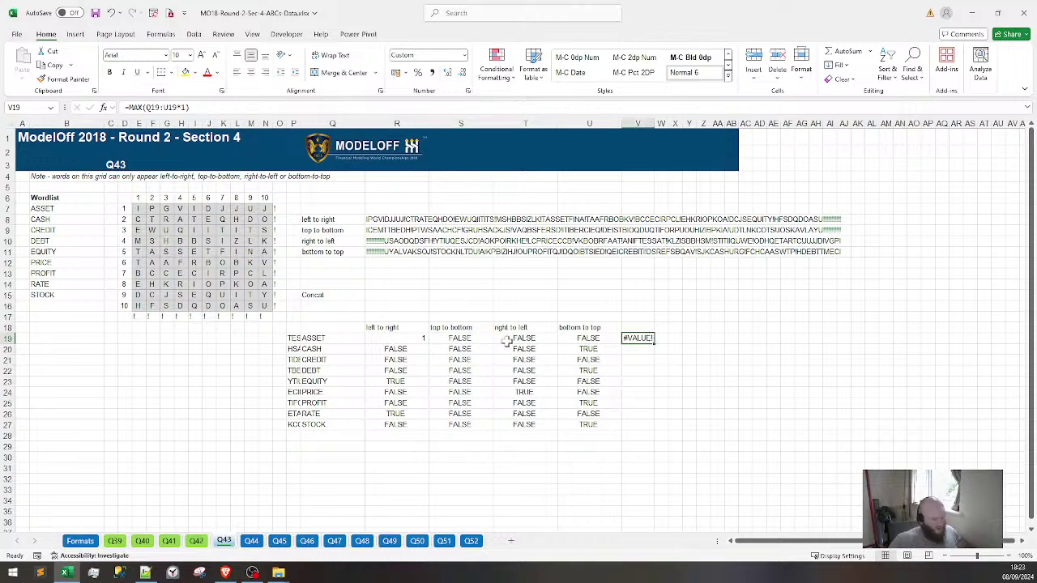
key(ctrl+z)
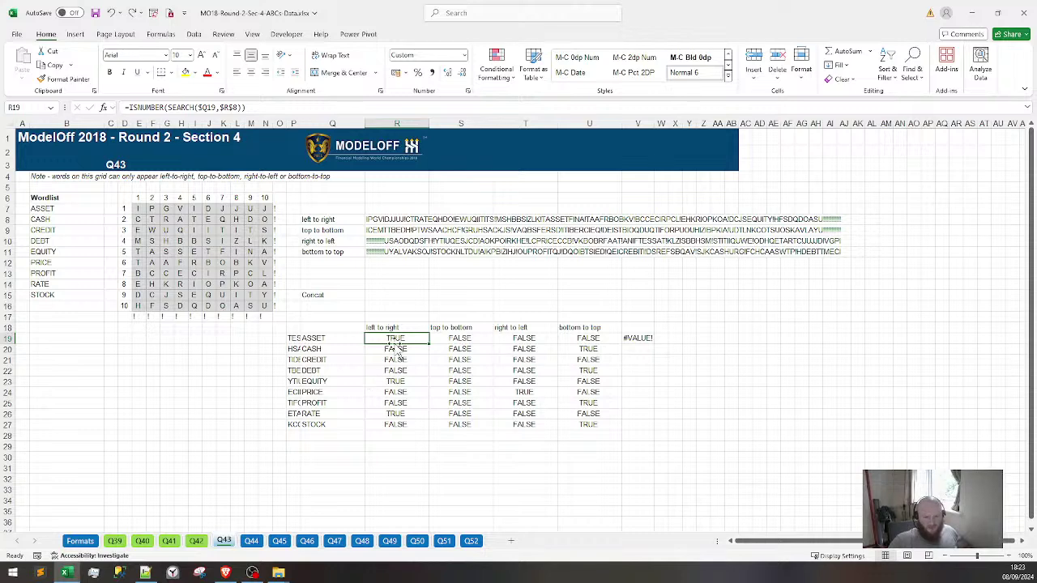
Add conditional formatting to R19:U27 that highlights cells equal to FALSE with Light Red Fill with Dark Red Text
drag(394, 347, 588, 415)
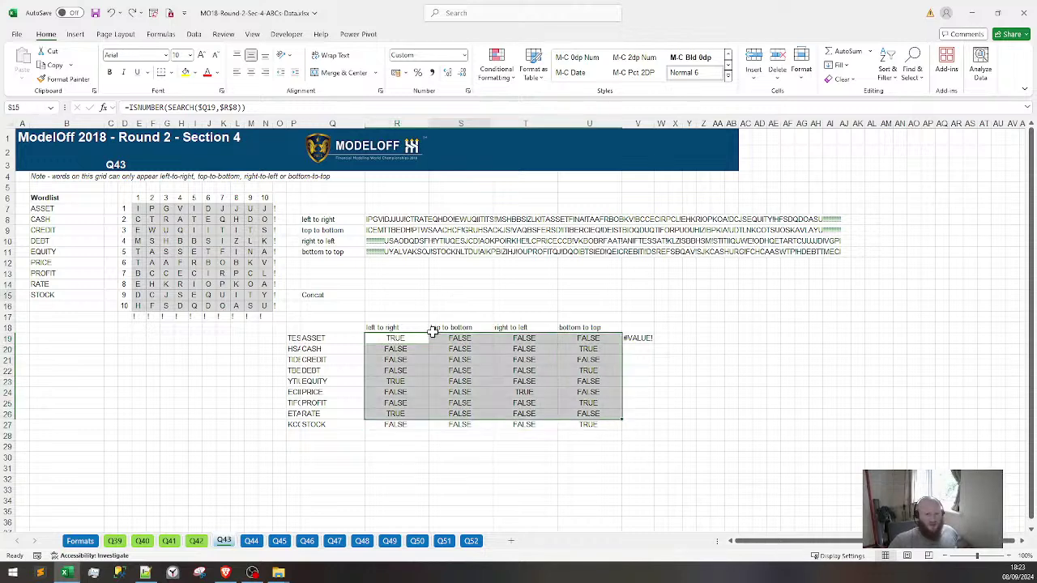
text(S15)
key(Return)
mouse_move(395, 337)
mouse_down()
mouse_move(588, 395)
mouse_move(588, 424)
mouse_up()
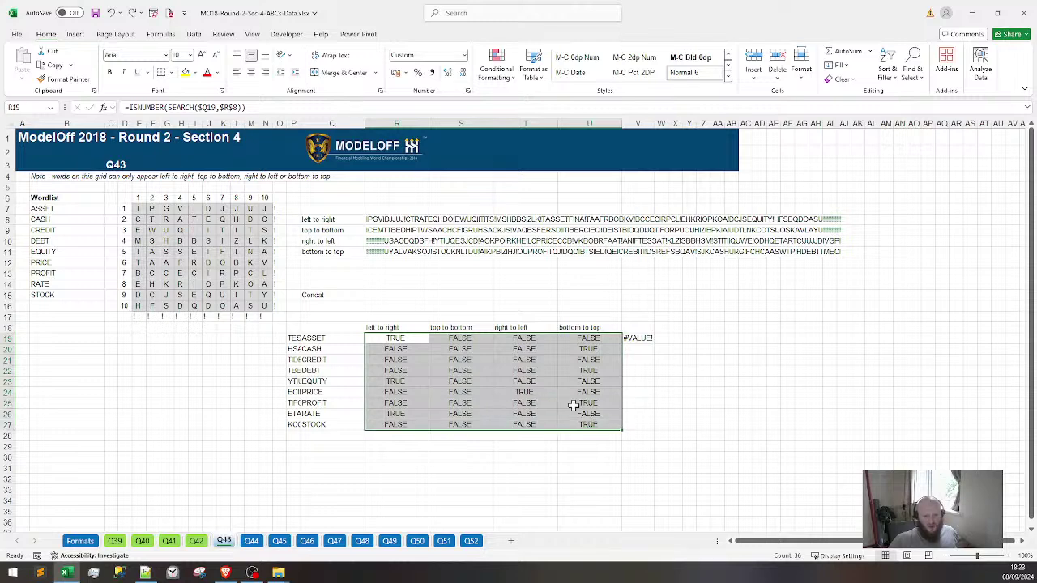
click(496, 65)
mouse_move(559, 98)
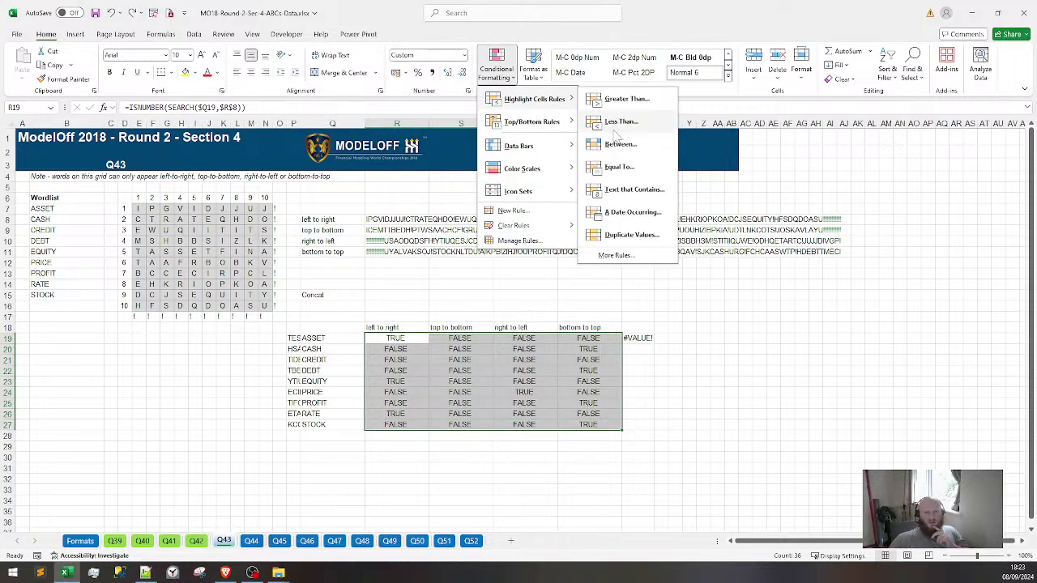
click(632, 170)
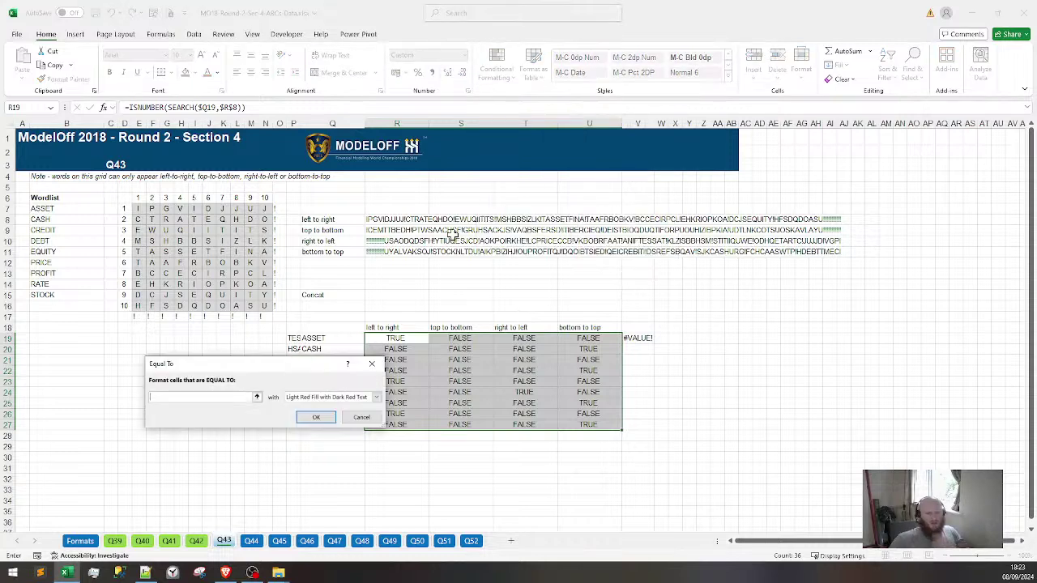
text(FALSE)
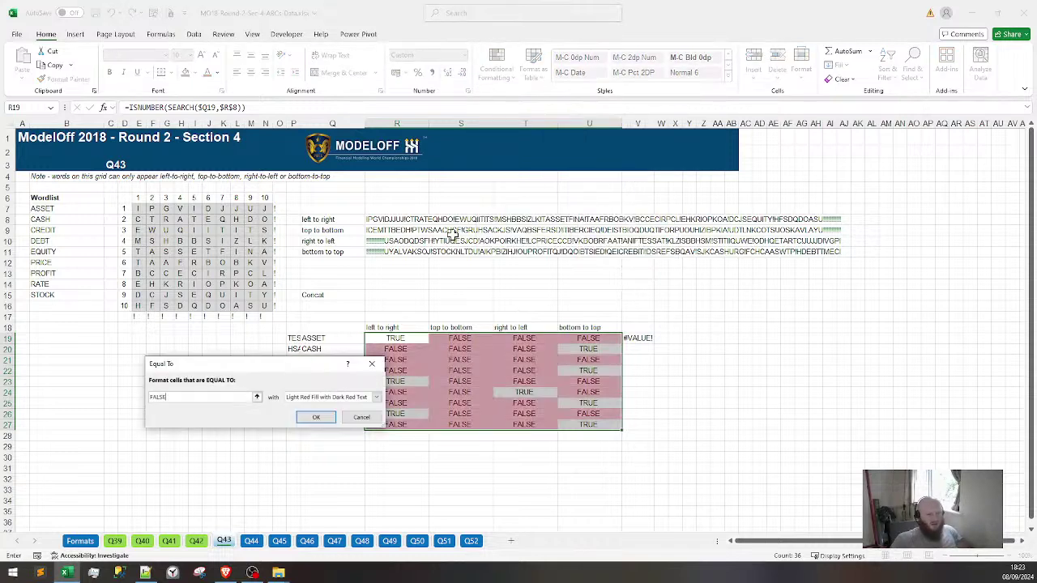
key(Return)
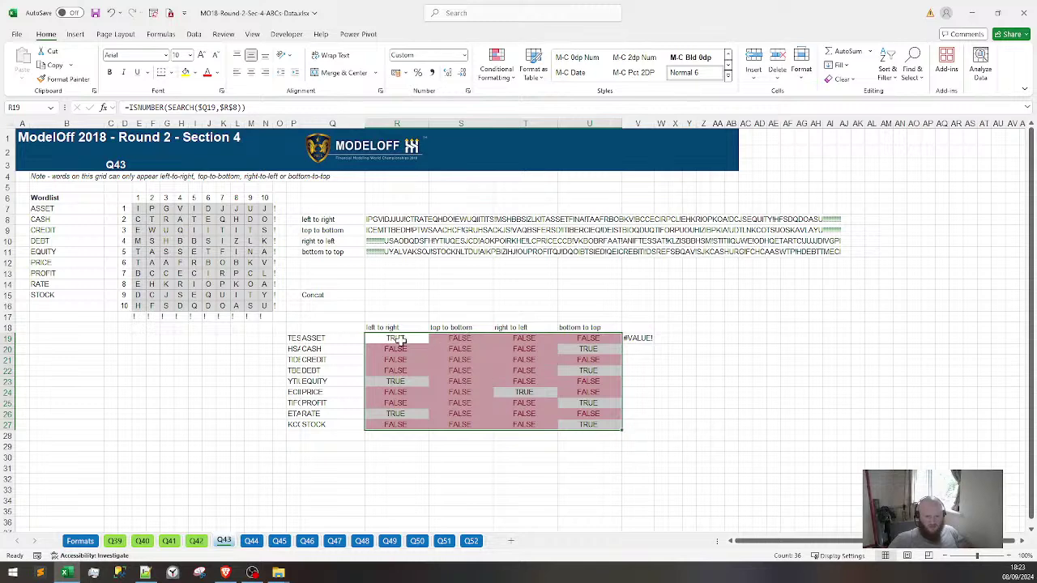
Check the highlighted results, copy CREDIT from Q21, and record it as the answer to question 43 in the Notepad++ list
drag(637, 348, 564, 333)
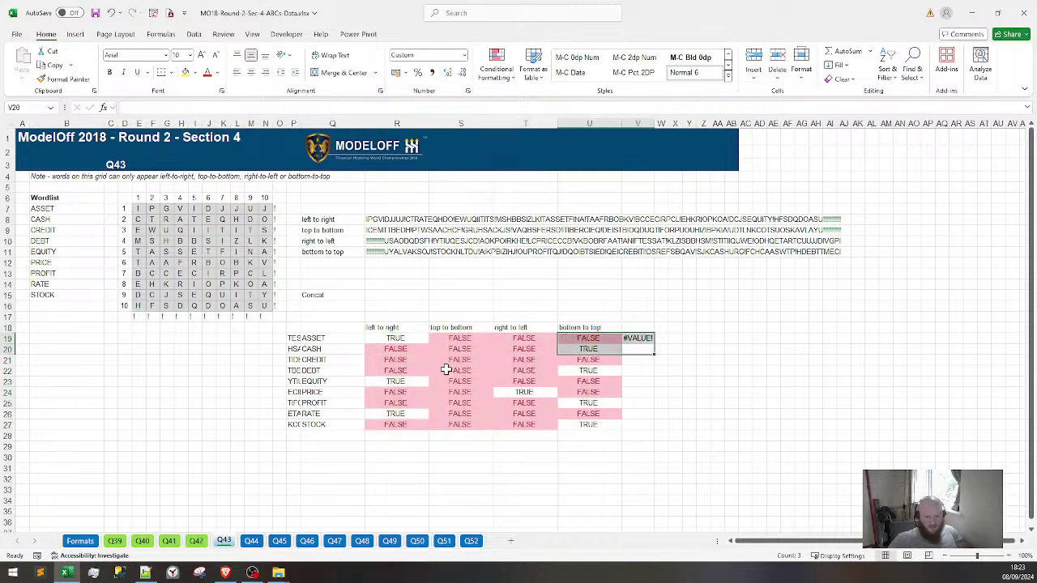
click(396, 371)
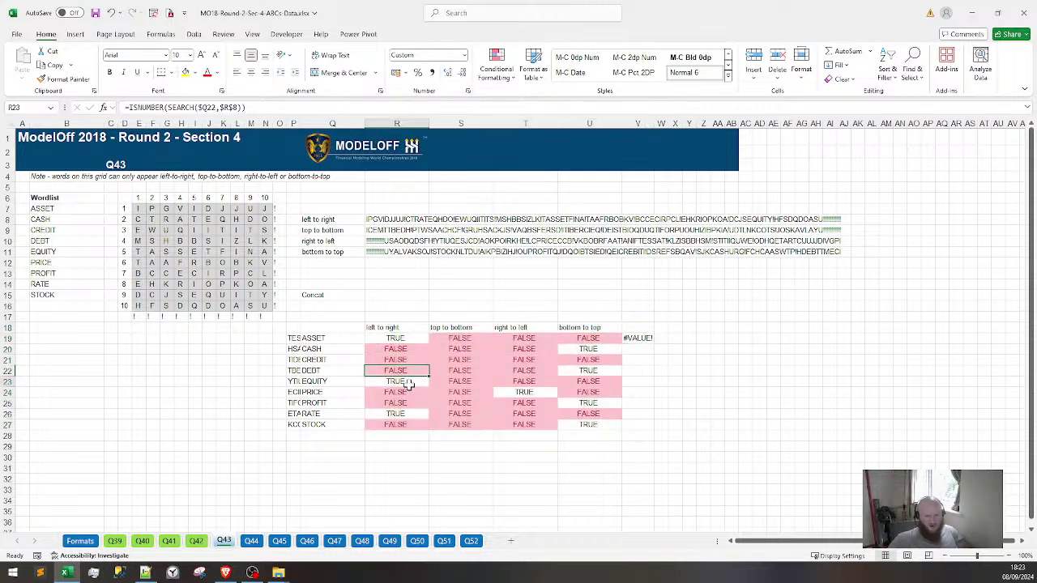
click(414, 338)
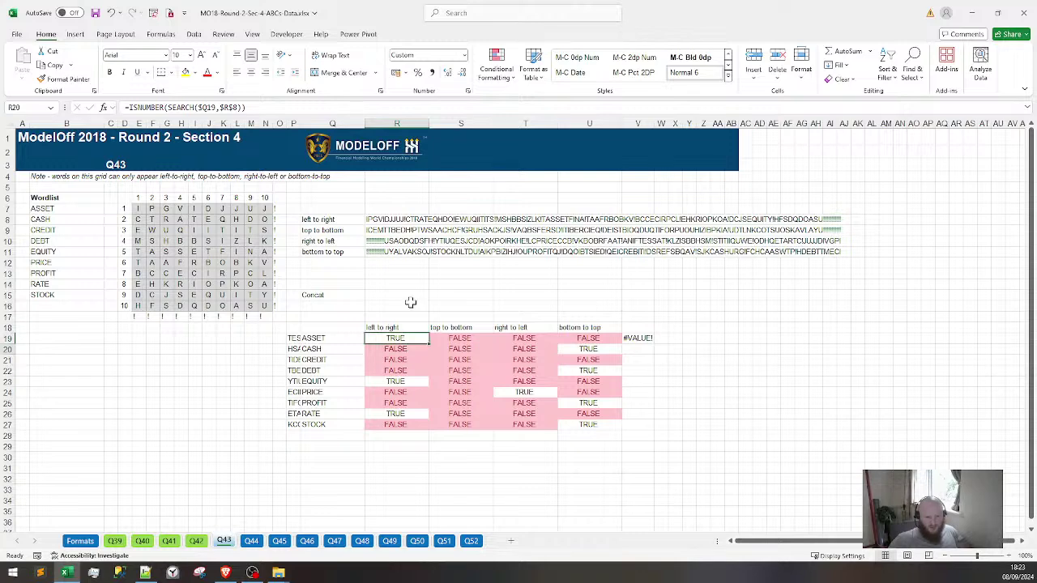
key(Down)
key(Down)
key(Left)
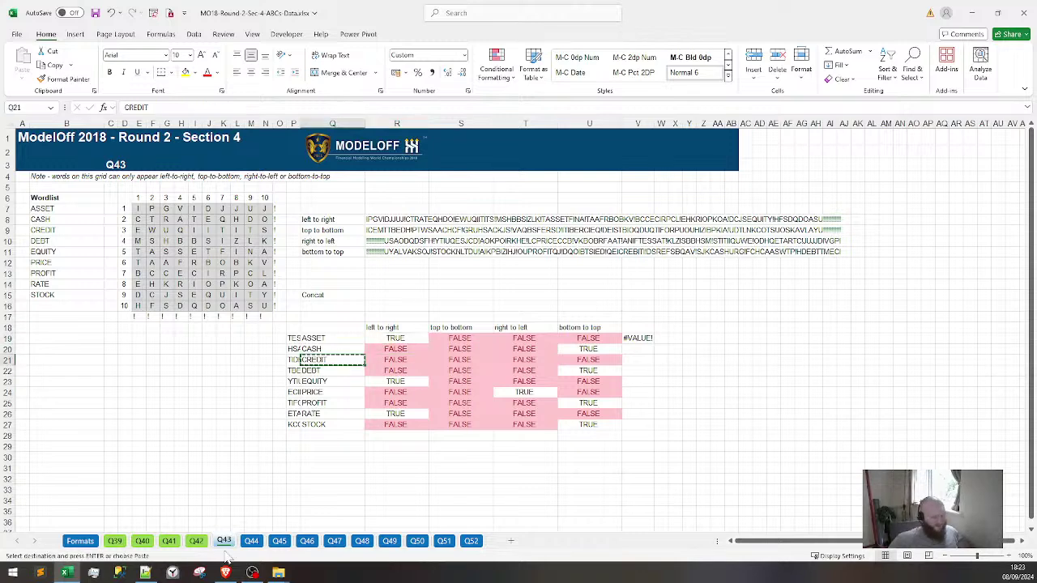
click(145, 572)
text(CREDIT)
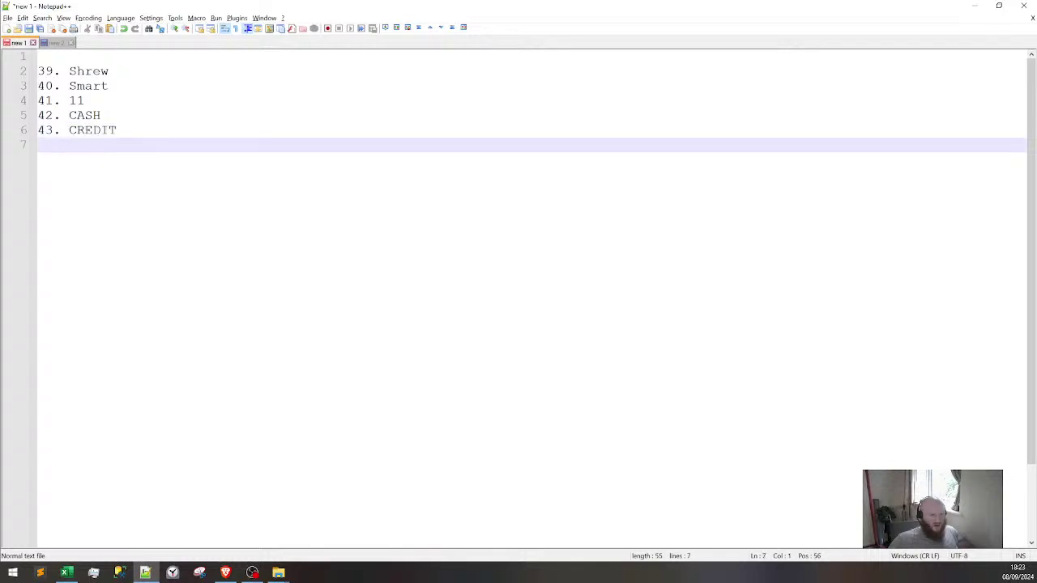
Switch to the Excel workbook and color the Q43 sheet tab light green
click(66, 572)
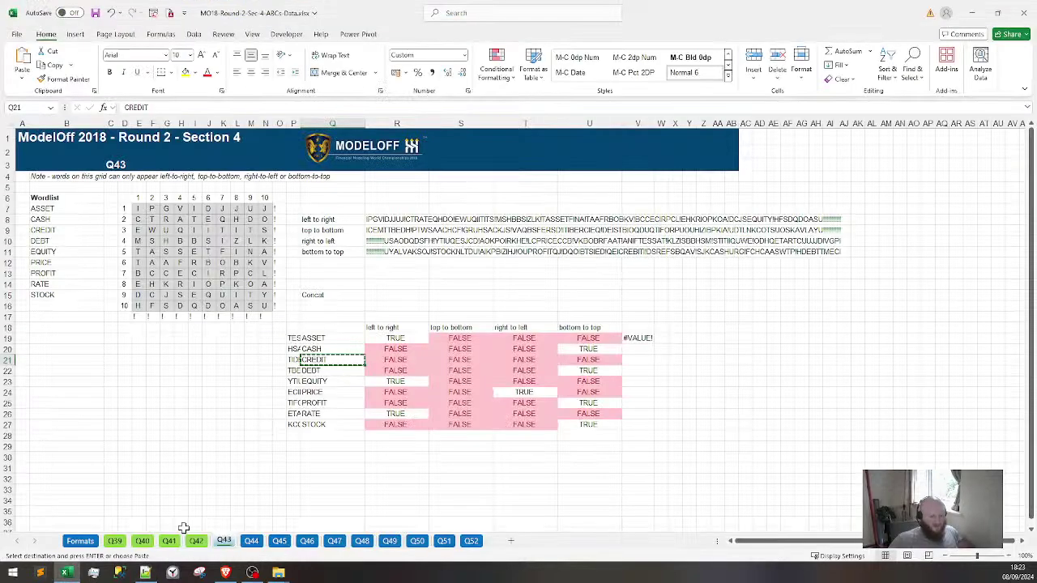
right_click(224, 544)
mouse_move(292, 467)
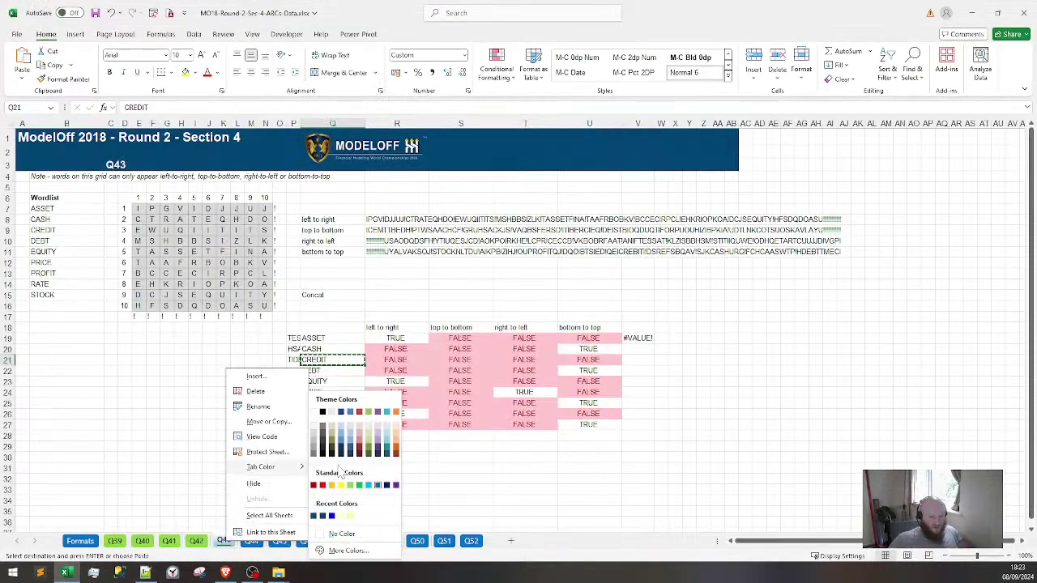
click(341, 515)
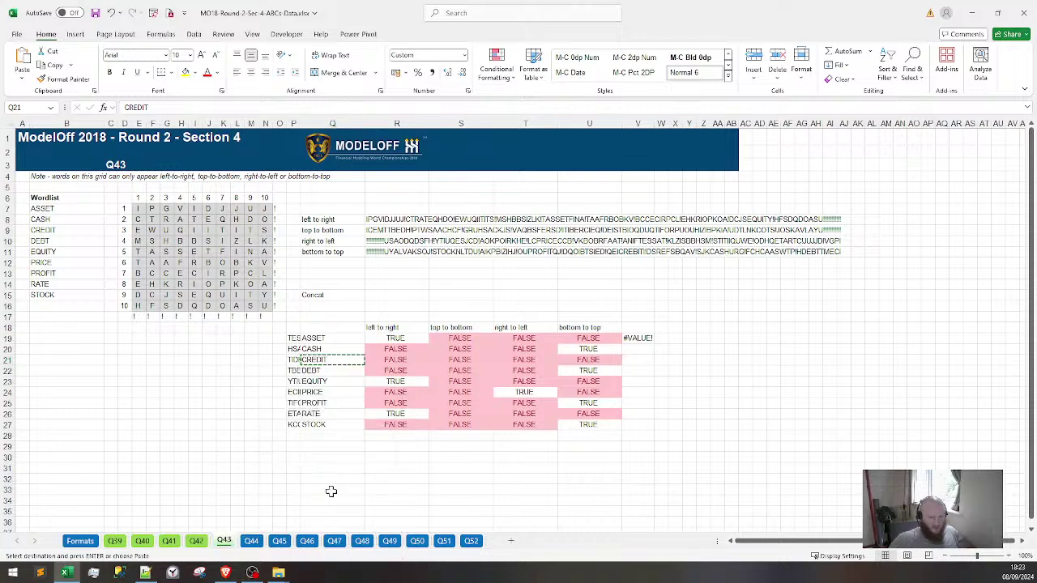
Copy the direction strings and word search table in P8:U27 of the Q43 sheet to P8 on the Q44 sheet
click(251, 541)
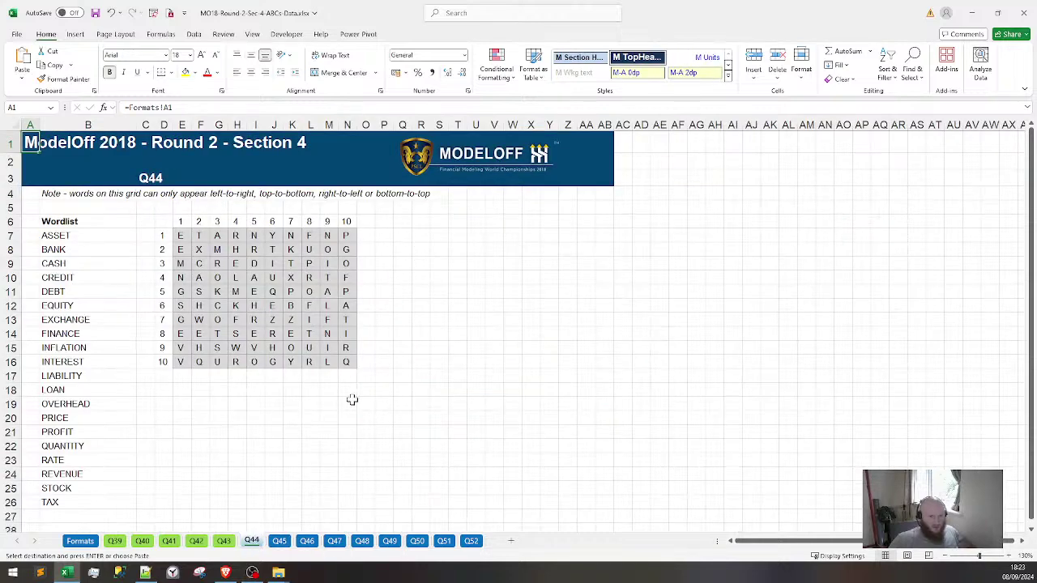
click(223, 541)
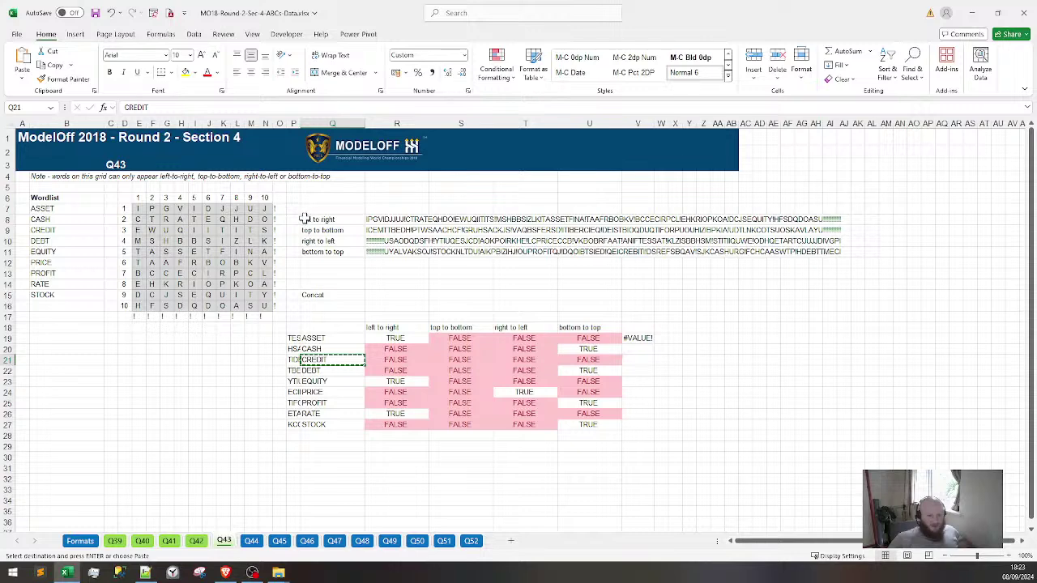
drag(299, 218, 618, 430)
key(ctrl+c)
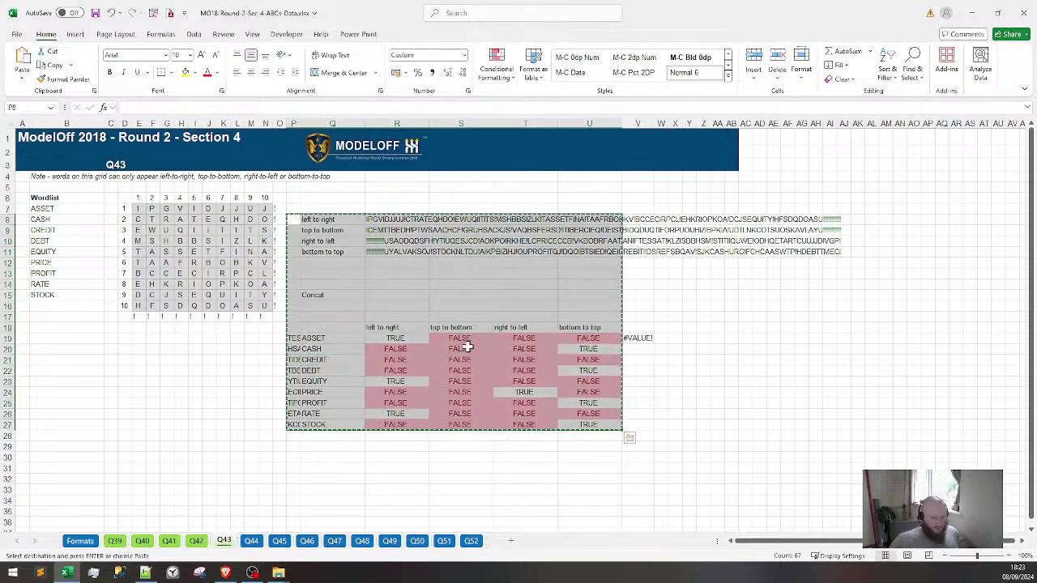
click(251, 542)
click(382, 234)
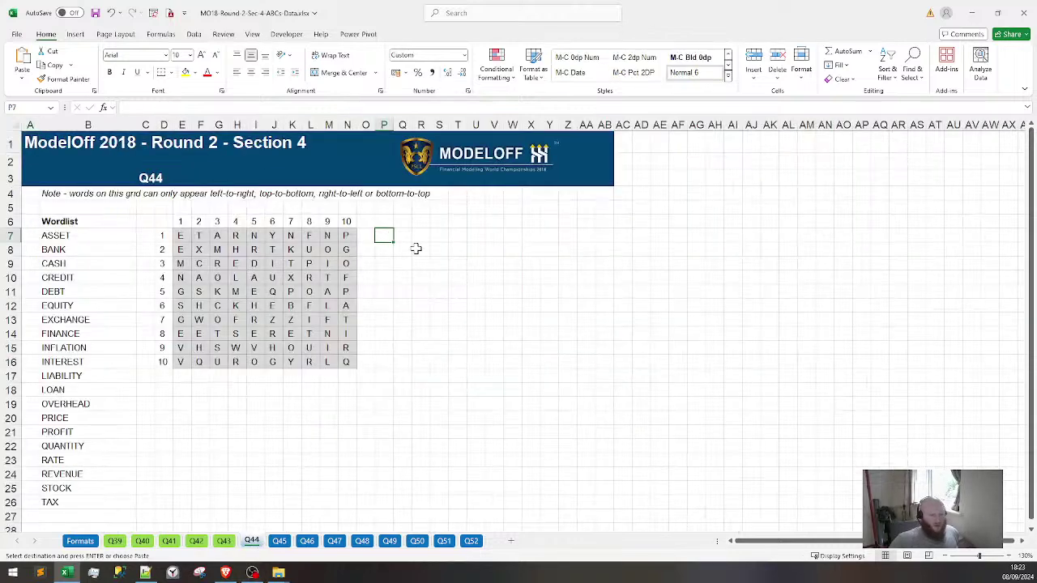
key(Down)
key(ctrl+v)
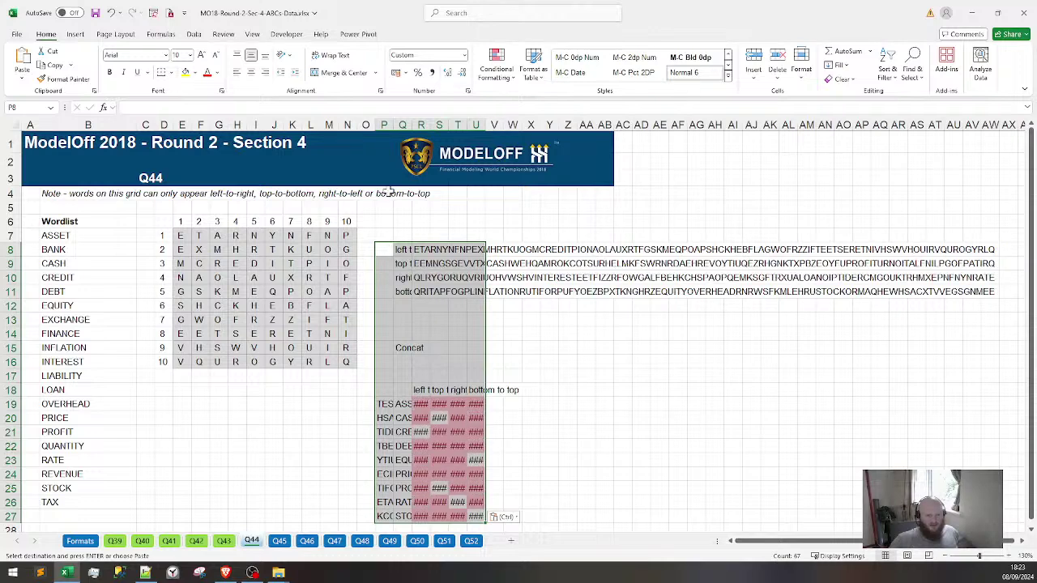
Widen columns Q to U on the Q44 sheet so the direction labels and search results are readable
drag(407, 123, 531, 127)
click(776, 376)
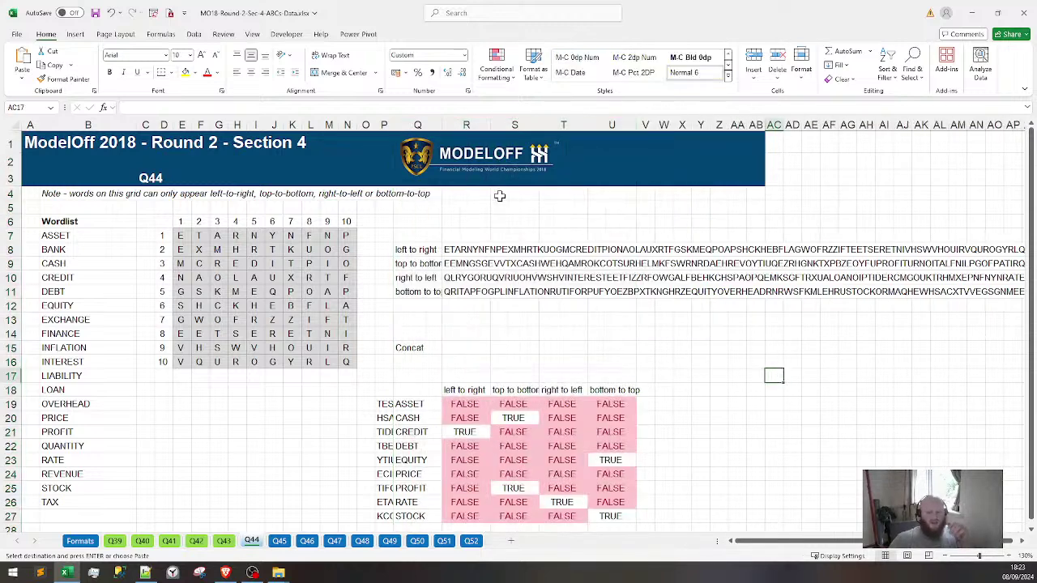
drag(474, 122, 655, 126)
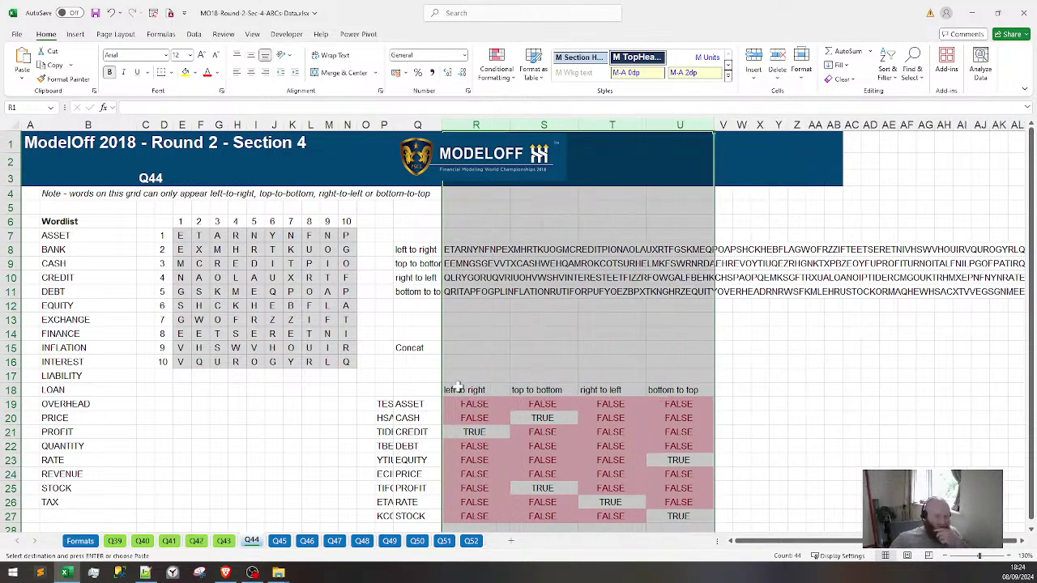
click(471, 325)
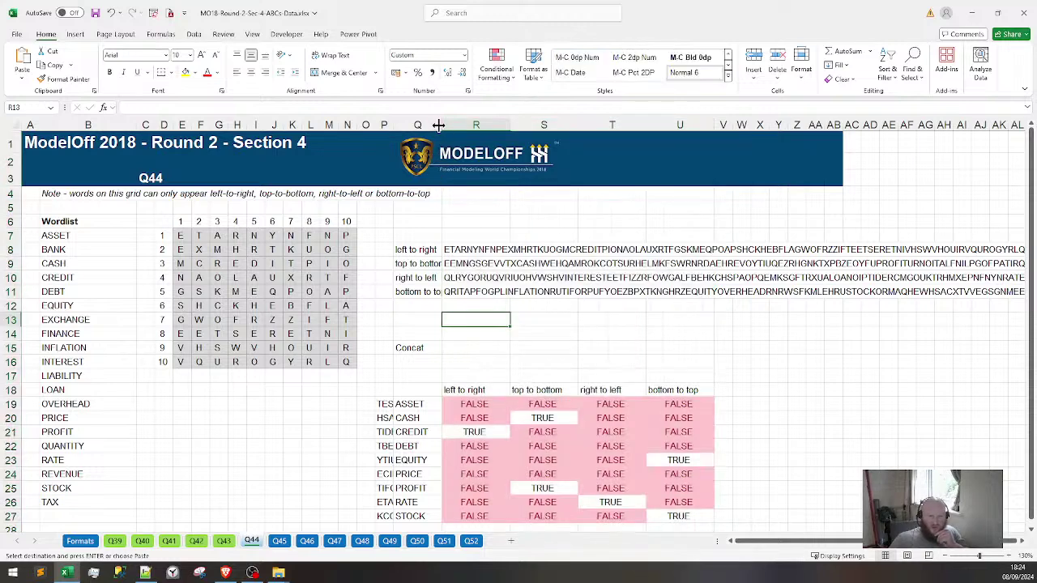
drag(443, 124, 457, 125)
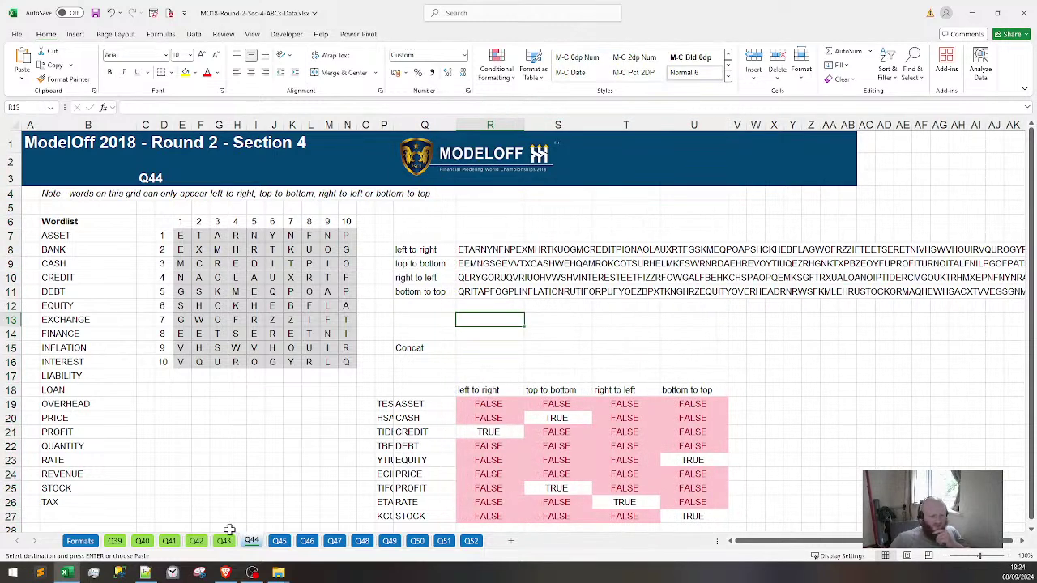
Switch to the case study PDF in Brave, read question 44 and its answer options, and return to the workbook
click(226, 572)
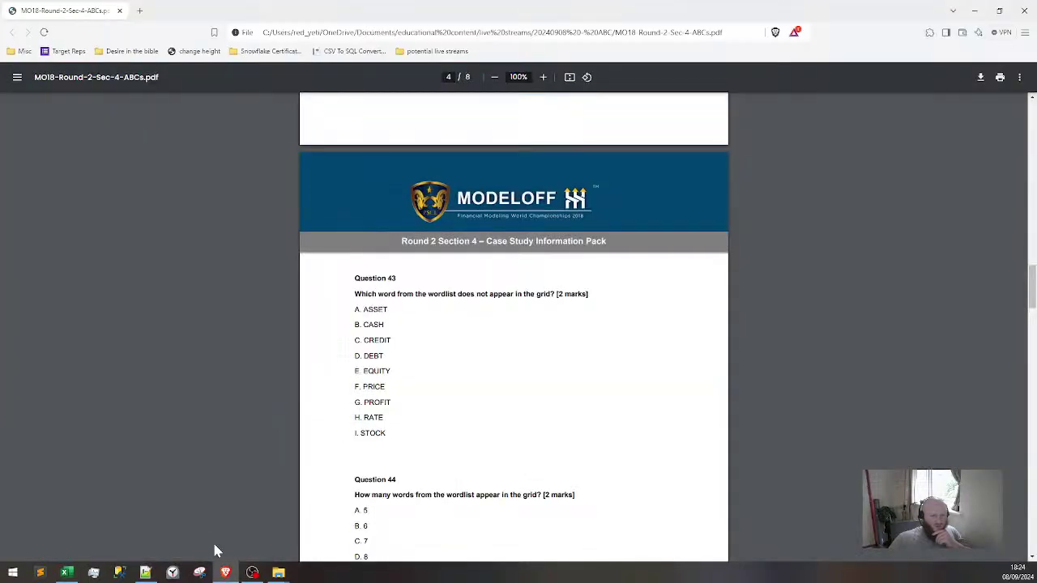
scroll(339, 391, down, 2)
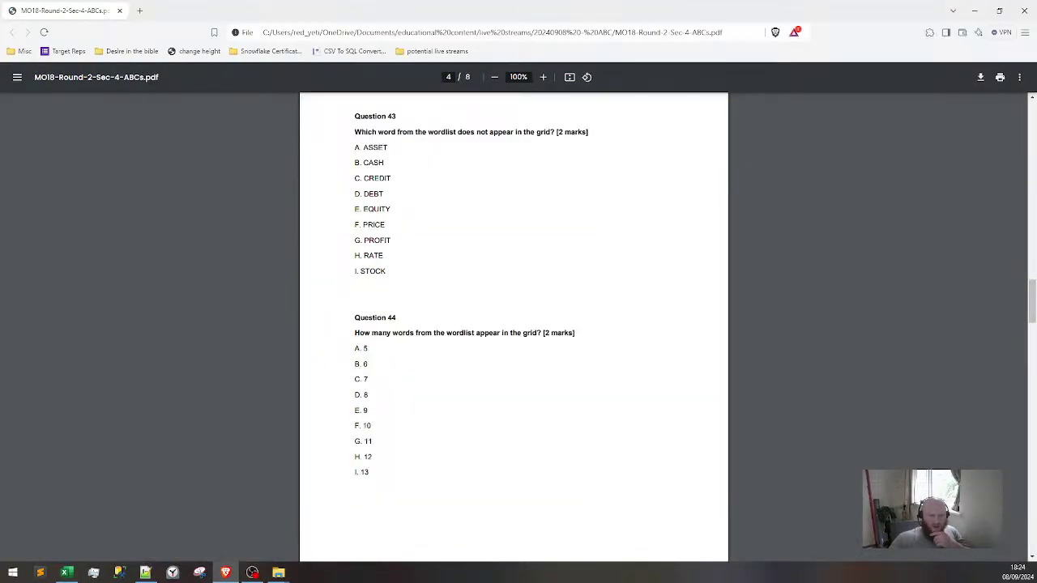
drag(376, 318, 528, 335)
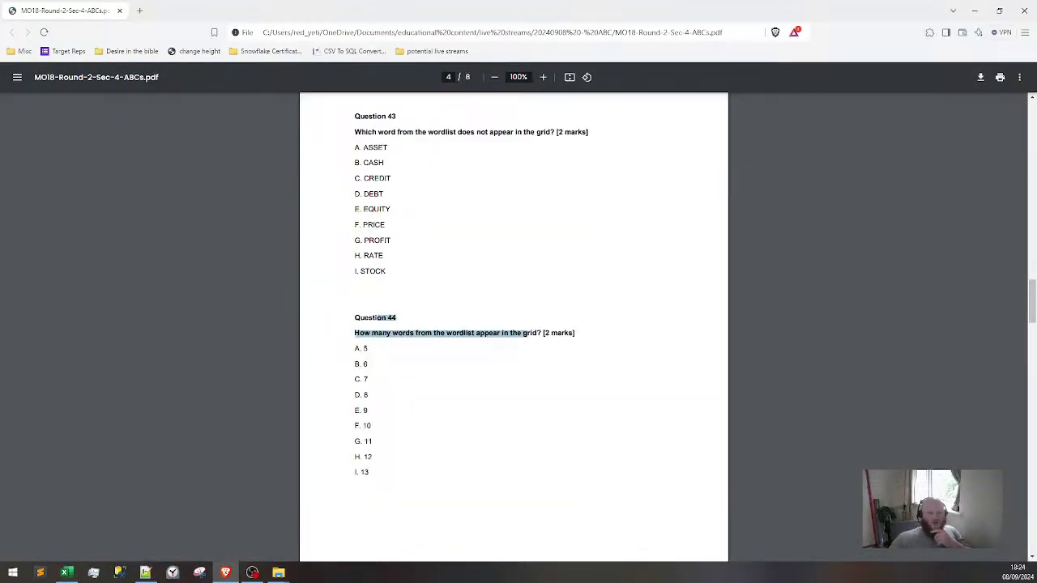
click(976, 12)
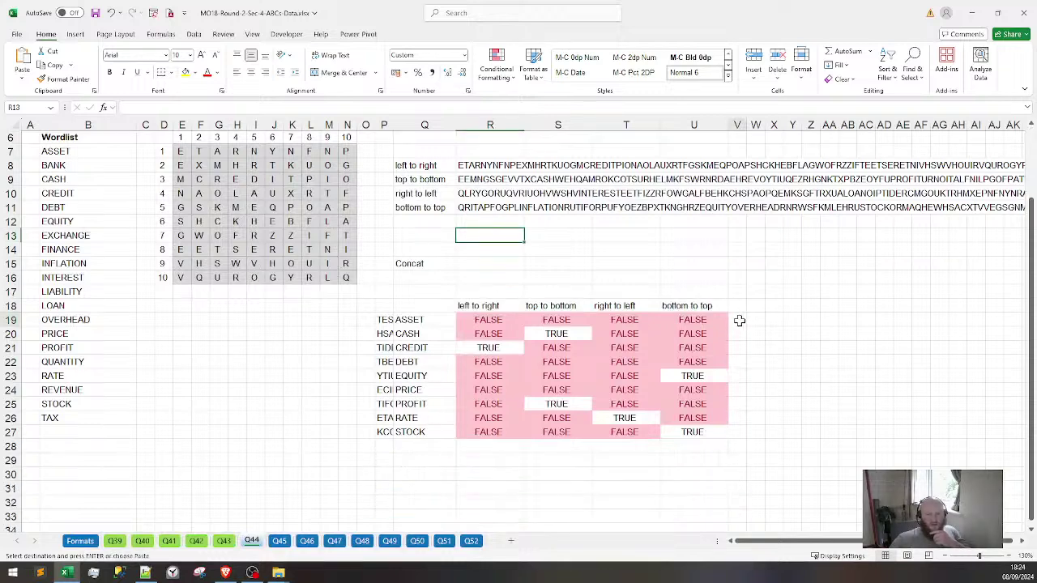
Enter the formula =COUNTIFS(R19:U19,TRUE) in V19 to count the directions in which ASSET is found
click(737, 321)
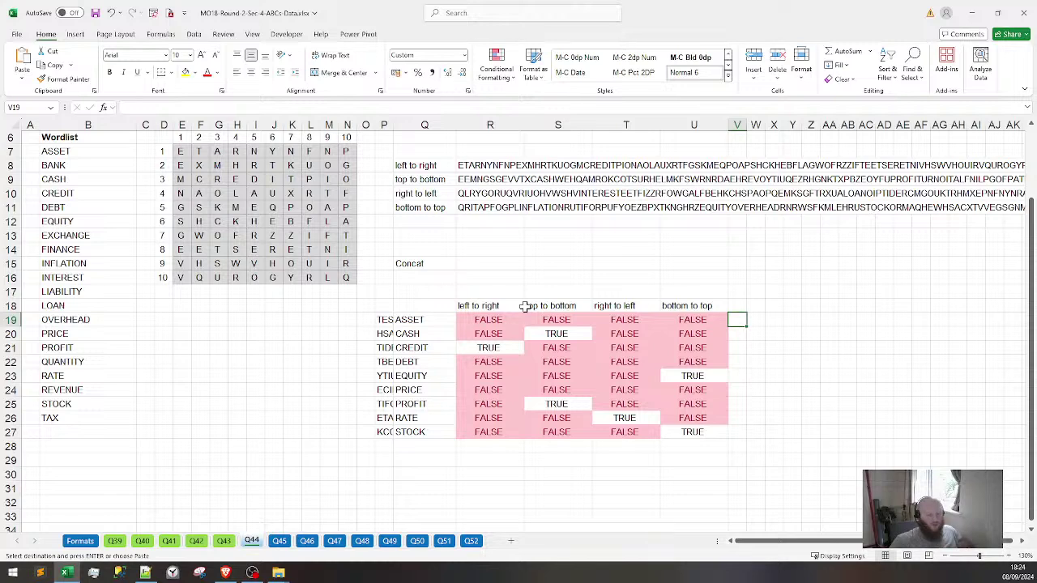
text(=COUNTIF)
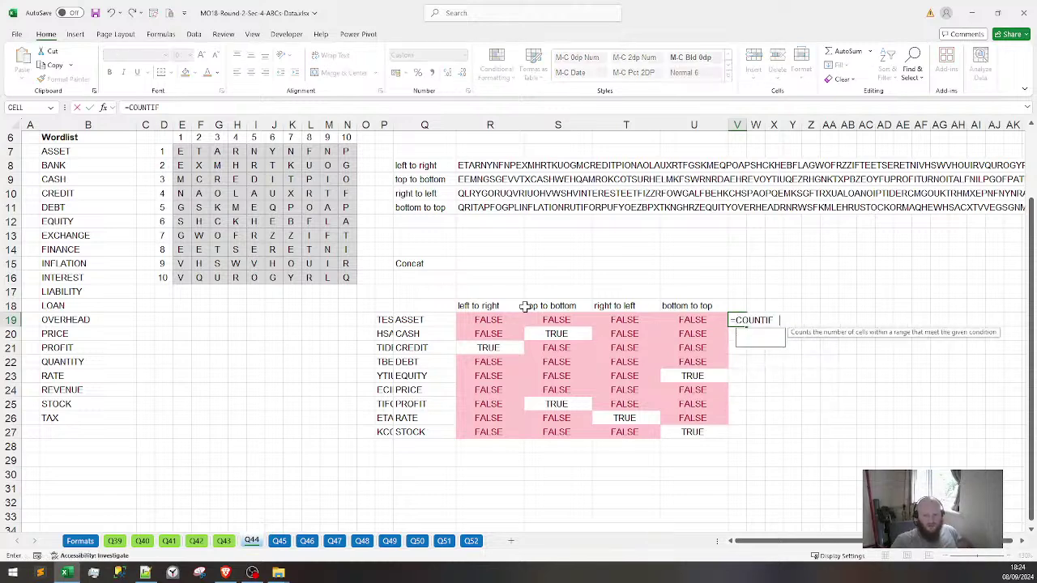
text(S()
key(Left)
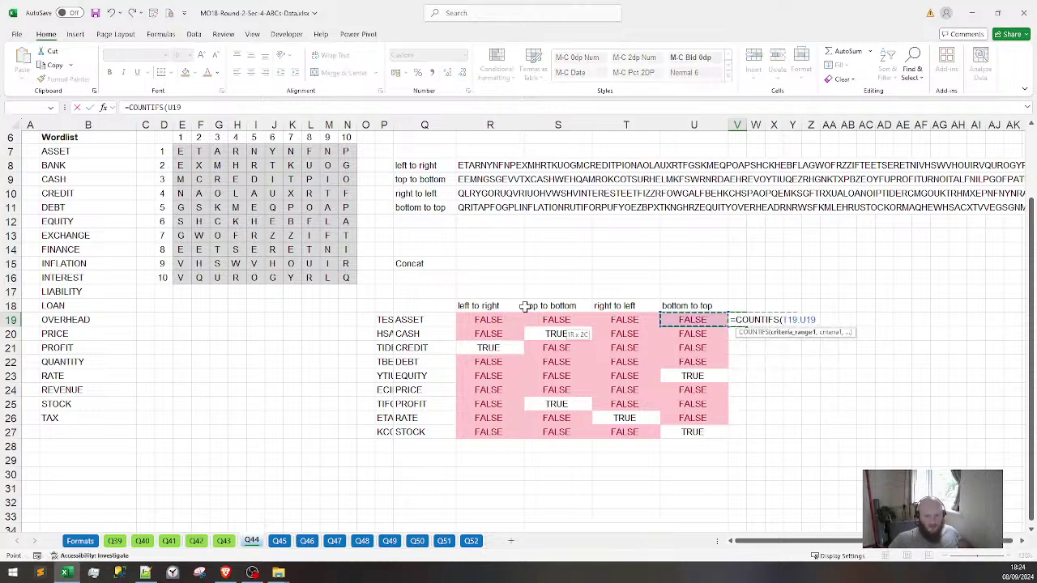
key(shift+Left)
key(shift+Left)
key(shift+Left)
text(,)
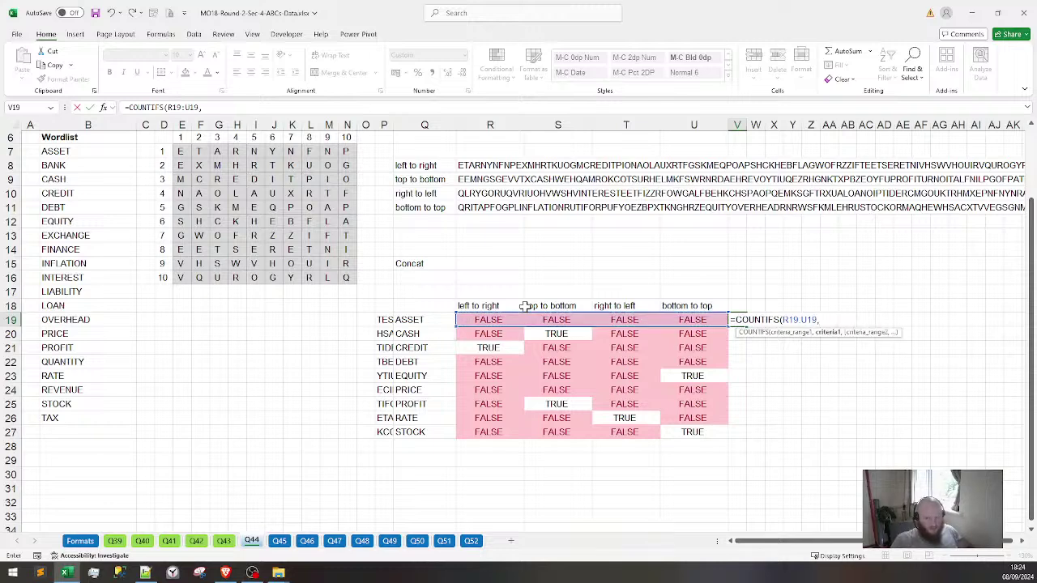
text(TRU)
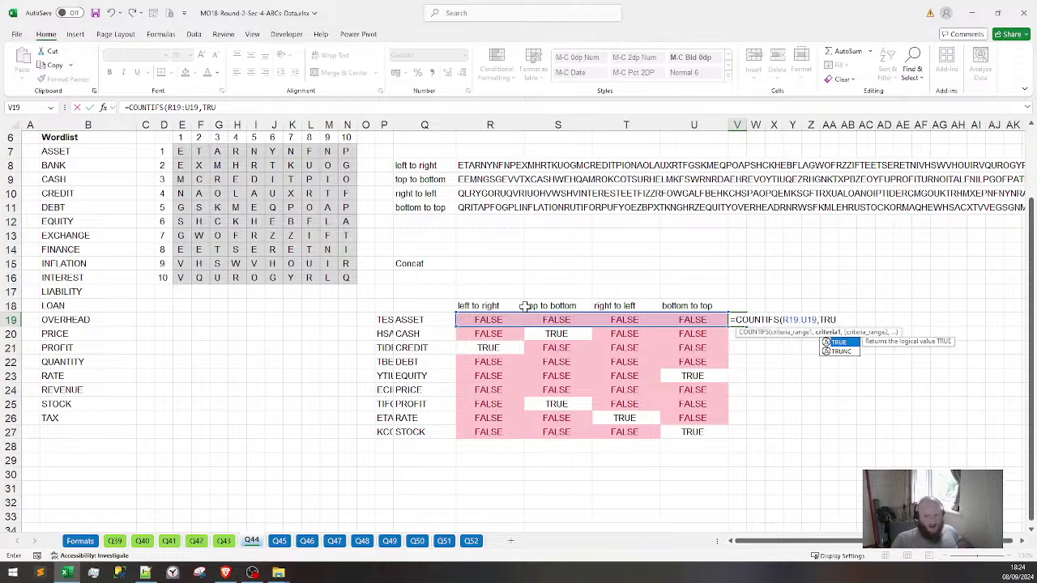
text(E))
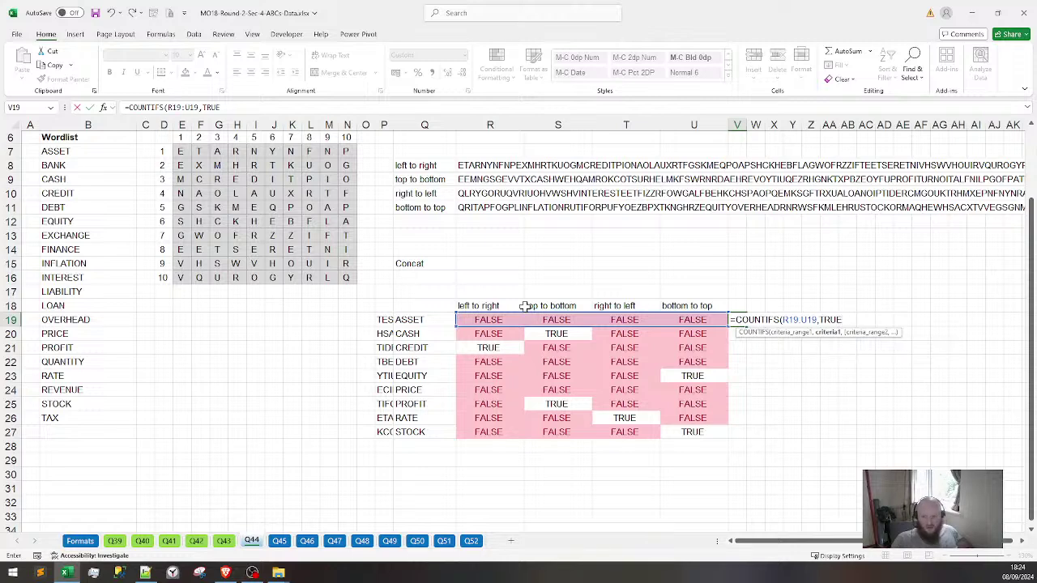
key(Return)
Fill the COUNTIFS formula from V19 down to V27
key(Up)
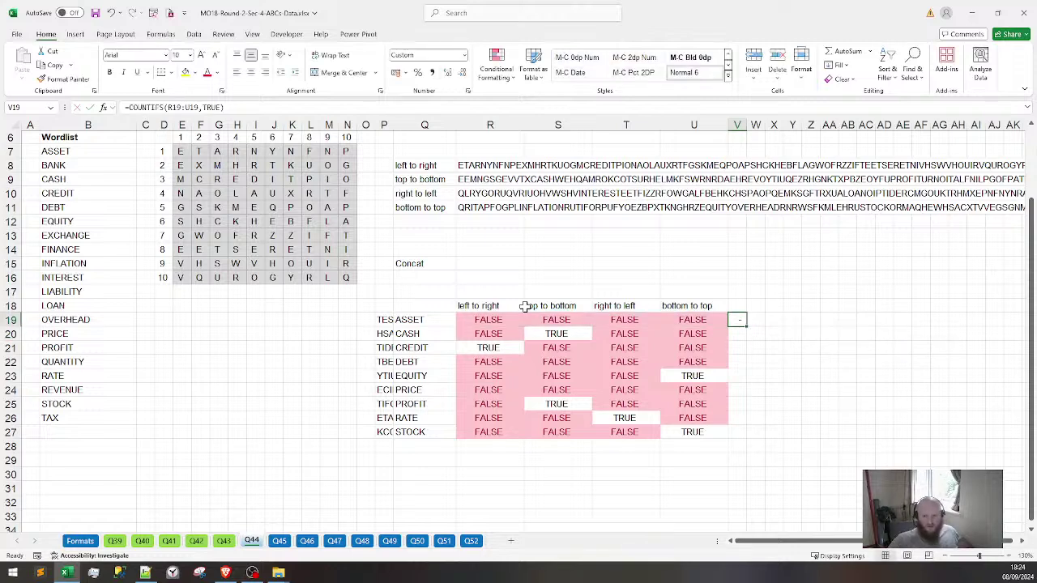
key(shift+Down)
key(shift+Down)
key(shift+Down)
key(shift+Down)
key(shift+Down)
key(shift+Down)
key(shift+Down)
key(shift+Down)
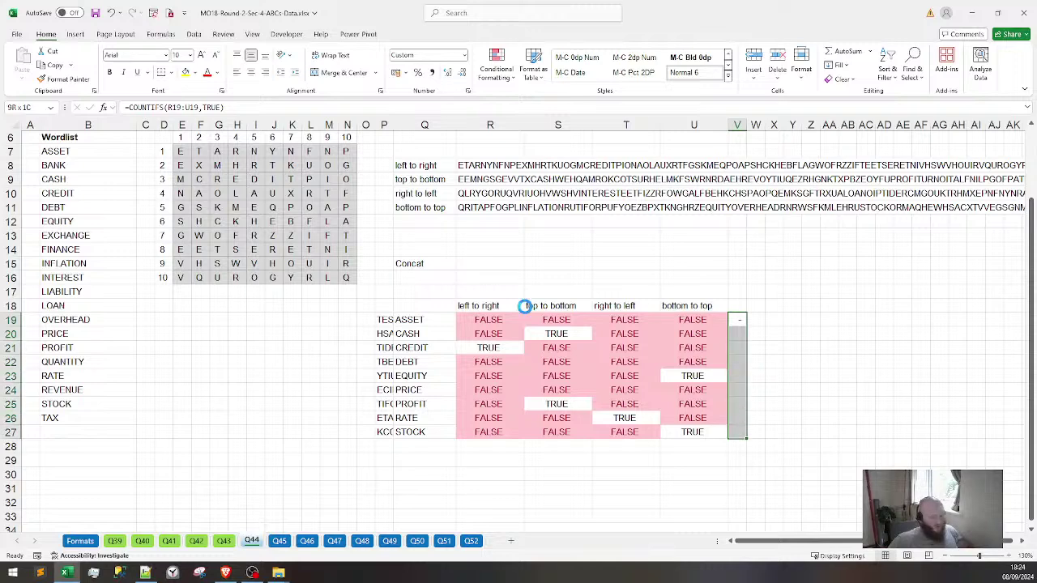
key(ctrl+d)
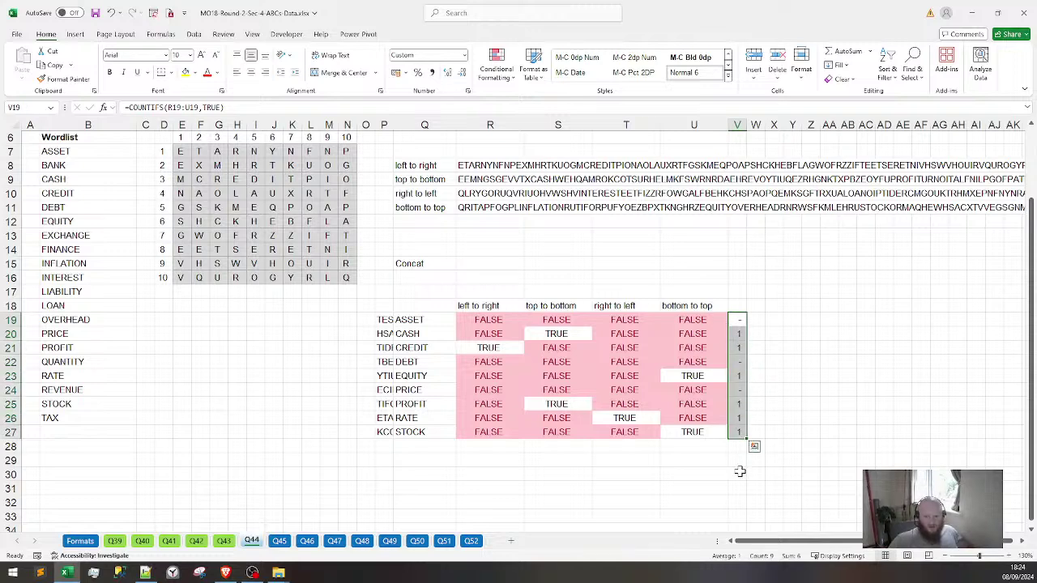
Add a sum of the word counts above in V28
click(740, 448)
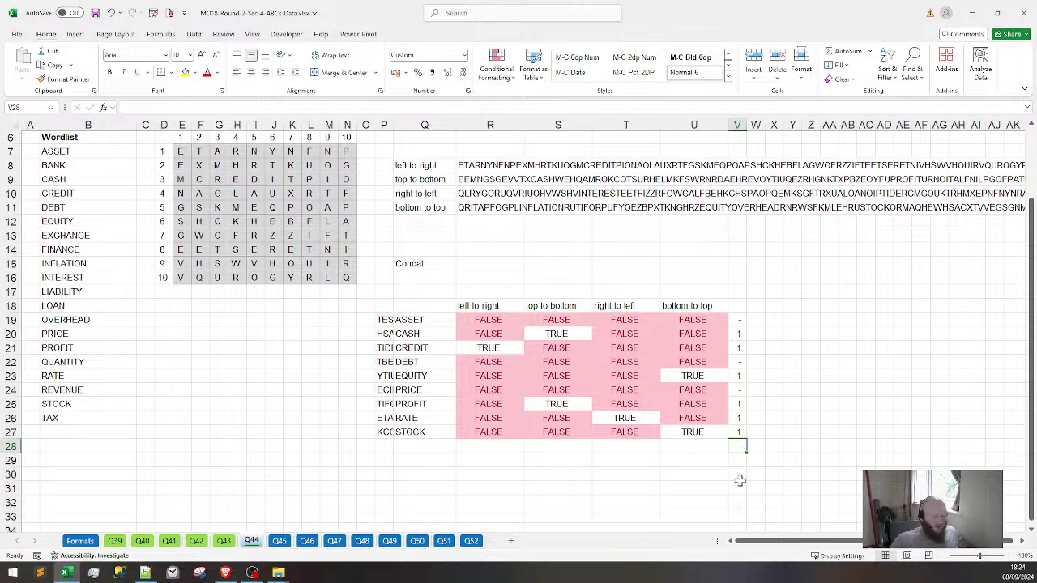
key(alt+equal)
key(Return)
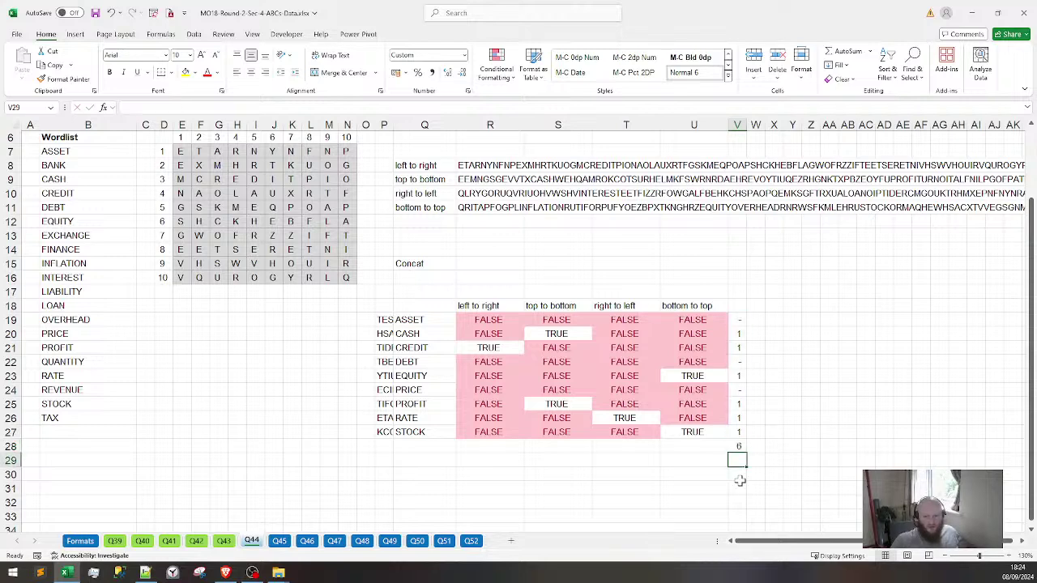
Check the ASSET, DEBT and PRICE rows of the Q44 search table against their counts
click(739, 320)
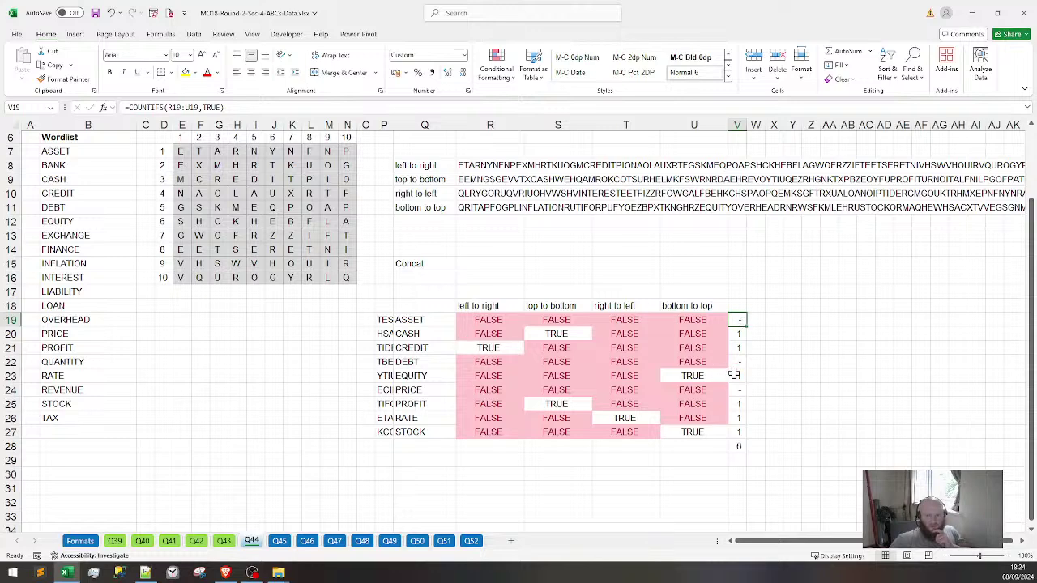
drag(738, 362, 597, 361)
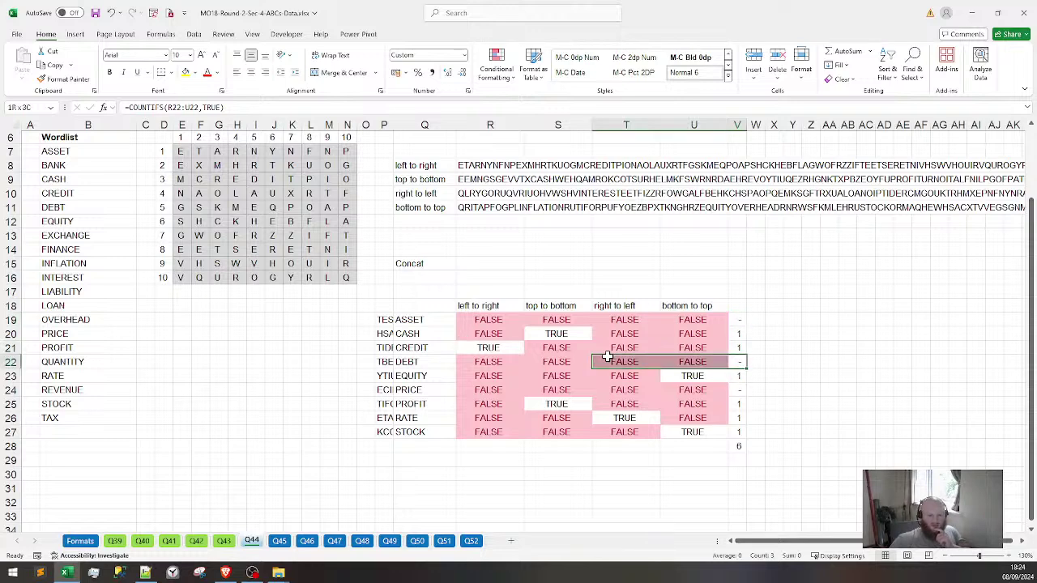
drag(739, 390, 412, 392)
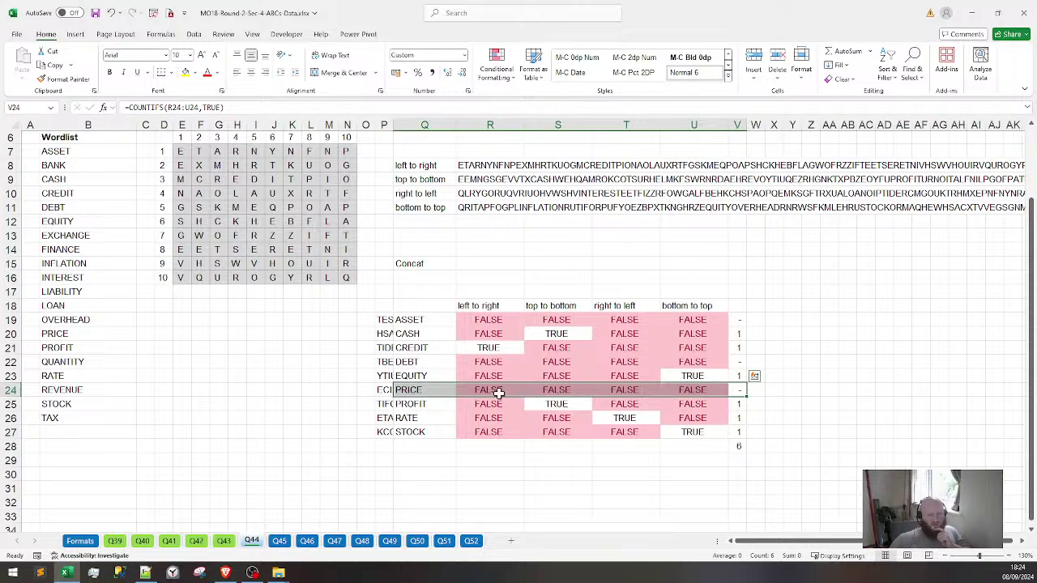
scroll(164, 392, up, 1)
scroll(164, 392, up, 1)
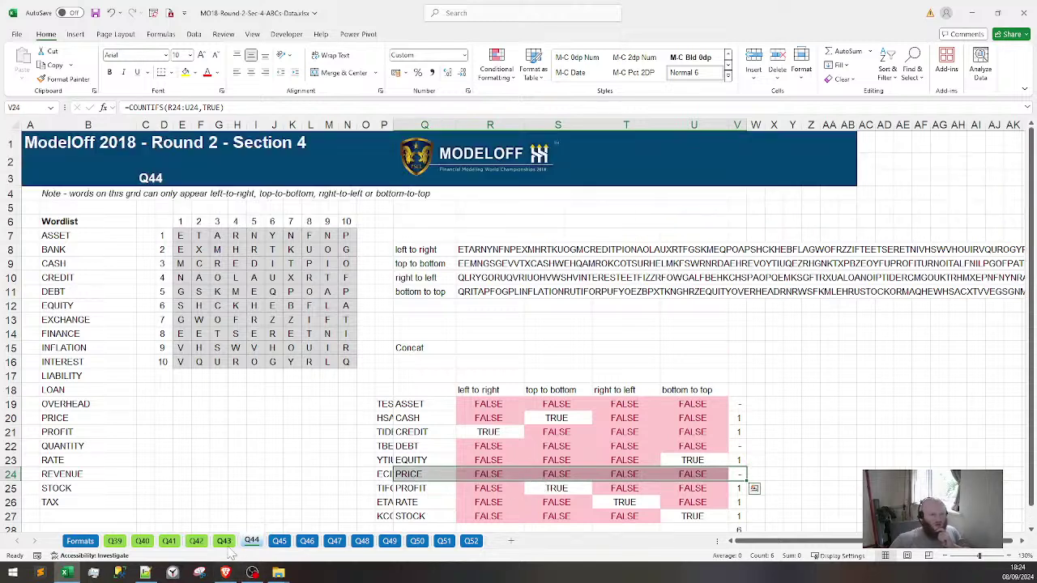
Compare the Q44 sheet with the earlier question sheets and examine the Q43 wordlist in B7:B15
click(228, 542)
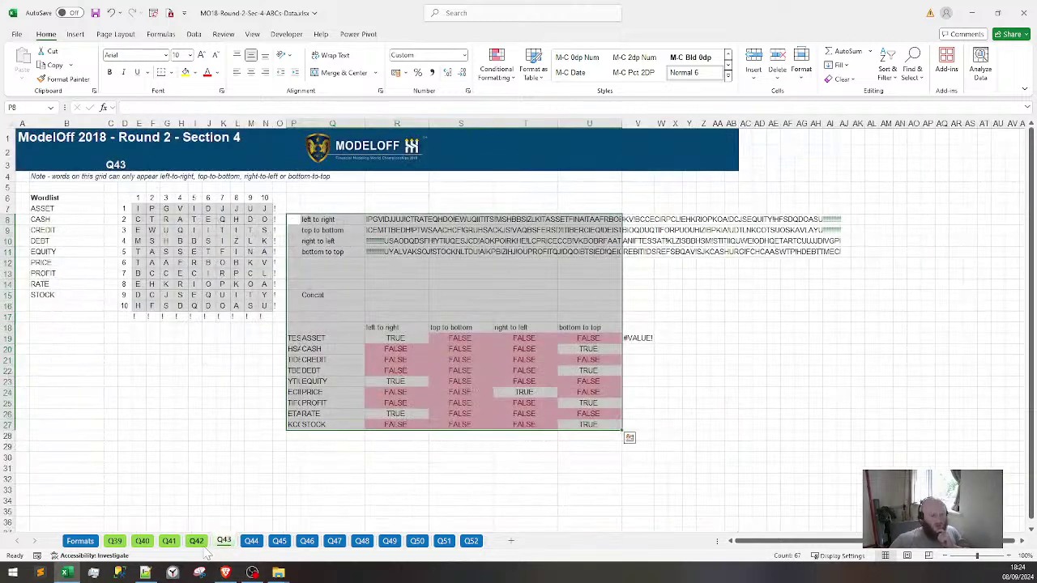
click(201, 546)
click(251, 541)
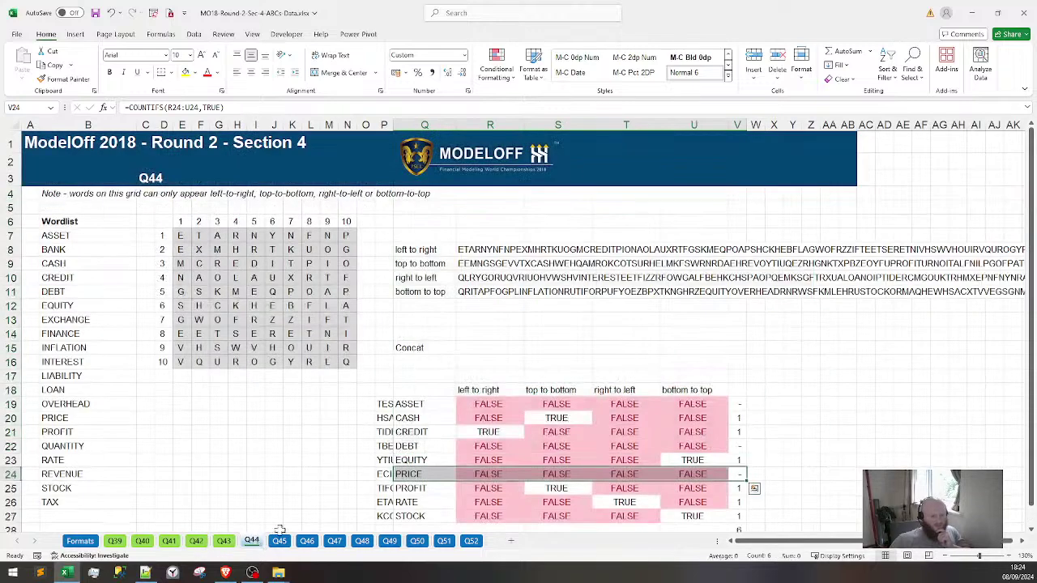
click(225, 541)
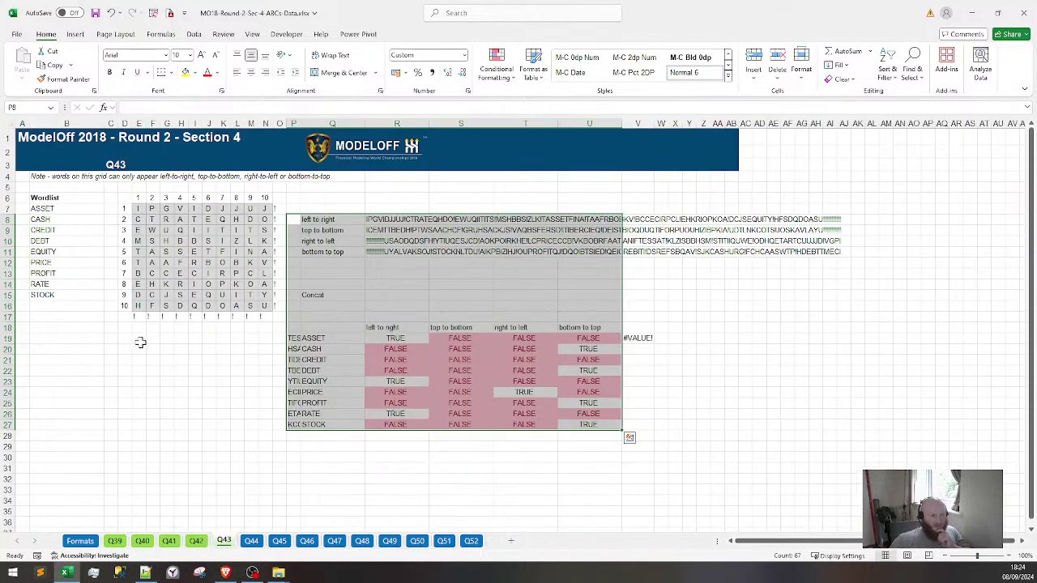
drag(78, 209, 72, 296)
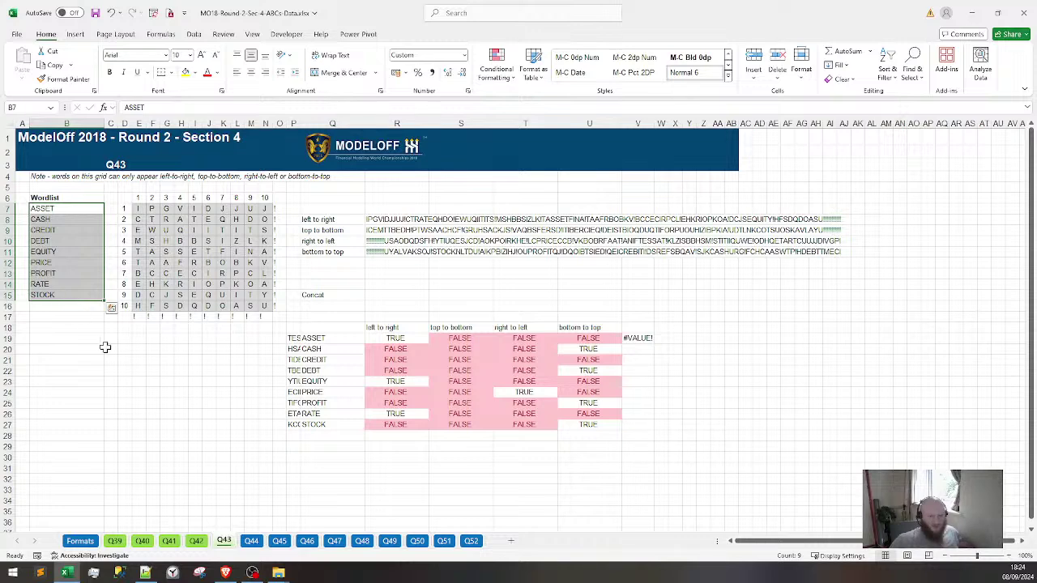
Copy the Q43 wordlist B7:B15 into the search table's word column starting at Q19
key(ctrl+c)
click(340, 338)
key(ctrl+v)
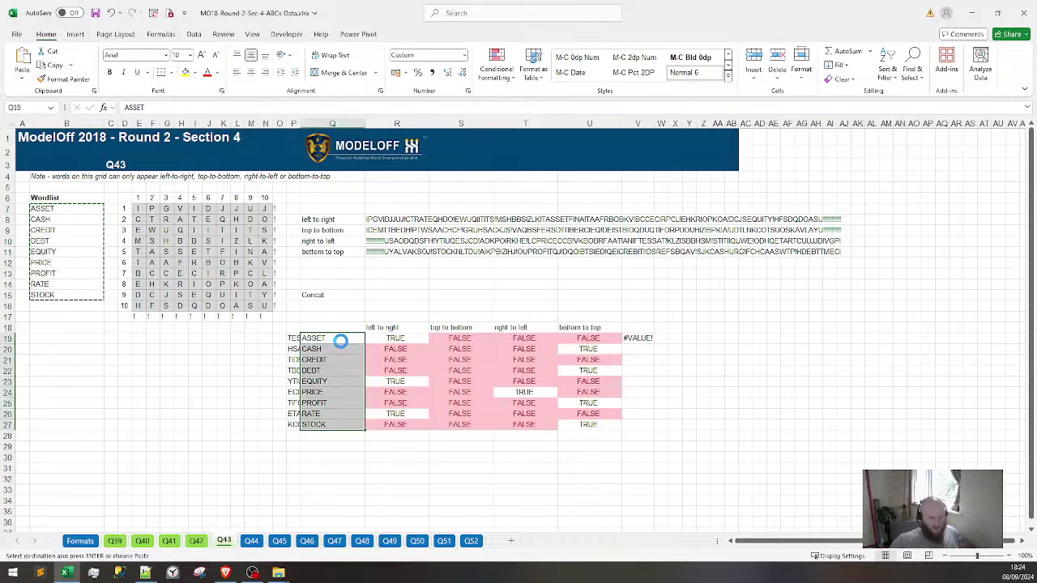
On the Q44 sheet, copy wordlist B7:B26 to Q19 and fill the four direction search formulas down to row 38
click(199, 542)
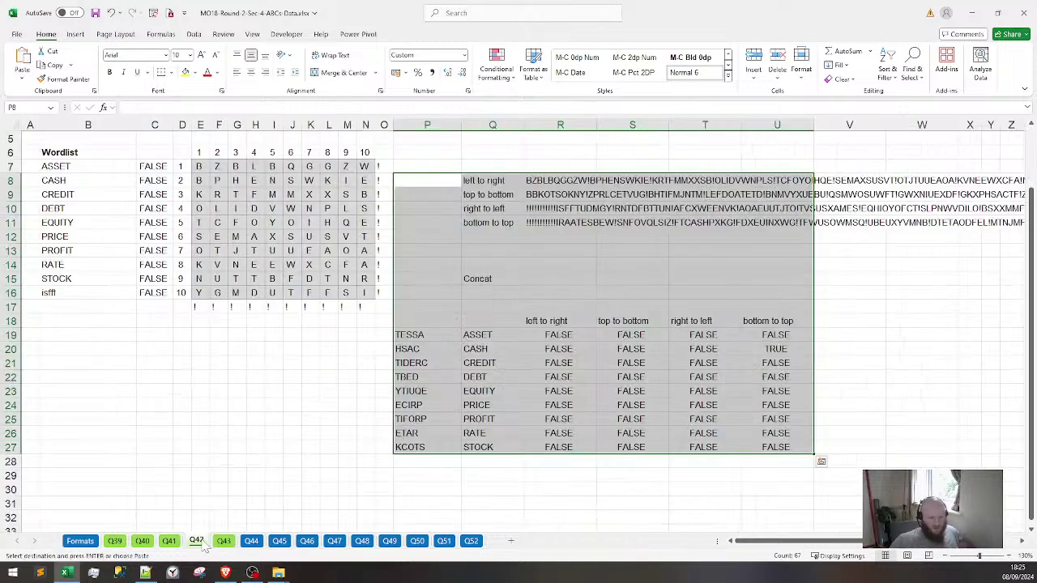
click(252, 542)
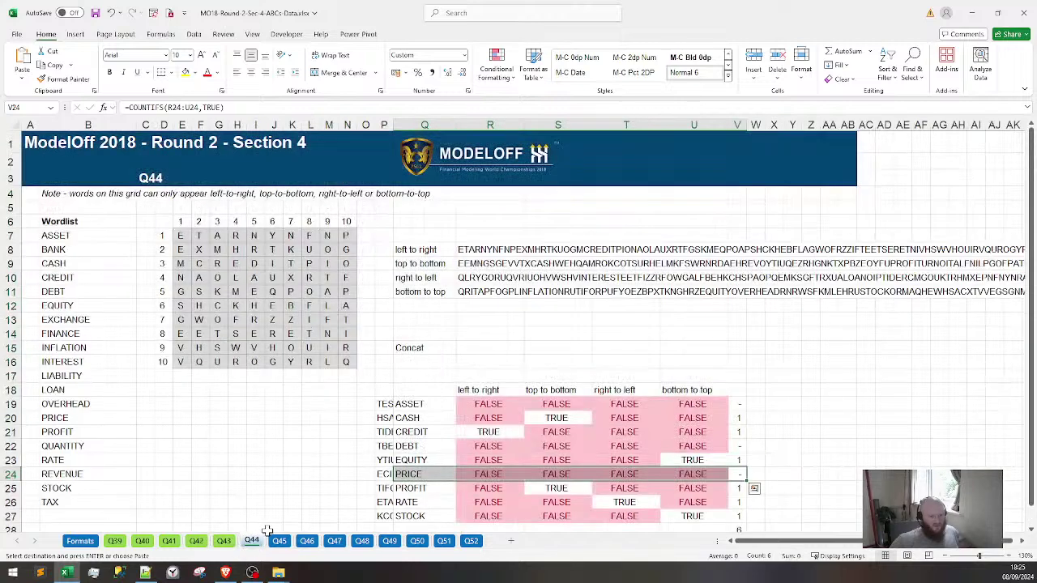
scroll(202, 405, down, 2)
drag(81, 155, 99, 418)
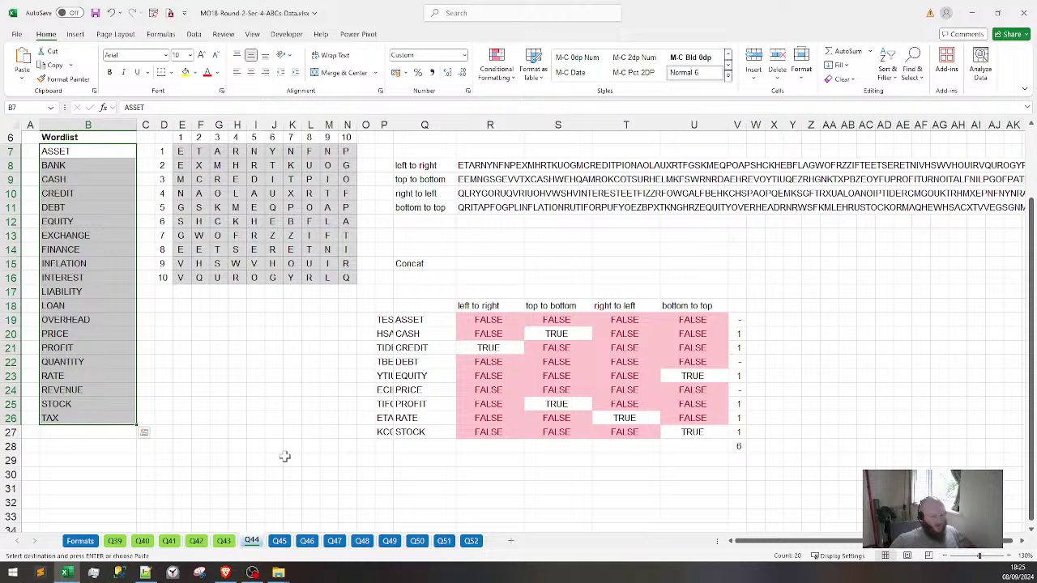
click(409, 319)
key(ctrl+v)
scroll(463, 357, down, 2)
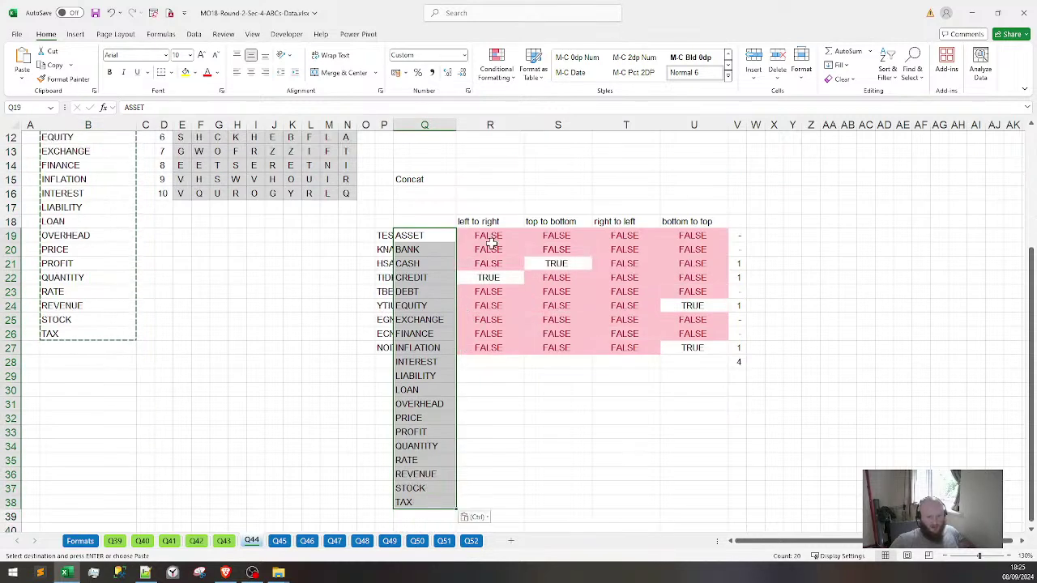
drag(491, 234, 687, 500)
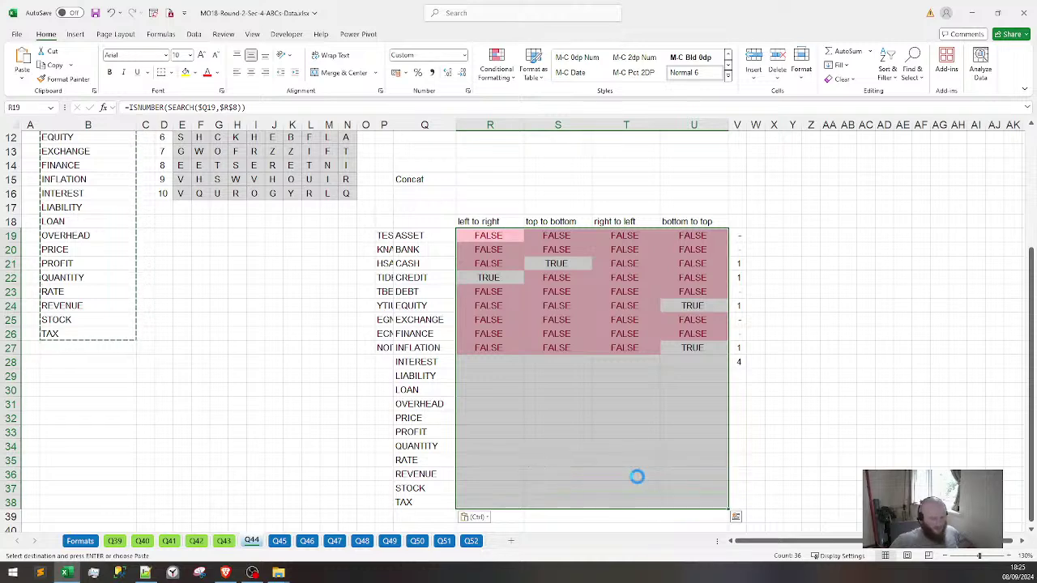
key(ctrl+d)
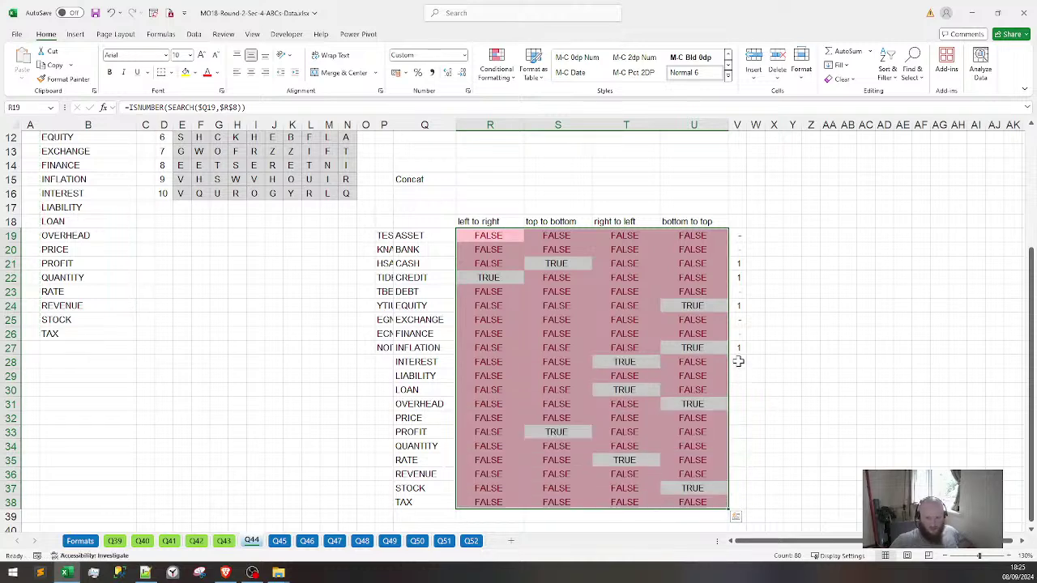
Clear the sum in V28 and fill the COUNTIFS formula from V27 down to V38
click(737, 362)
key(Delete)
key(Up)
key(shift+Down)
key(shift+Down)
key(shift+Down)
key(shift+Down)
key(shift+Down)
key(shift+Down)
key(shift+Down)
key(shift+Down)
key(shift+Down)
key(shift+Down)
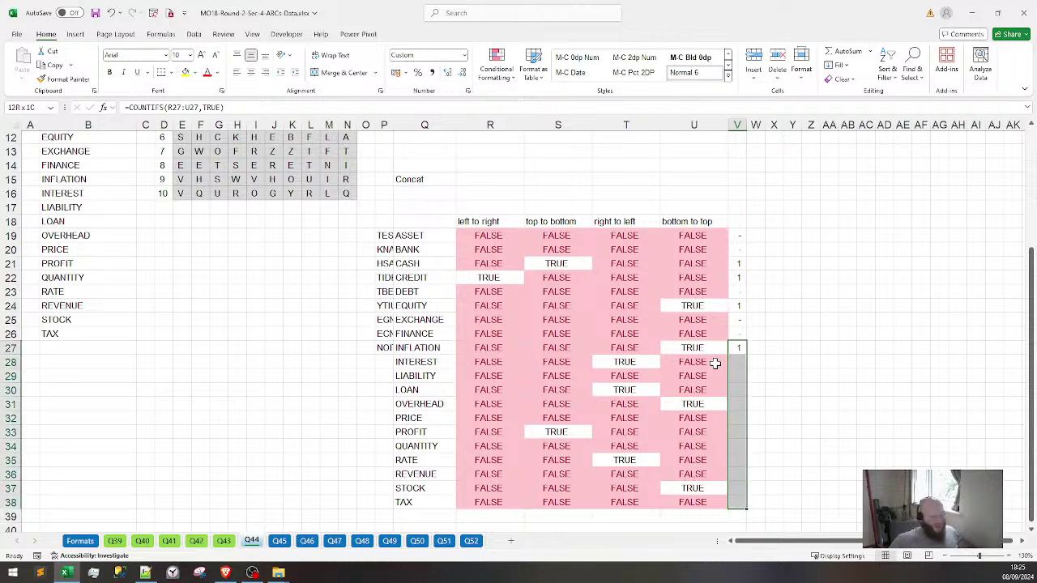
key(ctrl+d)
Add a sum of the word counts V19:V38 in V39
drag(738, 235, 755, 458)
click(737, 510)
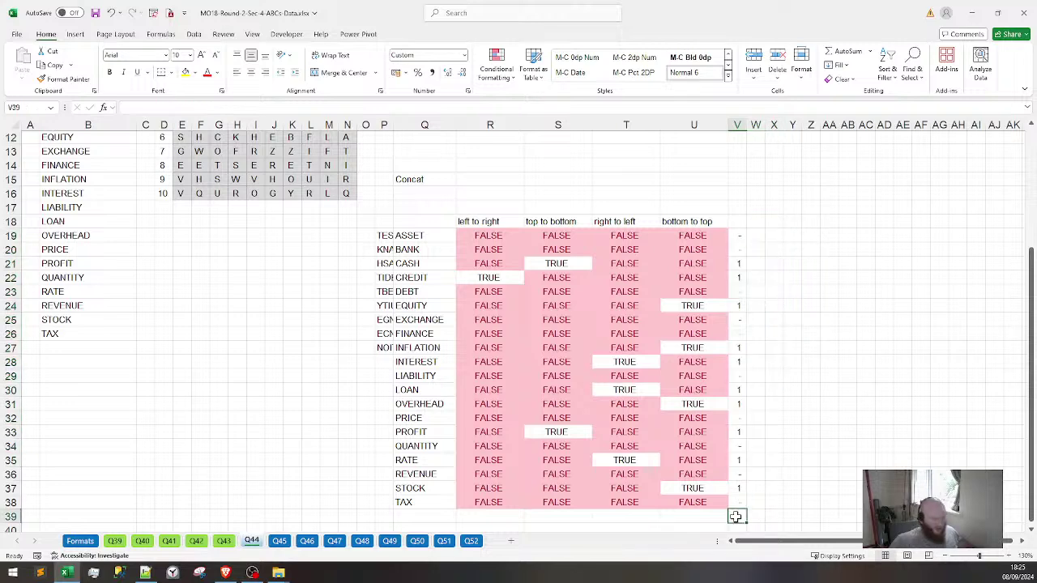
click(736, 516)
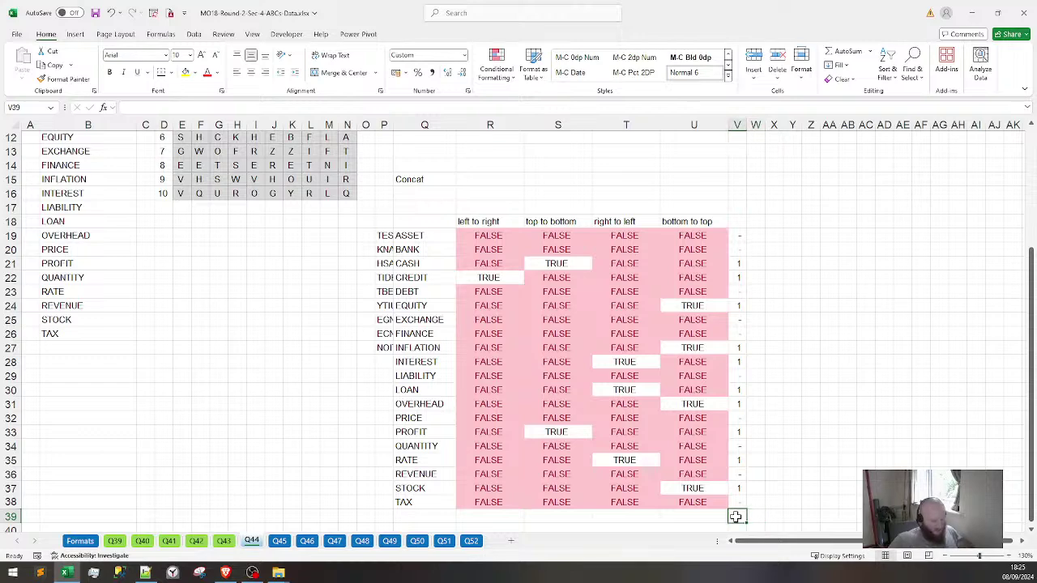
ctrl+scroll(735, 516, up, 1)
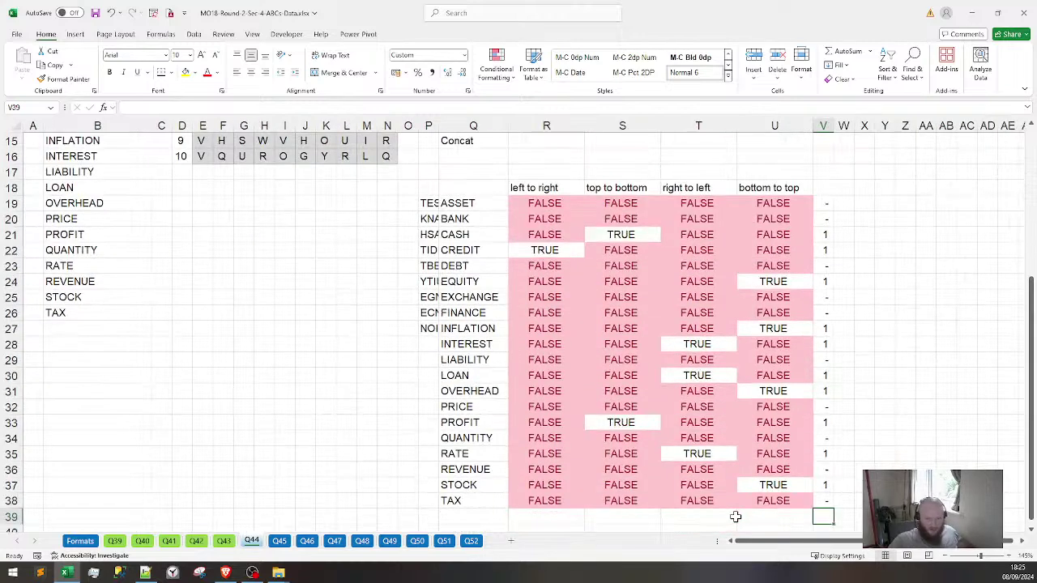
key(alt+equal)
key(Return)
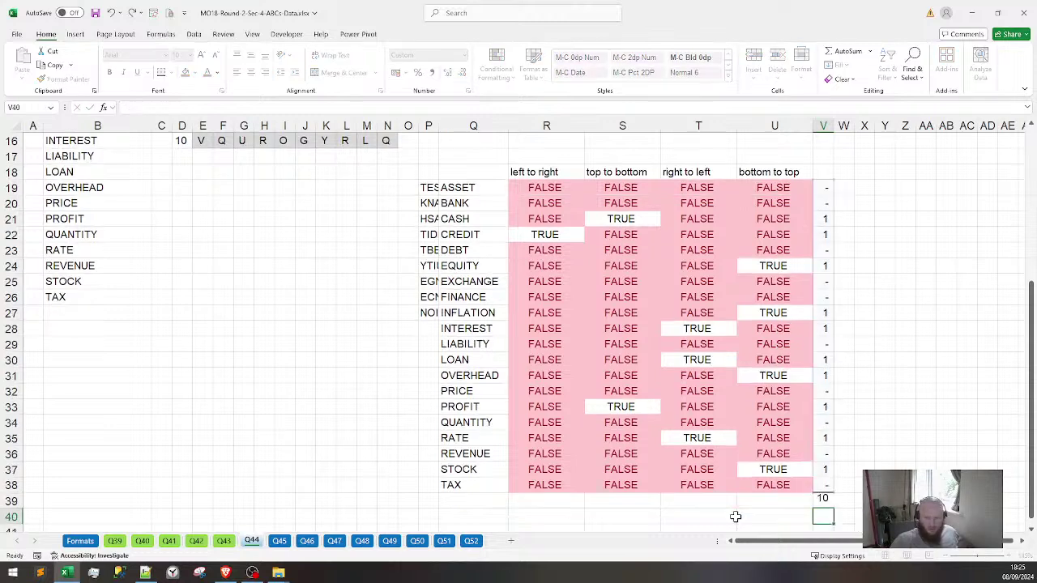
Check the Q44 word counts and their sum, then record "44. 10" in the Notepad++ answer list and return to Excel
scroll(621, 502, up, 4)
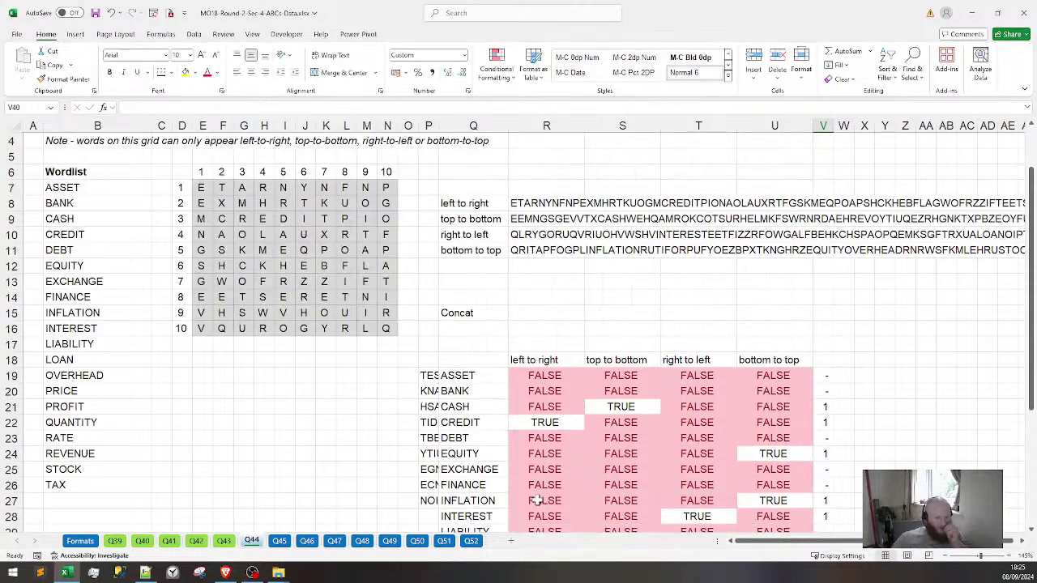
scroll(551, 478, down, 5)
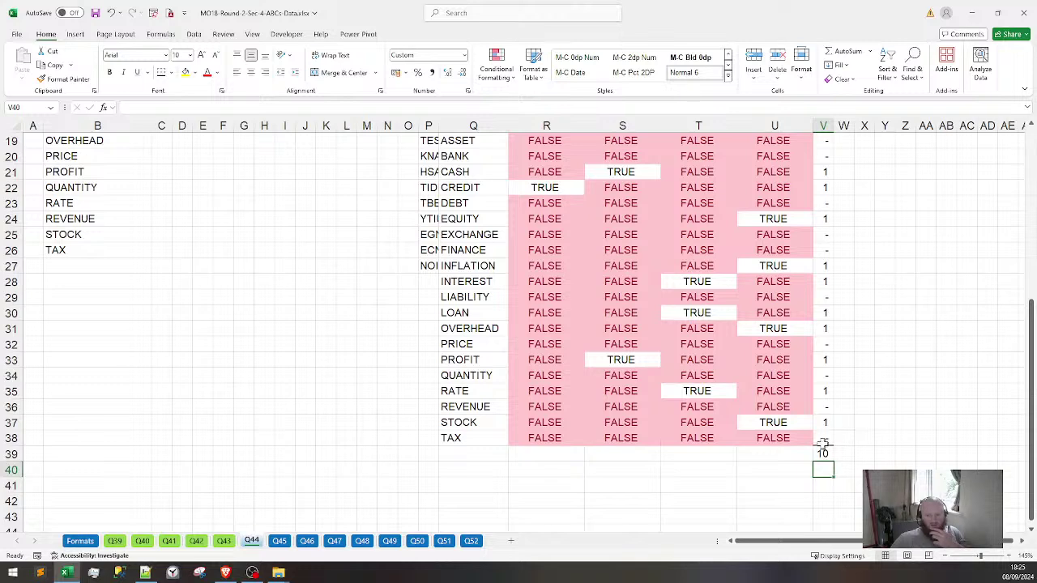
click(825, 454)
scroll(814, 426, up, 2)
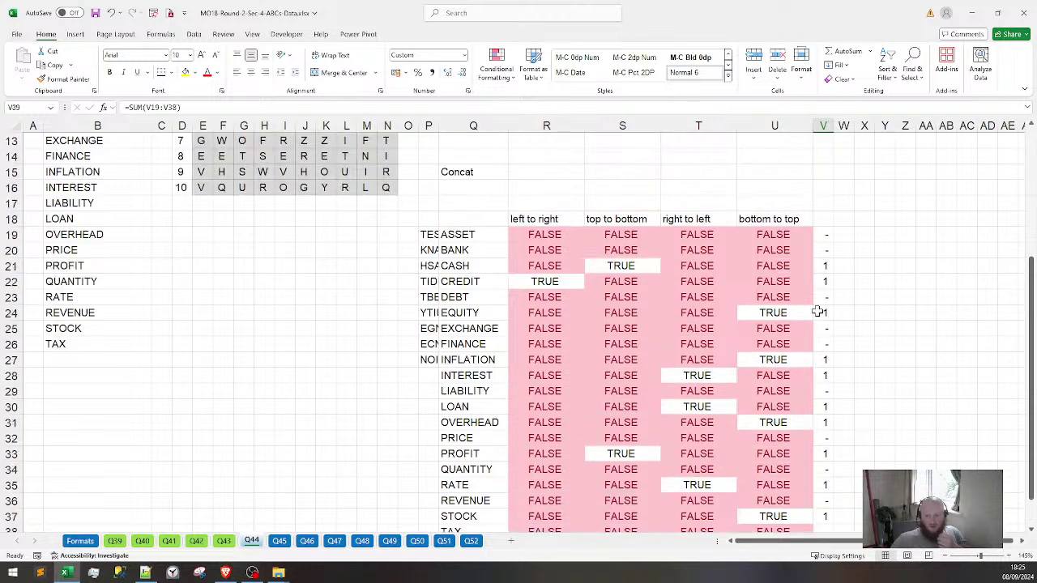
drag(830, 237, 818, 504)
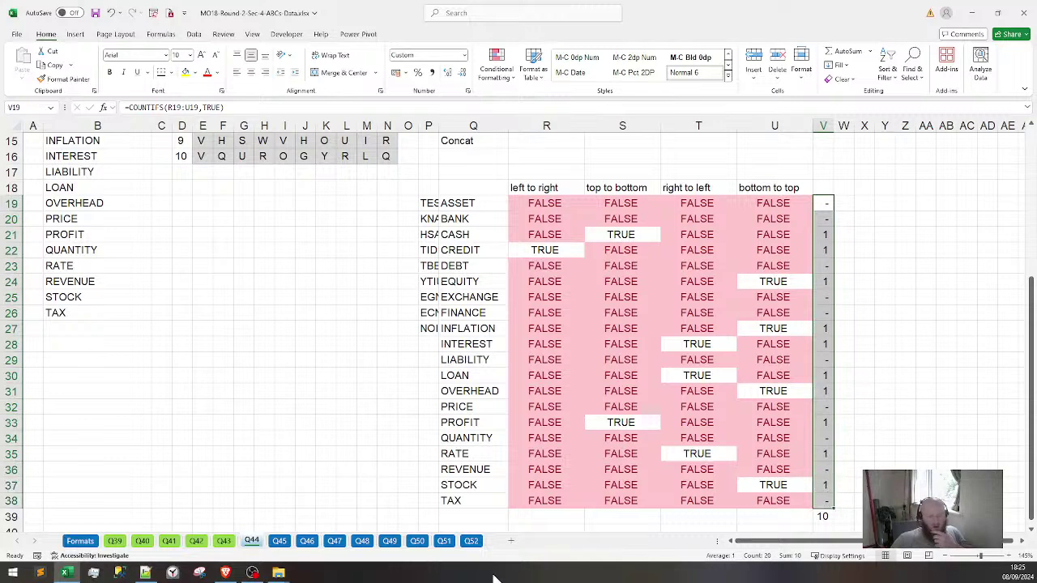
scroll(328, 387, up, 5)
scroll(336, 389, down, 5)
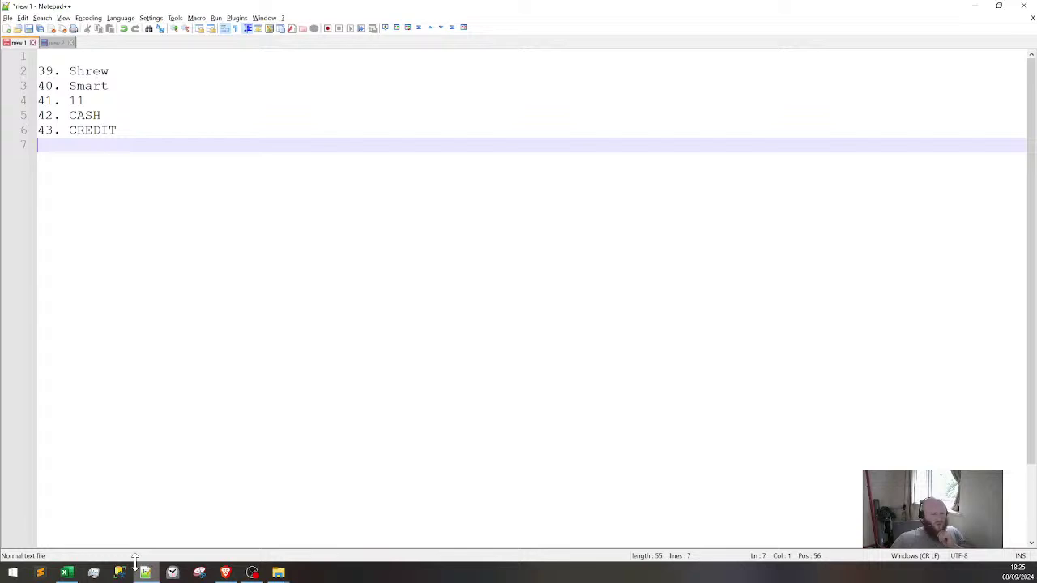
click(145, 573)
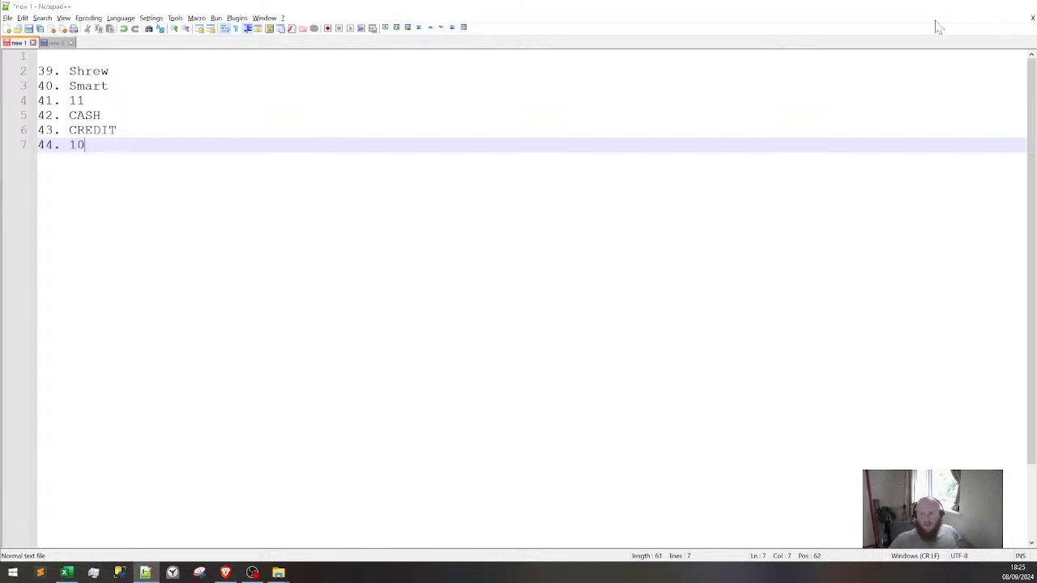
click(974, 6)
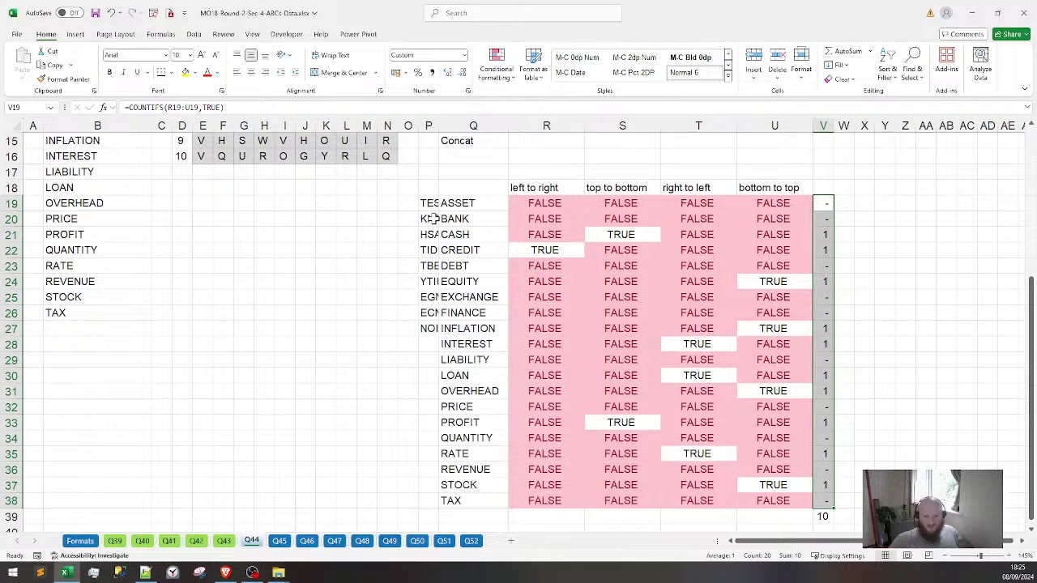
Clear the reversed-word formulas in P19:P27 of the Q44 sheet
mouse_move(433, 203)
mouse_down()
mouse_move(429, 328)
mouse_move(433, 204)
mouse_up()
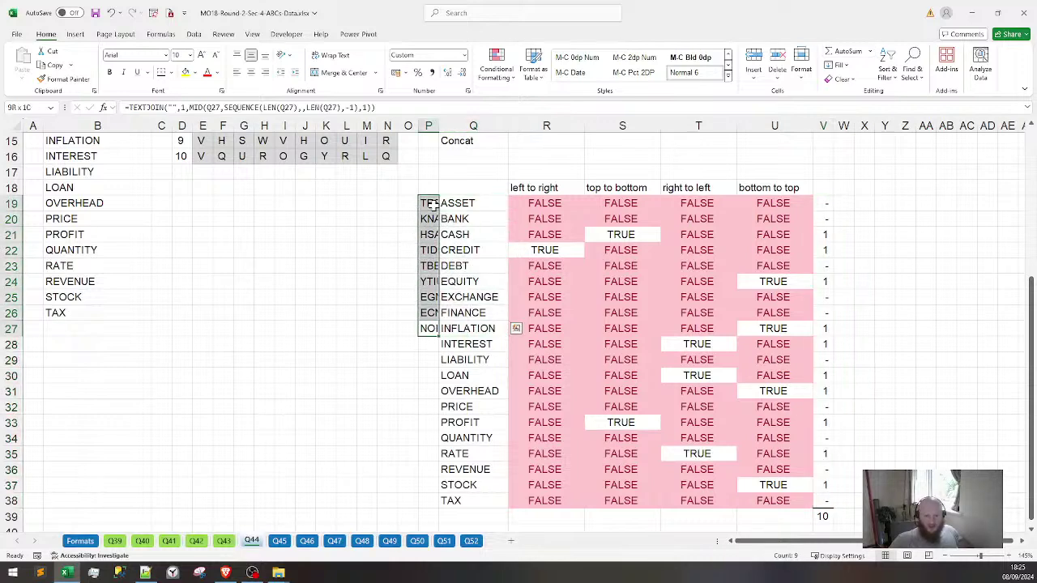
key(Delete)
scroll(461, 332, up, 2)
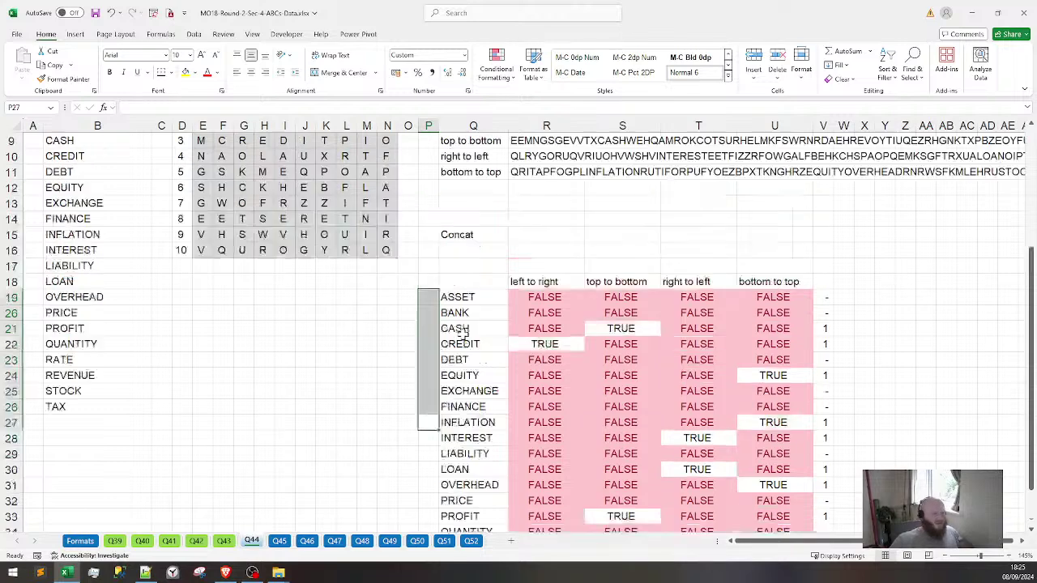
scroll(455, 324, up, 1)
scroll(371, 293, up, 2)
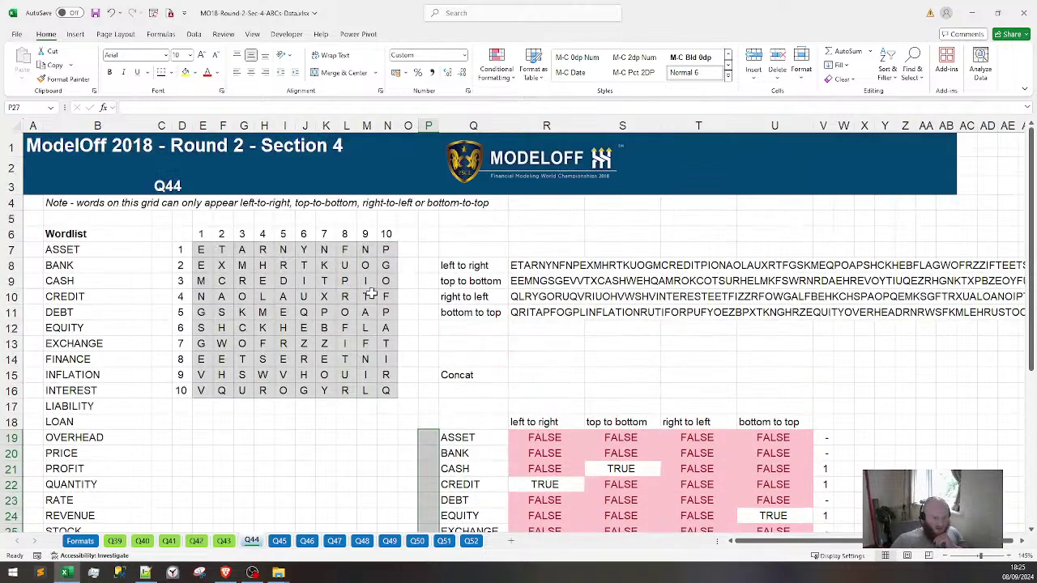
Check the CONCAT range in R8 and enter the separator "!" in every cell of O7:O16 beside the letter grid
click(530, 266)
click(219, 108)
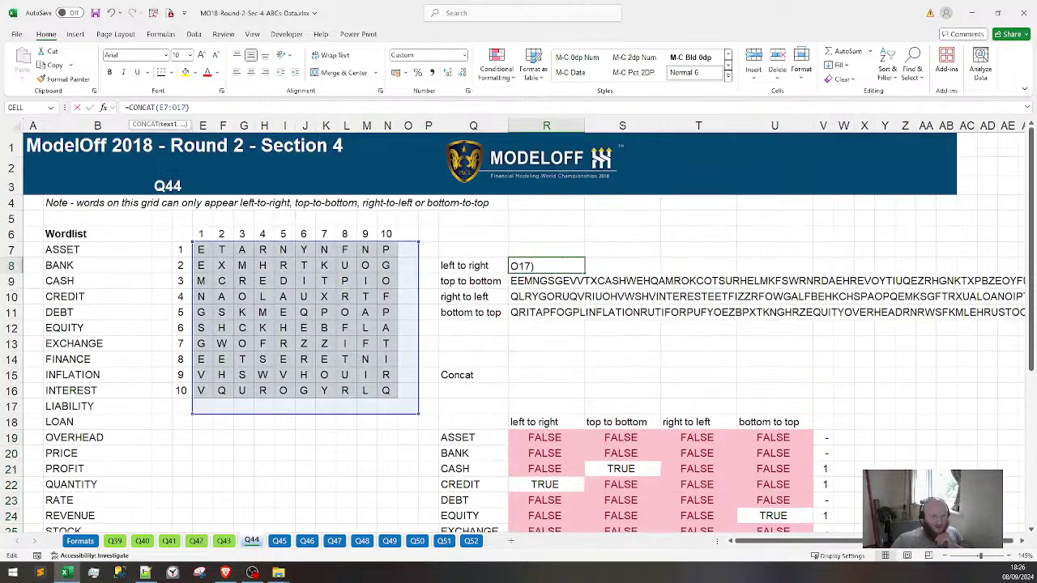
drag(407, 249, 417, 397)
text(!)
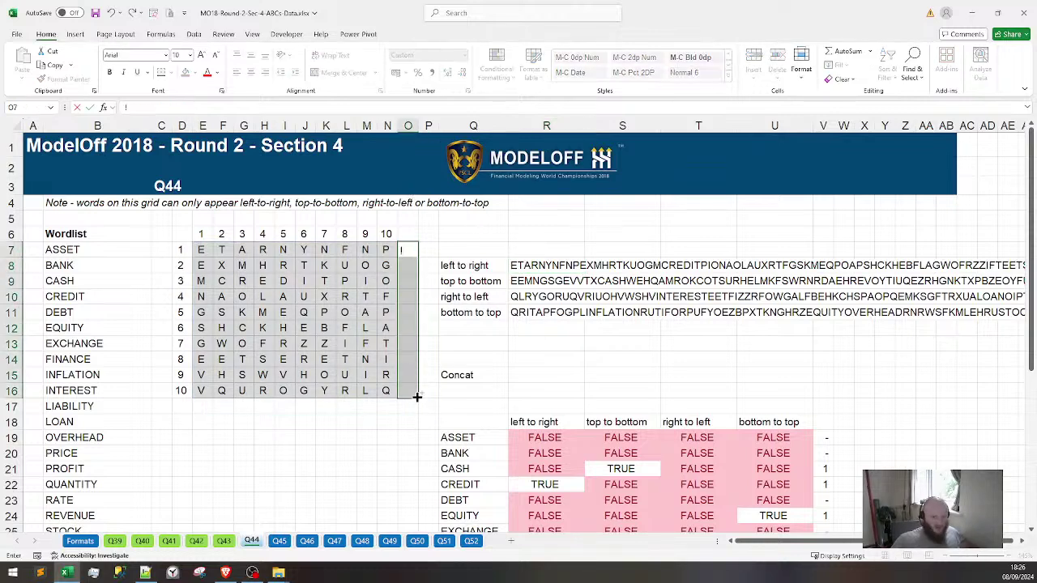
key(ctrl+Return)
Copy the "!" separator from O16 into E17:N17 below the letter grid
key(Down)
key(Down)
key(Down)
key(Down)
key(Down)
key(Down)
key(Down)
key(Down)
key(Down)
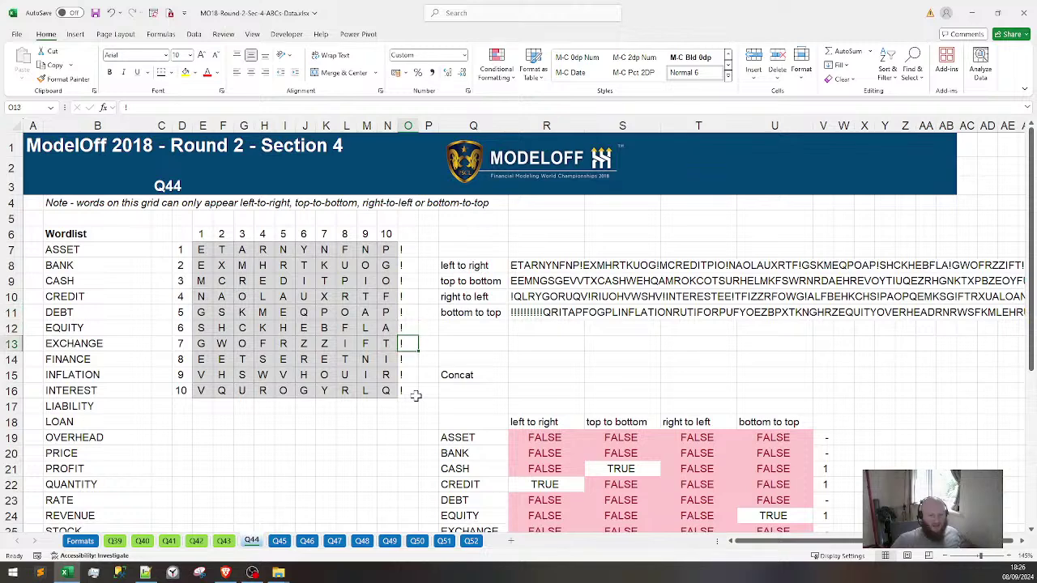
key(Left)
key(Down)
key(Left)
key(Left)
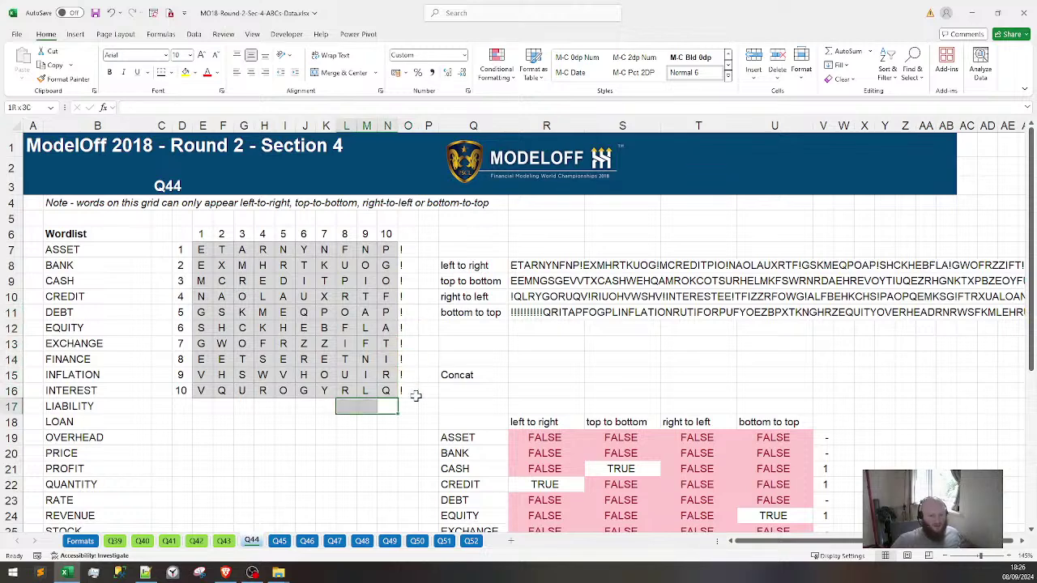
key(Left)
click(416, 395)
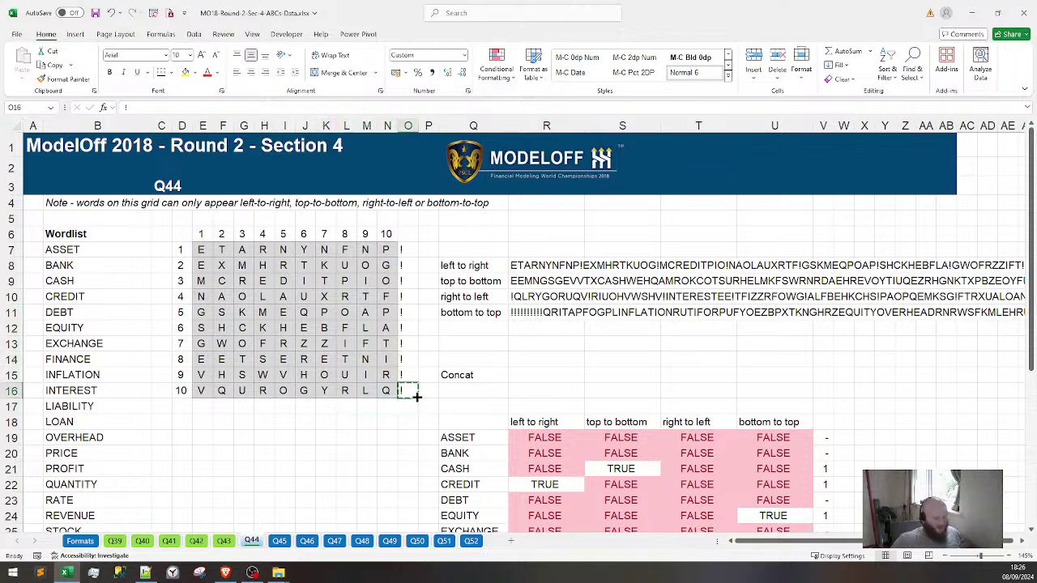
key(ctrl+c)
key(Left)
key(Down)
key(shift+Left)
key(shift+Left)
key(shift+Left)
key(shift+Left)
key(shift+Left)
key(shift+Left)
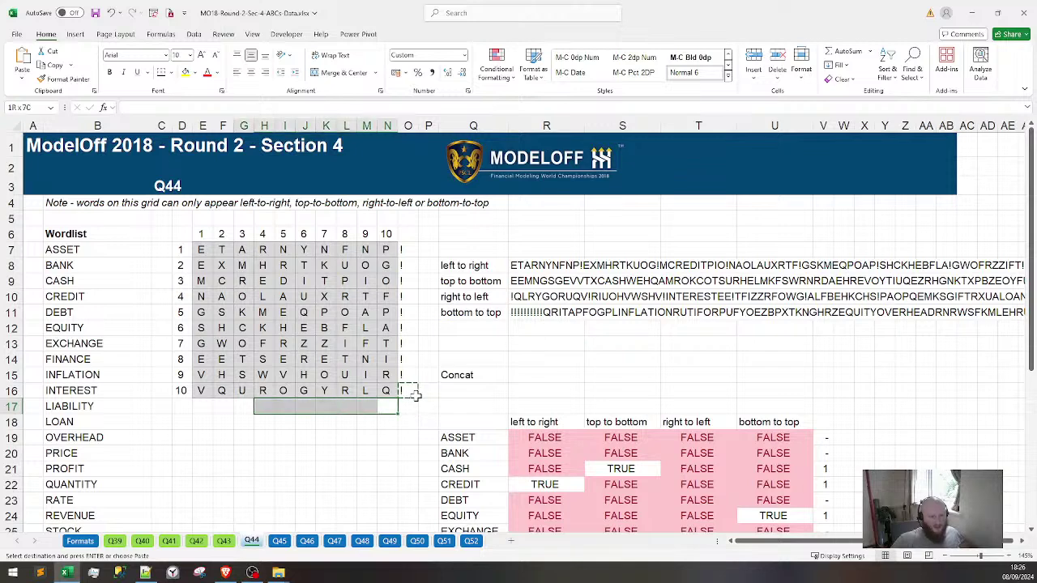
key(shift+Left)
key(shift+Left)
key(shift+Left)
key(ctrl+v)
scroll(559, 381, down, 7)
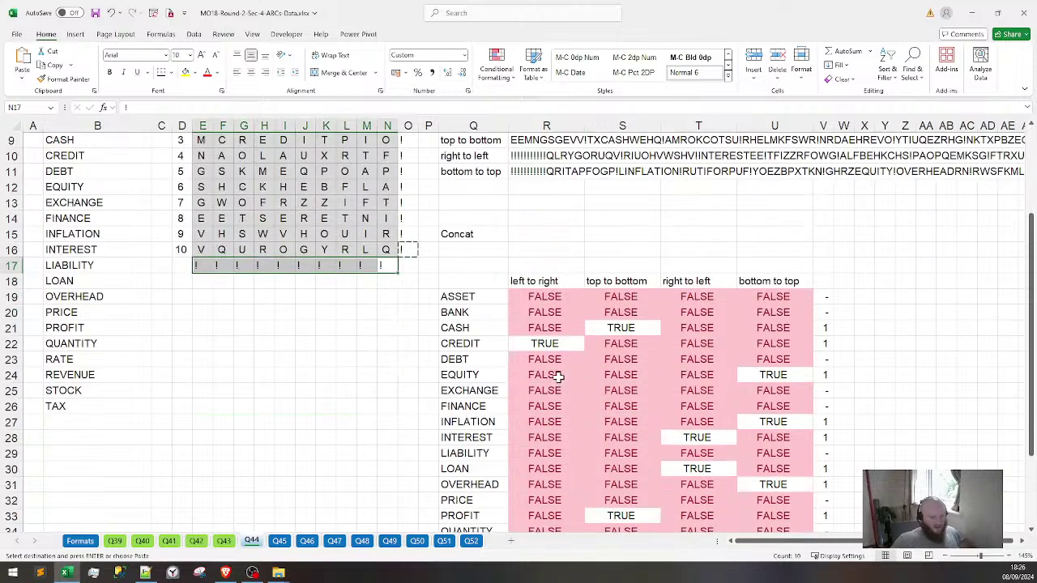
Colour the Q44 sheet tab light green, matching the completed question sheets
click(225, 542)
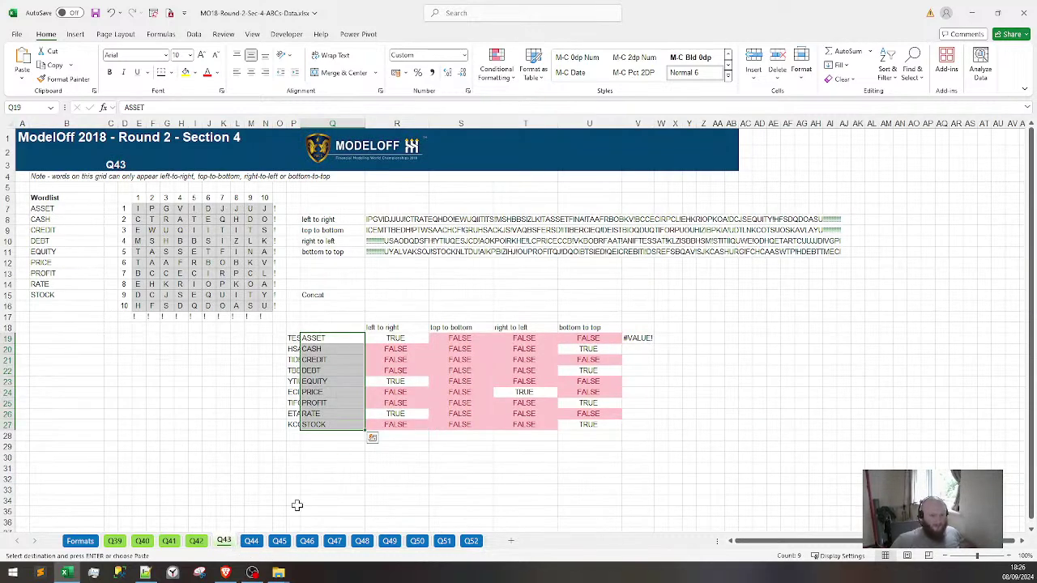
click(251, 541)
right_click(256, 538)
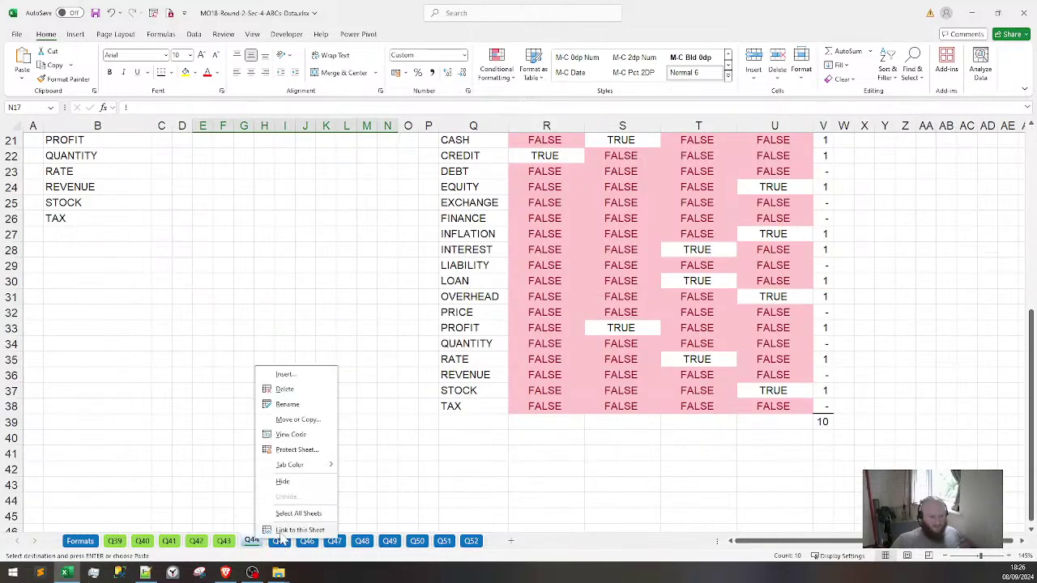
mouse_move(316, 465)
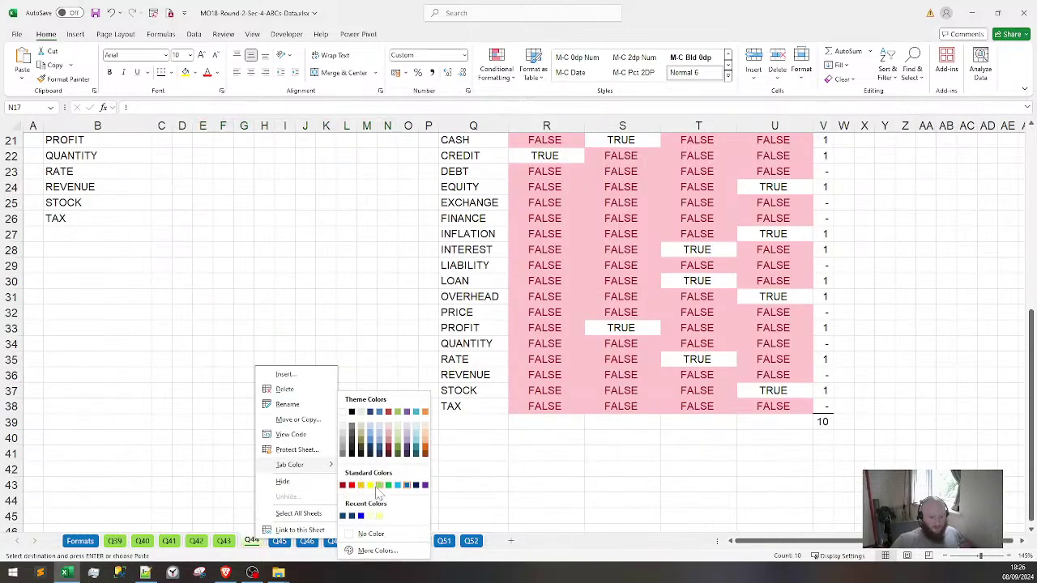
click(378, 485)
Look through the Q45, Q46, Q47 and Q48 sheets to compare their wordlists and letter grids
click(284, 541)
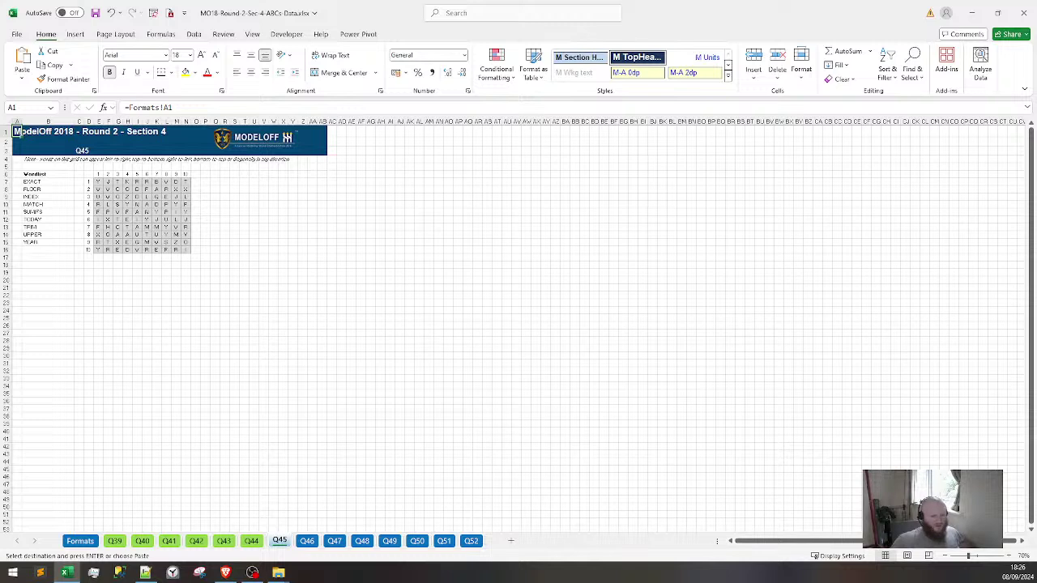
click(307, 543)
click(334, 542)
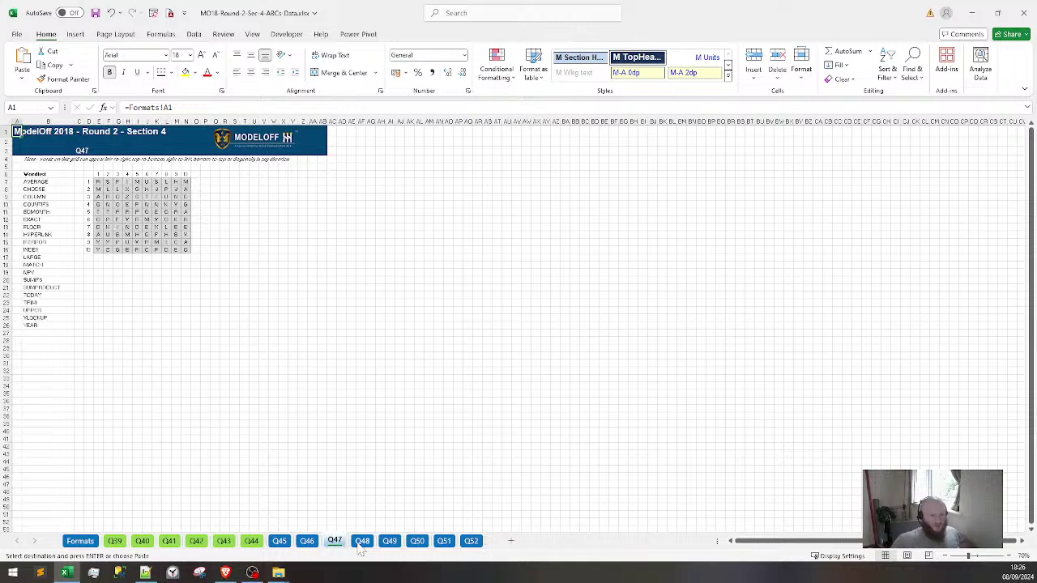
click(362, 542)
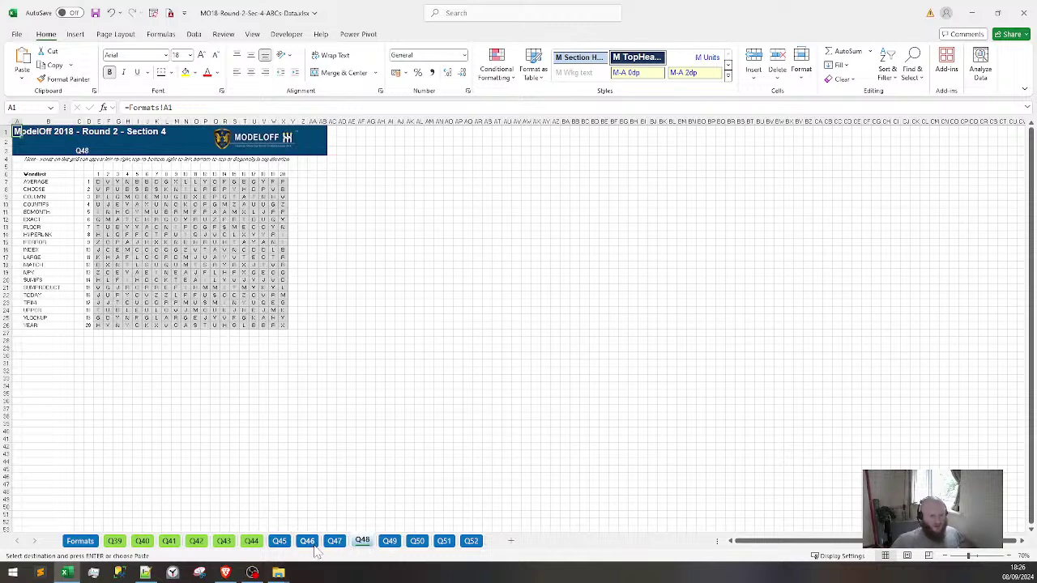
Copy the search working block P8:V39 from the Q44 sheet to the same place on the Q45 sheet, starting at P8
click(279, 541)
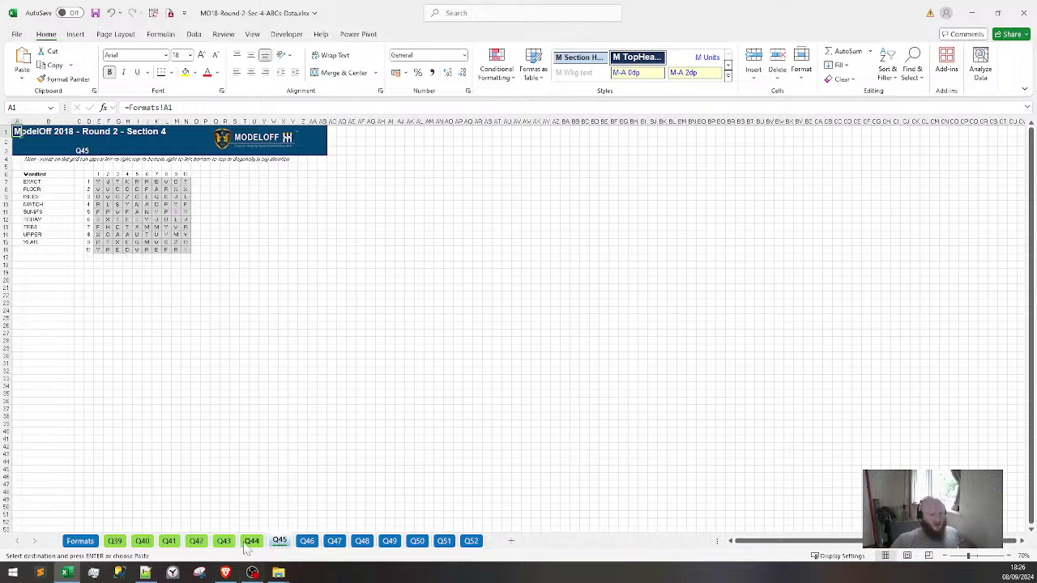
click(251, 541)
scroll(448, 220, up, 7)
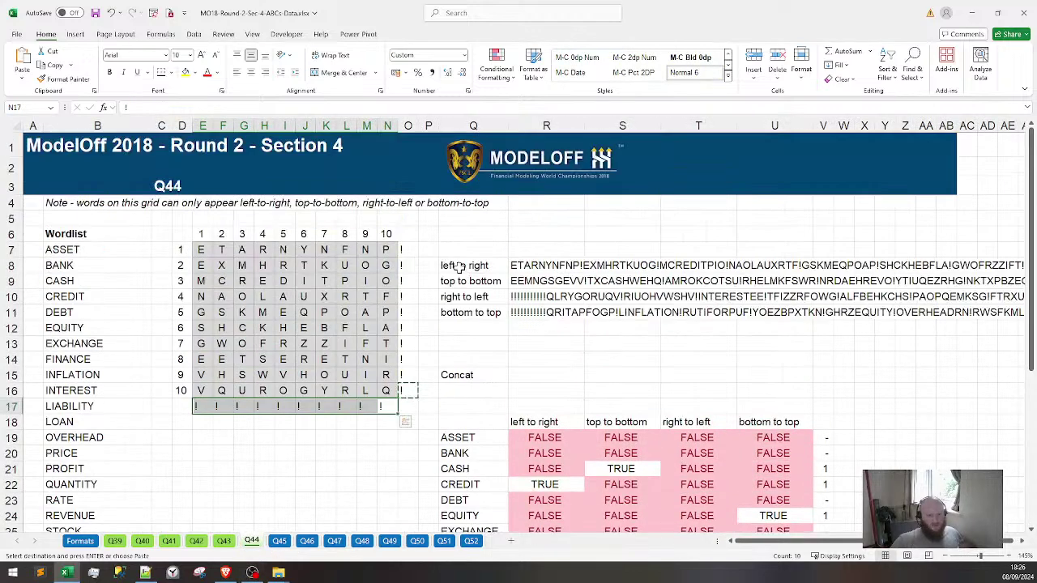
drag(435, 268, 822, 498)
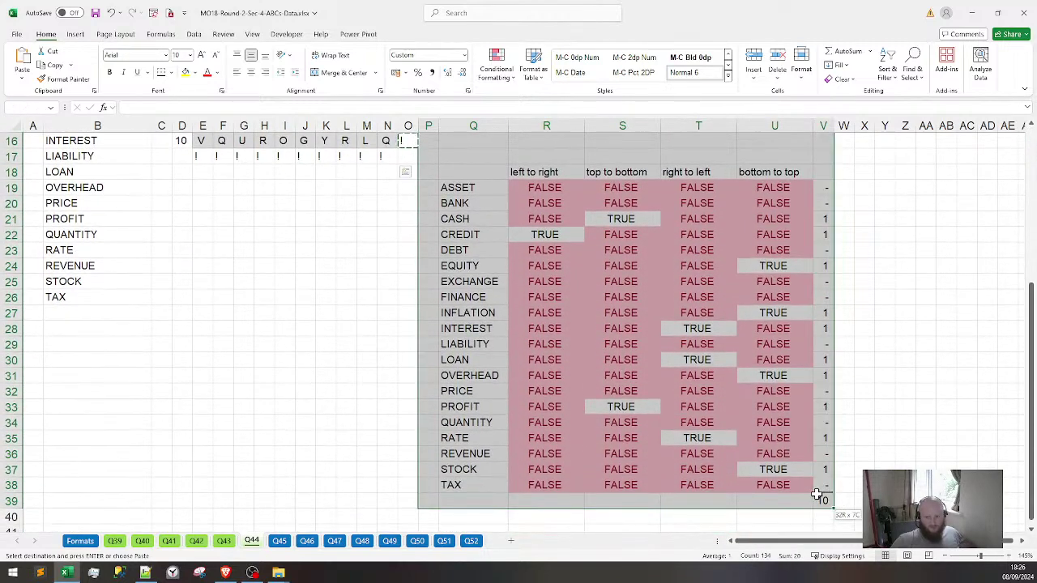
scroll(788, 467, up, 5)
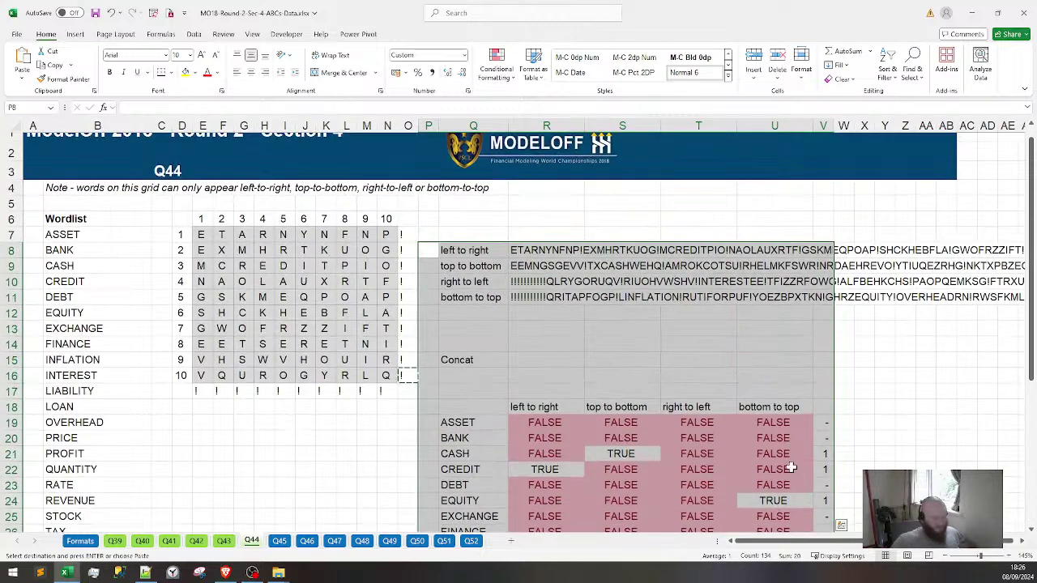
key(ctrl+c)
scroll(788, 466, down, 4)
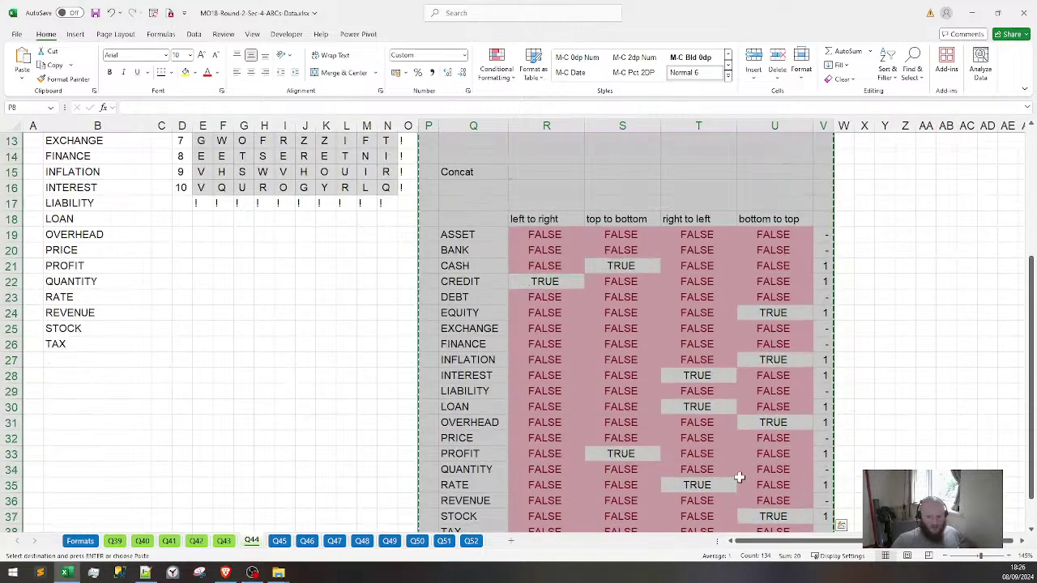
click(280, 541)
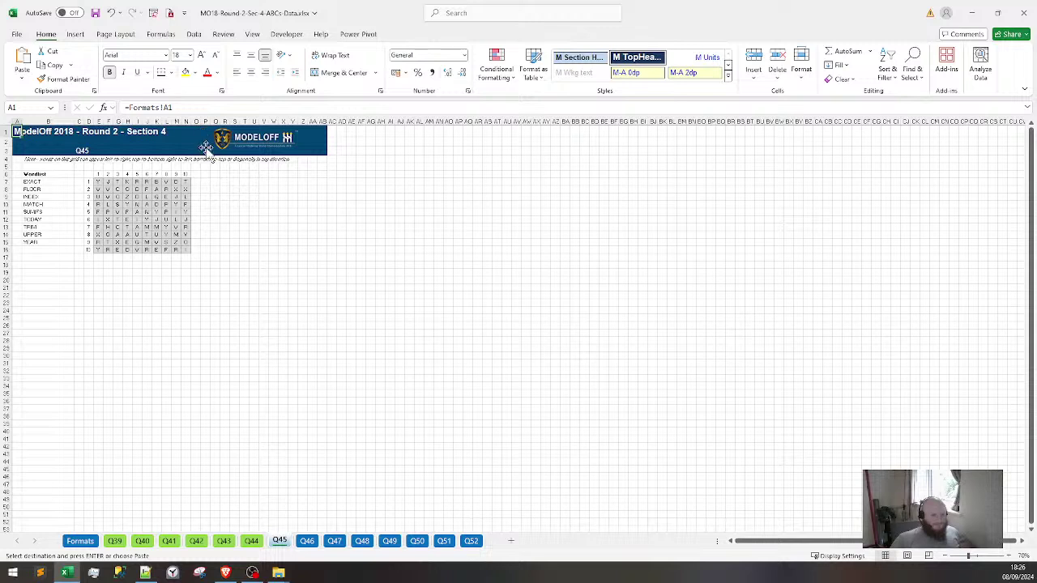
click(206, 181)
key(ctrl+v)
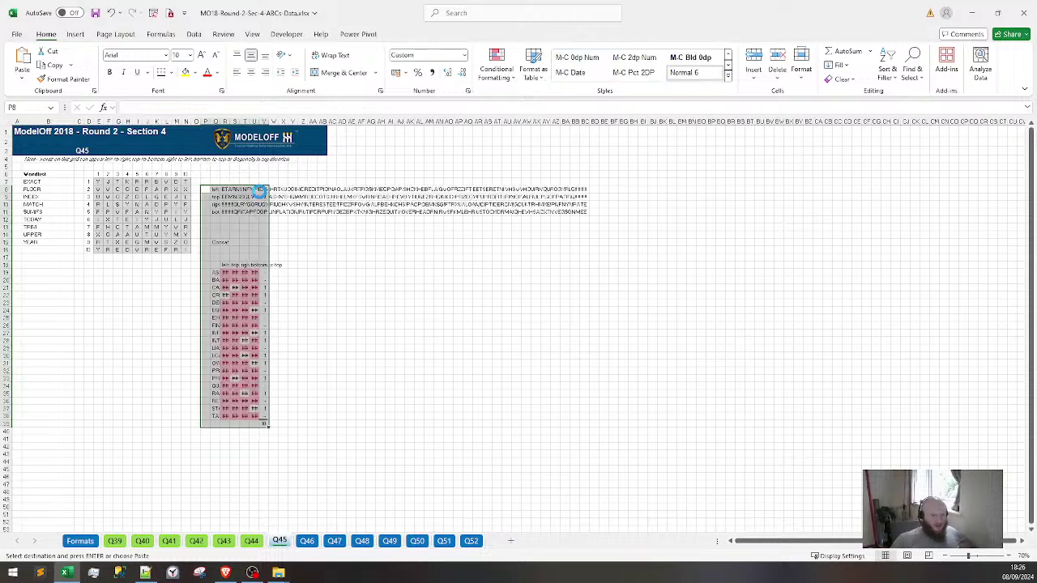
Autofit the widths of columns Q to V on the Q45 sheet
drag(215, 120, 266, 120)
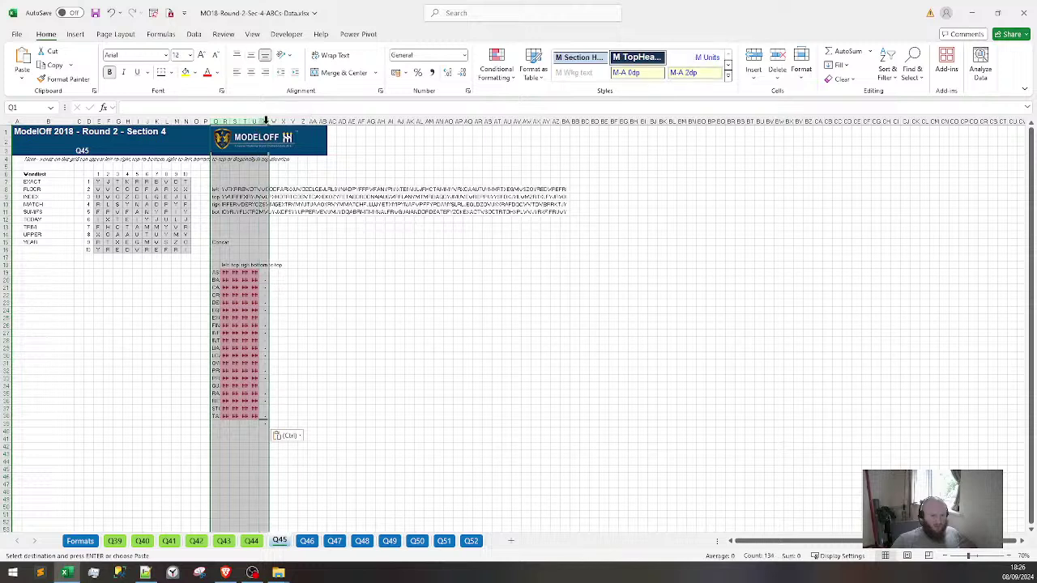
double_click(268, 123)
click(562, 409)
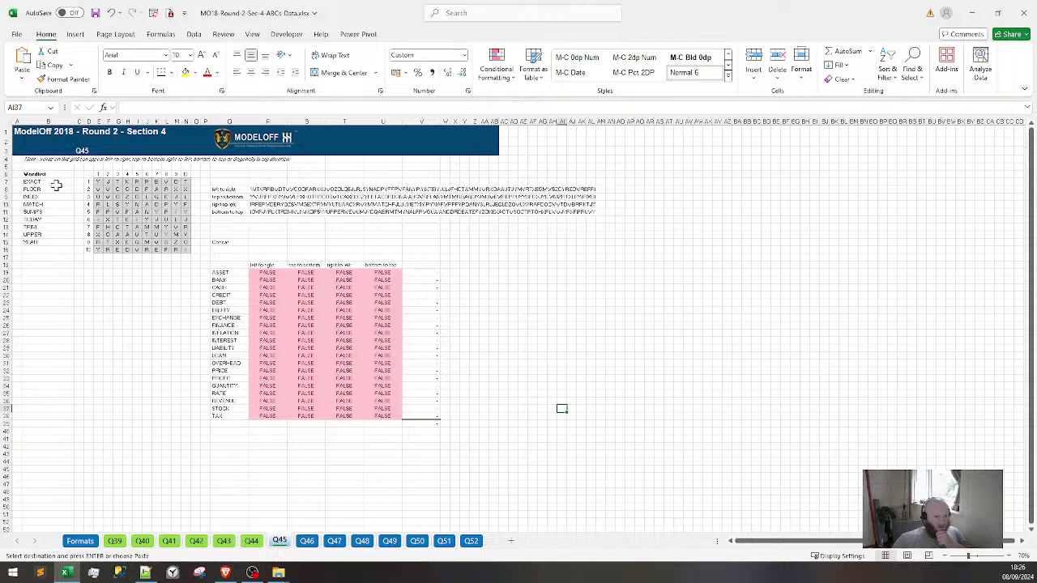
Copy the Q45 wordlist B7:B15 over the old words in the results table, starting at Q19
drag(56, 185, 48, 243)
key(ctrl+c)
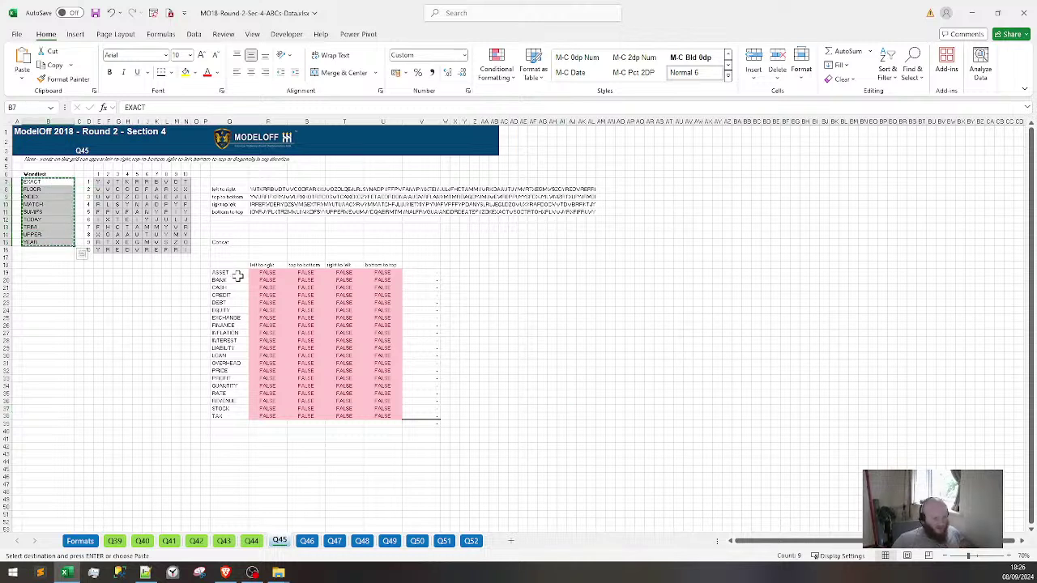
click(234, 273)
key(ctrl+v)
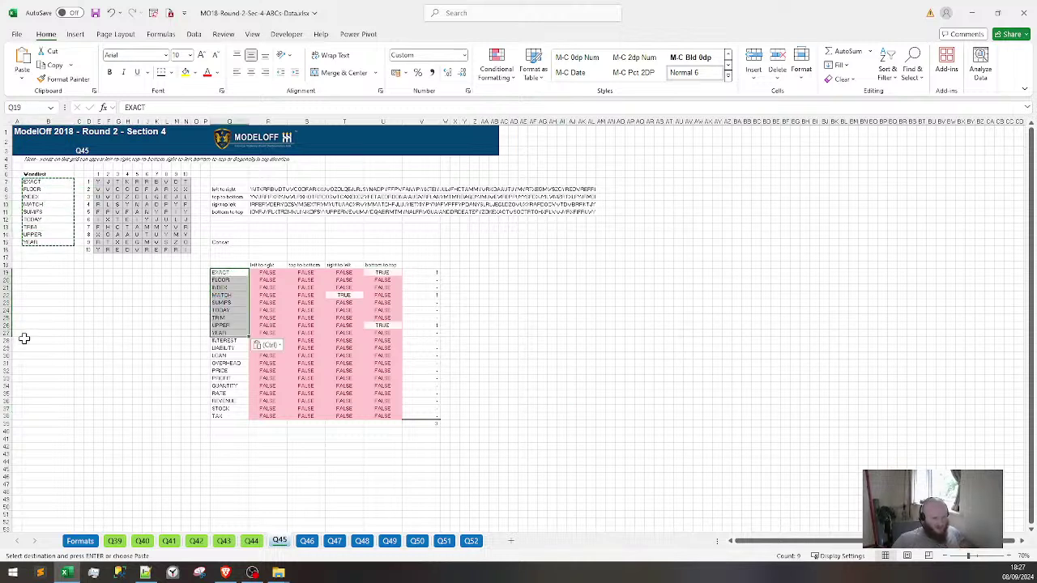
Delete rows 28 to 47 to remove the leftover Q44 words and total below the Q45 results table
drag(5, 341, 81, 470)
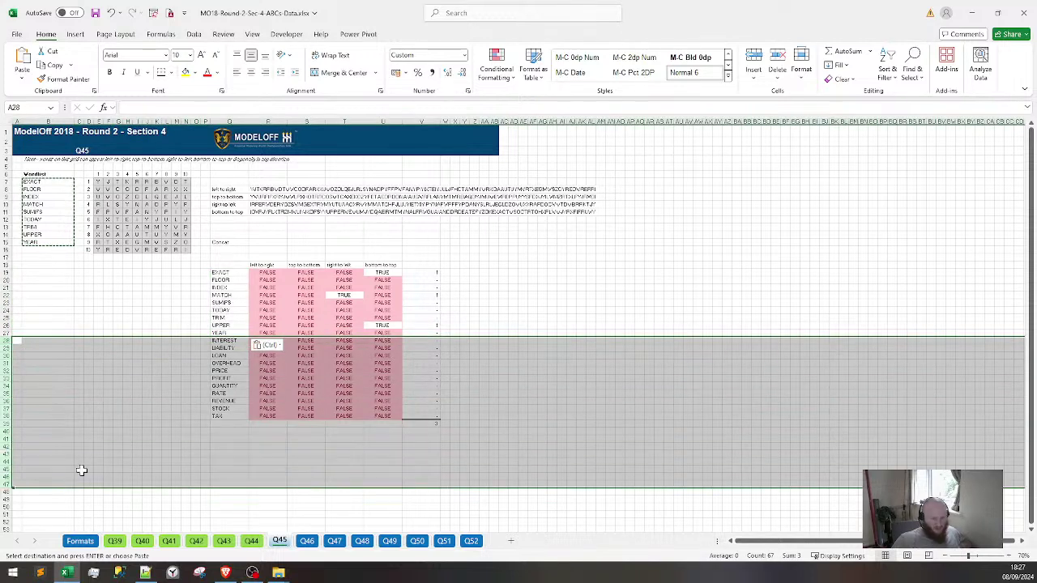
key(Escape)
key(Delete)
click(414, 439)
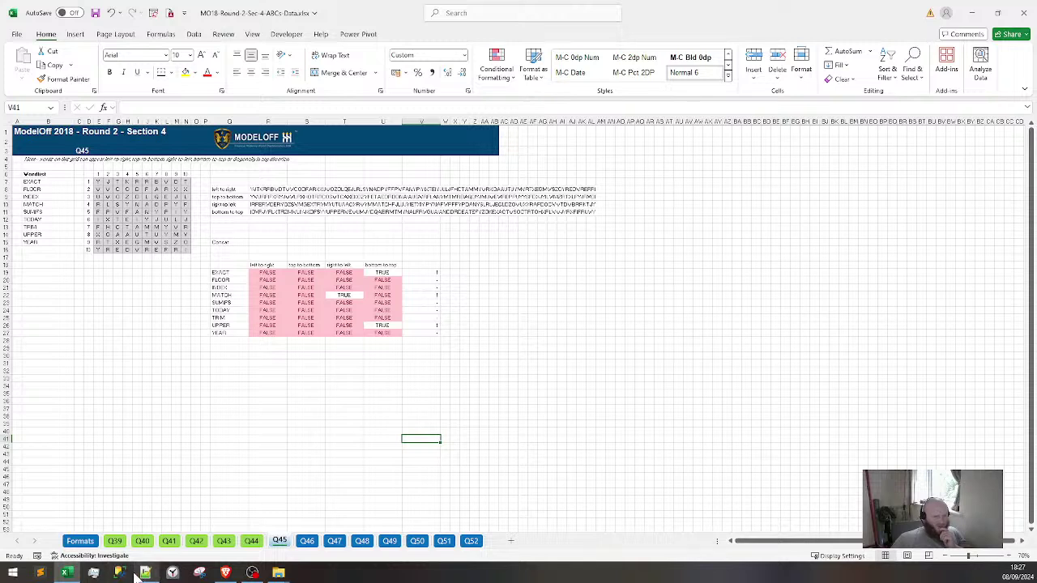
Read Question 45 in the browser's case study PDF and compare the word-direction notes on the Q44 and Q45 sheets in Excel
click(226, 572)
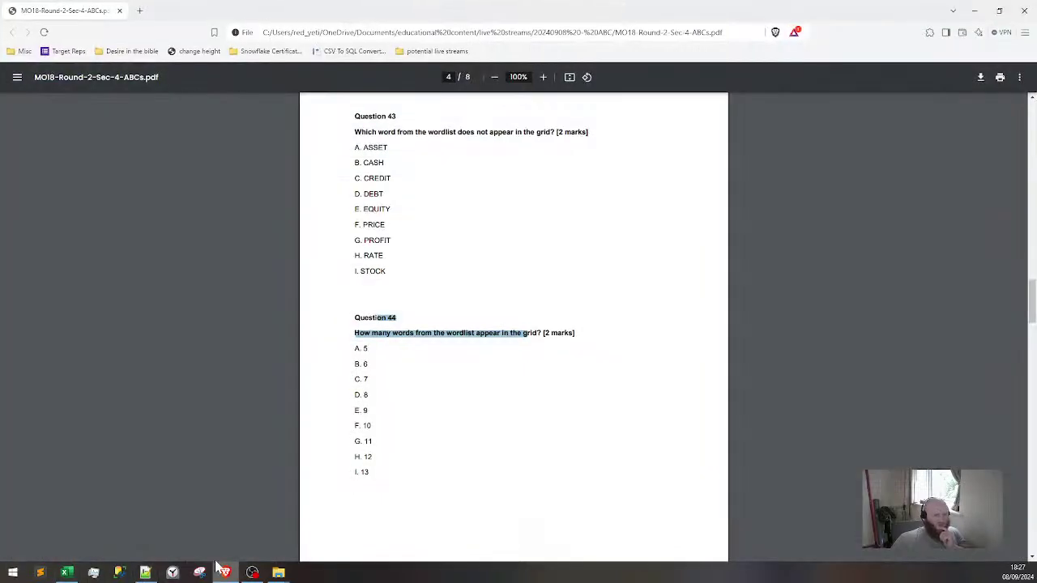
scroll(503, 486, down, 5)
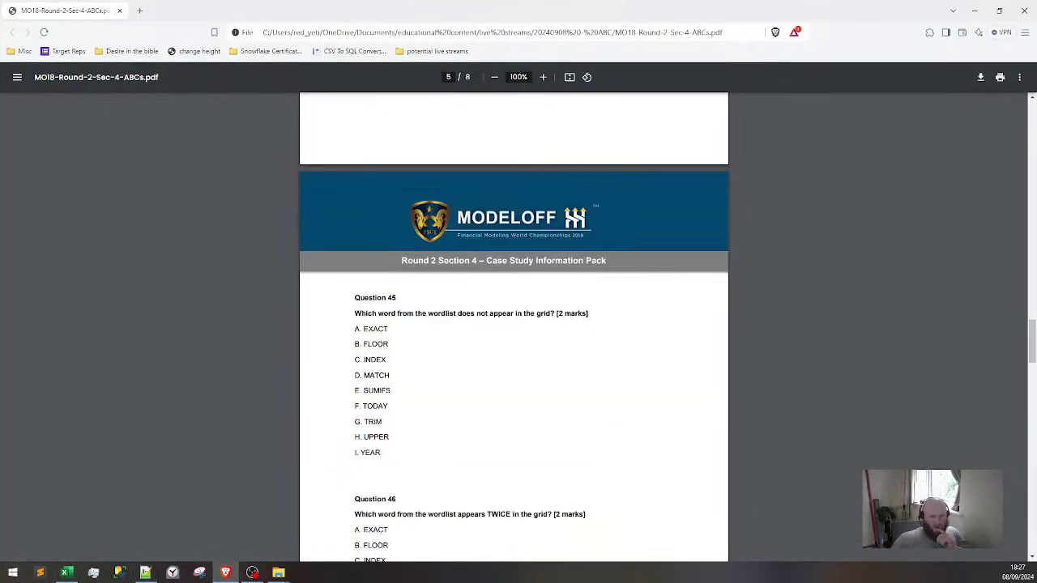
drag(355, 314, 576, 313)
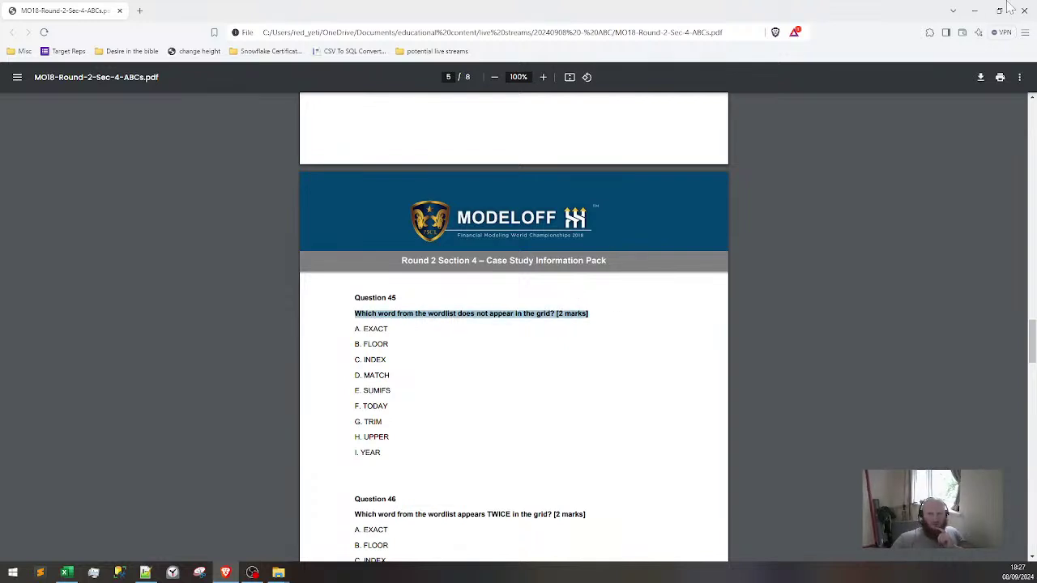
key(alt+Tab)
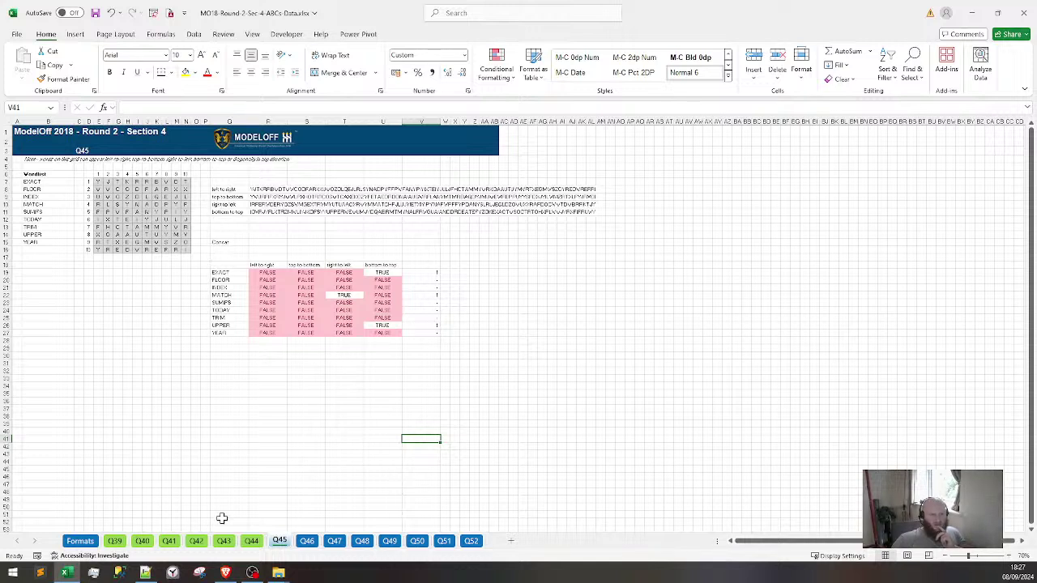
click(252, 540)
scroll(258, 518, up, 4)
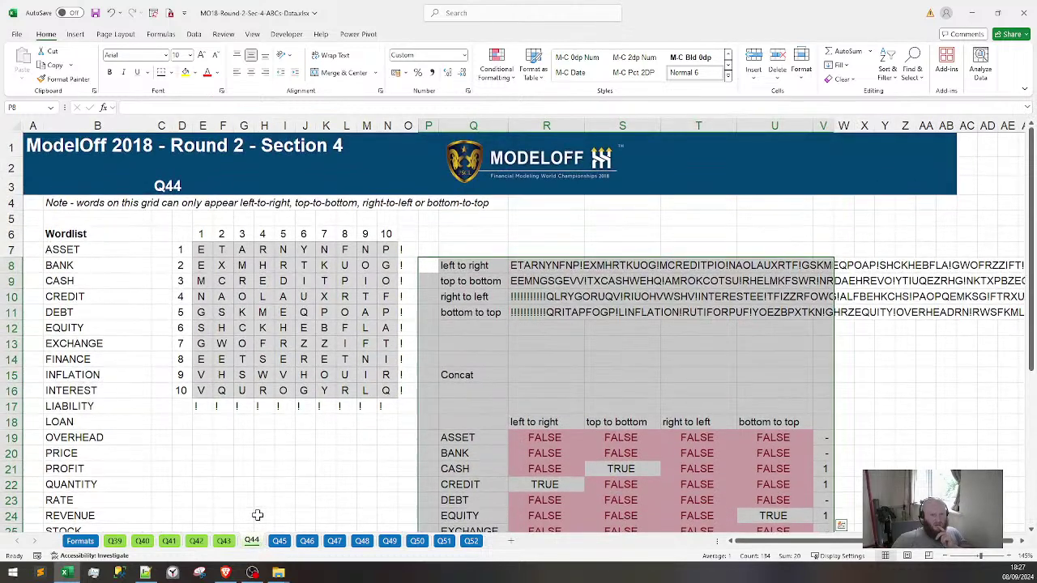
click(284, 540)
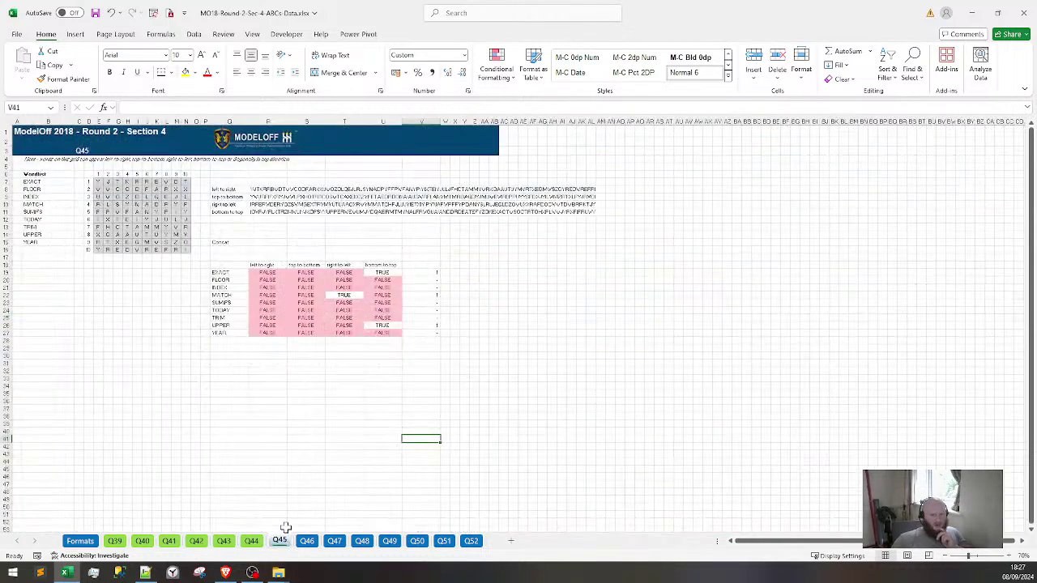
click(280, 161)
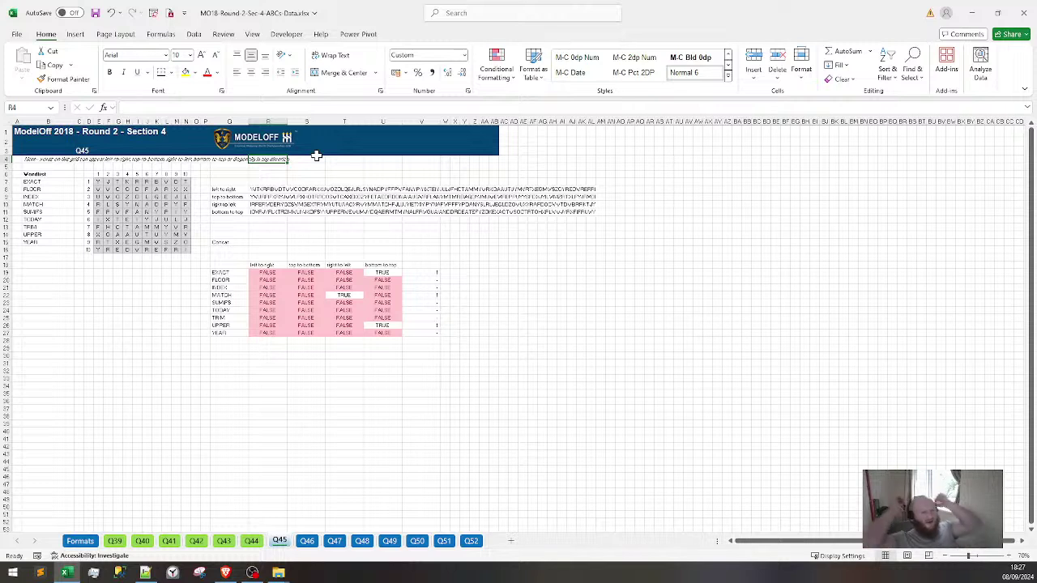
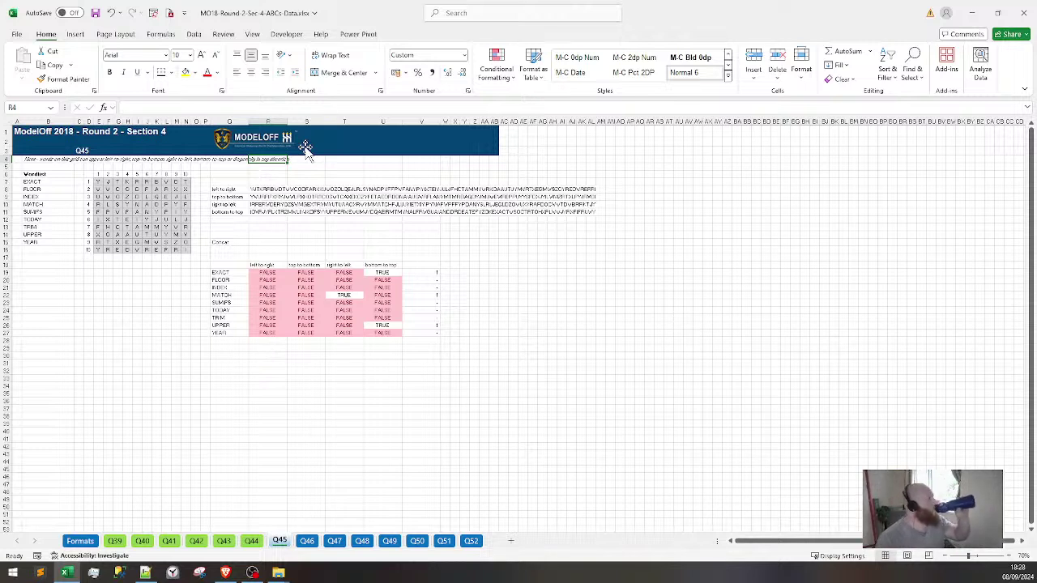
click(100, 180)
drag(206, 279, 189, 252)
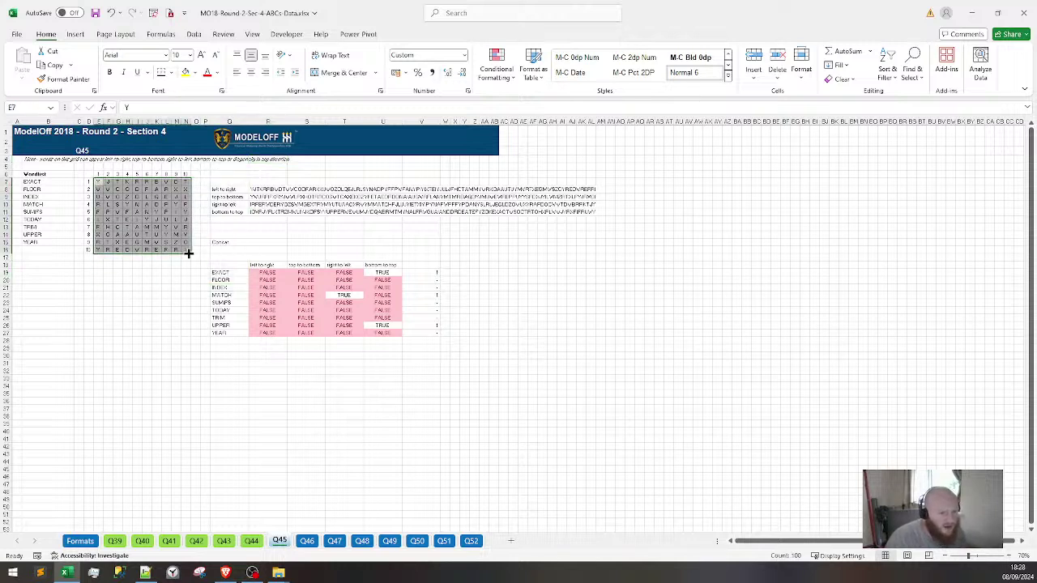
key(ctrl+c)
Add a new worksheet after Q45 and name it TESTER
click(511, 540)
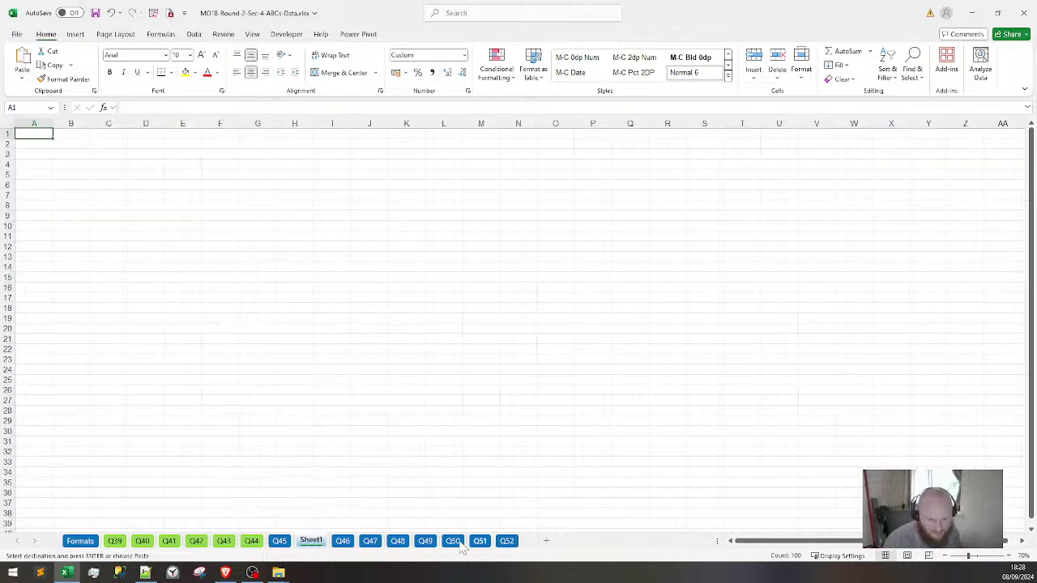
double_click(312, 540)
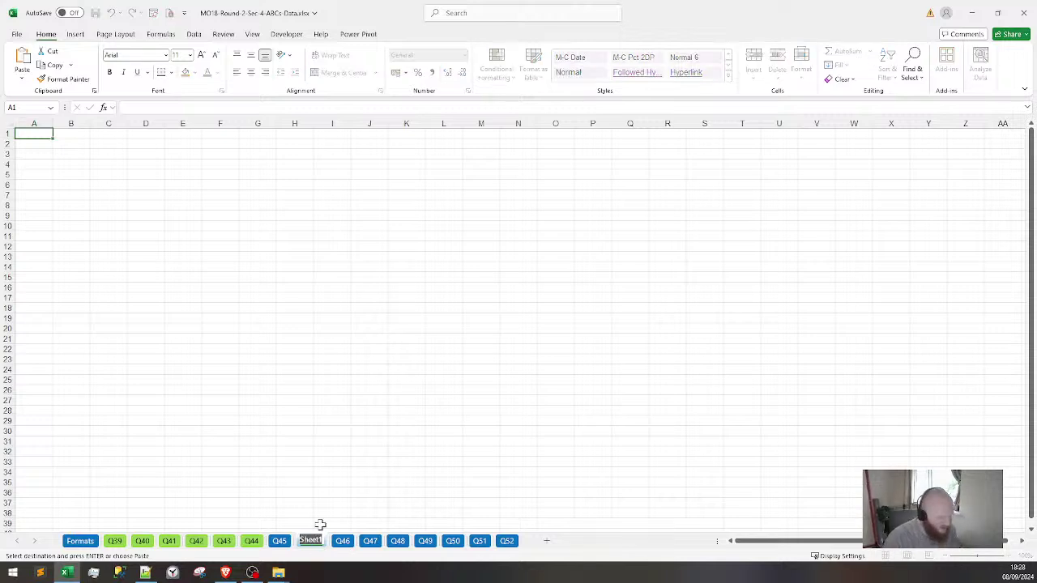
text(TESTER)
key(Return)
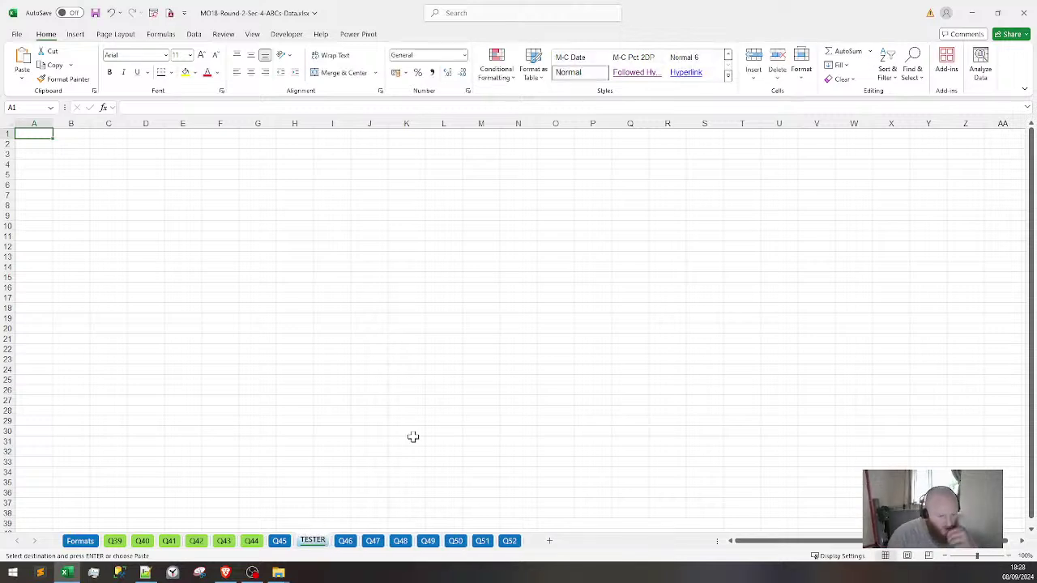
Copy the Q45 letter grid with its row and column numbers, D6:N16, into the TESTER sheet at D6
click(279, 540)
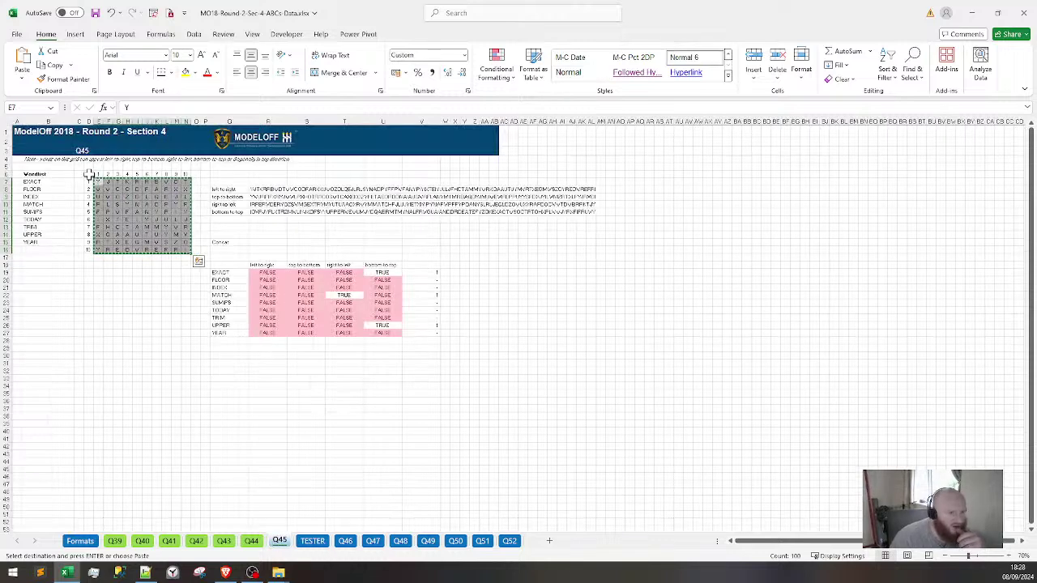
drag(89, 175, 189, 254)
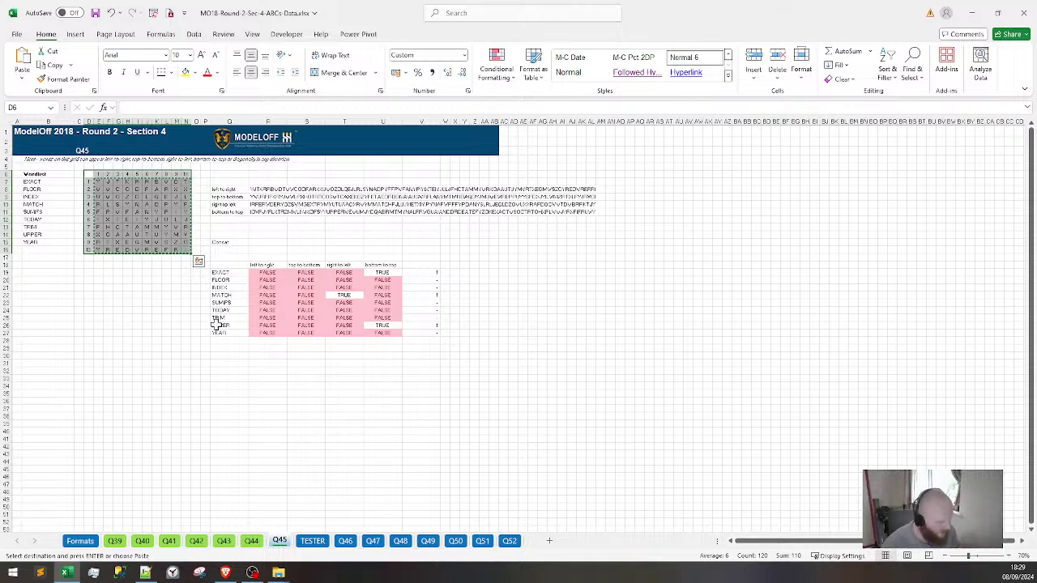
click(313, 540)
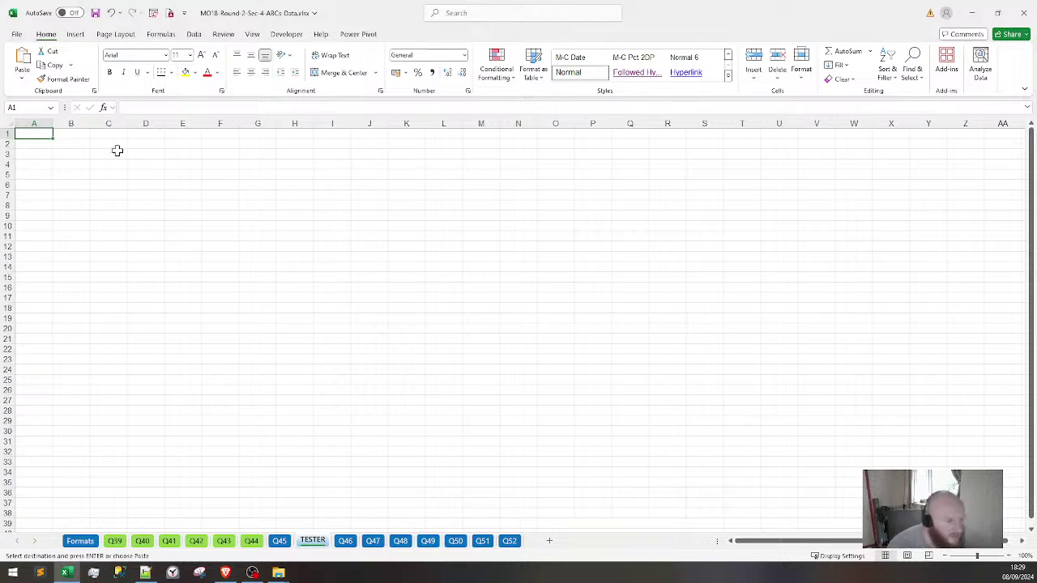
click(137, 183)
key(ctrl+v)
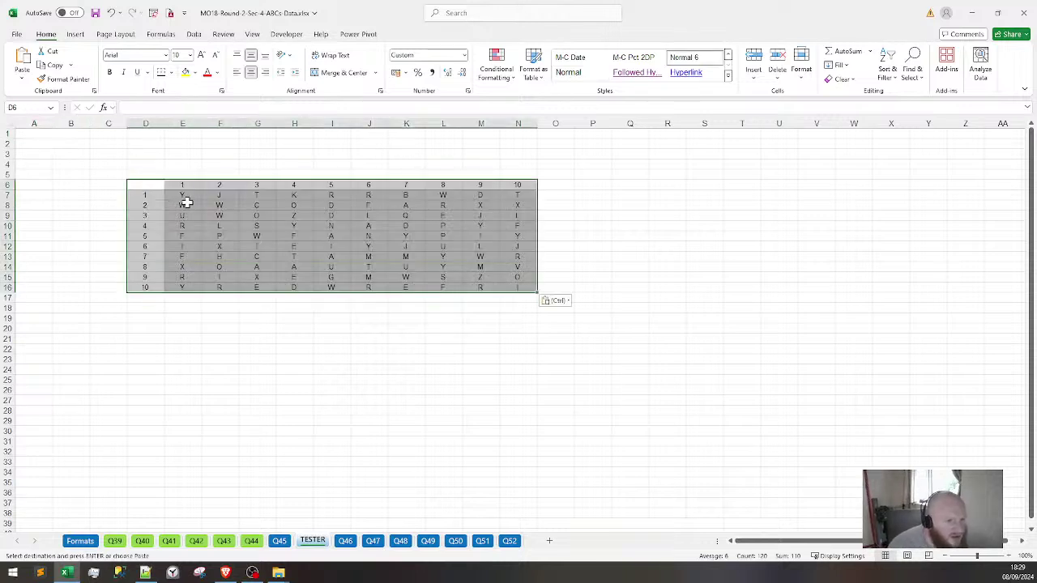
click(379, 379)
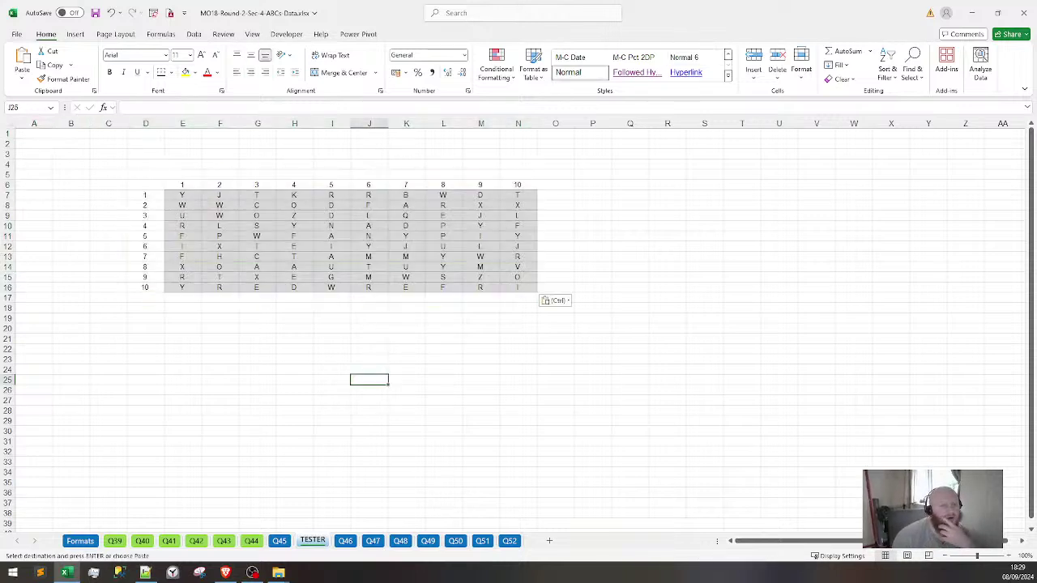
Trace how the short diagonals run through the letter grid from its upper-left and lower-left corners
click(213, 338)
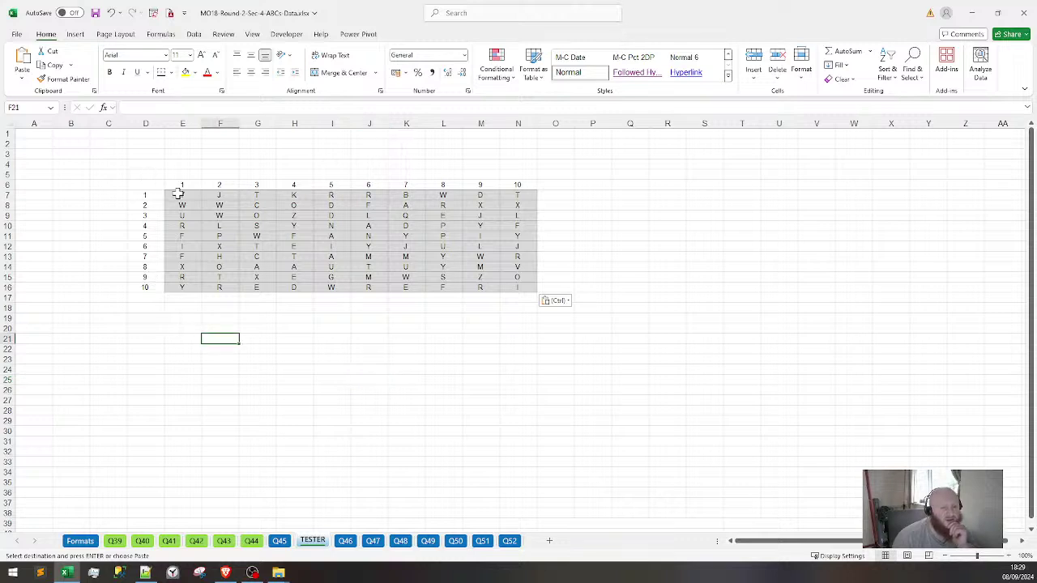
click(178, 195)
click(216, 195)
click(185, 204)
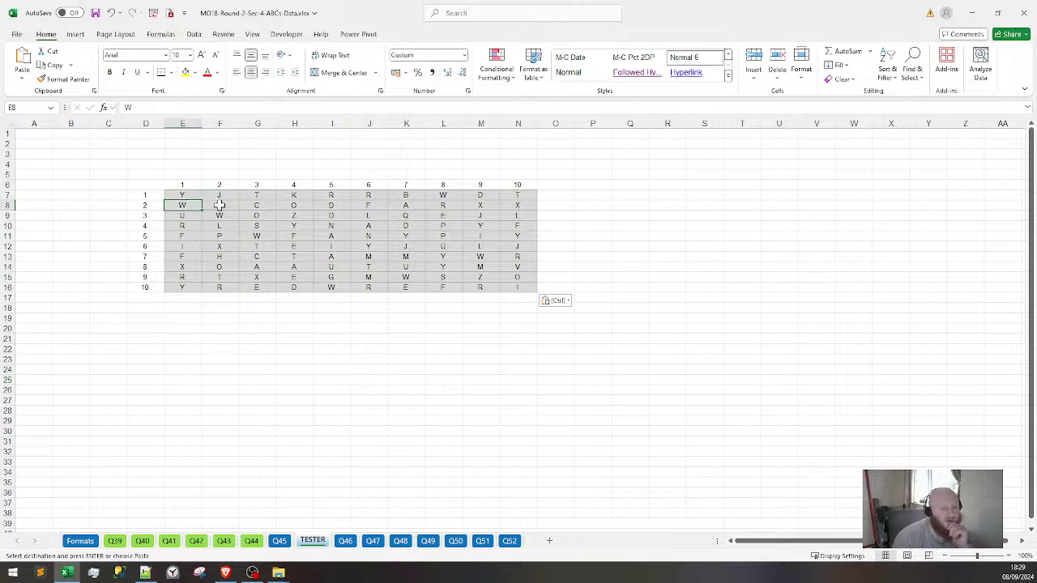
click(255, 196)
click(223, 205)
click(184, 216)
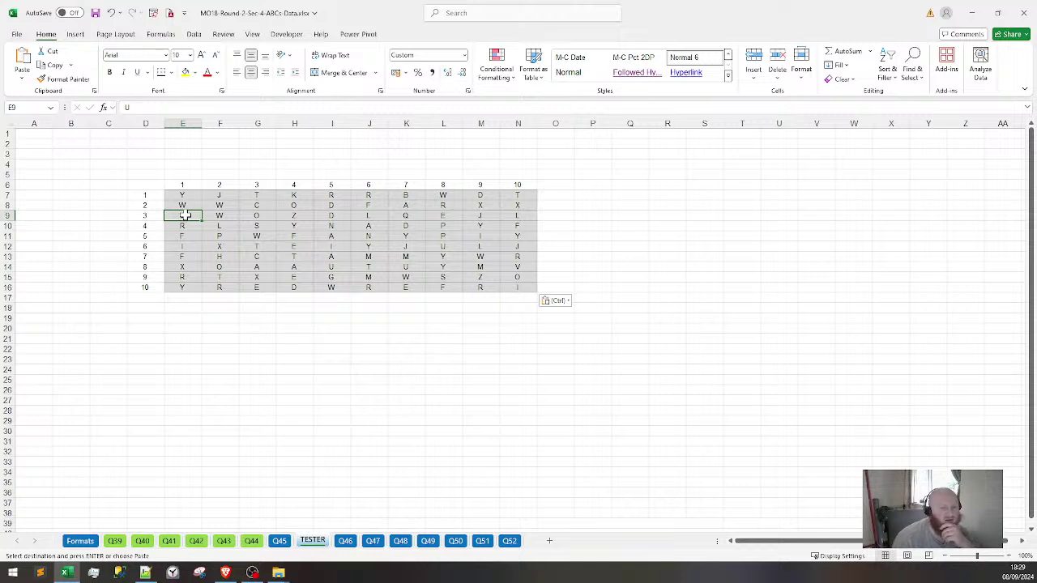
click(194, 286)
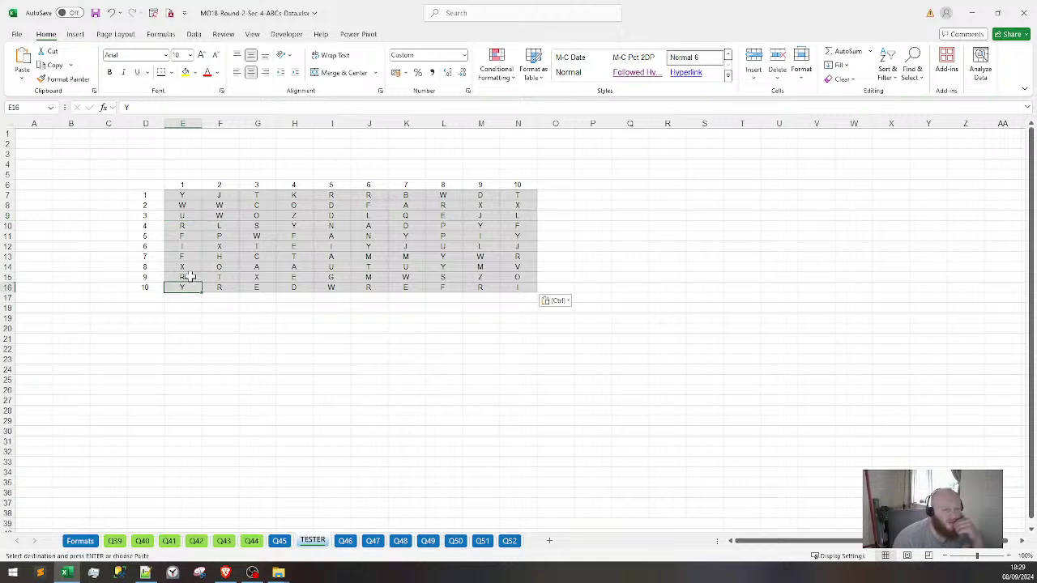
click(190, 275)
click(205, 287)
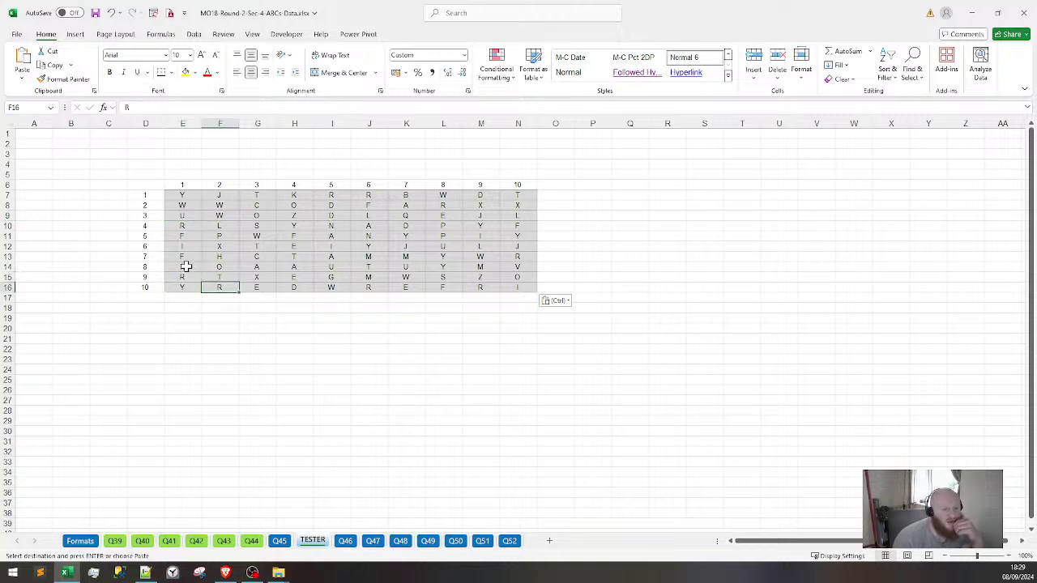
click(186, 266)
click(217, 277)
click(251, 288)
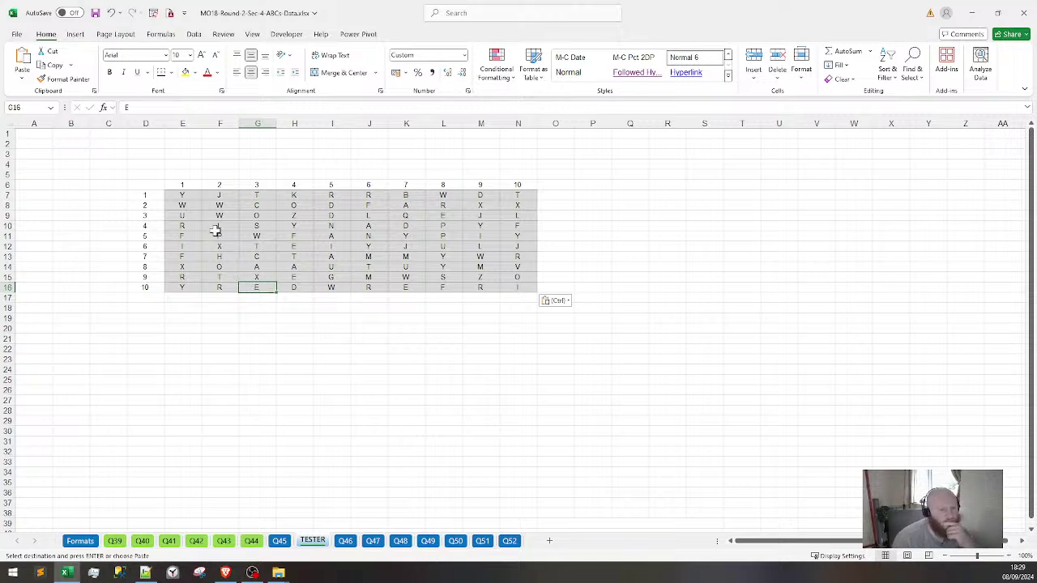
click(184, 196)
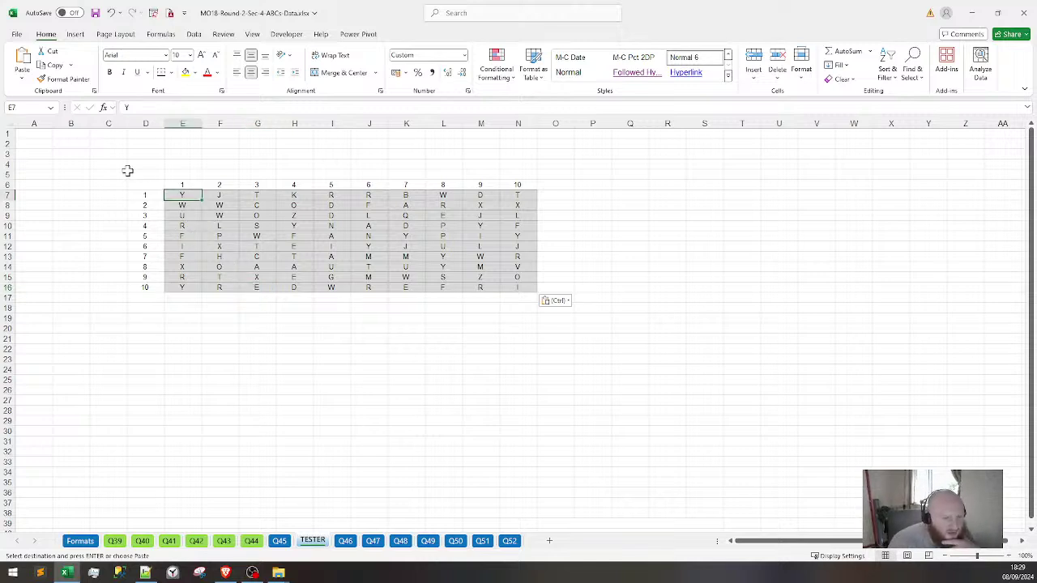
drag(160, 187, 530, 286)
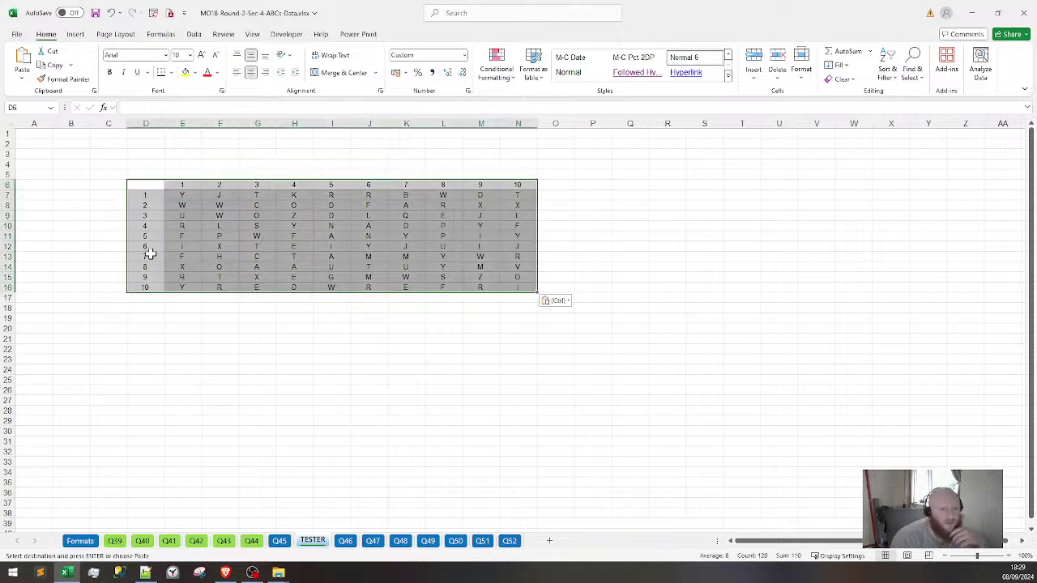
click(155, 226)
Enter the coordinate headers X and Y in D20 and E20 below the letter grid
click(150, 326)
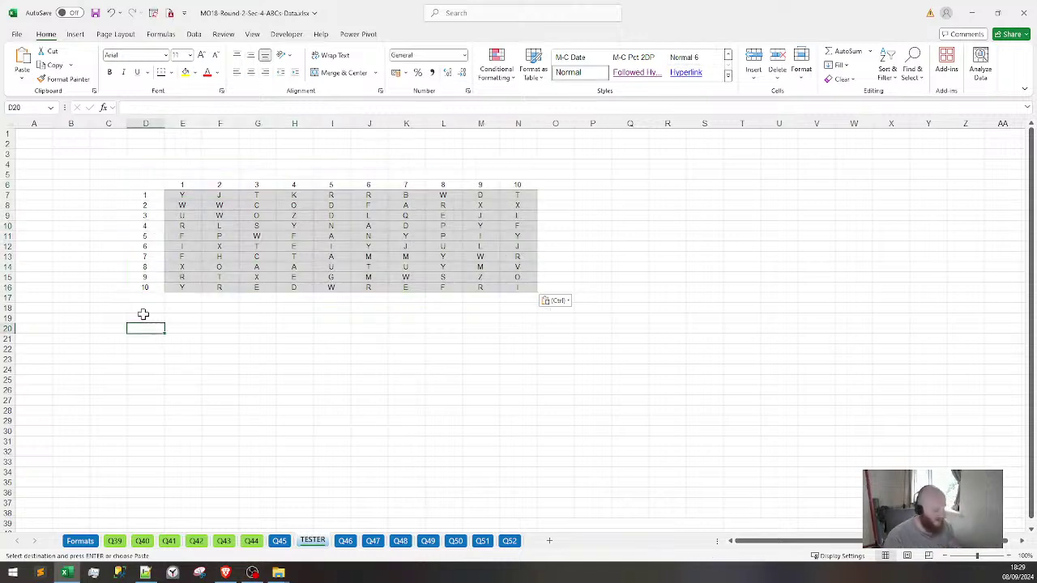
text(X)
key(Tab)
text(Y)
key(Tab)
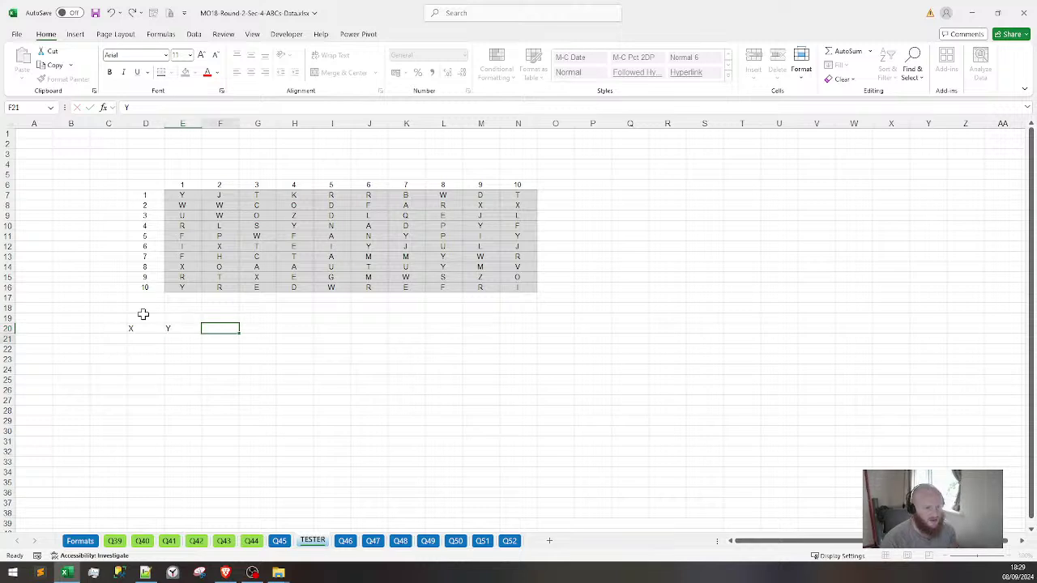
Enter the first coordinate pair in D21:E21, with X as 1 and Y as 1
key(Down)
key(Down)
key(Left)
key(Left)
key(Up)
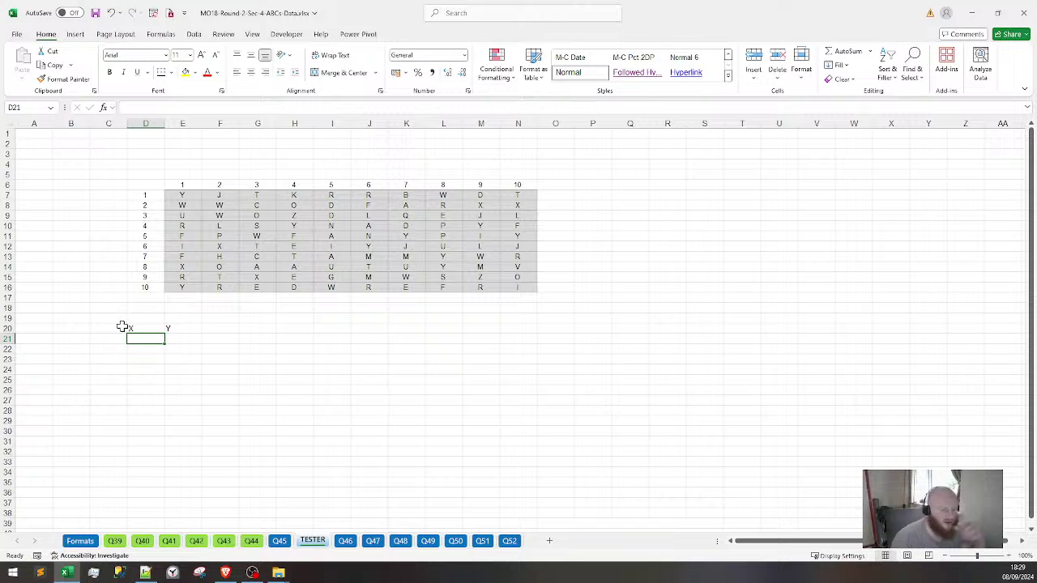
text(1)
key(Tab)
text(1)
key(Tab)
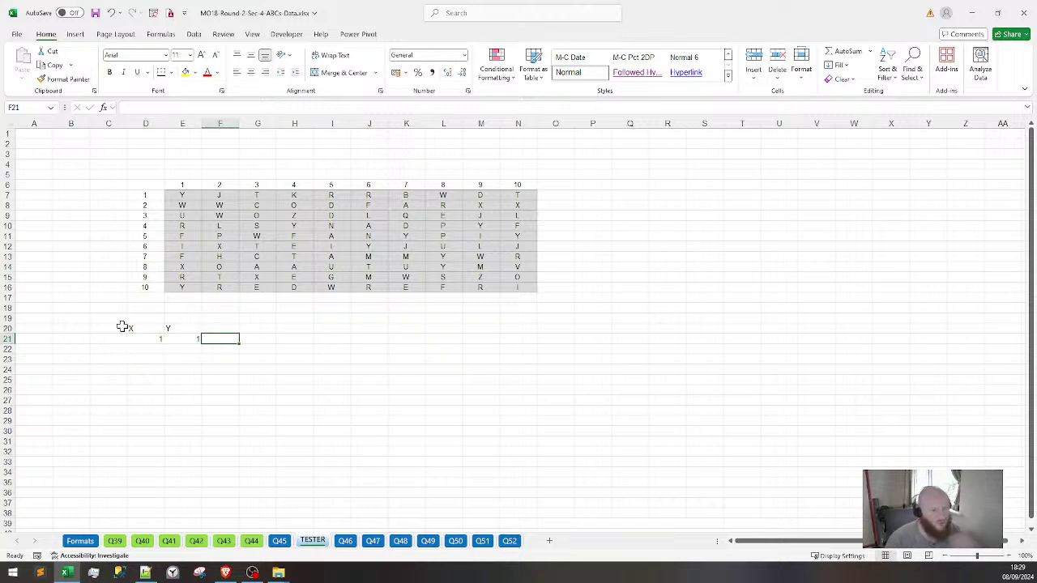
click(219, 195)
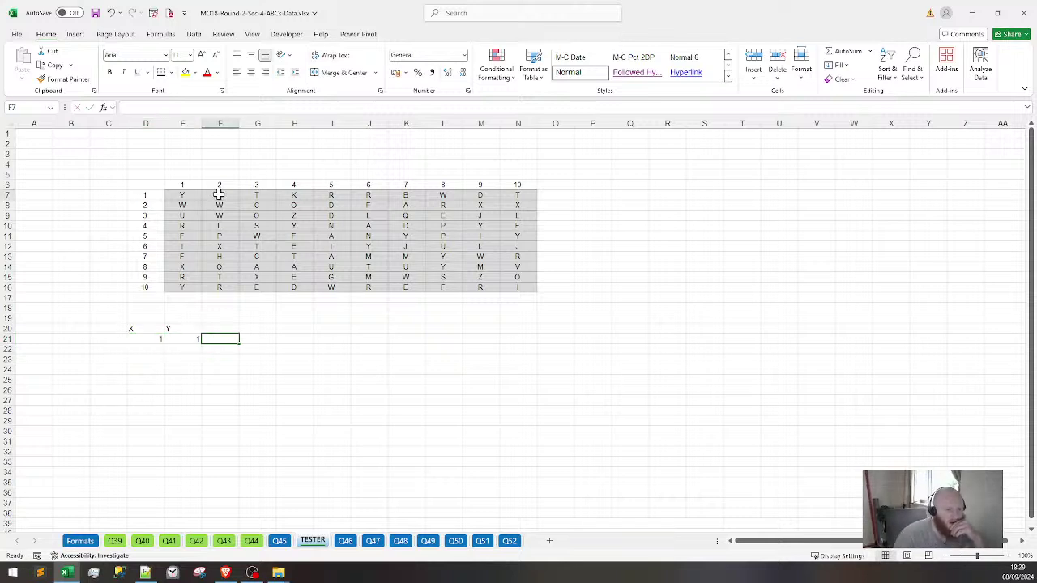
click(154, 348)
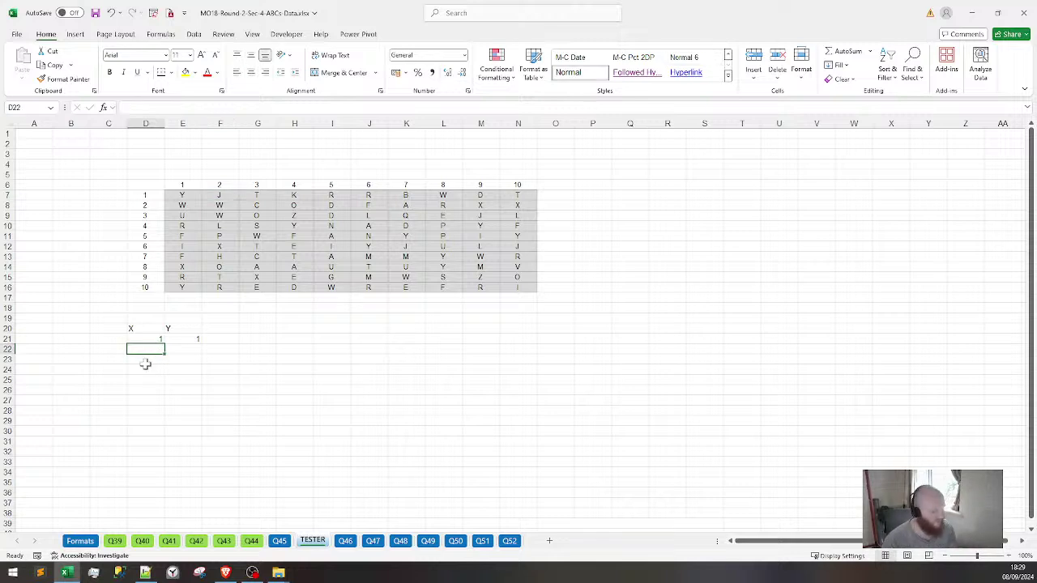
Label the grid's axes with X above the column numbers in E5 and Y beside the row numbers in C7
click(183, 174)
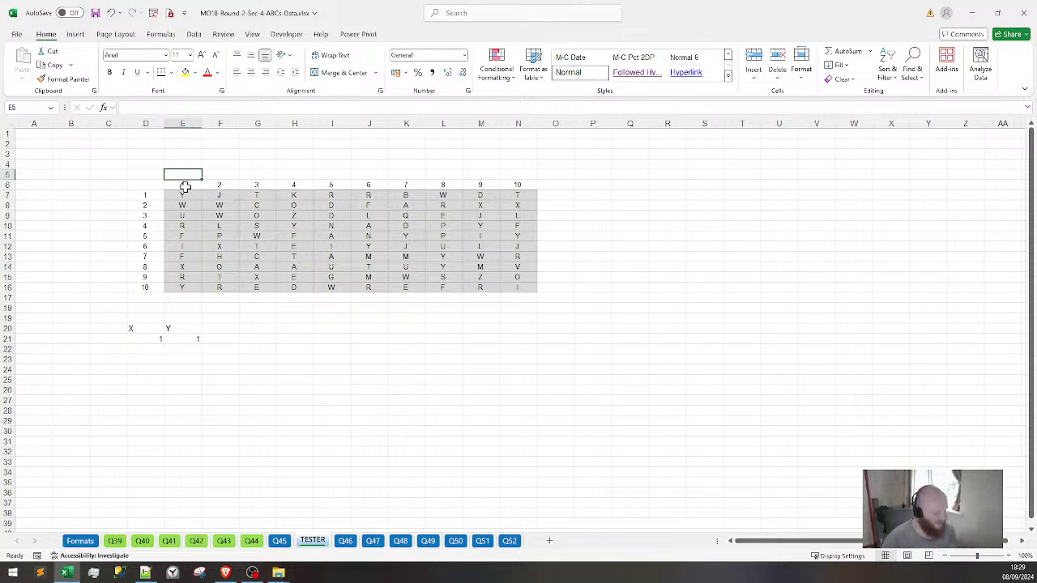
text(X)
key(Left)
key(Left)
key(Left)
key(Down)
key(Down)
key(Right)
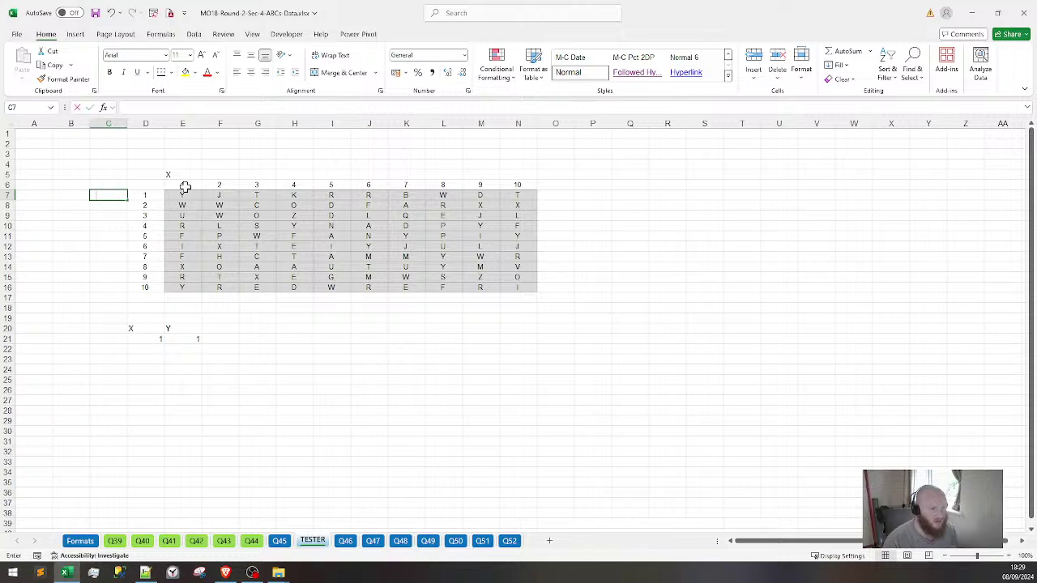
text(X)
key(Tab)
Enter the second coordinate pair in D22:E22, with X as 2 and Y as 1
key(Down)
key(Down)
key(Down)
key(Down)
key(Down)
key(Down)
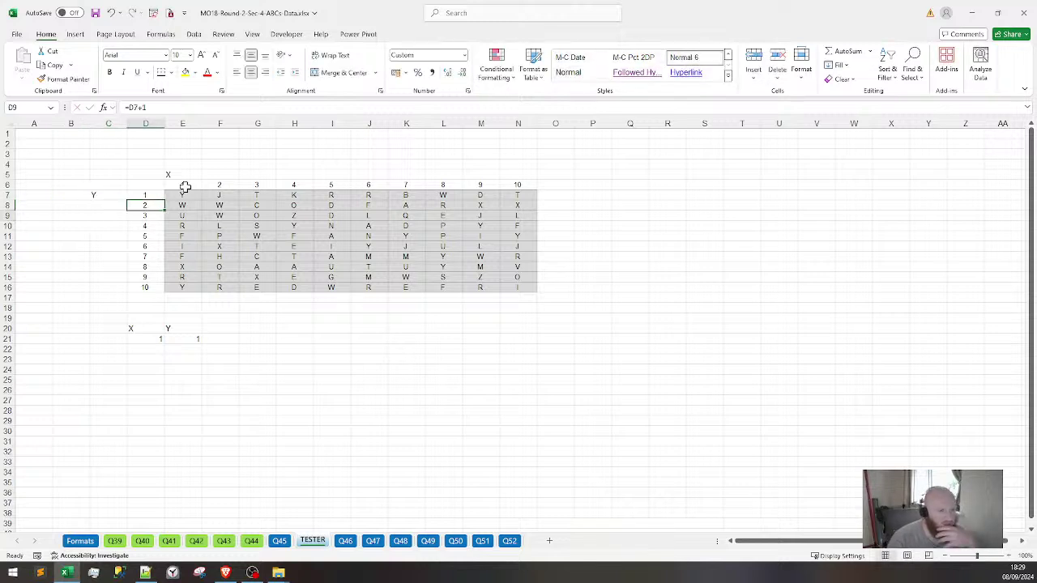
key(Down)
key(Down)
key(Down)
key(Down)
key(Down)
key(Down)
key(Down)
key(Down)
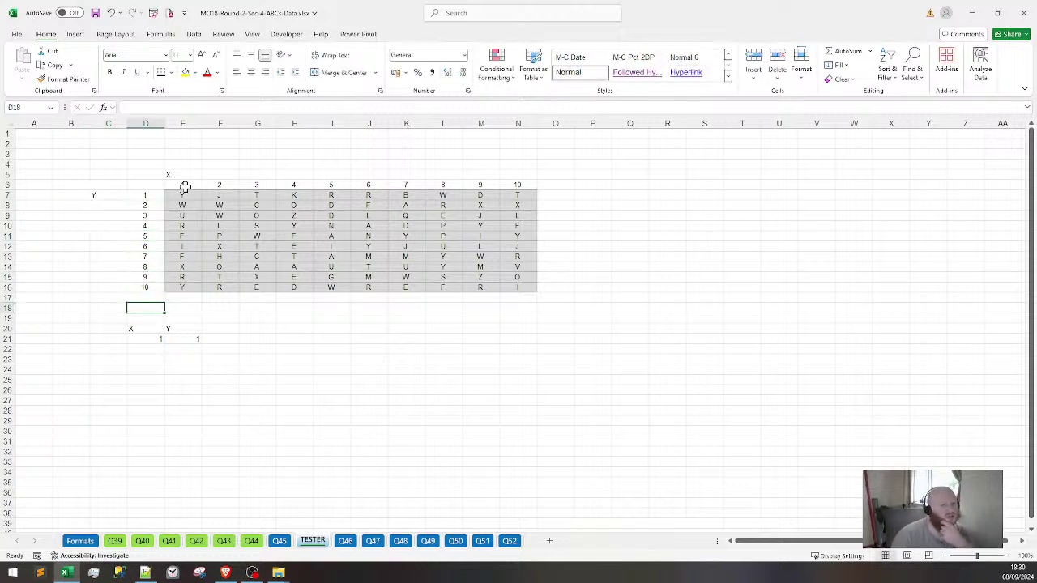
key(Down)
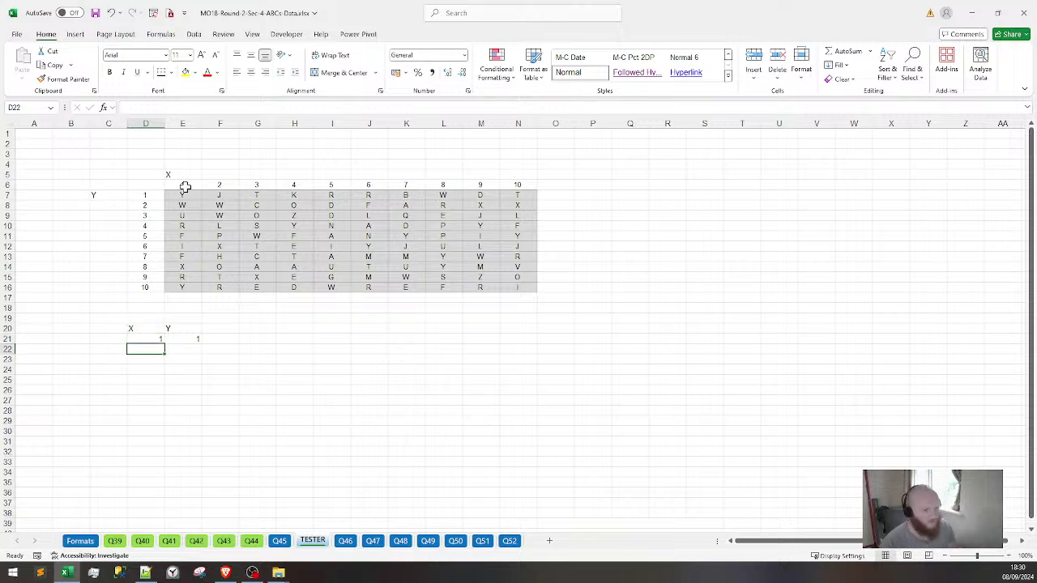
key(Right)
text(1)
key(Left)
text(2)
key(Return)
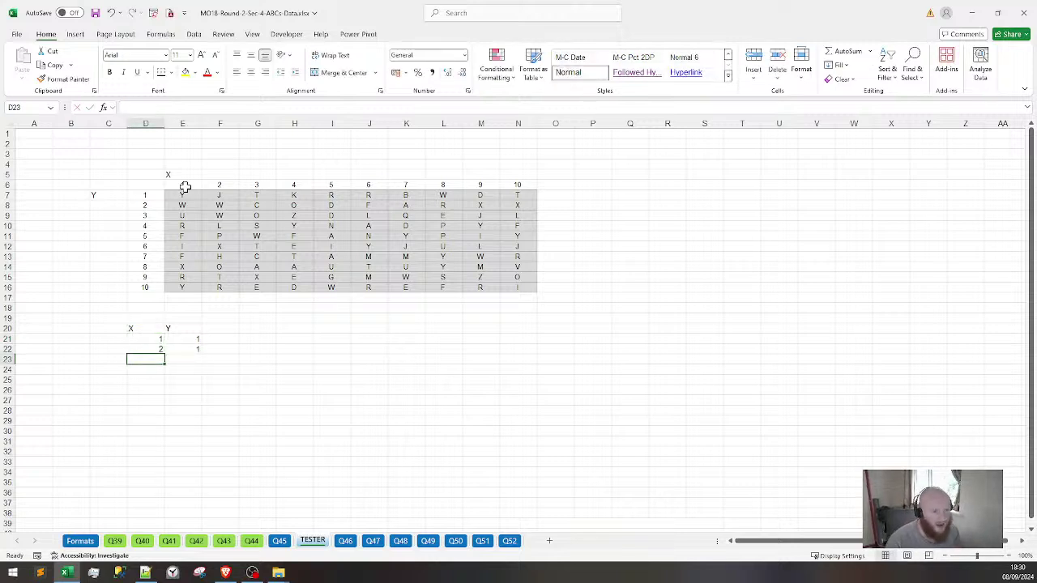
Enter the third coordinate pair in D23:E23, with X as 2 and Y as 2
text(2)
key(Right)
text(2)
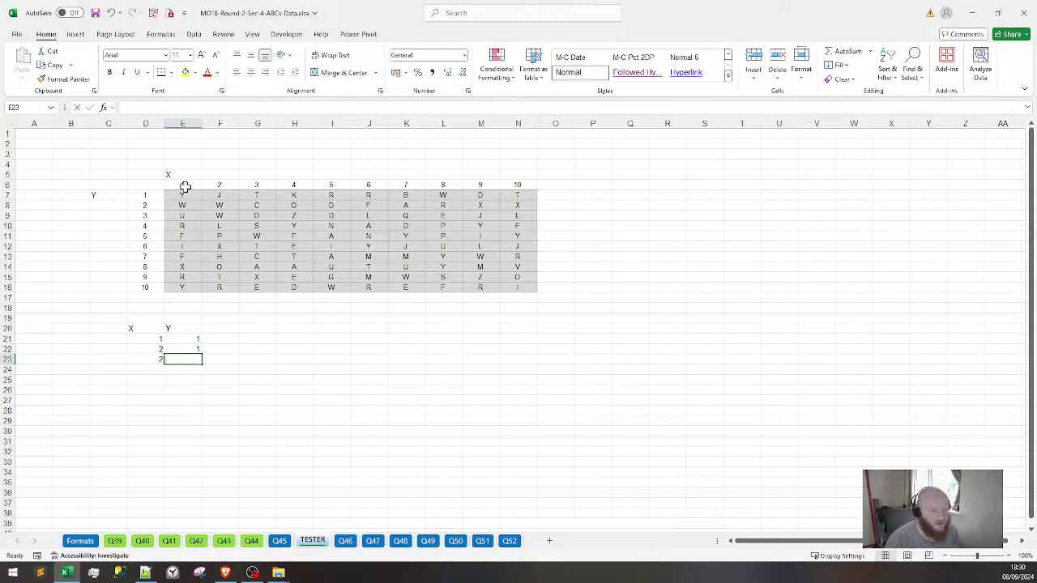
key(Right)
key(Left)
key(Left)
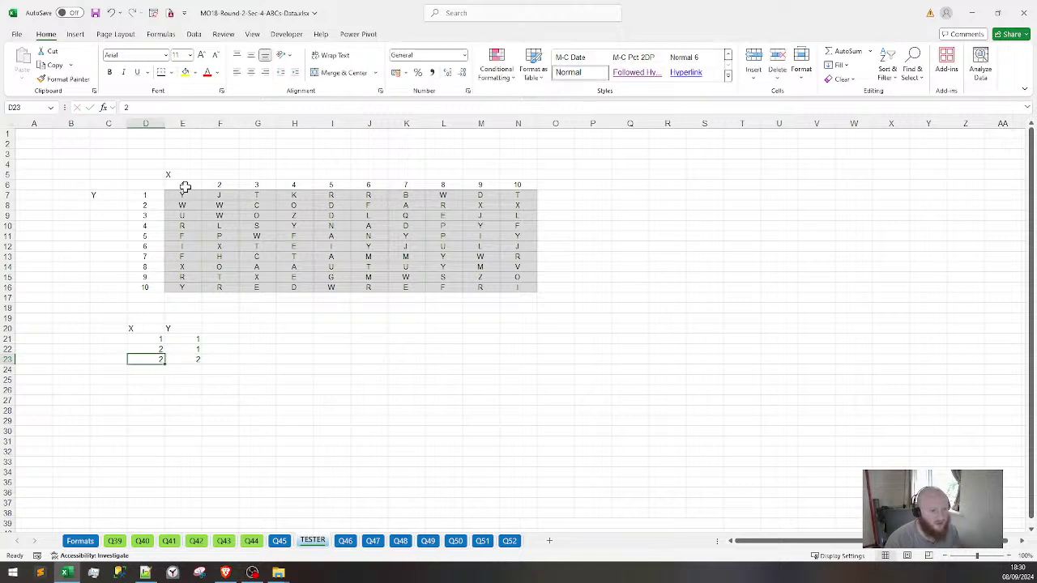
Add a coordinate pair with X 2 and Y 1 in row 24 of the X/Y list
key(Down)
text(2)
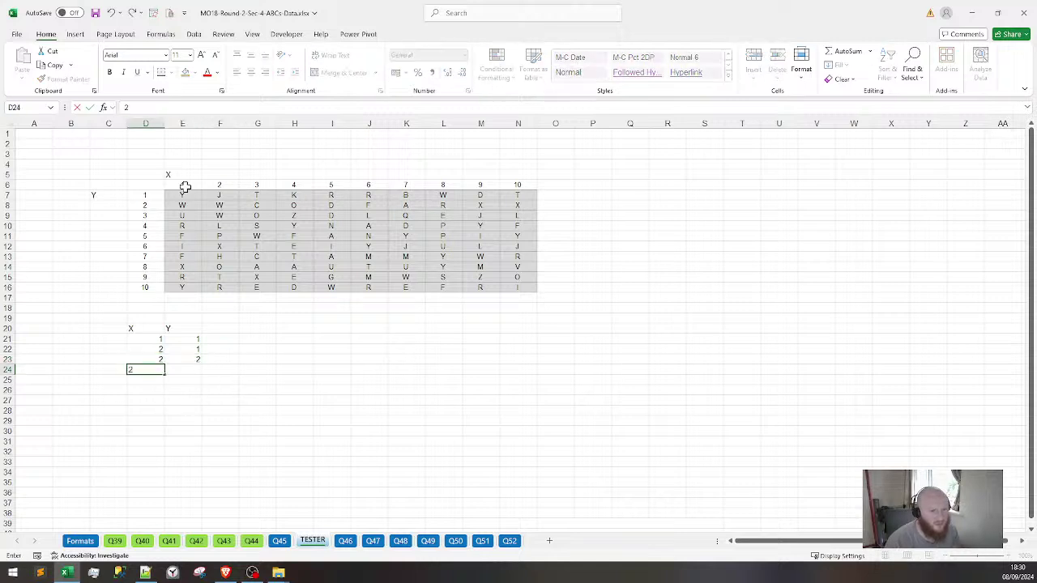
key(Right)
text(1)
key(Return)
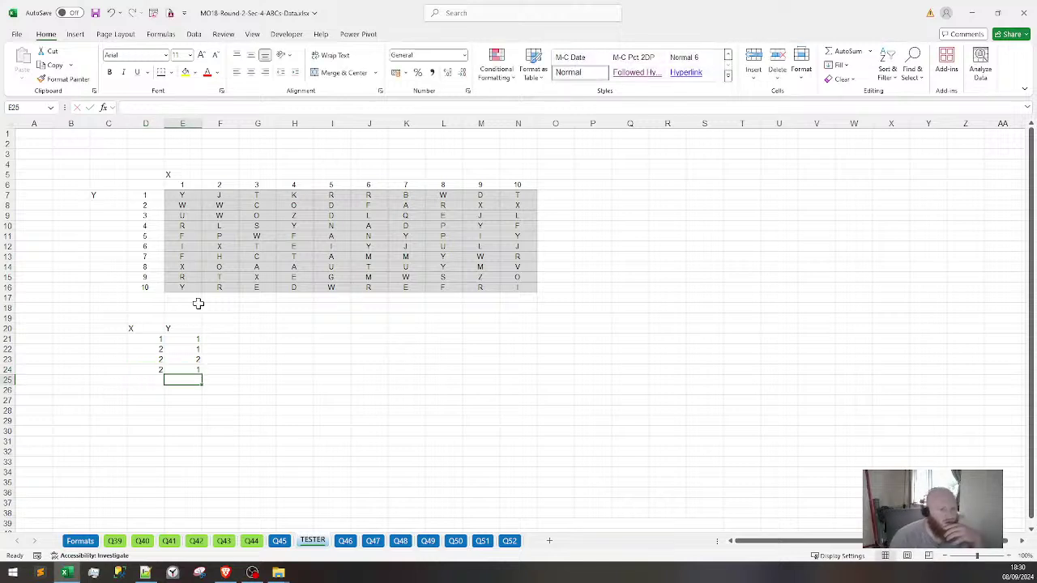
Check the first grid letters against the list and set the X value in row 23 to 1
click(166, 366)
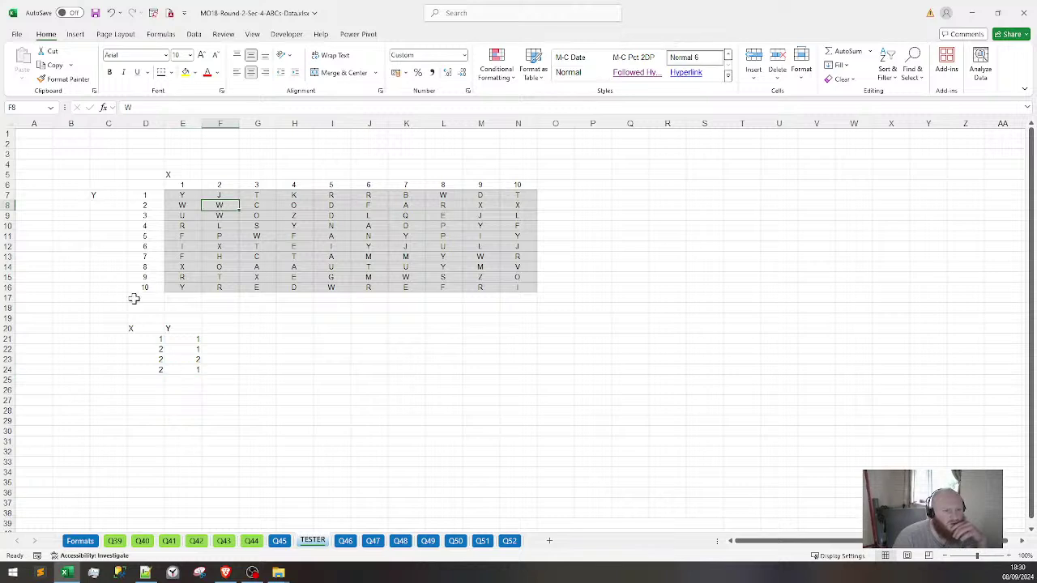
click(167, 359)
click(221, 196)
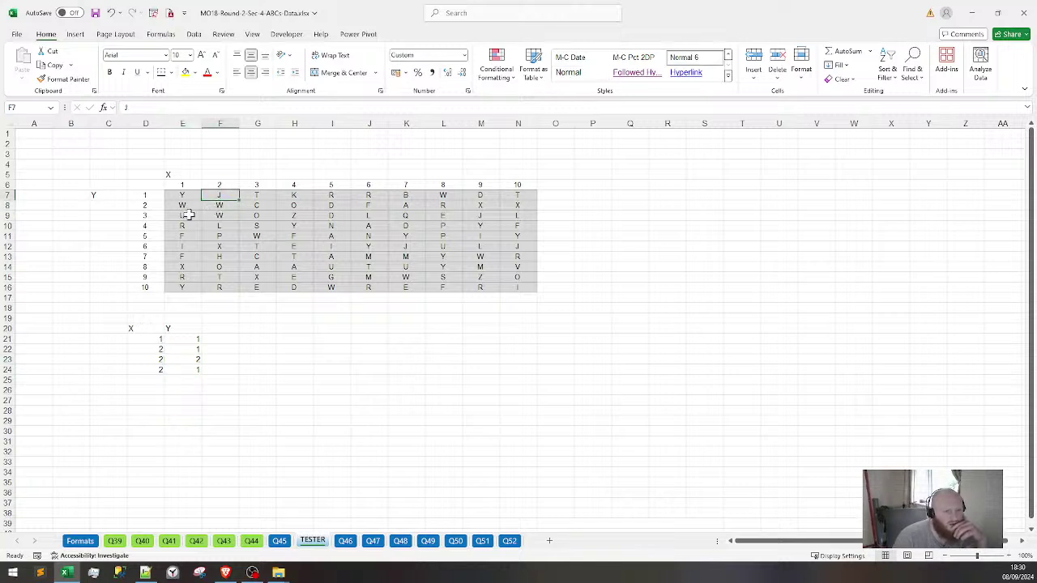
click(184, 213)
click(155, 351)
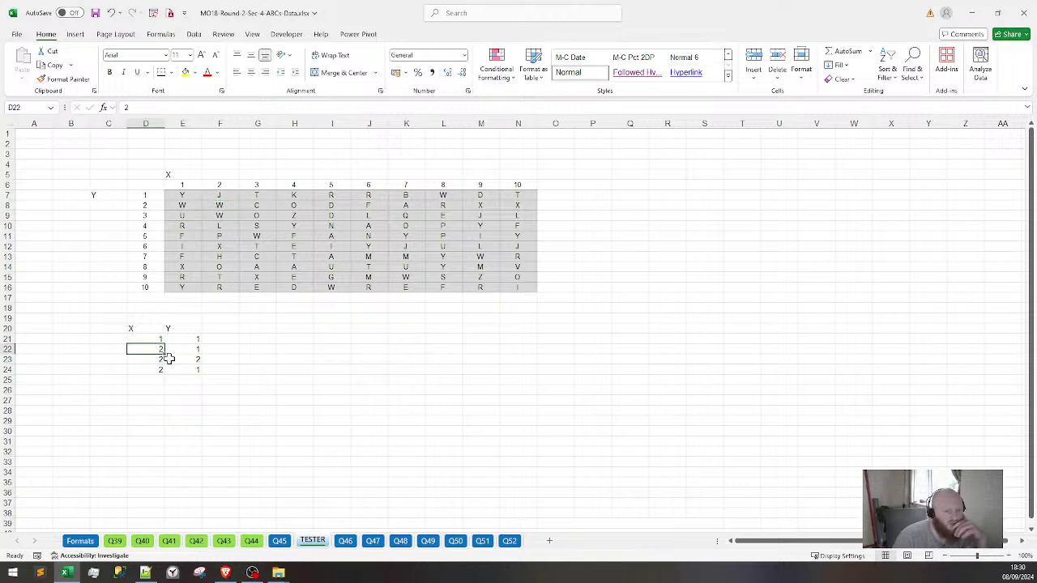
key(Down)
text(1)
key(Tab)
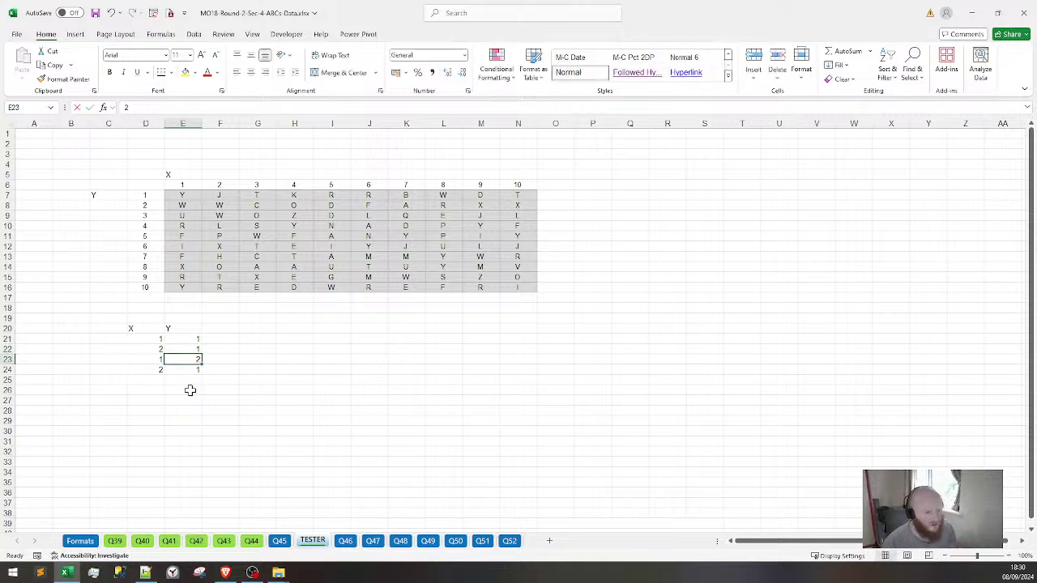
key(Down)
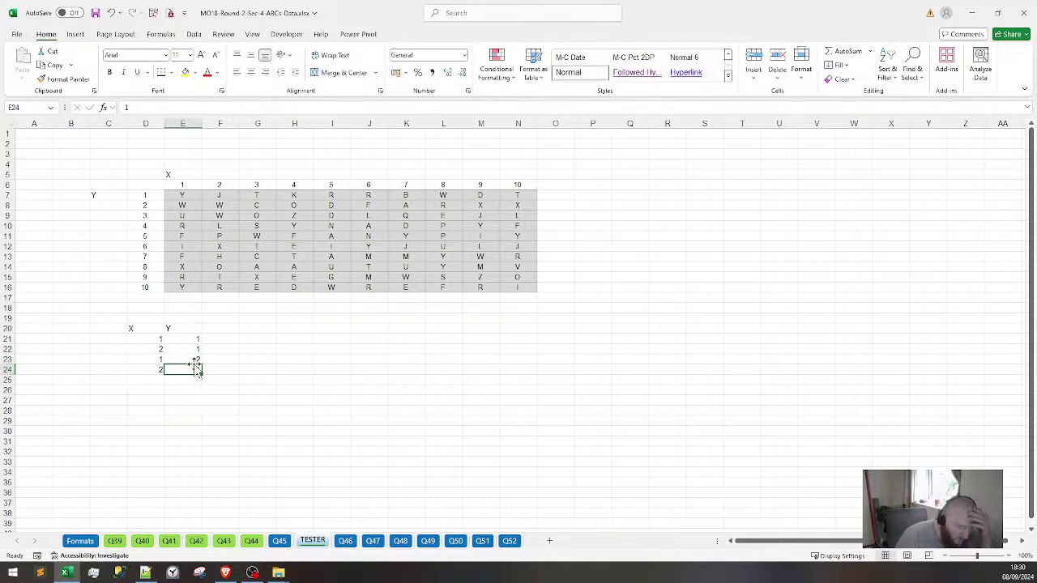
Trace the opening cells of the letter grid's diagonals and set the X value in row 24 to 3
click(162, 341)
click(190, 195)
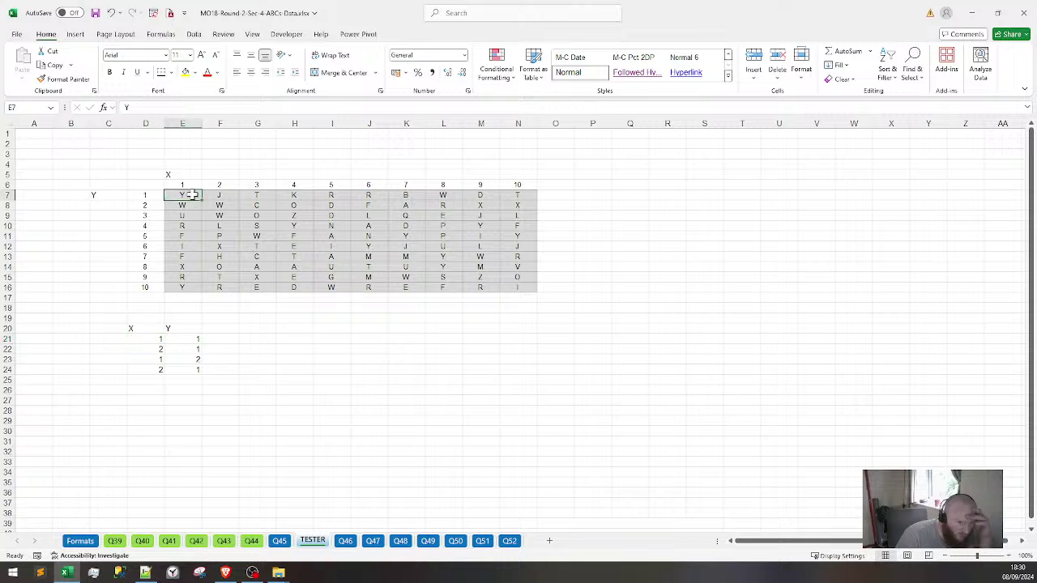
click(215, 198)
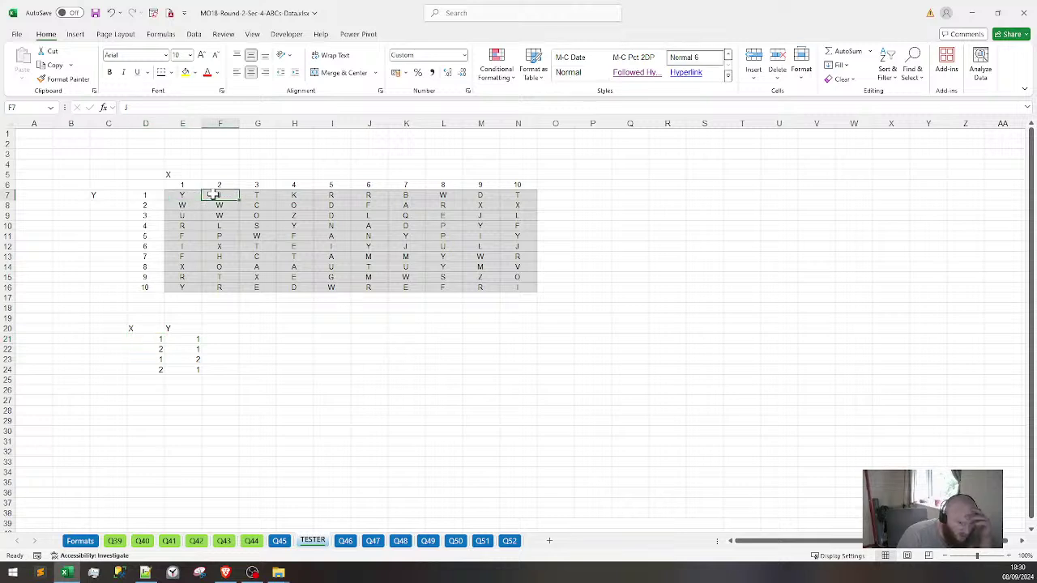
click(187, 207)
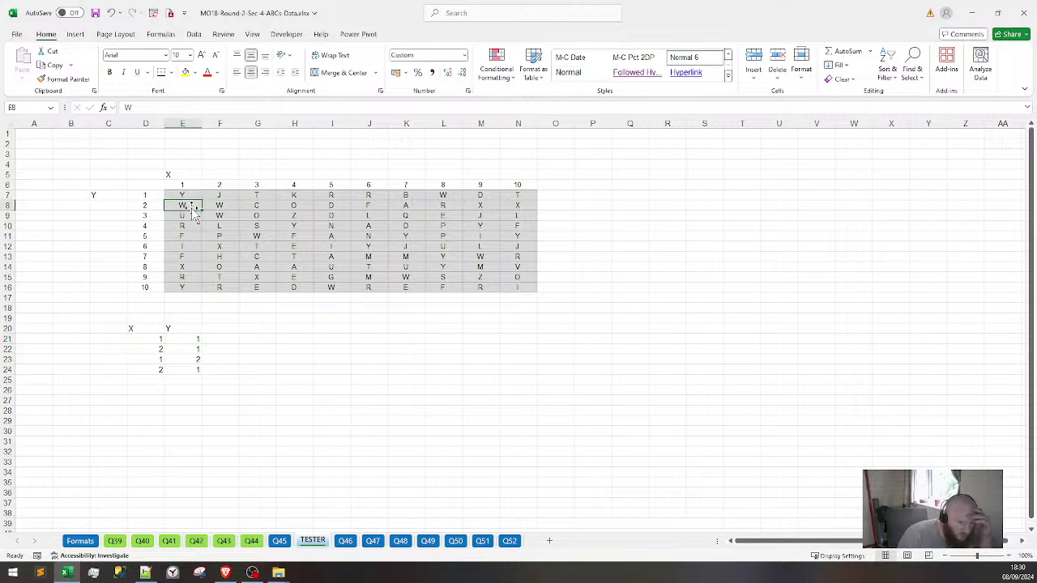
click(154, 368)
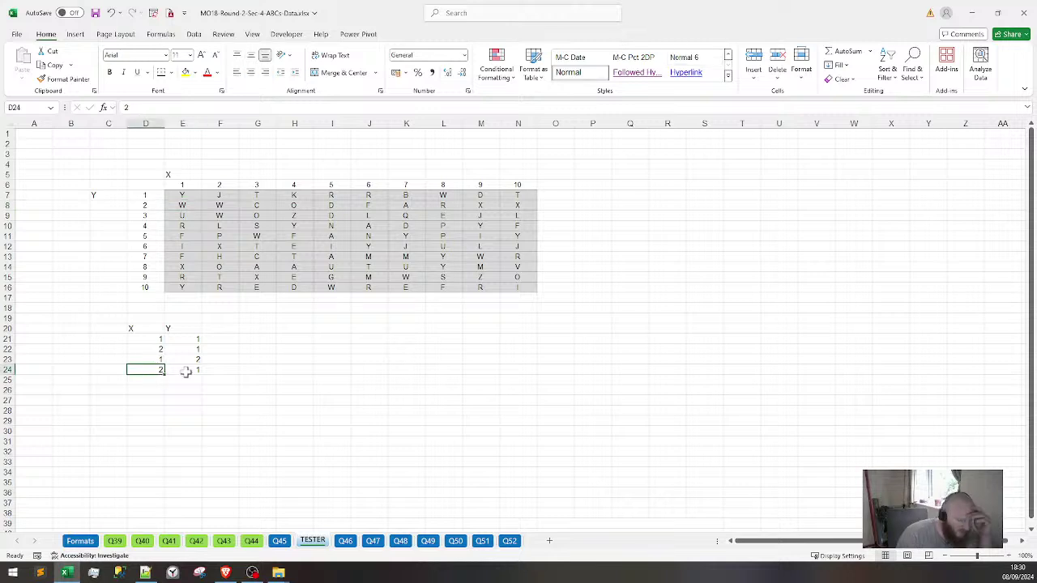
text(3)
key(Return)
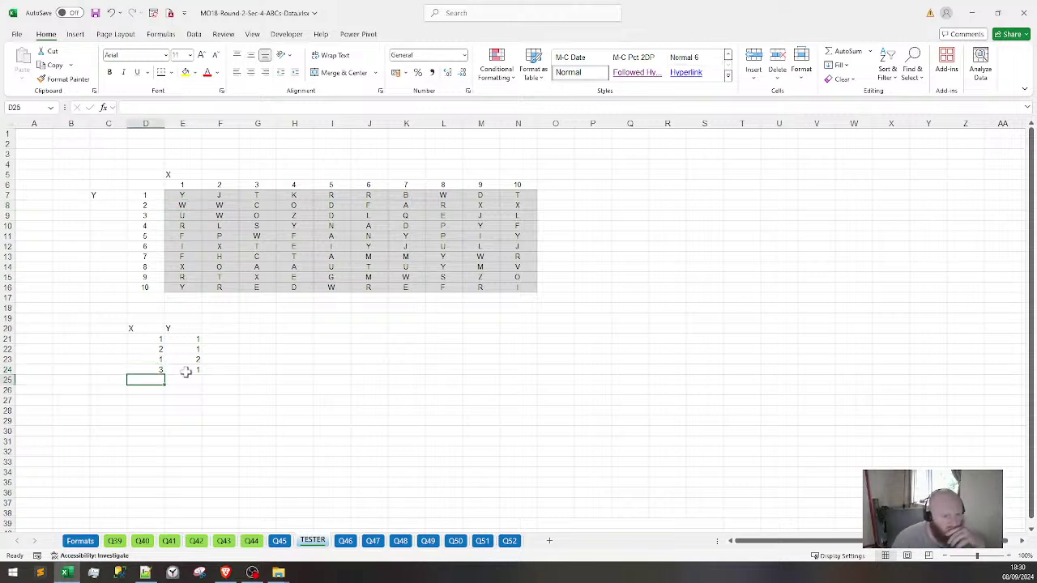
Complete the third diagonal by adding X 2, Y 2 in row 25 and X 1, Y 3 in row 26
click(219, 208)
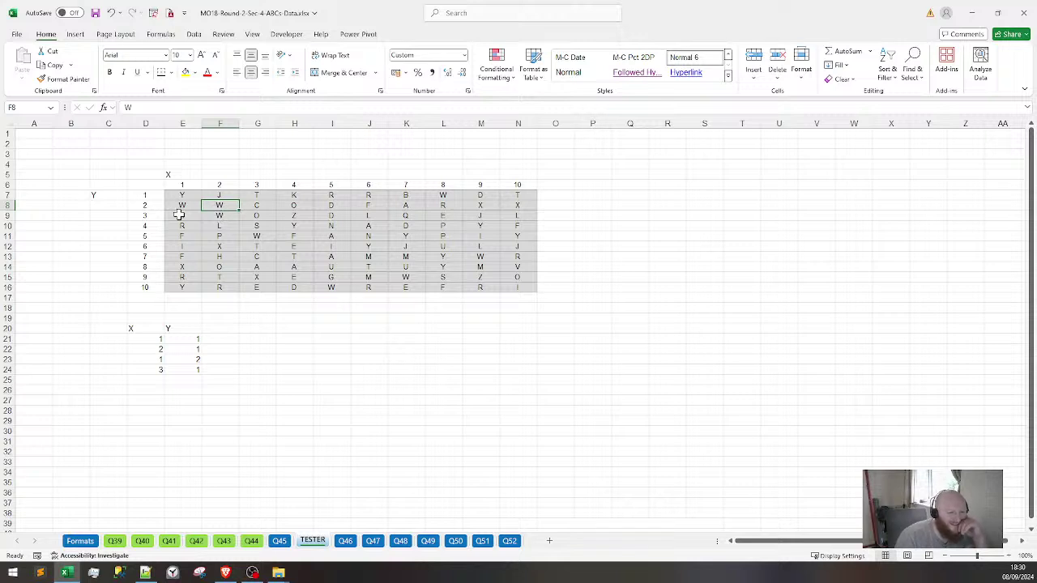
click(147, 377)
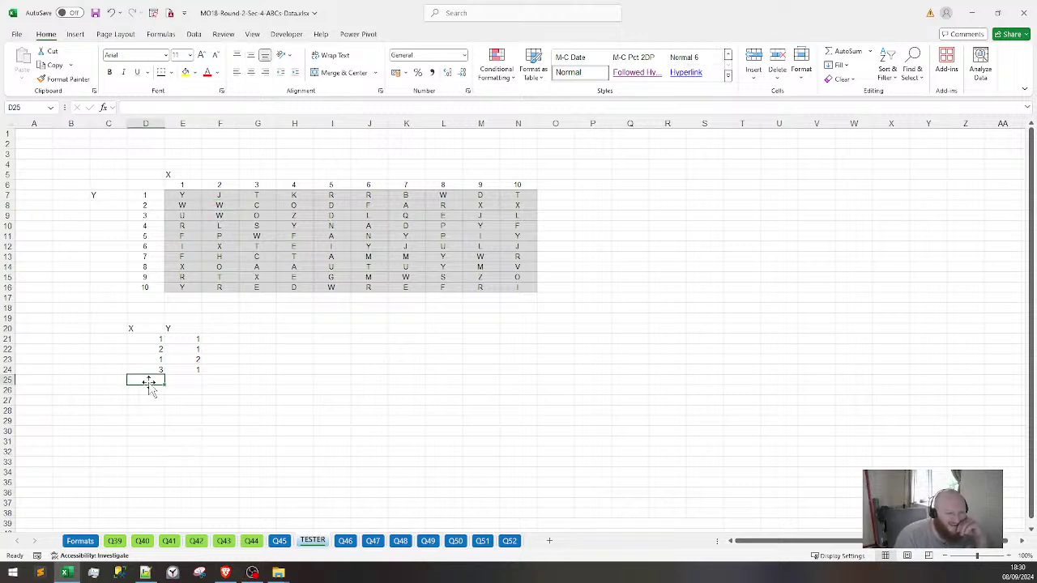
text(2)
key(Tab)
text(2)
key(Return)
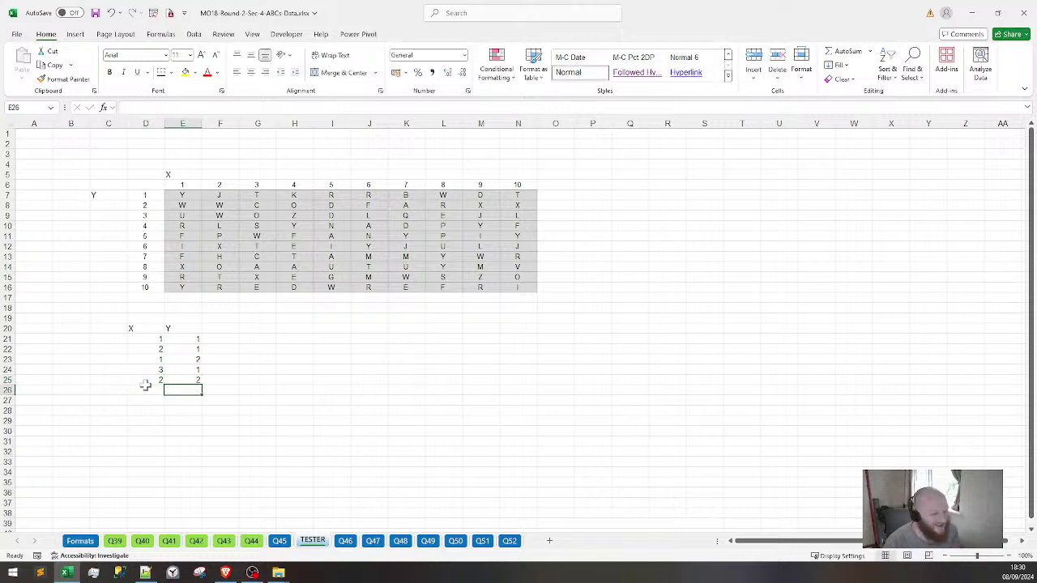
text(1)
key(Tab)
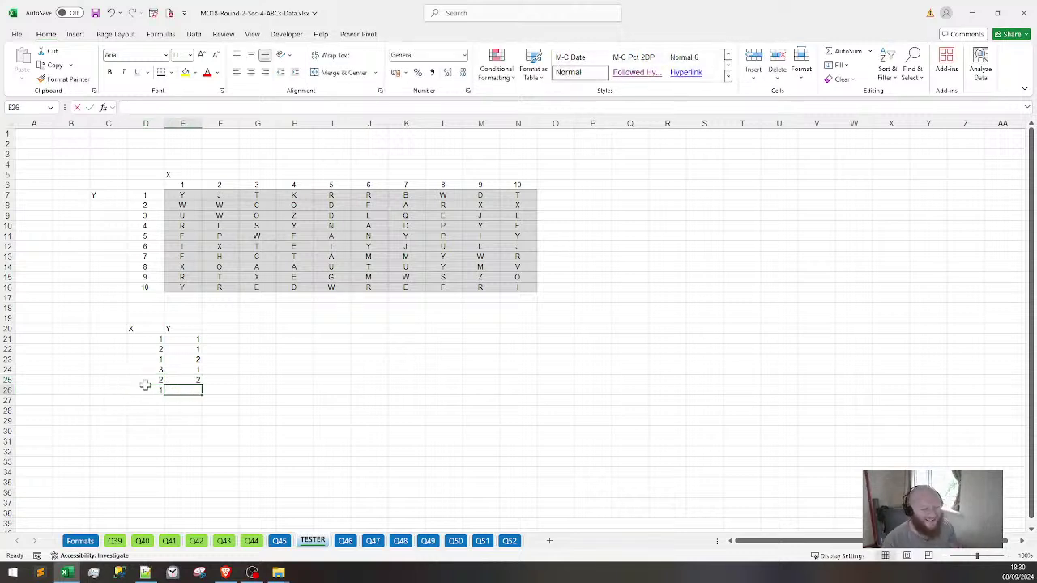
text(3)
key(Return)
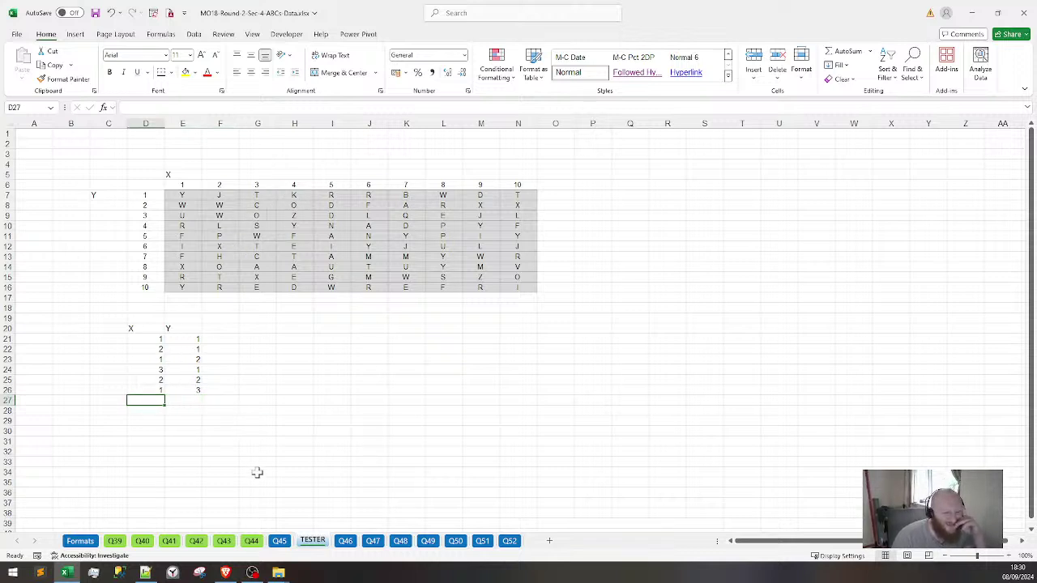
Start the fourth diagonal by adding X 4, Y 1 in row 27 and X 3, Y 2 in row 28
text(4)
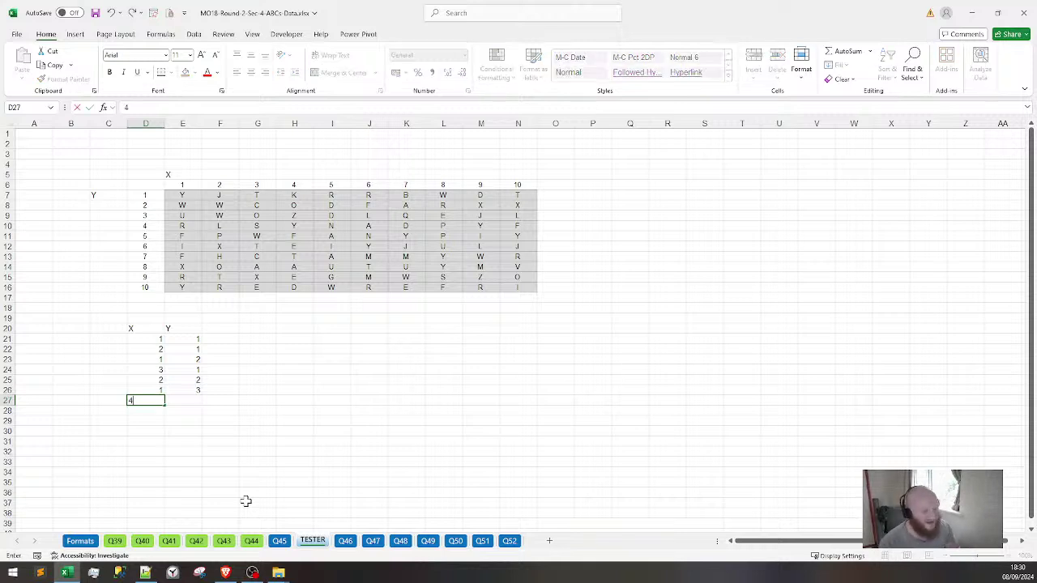
key(Tab)
text(1)
key(Down)
key(Left)
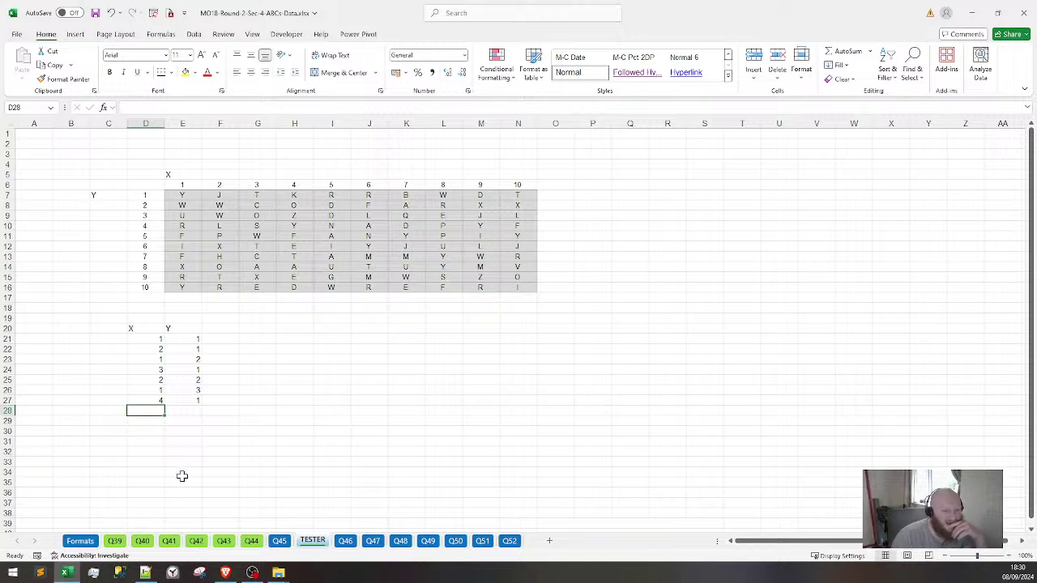
text(3)
key(Tab)
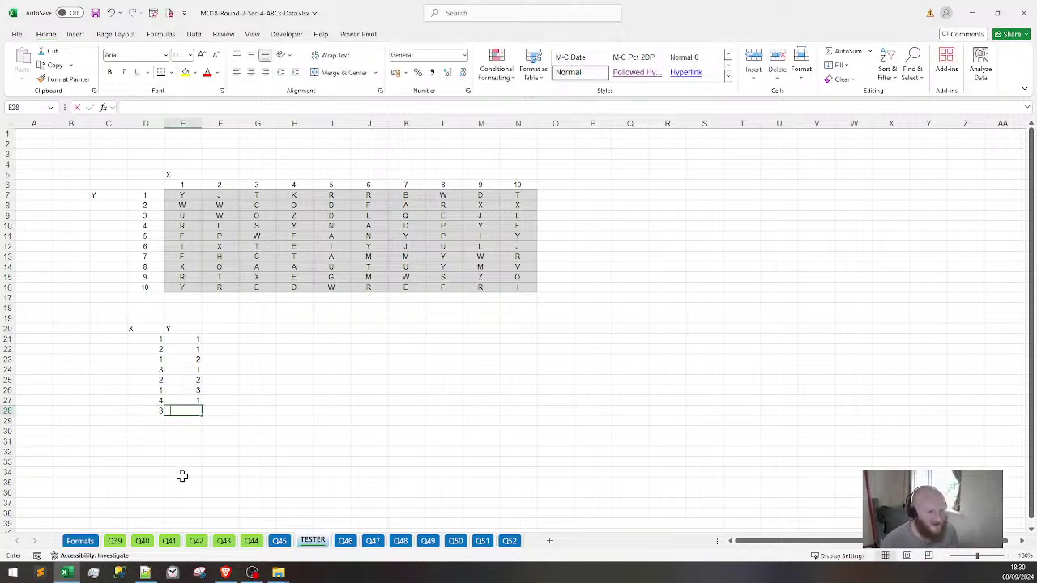
text(2)
key(Down)
key(Left)
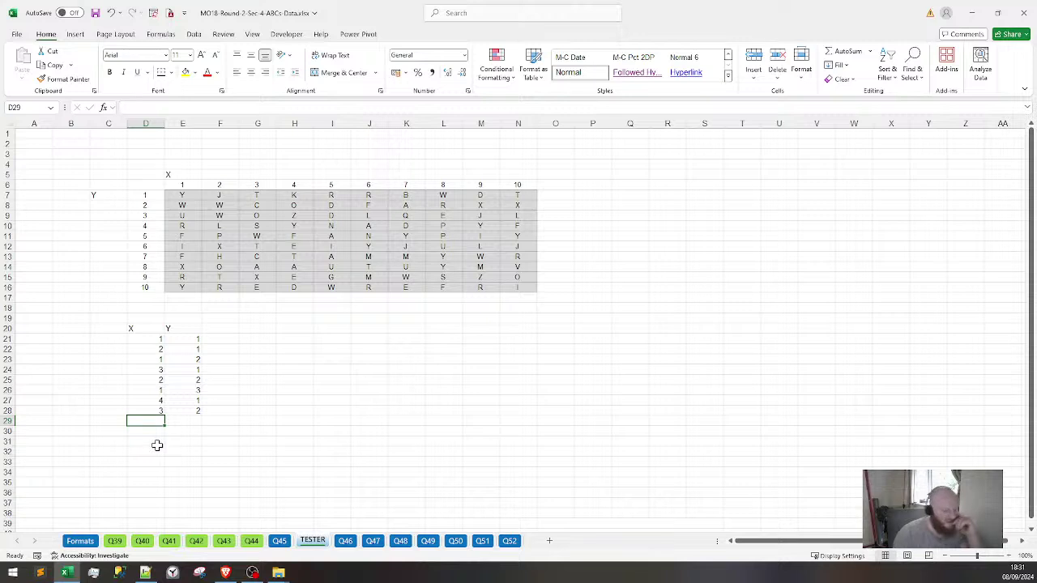
Add a coordinate pair with X 2 and Y 3 in row 29
text(23)
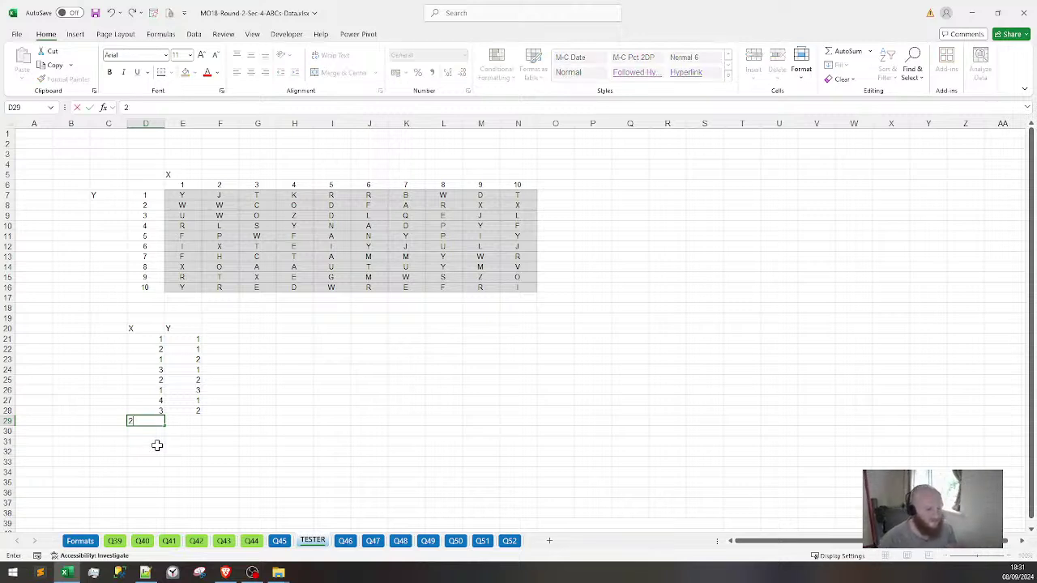
key(Tab)
text(3)
key(Tab)
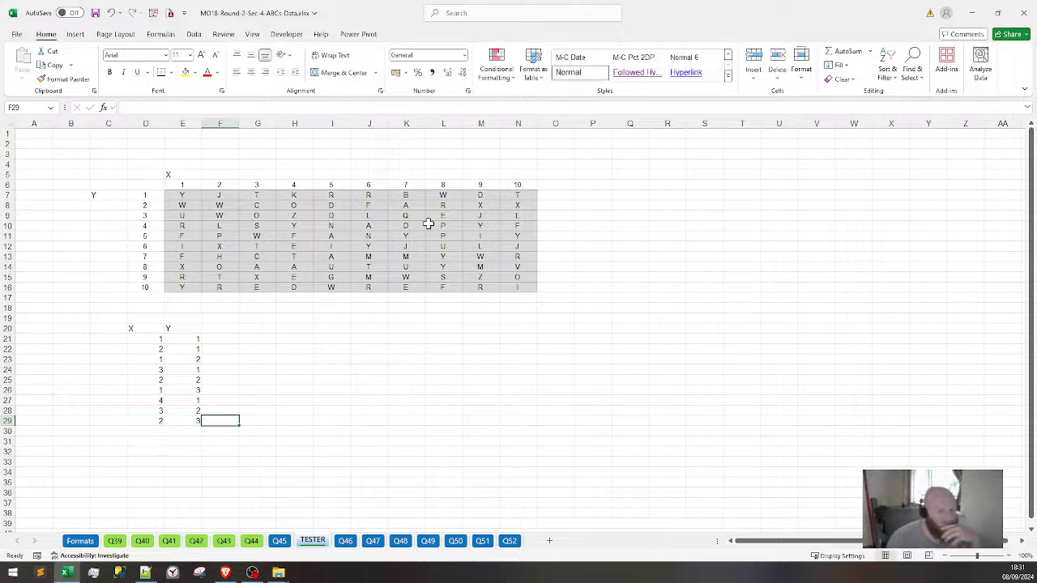
Trace the fourth diagonal in the letter grid from column 4, row 1 down to column 1, row 4
click(247, 183)
click(188, 216)
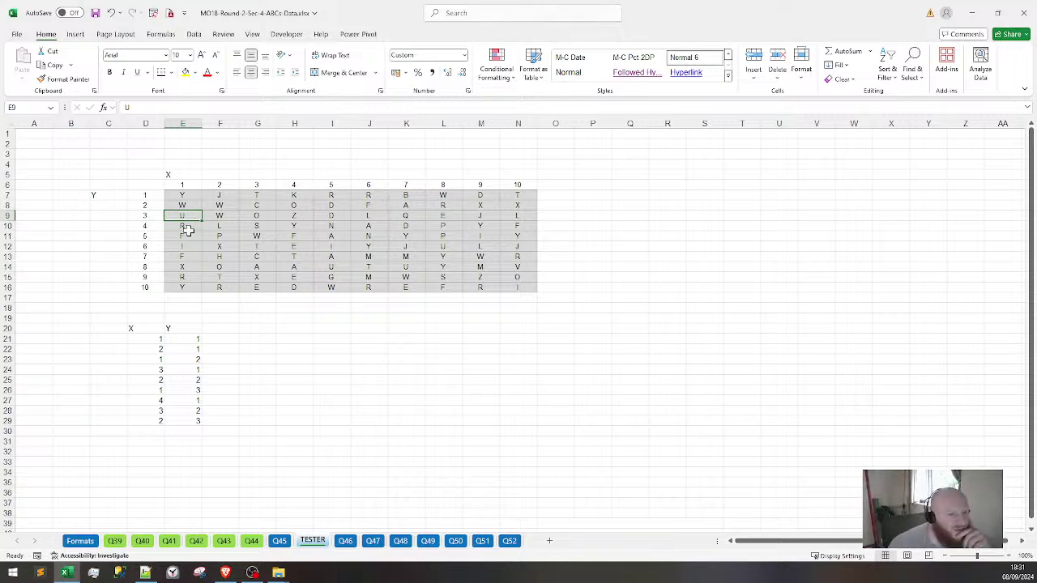
click(183, 196)
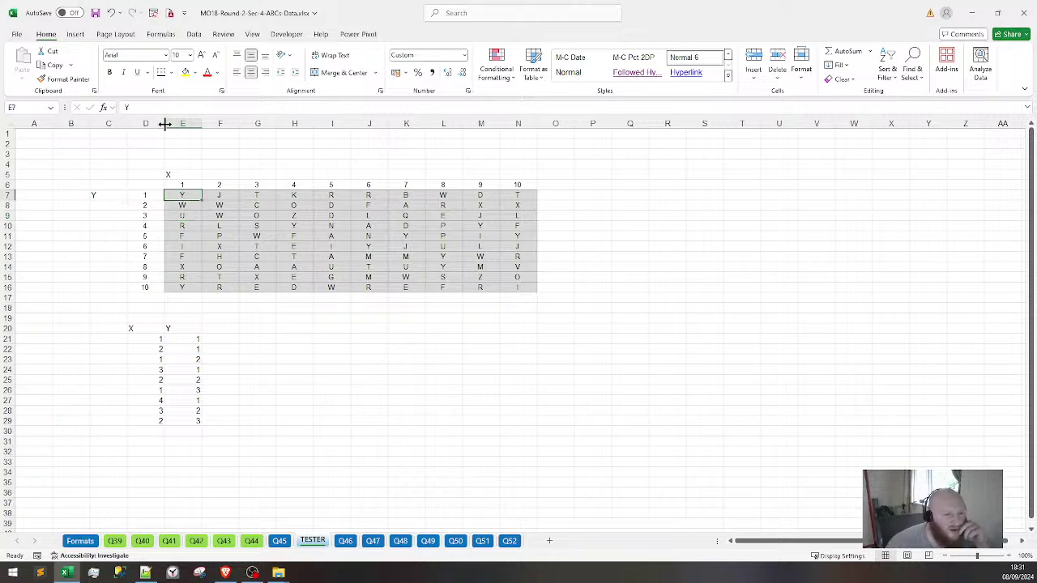
click(184, 409)
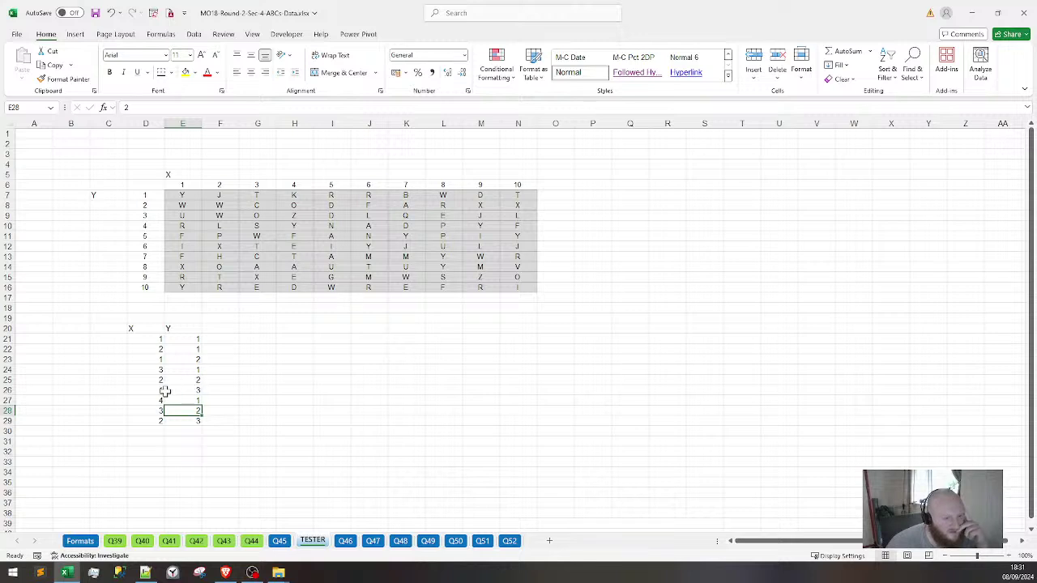
drag(154, 400, 188, 400)
click(294, 186)
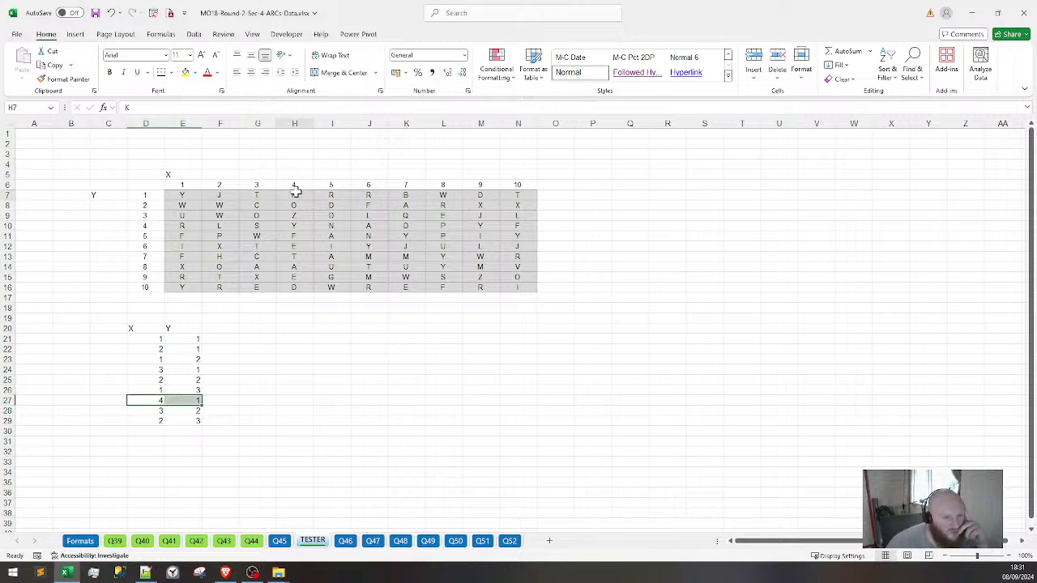
click(250, 205)
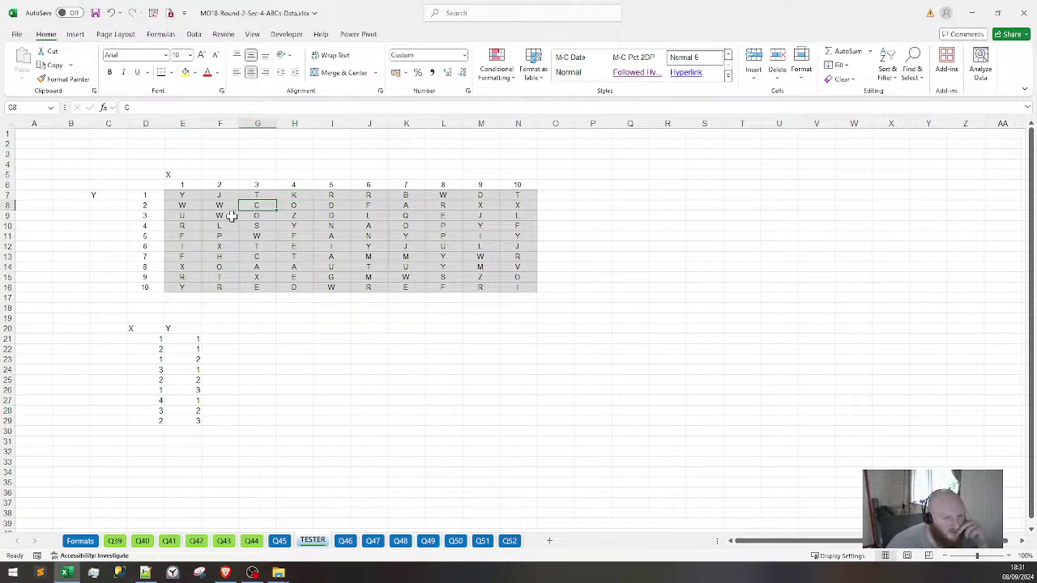
click(230, 209)
click(183, 227)
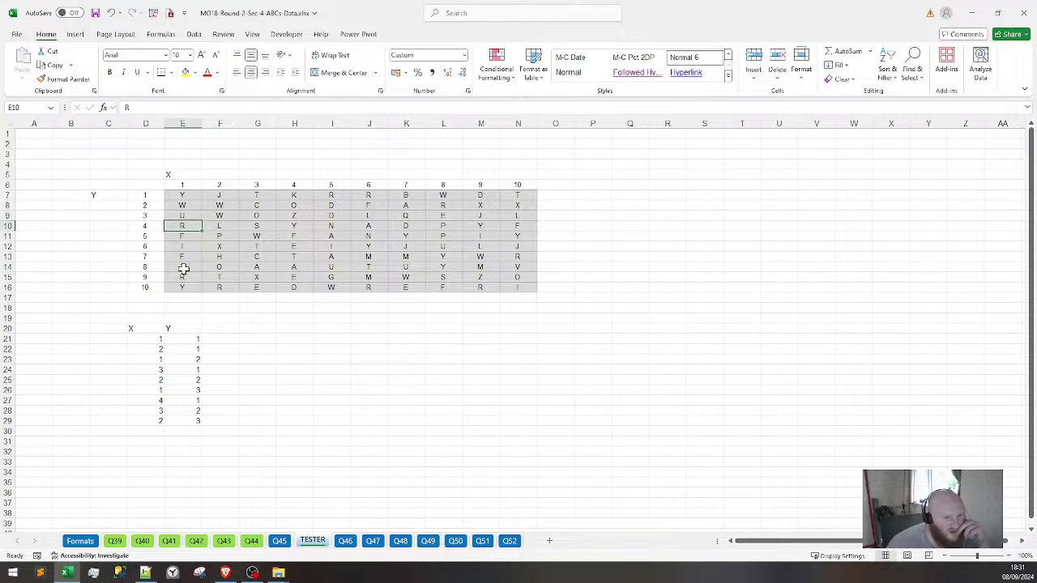
Finish the fourth diagonal by adding X 1 and Y 4 in row 30 of the coordinate list
click(153, 428)
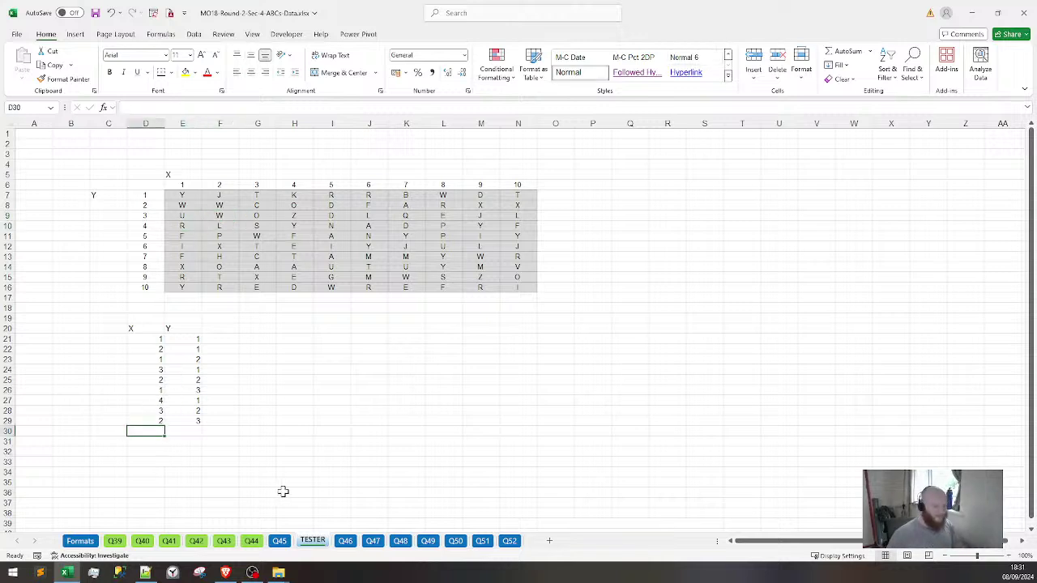
text(1)
key(Tab)
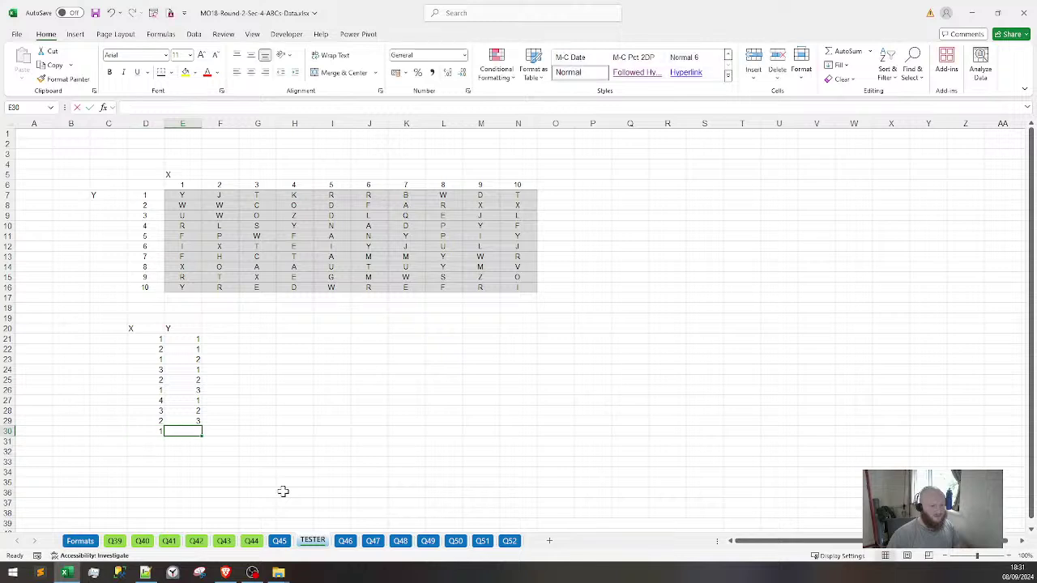
text(3)
key(Tab)
key(Down)
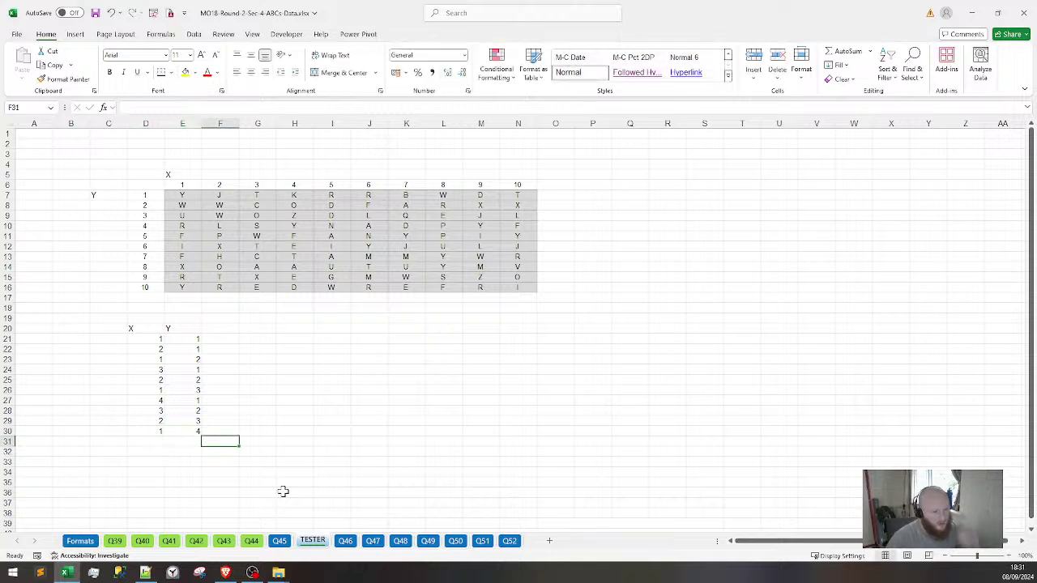
Examine the sequences of X and Y values in rows 21 to 30 for a repeating diagonal pattern
drag(154, 341, 150, 434)
click(155, 337)
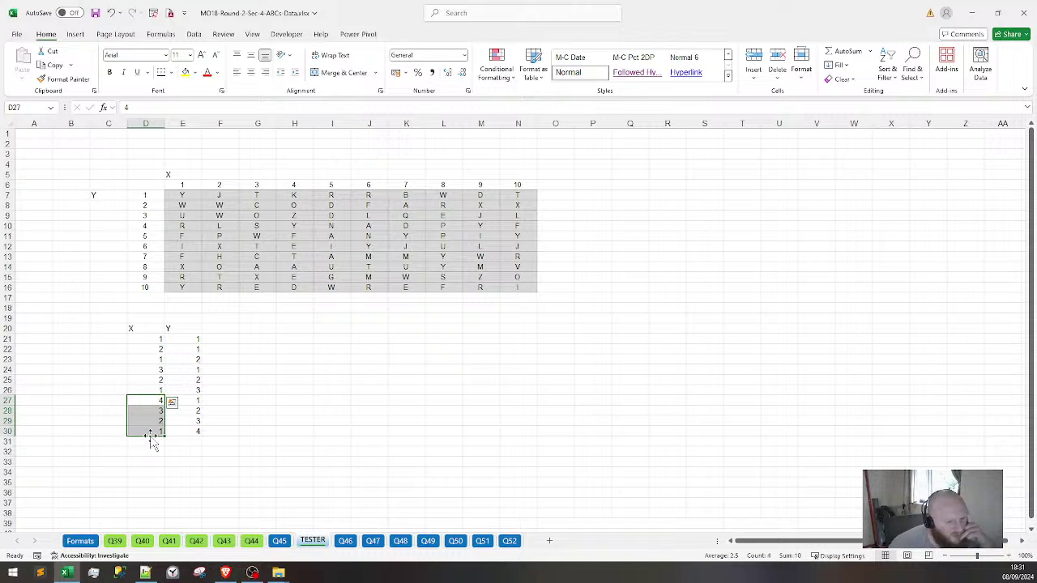
click(193, 340)
drag(188, 349, 188, 431)
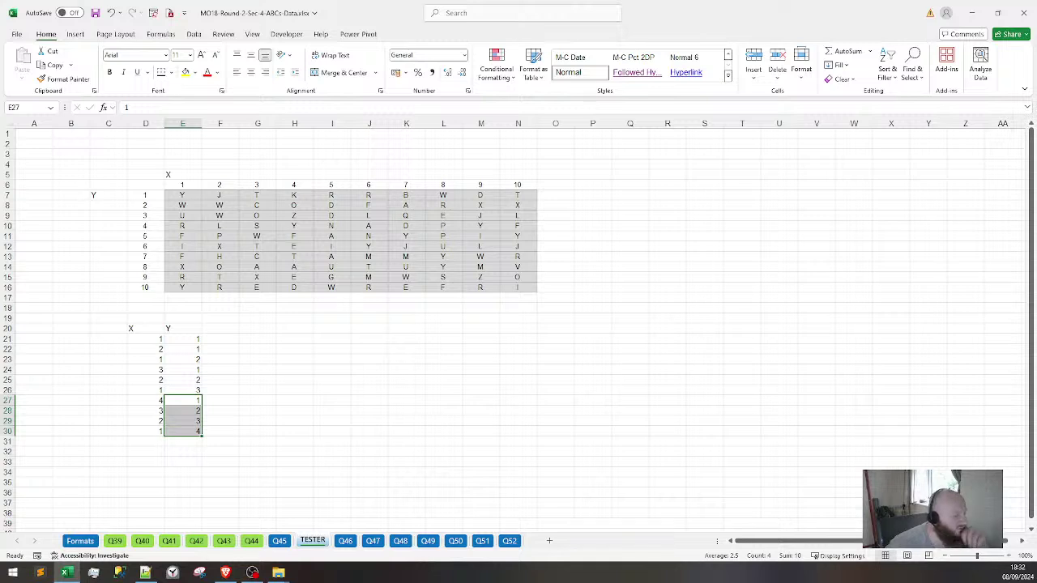
click(143, 330)
text(X)
click(122, 340)
click(147, 339)
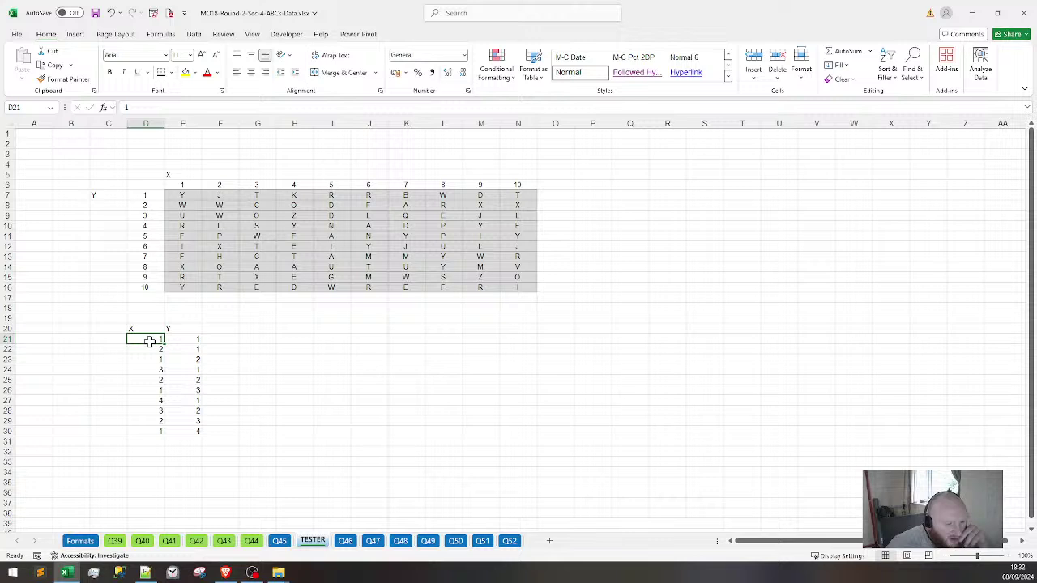
Compare the X and Y values listed from row 21 down with the axes and starting corner of the letter grid
click(186, 172)
click(104, 196)
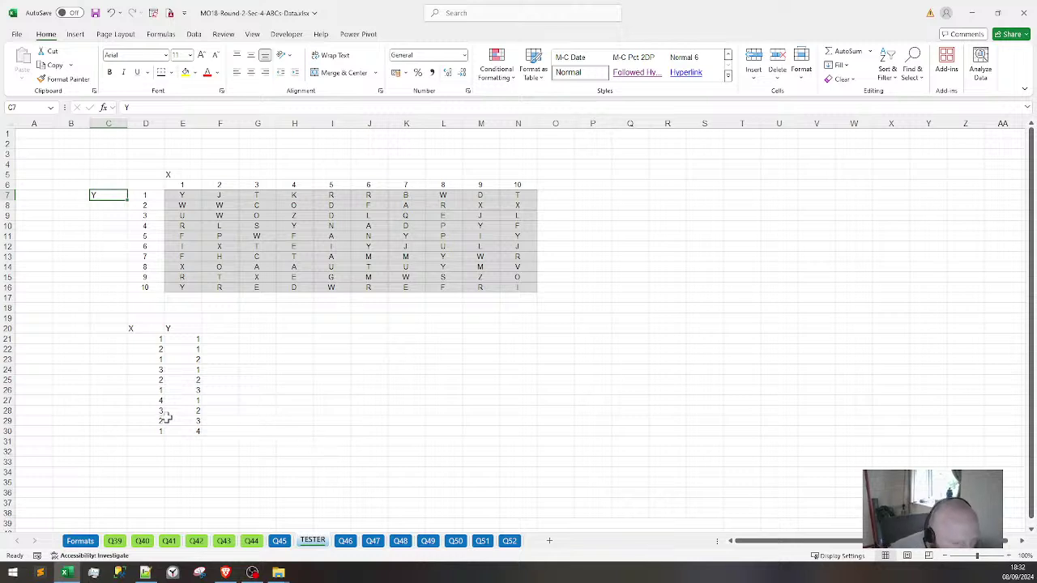
click(157, 339)
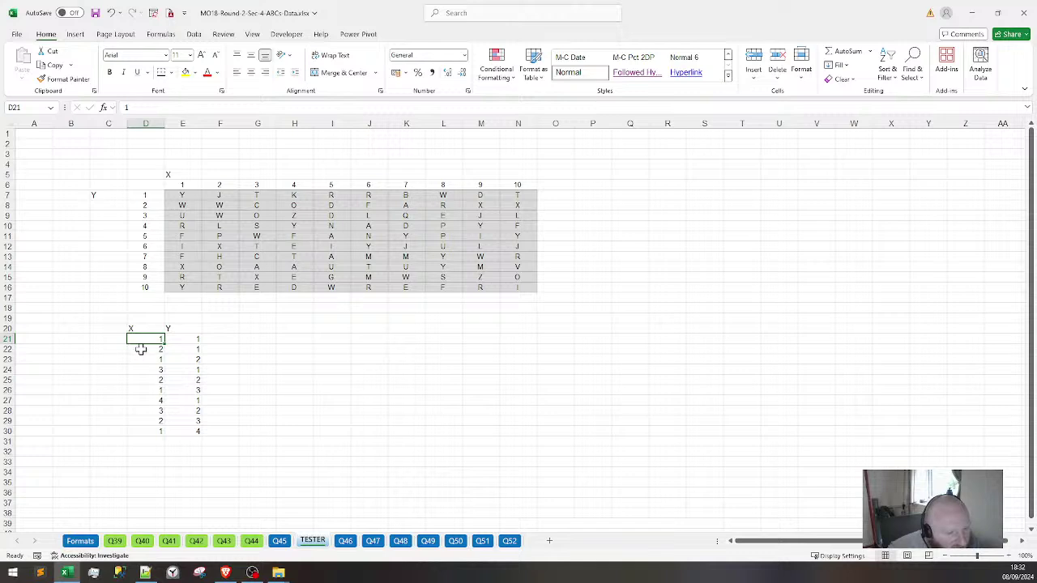
drag(141, 348, 141, 431)
click(203, 336)
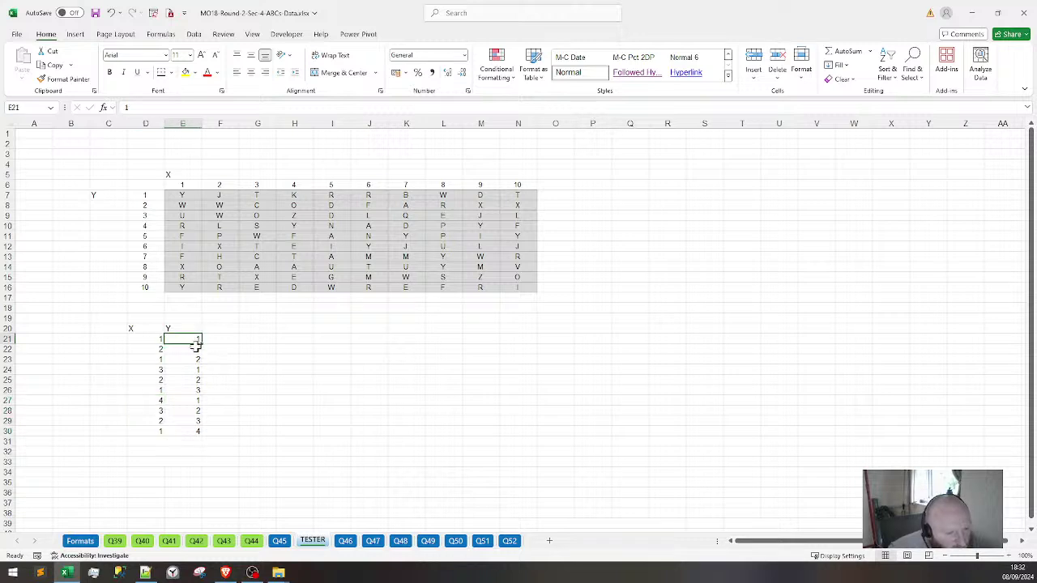
drag(198, 348, 193, 380)
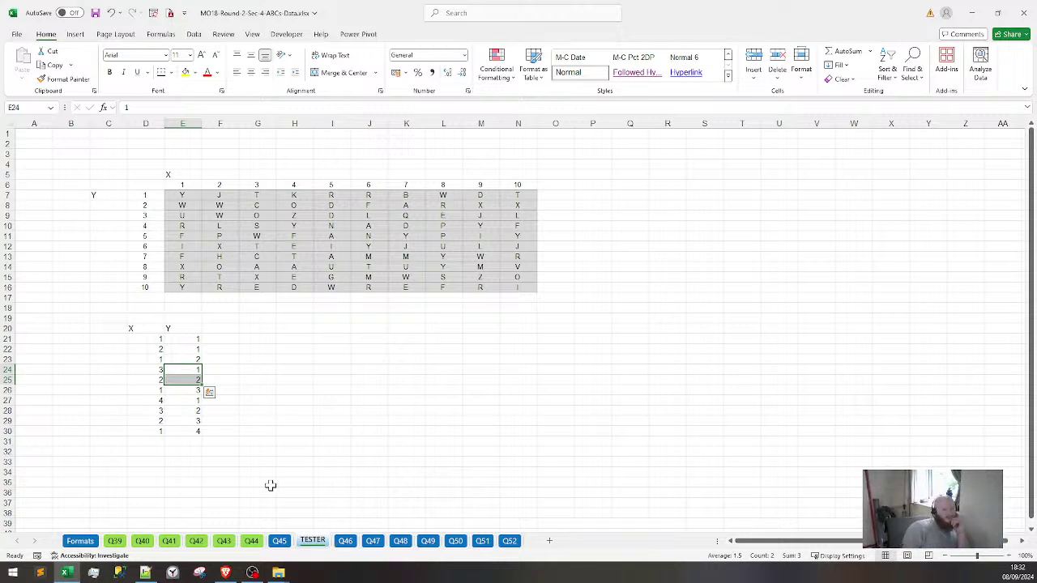
click(199, 339)
click(206, 339)
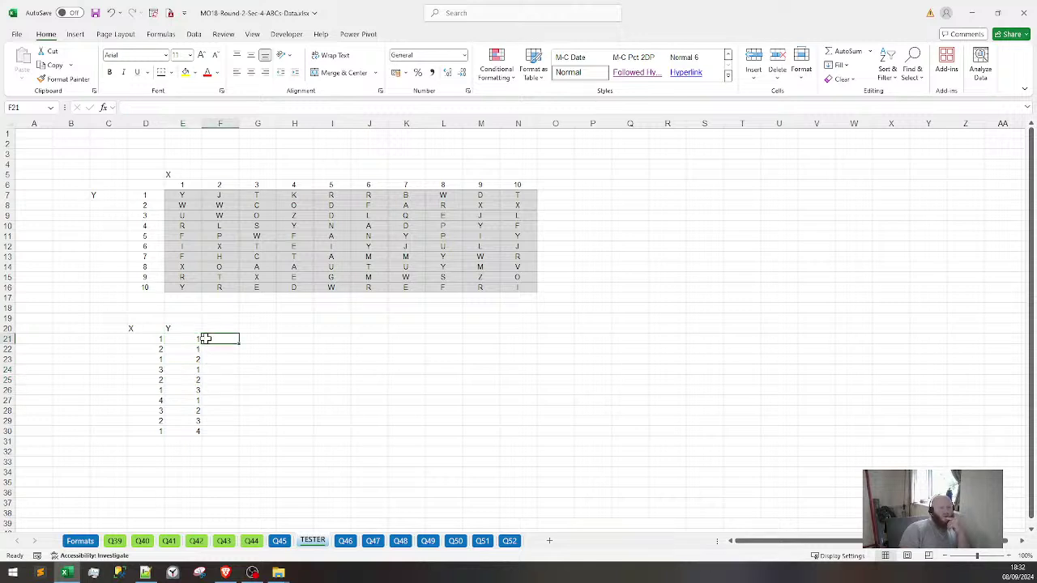
click(185, 194)
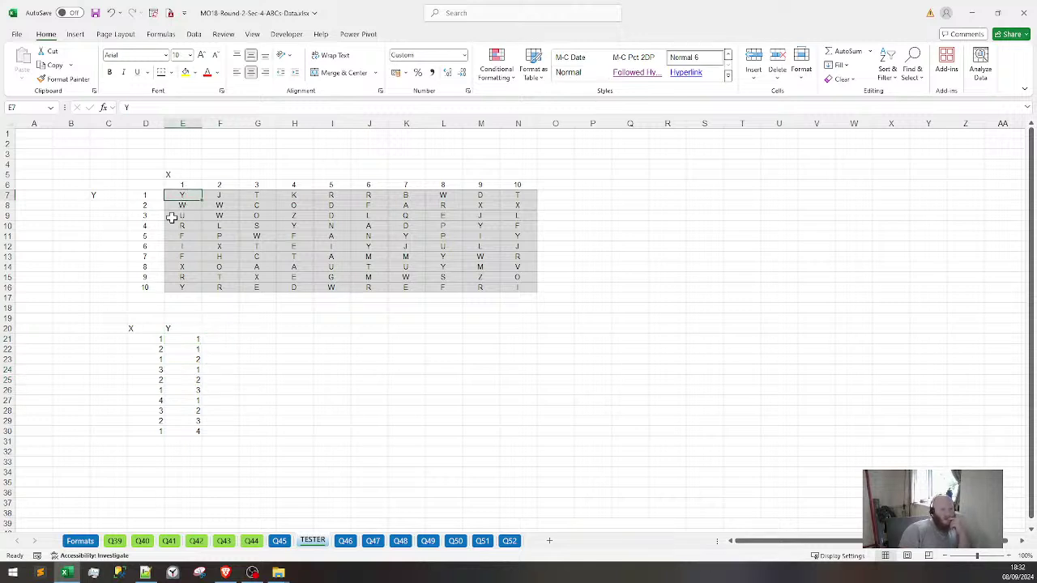
click(147, 179)
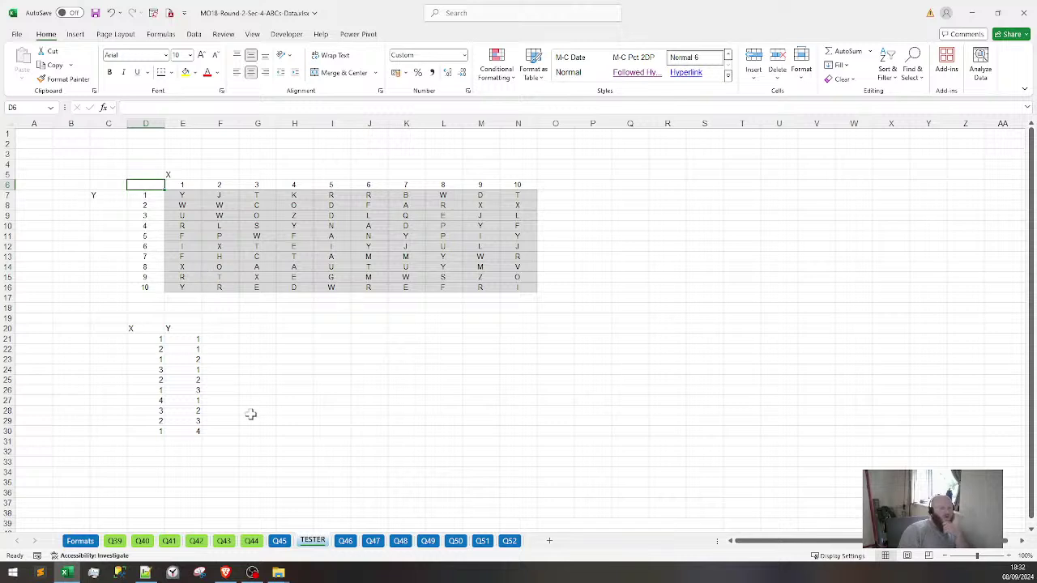
click(232, 341)
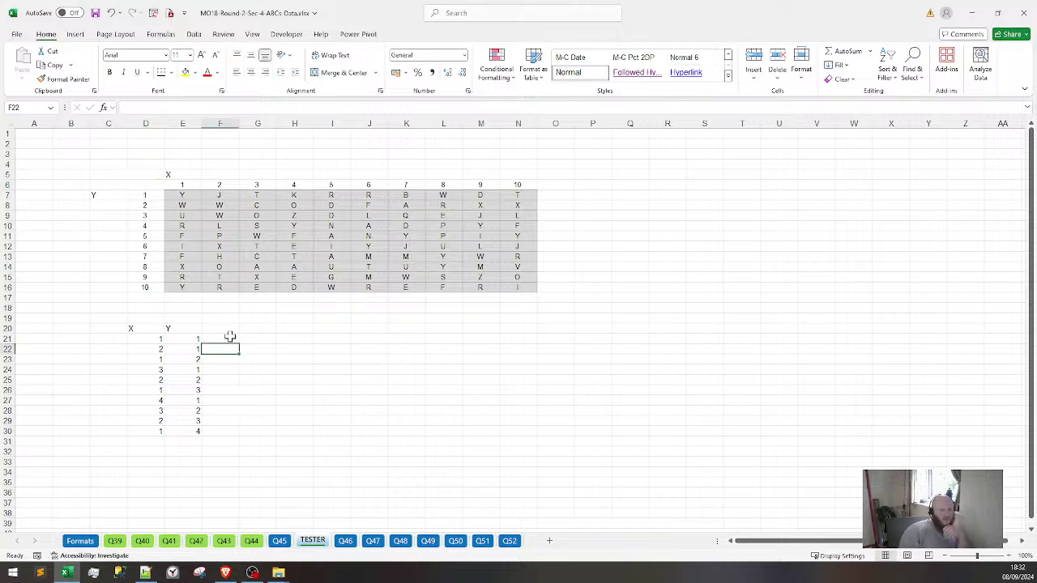
text(=)
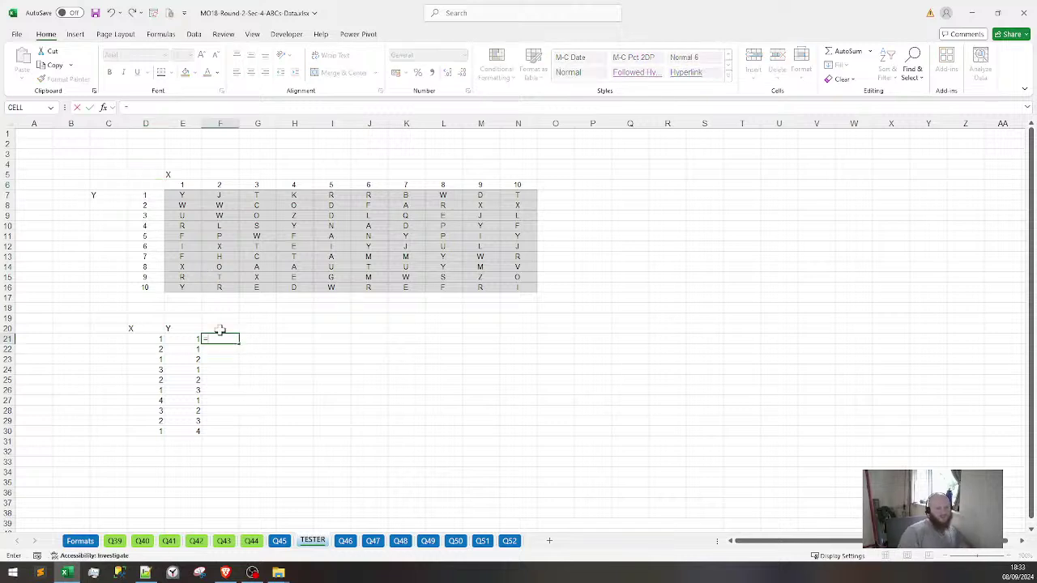
click(157, 186)
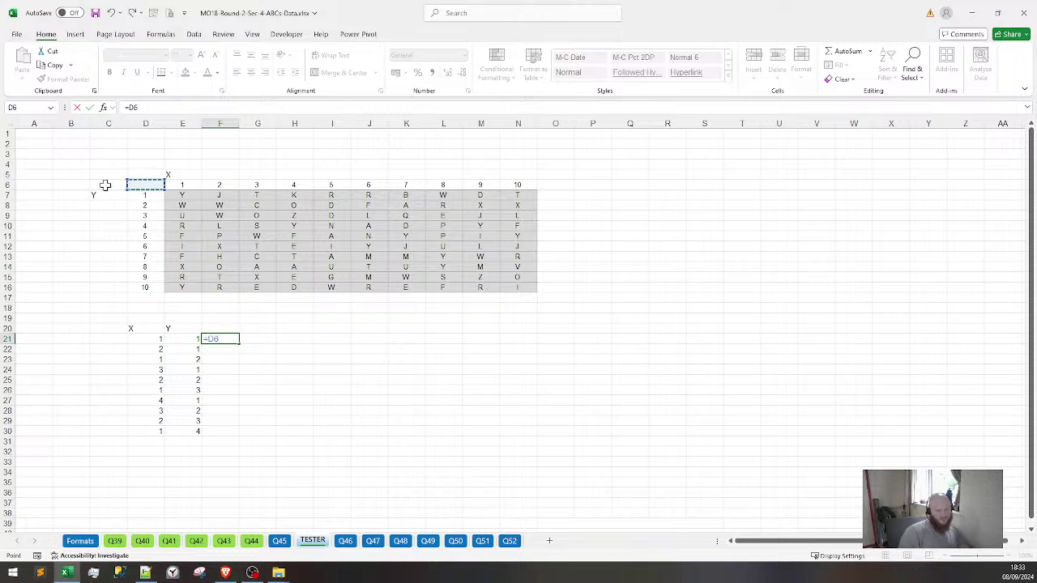
text(.OFFSET)
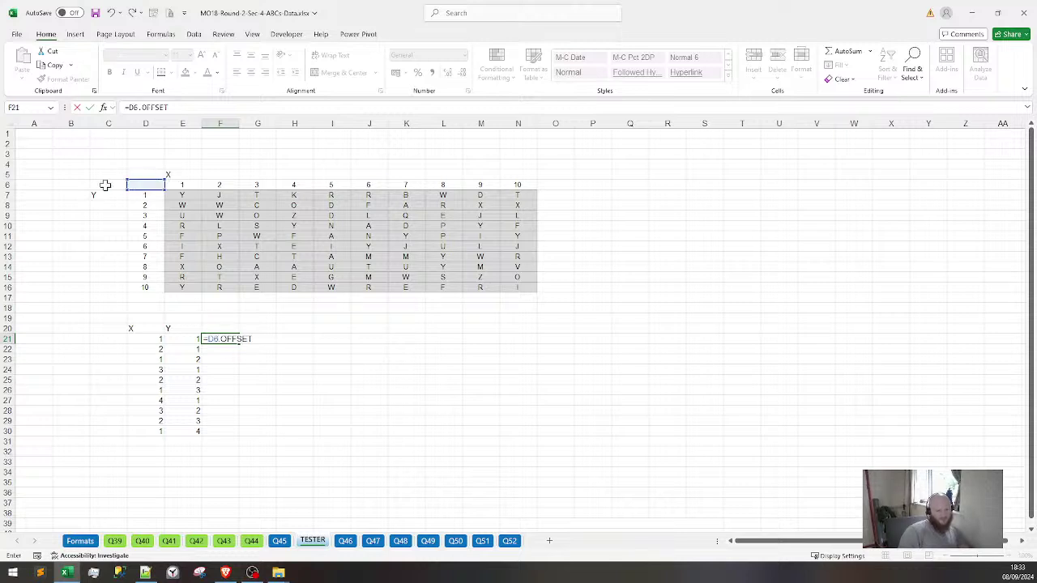
key(BackSpace)
key(BackSpace)
key(BackSpace)
key(BackSpace)
key(BackSpace)
key(BackSpace)
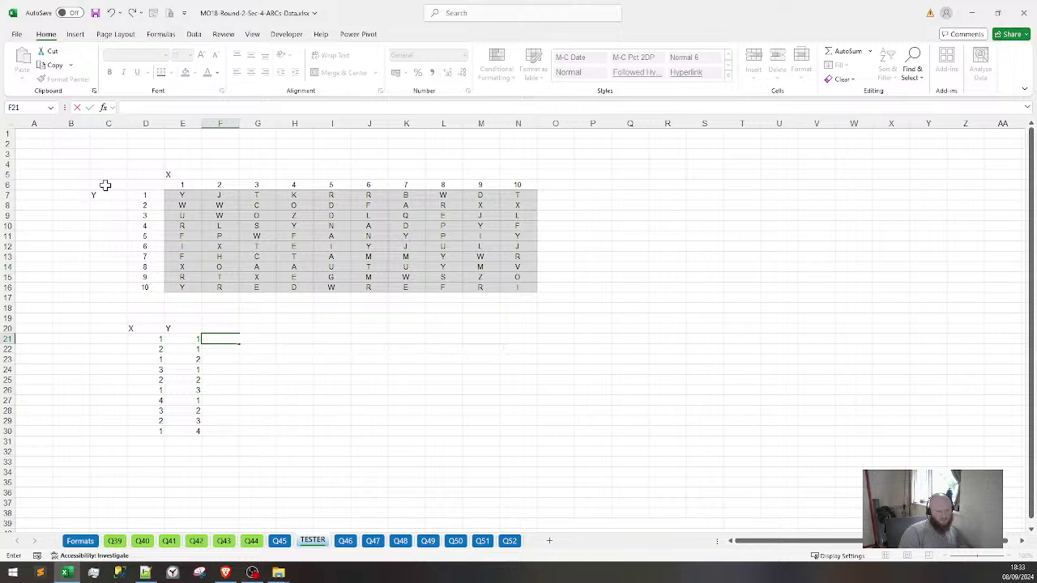
Enter =OFFSET(D6,D21,E21) in F21 to fetch the letter for the first coordinate pair, and fill the formula down to F30
text(OFFS)
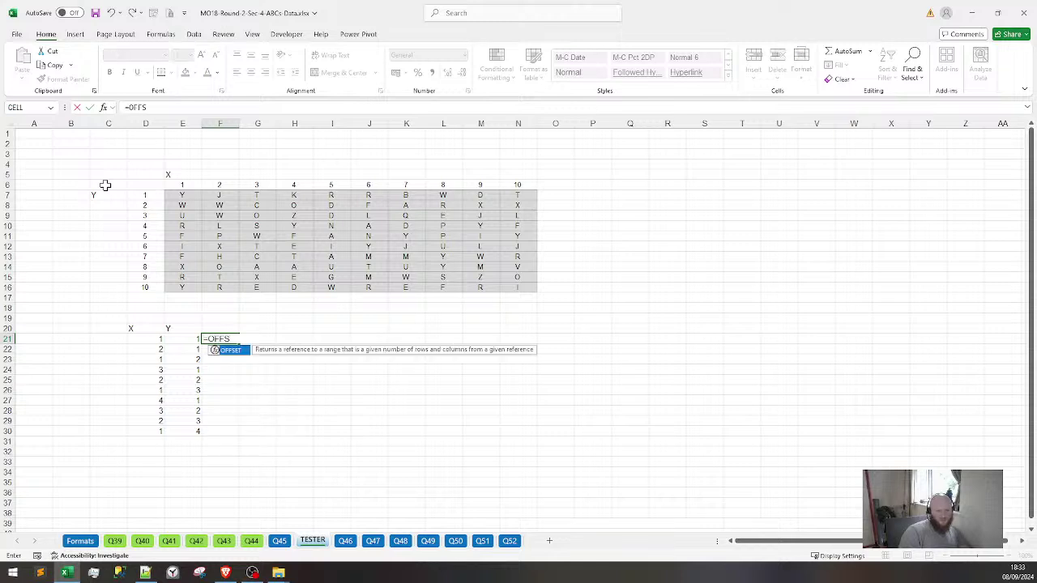
text(ET()
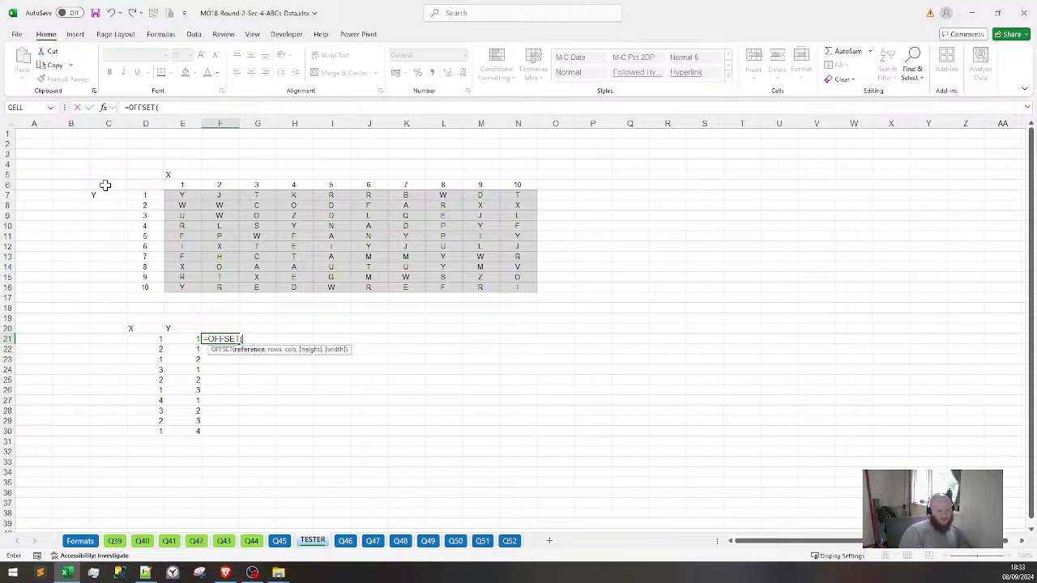
click(145, 185)
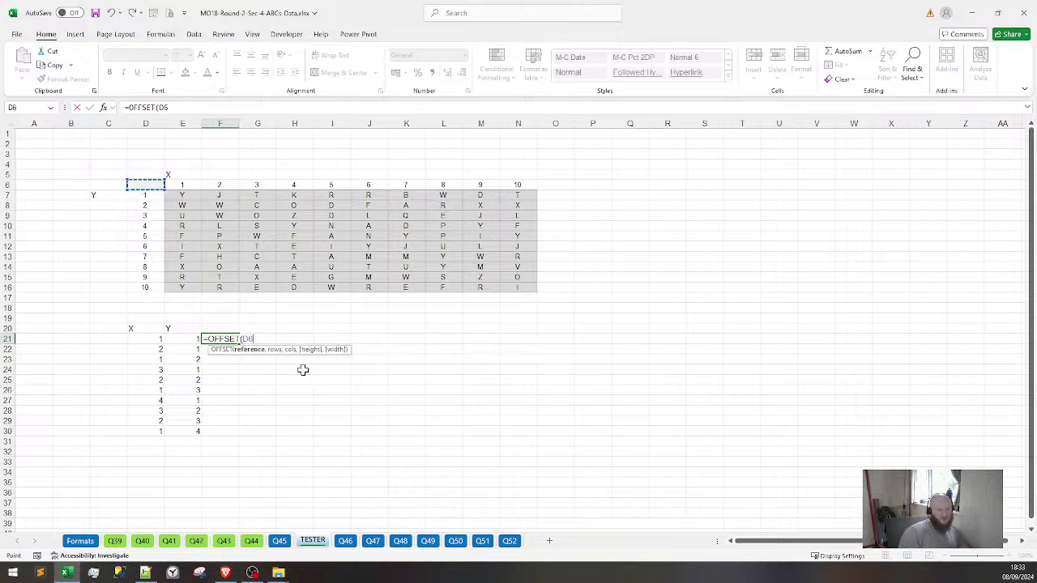
text(,)
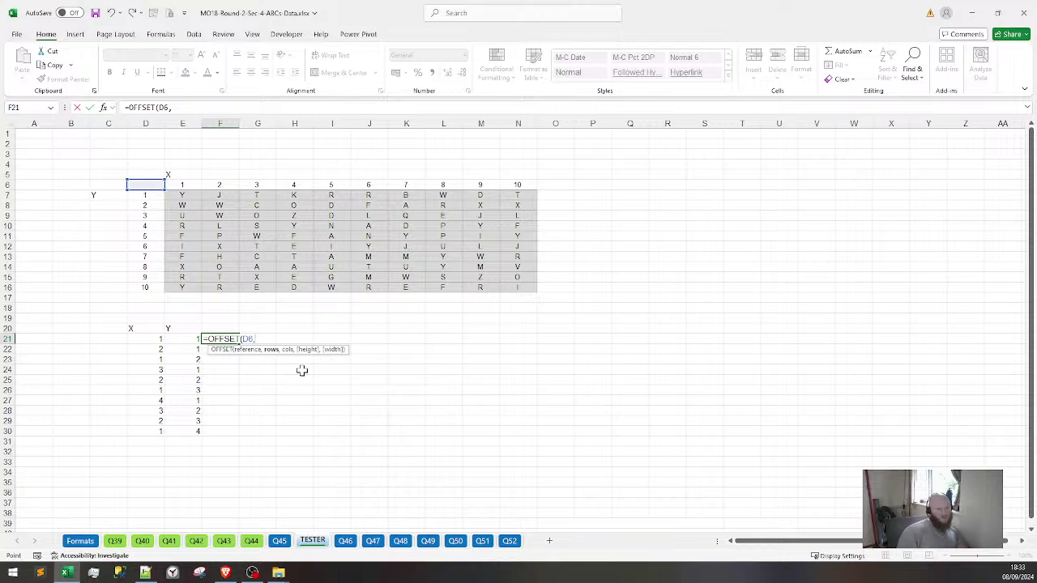
text(D21,E21)
key(Return)
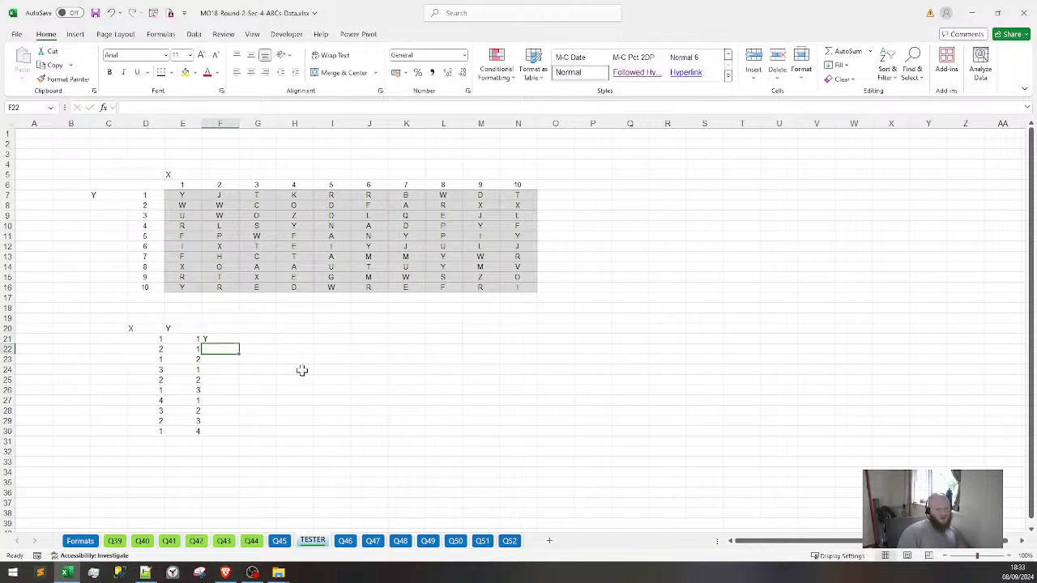
key(Up)
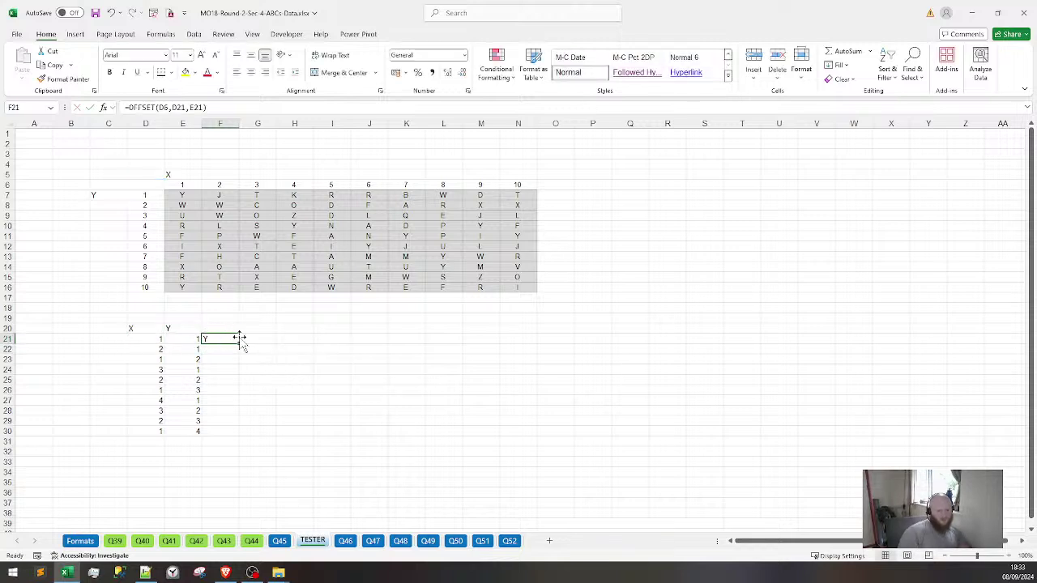
drag(239, 343, 245, 435)
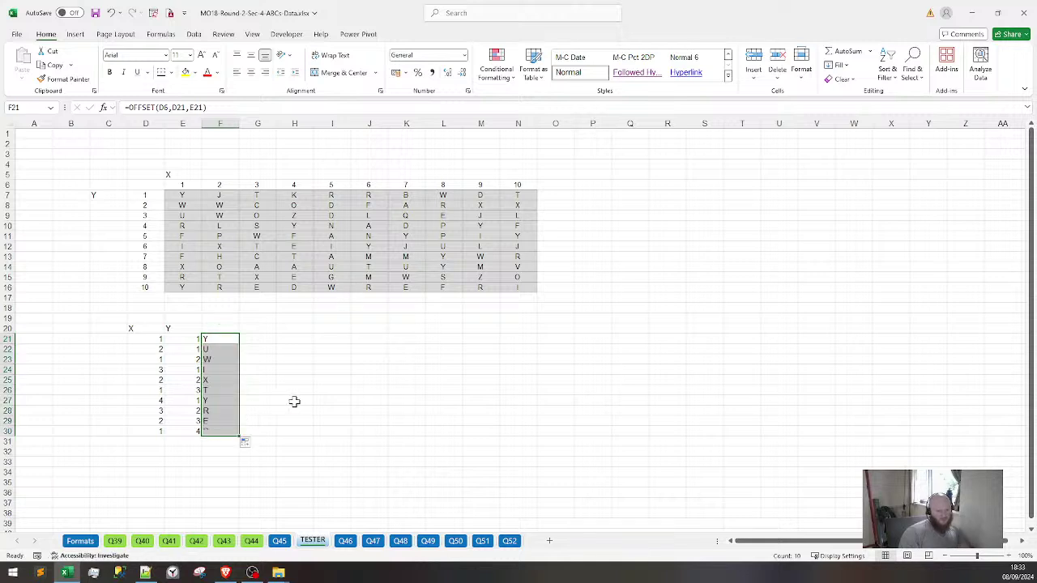
Check the letter and OFFSET formula in F22 against the start of the letter grid
click(185, 198)
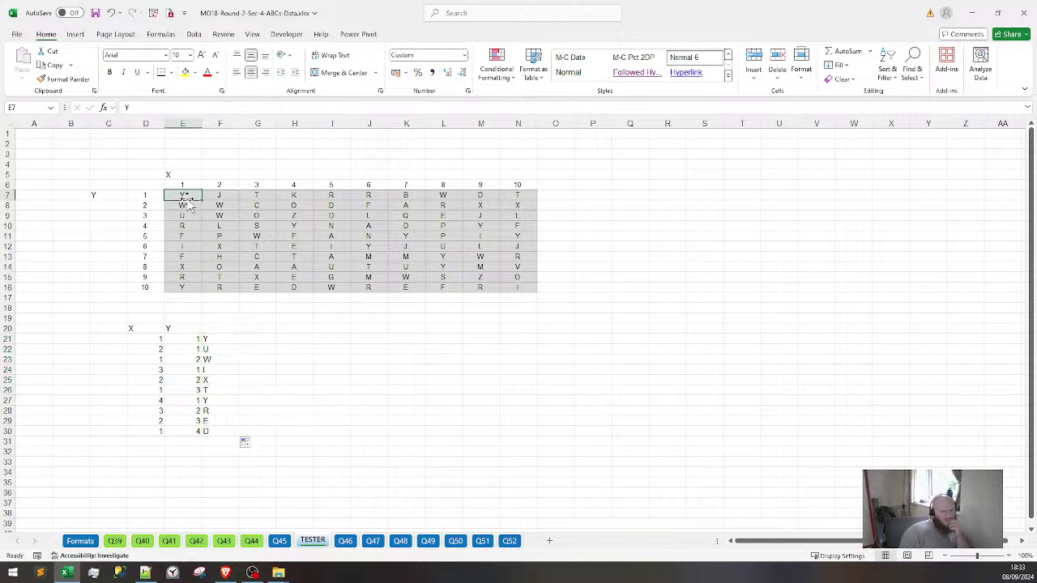
click(221, 348)
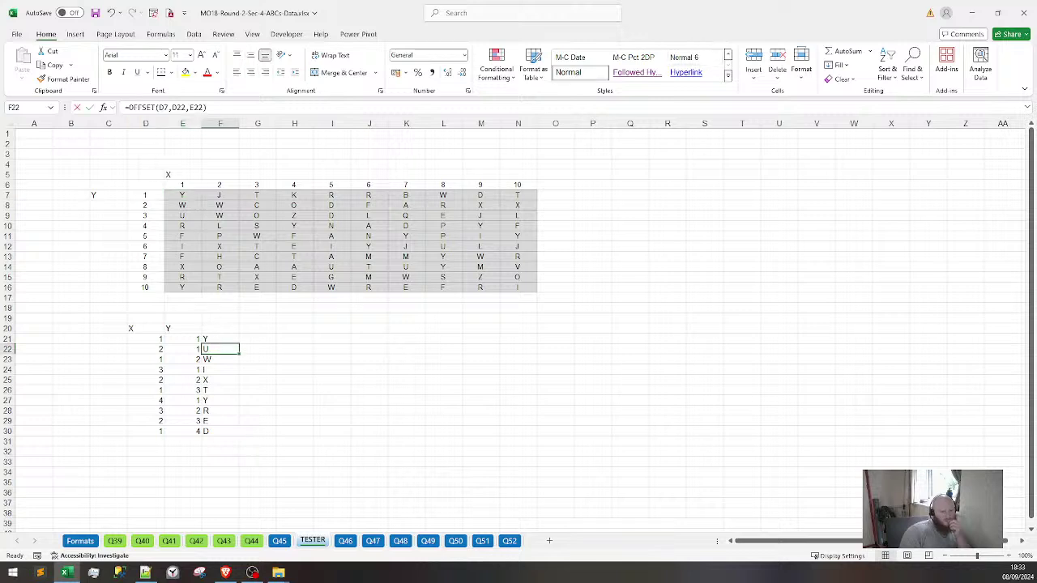
key(F2)
key(Escape)
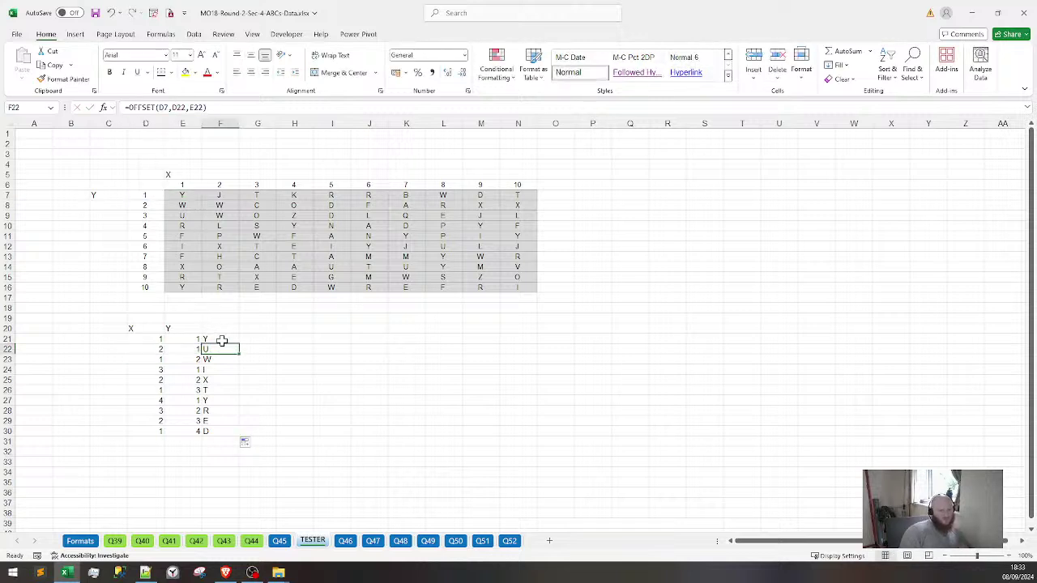
Try swapping the row and column references in F21 to =OFFSET(D6,E21,D21), filled down to F30, and undo both changes
key(Up)
key(F2)
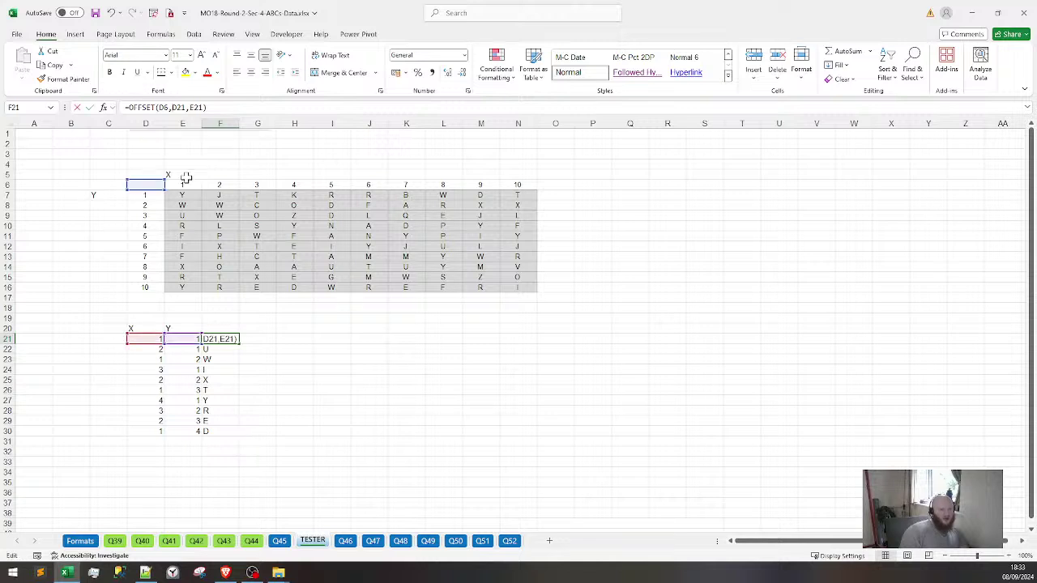
mouse_move(163, 341)
mouse_down()
mouse_move(165, 362)
mouse_move(133, 345)
mouse_move(182, 341)
mouse_up()
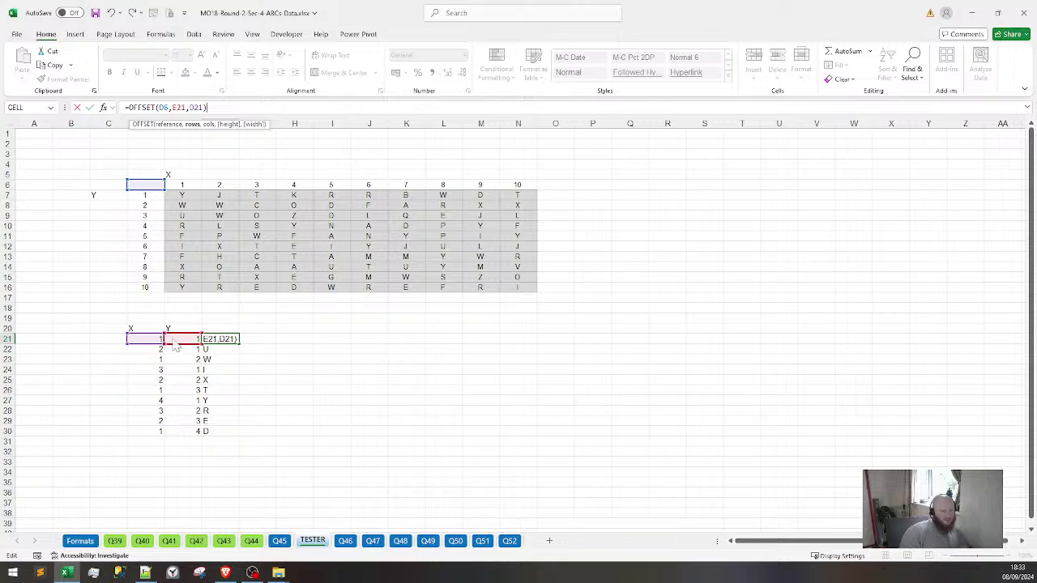
key(ctrl+Return)
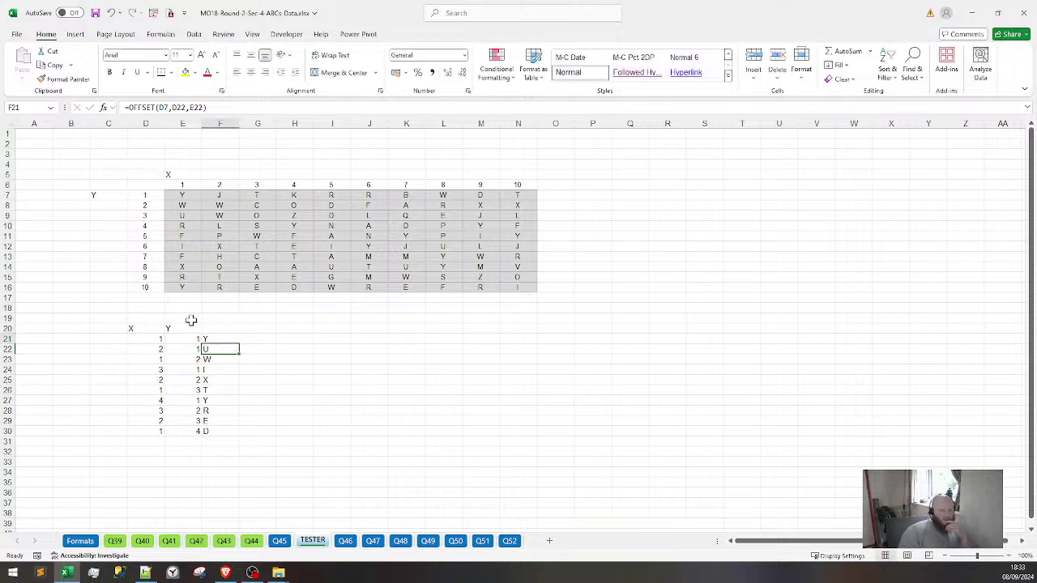
key(ctrl+shift+Down)
key(ctrl+d)
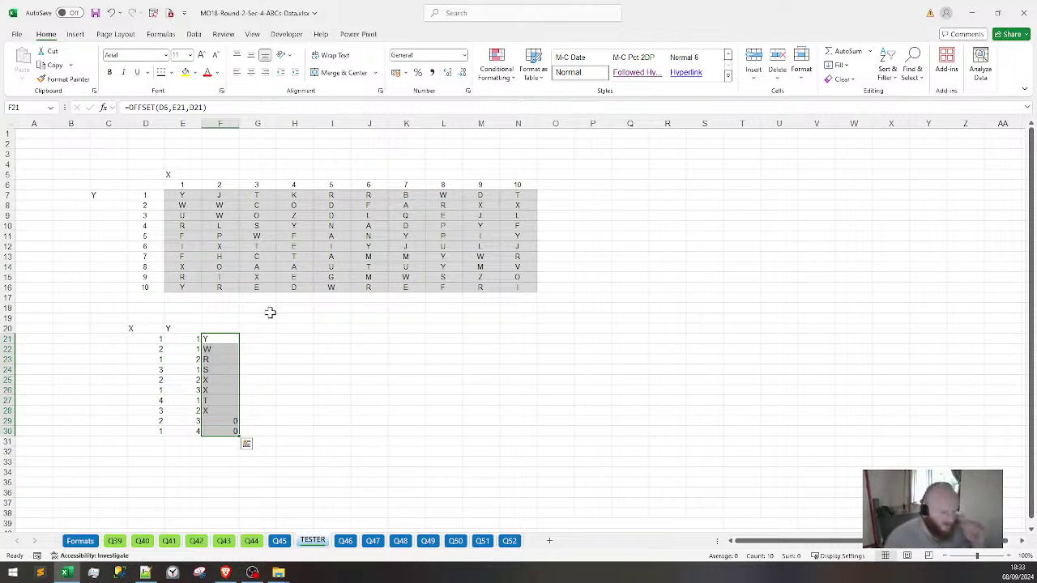
key(ctrl+z)
key(ctrl+z)
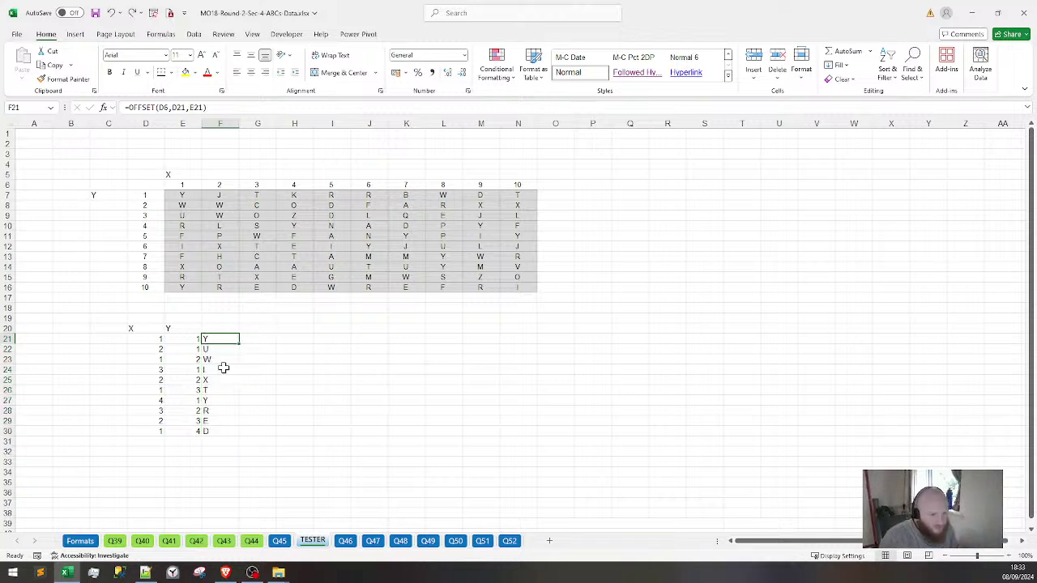
Compare the reference cell used by the OFFSET formula in F22 with the grid's corner cell D6 and its first letters
click(225, 350)
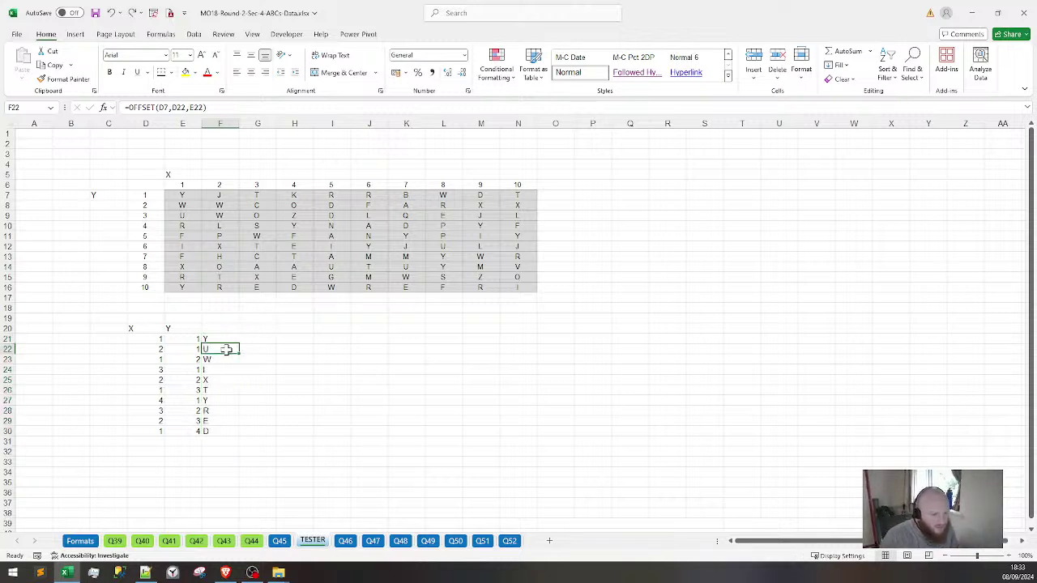
click(155, 196)
click(155, 185)
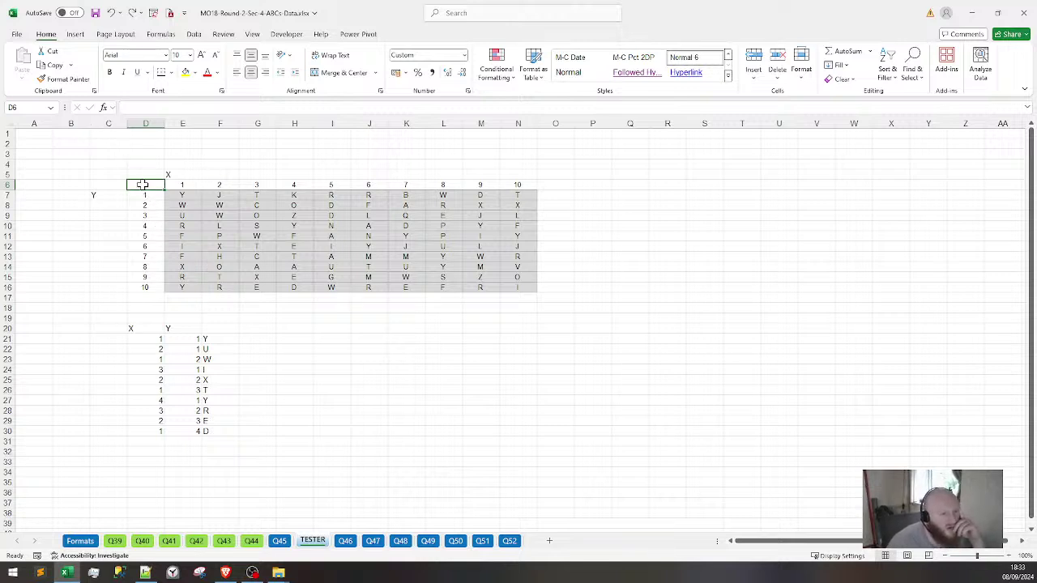
click(185, 195)
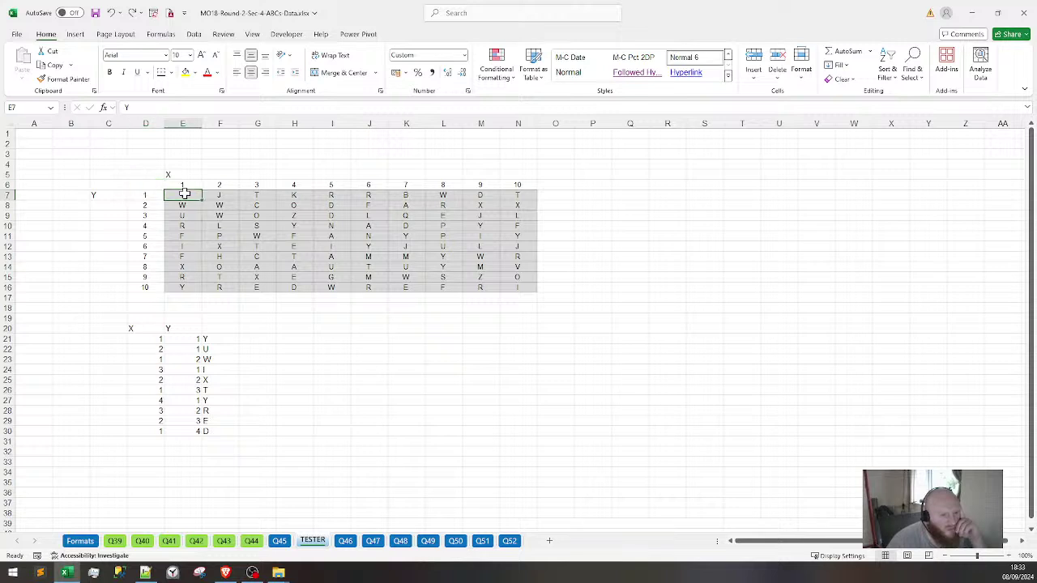
click(220, 196)
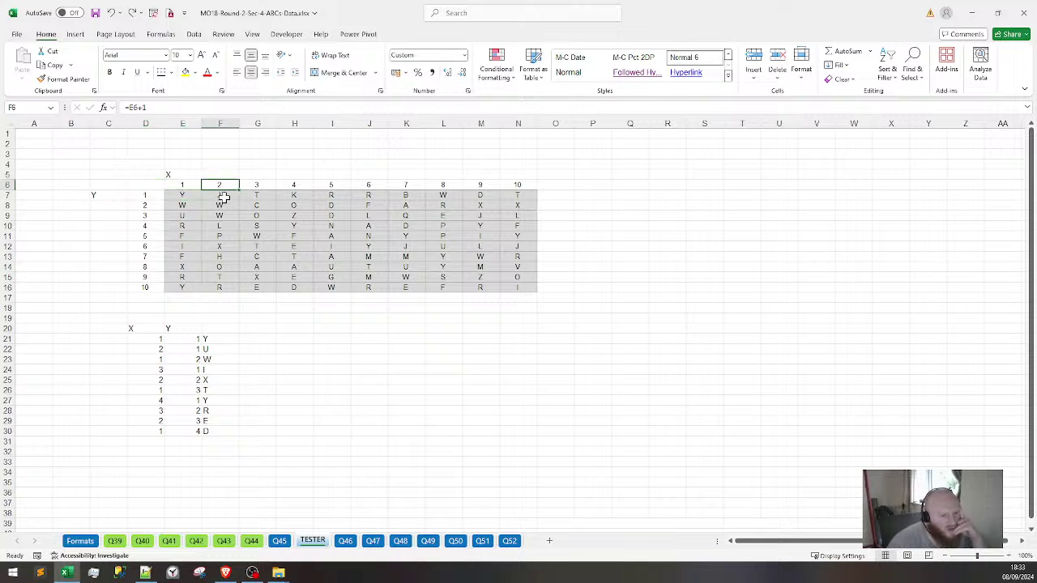
click(209, 349)
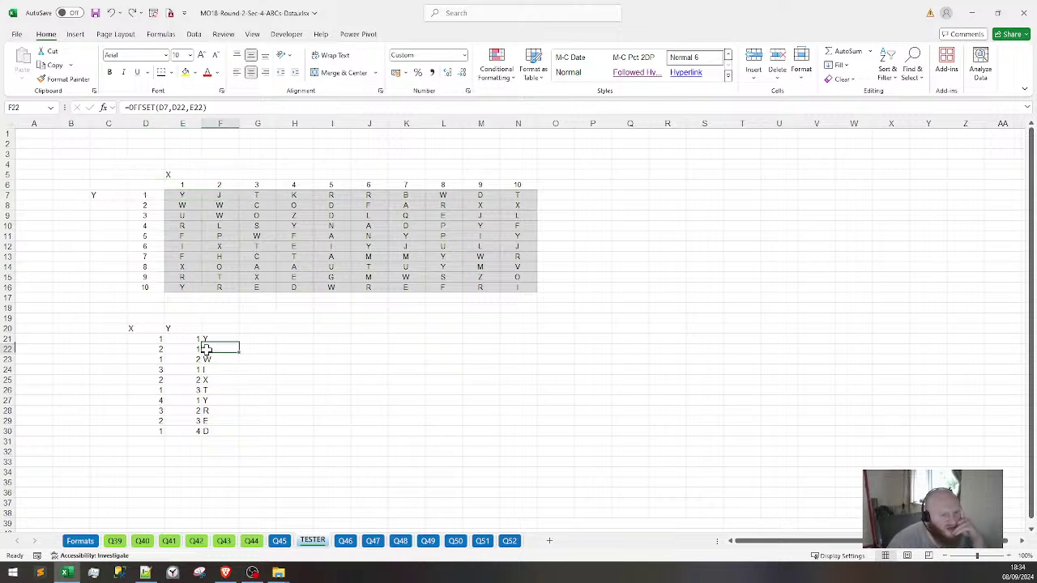
Make the D6 reference absolute in F21 so the formula reads =OFFSET($D$6,D21,E21)
click(209, 339)
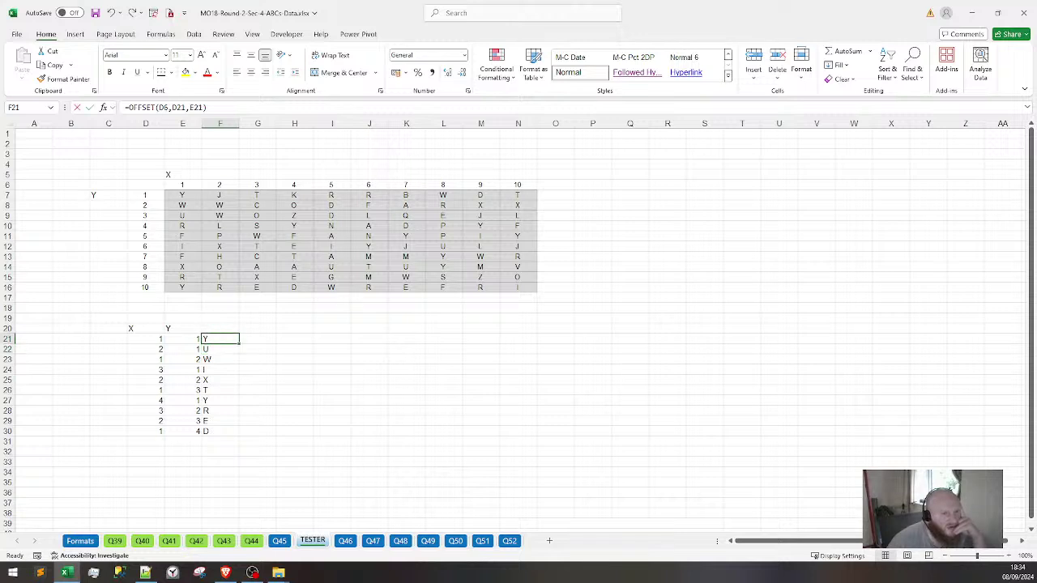
click(154, 107)
key(F4)
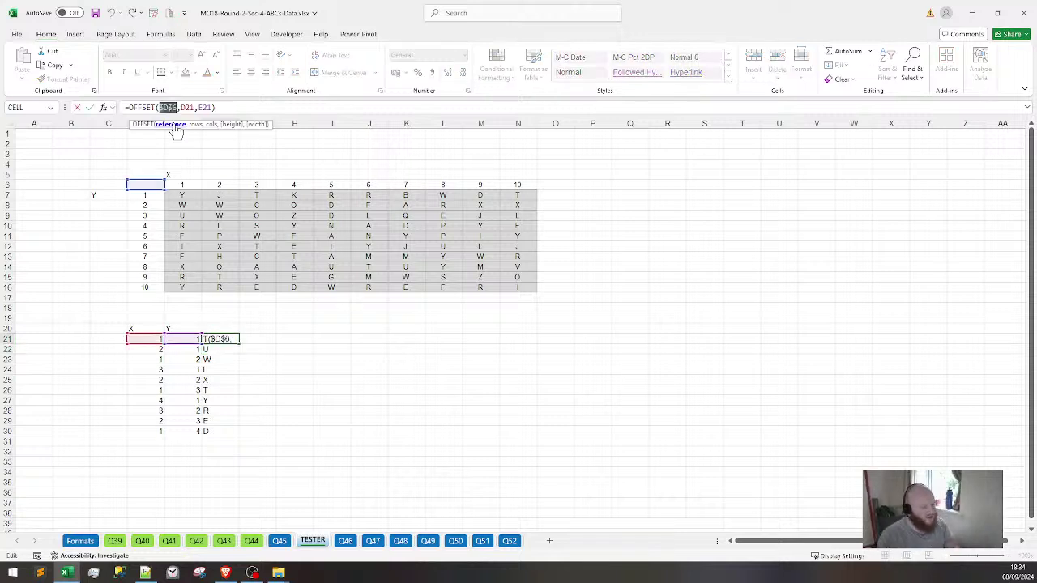
key(Return)
key(Up)
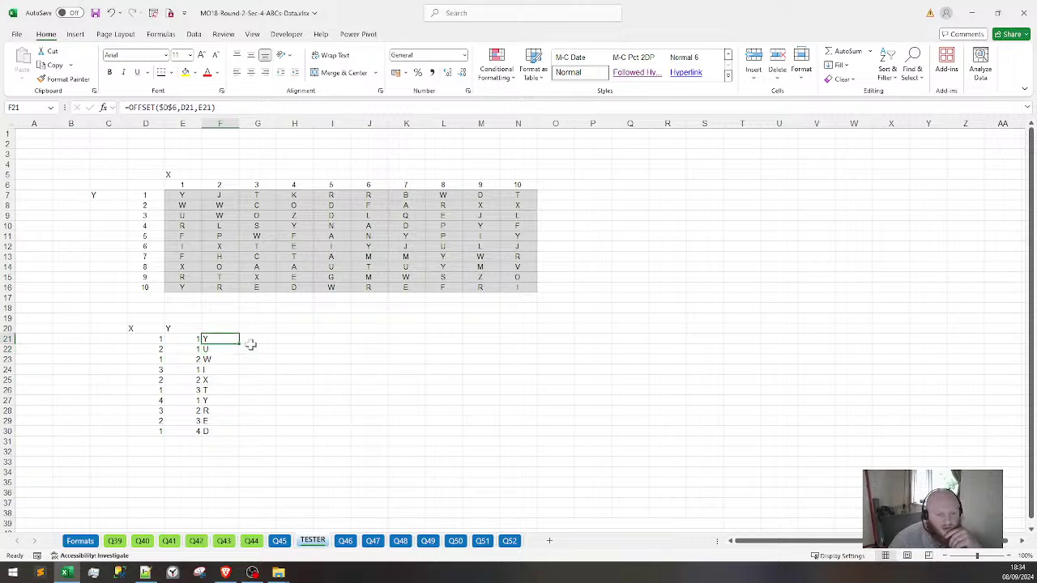
Fill the =OFFSET($D$6,D21,E21) formula from F21 down to F30 and compare the first results
drag(239, 343, 231, 433)
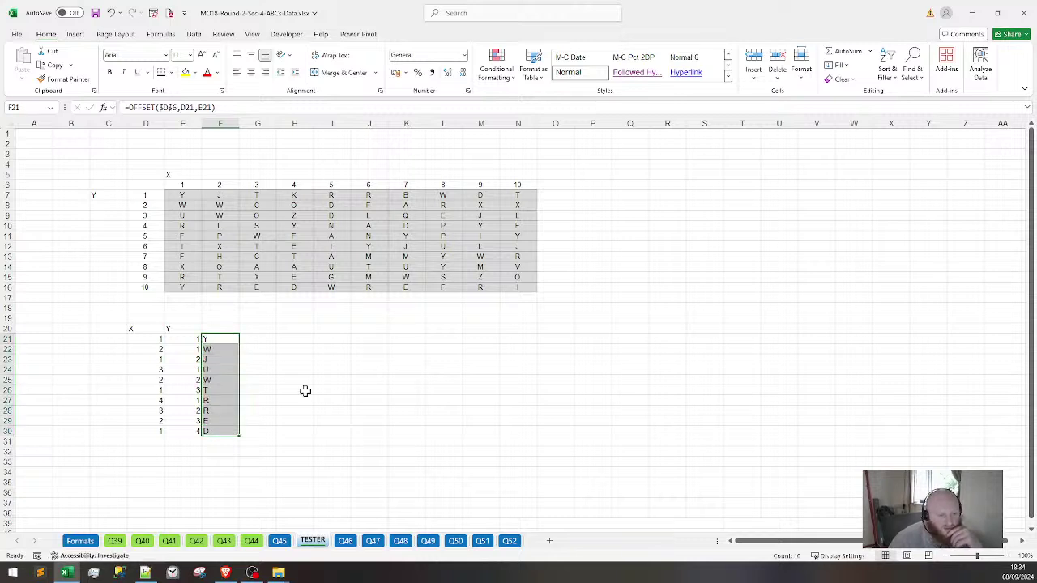
key(Return)
click(212, 349)
click(224, 339)
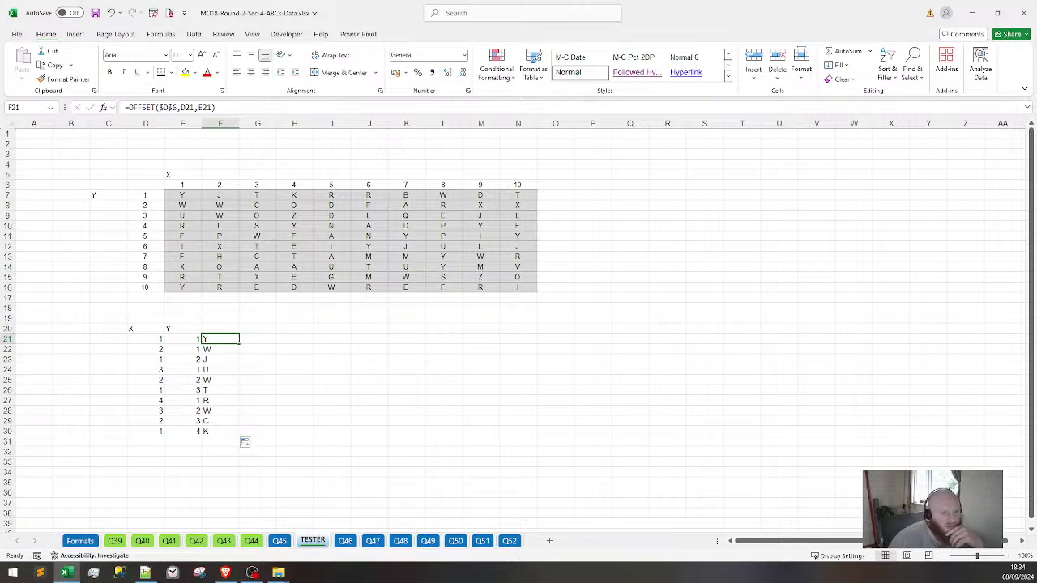
Swap the row and column references in F21 to =OFFSET($D$6,E21,D21) and fill the formula down to F30
click(206, 108)
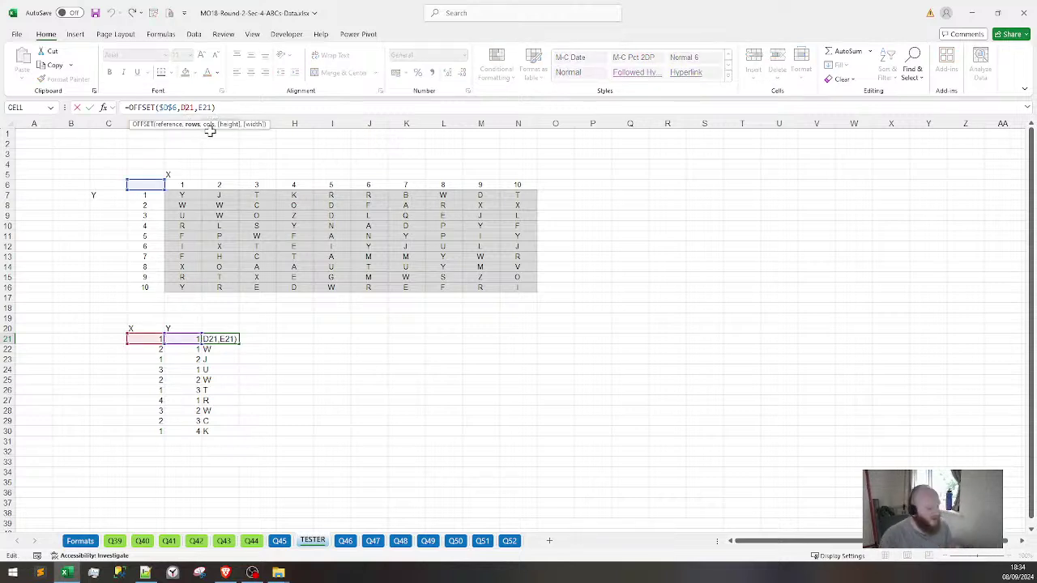
key(BackSpace)
text(E21,)
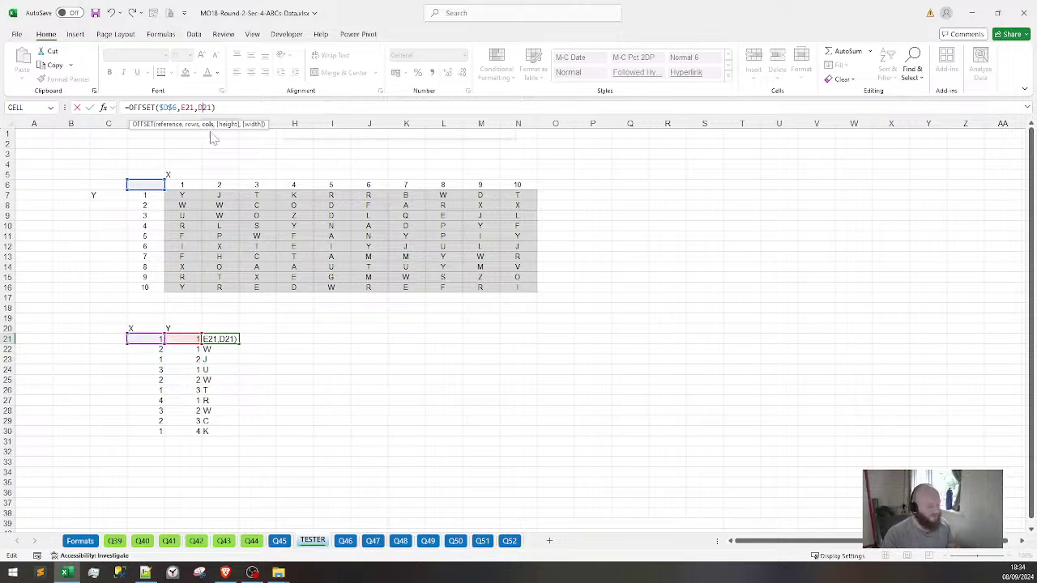
key(Return)
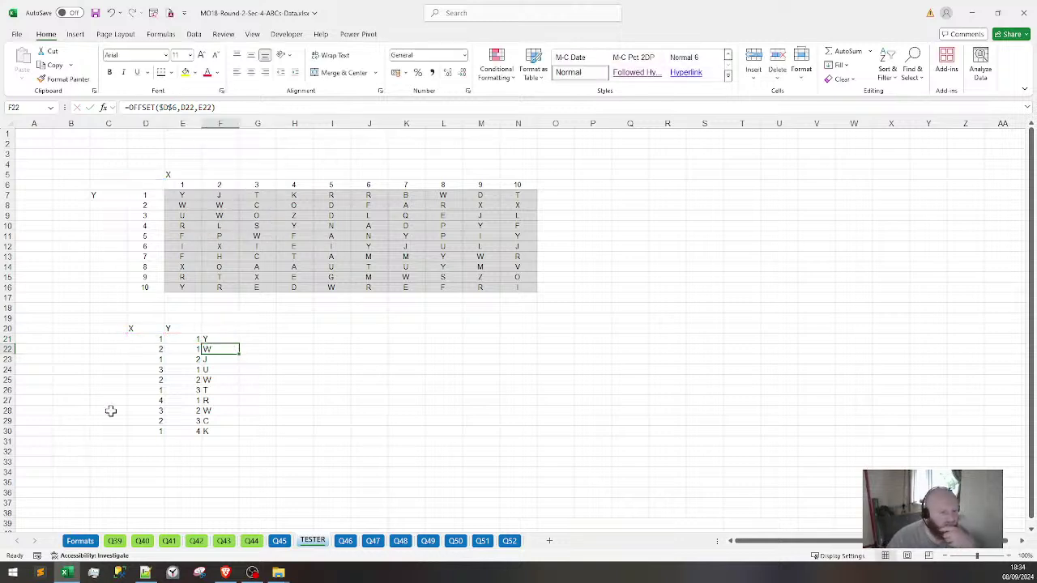
click(231, 338)
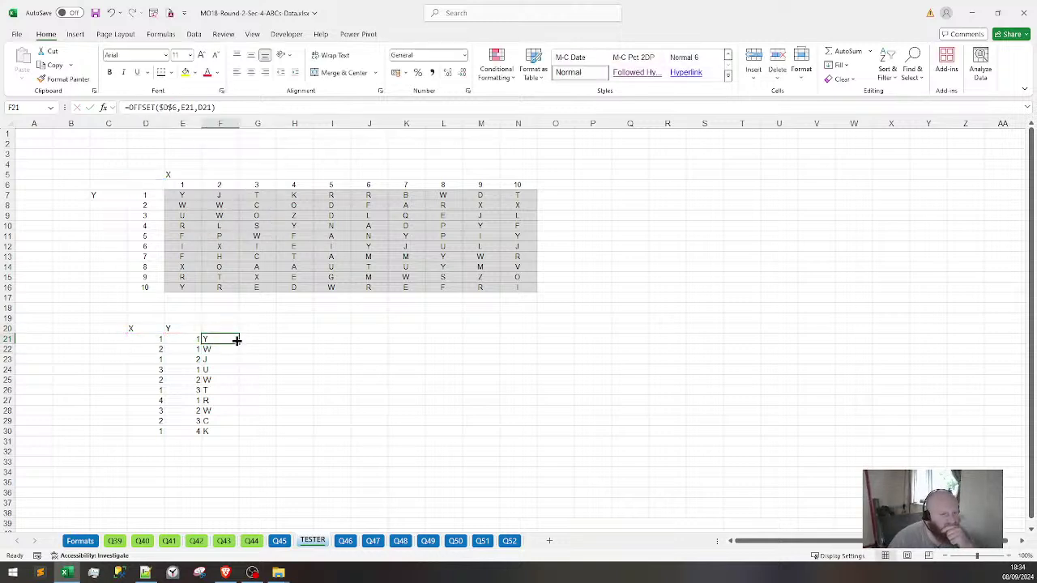
drag(238, 342, 213, 431)
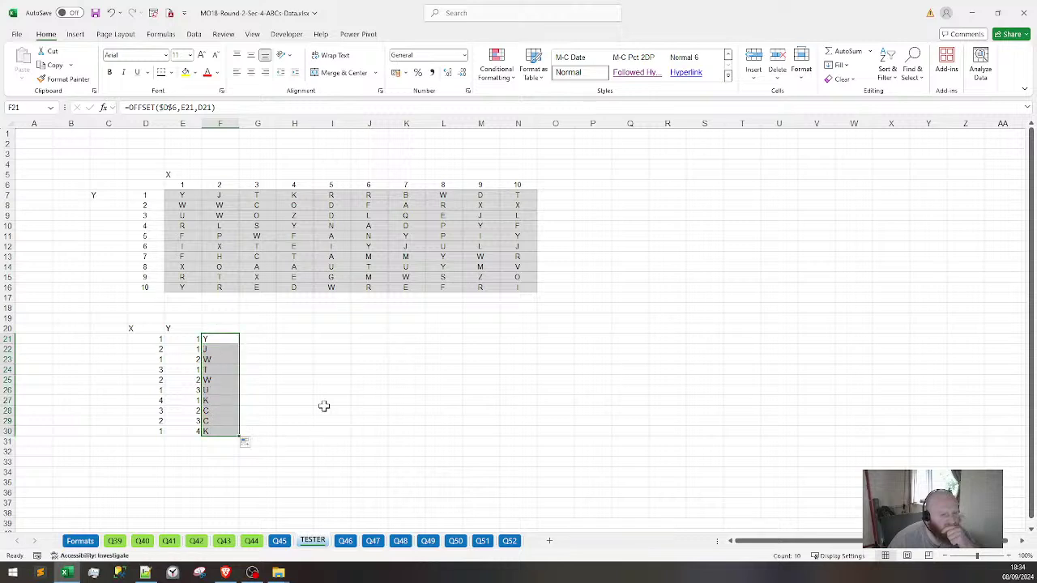
click(220, 339)
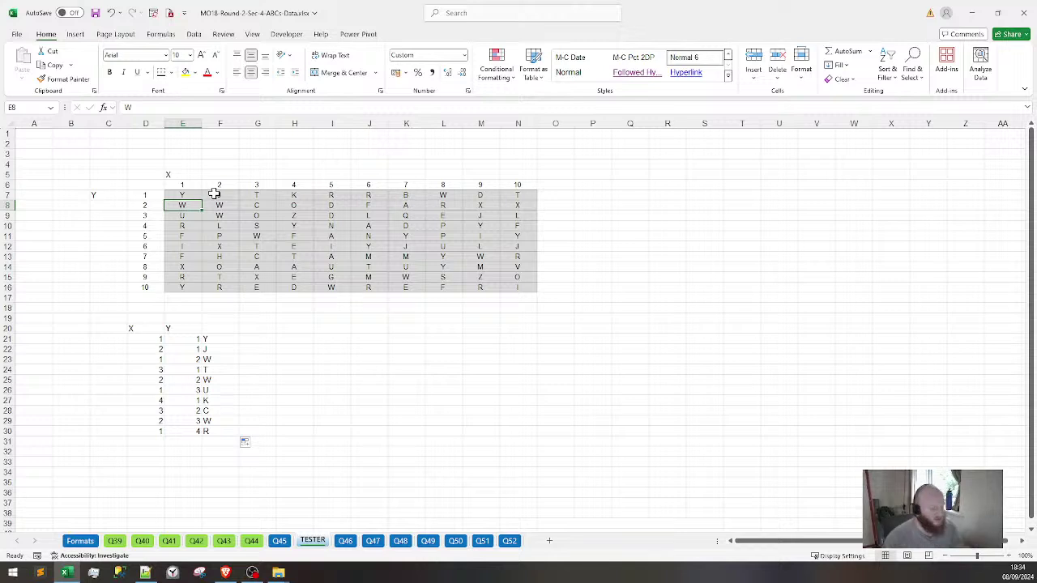
Overwrite the grid's first diagonal cells with test numbers: 1 in E7, 2 in F7 and 3 in E8
key(Up)
text(1)
key(Tab)
text(2)
key(Return)
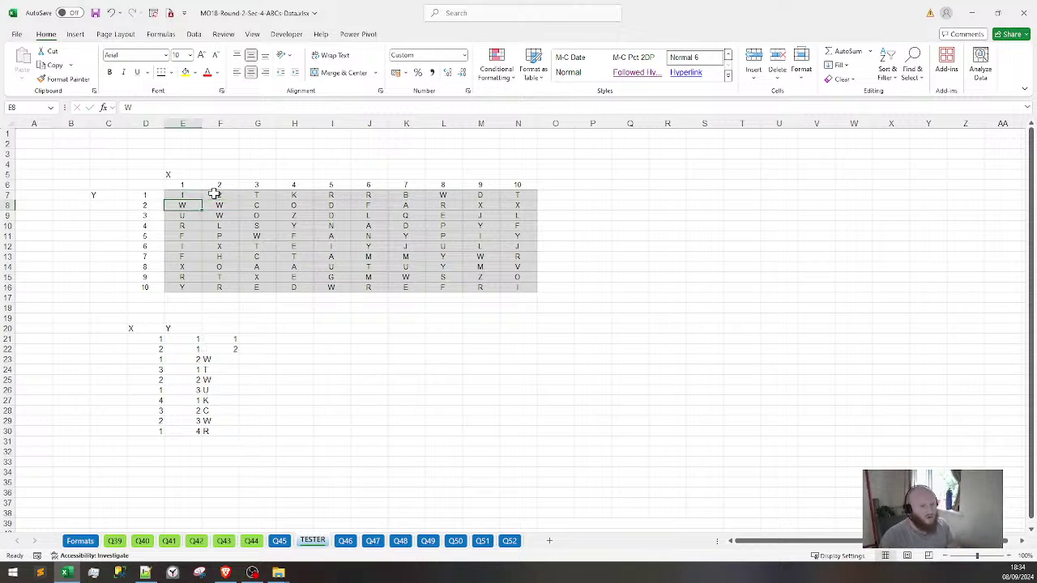
text(3)
key(Tab)
key(Tab)
key(Up)
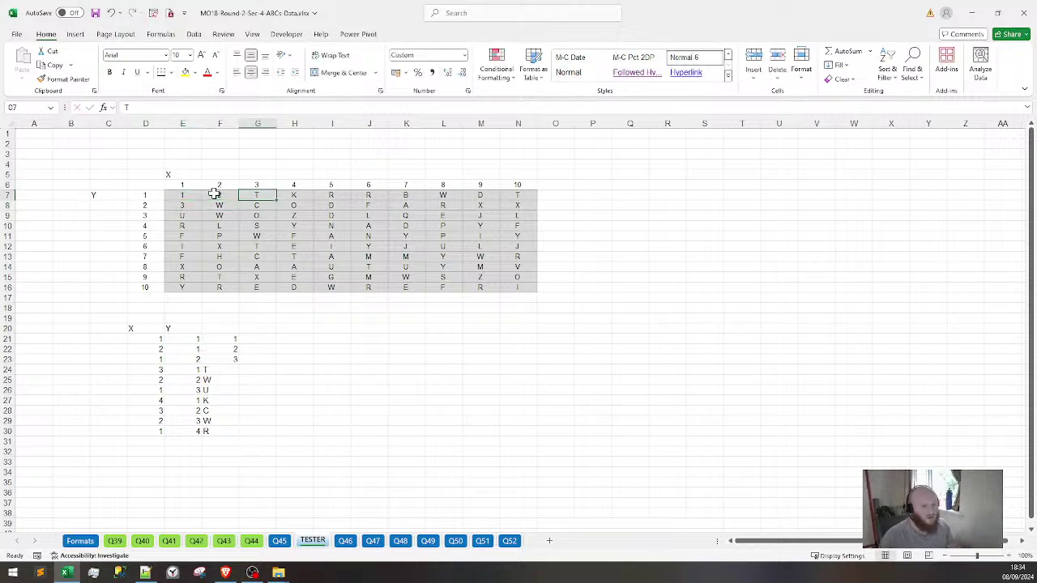
Number the grid's third diagonal with 4 in G7, 5 in F8 and 6 in E9
text(4)
key(Return)
key(Left)
text(5)
key(Return)
key(Left)
text(6)
key(Tab)
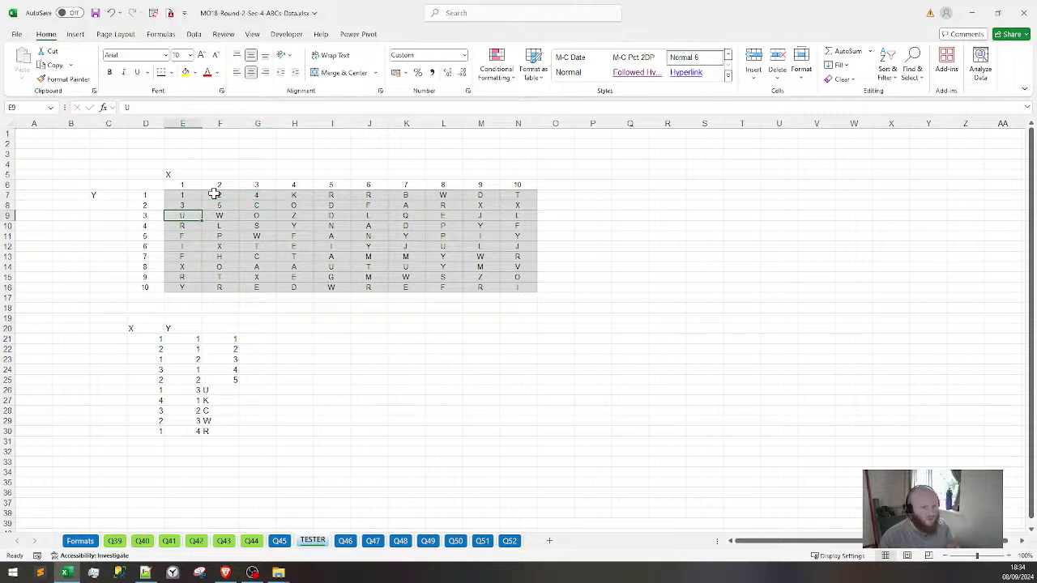
Start numbering the grid's fourth diagonal with 7 in H7 and 6 in G8
key(Right)
key(Right)
key(Up)
key(Up)
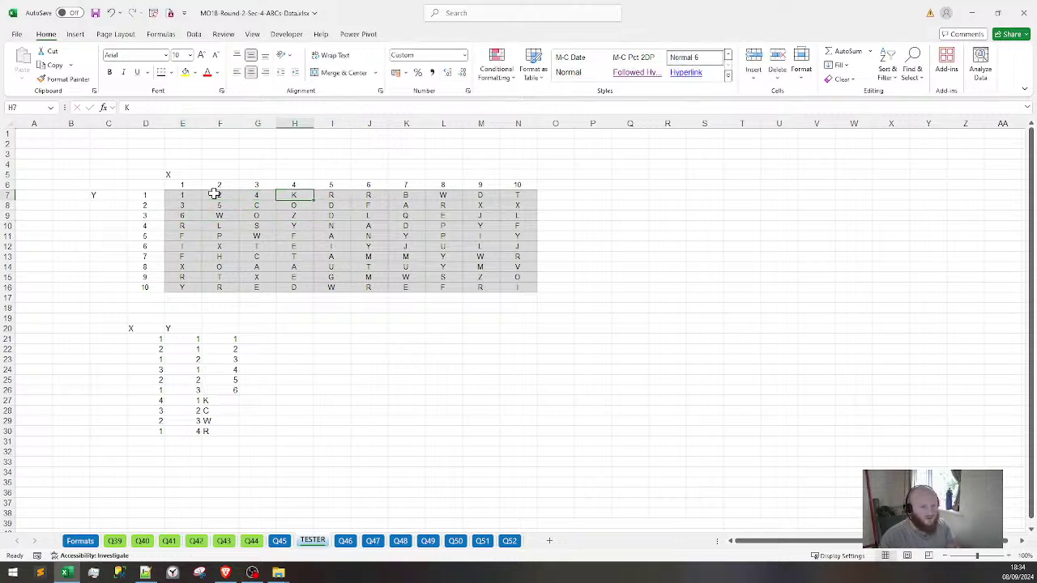
text(7)
key(Return)
key(Left)
text(6)
key(Return)
key(Left)
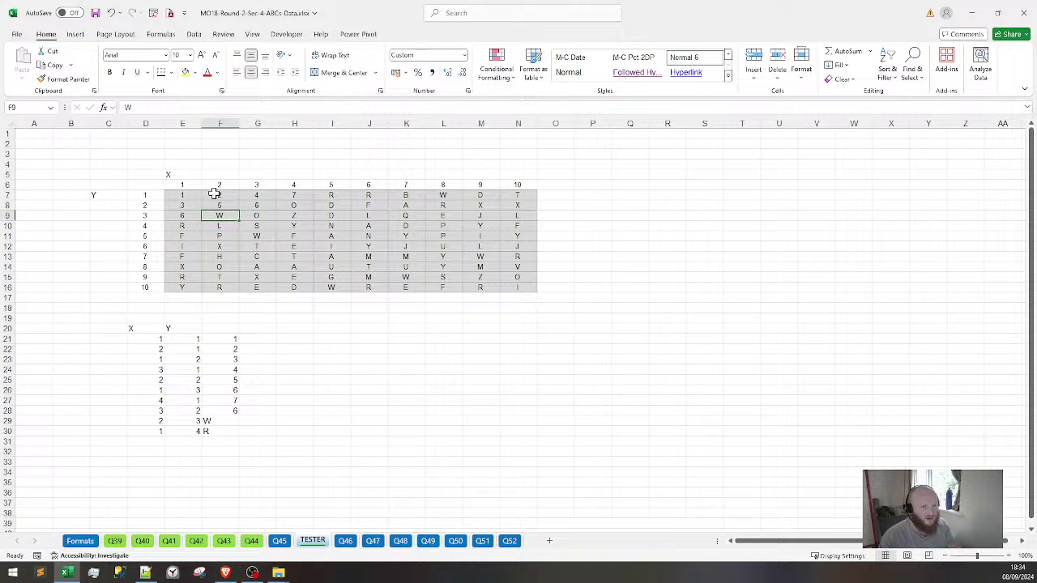
Correct G8 to 8 and complete the fourth diagonal with 9 in F9 and 10 in E10
key(Right)
key(Up)
text(8)
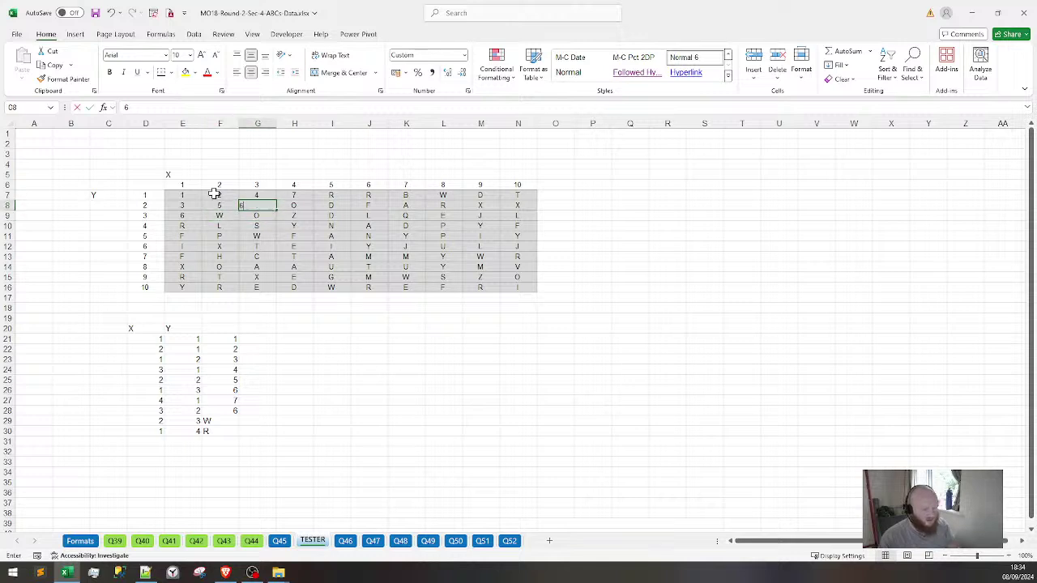
key(Return)
key(Left)
text(9)
key(Return)
key(Left)
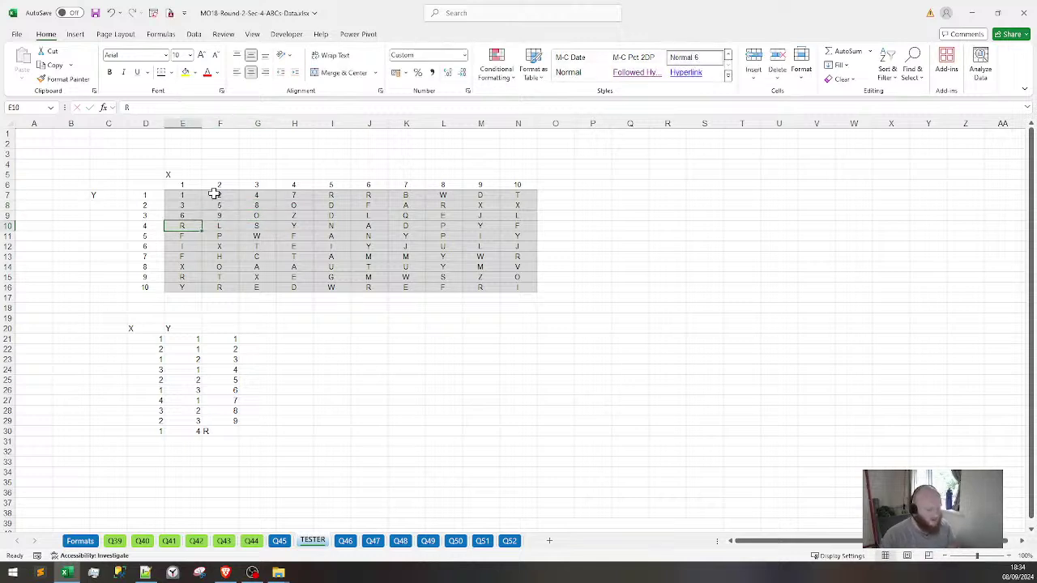
text(10)
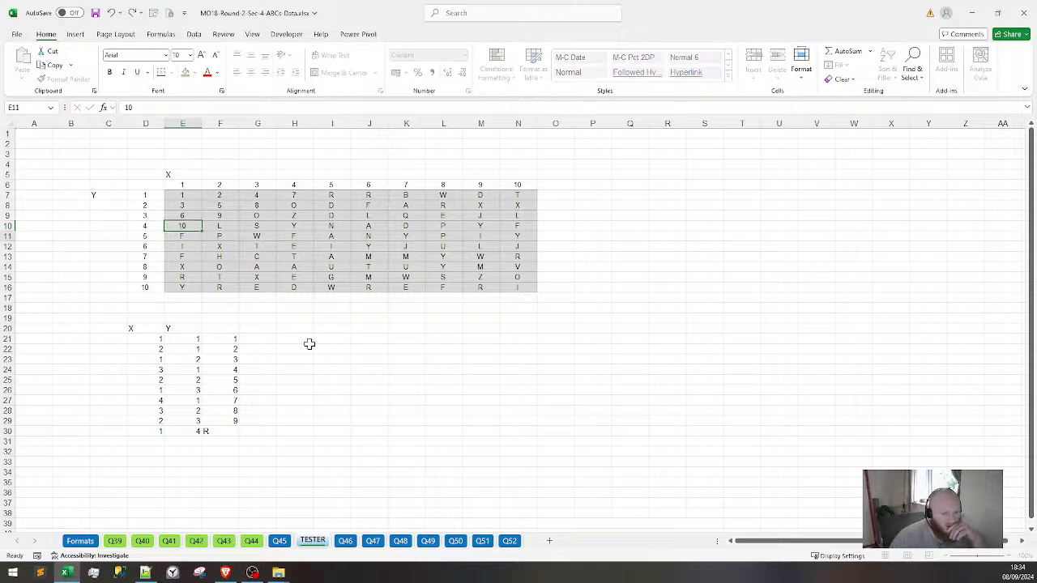
key(Return)
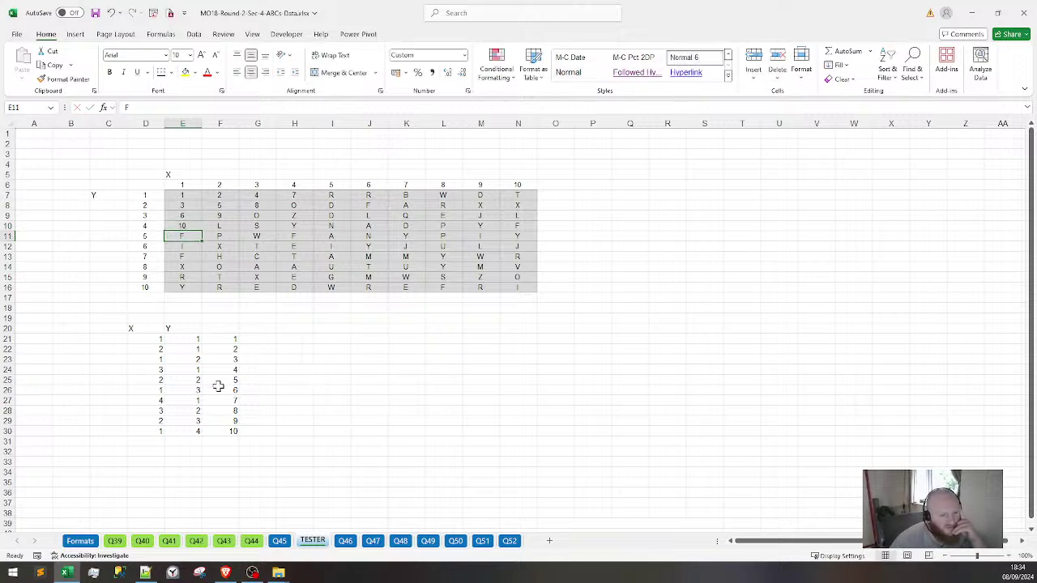
drag(132, 338, 240, 431)
click(271, 379)
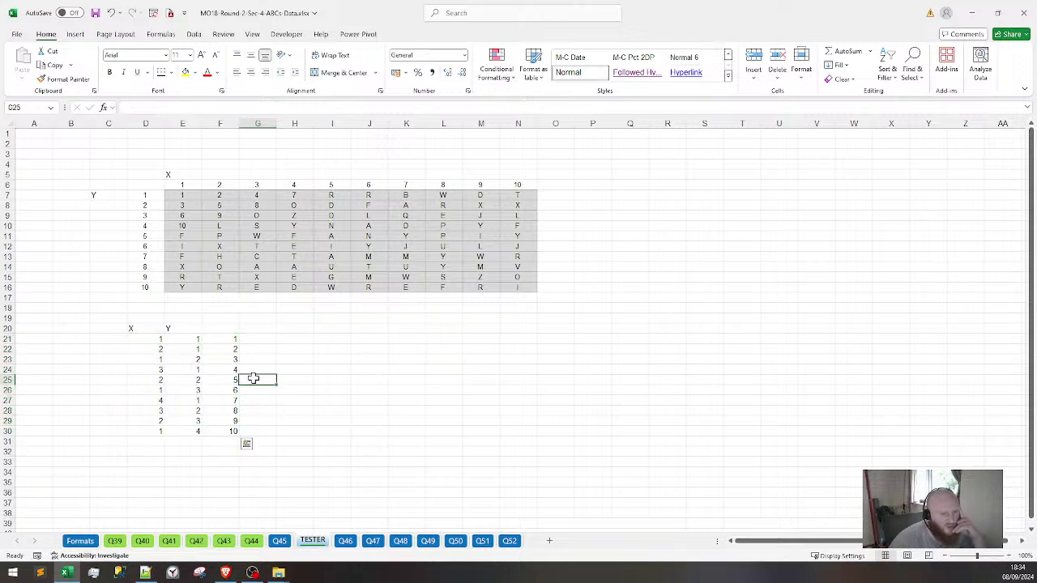
click(295, 340)
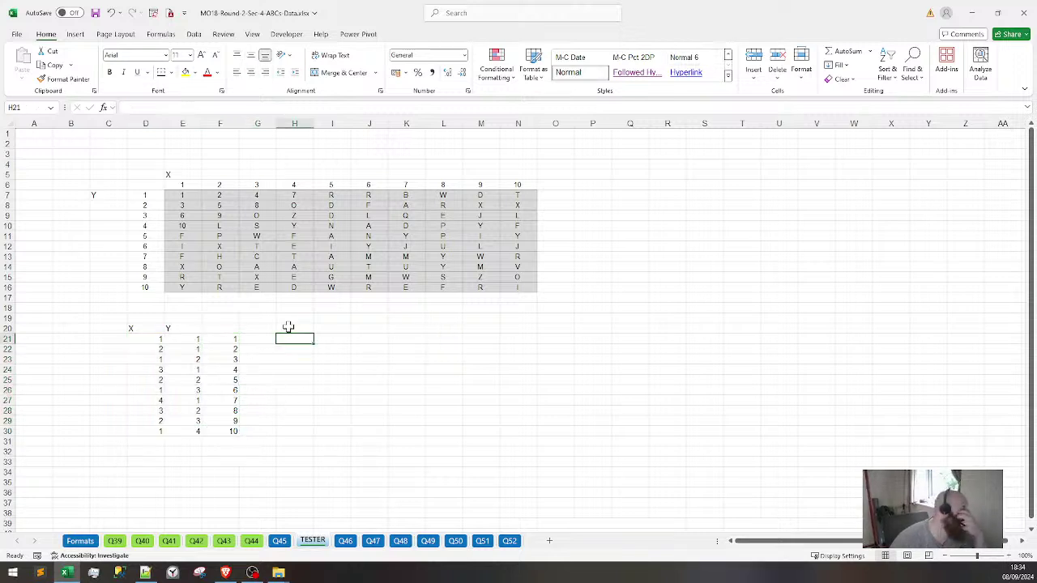
Number the coordinate rows 1 to 10 in C21:C30, in front of the X values
click(112, 338)
text(1)
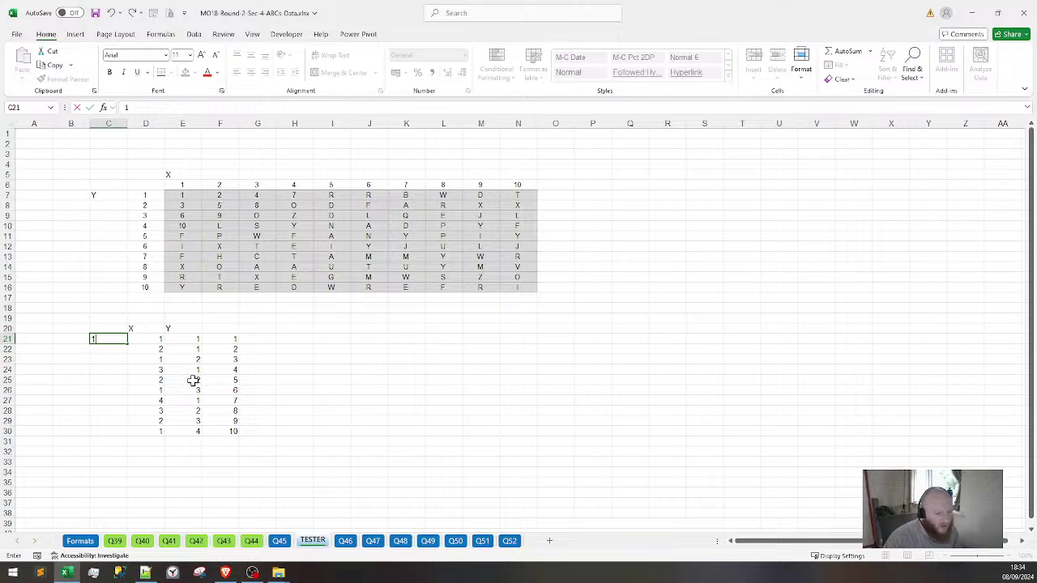
key(Return)
text(2)
key(Return)
text(3)
key(Return)
text(4)
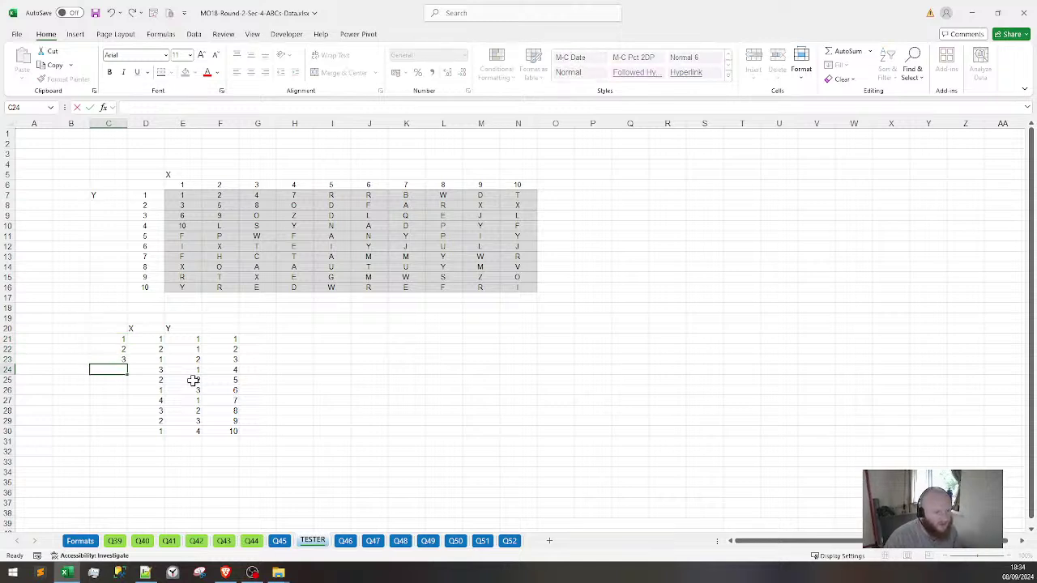
key(Return)
drag(111, 337, 125, 436)
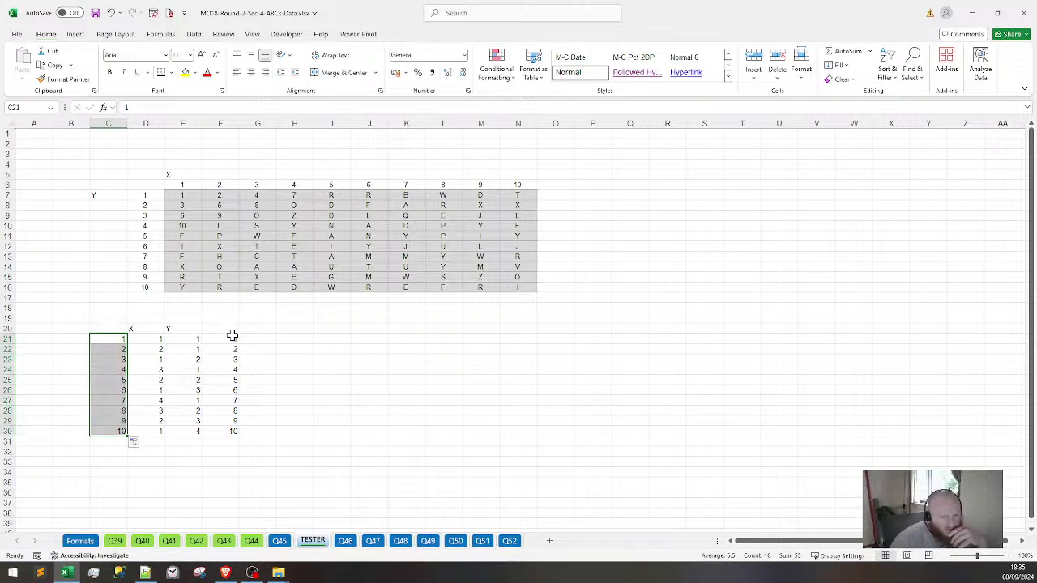
Try clearing the OFFSET formulas in F21:F30 and heading the row-number column in C20 with N
drag(231, 338, 223, 431)
key(Delete)
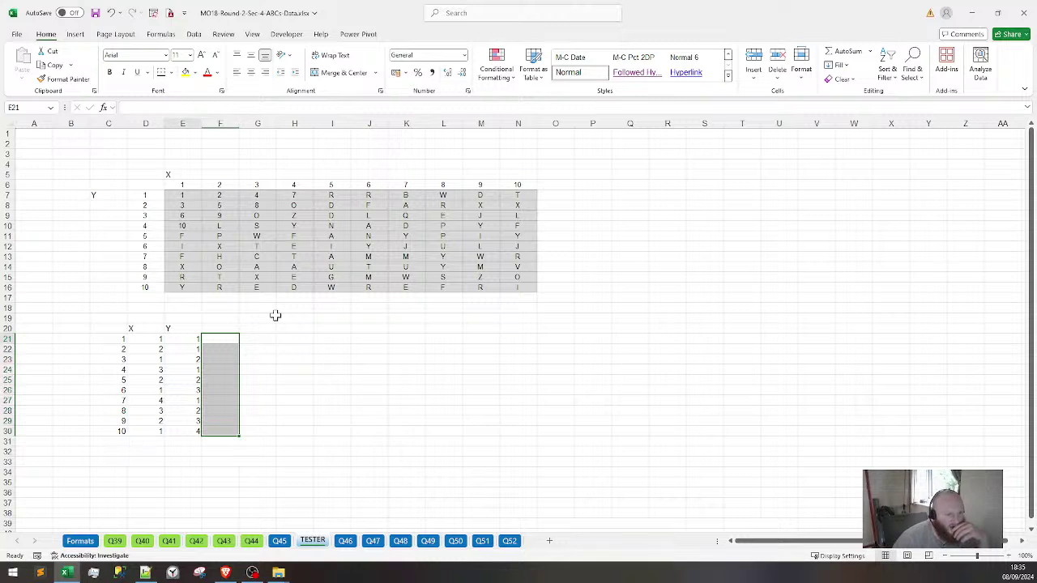
key(Left)
key(Left)
key(Left)
key(Up)
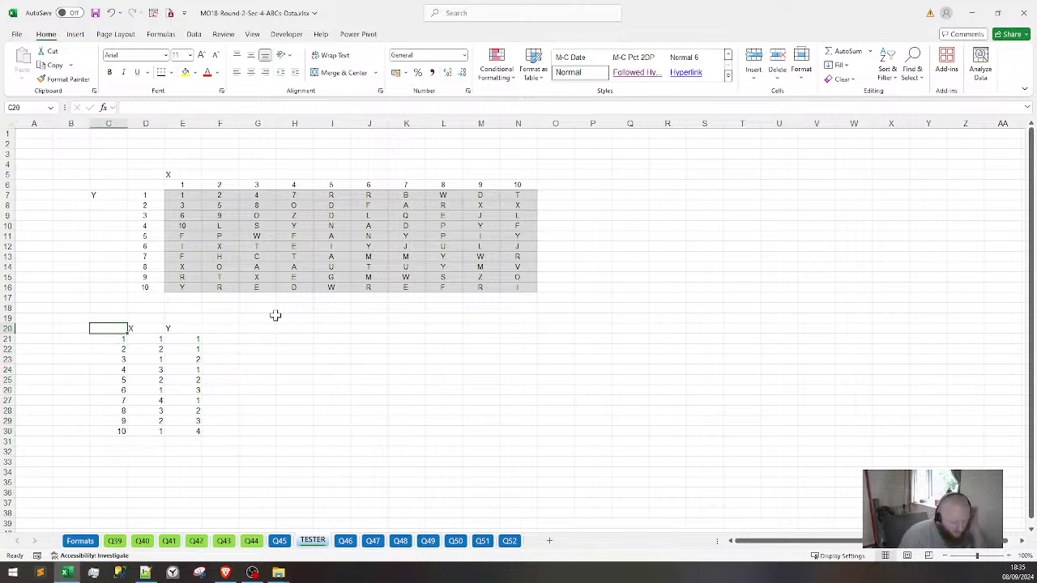
text(N)
key(Return)
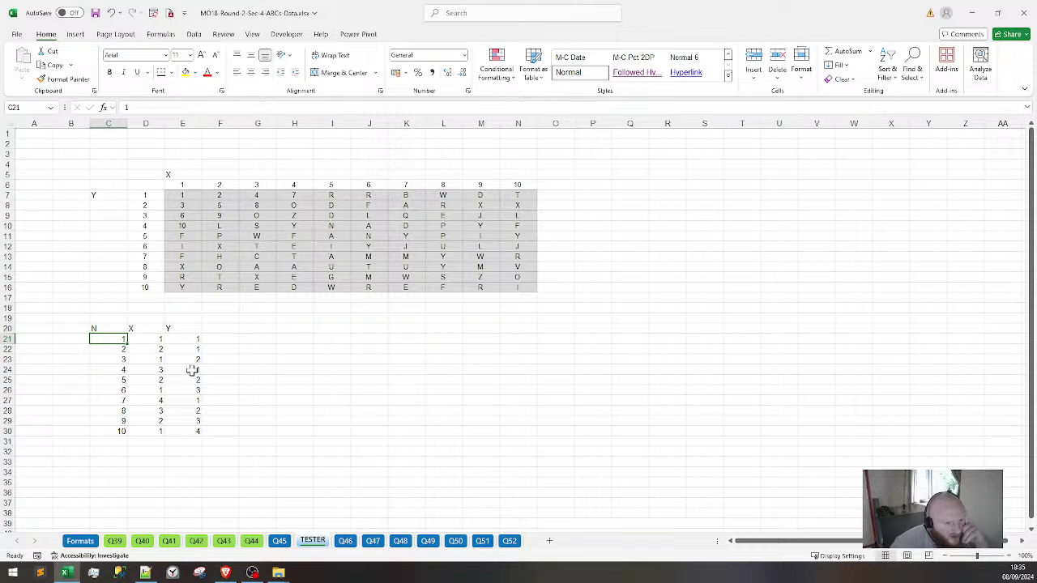
Try hiding column E to inspect the X values in column D beside their row numbers
click(220, 338)
click(248, 340)
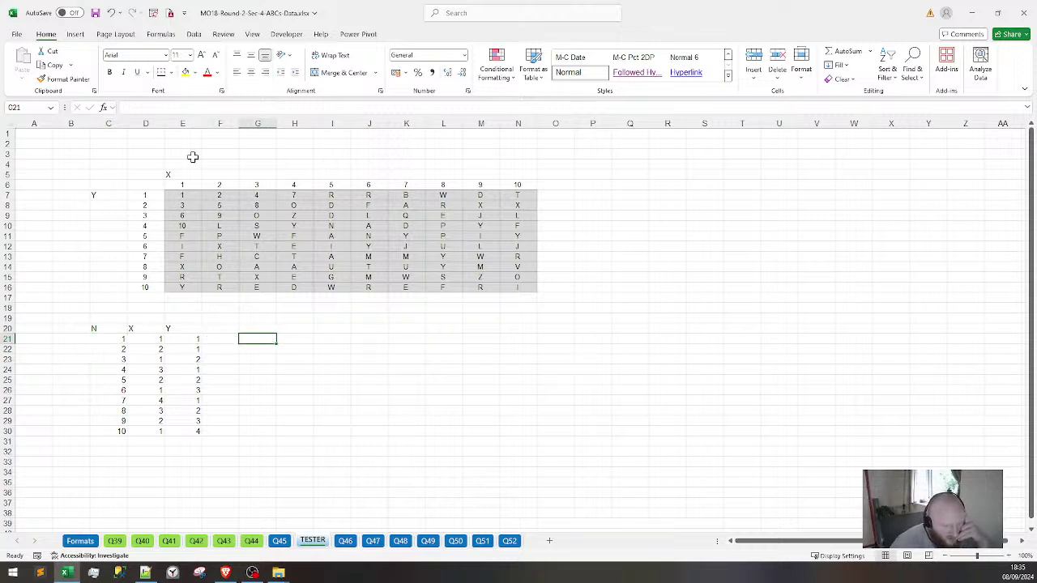
right_click(185, 121)
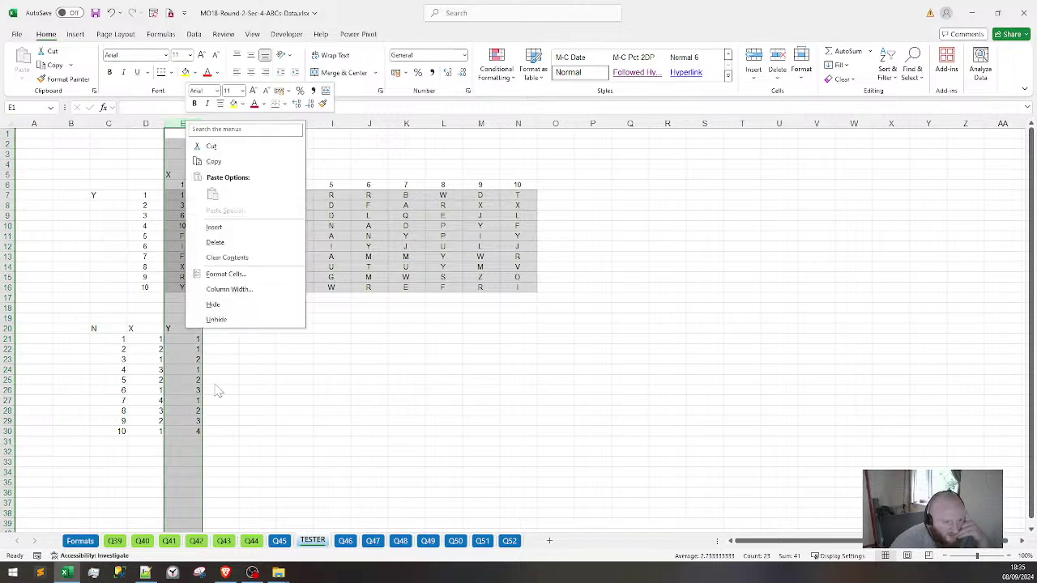
click(233, 306)
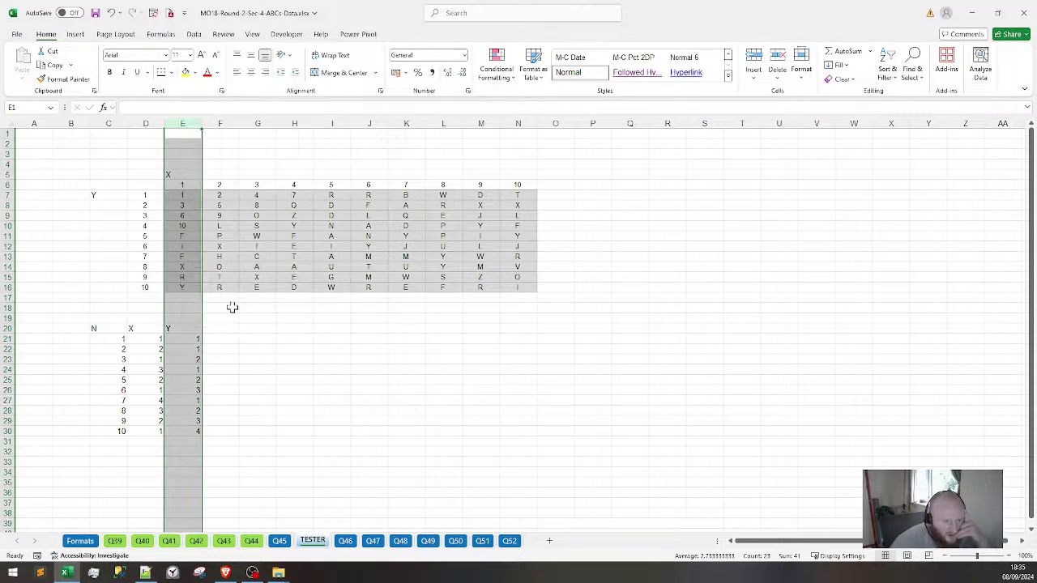
click(107, 340)
click(150, 341)
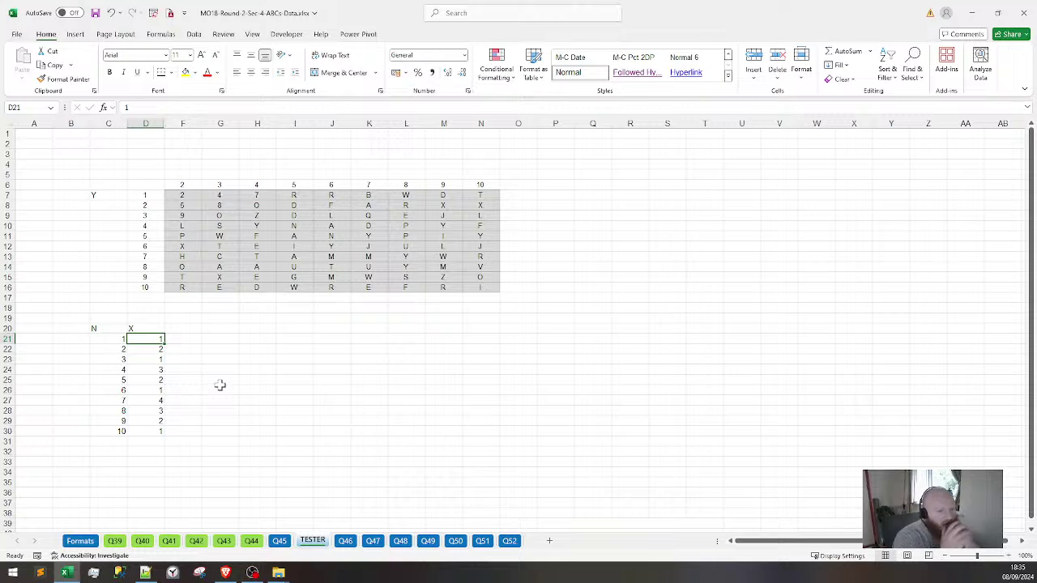
click(152, 358)
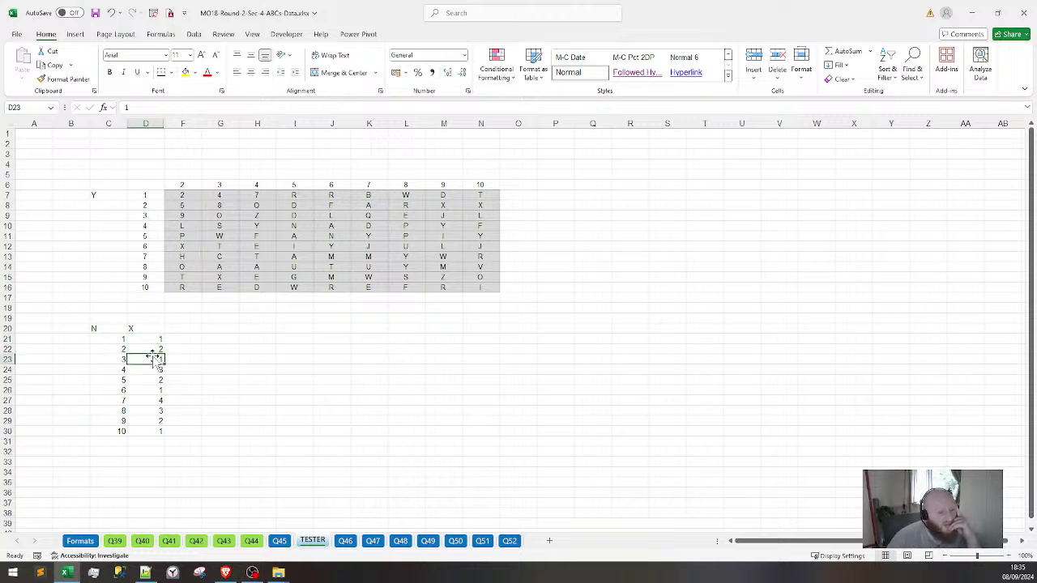
click(152, 348)
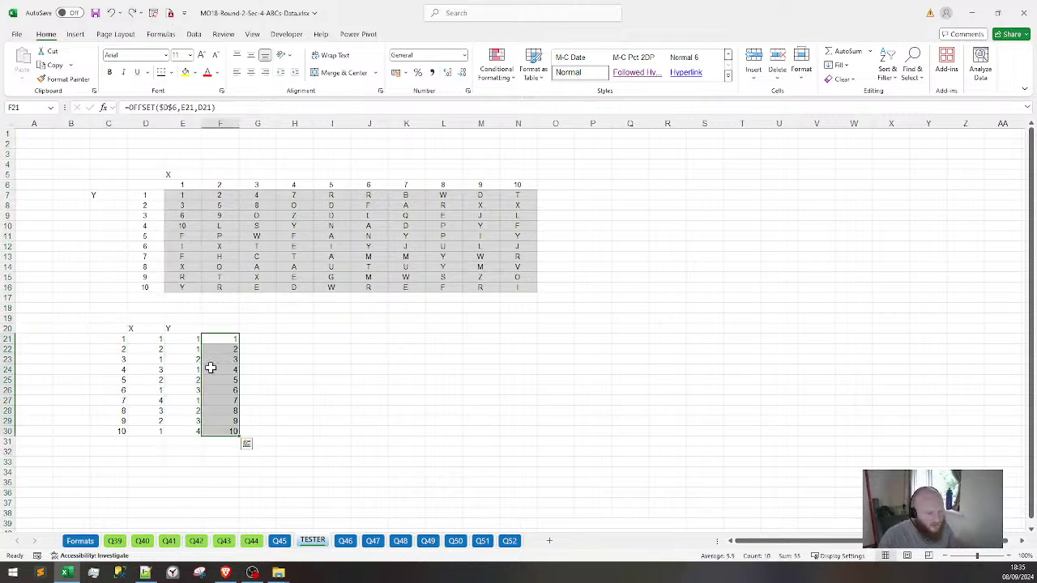
Hide columns E and F so that only the row numbers and X values of the coordinate list are shown
click(211, 368)
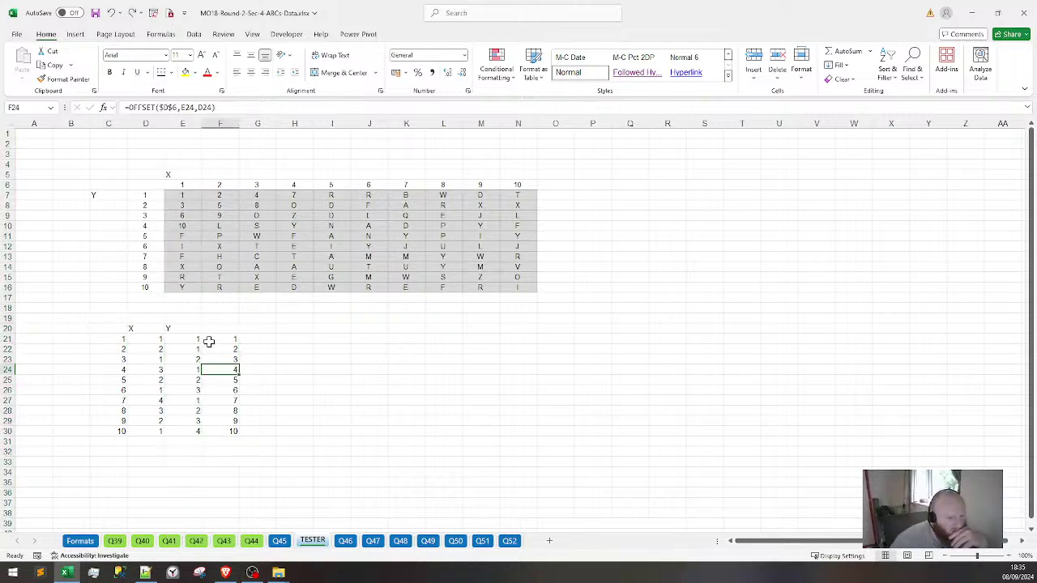
click(212, 340)
click(155, 341)
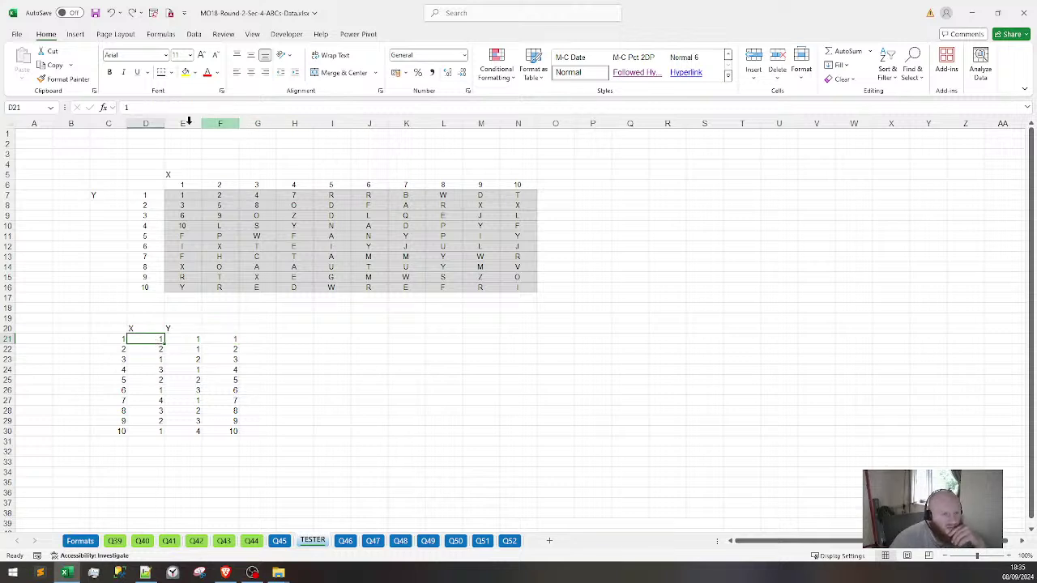
click(216, 124)
drag(194, 123, 218, 120)
right_click(218, 120)
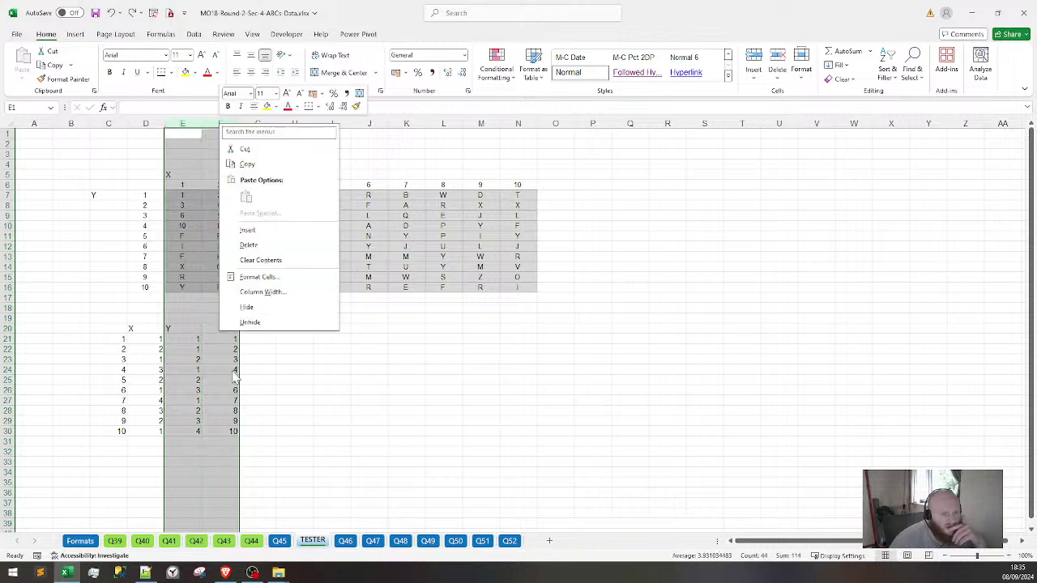
click(276, 307)
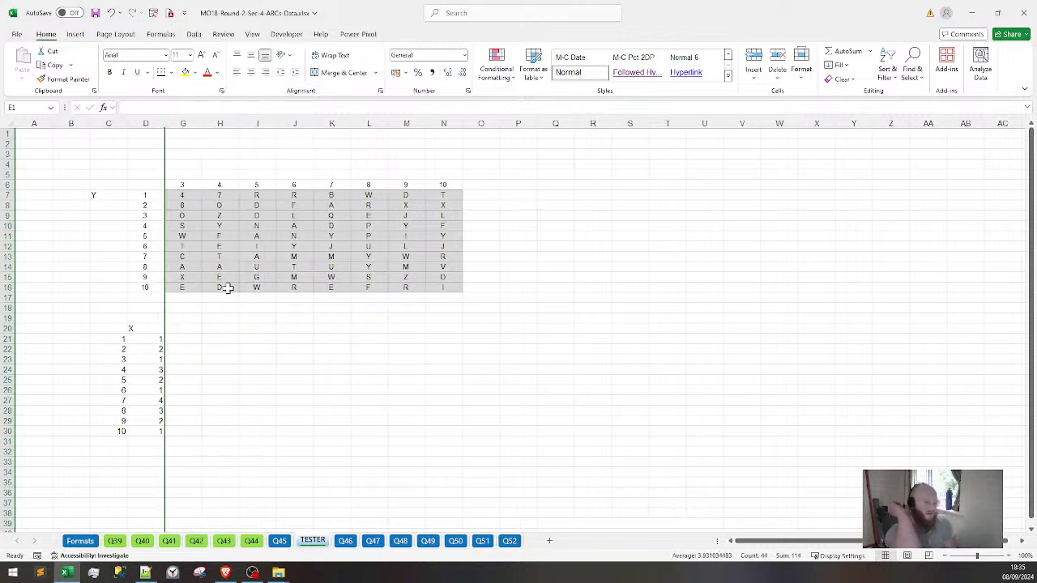
Head the row-number column in C20 with N
click(177, 337)
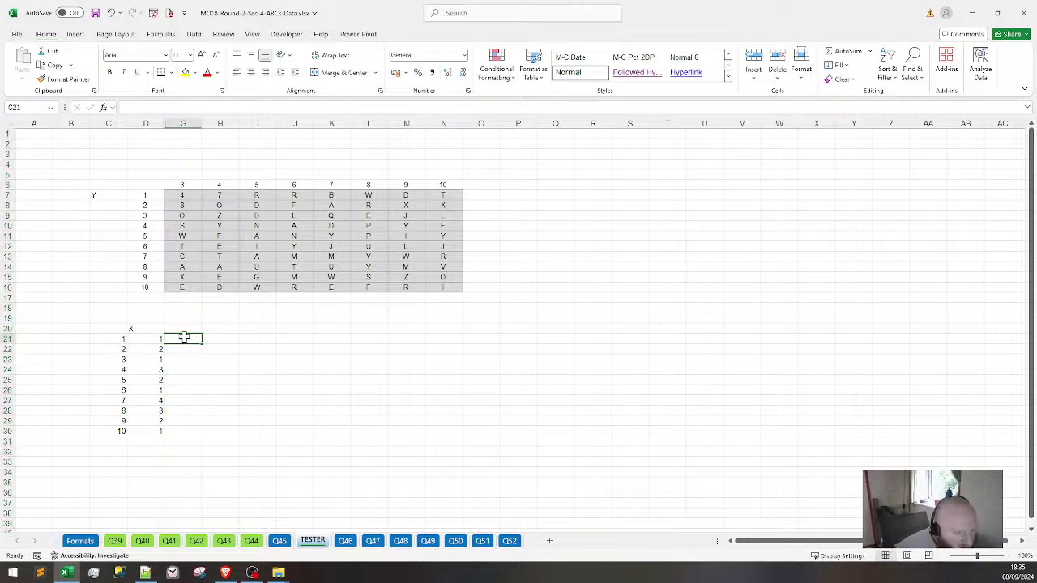
click(180, 349)
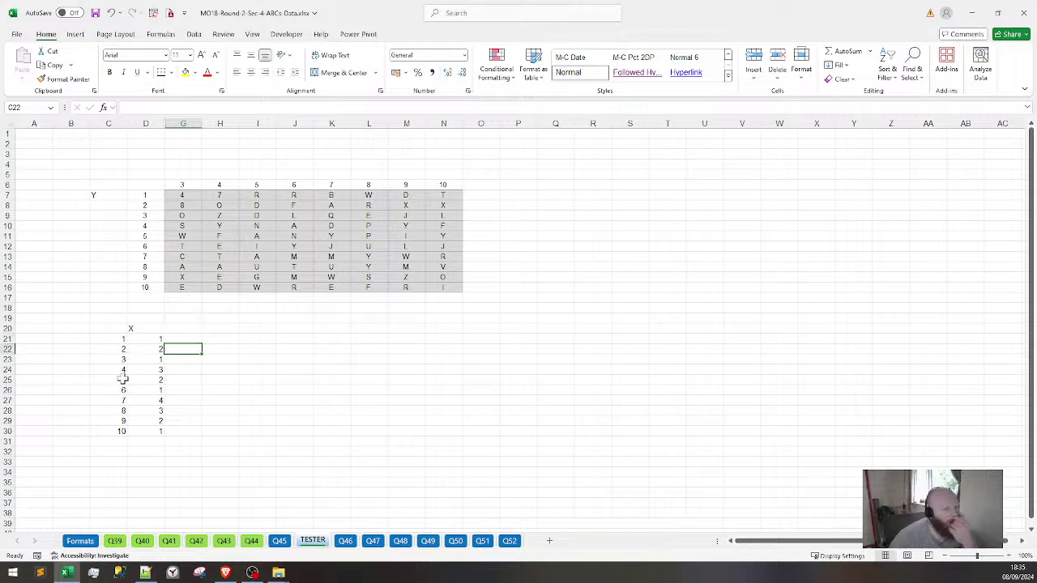
click(109, 328)
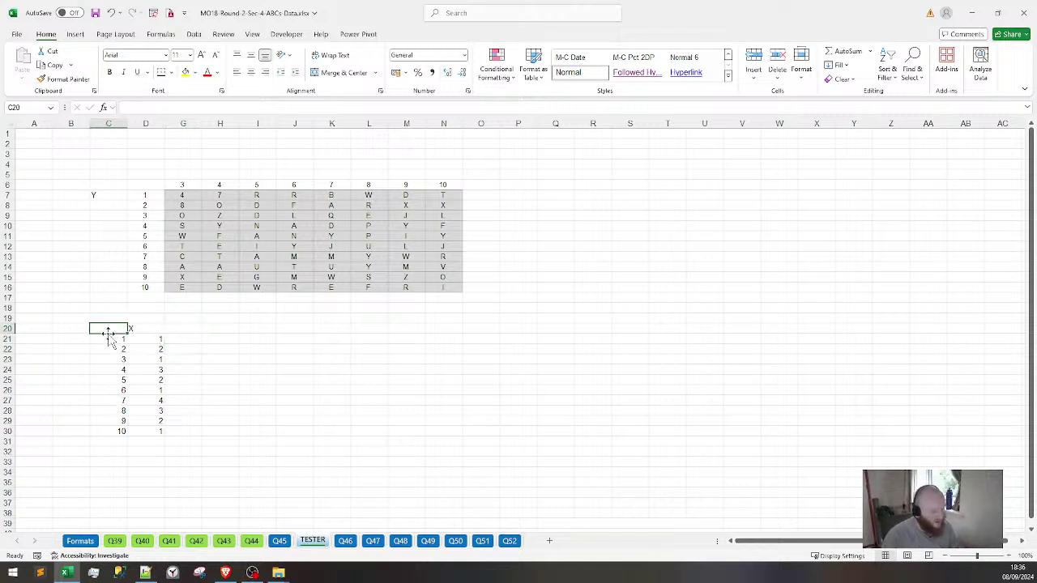
text(N)
click(184, 354)
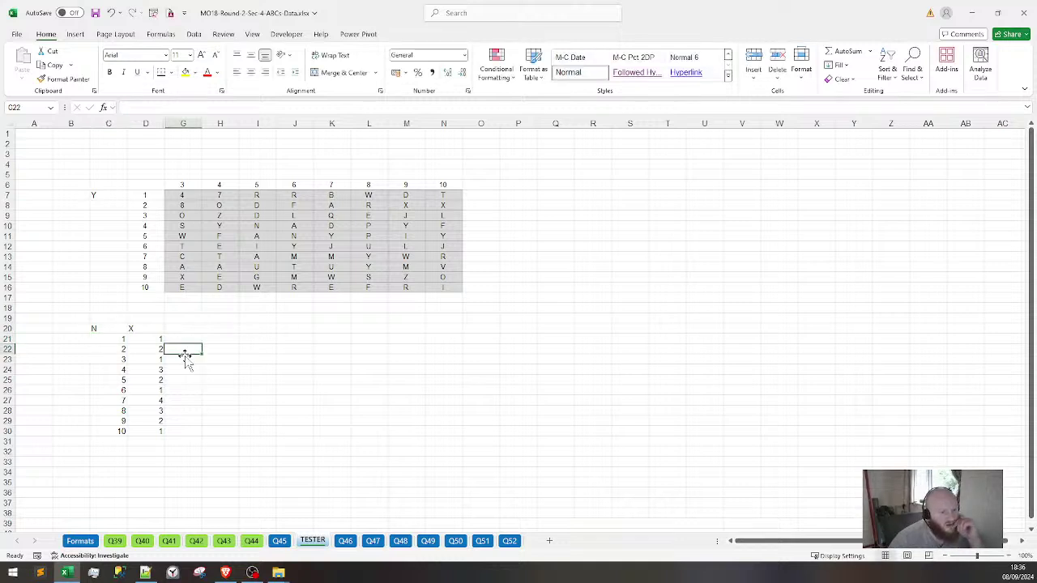
Compare the row numbers with their X values and head the empty column beside them, in G20, with N-
click(184, 359)
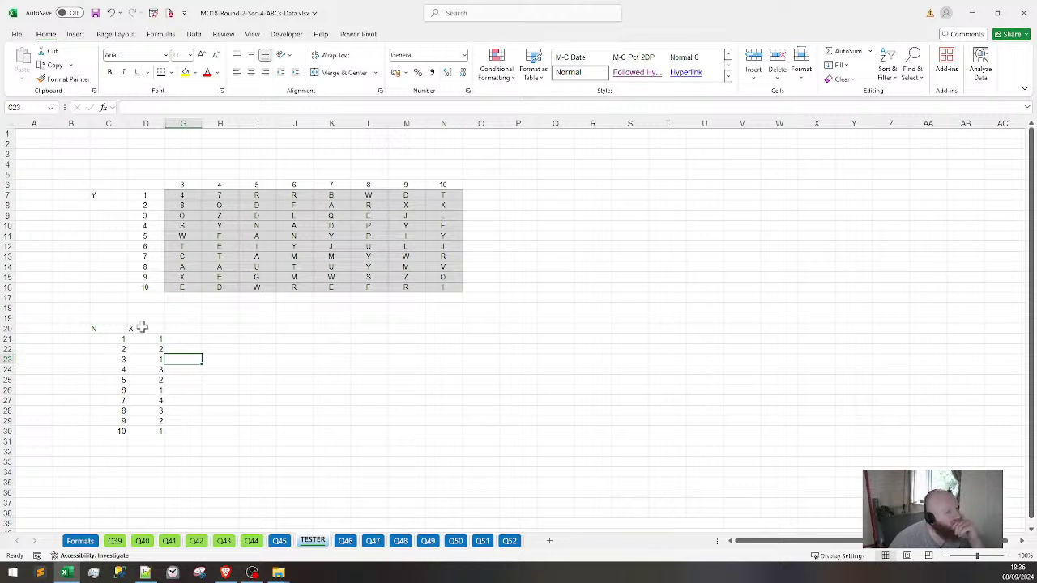
click(186, 372)
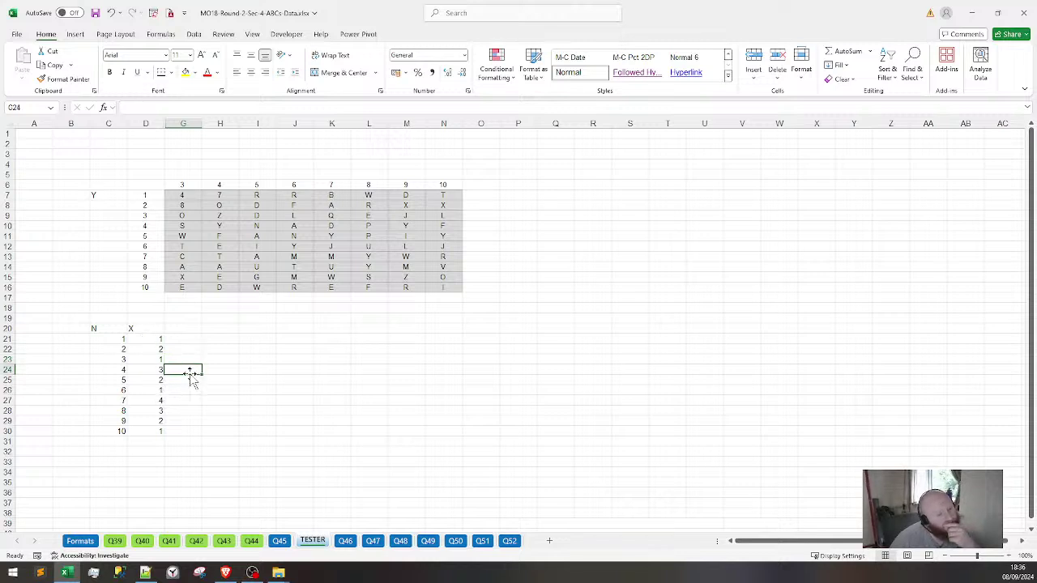
click(184, 381)
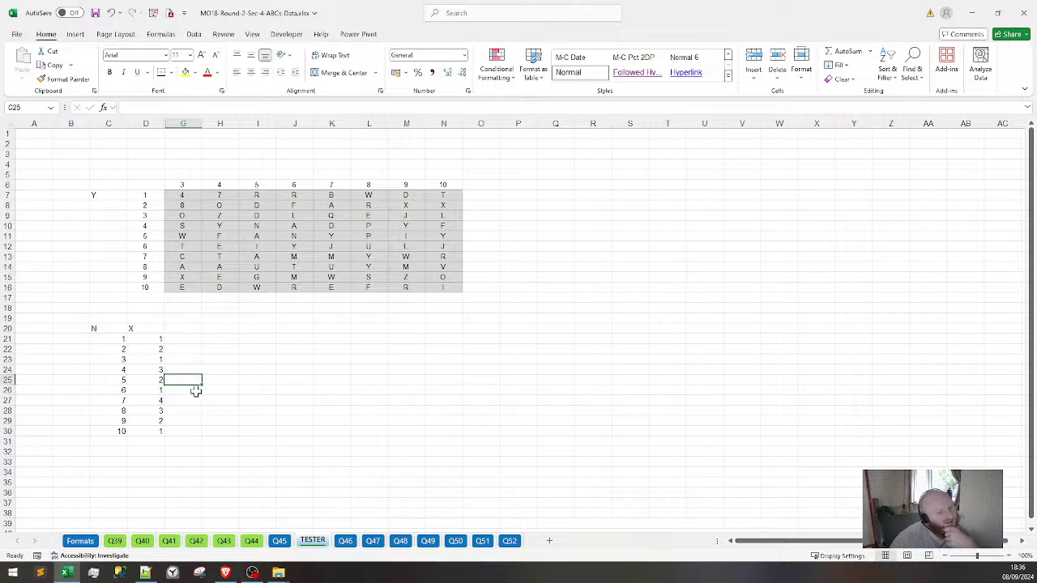
click(194, 391)
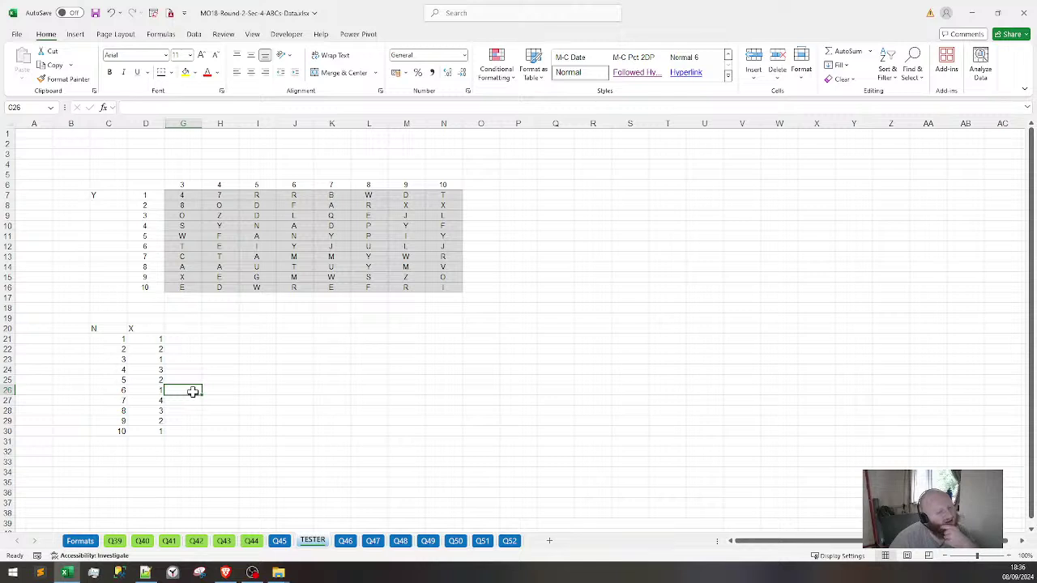
click(181, 323)
text(N-)
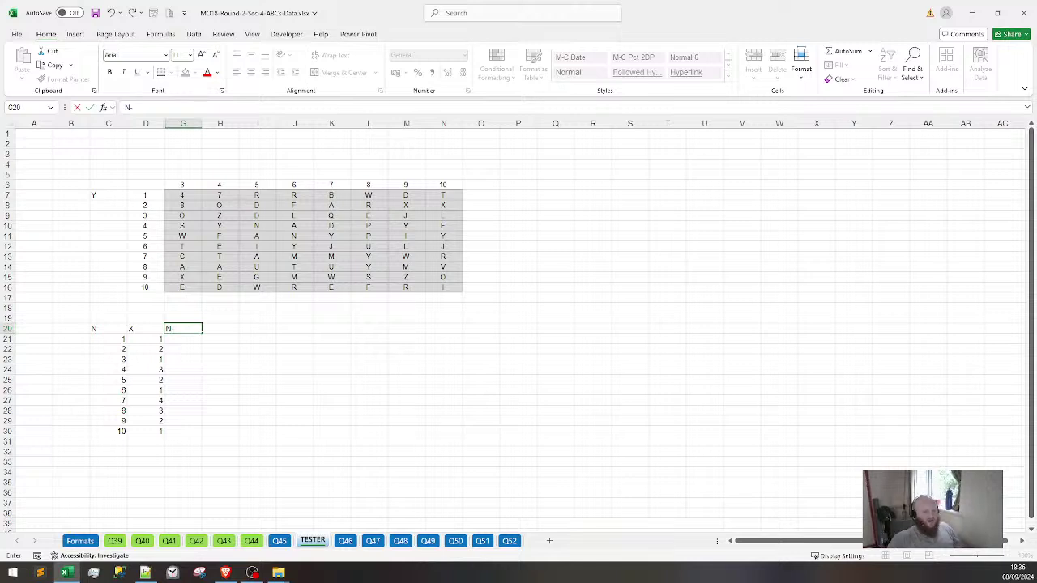
key(Return)
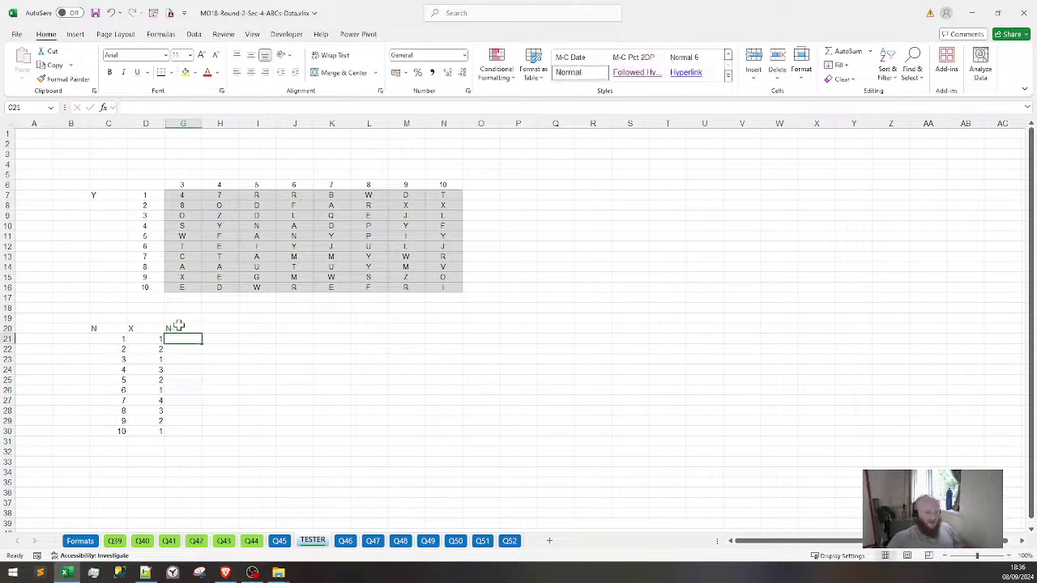
Try entering the differences between row number and X for the first six rows: 0, 0, 2, 1, 3 and 4 in G21:G26
text(0)
key(Return)
text(0)
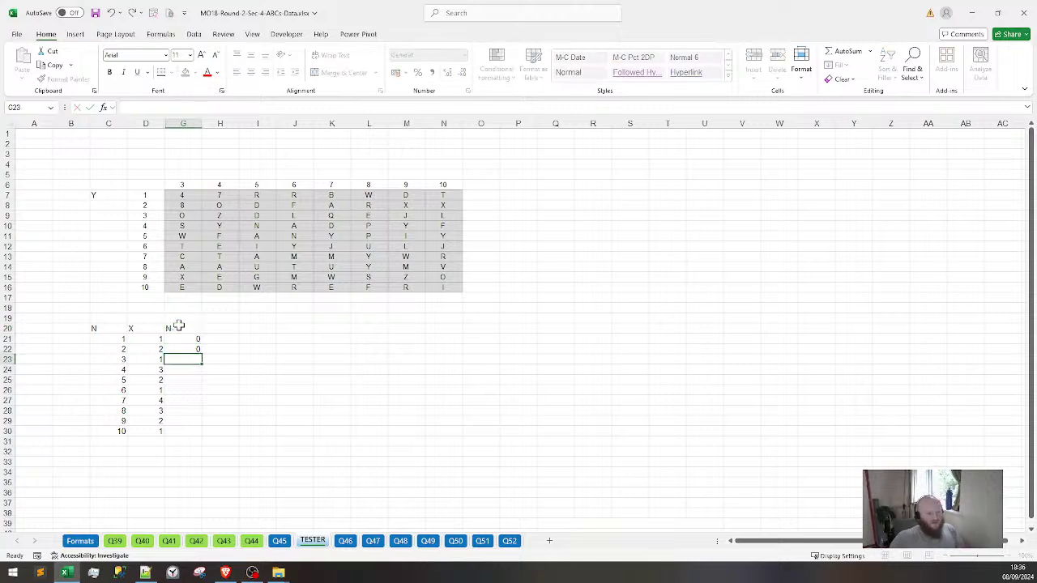
key(Return)
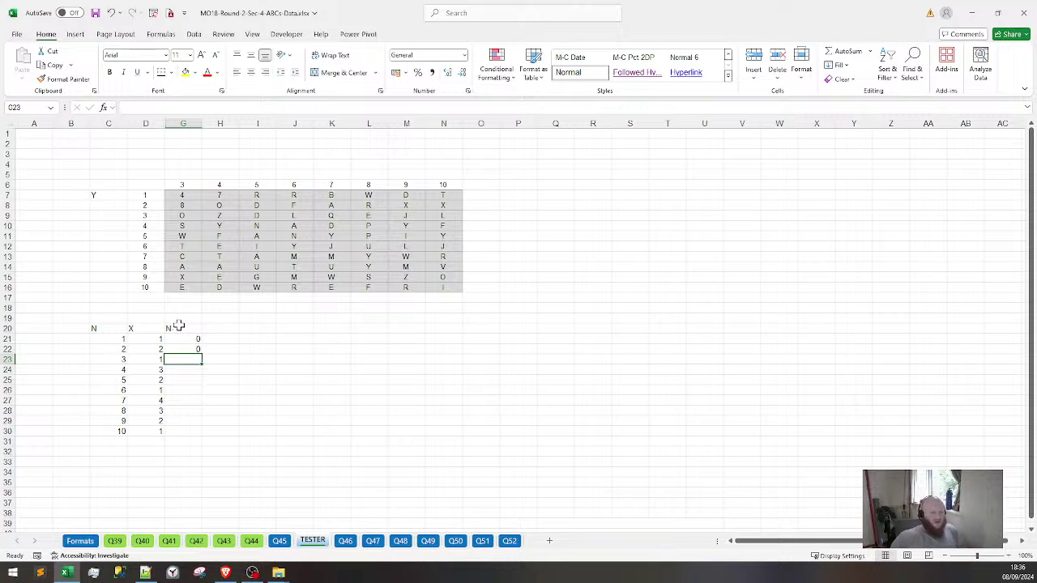
text(2)
key(Return)
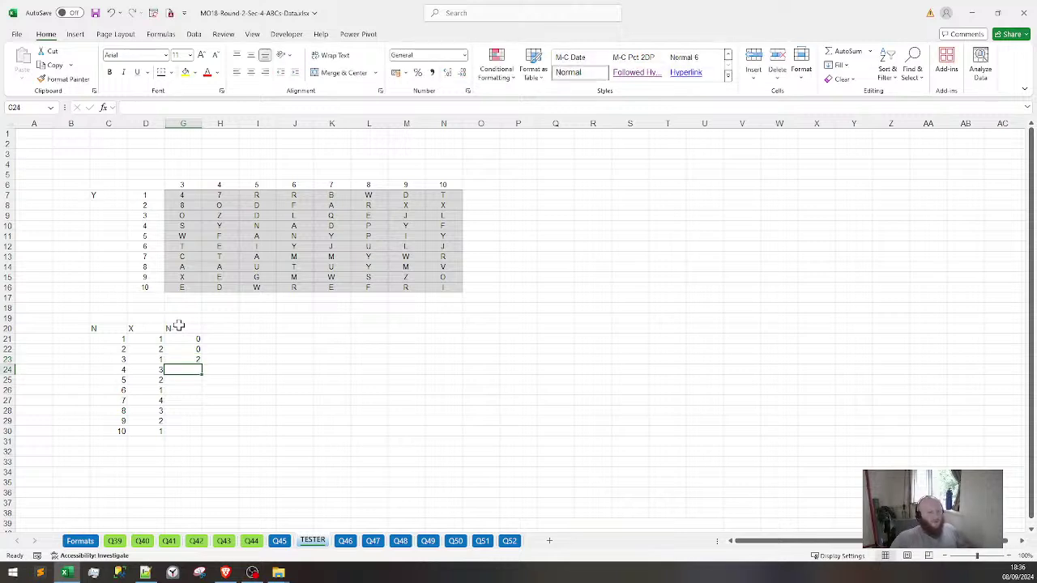
text(1)
key(Return)
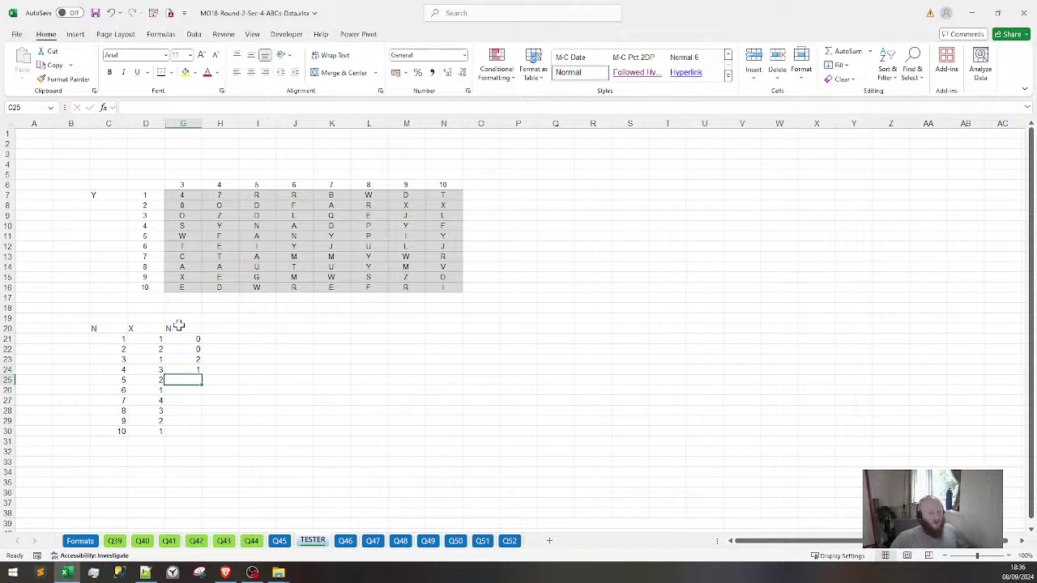
text(3)
key(Return)
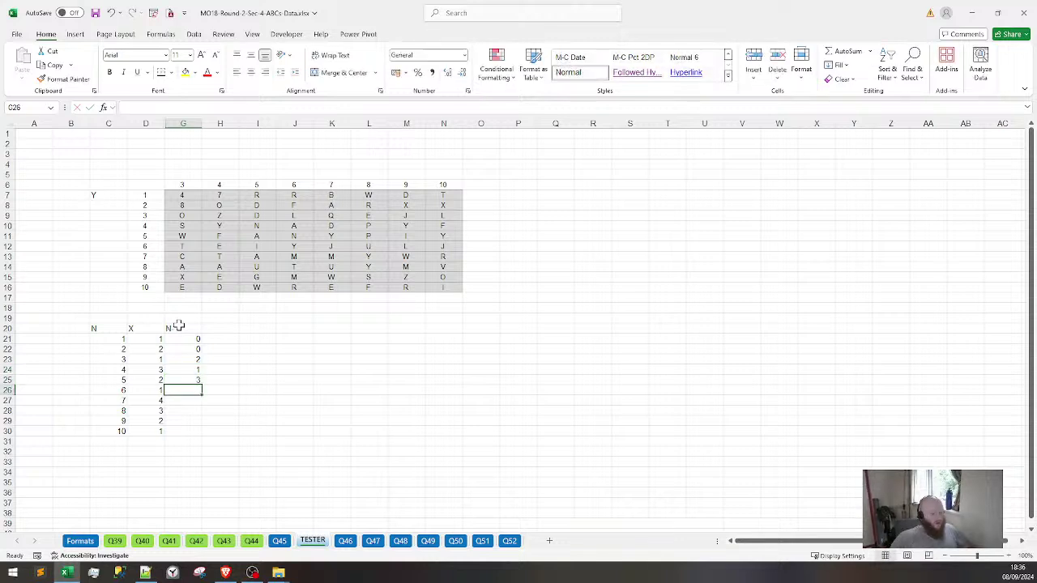
text(4)
key(Return)
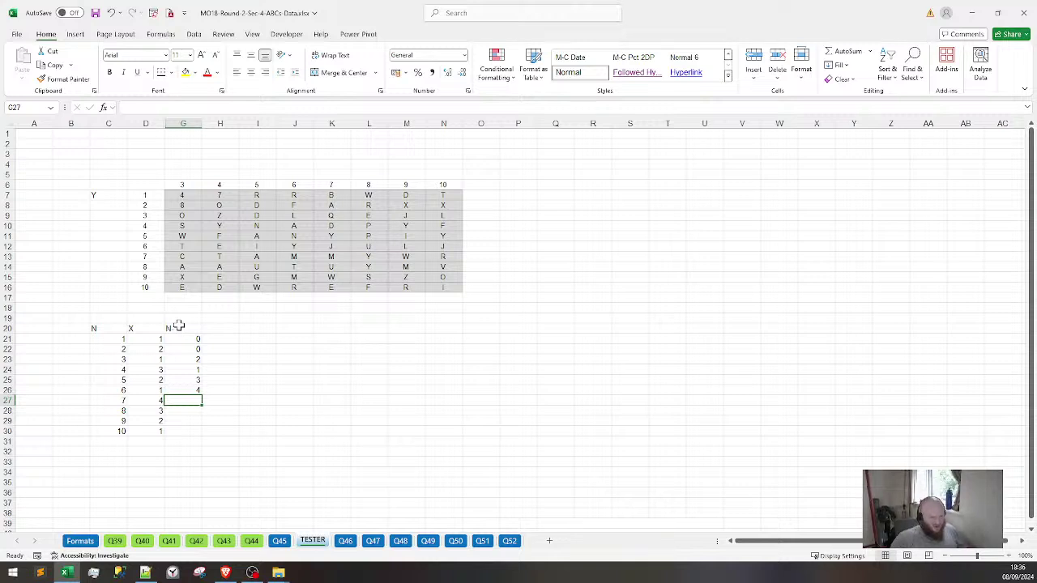
Clear the trial differences from G21:G26
key(Up)
key(Up)
key(Up)
key(Up)
key(Up)
key(Up)
key(shift+Down)
key(shift+Down)
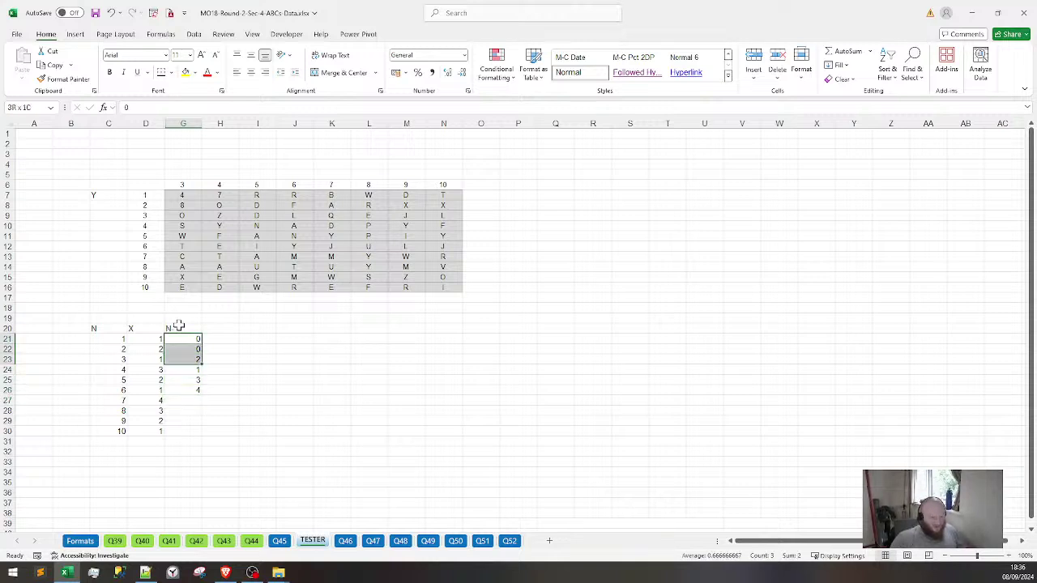
key(shift+Down)
key(shift+Down)
key(shift+Down)
key(Delete)
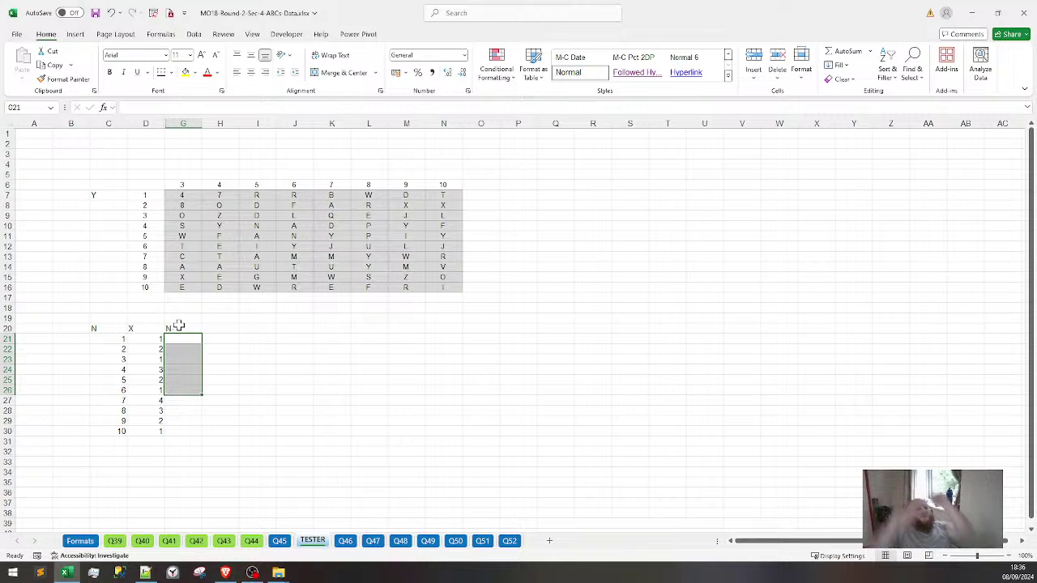
Start a number triangle beside the list with 1 in I20 and 1 and 2 in I21:J21
click(148, 337)
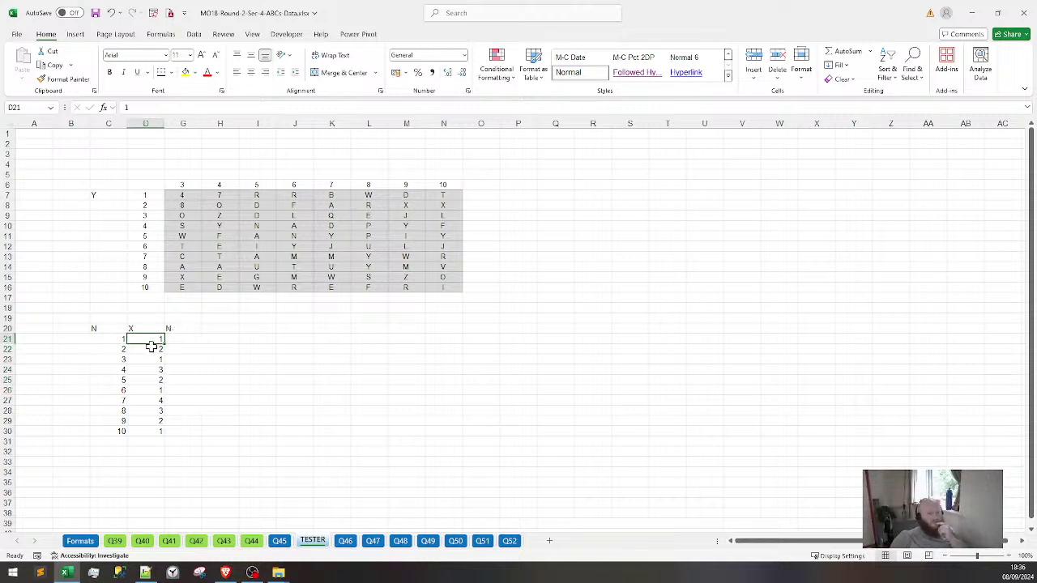
click(246, 332)
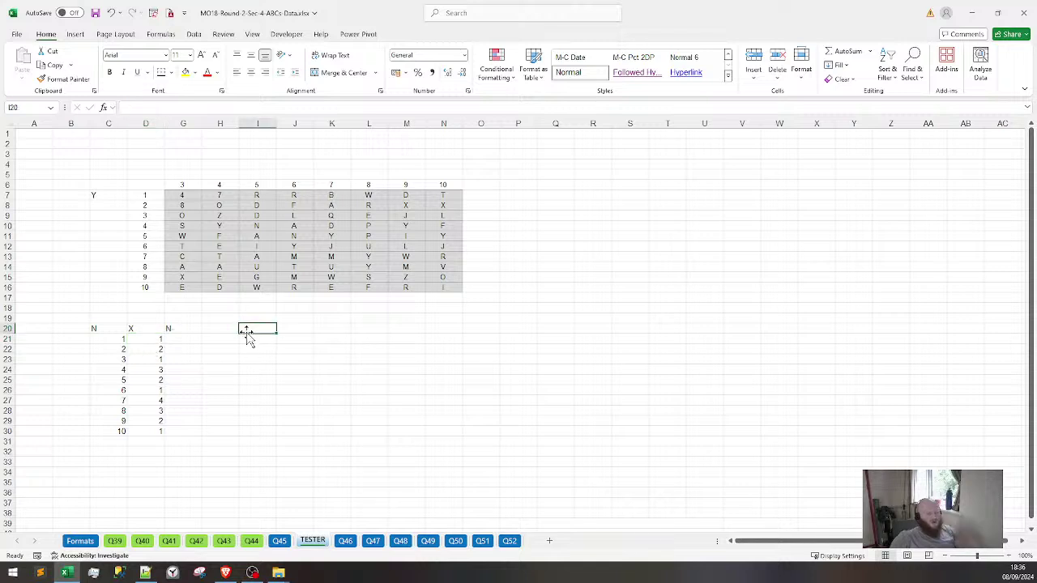
text(1)
key(Return)
key(Right)
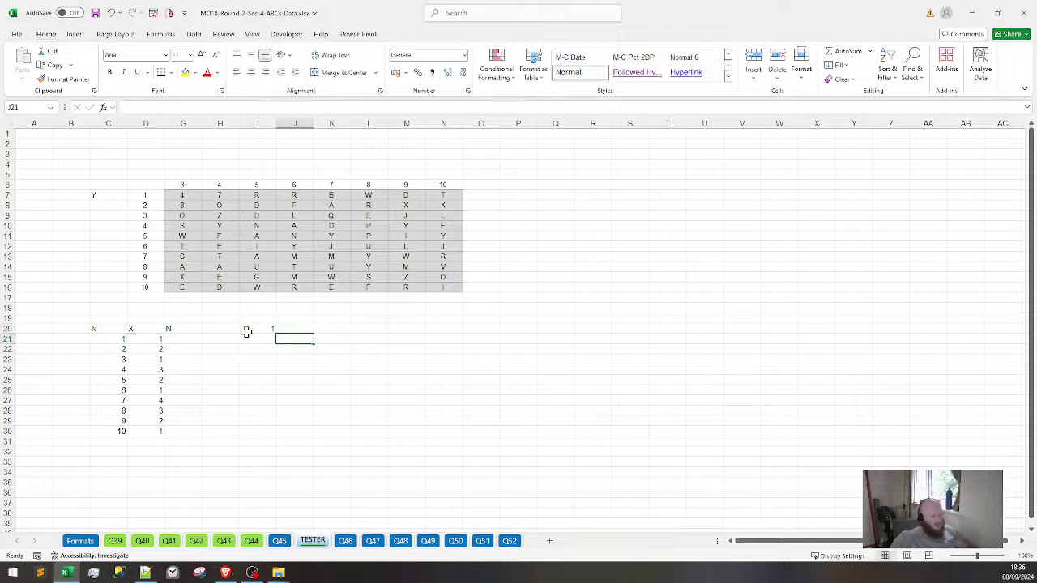
text(2)
key(Left)
text(1)
key(Return)
key(Right)
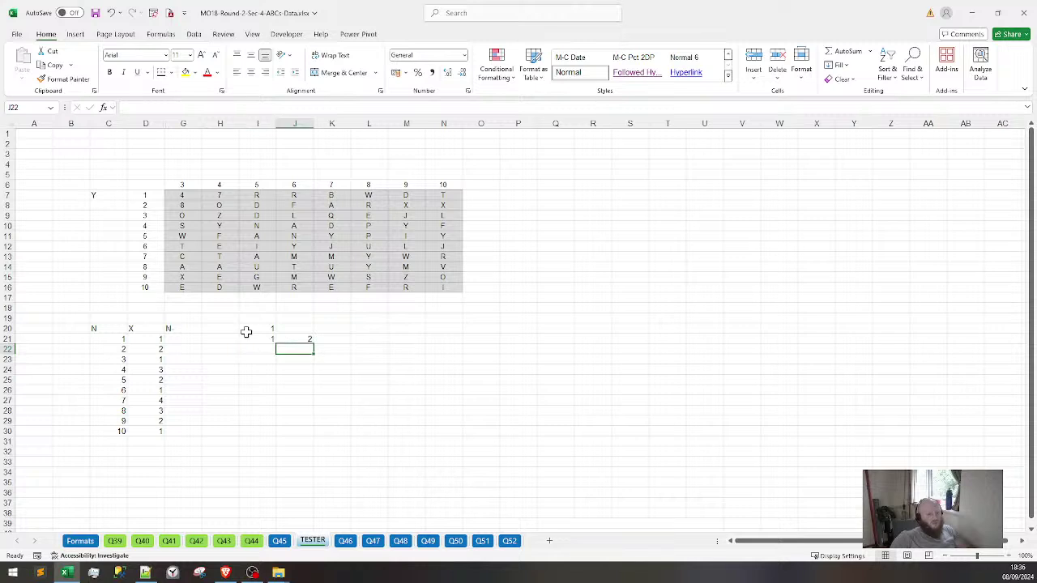
text(3)
key(Left)
text(2)
key(Left)
text(1)
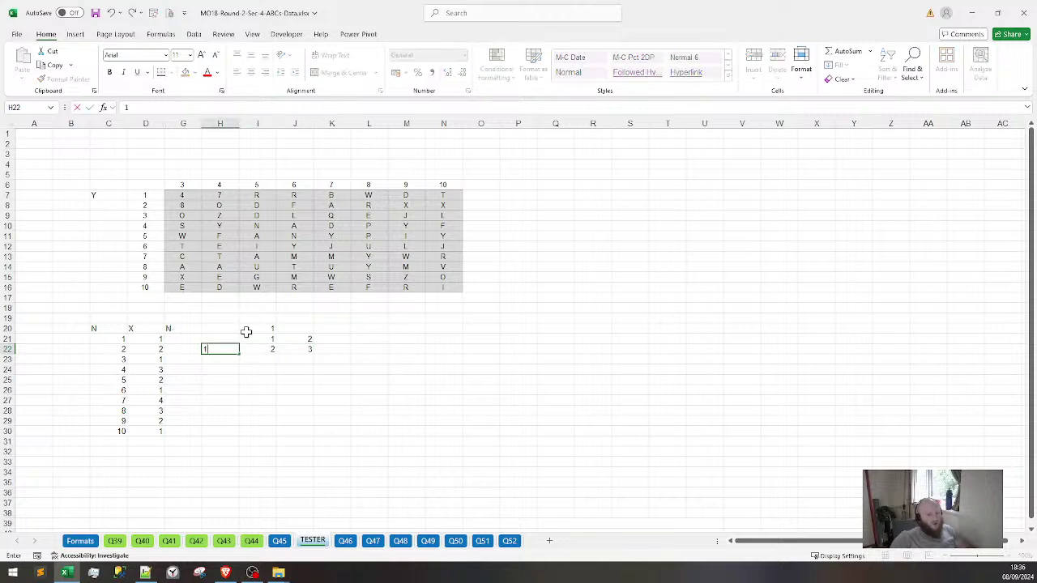
Fill the triangle's third row, I22:K22, with 1, 2 and 3 and clear the stray 1 in H22
key(Right)
key(Right)
key(Right)
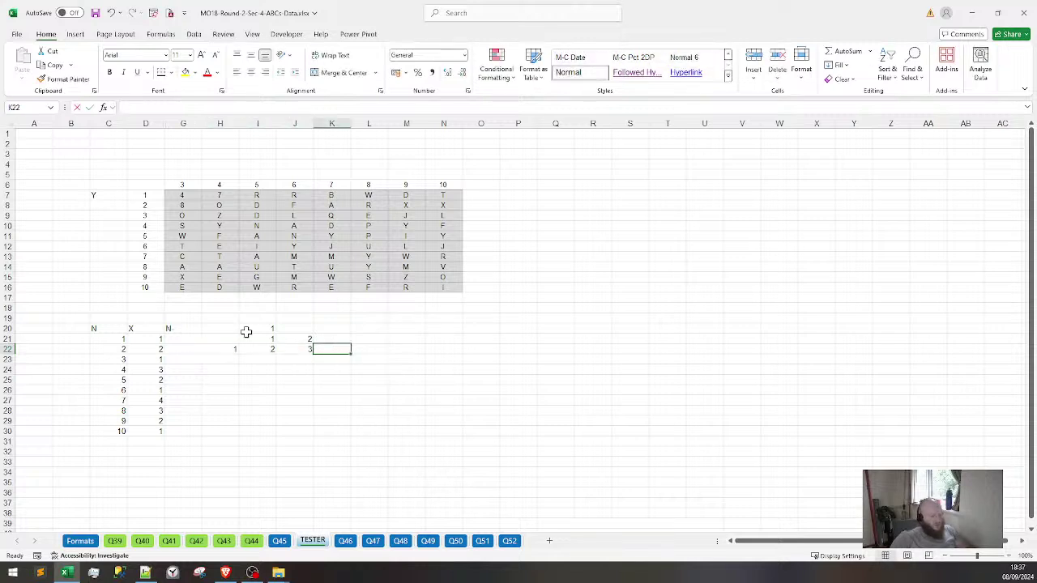
text(3)
key(Left)
text(2)
key(Left)
text(1)
key(Return)
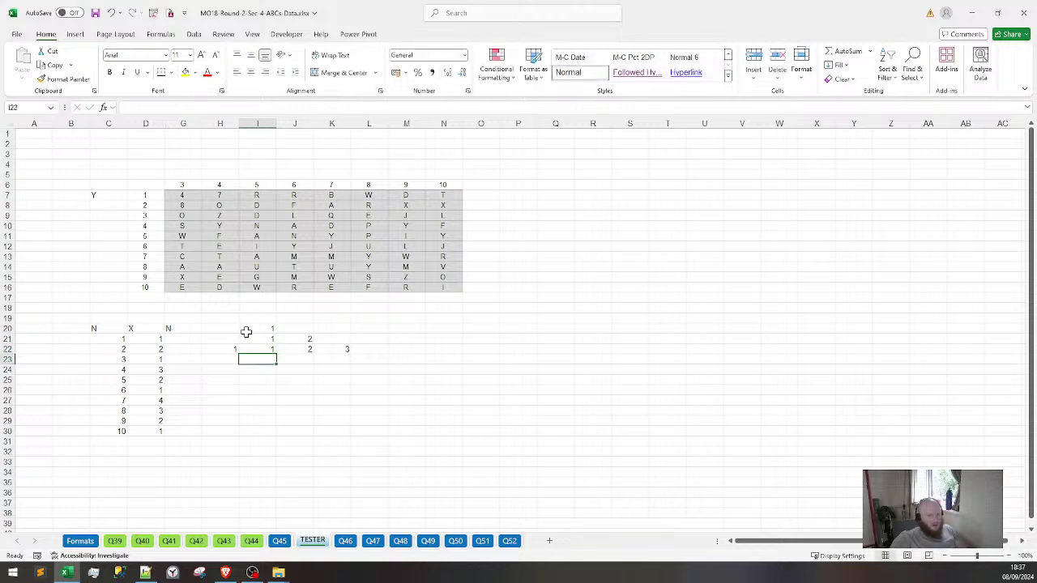
key(Left)
key(Up)
key(Delete)
key(Down)
key(Right)
key(Right)
key(Right)
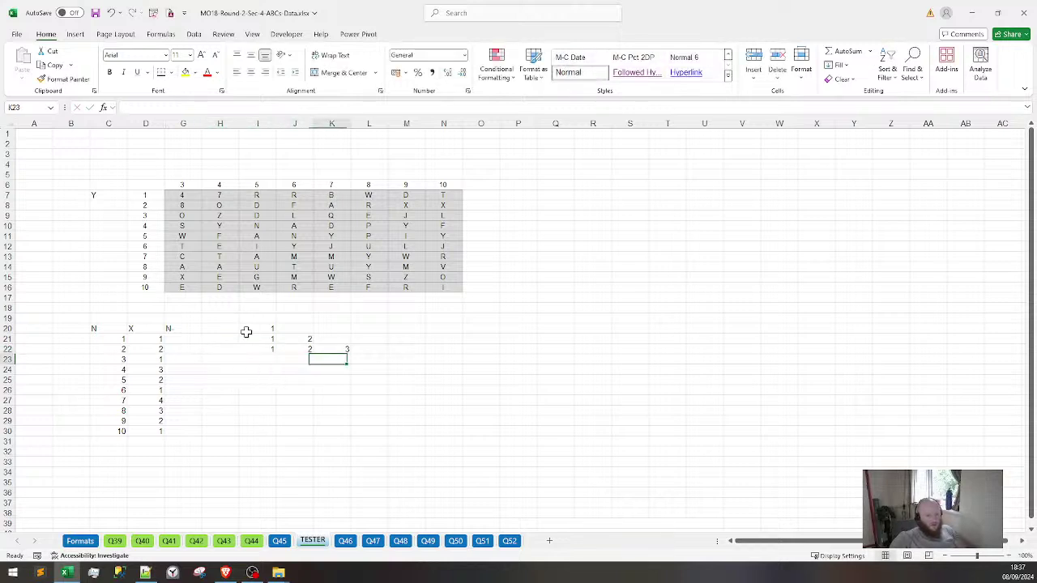
text(4)
key(Left)
text(3)
key(Left)
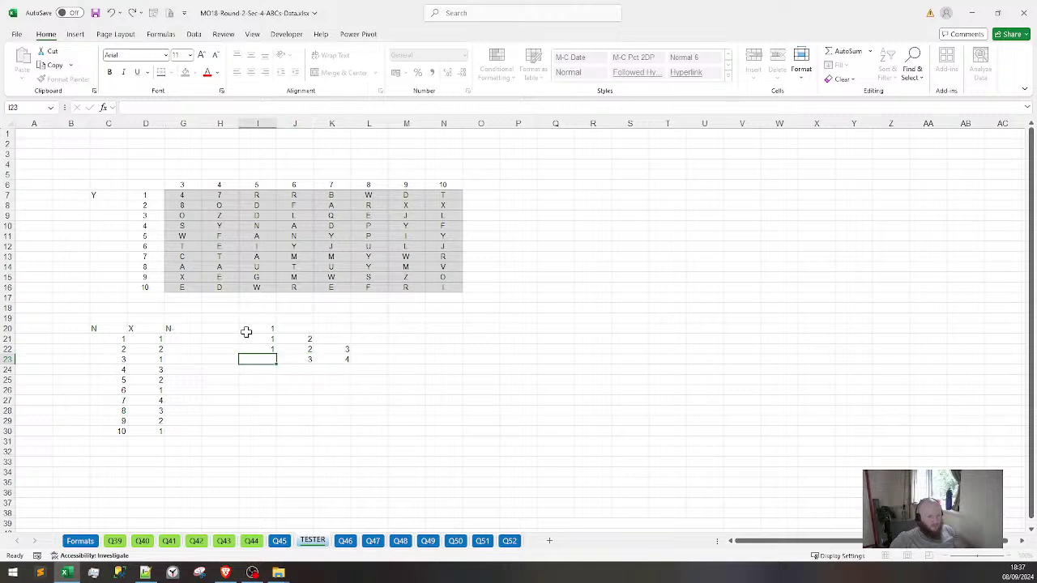
Fill the triangle's fourth row, I23:L23, with 1, 2, 3 and 4
key(Right)
key(Right)
key(Right)
text(4)
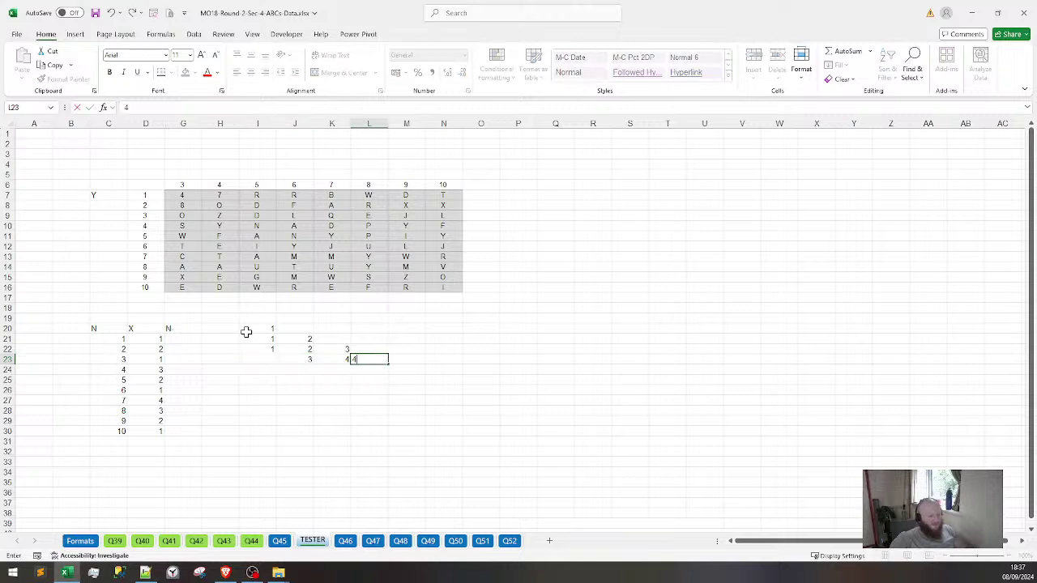
key(Left)
text(3)
key(Left)
text(3)
key(Left)
key(Left)
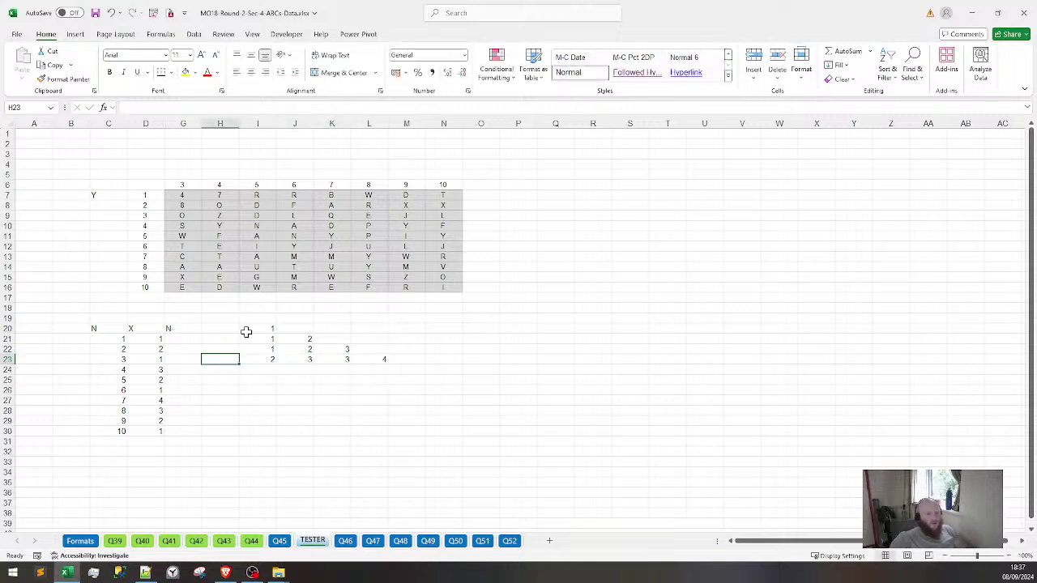
key(Right)
text(2)
key(Right)
key(Left)
text(1)
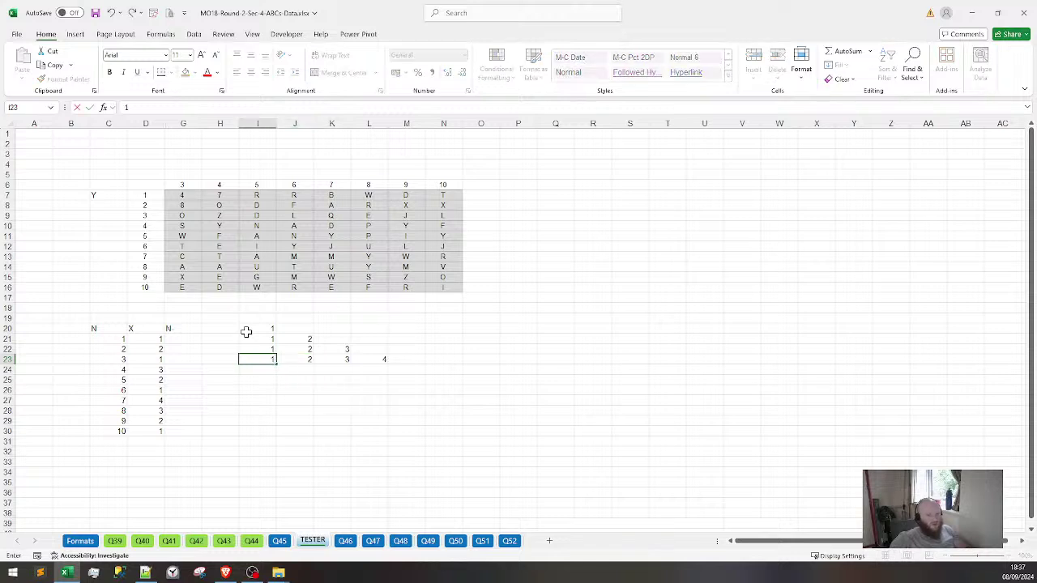
key(Return)
Select the number triangle in I20:L23 to examine its pattern against the X values
drag(272, 329, 385, 352)
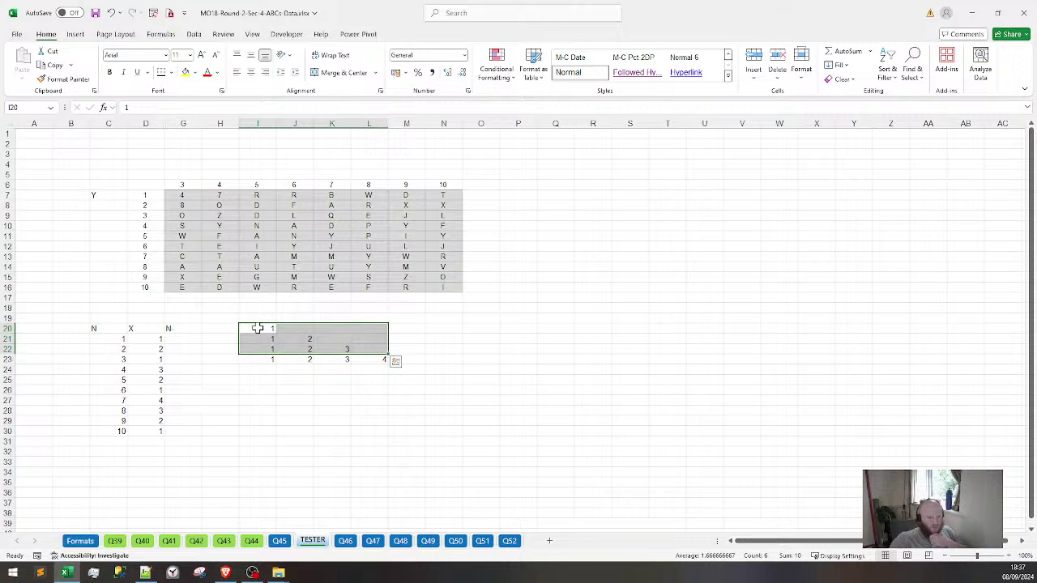
drag(258, 329, 361, 358)
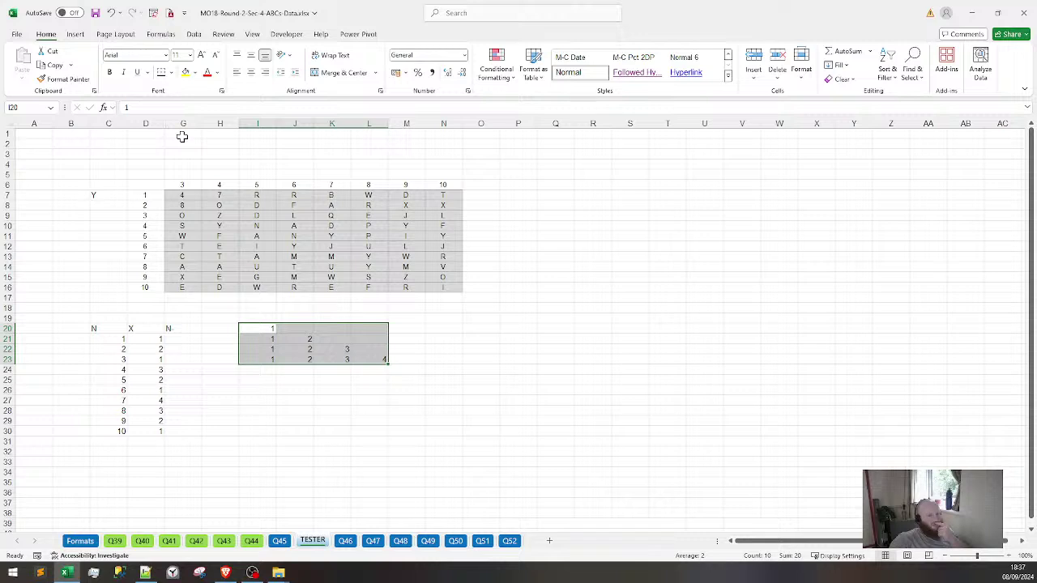
key(Delete)
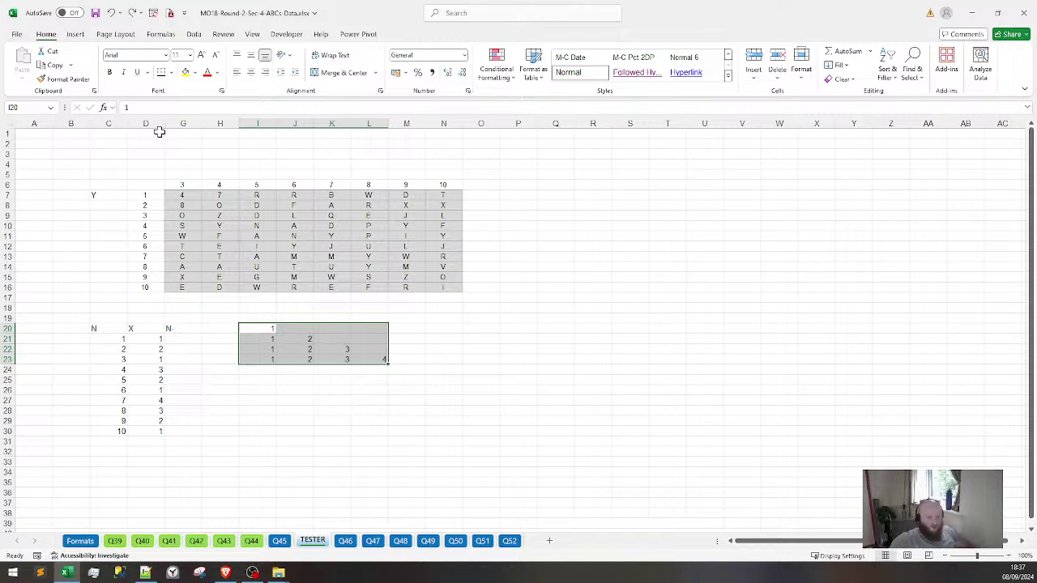
click(306, 380)
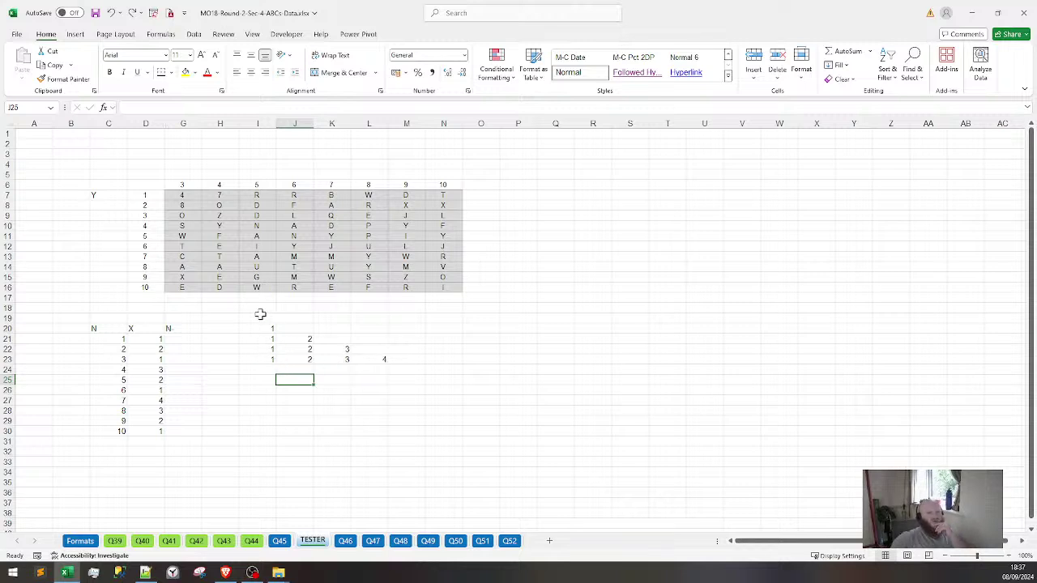
drag(259, 328, 363, 363)
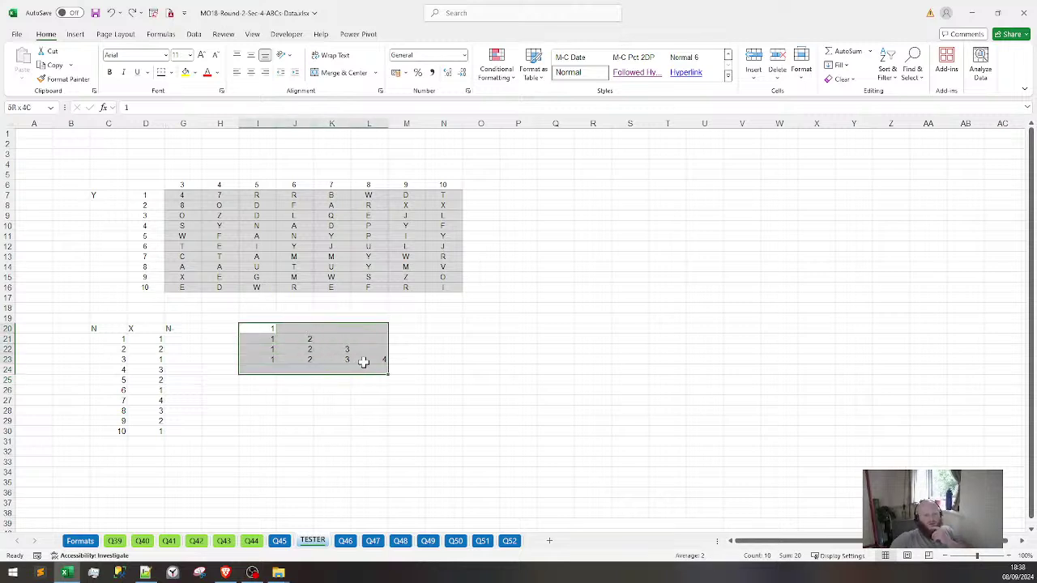
click(255, 389)
click(261, 405)
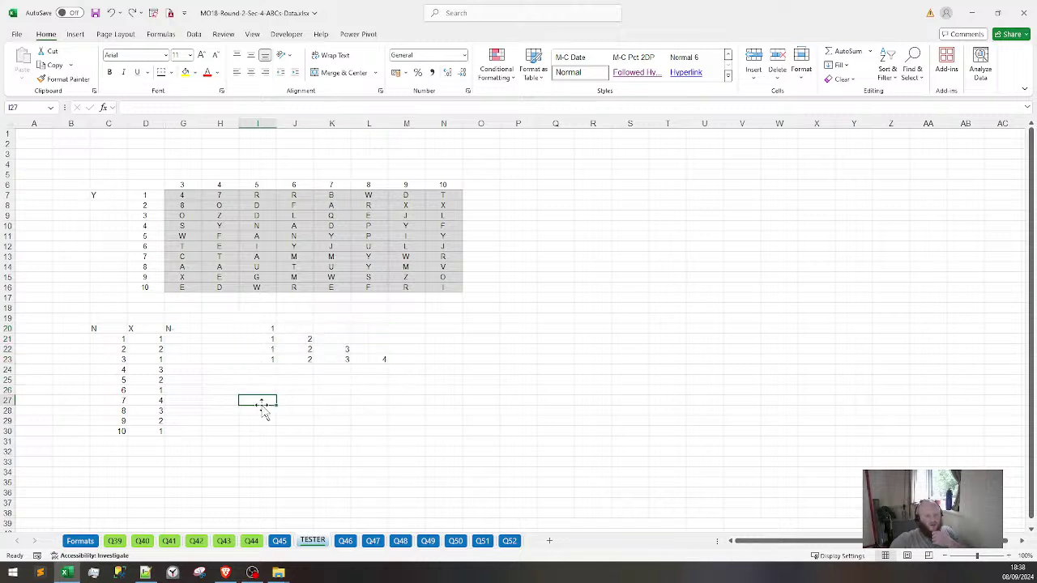
text(=)
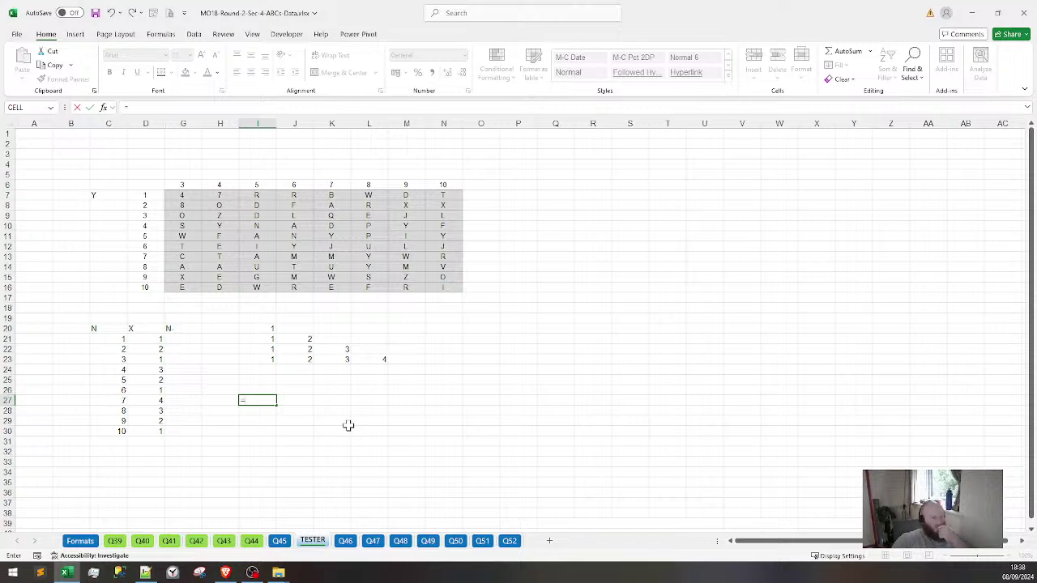
key(Escape)
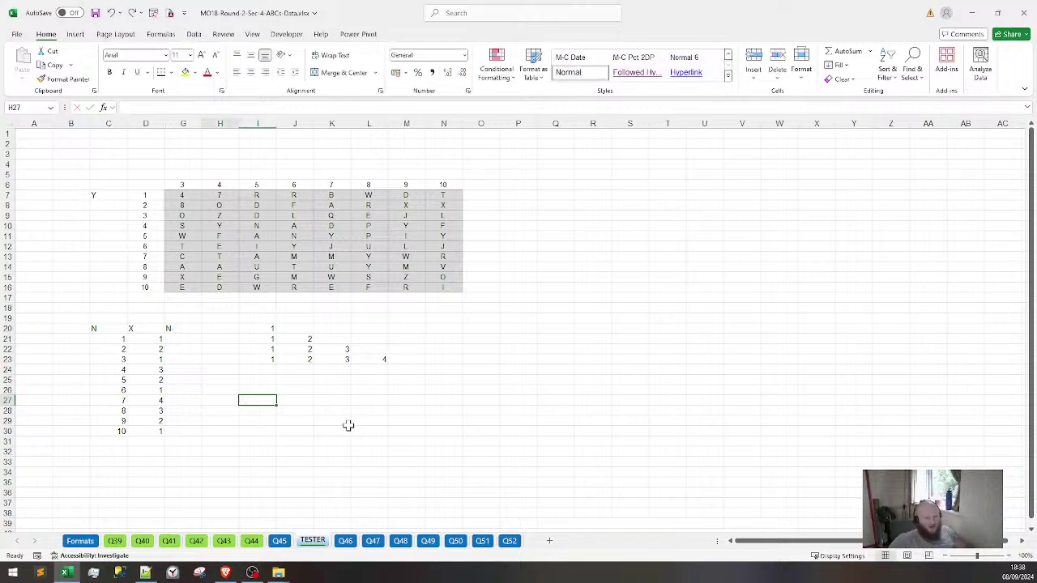
key(Left)
key(shift+Down)
key(shift+Down)
key(shift+Down)
key(shift+Down)
key(shift+Down)
key(shift+Down)
key(shift+Down)
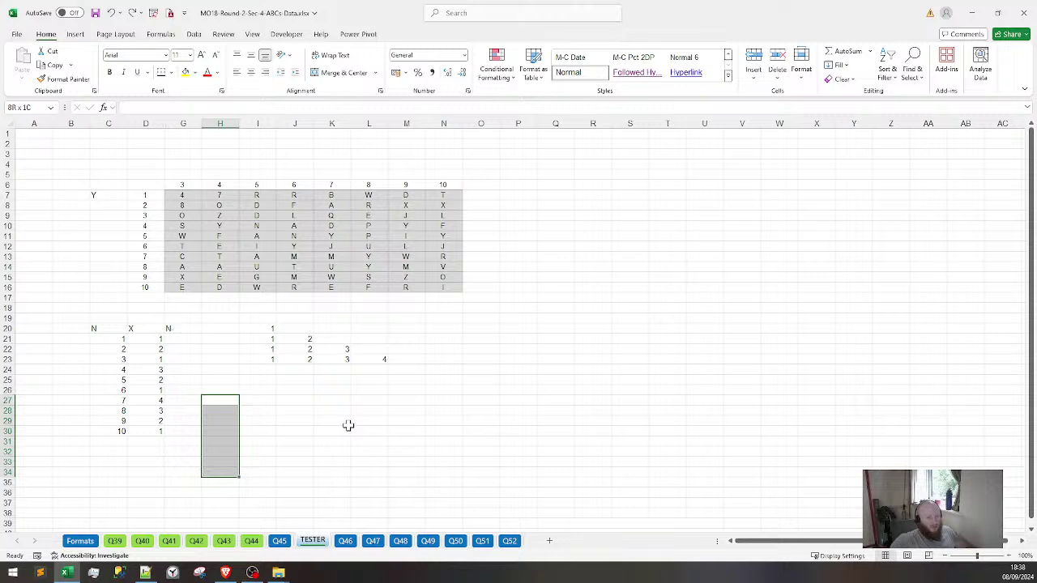
key(Up)
key(ctrl+Right)
key(ctrl+Left)
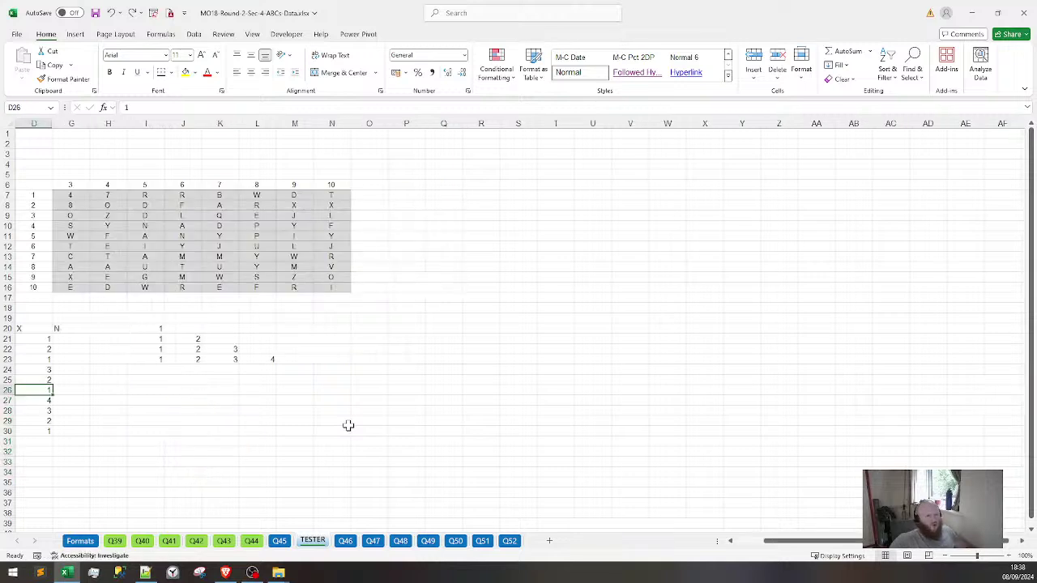
key(Left)
key(Left)
key(Left)
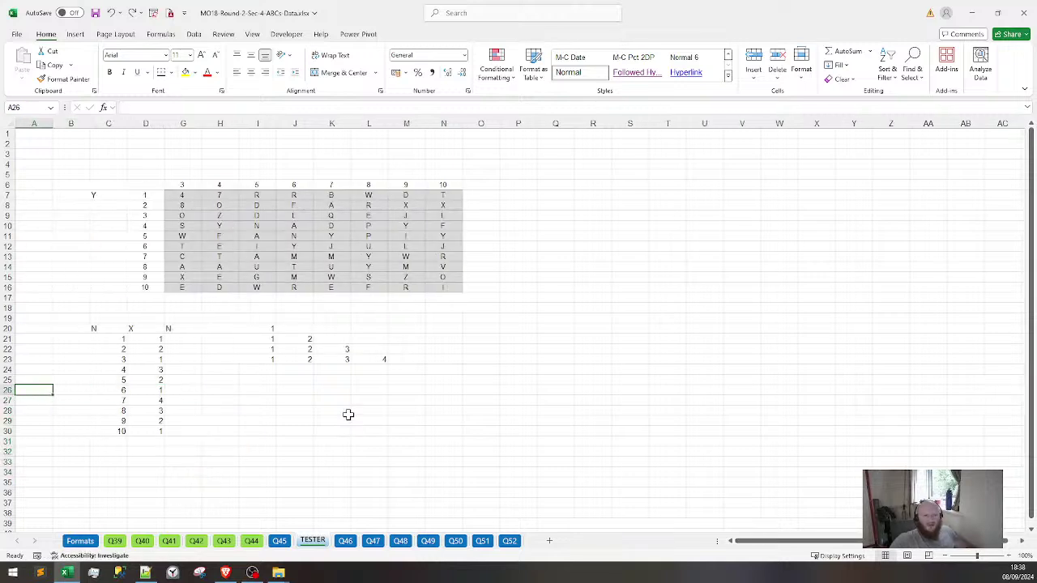
click(522, 185)
click(576, 204)
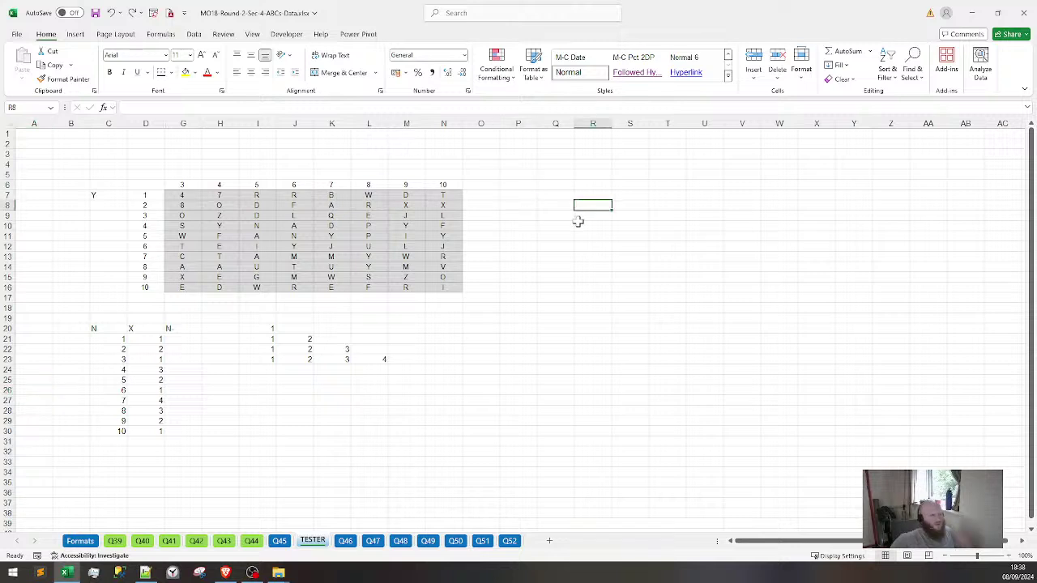
click(550, 206)
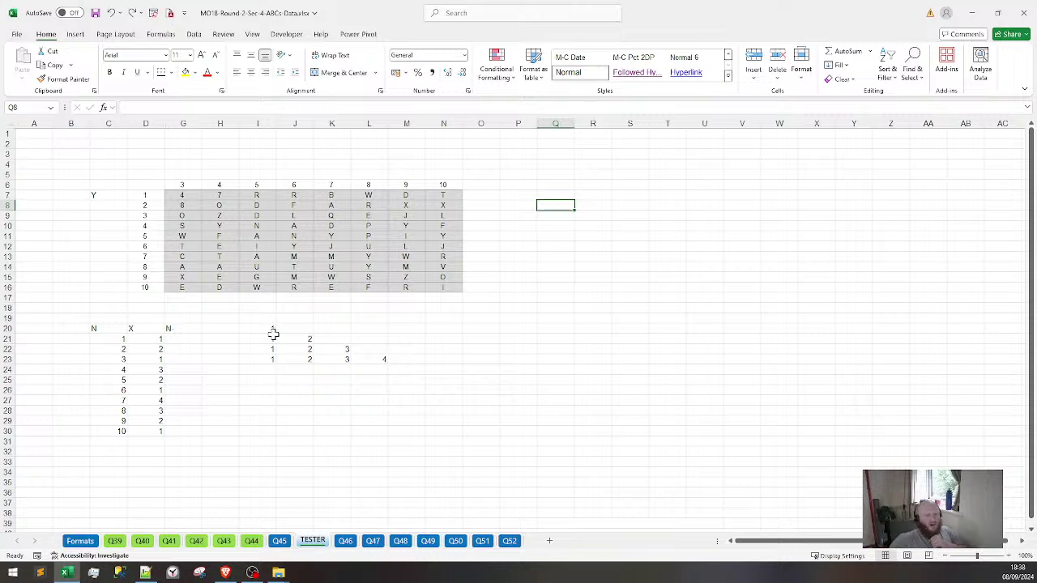
Select the number triangle in I20:L23 and the X values in D21:D30 in turn to compare their patterns
drag(273, 334, 365, 362)
drag(271, 327, 399, 360)
mouse_move(259, 323)
mouse_down()
mouse_move(343, 352)
mouse_move(261, 328)
mouse_up()
drag(261, 328, 377, 366)
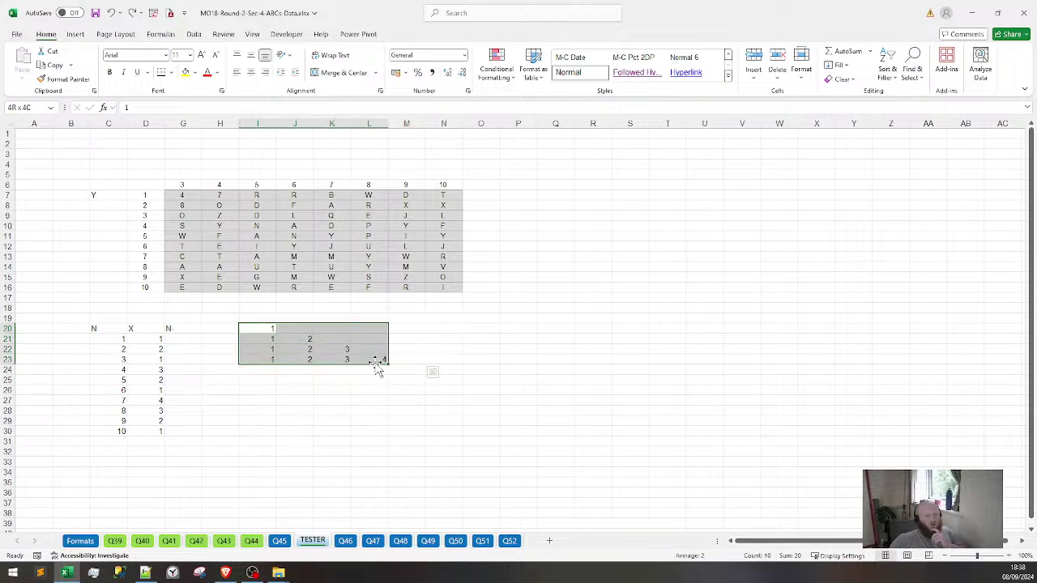
drag(258, 328, 381, 362)
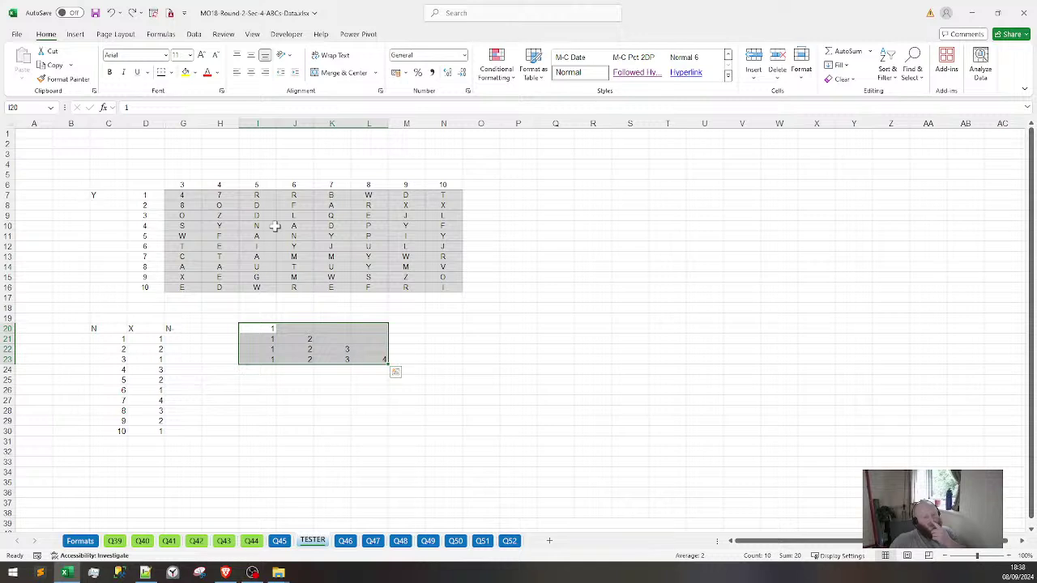
key(Delete)
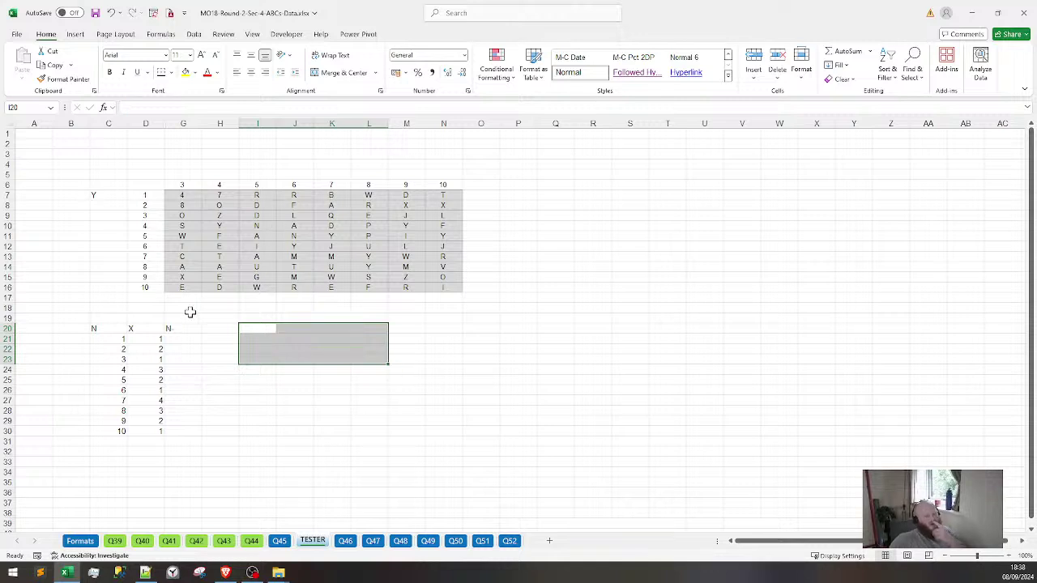
key(ctrl+z)
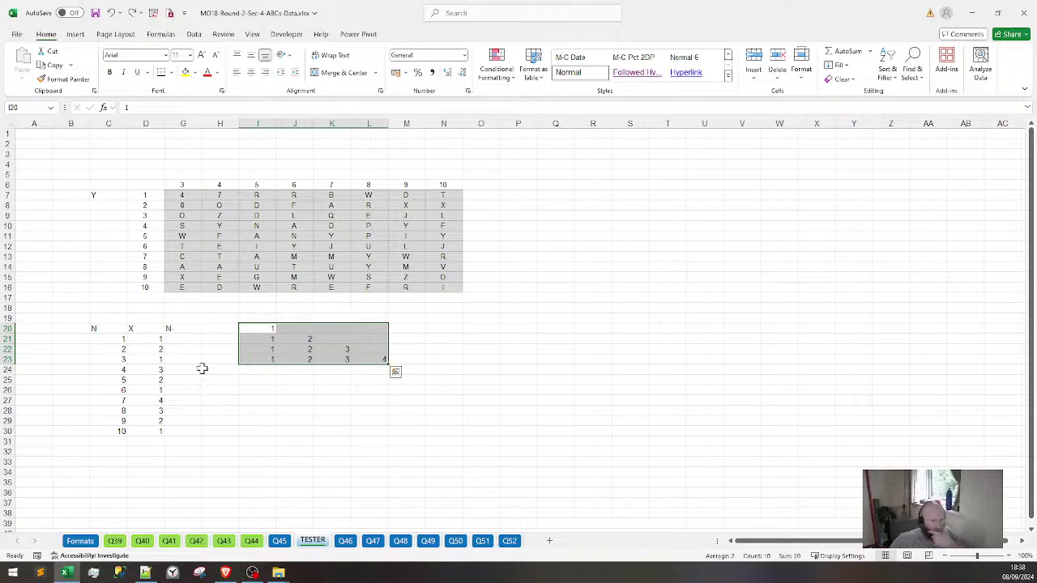
drag(160, 339, 158, 431)
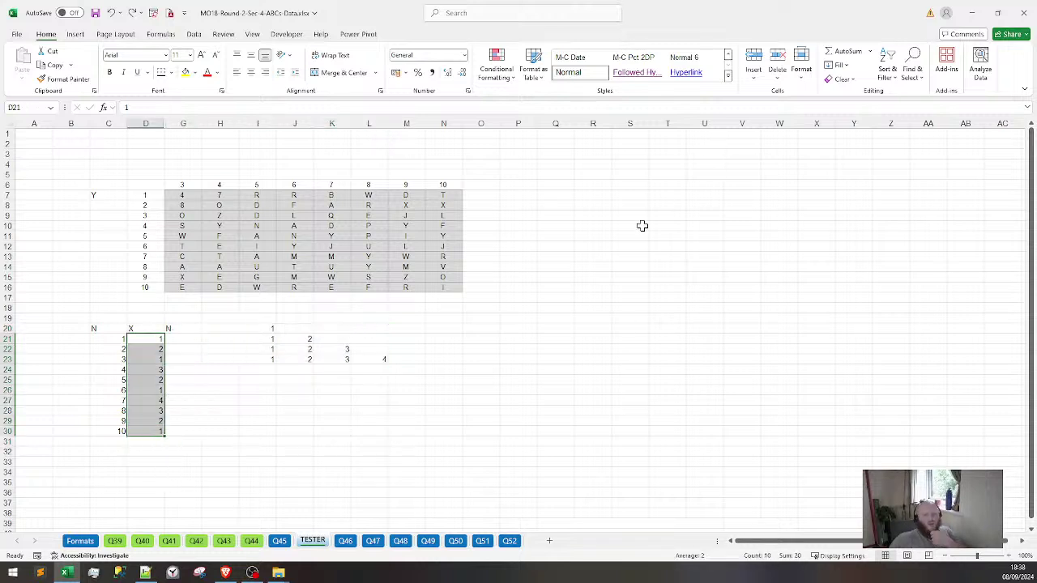
Generate the numbers 1 to 10 down from Q7, beside the letter grid, with =SEQUENCE(10)
click(583, 213)
drag(583, 213, 567, 201)
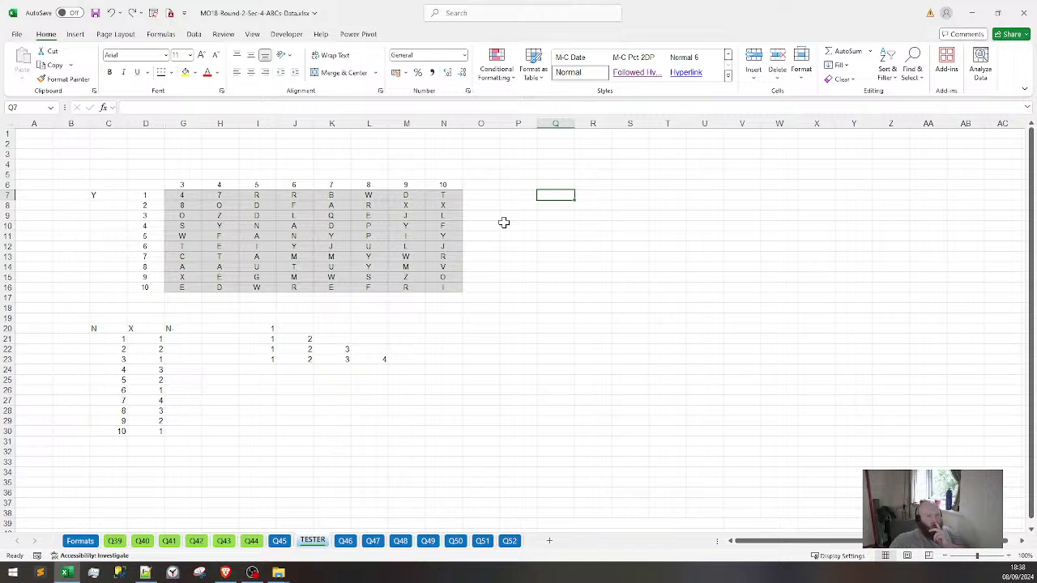
text(=)
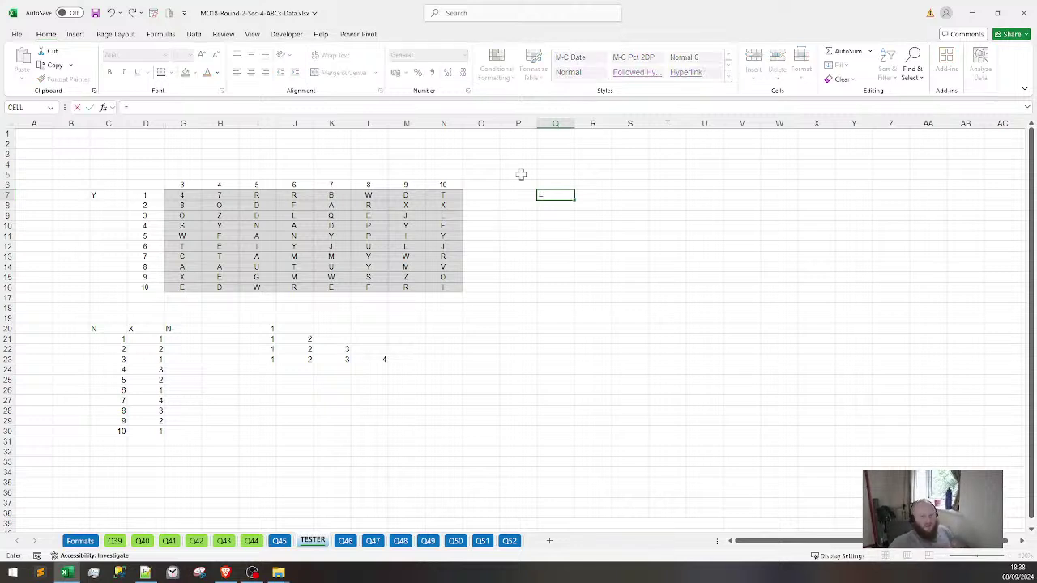
text(SEQUE)
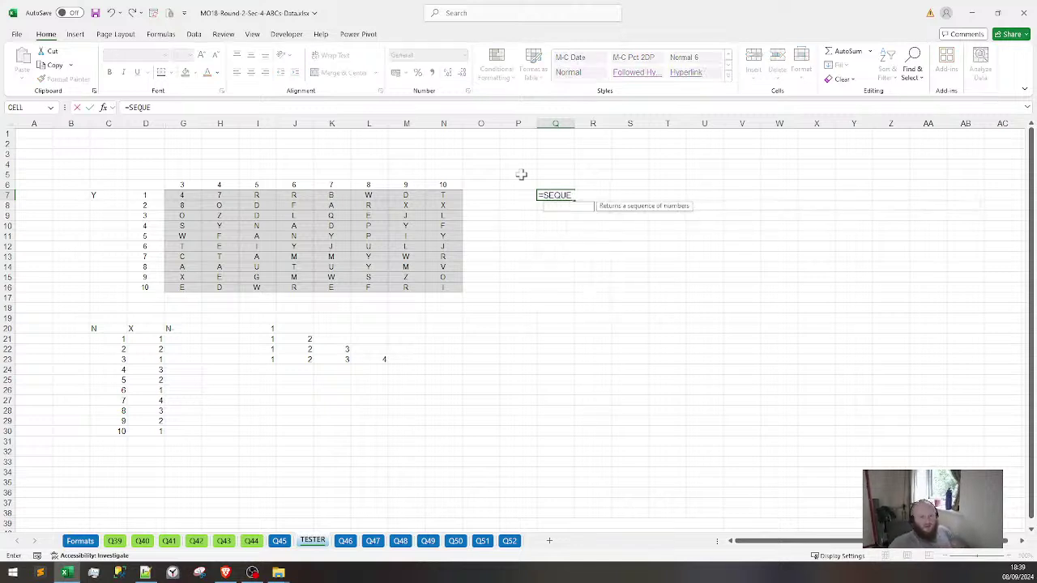
text(NCE()
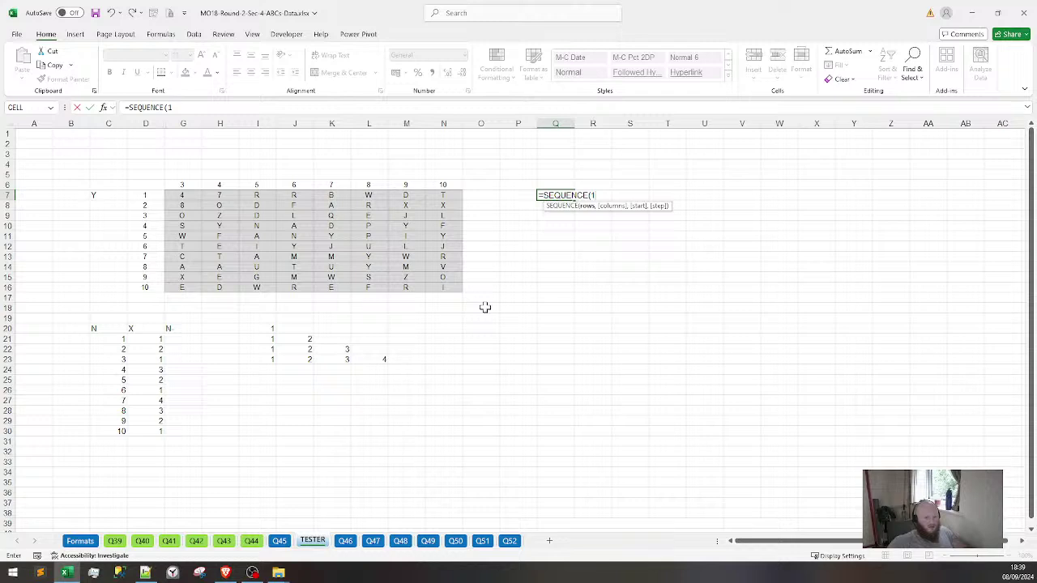
text(10)
key(Return)
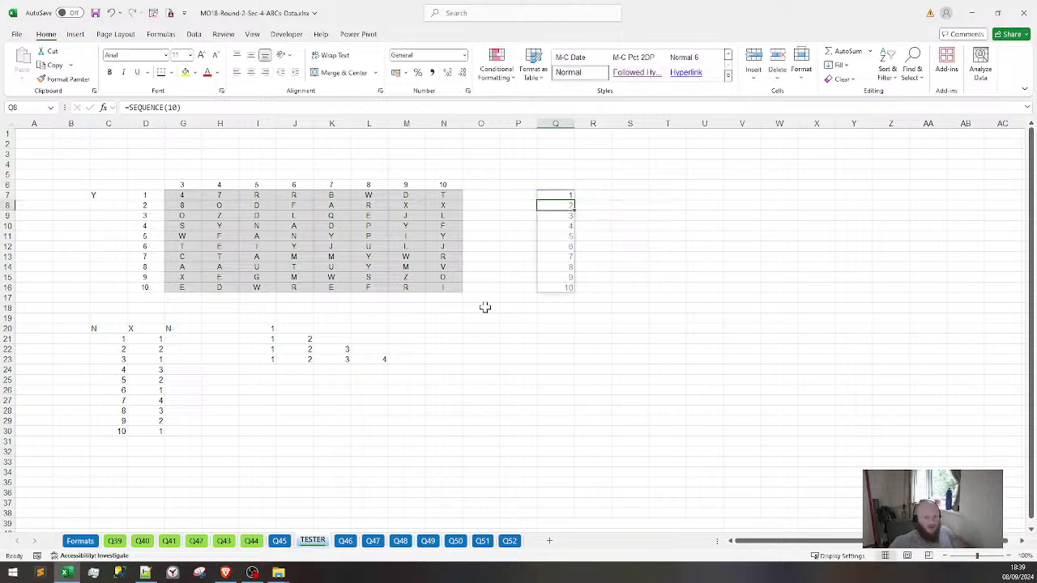
Enter =TRANSPOSE(SEQUENCE(Q7)) in R7 to spill a horizontal number sequence based on Q7
key(Right)
key(Up)
key(Left)
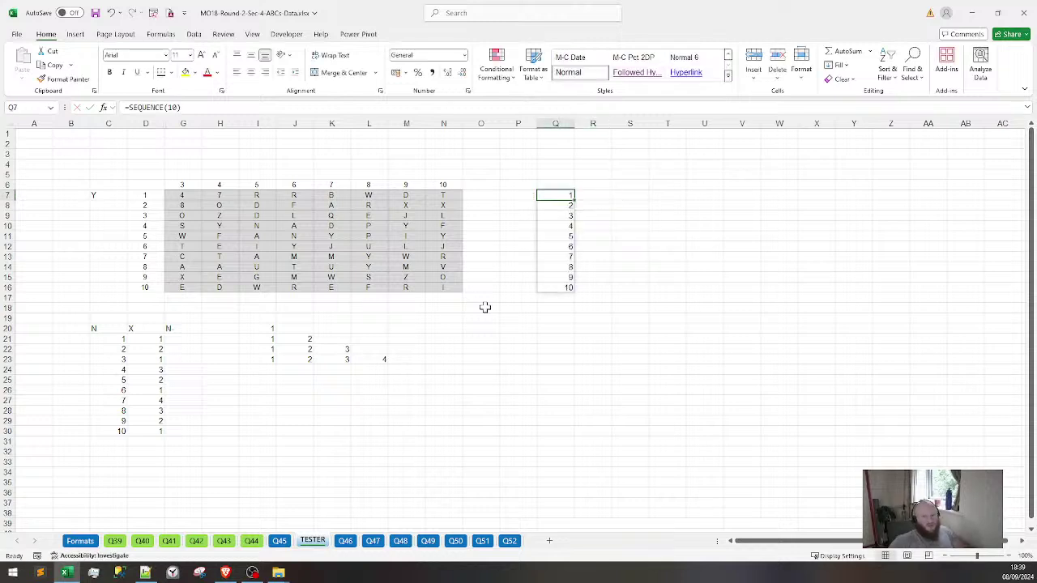
key(Right)
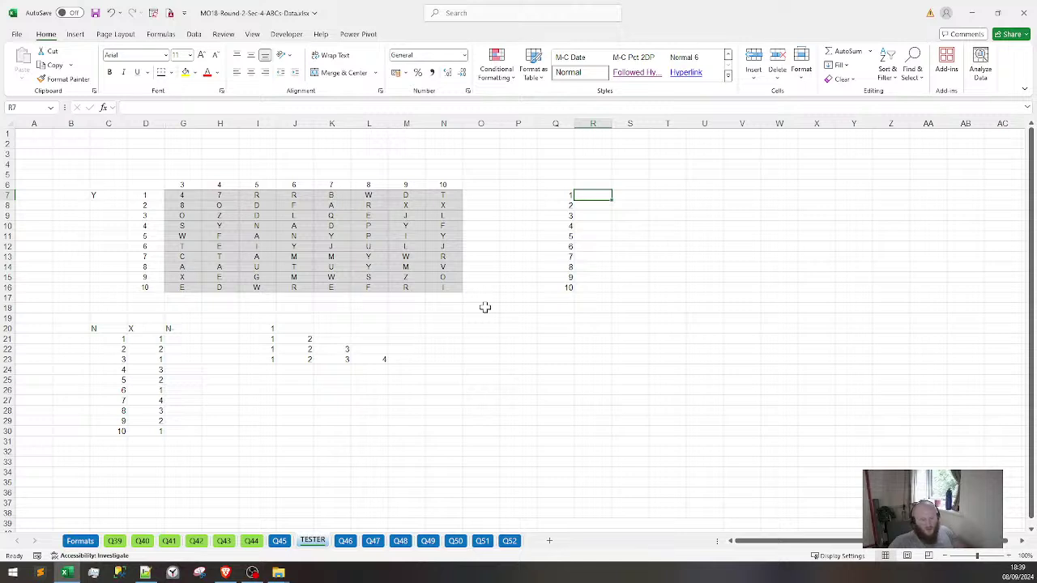
text(=TRA)
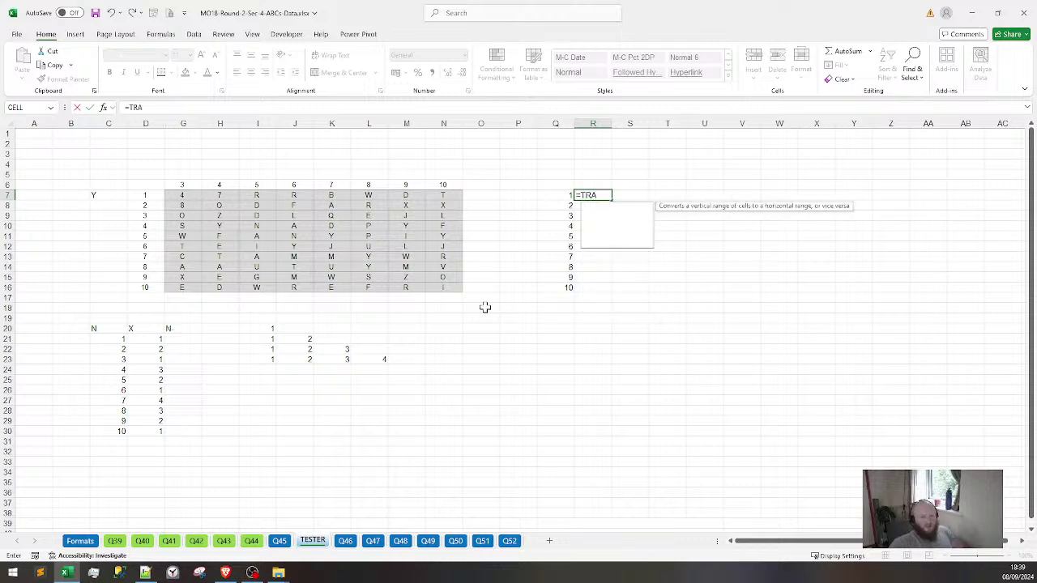
text(NSPOSE()
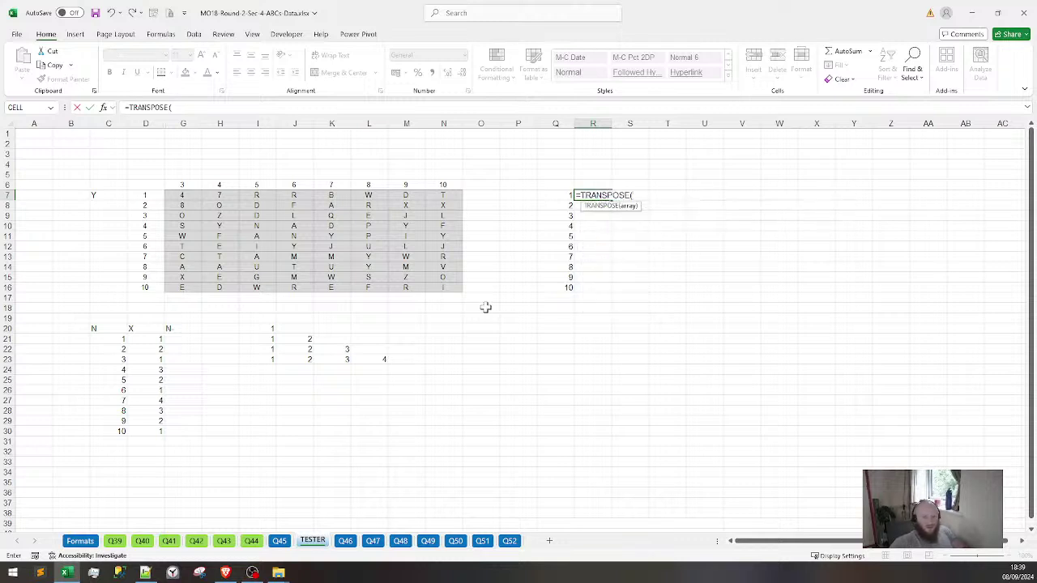
text(SEQUE)
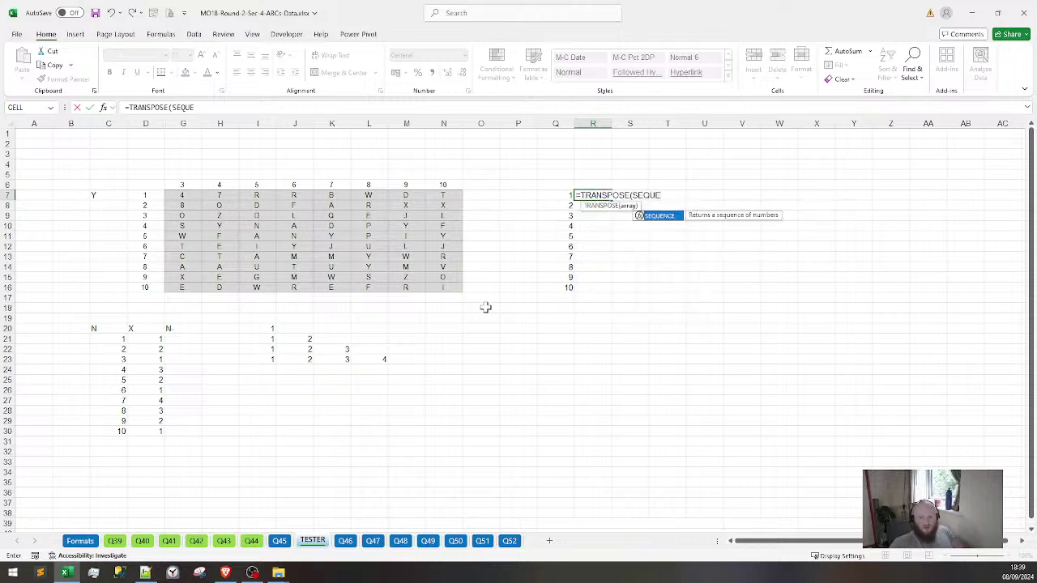
text(NCE()
key(Left)
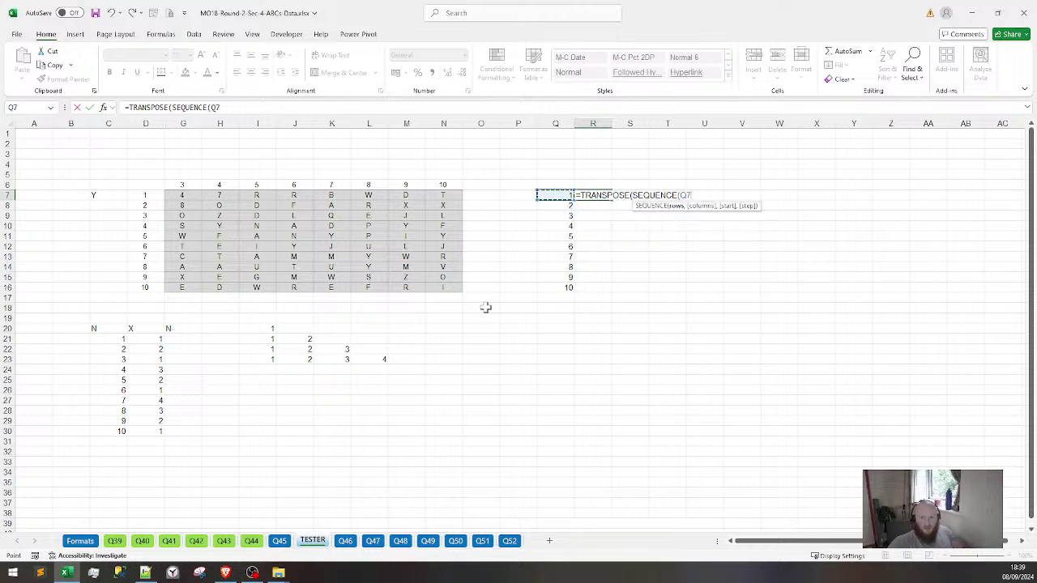
key(Return)
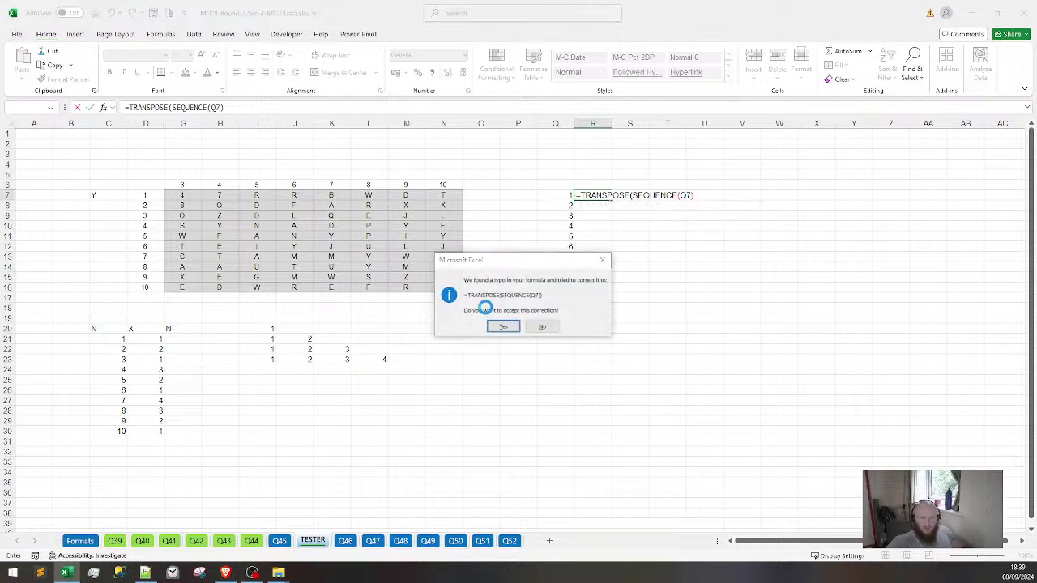
key(Return)
Fill the TRANSPOSE formula from R7 down through R16 to build a ten-row number triangle
key(Up)
key(shift+Down)
key(shift+Down)
key(shift+Down)
key(shift+Down)
key(shift+Down)
key(shift+Down)
key(shift+Down)
key(shift+Down)
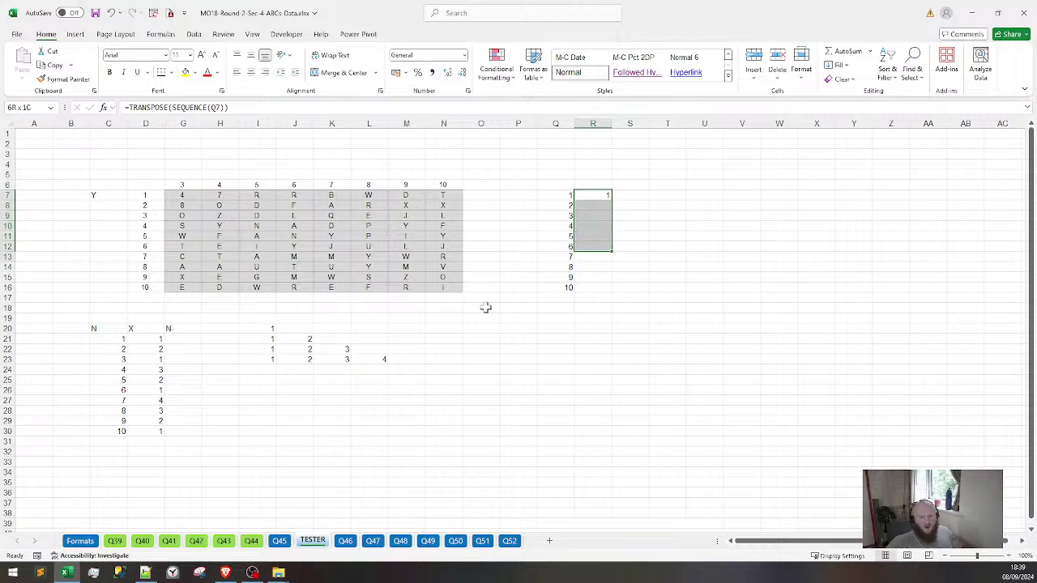
key(shift+Down)
key(ctrl+d)
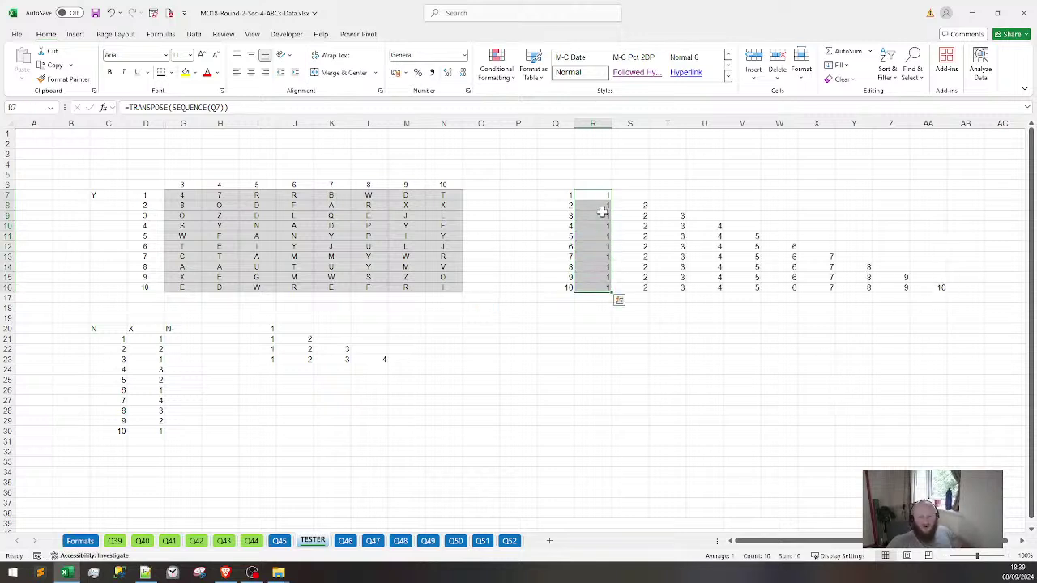
Start a TEXTJOIN formula in P7 with a comma as delimiter and TRUE to ignore empty cells
mouse_move(598, 191)
mouse_down()
mouse_move(896, 268)
mouse_move(580, 220)
mouse_move(591, 199)
mouse_up()
click(556, 194)
click(518, 199)
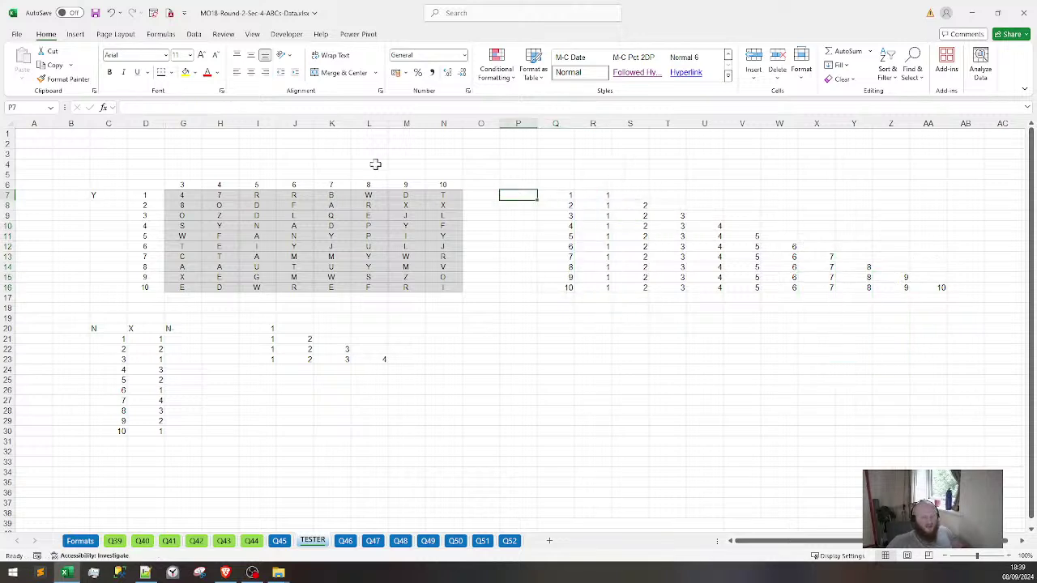
text(=TEXTJOIN)
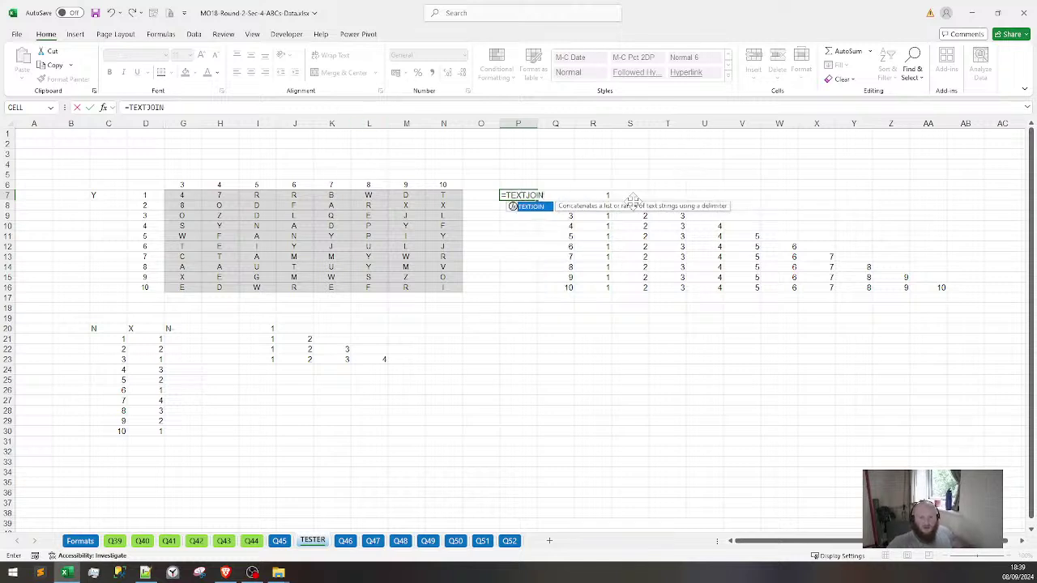
text(()
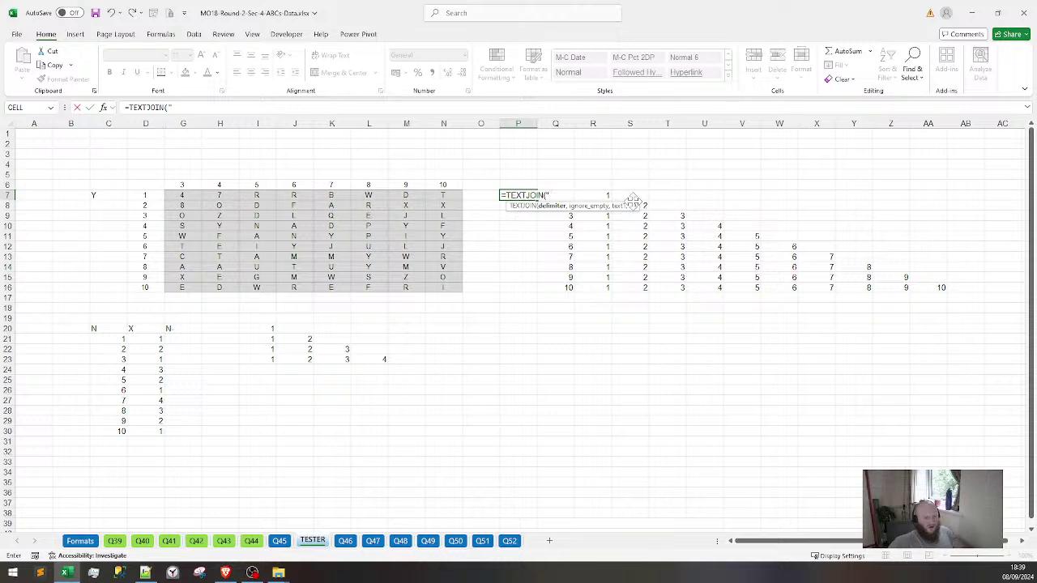
text(",",)
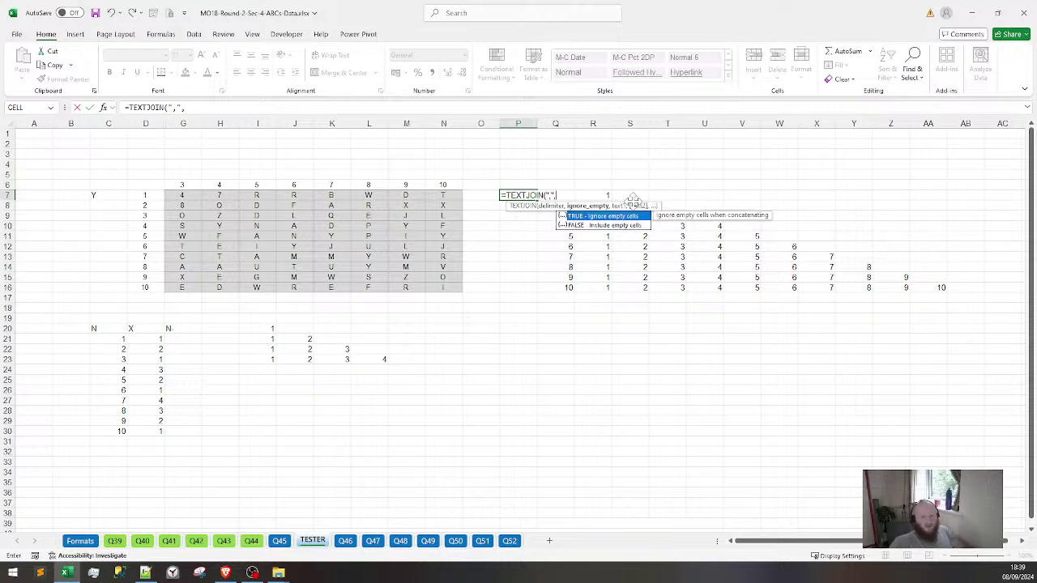
text(TRUE,)
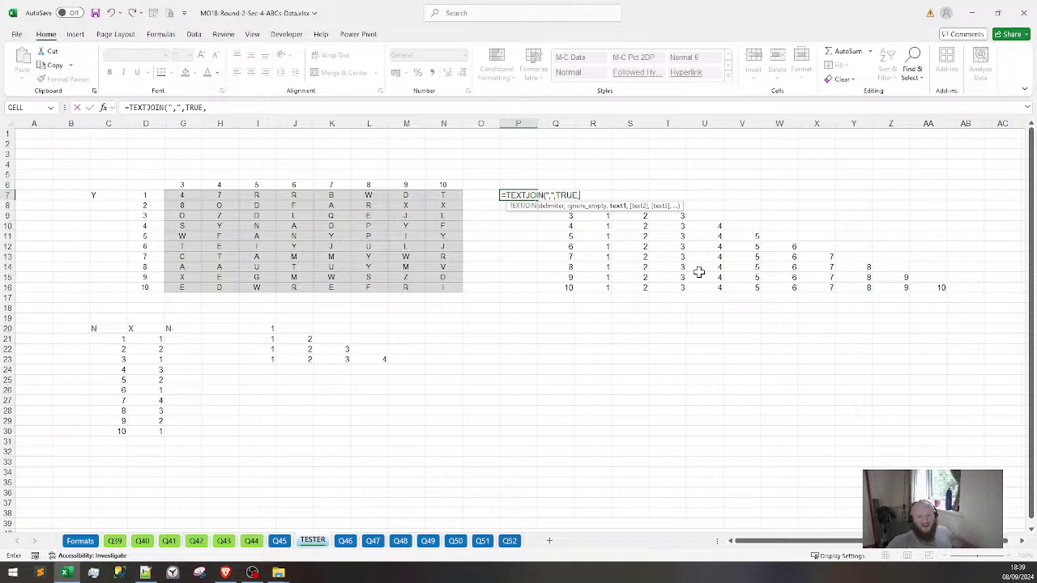
Complete the TEXTJOIN formula in P7 with the number triangle R7:AA16 as its text range
key(Right)
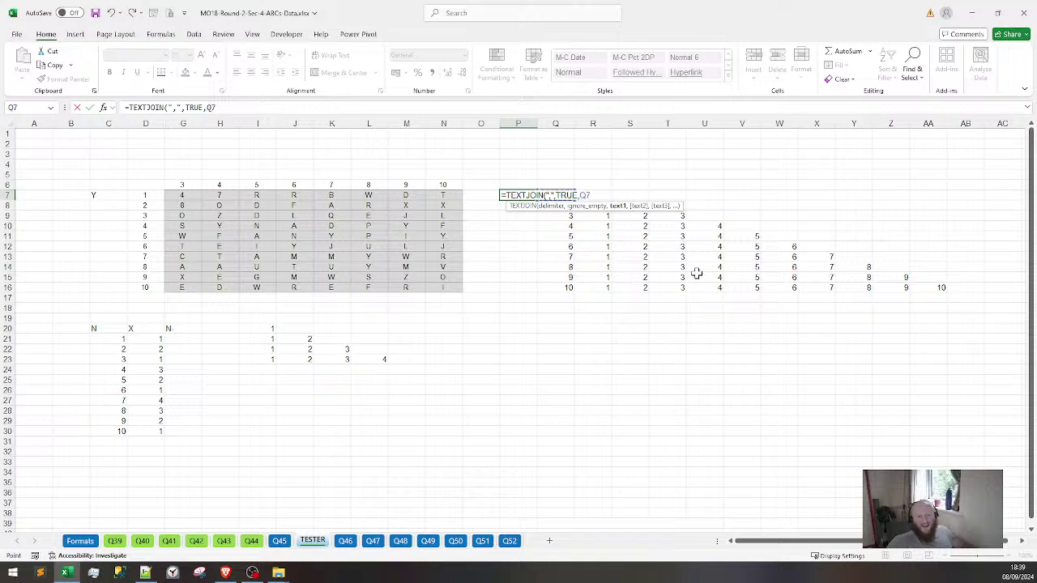
key(Right)
key(shift+Down)
key(shift+Down)
key(shift+Down)
key(shift+Down)
key(shift+Down)
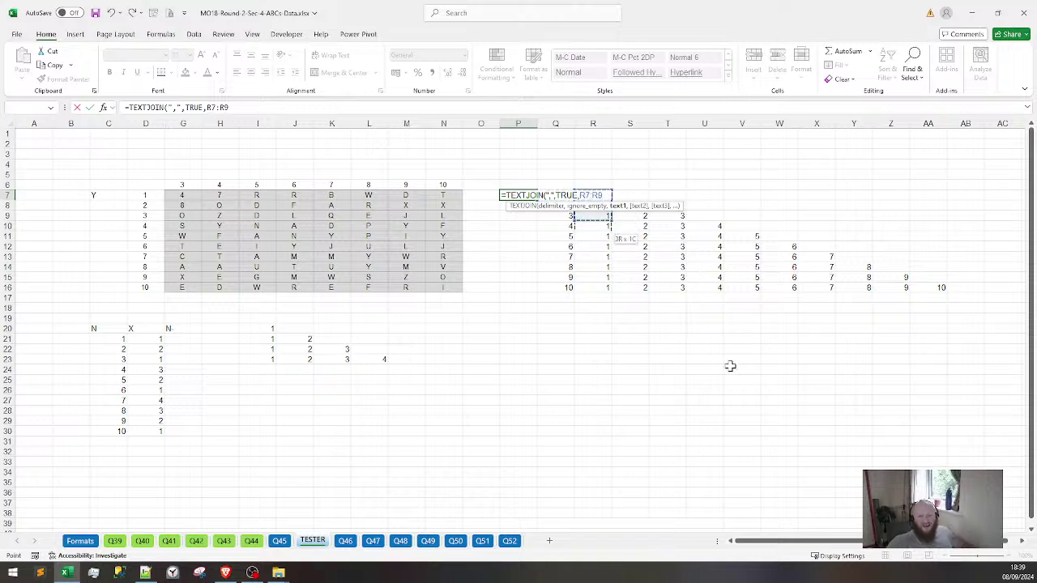
key(shift+Down)
key(shift+Down)
key(shift+Down)
key(shift+Right)
key(shift+Right)
key(shift+Right)
key(shift+Right)
key(shift+Right)
key(shift+Right)
key(shift+Right)
key(shift+Right)
key(shift+Right)
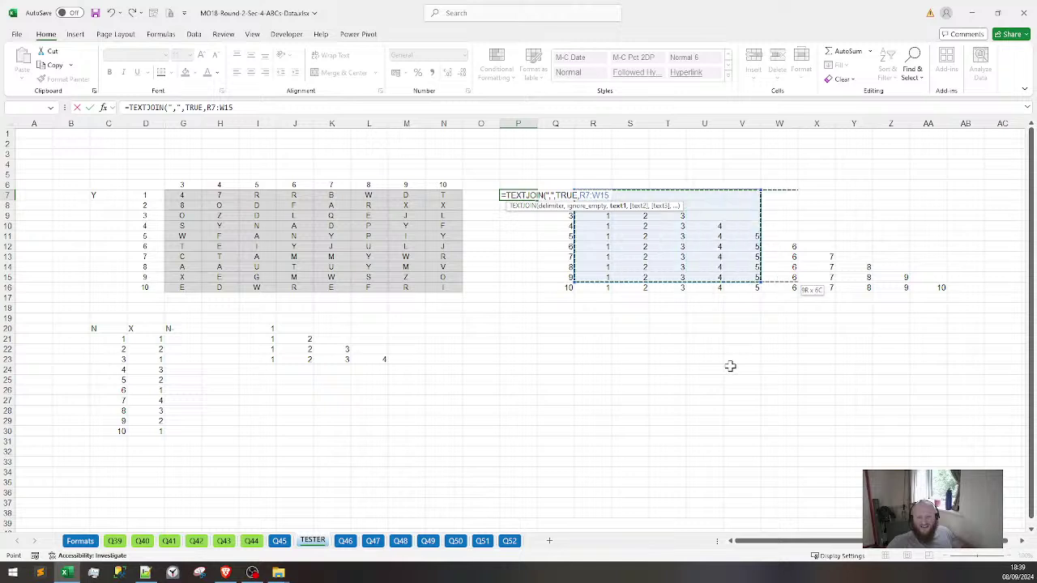
key(shift+Down)
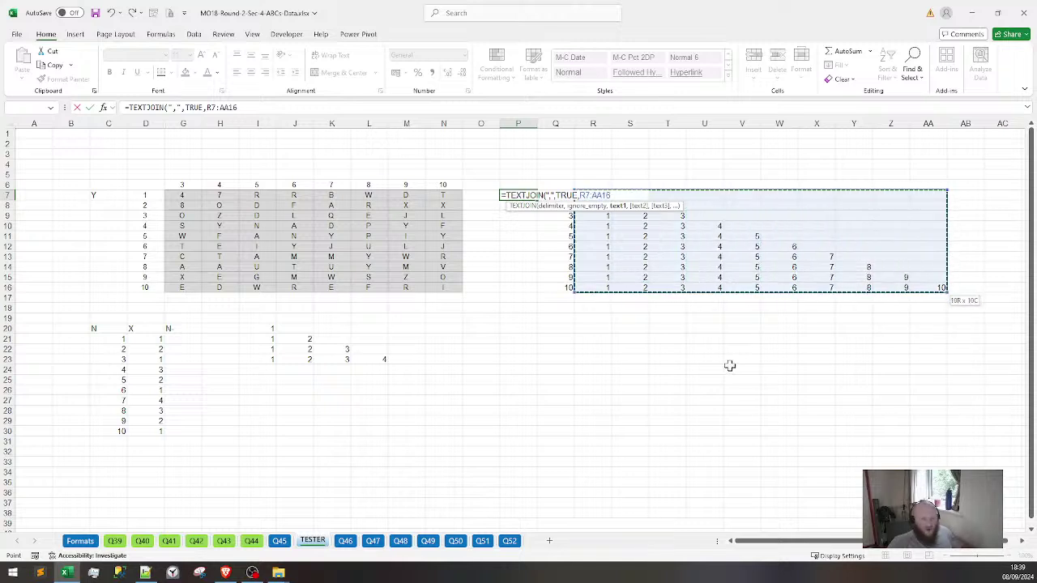
key(Return)
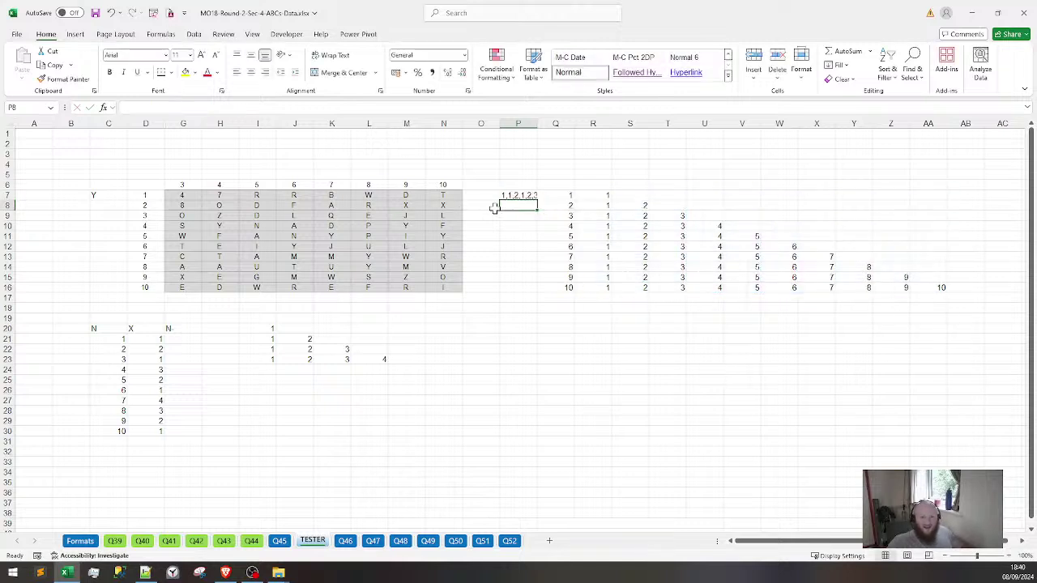
click(497, 195)
Enter =TRANSPOSE(TEXTSPLIT(P7,",")) in G21 to split the joined numbers into a vertical list
click(194, 339)
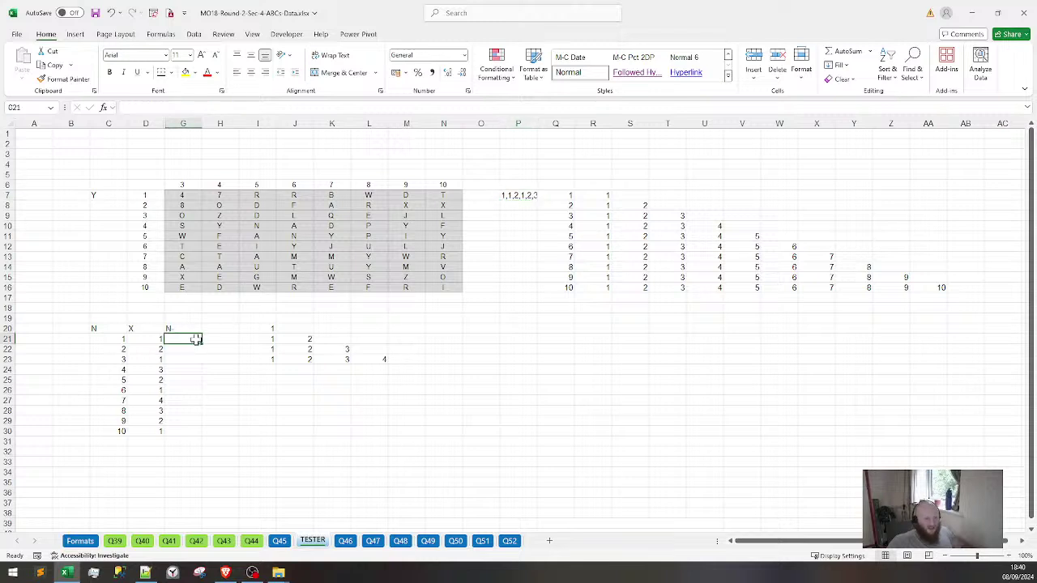
text(=)
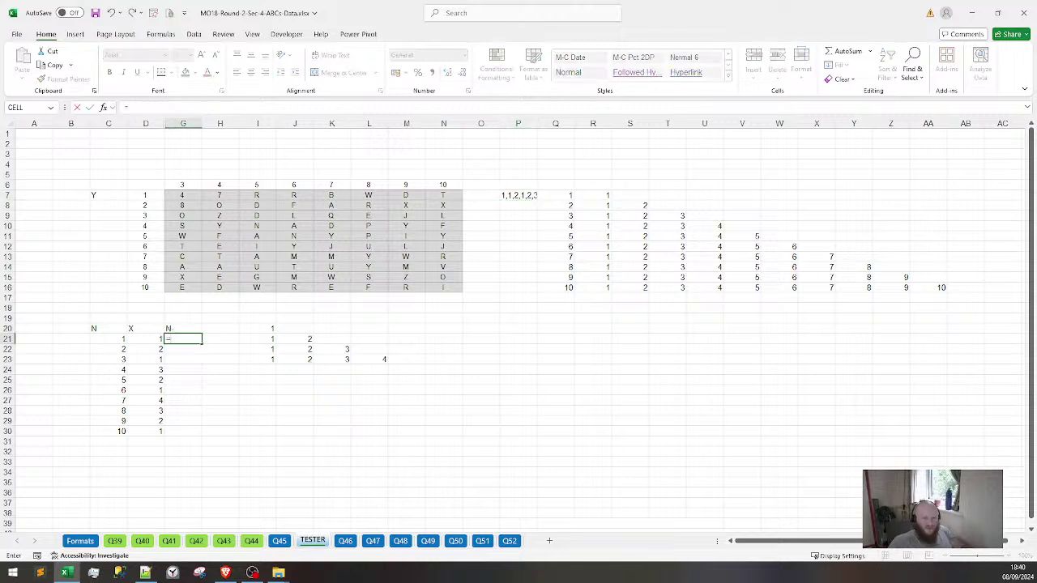
text(TRA)
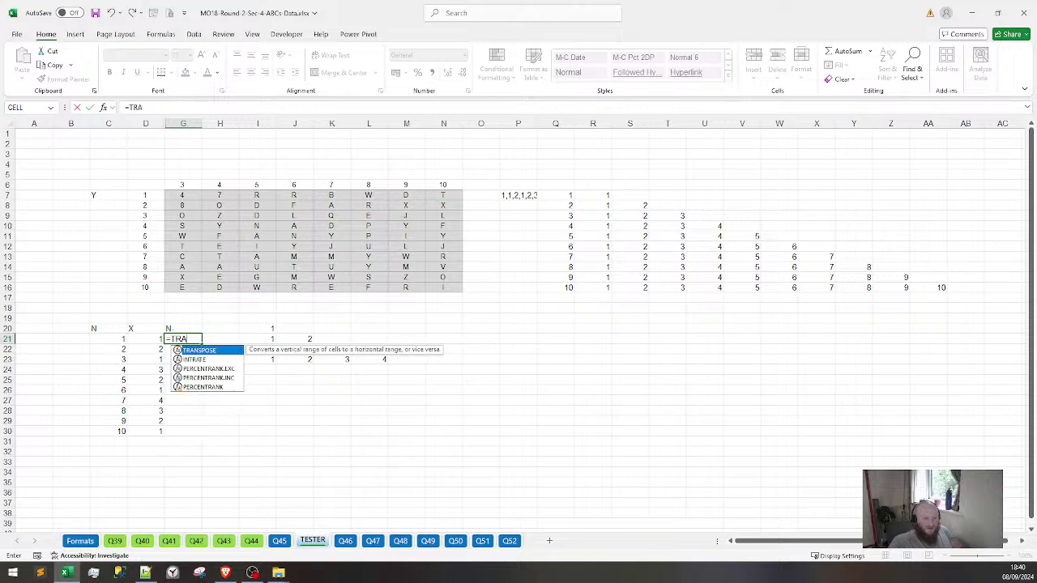
text(NSPOSE(TE)
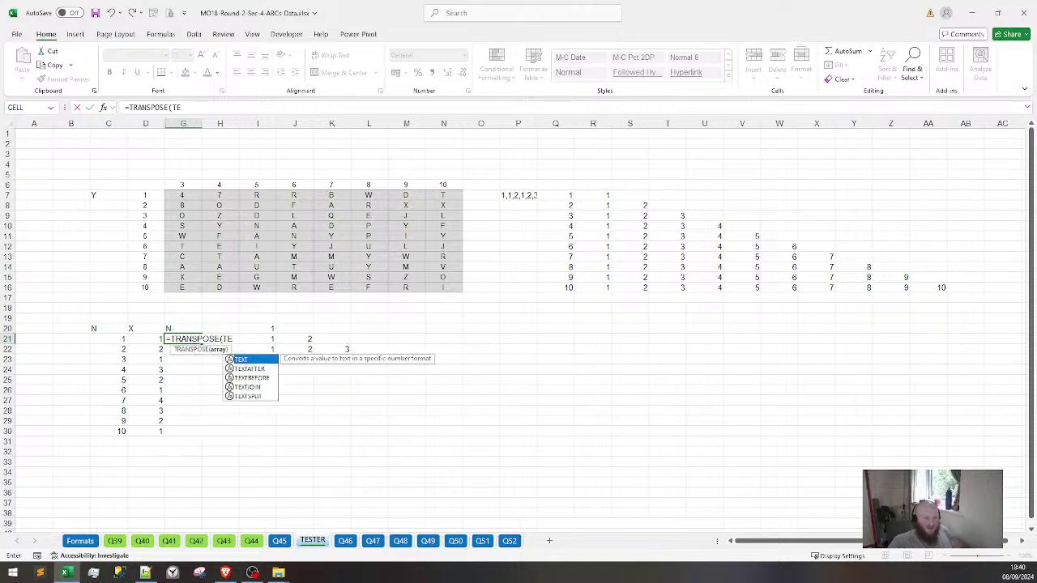
text(XER)
key(BackSpace)
key(BackSpace)
text(T)
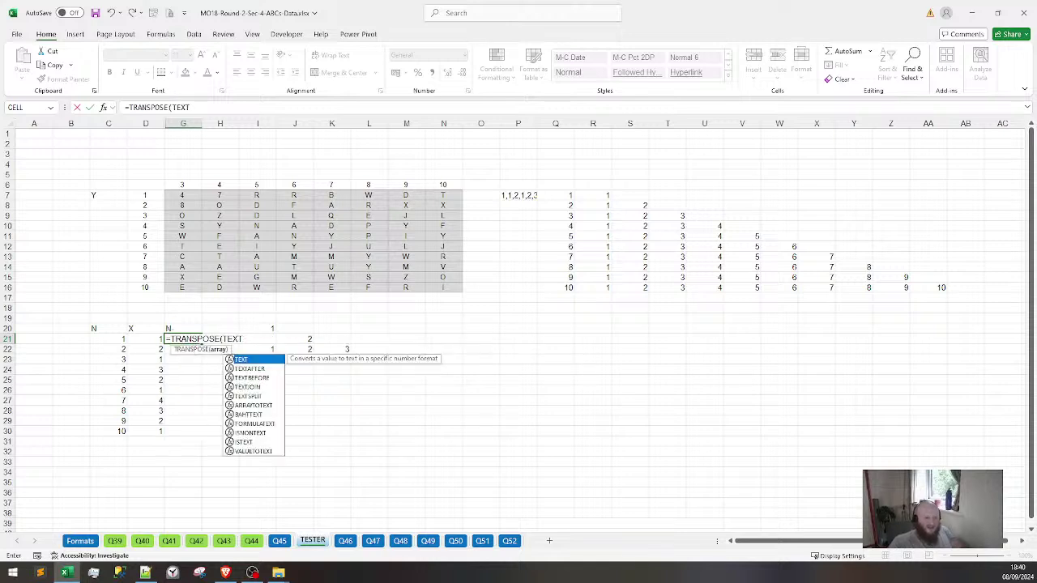
text(SPLIT()
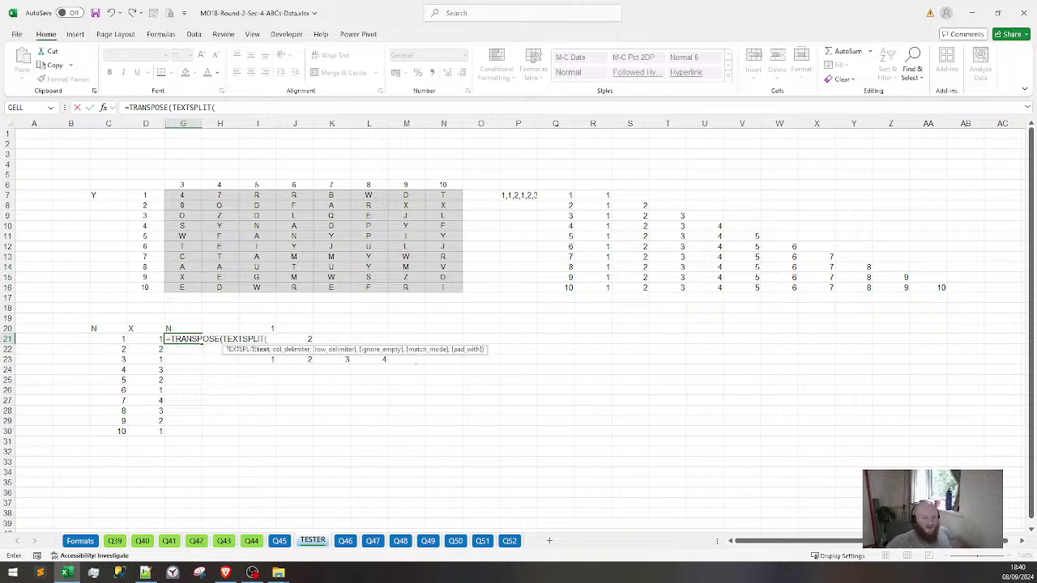
click(518, 197)
text(,)
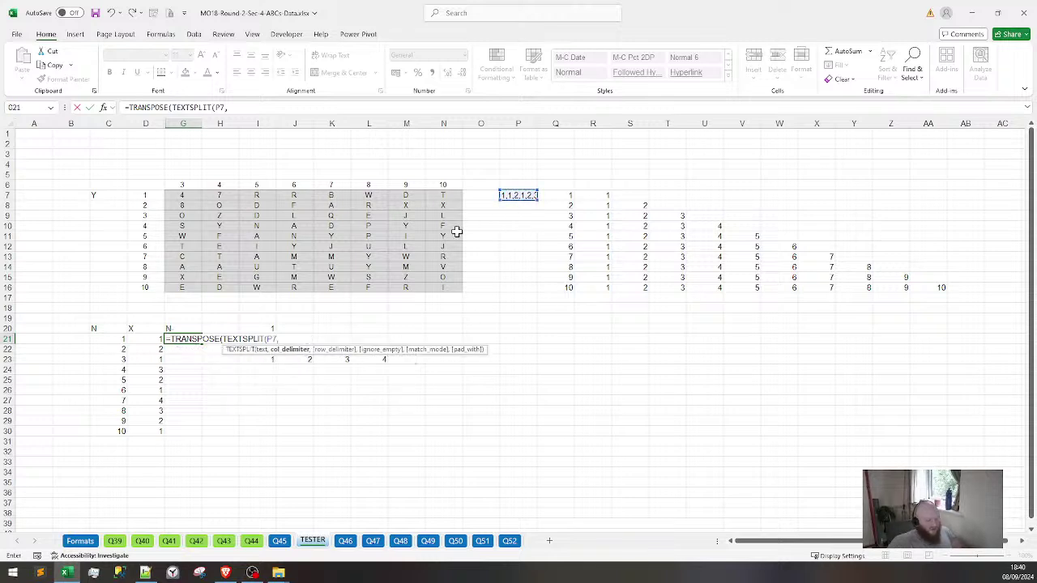
text(",")))
key(Return)
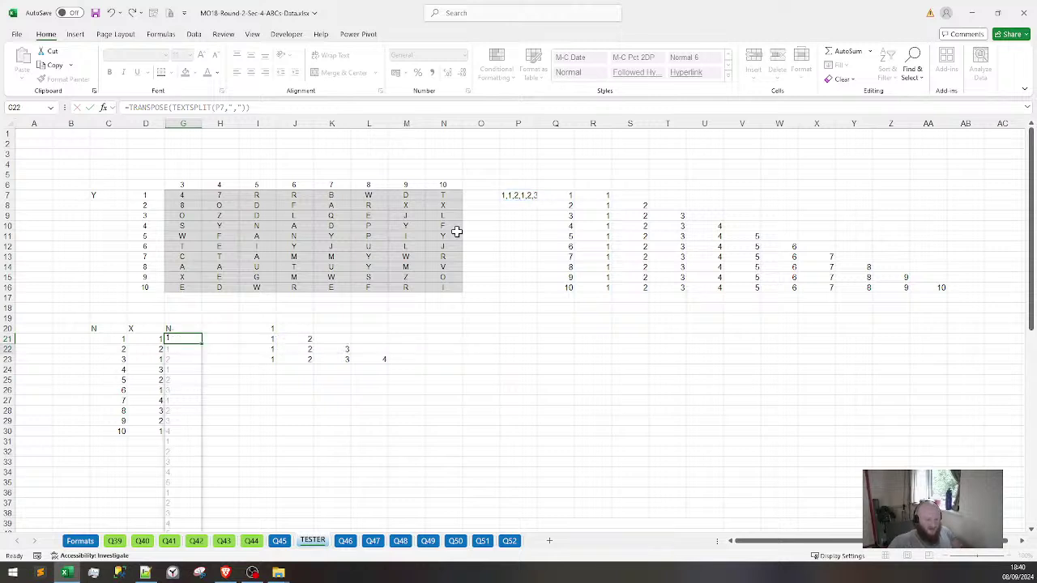
Unhide columns E and F between D and G so the Y coordinates sit beside the split list
click(182, 340)
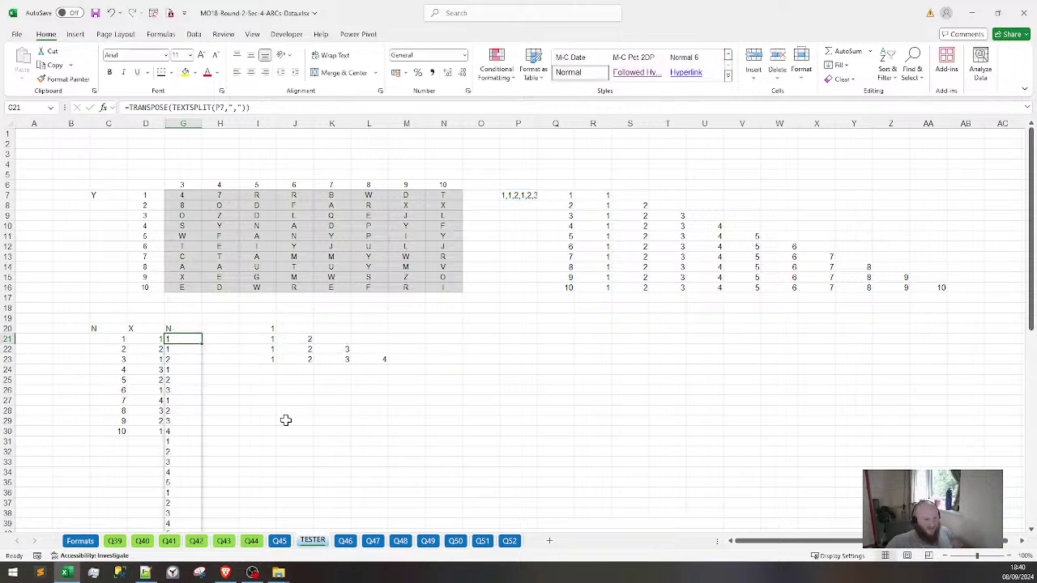
key(Down)
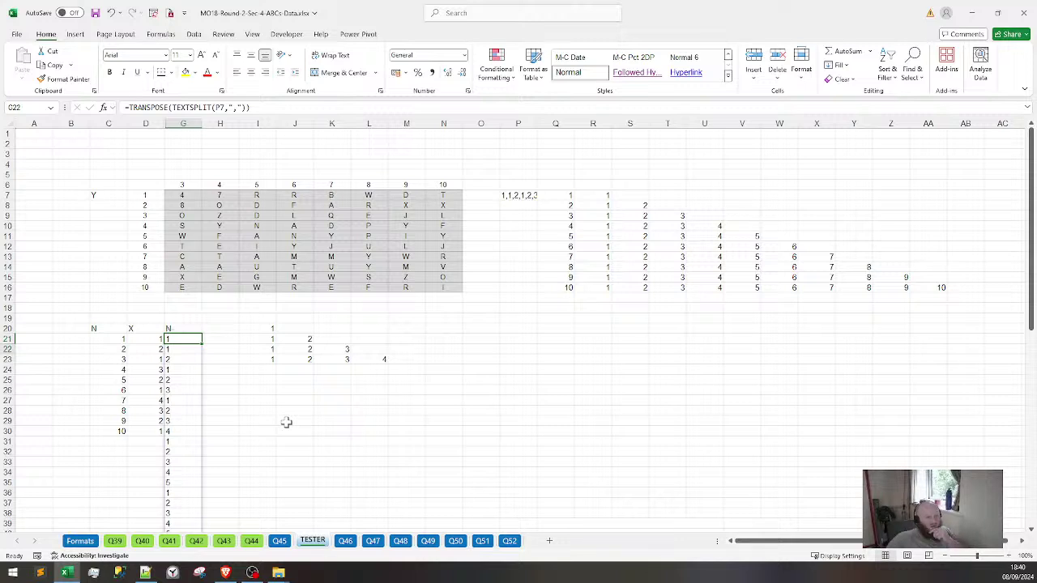
key(Down)
key(Down)
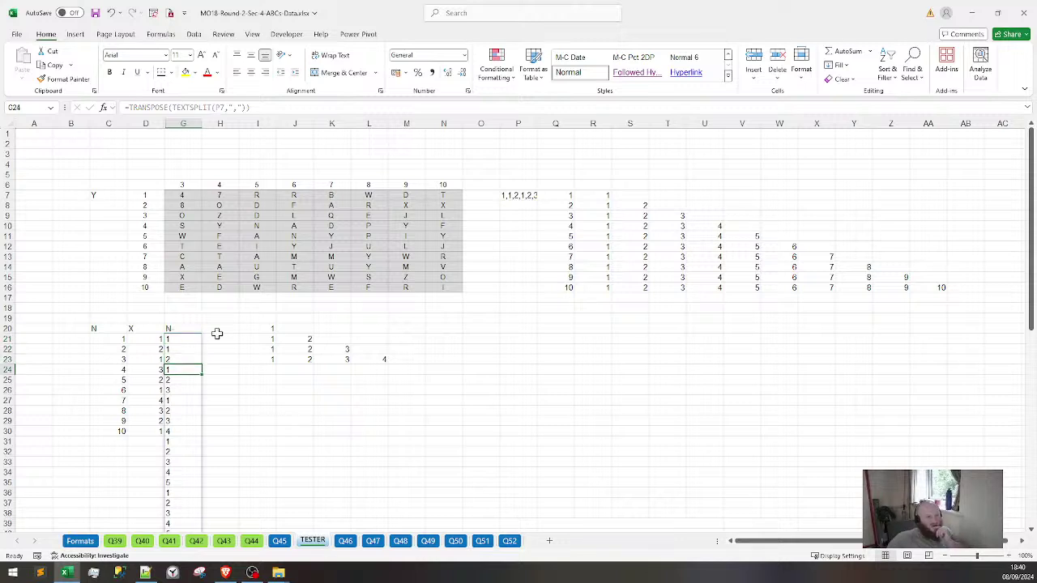
drag(146, 123, 183, 123)
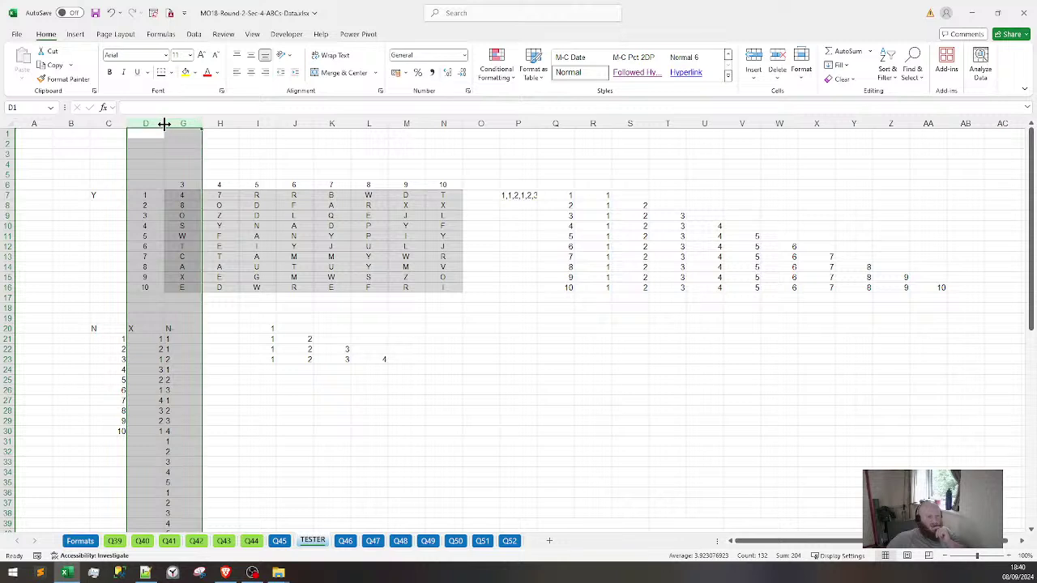
double_click(164, 123)
click(149, 399)
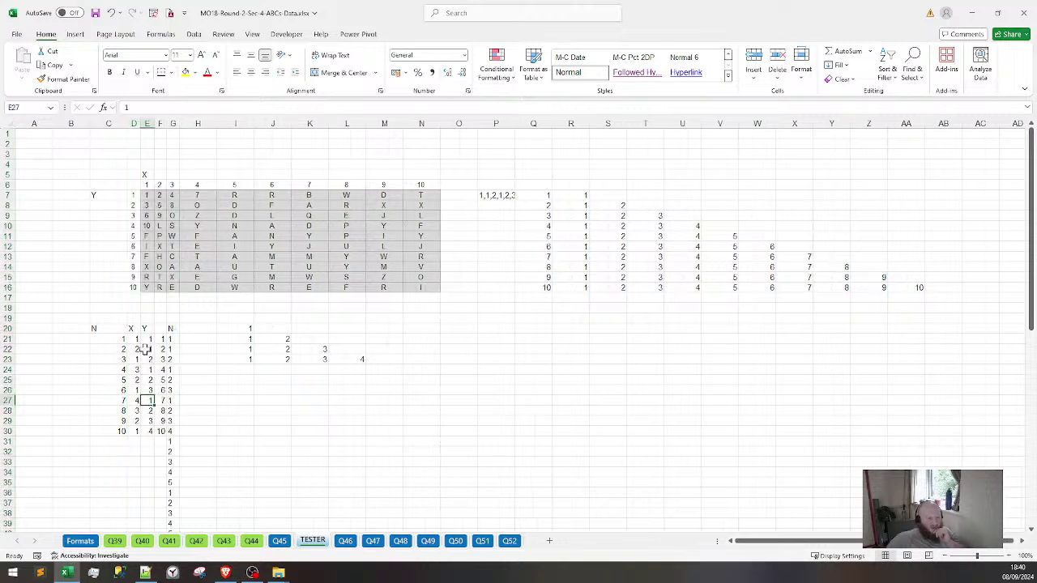
Enter =E21=G21 in H21 to check the Y coordinate against the split list value
click(197, 338)
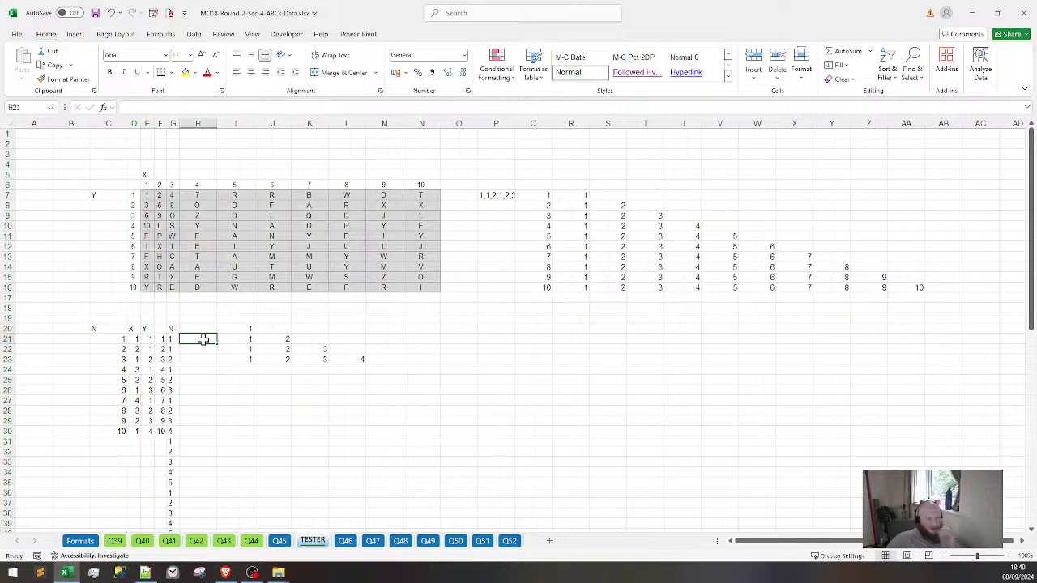
text(=)
click(150, 339)
text(-)
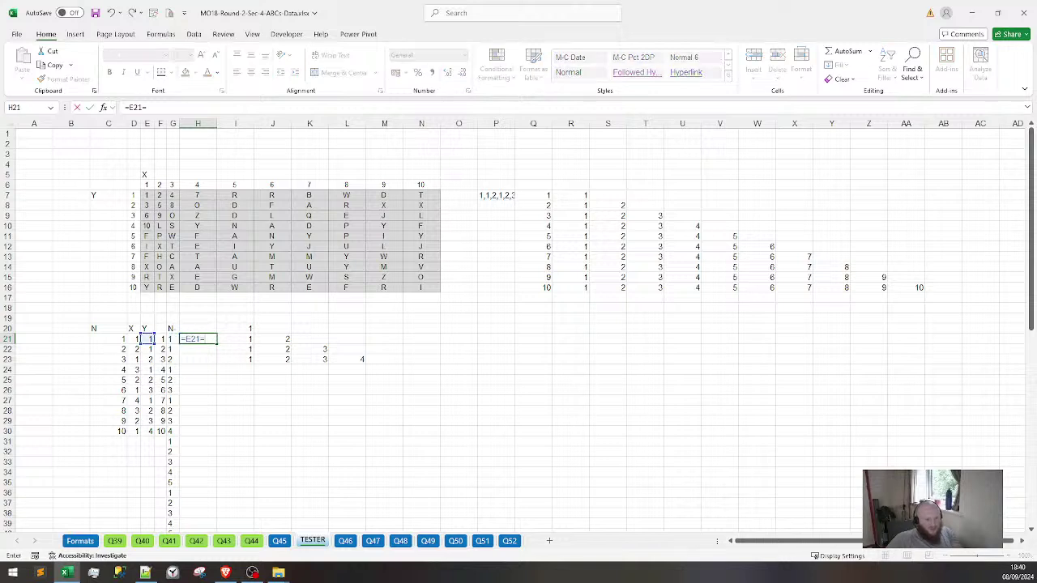
click(161, 338)
click(172, 339)
key(ctrl+Return)
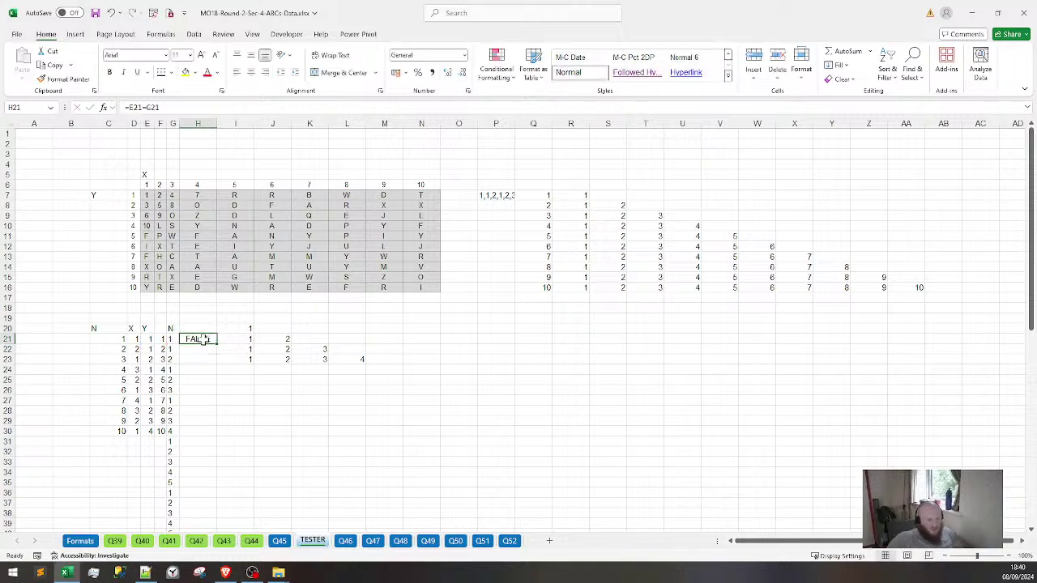
key(Left)
click(200, 339)
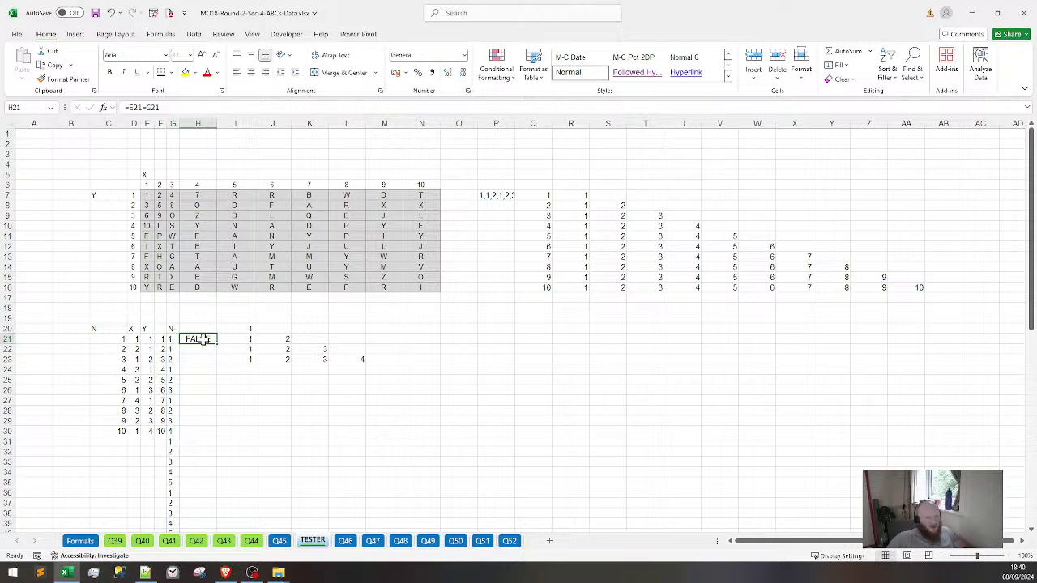
key(Left)
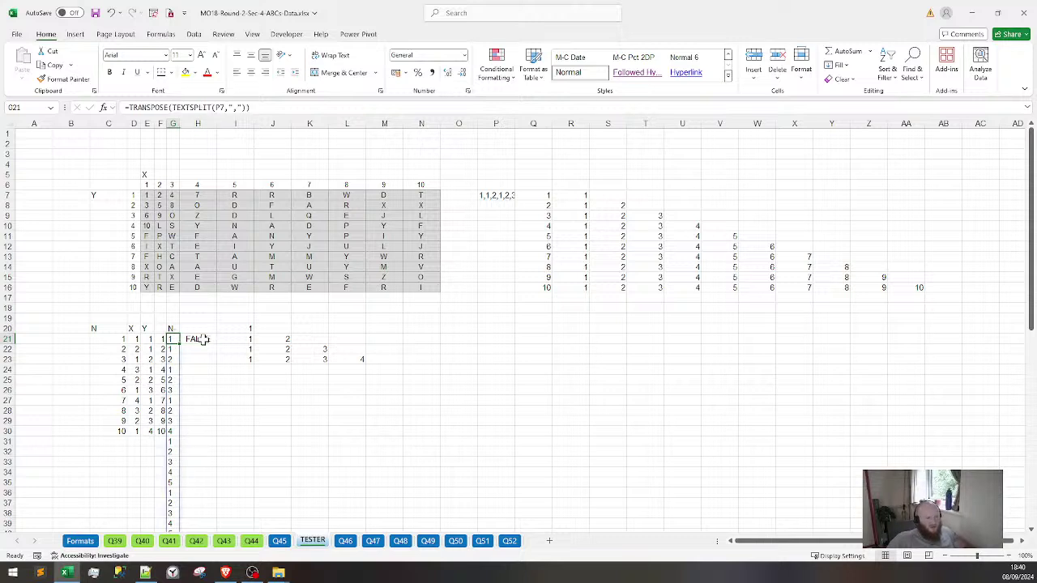
click(200, 338)
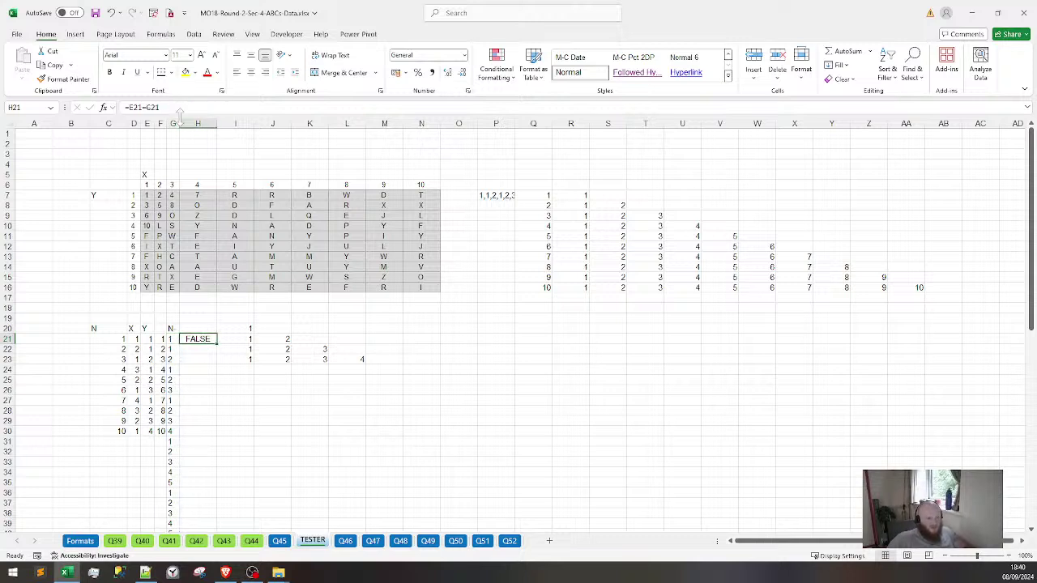
Change the check in H21 to =E21=G21*1 so the split text is compared as a number
click(162, 109)
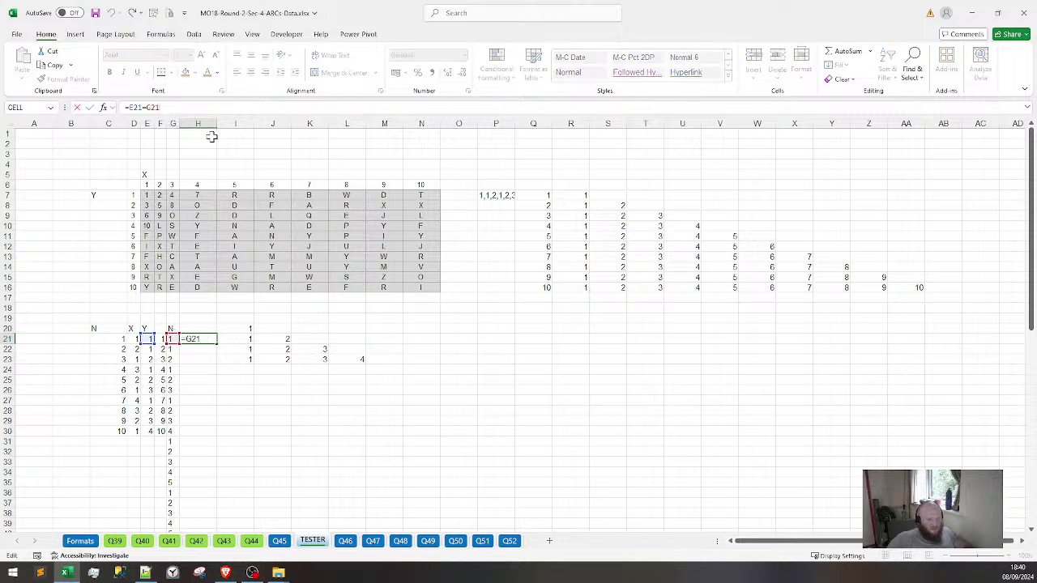
key(Escape)
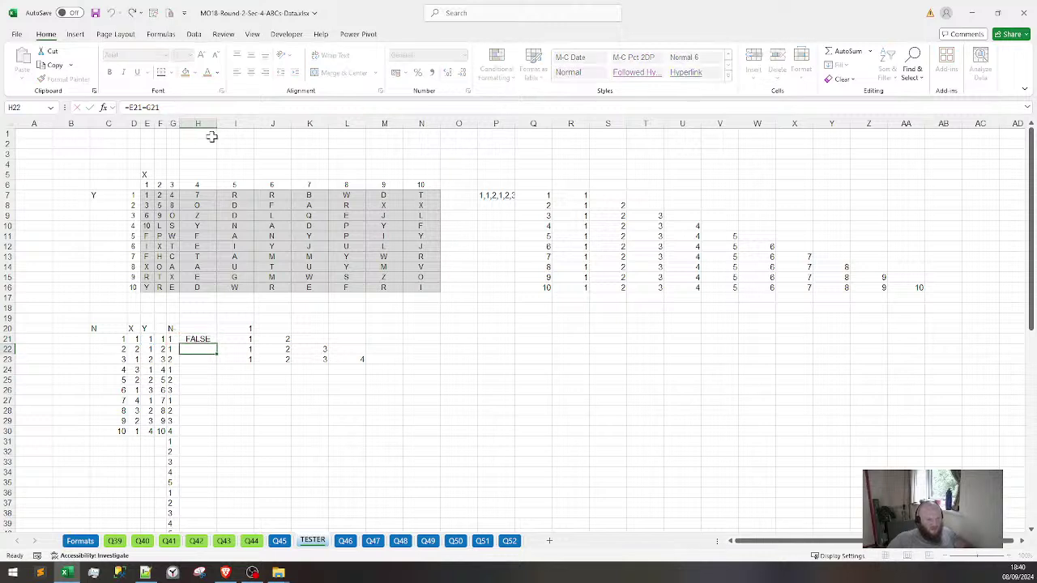
key(F2)
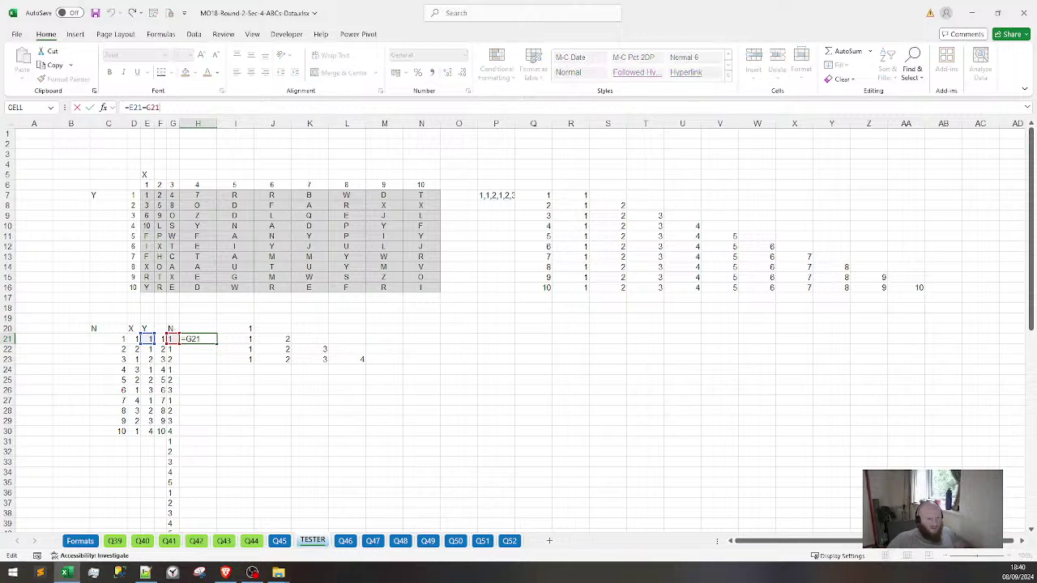
text(1)
key(ctrl+Return)
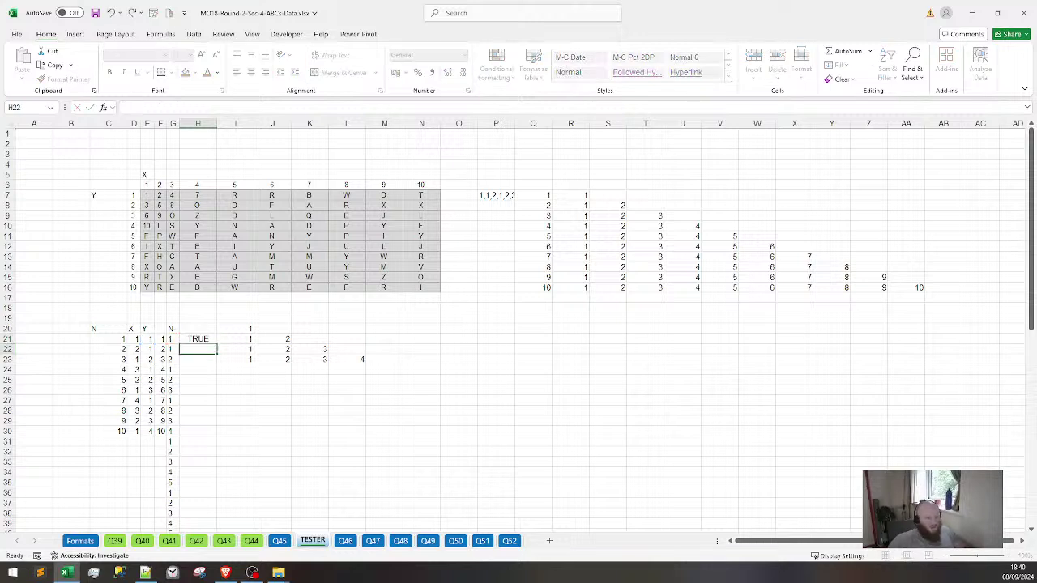
Fill the comparison formula from H21 down through H30 to check all ten Y coordinates
key(shift+Down)
key(shift+Down)
key(shift+Down)
key(shift+Down)
key(shift+Down)
key(shift+Down)
key(shift+Down)
key(shift+Down)
key(shift+Down)
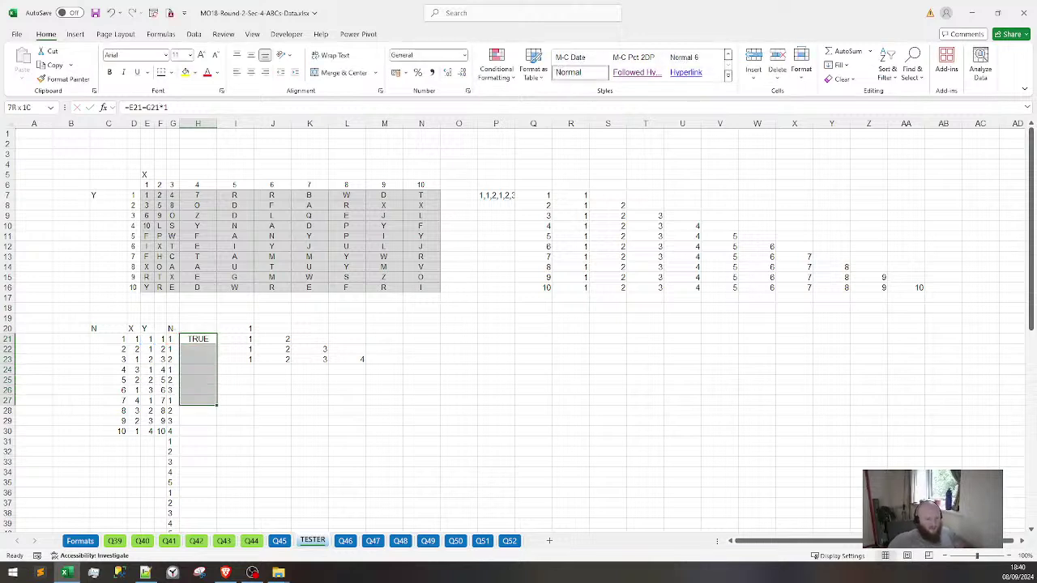
key(ctrl+d)
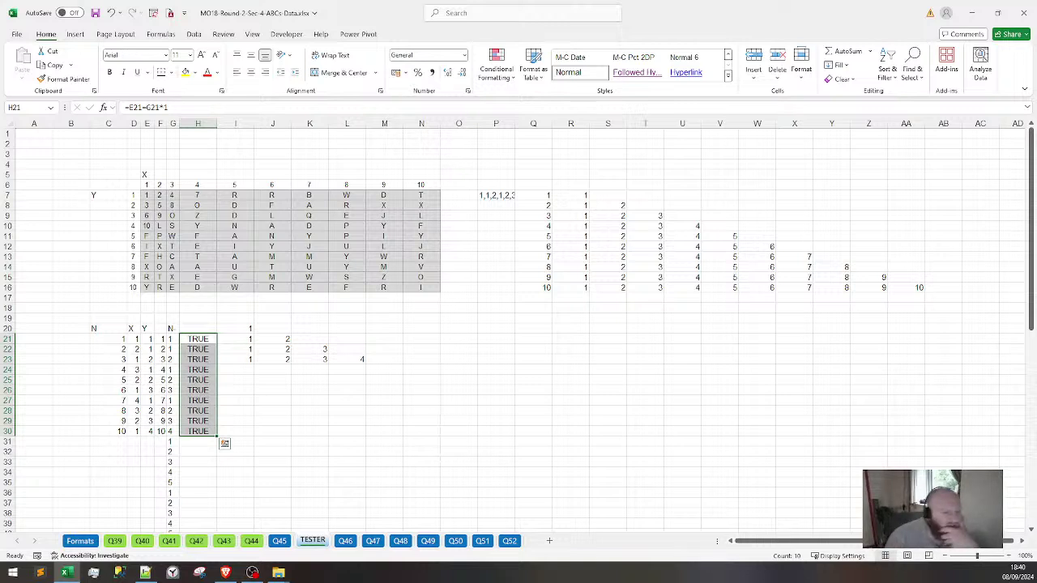
Clear the comparison formulas from H21:H30
drag(189, 338, 209, 433)
key(Delete)
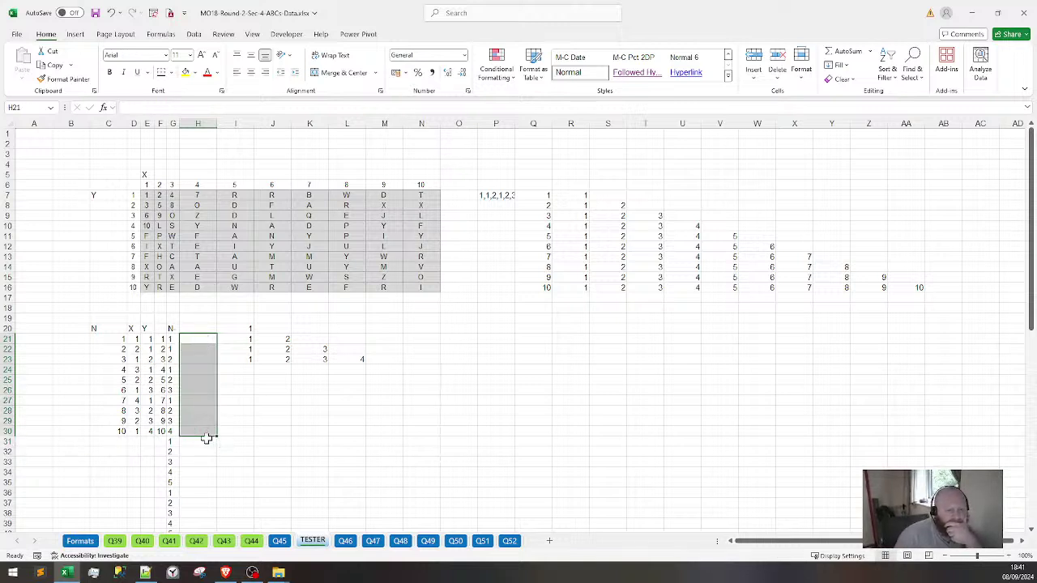
Examine the triangle's source formula in R7 and how far down the split list in column G extends
click(981, 241)
click(567, 194)
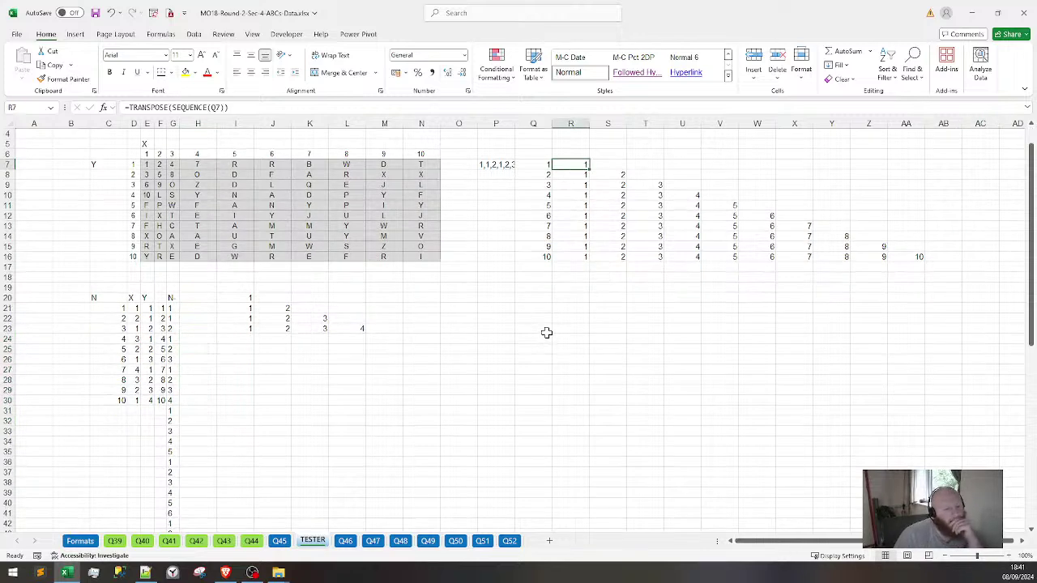
scroll(526, 334, down, 10)
scroll(468, 344, down, 1)
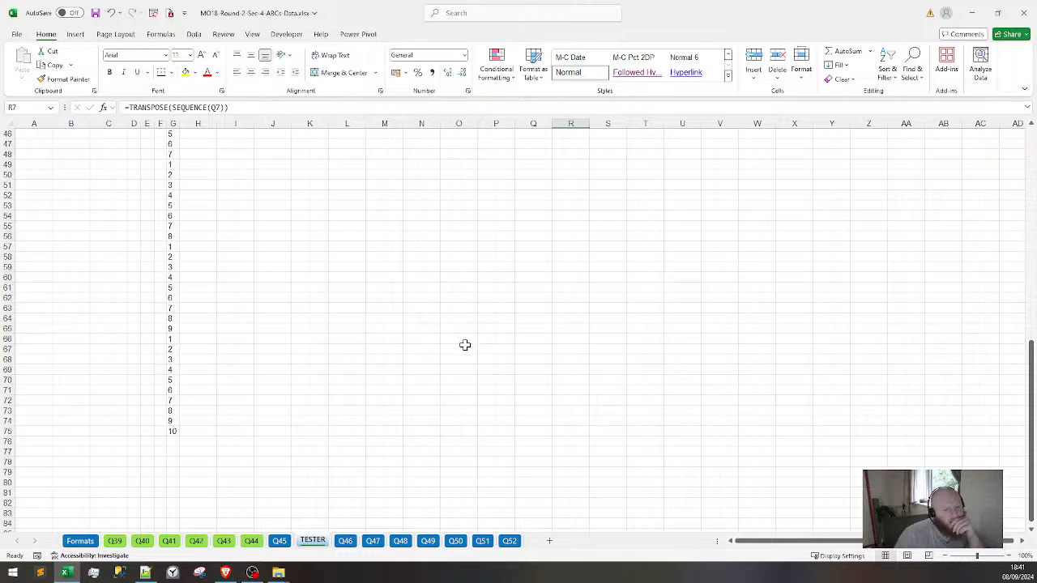
click(194, 433)
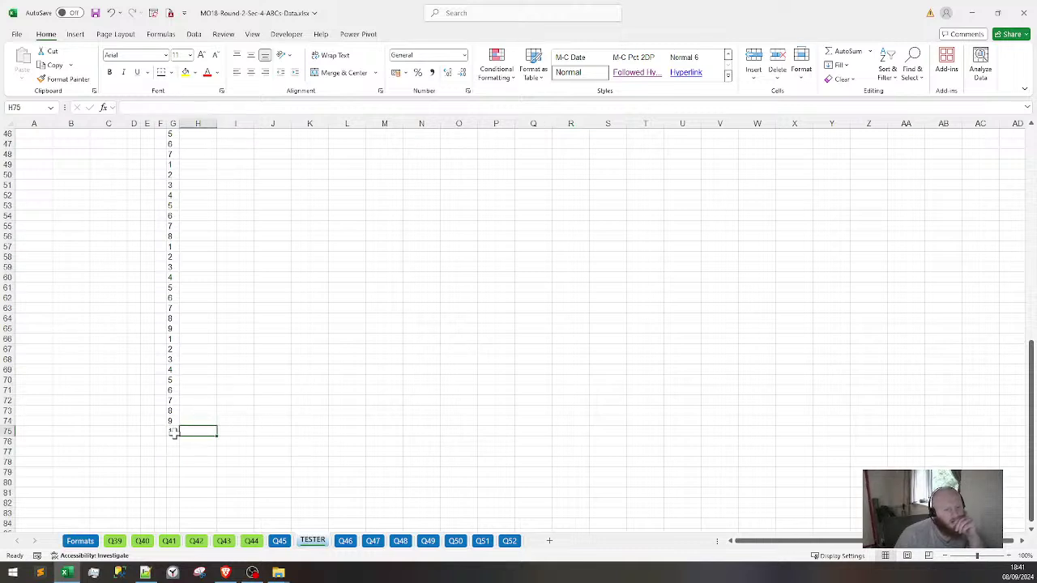
click(173, 431)
scroll(188, 424, up, 11)
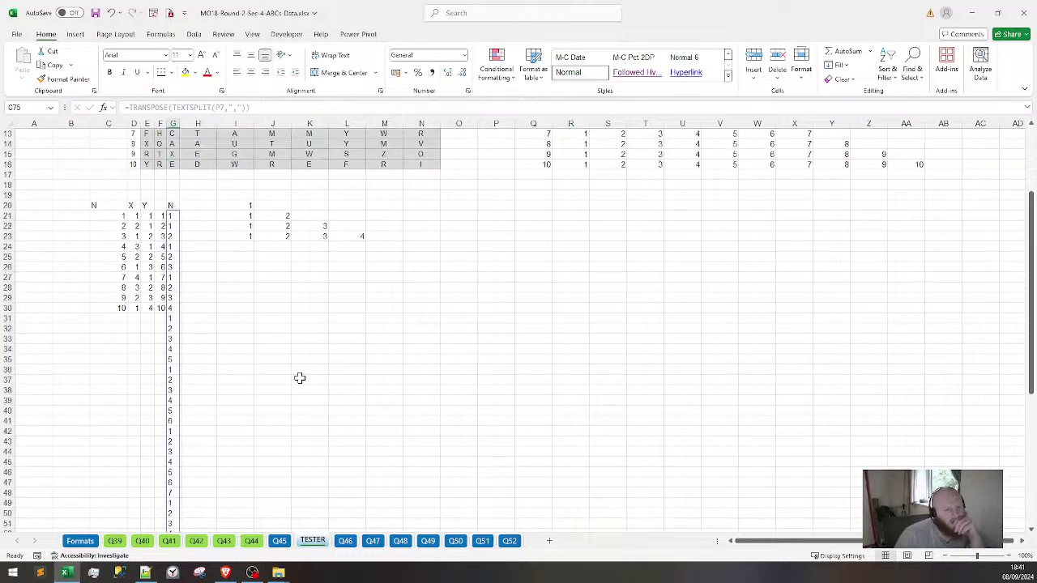
Examine the TEXTJOIN formula in P7, the triangle R7:AA16 that it joins, and the split list in column G
scroll(300, 379, up, 4)
scroll(537, 302, down, 5)
scroll(534, 311, up, 5)
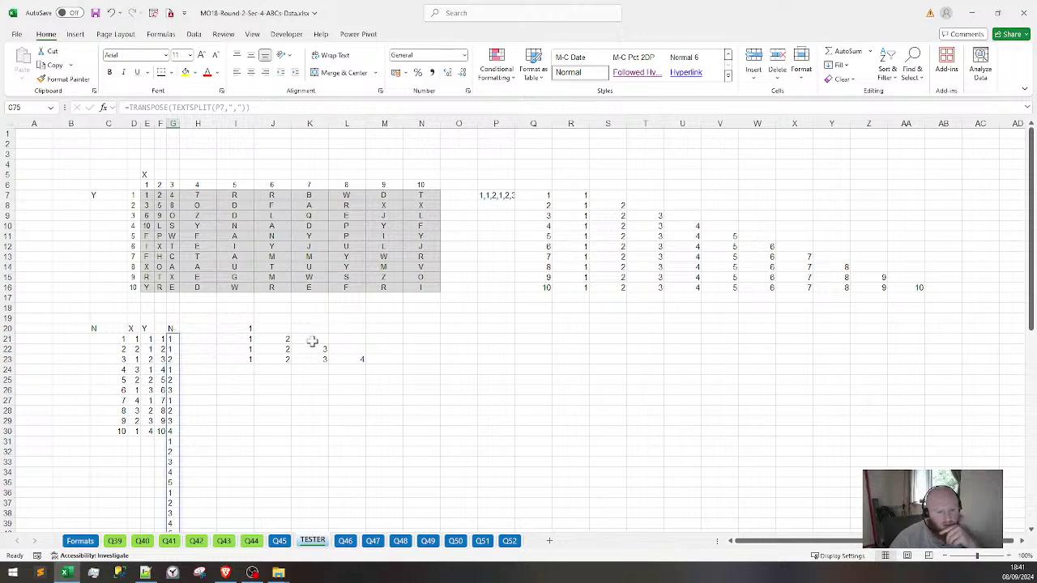
click(608, 257)
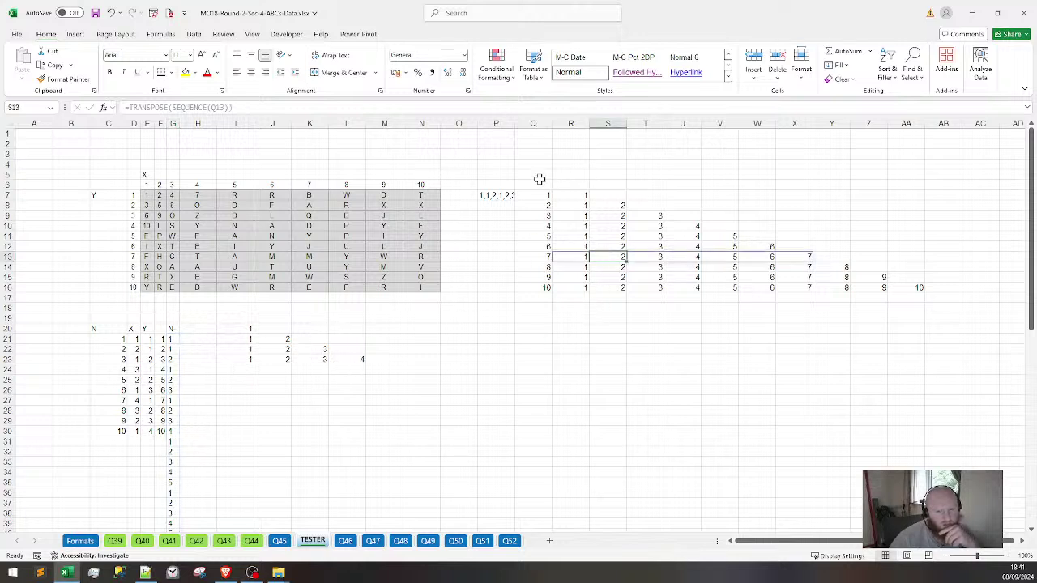
click(501, 195)
double_click(511, 196)
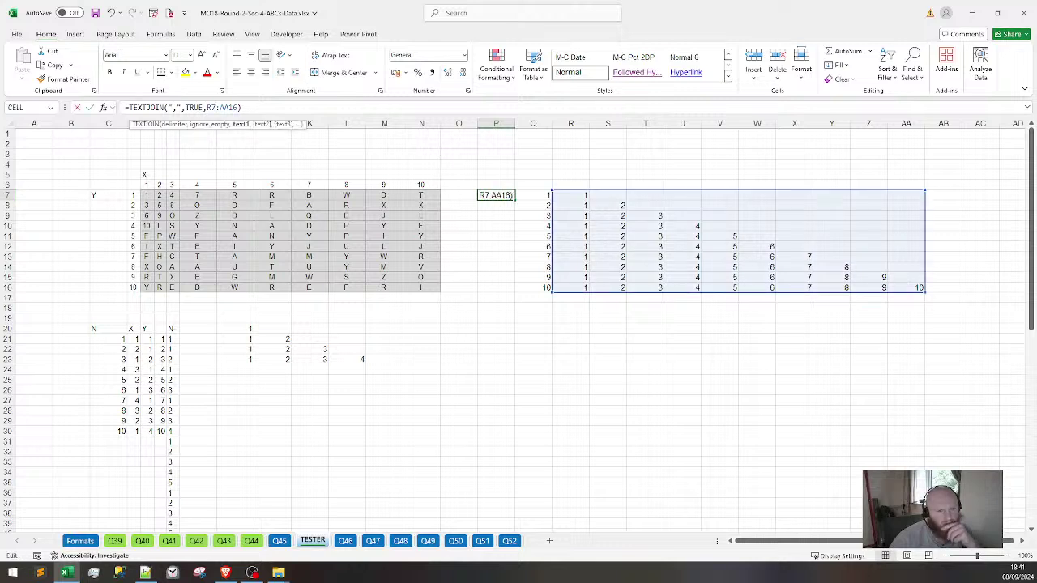
key(Return)
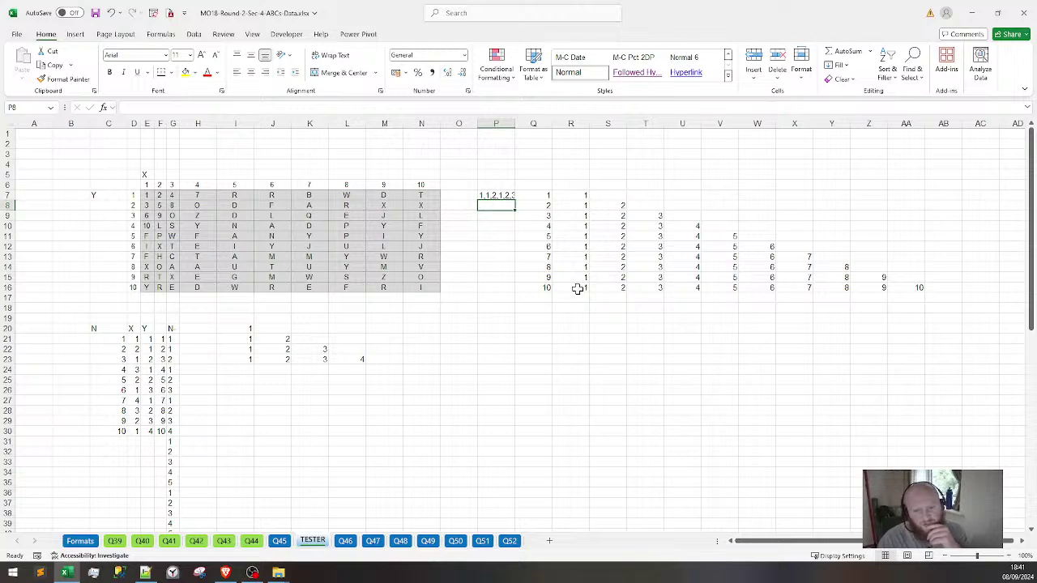
drag(570, 200, 900, 289)
scroll(285, 355, down, 5)
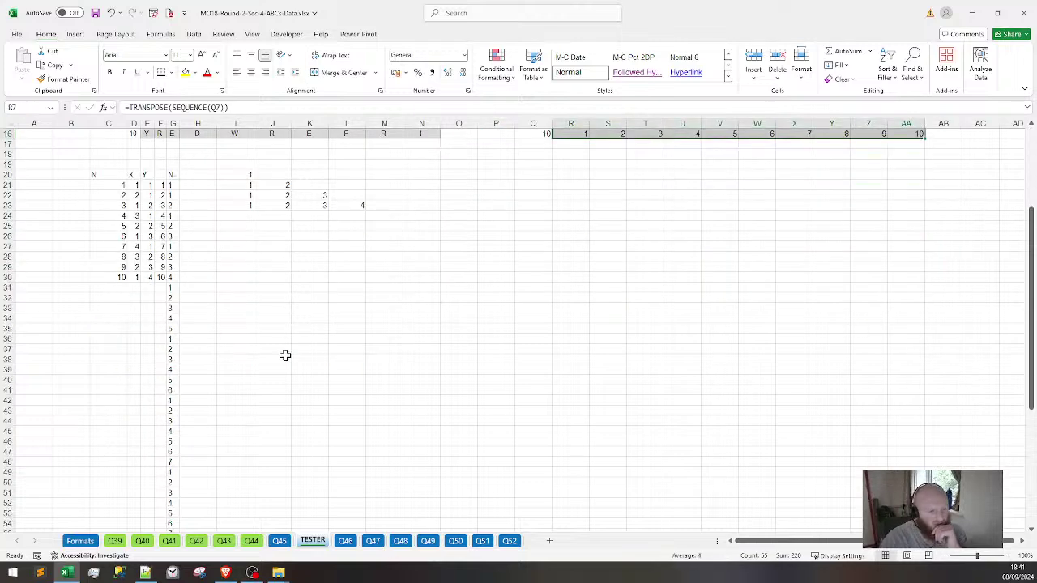
scroll(178, 275, up, 2)
scroll(230, 274, down, 5)
scroll(206, 274, up, 4)
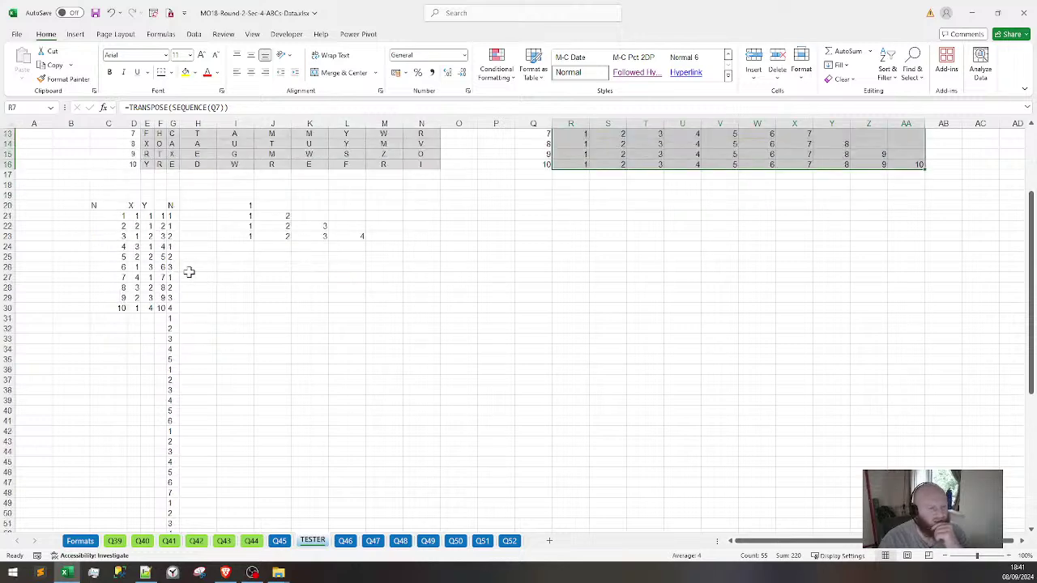
scroll(350, 277, up, 4)
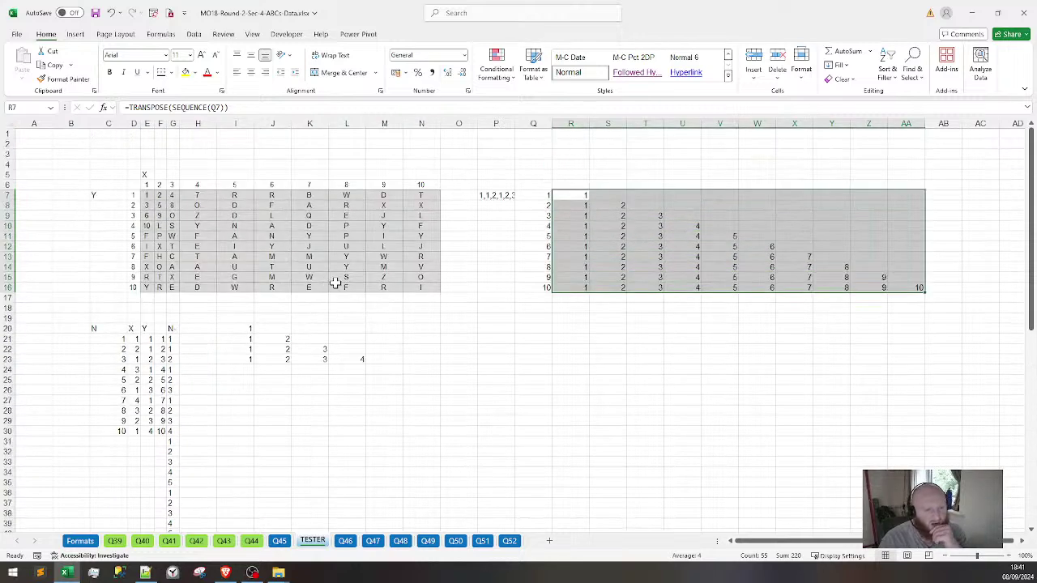
Copy the =SEQUENCE(10) formula from Q7 to AB18, below and beside the triangle
click(659, 336)
mouse_move(533, 196)
mouse_down()
mouse_move(546, 294)
mouse_move(540, 195)
mouse_up()
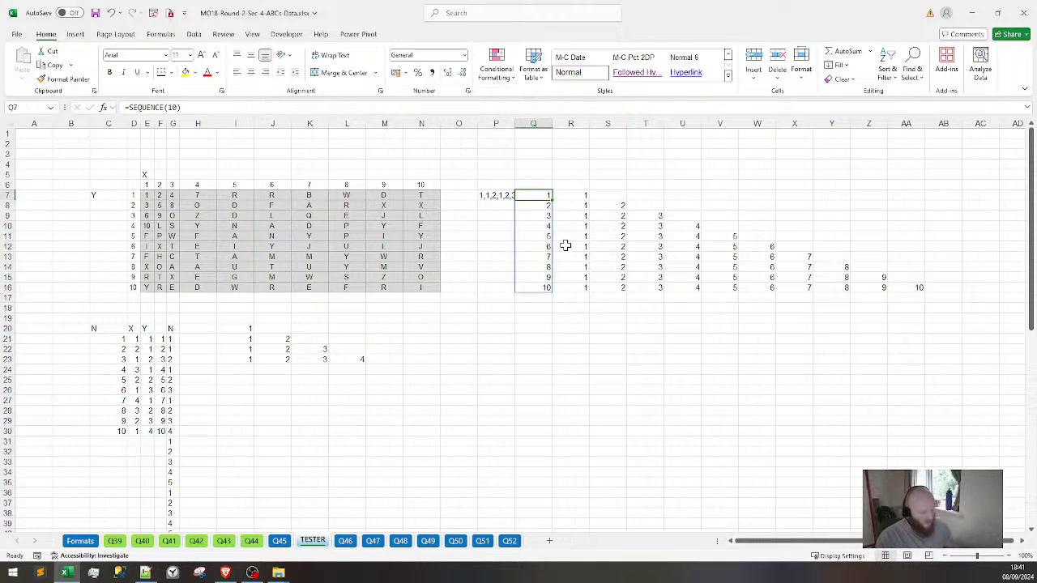
key(ctrl+c)
click(942, 308)
key(ctrl+v)
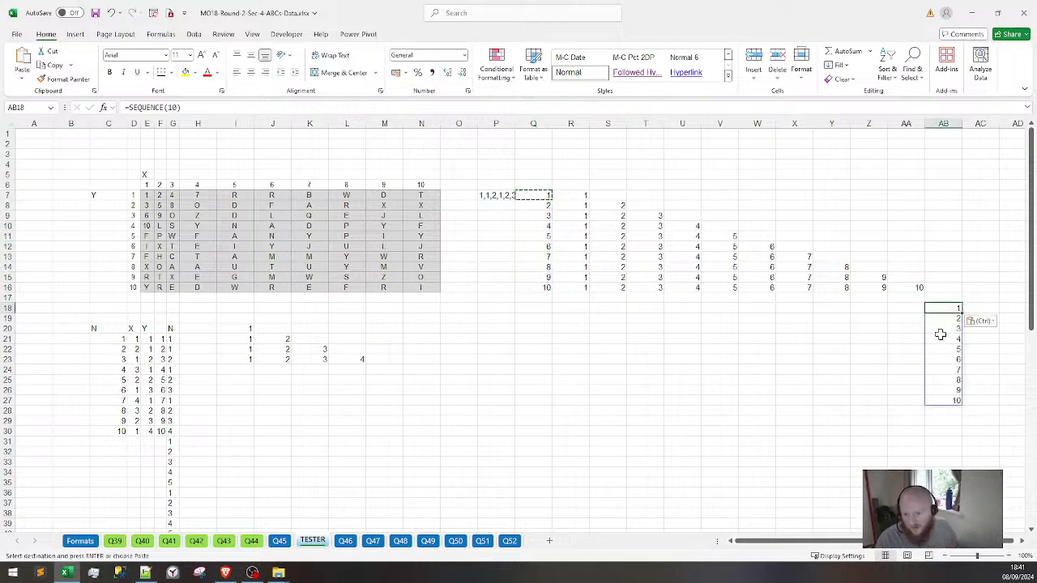
Inspect the triangle's TRANSPOSE(SEQUENCE(Q7)) formula in R7 and the joining formula in P7
click(571, 195)
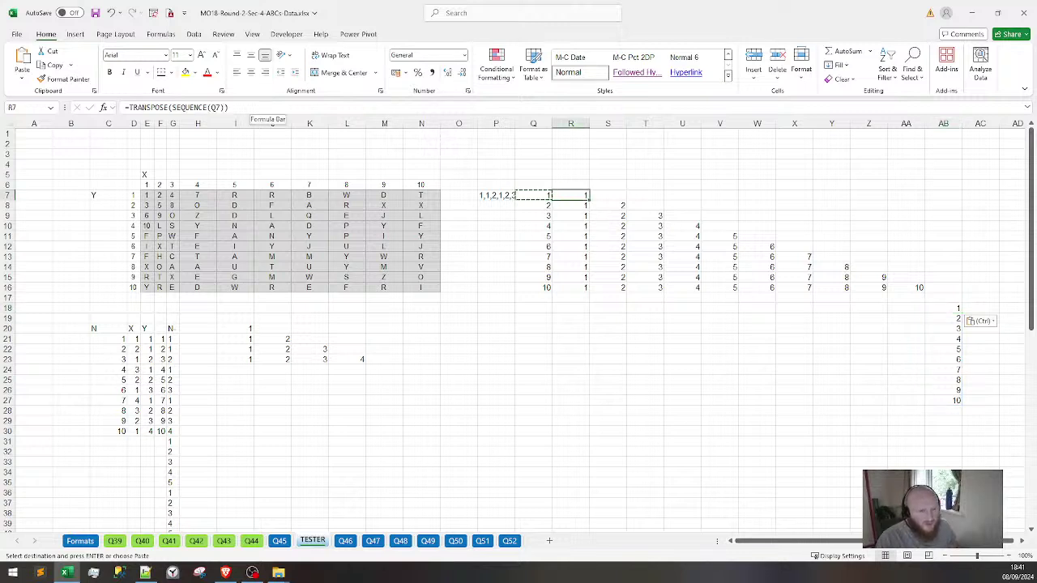
key(F2)
click(258, 98)
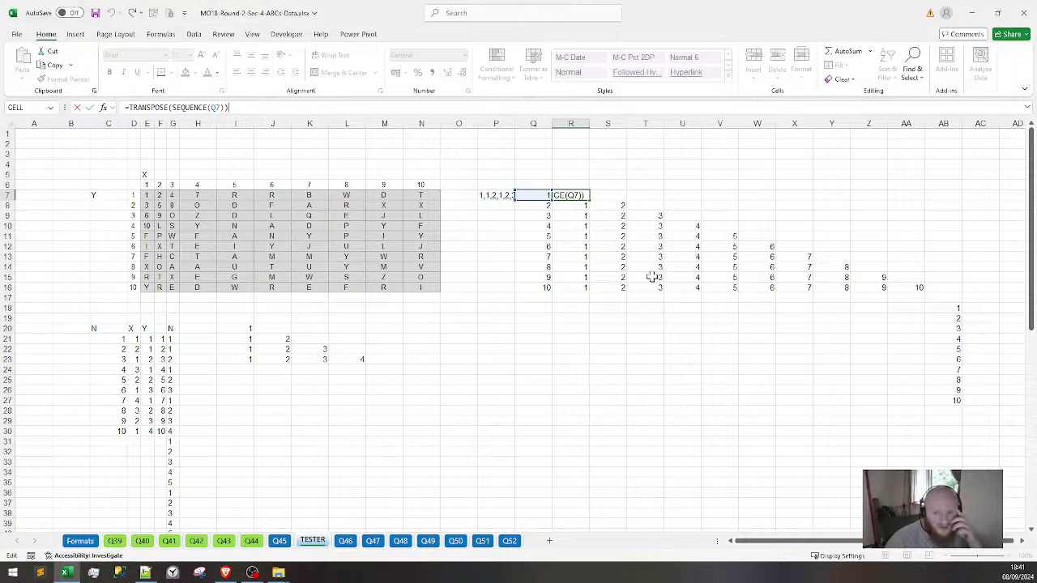
key(Escape)
key(Left)
key(Left)
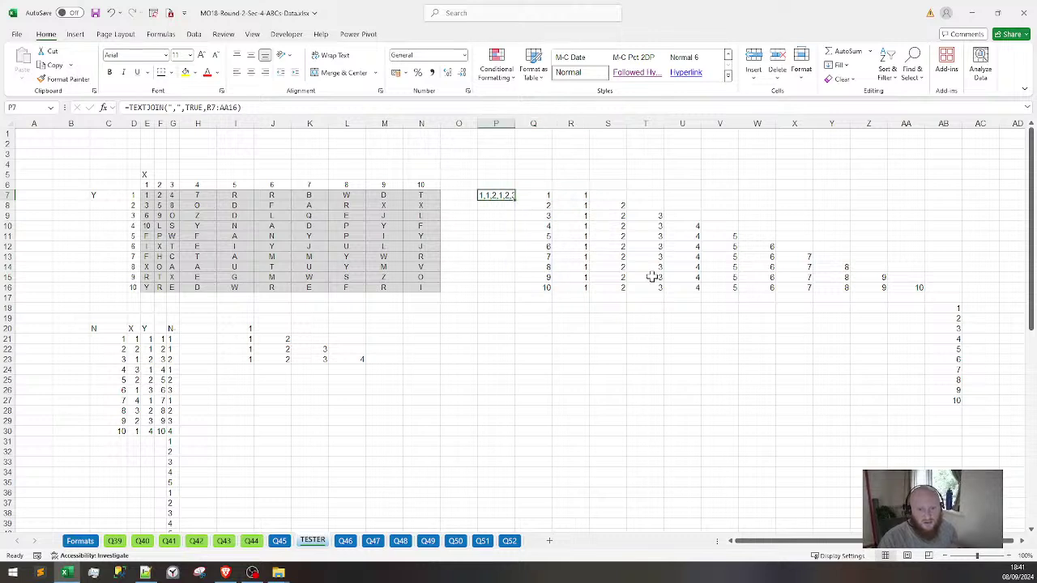
key(Right)
key(Right)
key(Right)
key(Right)
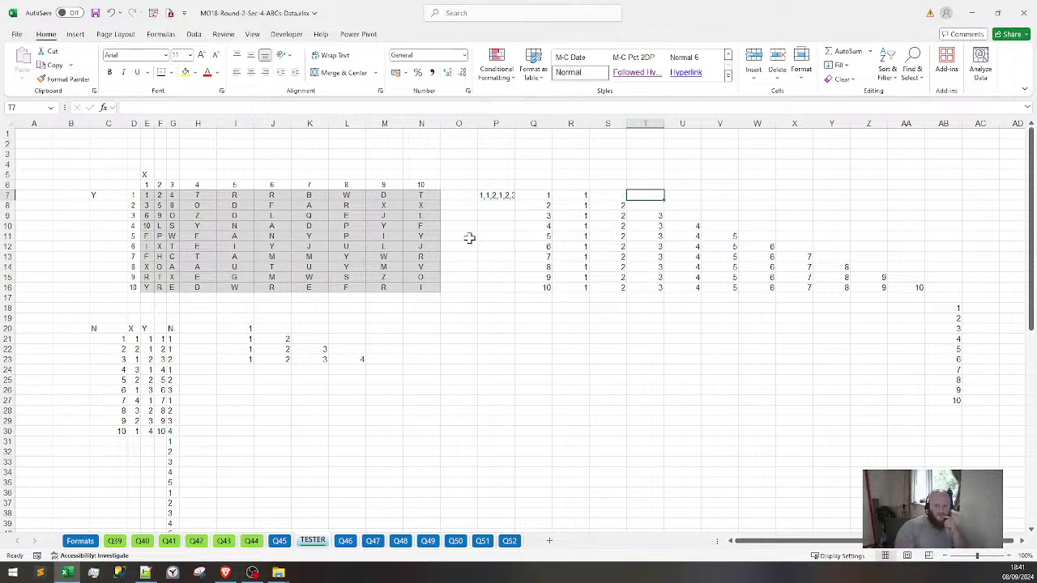
Label the number sequence in column Q with Y in Q6
click(539, 186)
text(Y)
key(Return)
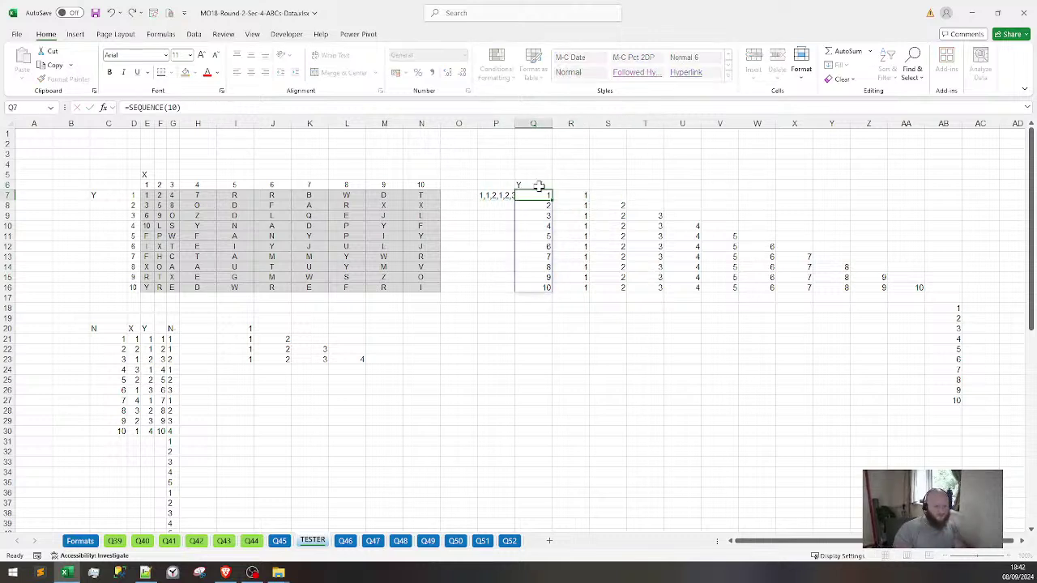
Review how the triangle's values build up from row to row in R7 through U10
click(723, 276)
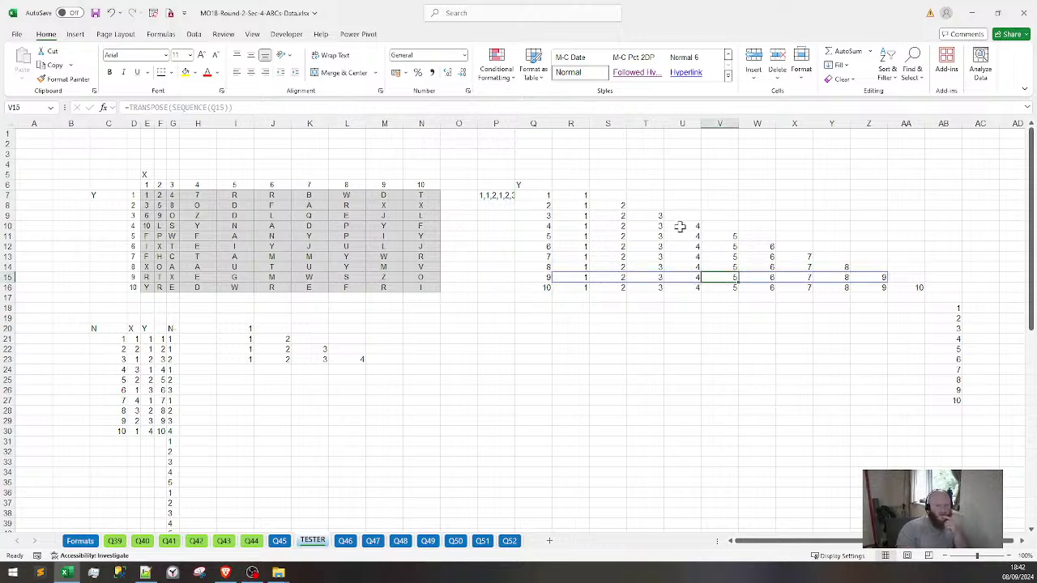
click(583, 197)
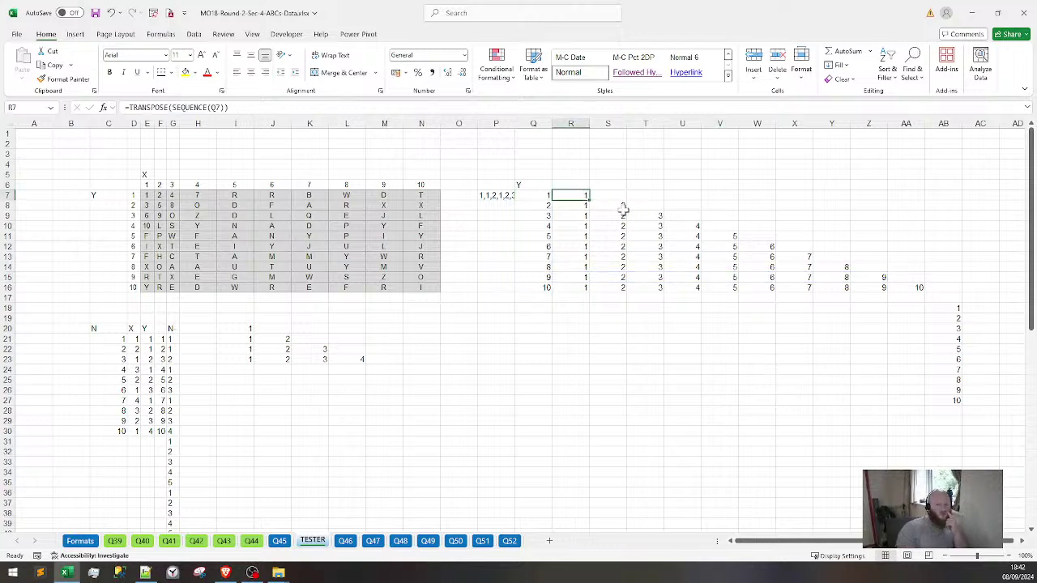
click(608, 206)
click(640, 213)
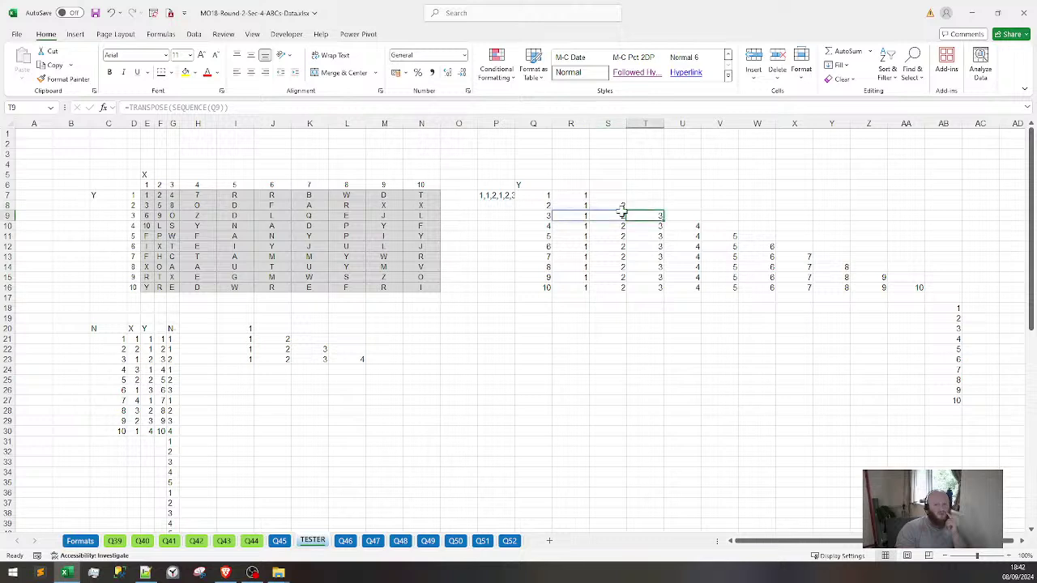
click(579, 215)
click(693, 227)
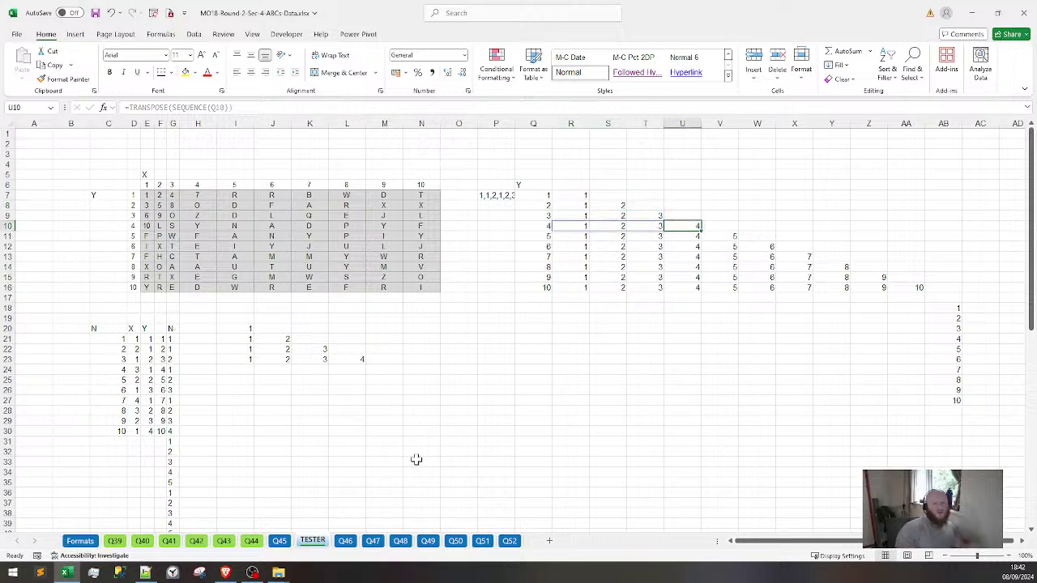
key(F1)
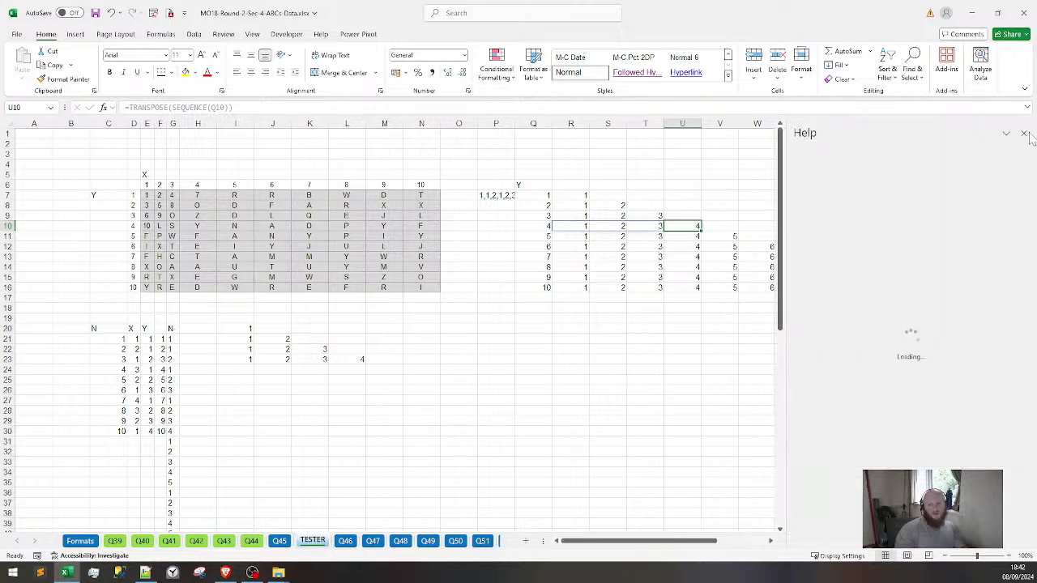
click(1024, 135)
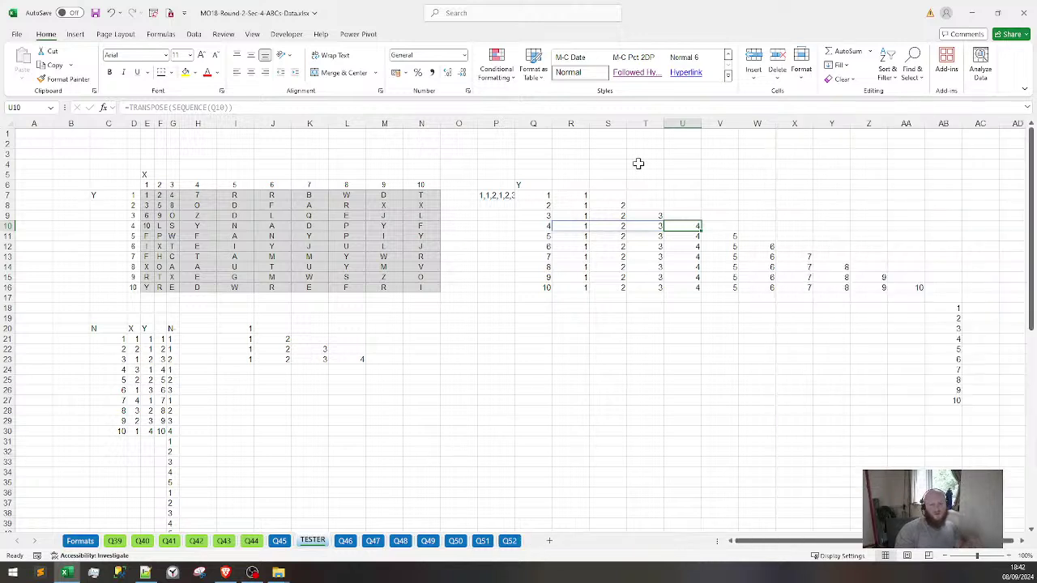
Label the joined string with Y in P6 and clear the Y label from Q6
click(501, 186)
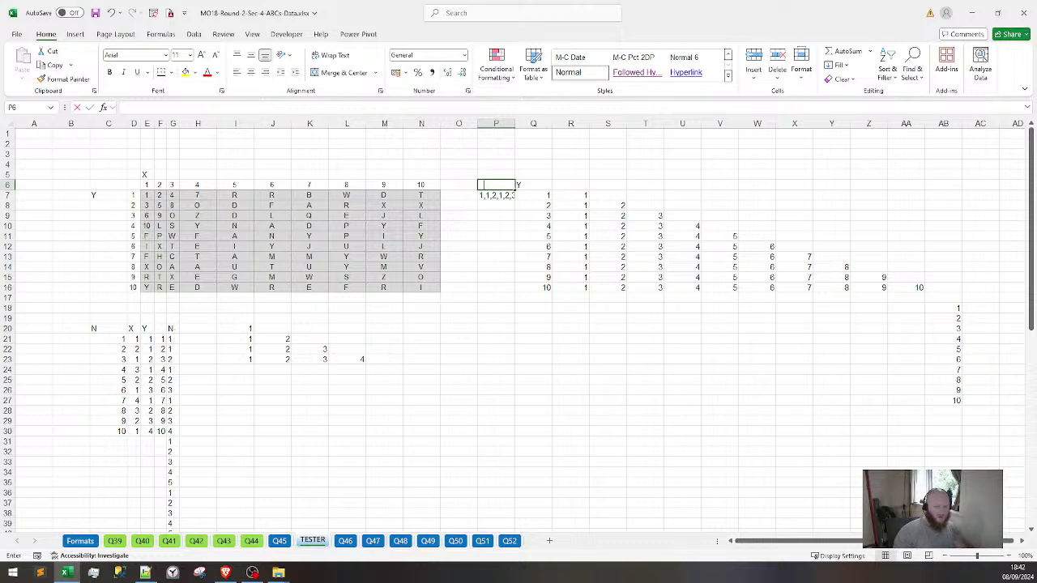
text(Y)
key(Return)
key(Right)
key(Up)
key(Down)
key(Down)
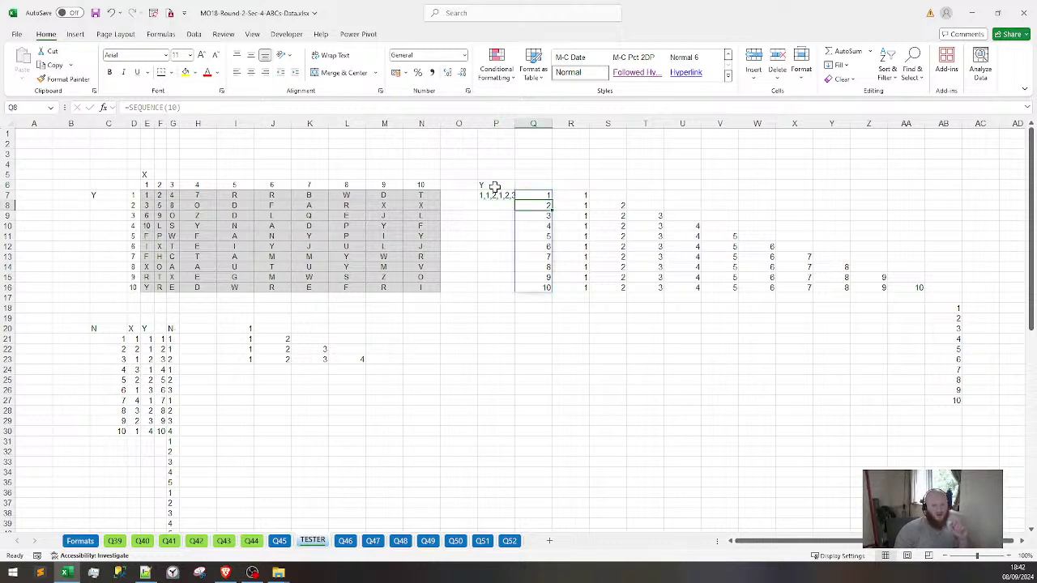
Enter the label X in P9 for a second joined string
key(Left)
key(Down)
text(X)
key(Return)
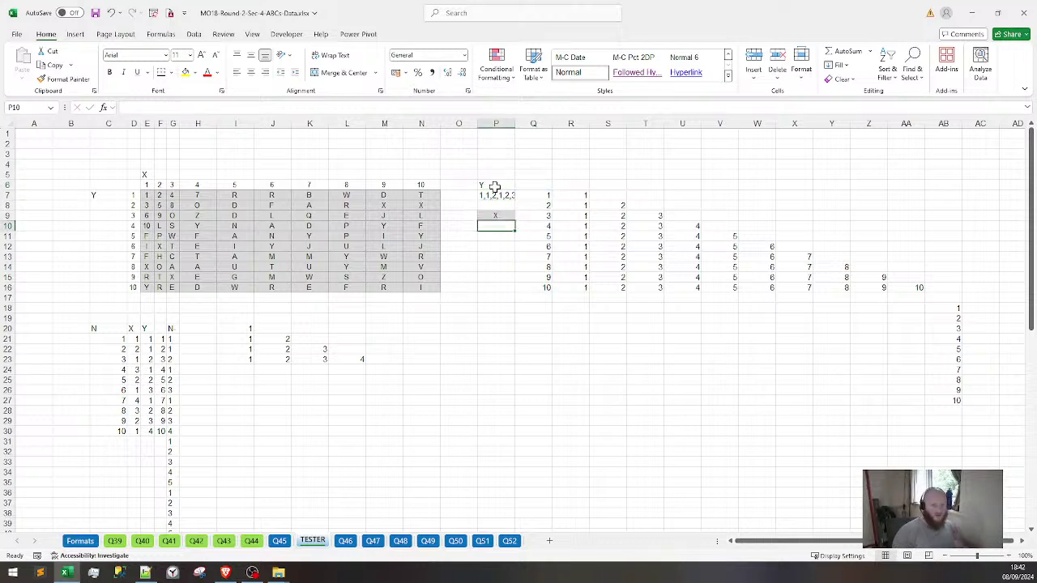
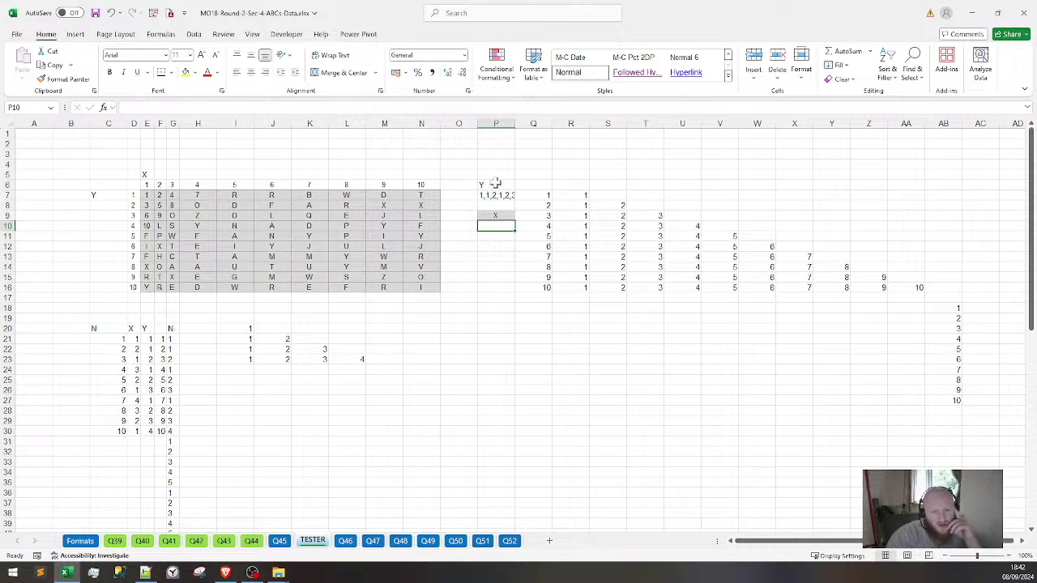
Compare the Y triangle R7:AA16 with the sequence copy in AB18 and inspect R8's SEQUENCE arguments
click(506, 193)
drag(576, 196, 915, 288)
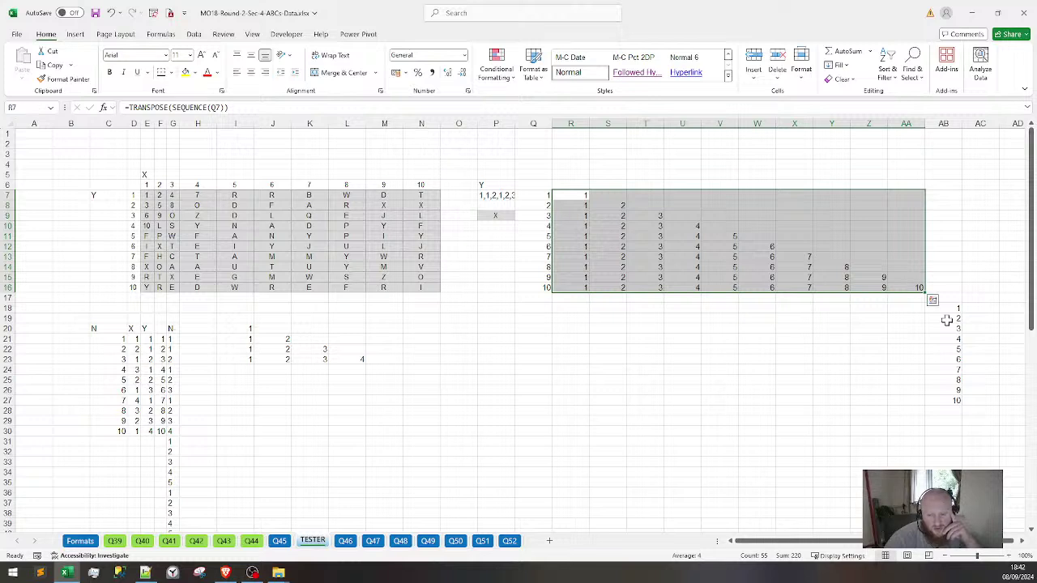
click(946, 327)
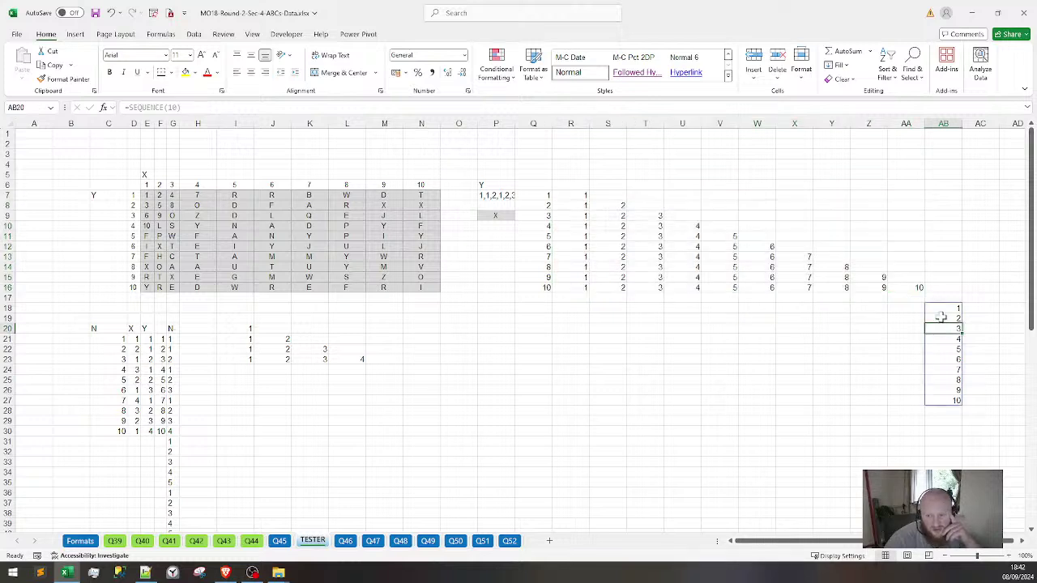
click(566, 196)
click(865, 322)
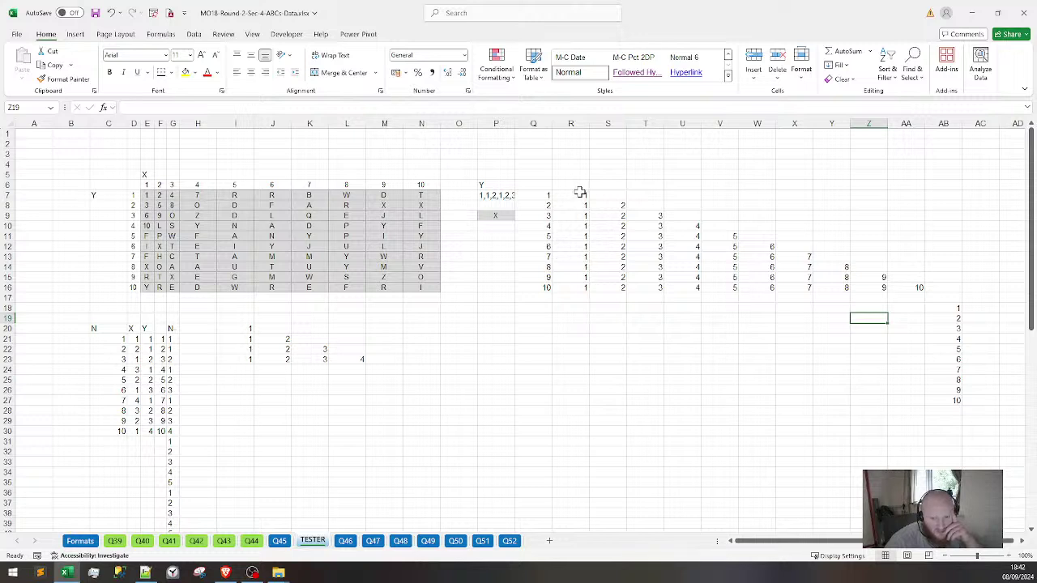
click(586, 204)
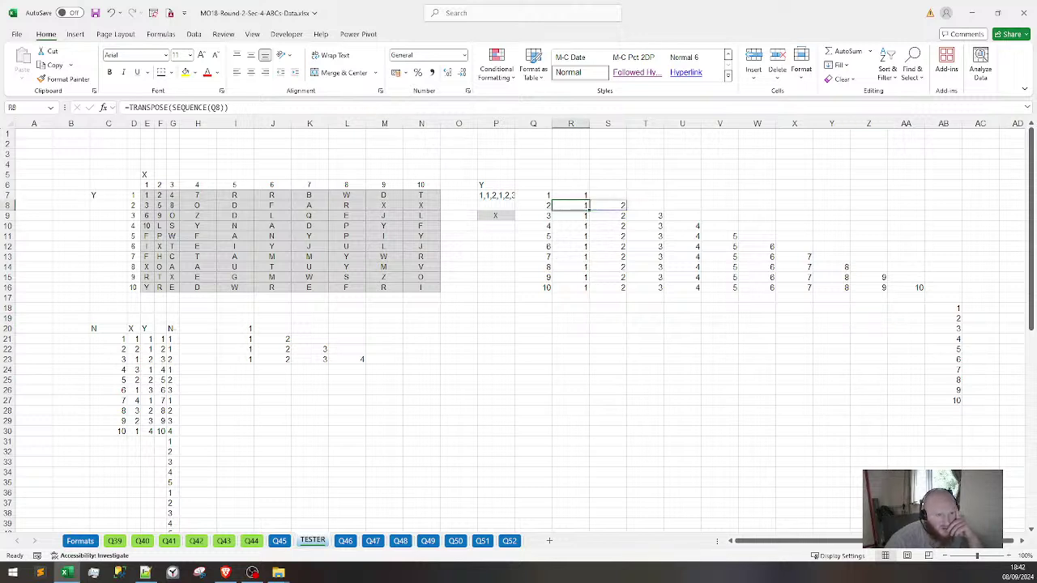
double_click(586, 204)
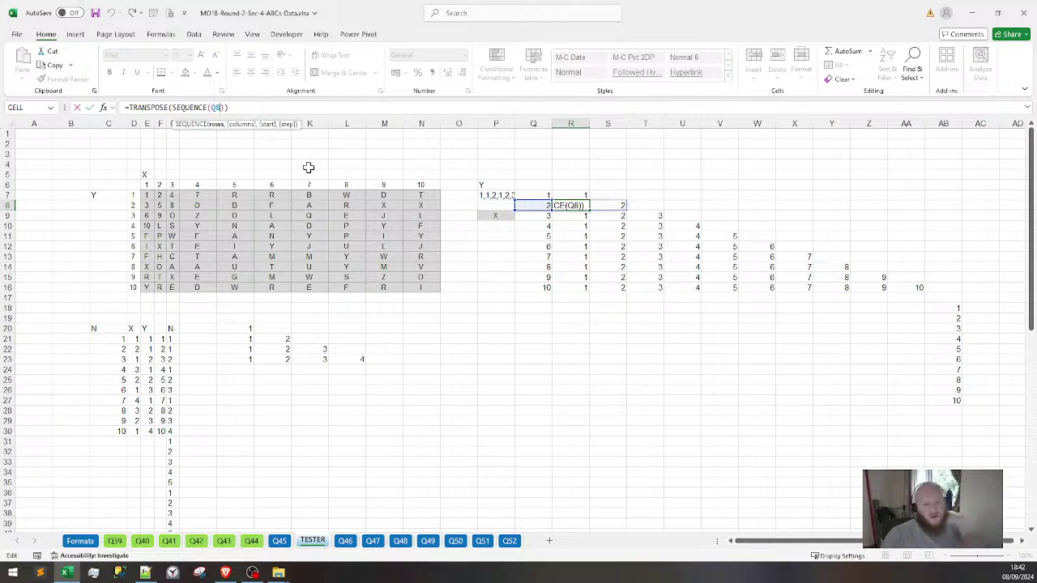
key(Escape)
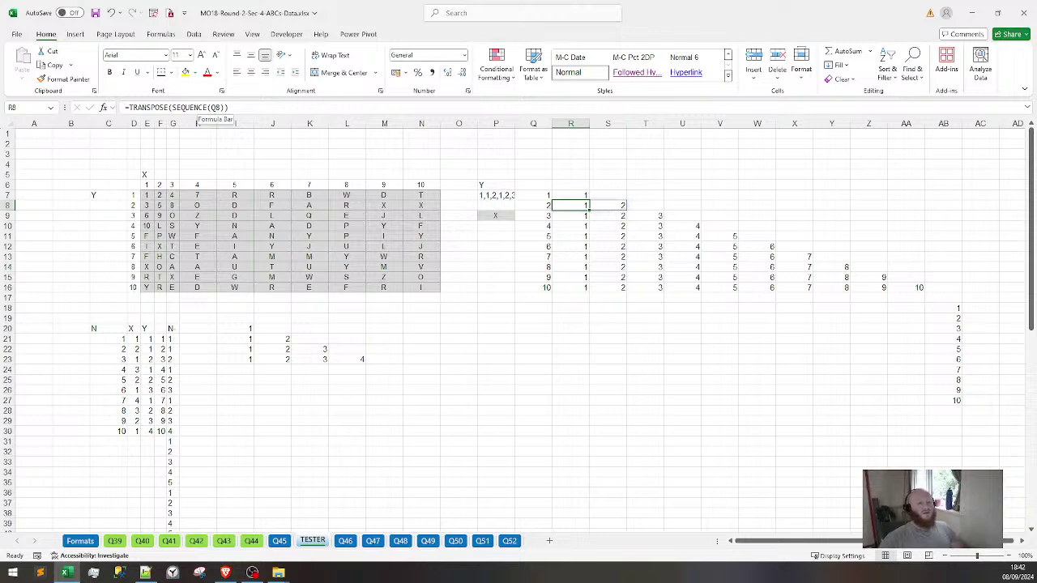
click(209, 107)
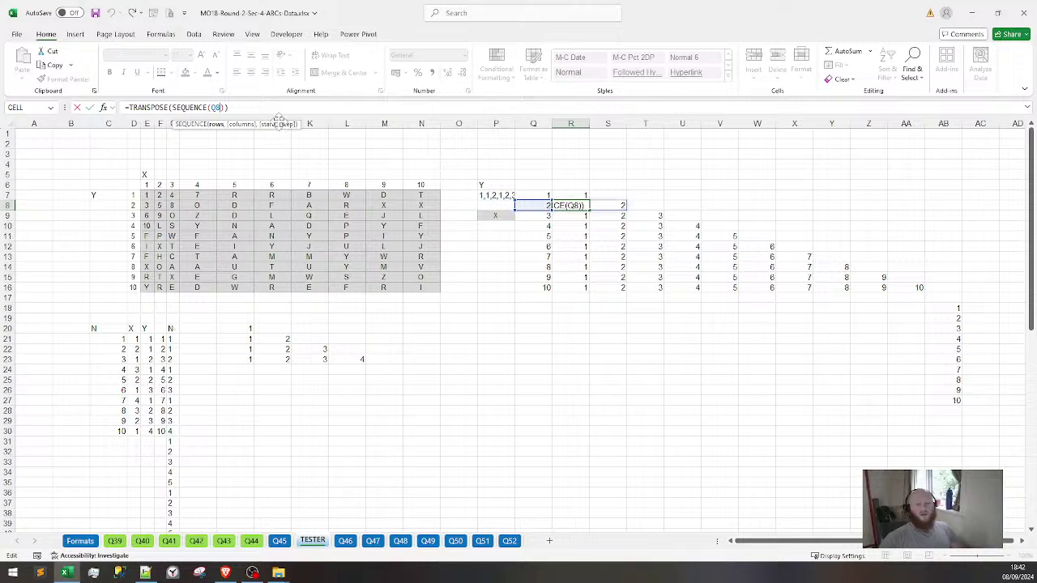
key(Escape)
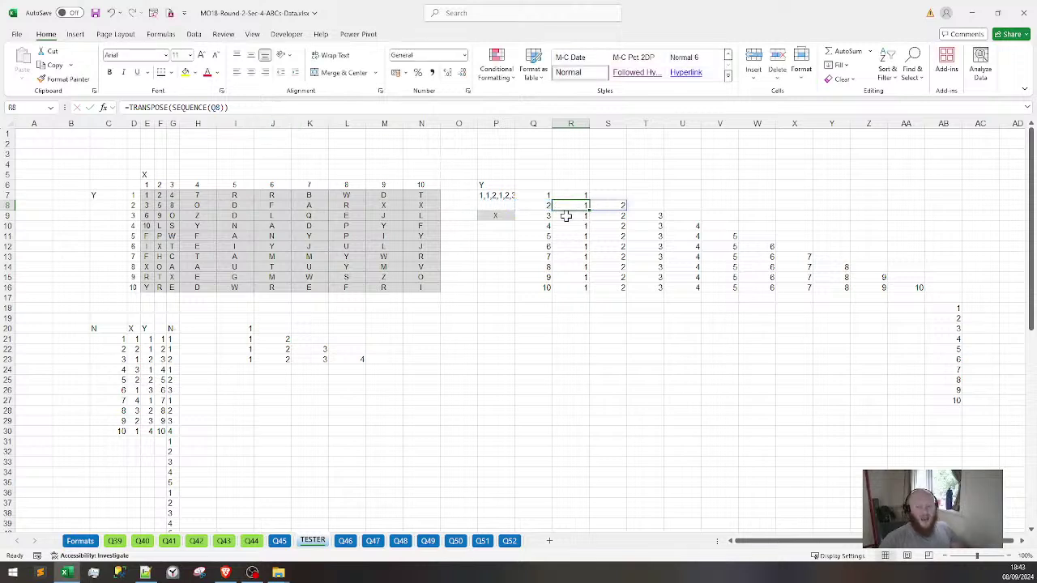
Copy the =SEQUENCE(10) formula from AB18 to Q18 as the row numbers for a second triangle
drag(955, 309, 953, 401)
click(956, 308)
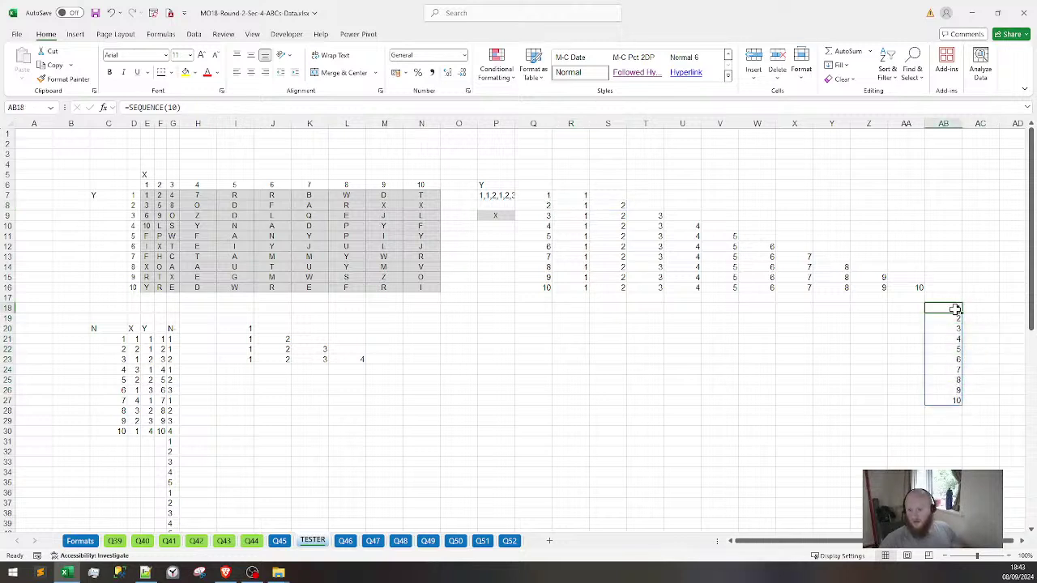
key(ctrl+c)
key(Left)
key(Left)
key(Left)
key(Left)
key(Left)
key(Left)
key(Left)
key(Left)
key(Left)
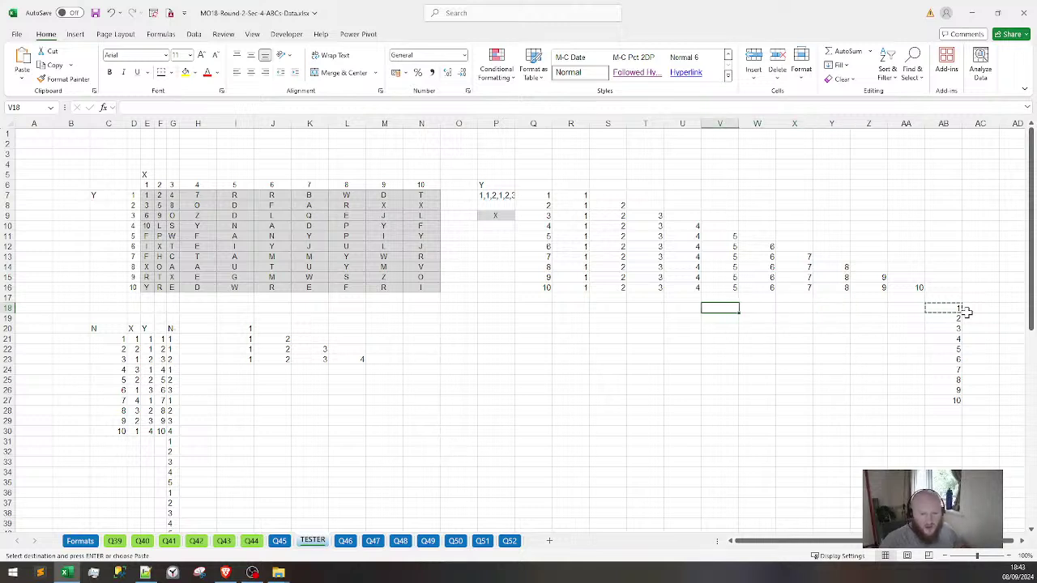
key(Left)
key(Left)
key(ctrl+v)
key(Right)
key(Right)
key(Right)
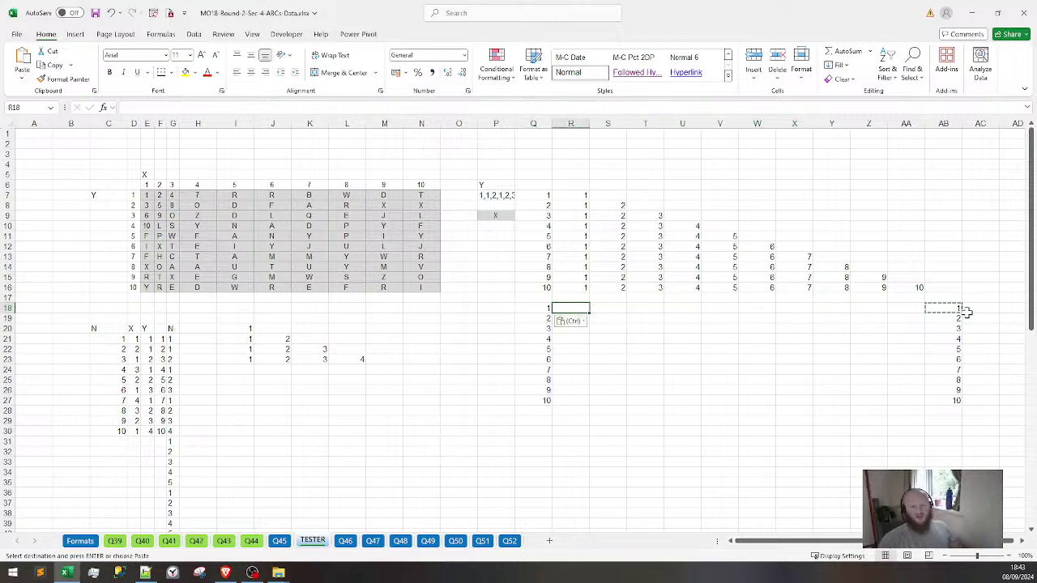
Delete the leftover sequence copy in AB18 and return to R18
click(962, 311)
key(Delete)
key(Left)
key(Left)
key(Left)
key(Left)
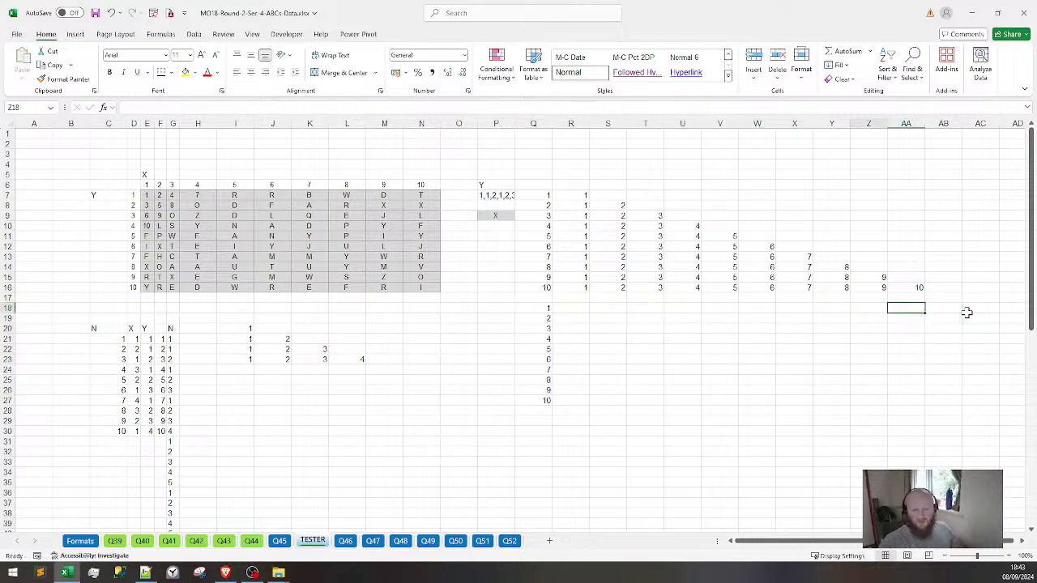
key(Left)
key(Left)
key(Left)
key(Left)
key(Left)
key(Left)
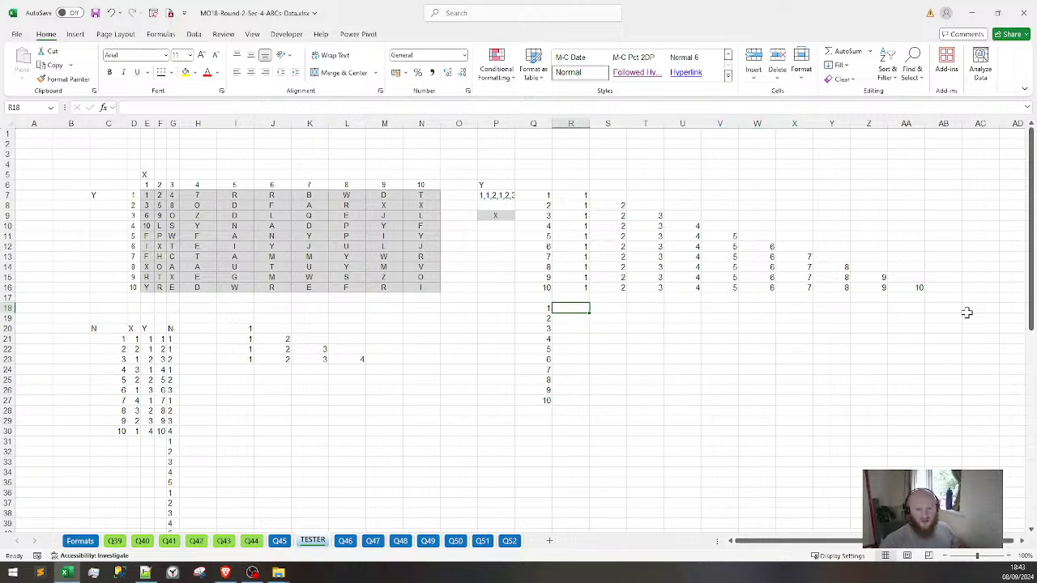
Copy the =TRANSPOSE(SEQUENCE(Q7)) formula from R7 to R18 as the start of the second triangle
click(581, 195)
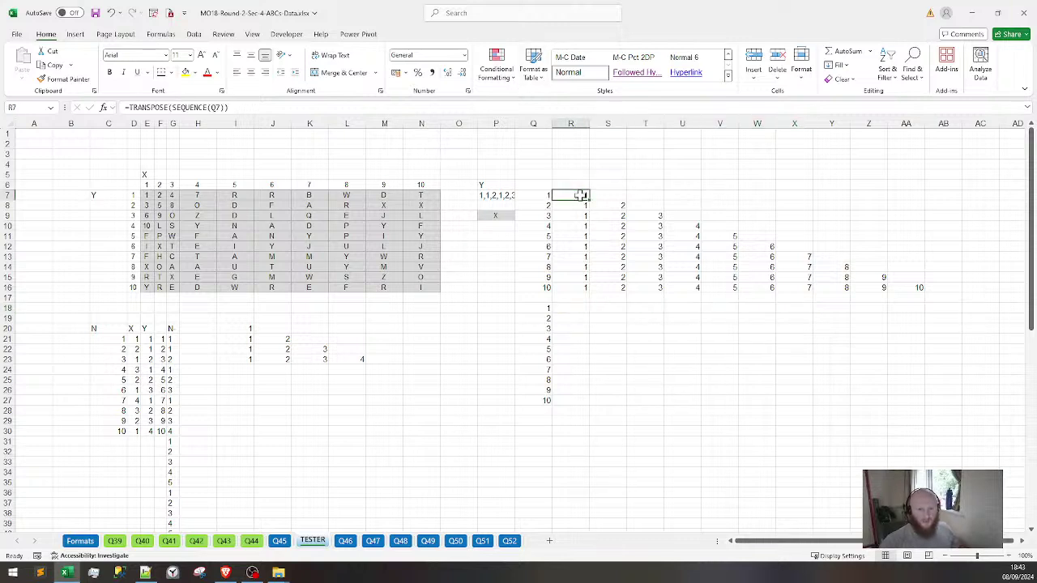
key(ctrl+c)
key(Down)
key(Down)
key(Down)
key(Down)
key(Down)
key(Down)
key(Down)
key(Down)
key(Down)
key(Down)
key(Down)
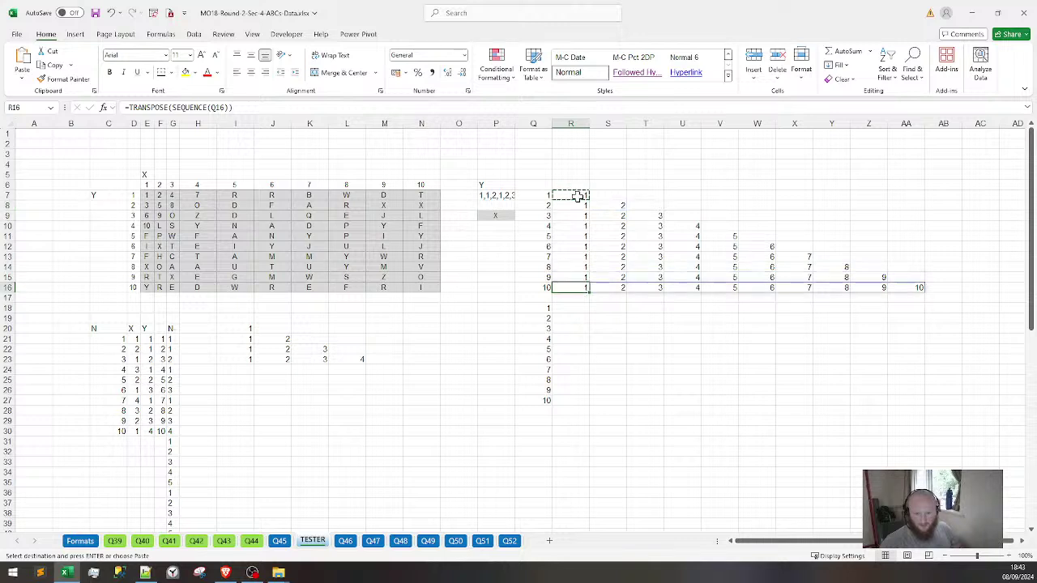
key(ctrl+v)
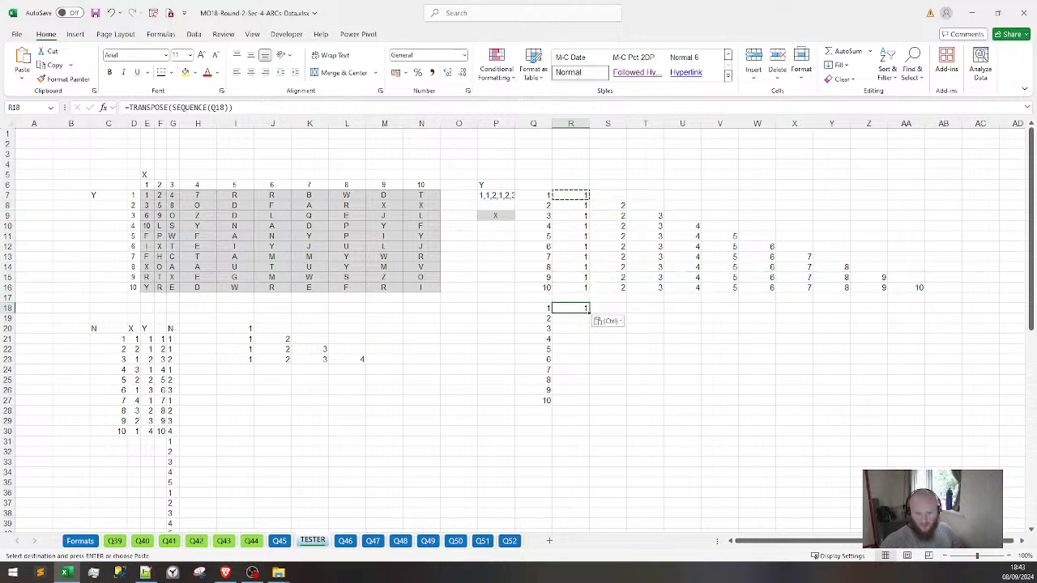
Add -1 as the SEQUENCE start argument in R18, giving =TRANSPOSE(SEQUENCE(Q18,,-1)), and fill it down to R27
key(F2)
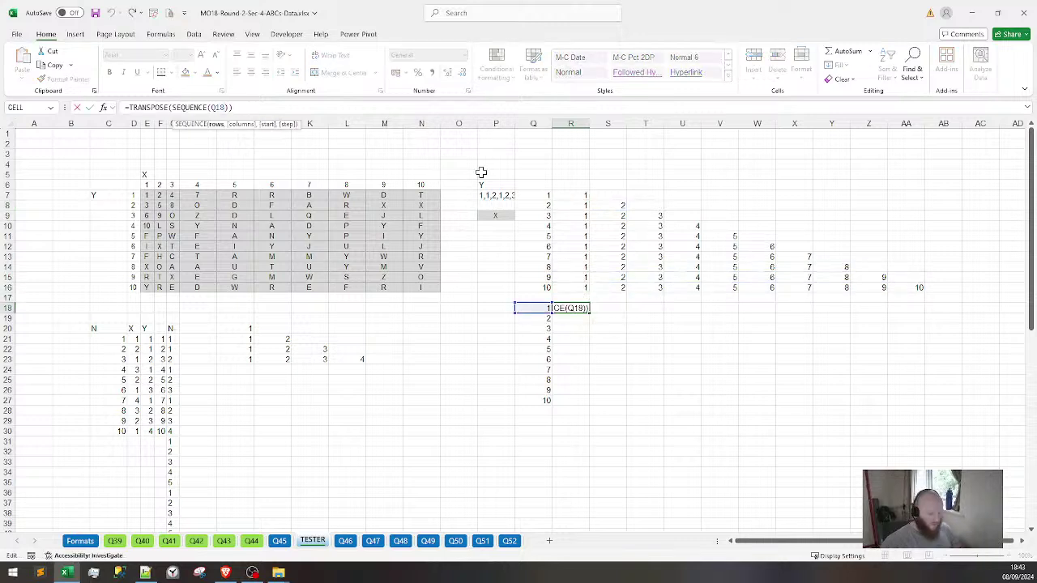
text(,,-1)
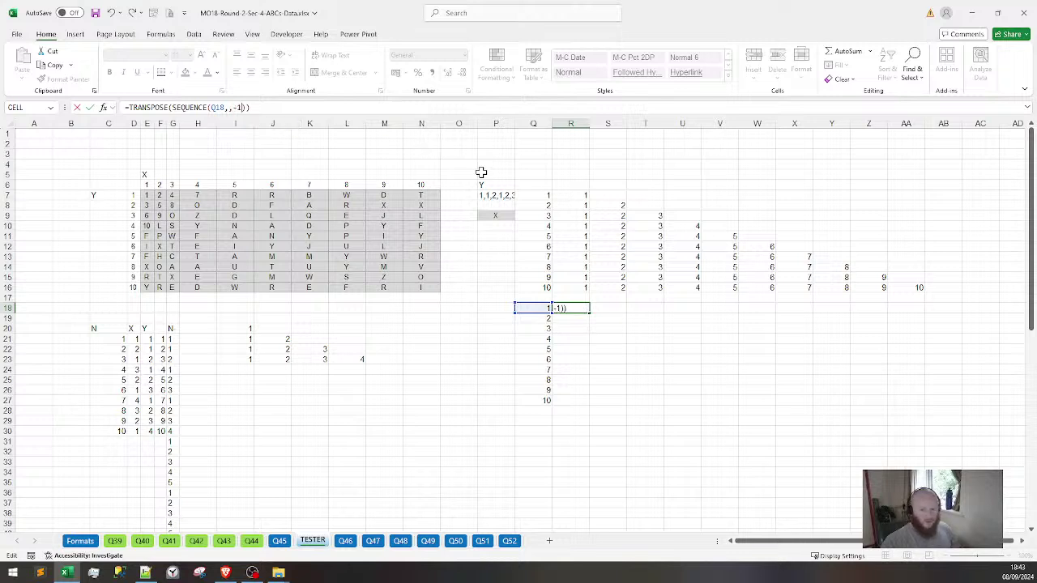
key(Return)
click(572, 309)
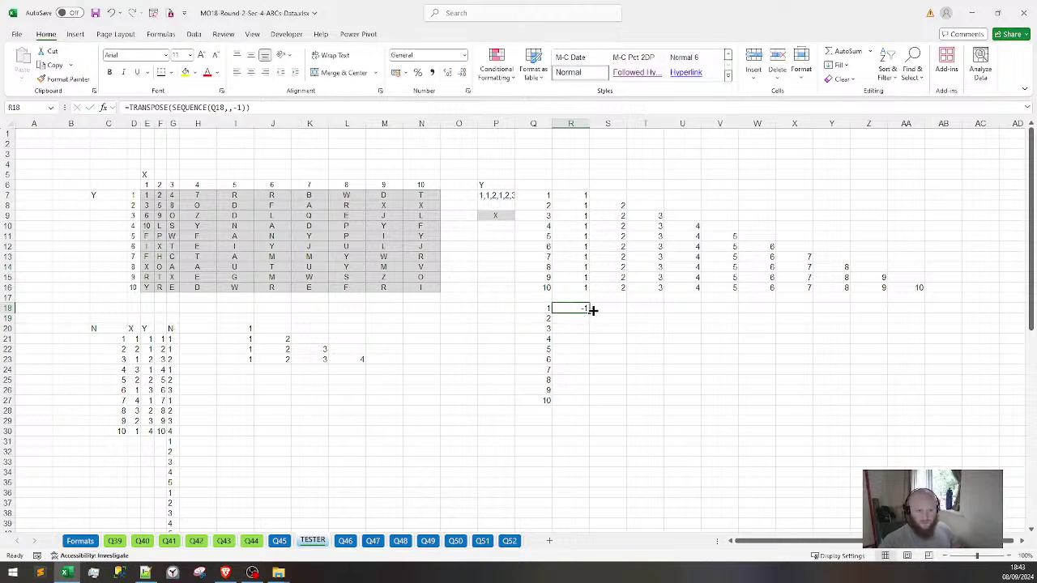
drag(588, 311, 579, 400)
click(580, 318)
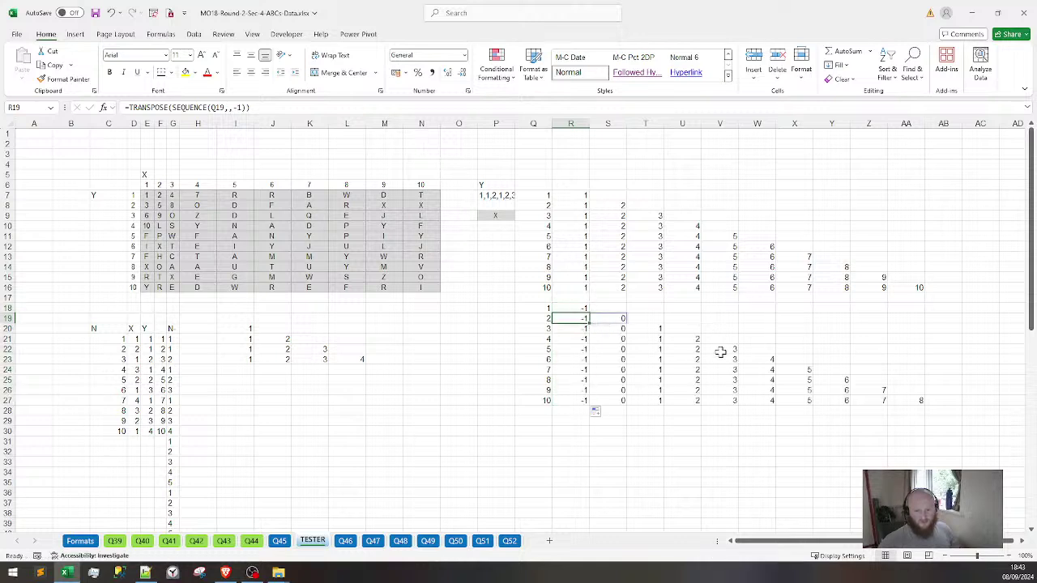
drag(584, 341, 648, 338)
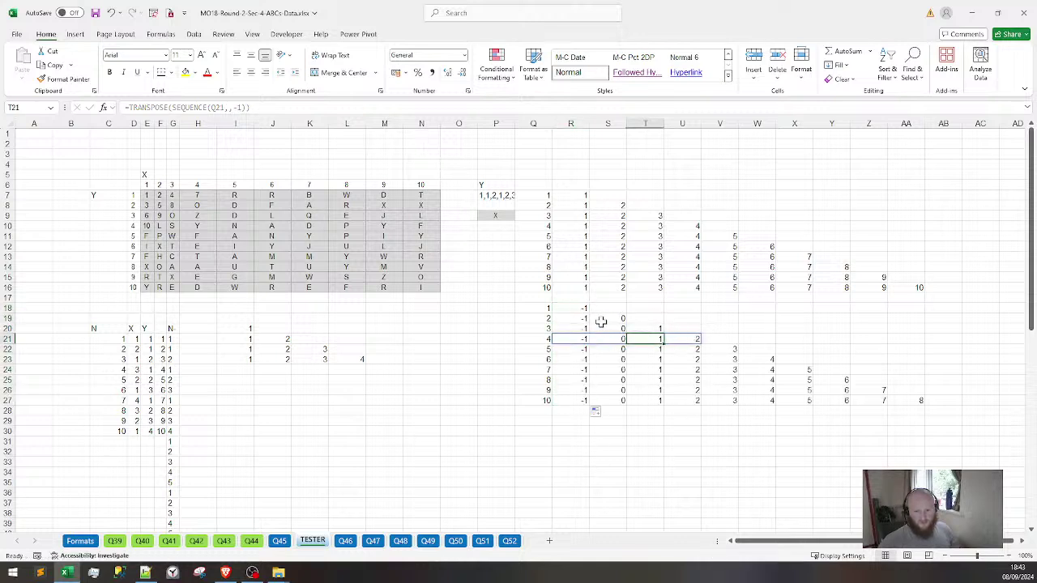
Move the -1 in R18 to the step argument, giving =TRANSPOSE(SEQUENCE(Q18,,,-1)), and fill it down to R27
click(575, 307)
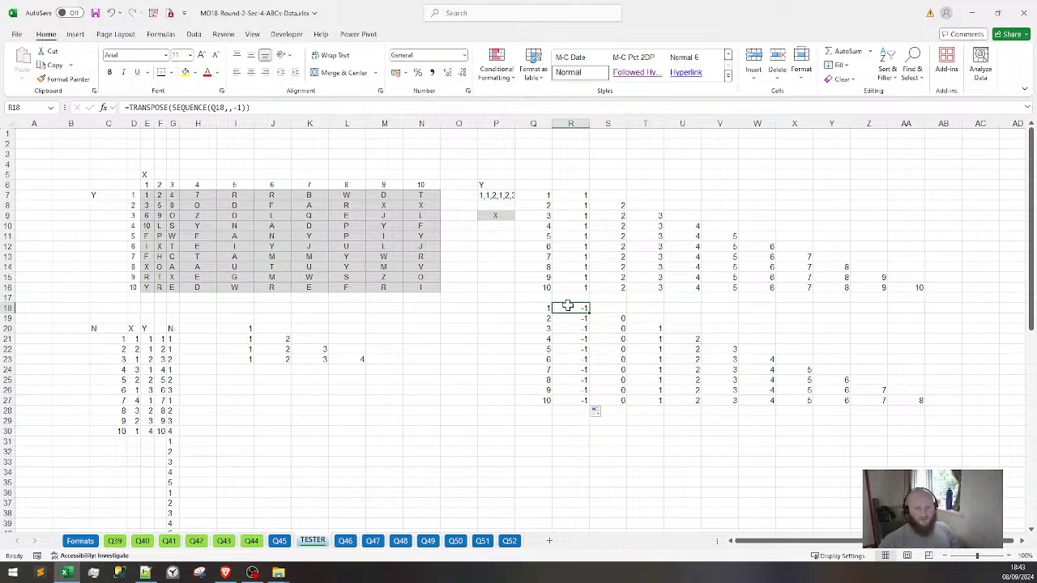
click(543, 306)
click(592, 308)
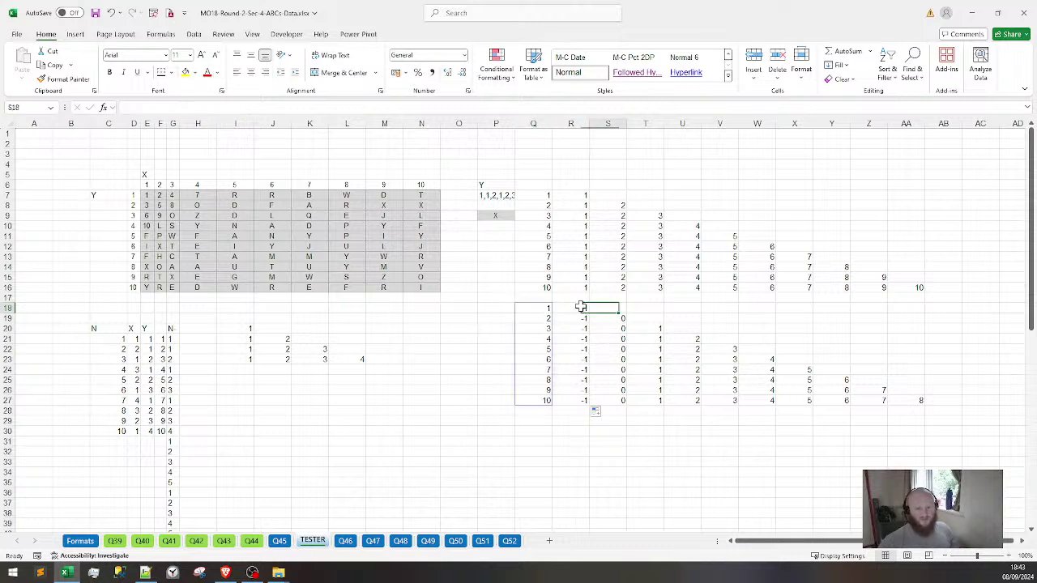
click(571, 307)
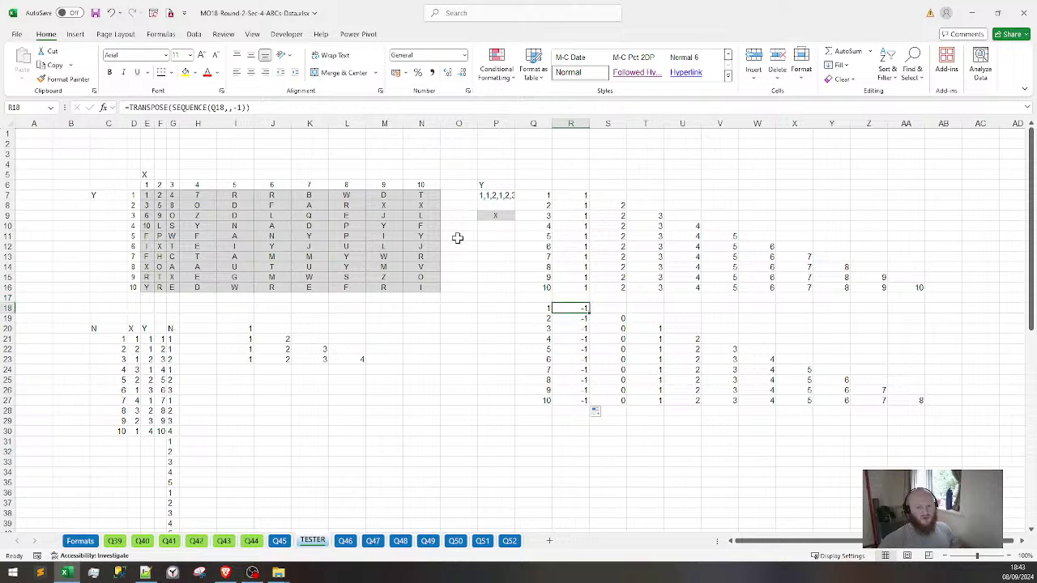
click(240, 107)
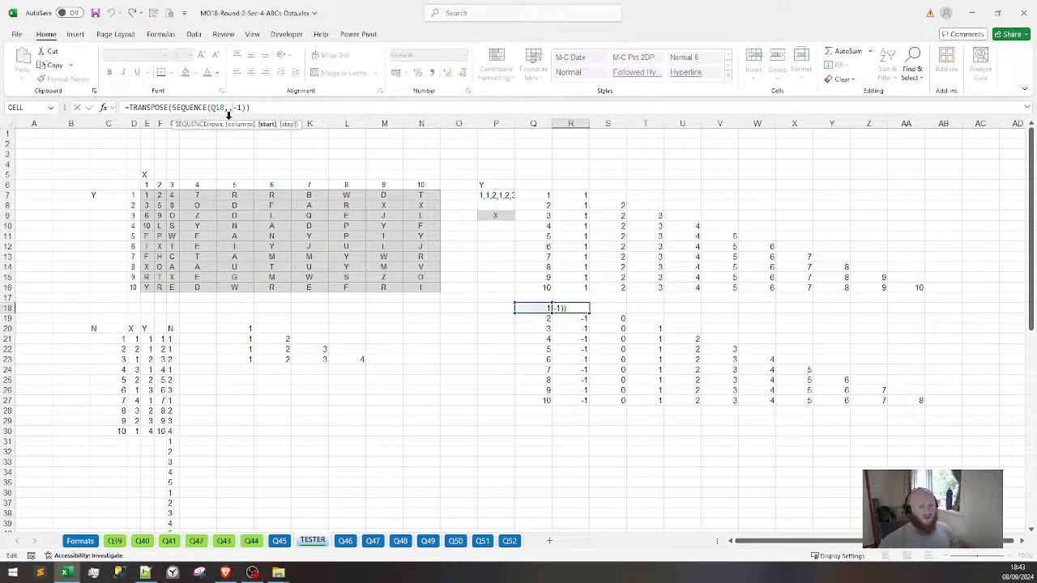
key(Return)
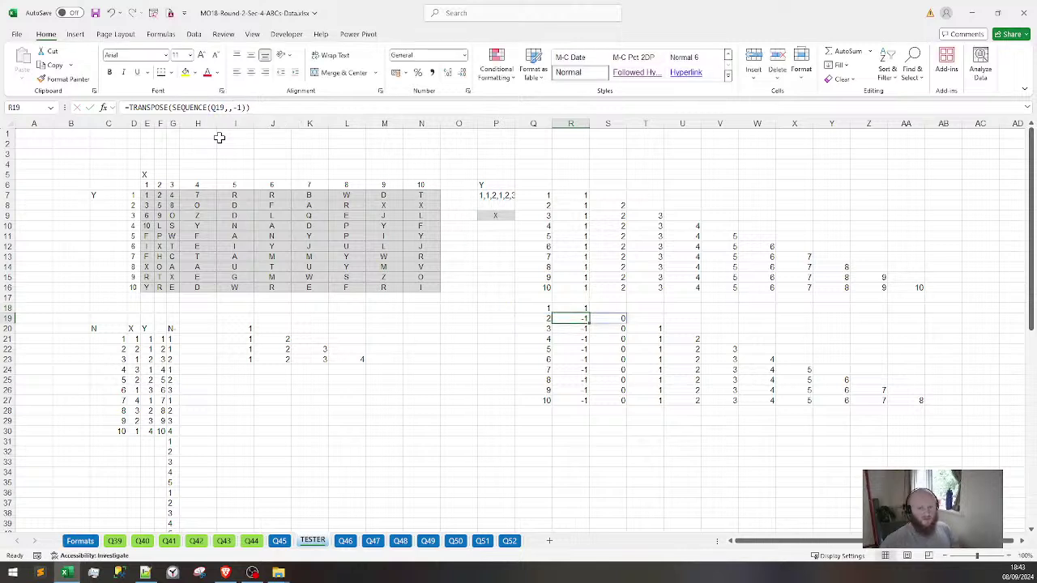
key(Up)
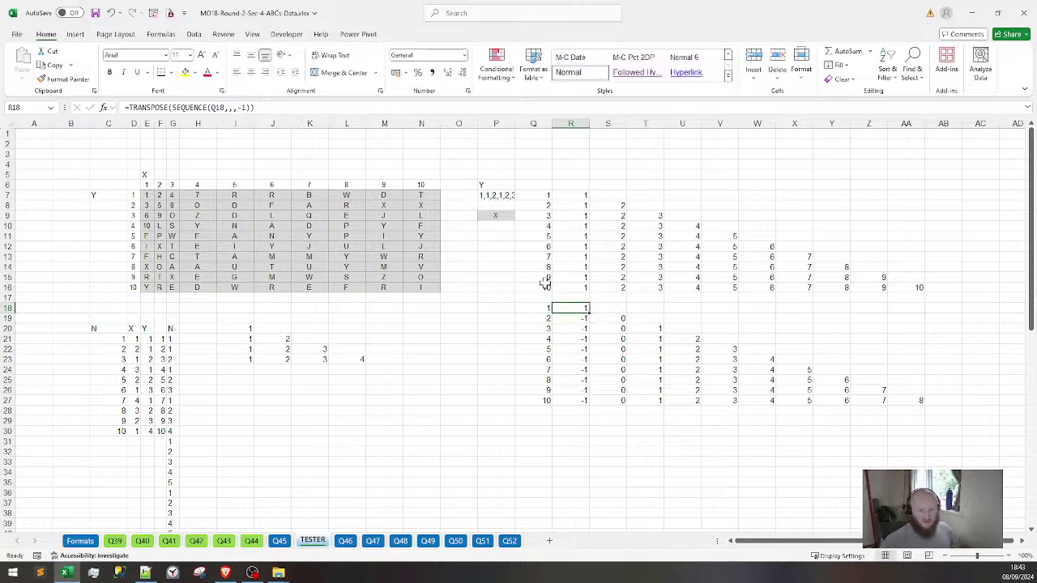
key(ctrl+shift+Down)
key(ctrl+d)
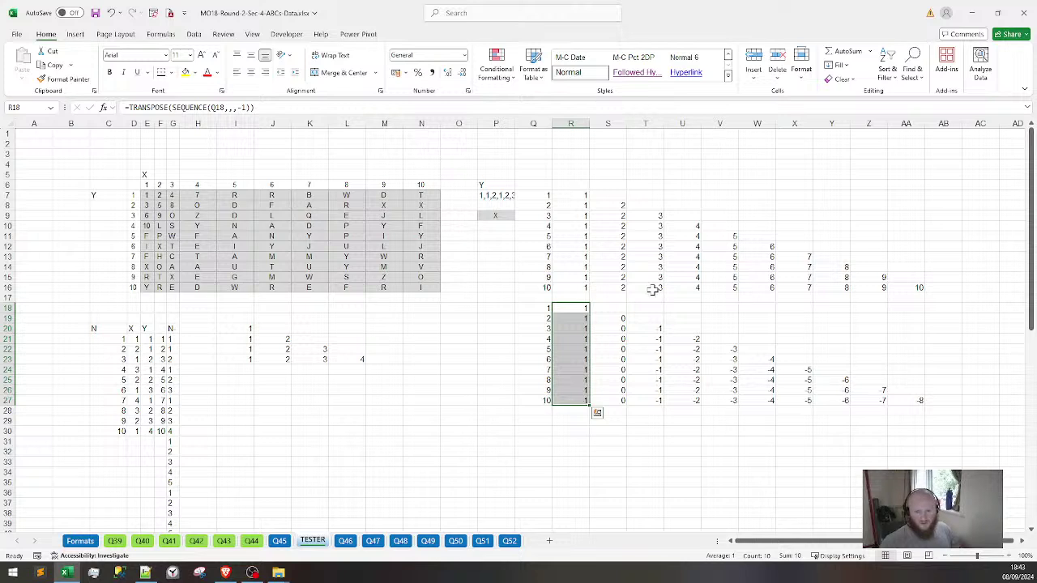
Check the SEQUENCE formulas down column R of the second triangle and clear the trial block R18:AA27
click(576, 308)
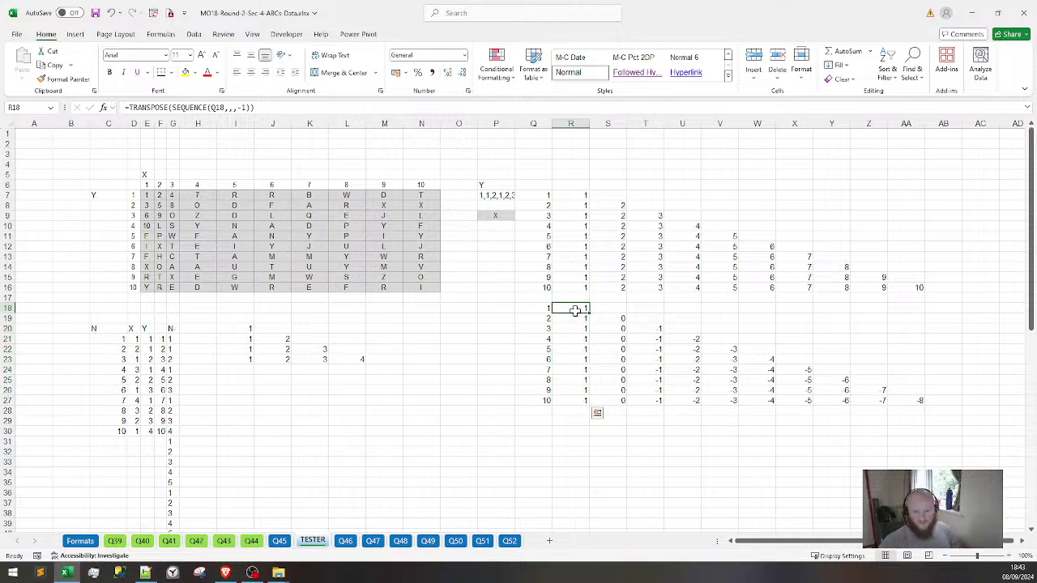
key(F2)
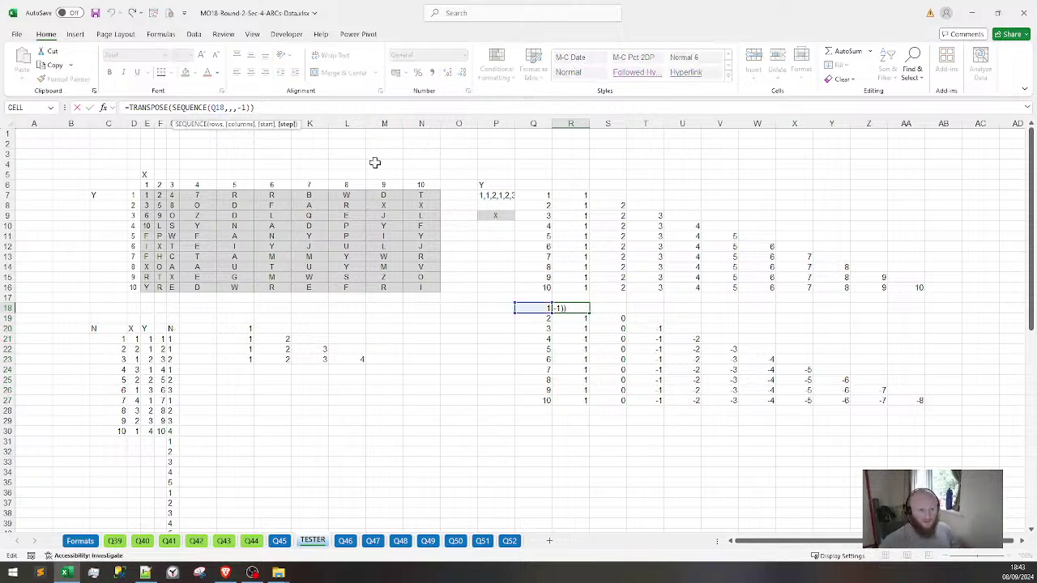
key(Return)
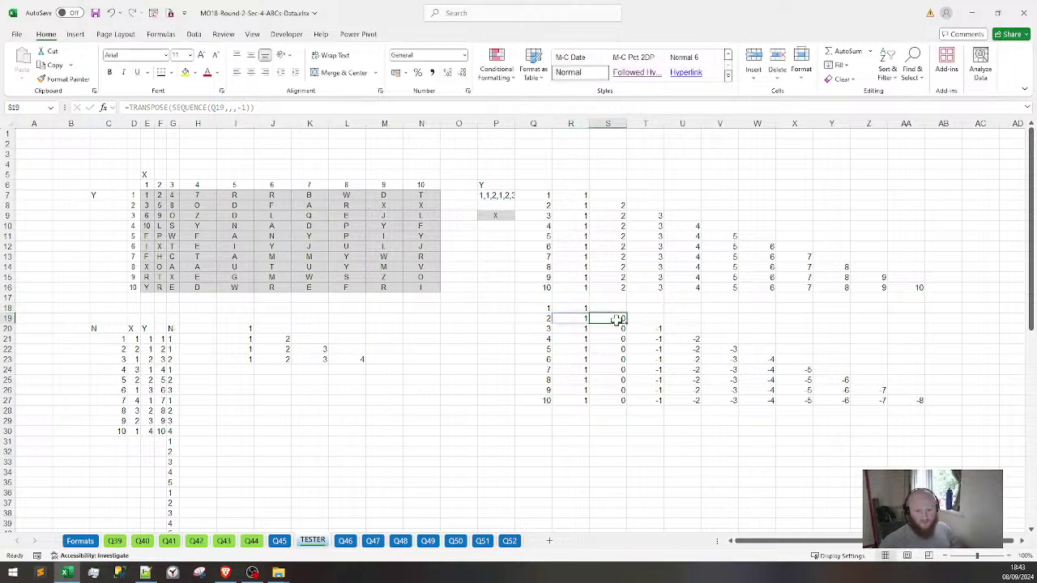
click(573, 328)
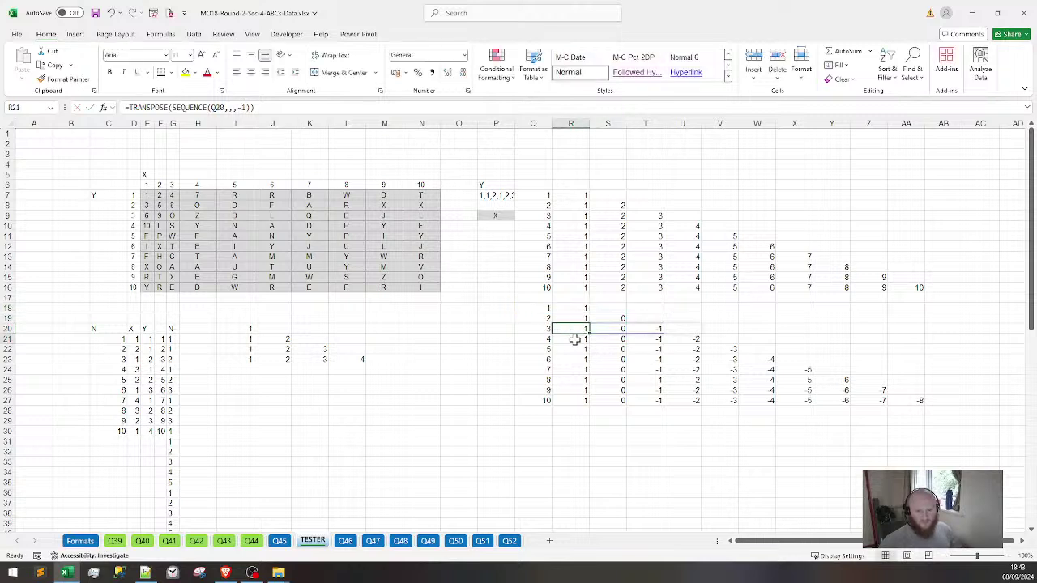
click(574, 339)
click(576, 349)
click(577, 359)
click(577, 371)
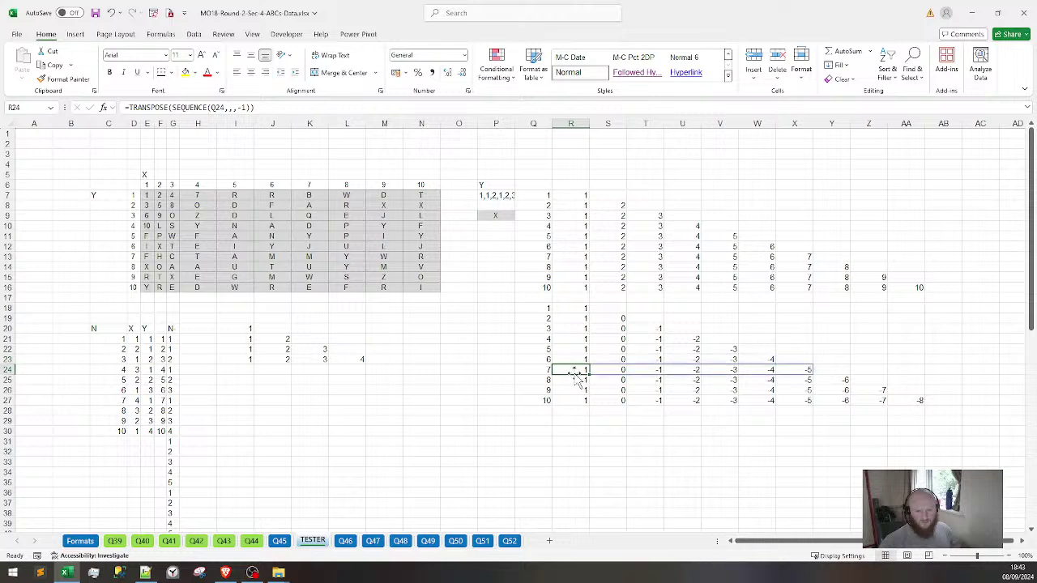
drag(575, 308, 914, 400)
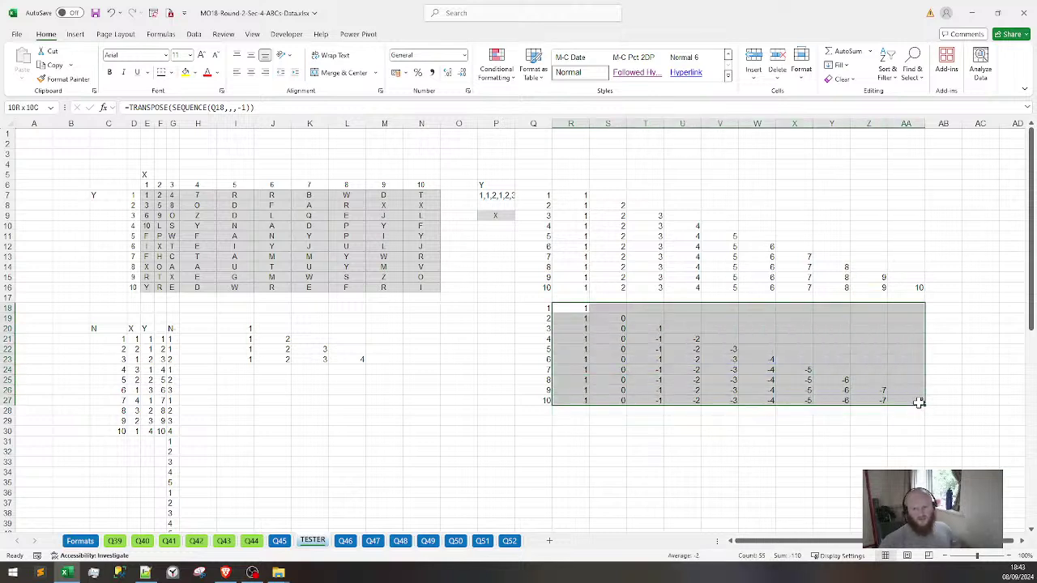
key(Delete)
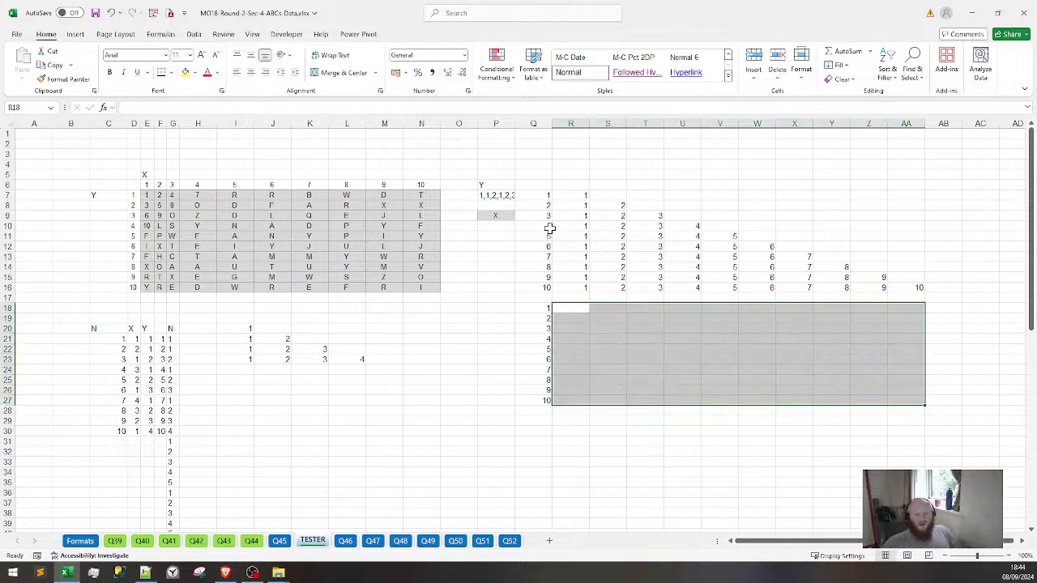
Enter =MAX(R7:AA7)-R7+1 in R18 and fill it across and down through R18:AA27
click(580, 195)
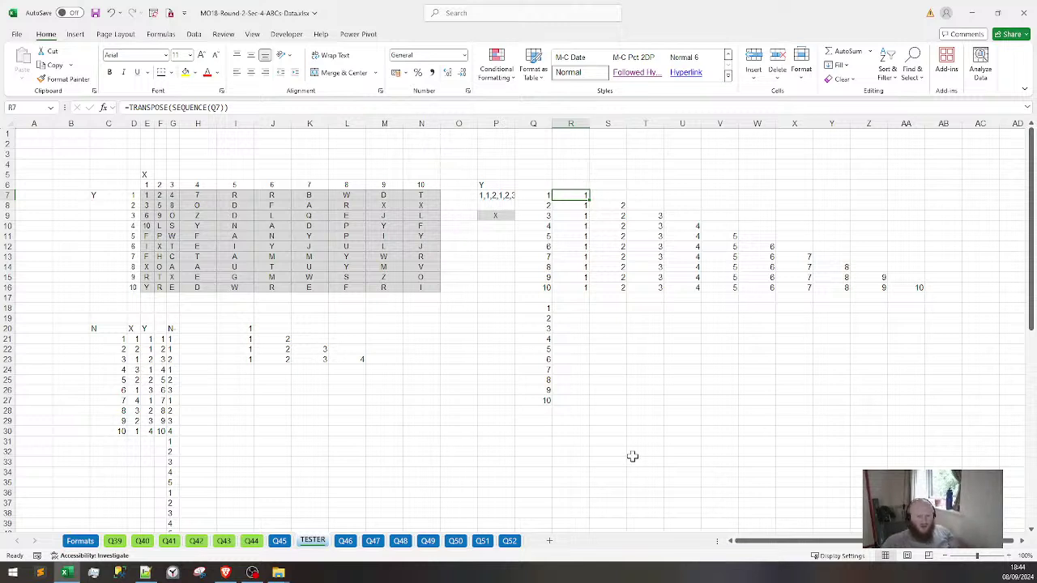
click(577, 307)
text(=)
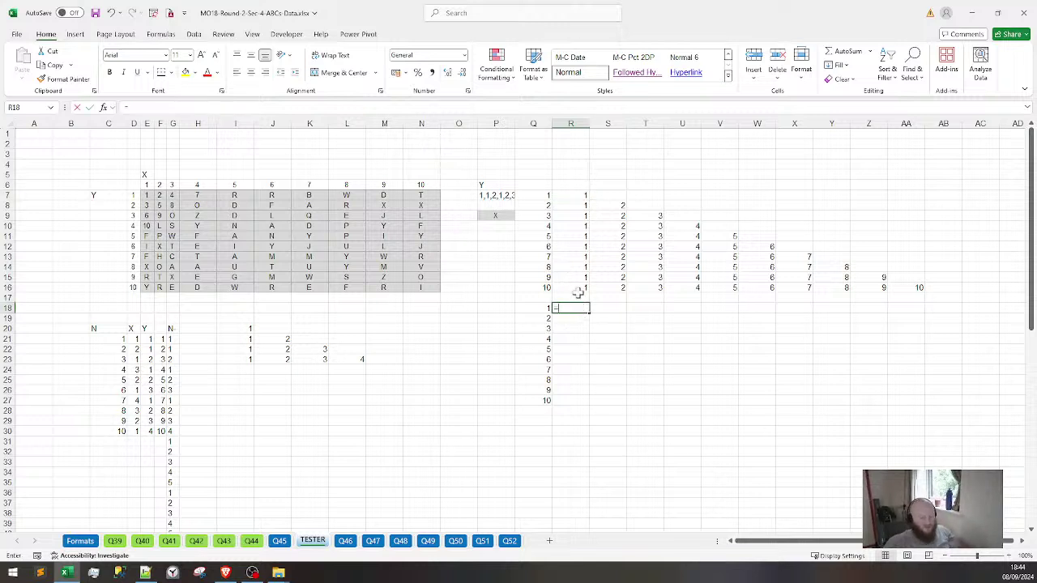
text(MAX)
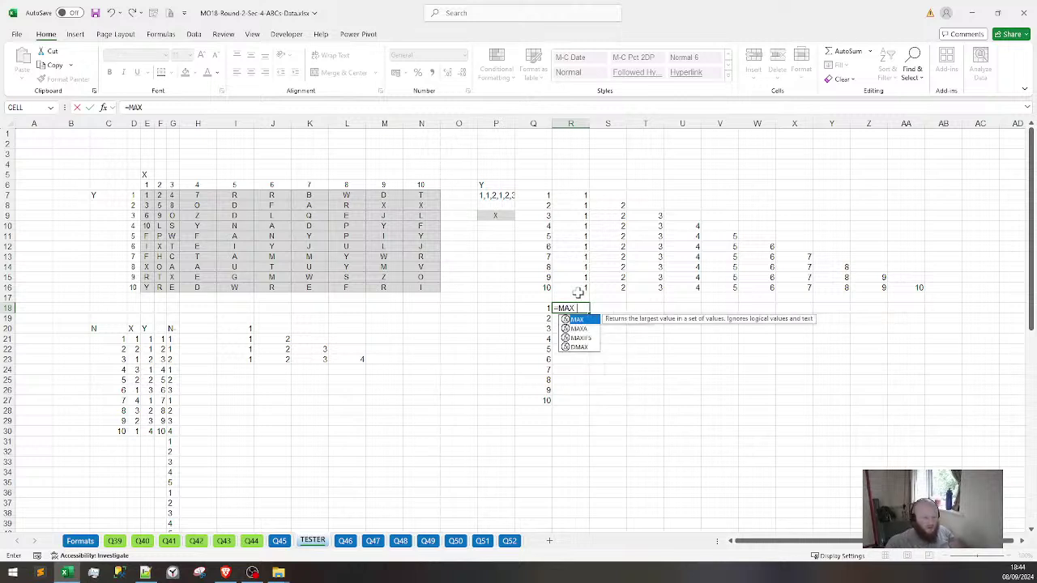
text(()
drag(581, 195, 888, 194)
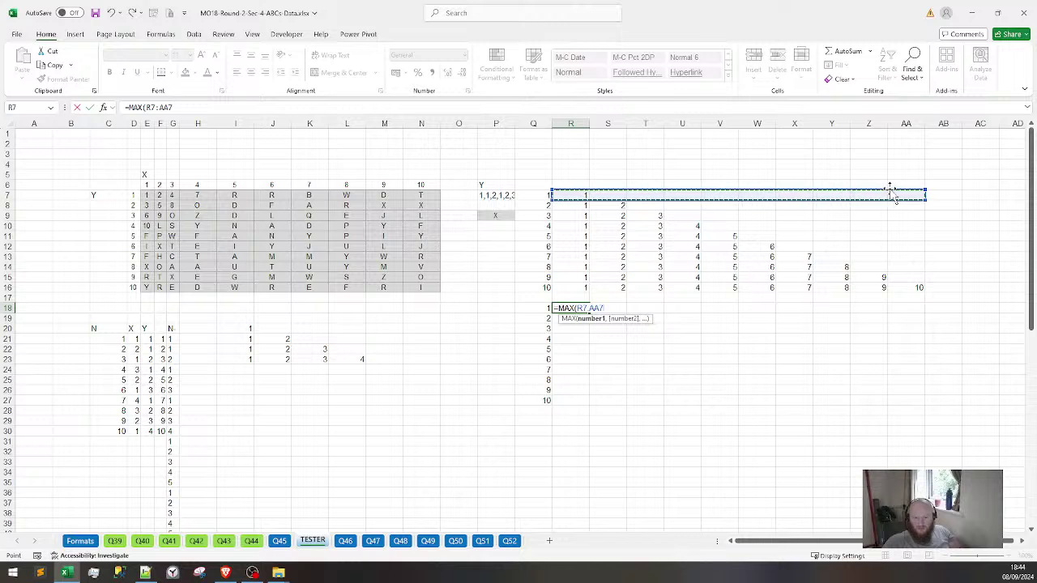
text()-)
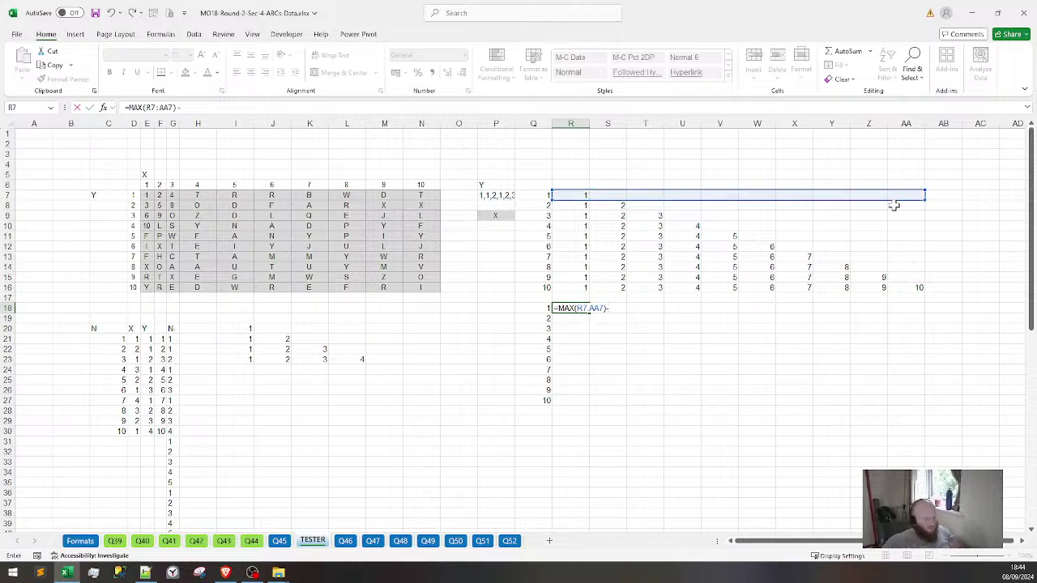
click(585, 195)
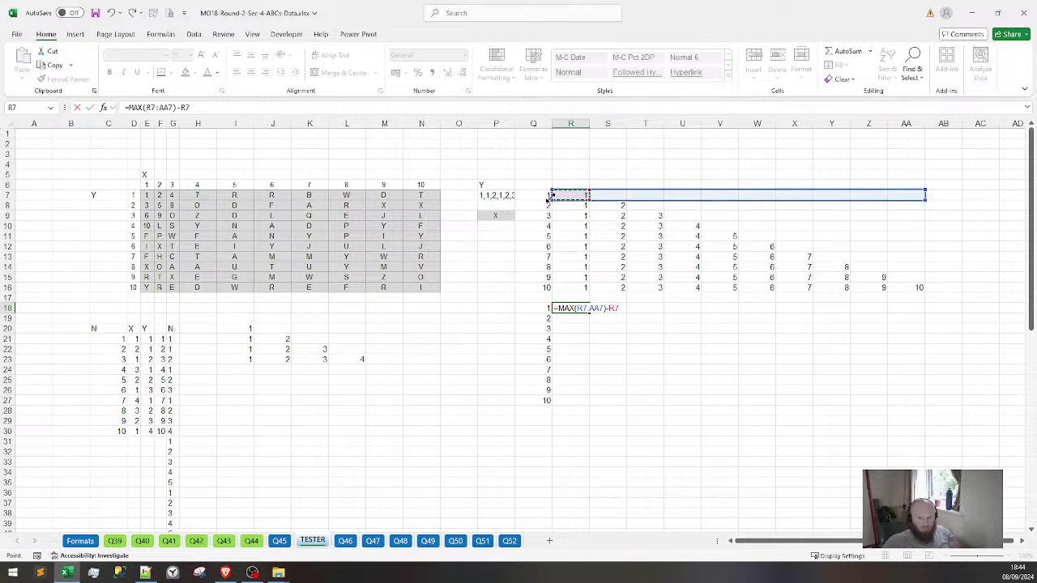
text(+1)
key(Return)
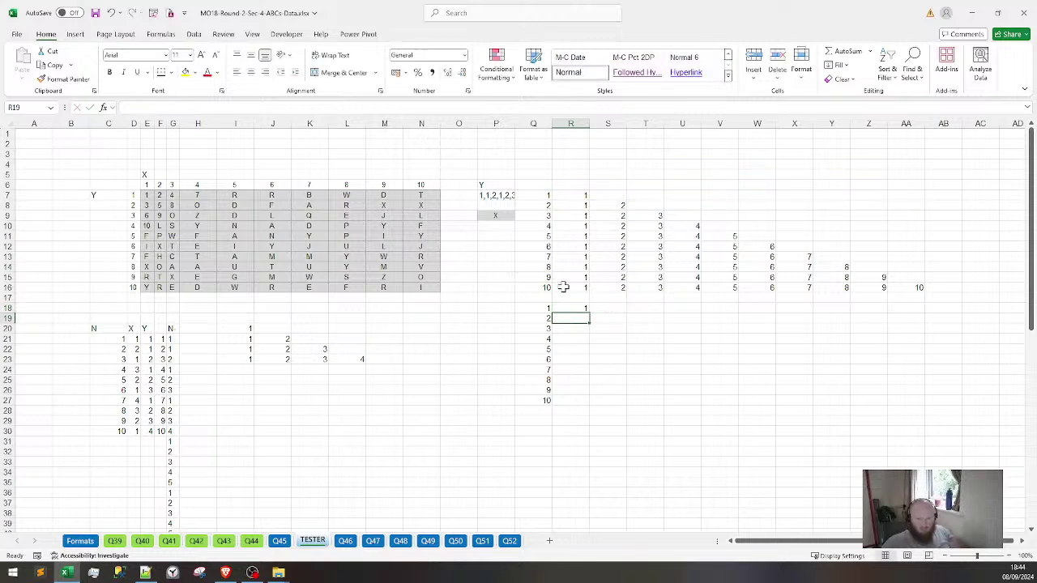
drag(591, 311, 935, 406)
click(780, 493)
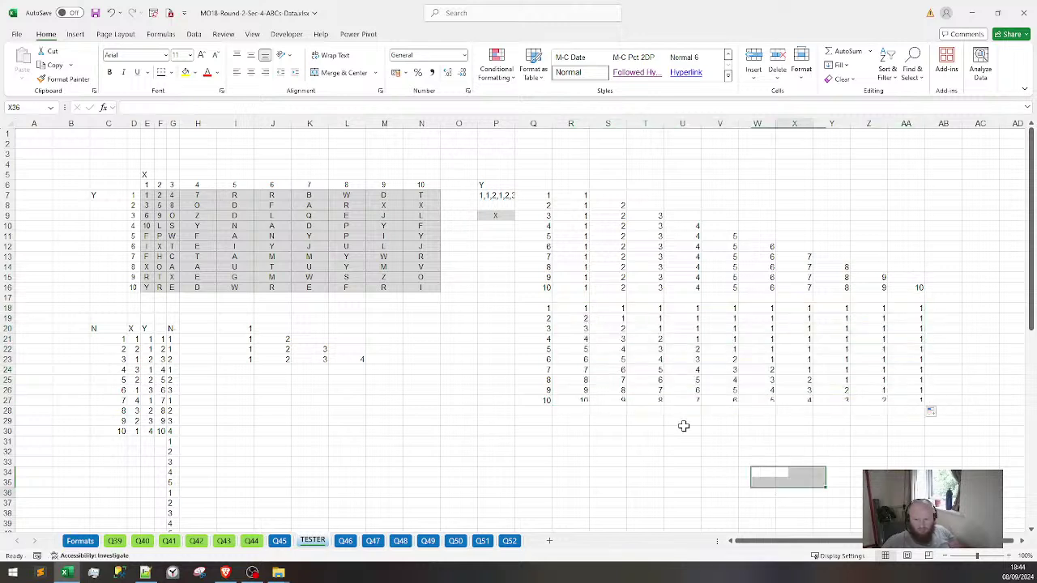
Inspect the MAX formulas and their row ranges in R19:T20 of the second block
click(574, 318)
click(609, 324)
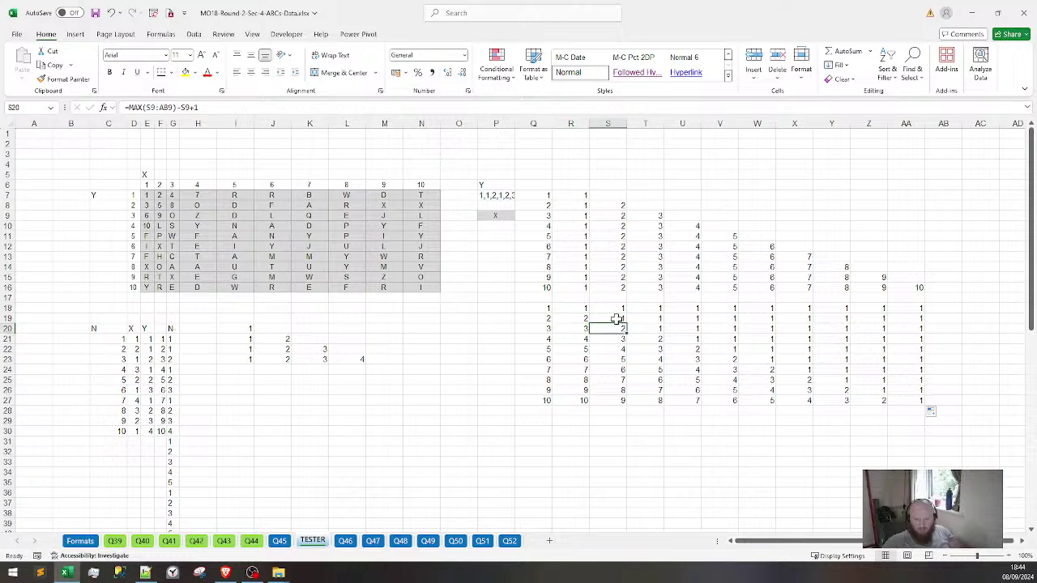
click(585, 327)
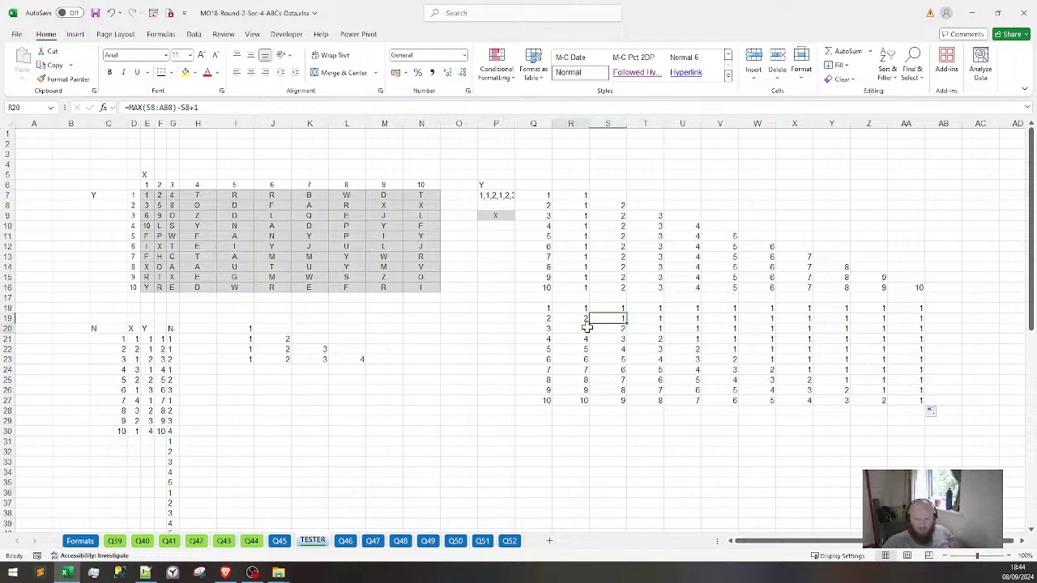
click(650, 332)
click(620, 328)
click(648, 327)
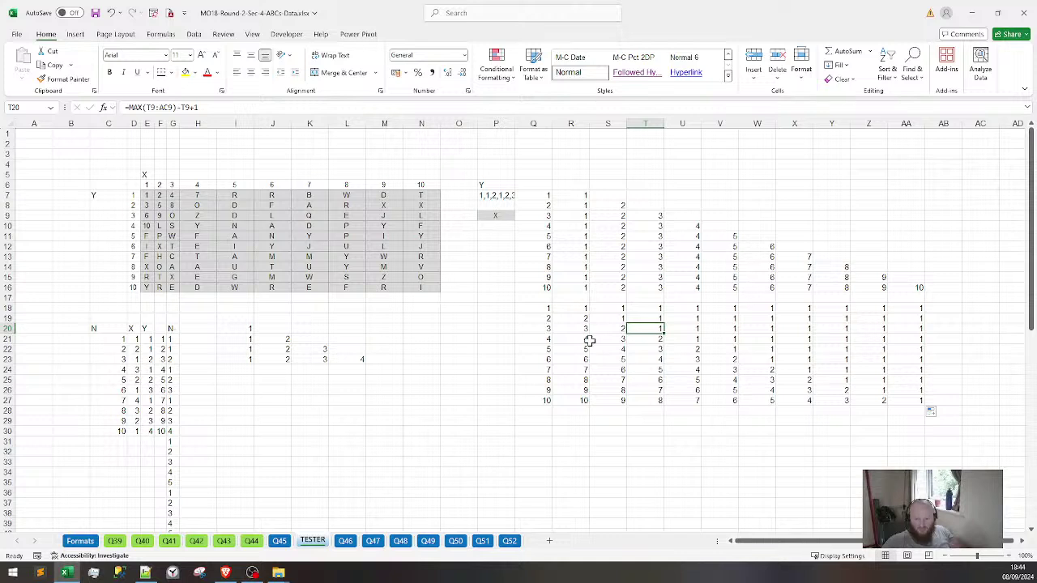
Wrap the R18 formula in a blank check so it reads =IF(ISBLANK(R7),"",MAX(R7:AA7)-R7+1)
click(658, 338)
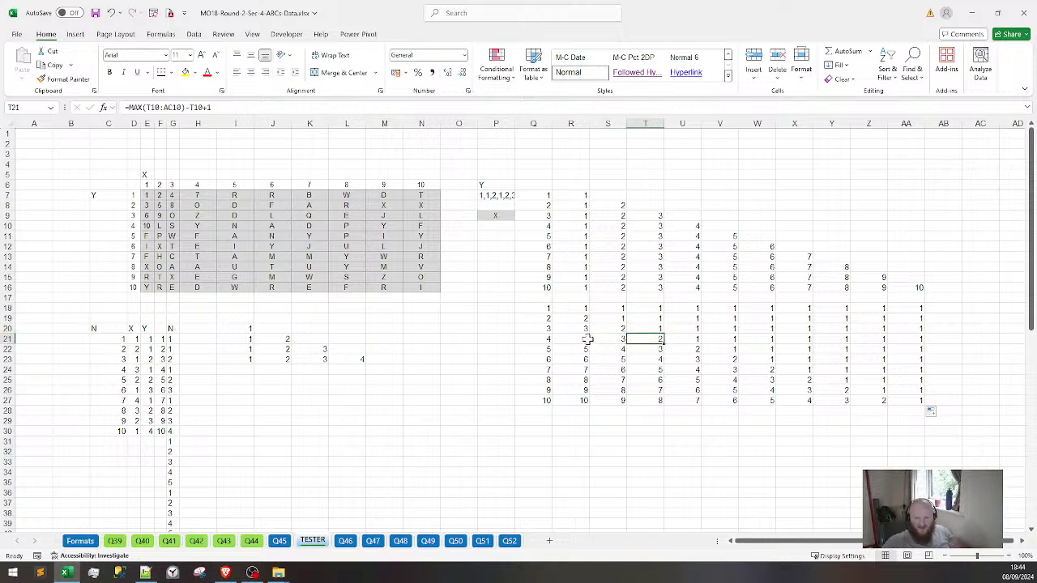
drag(588, 339, 587, 328)
click(586, 308)
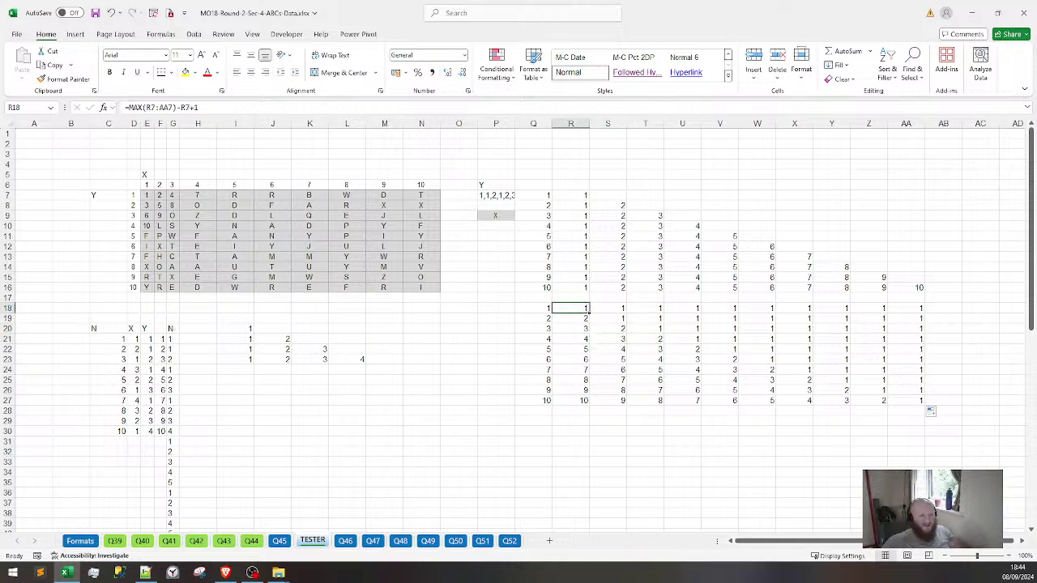
double_click(586, 308)
text(I)
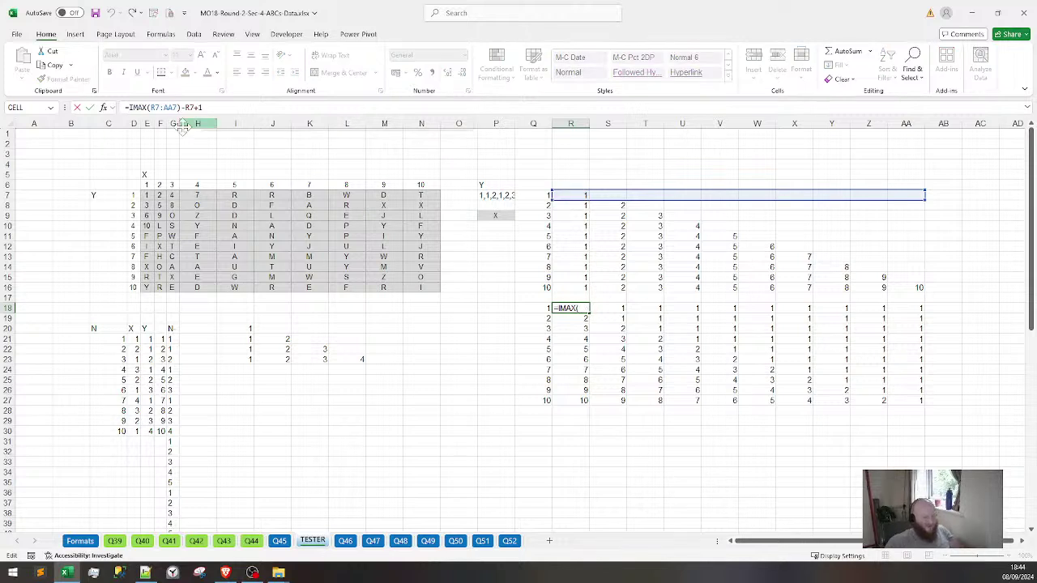
text(F)
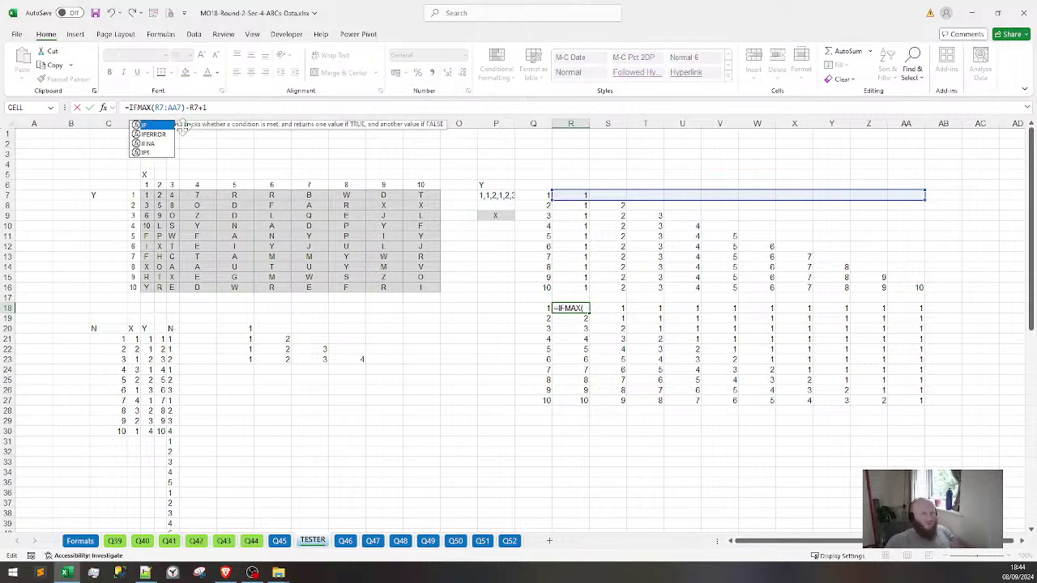
key(Tab)
text(ISB)
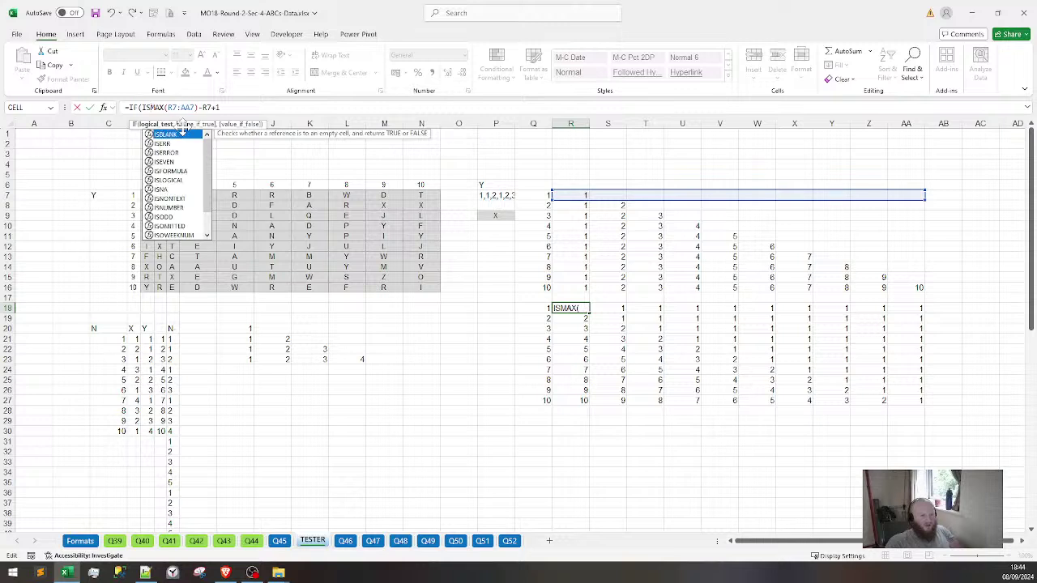
text(LANK()
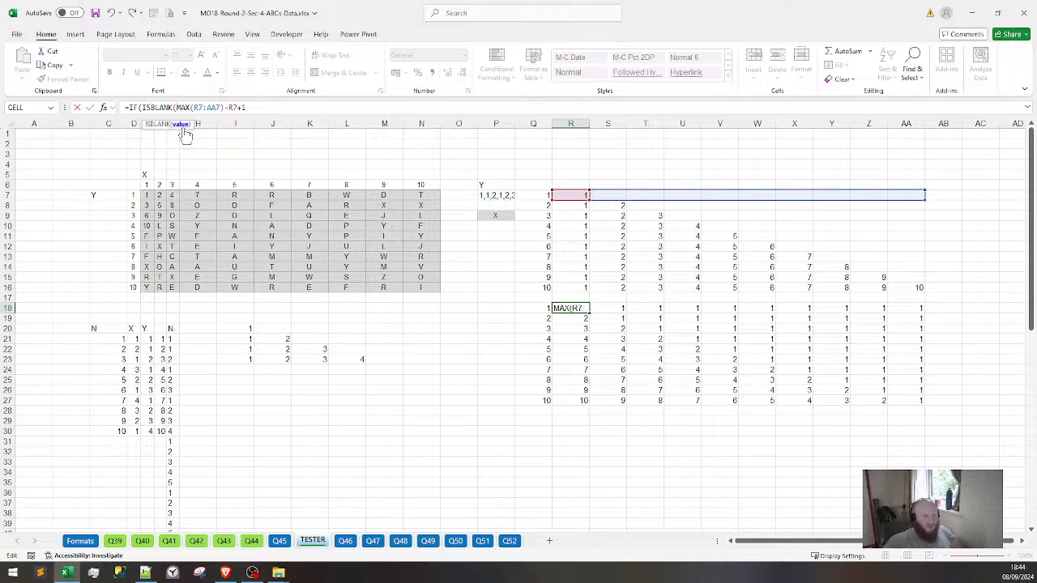
click(571, 195)
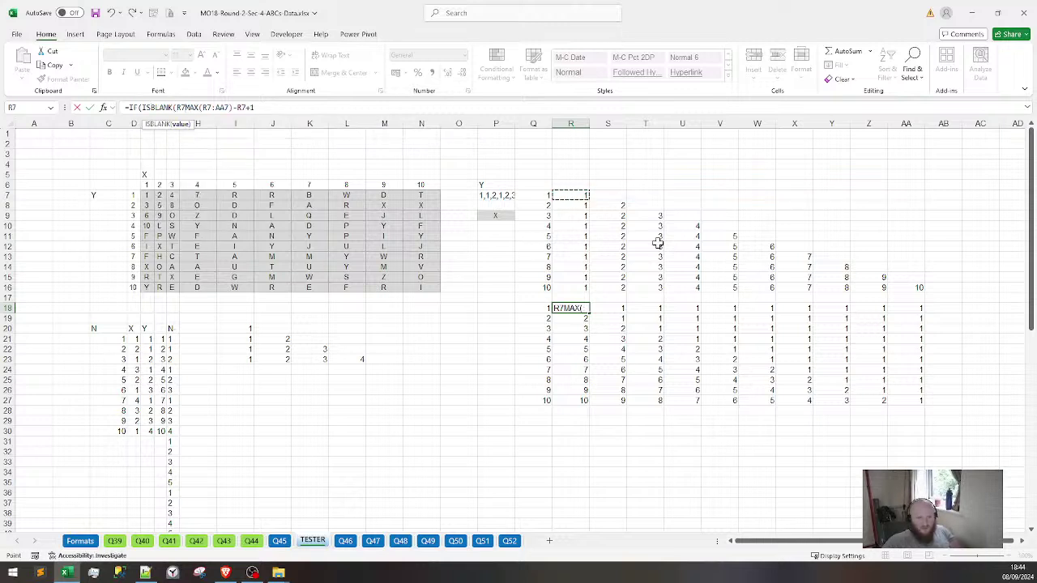
text(),)
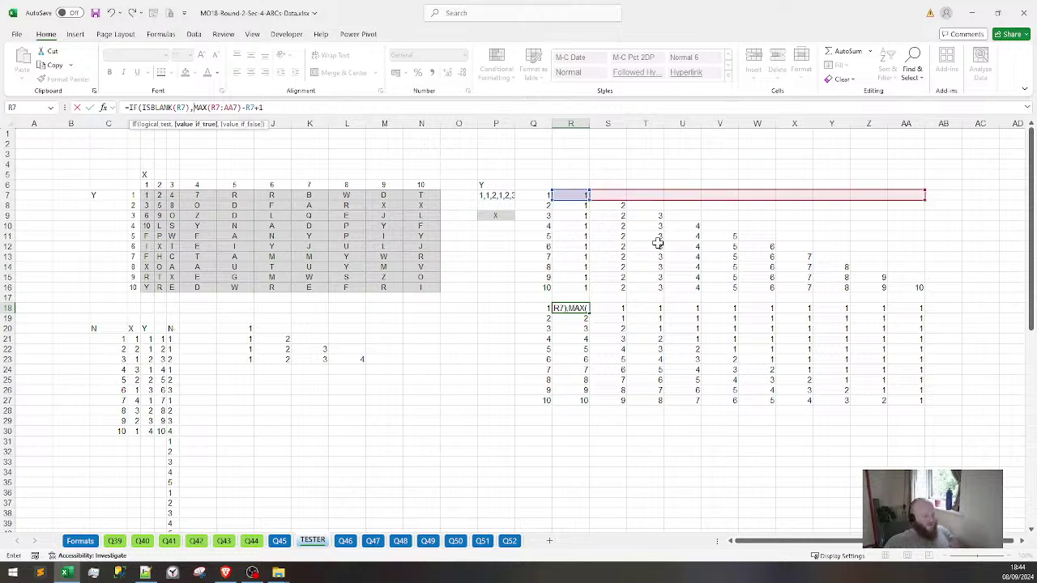
text("")
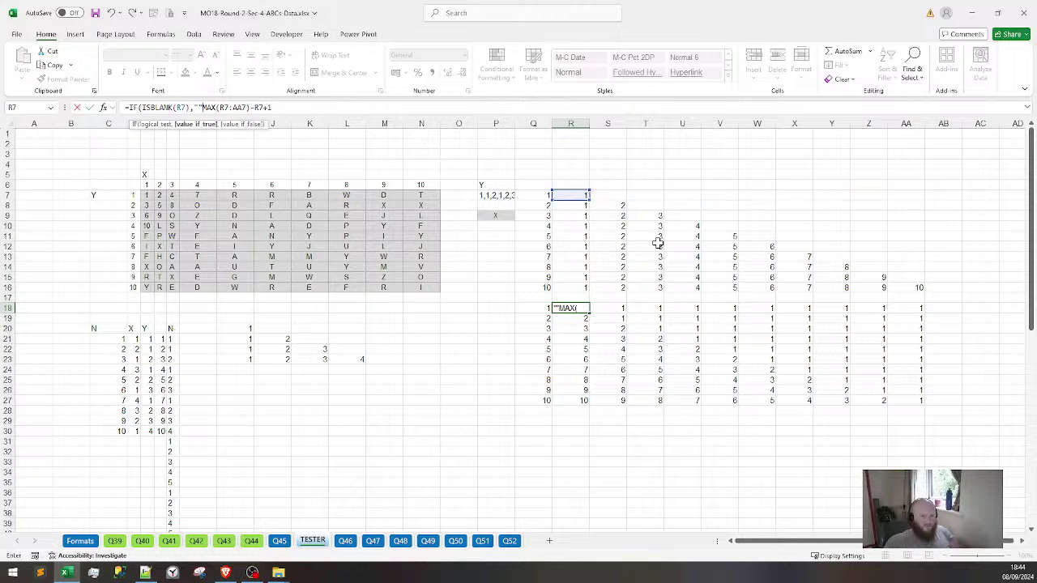
text(,)
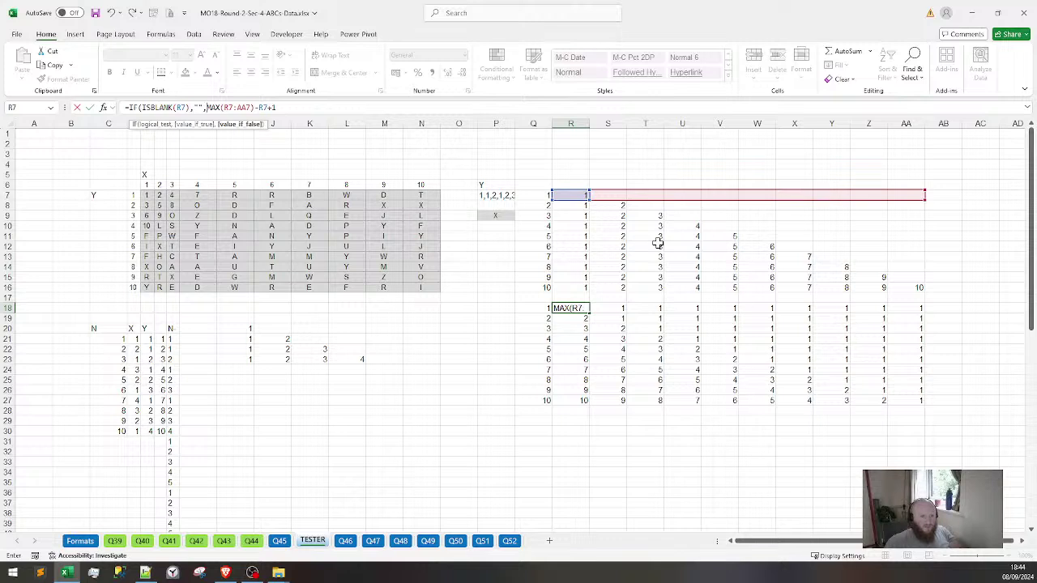
key(End)
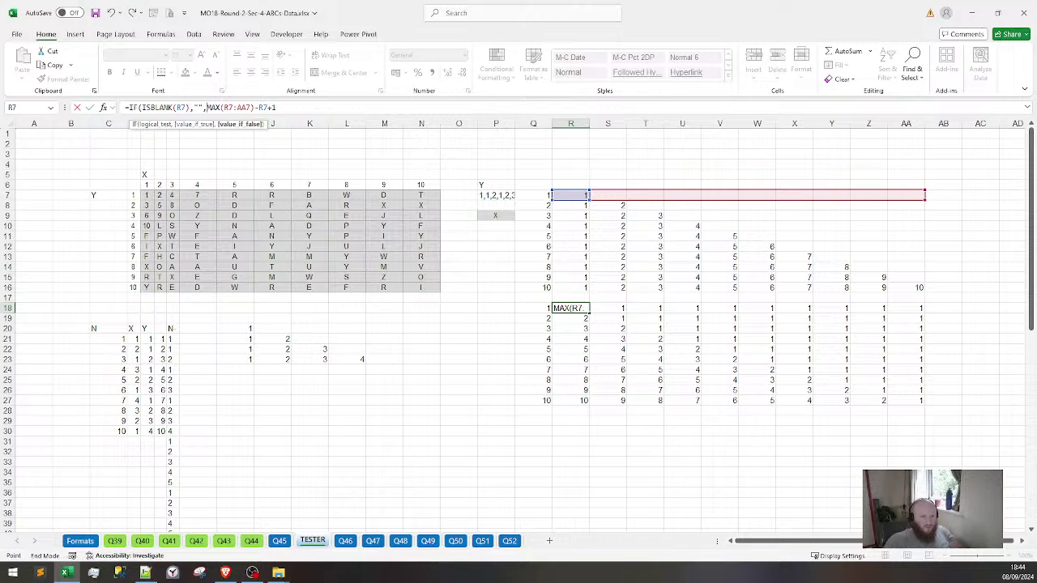
key(F2)
key(Return)
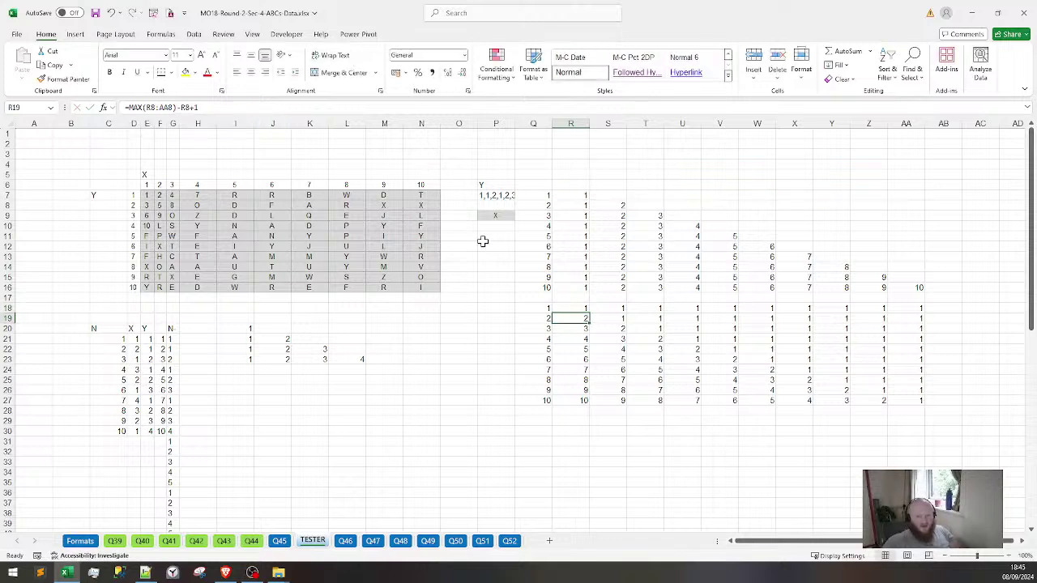
Fill the R18 formula across and down through R18:AA27
click(573, 308)
drag(590, 313, 923, 400)
click(643, 429)
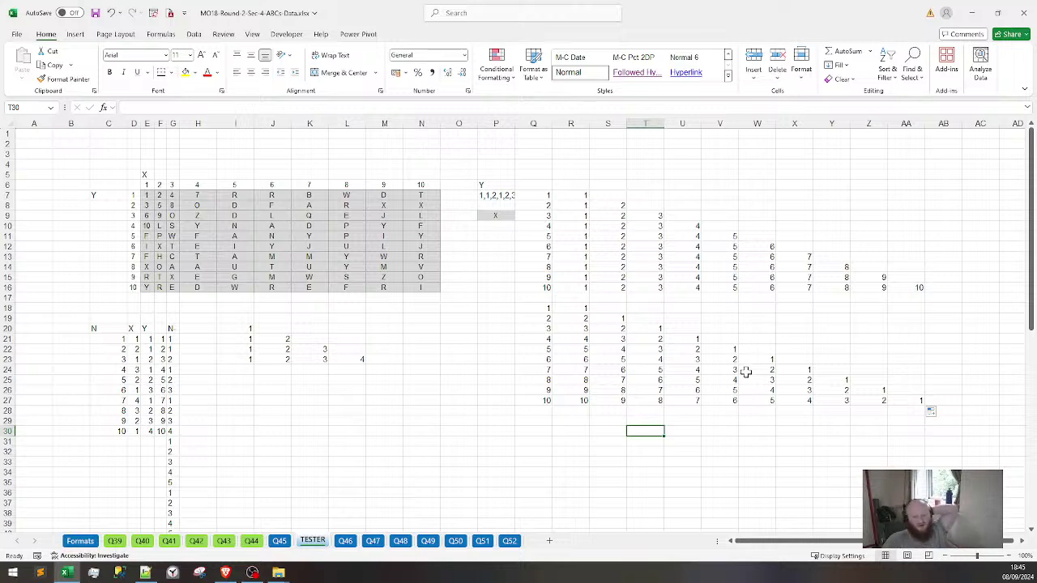
Label the ascending triangle with the heading Y in Q6
click(548, 177)
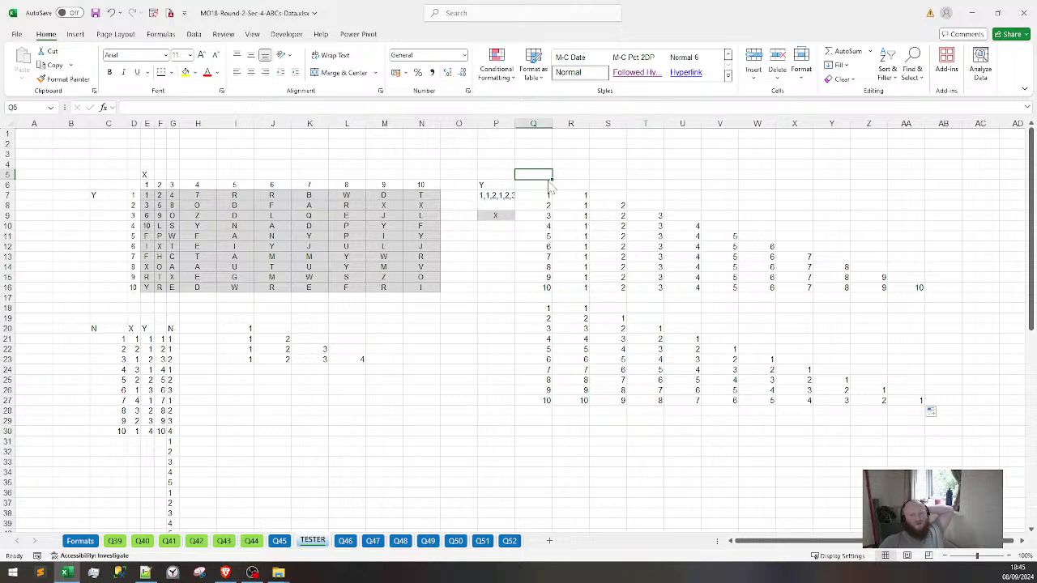
click(547, 185)
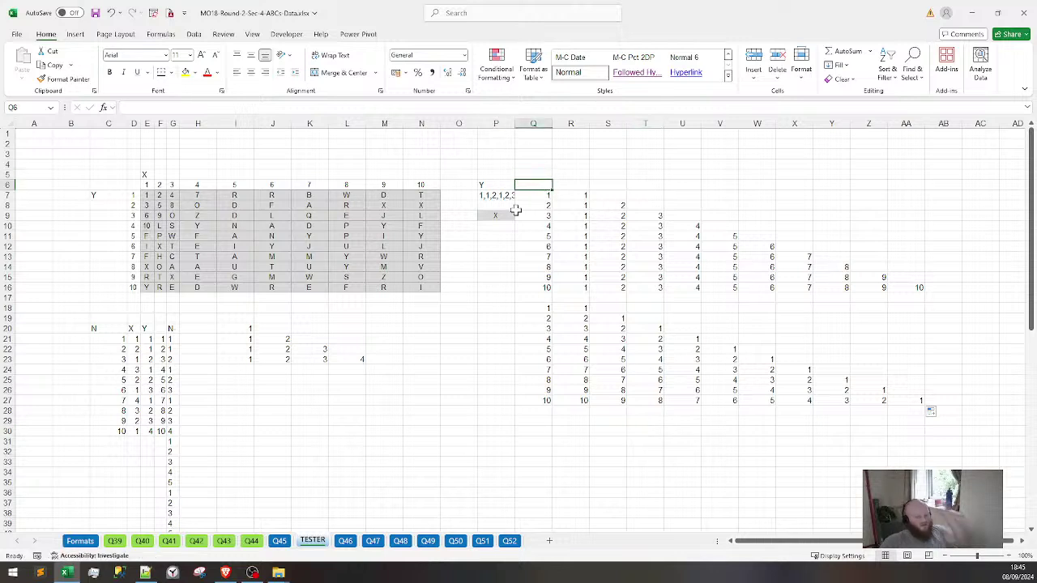
text(Y)
key(Return)
Label the descending triangle with the heading X in Q17
key(Down)
key(Down)
key(Down)
key(Down)
key(Down)
key(Down)
key(Down)
key(Down)
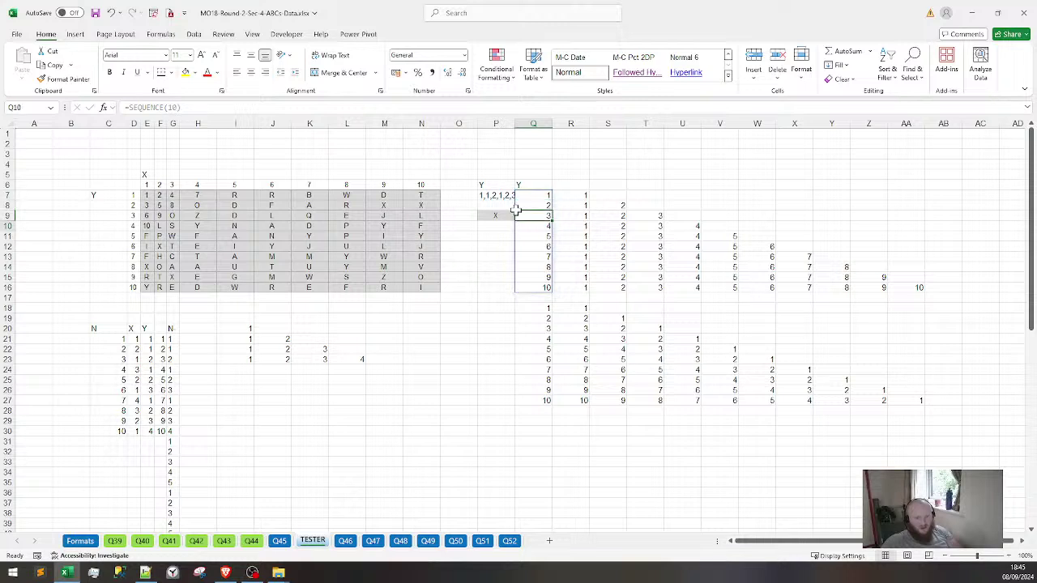
key(Down)
key(Down)
key(Down)
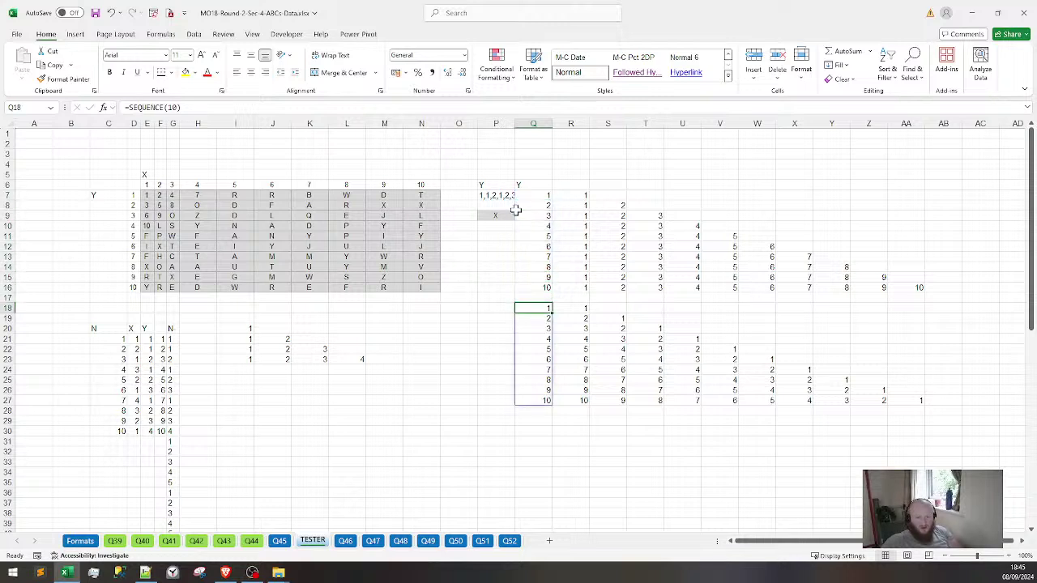
key(Up)
click(613, 473)
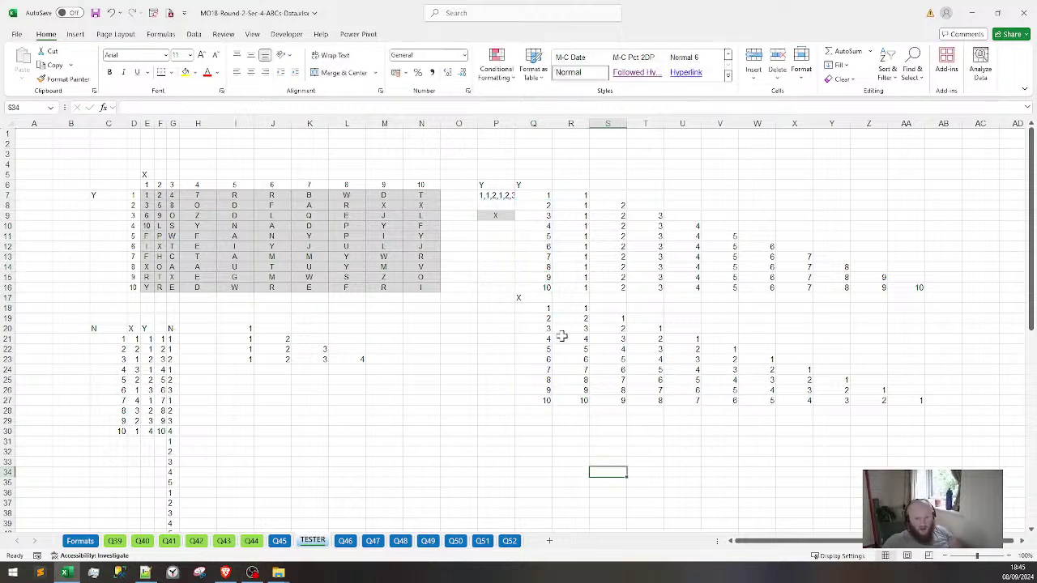
drag(523, 298, 909, 399)
key(ctrl+c)
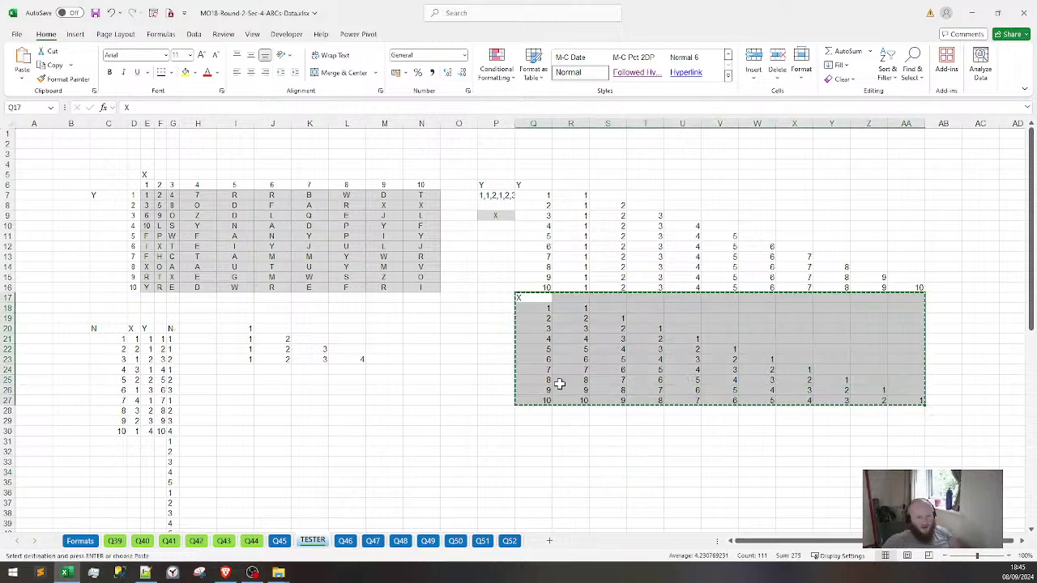
key(Escape)
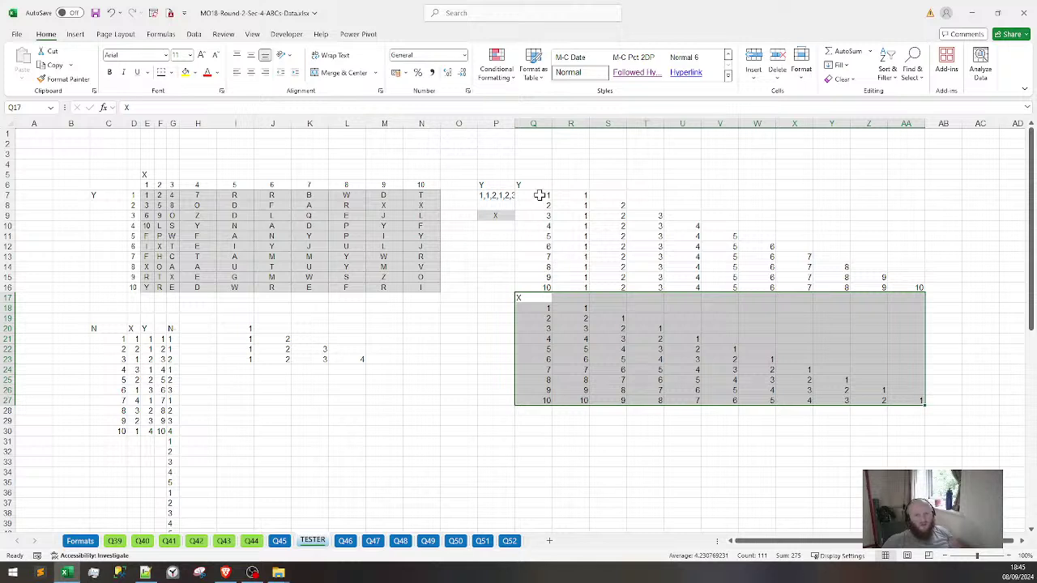
Examine the formulas in Q18, R18, R7 and R8:S8 and compare both triangles' rows with the X/Y list starting at D21
drag(539, 196, 882, 287)
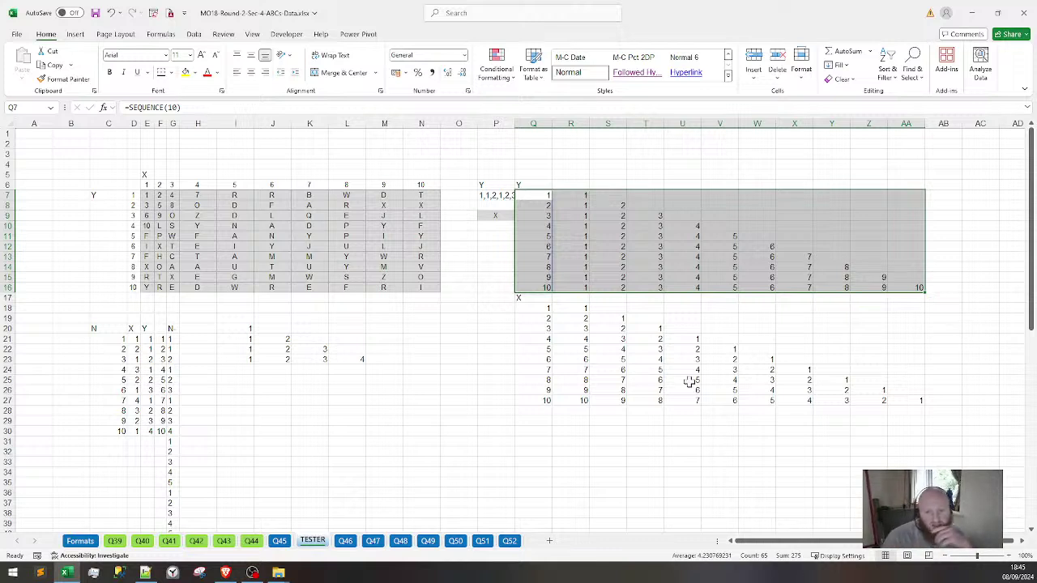
click(652, 389)
click(538, 311)
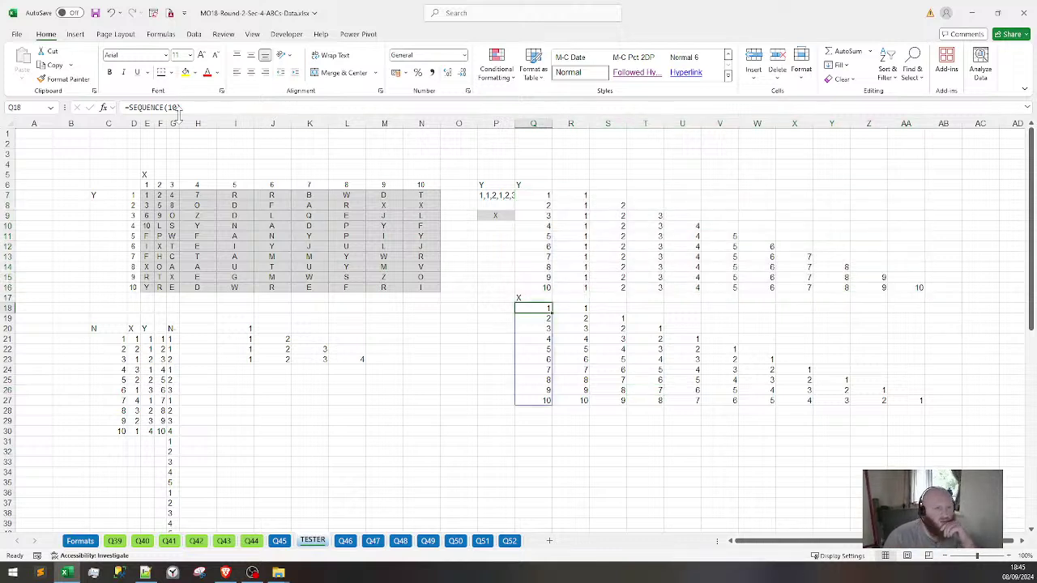
click(581, 309)
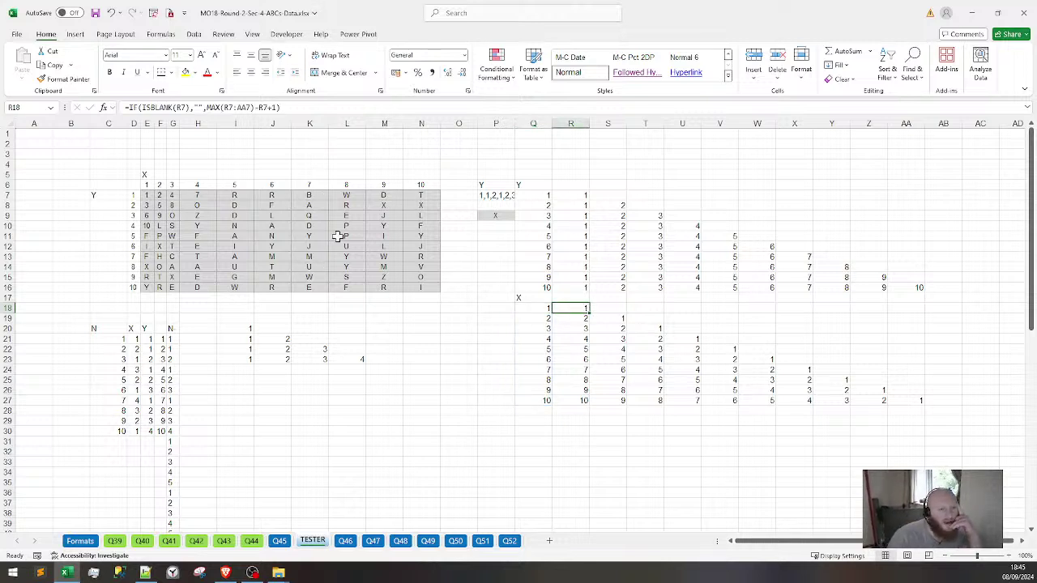
click(580, 195)
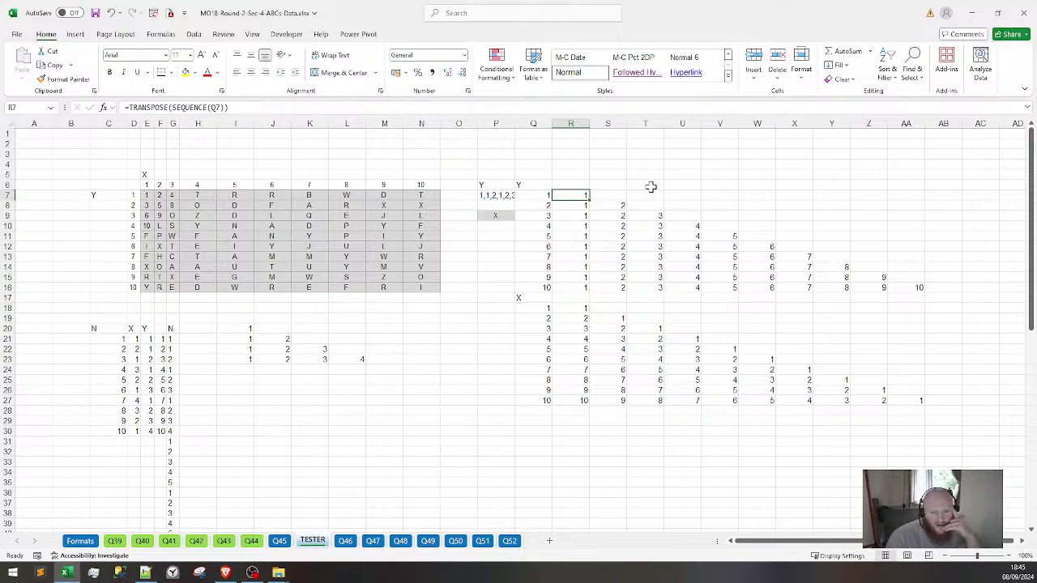
click(576, 207)
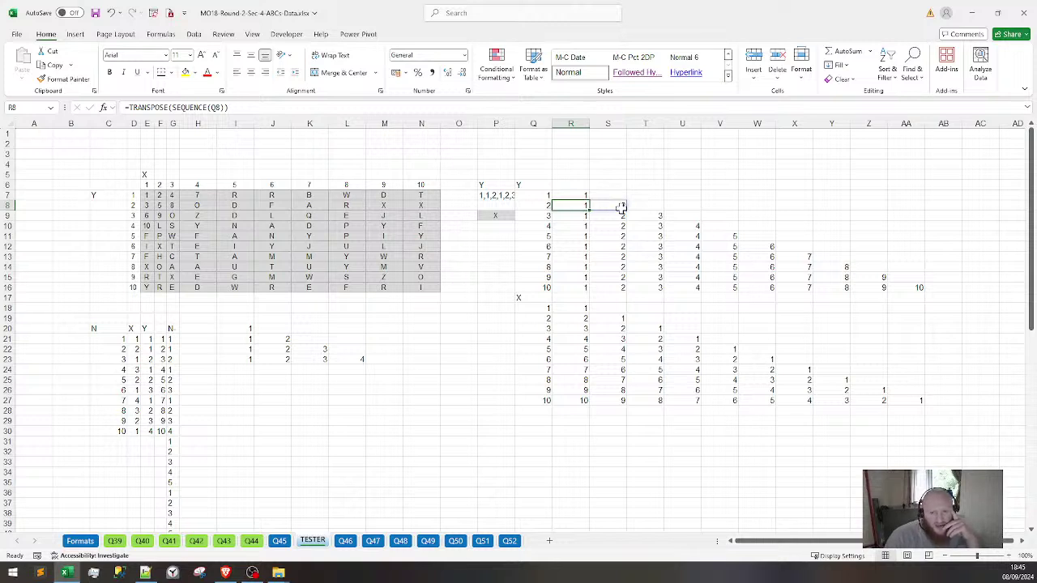
click(600, 204)
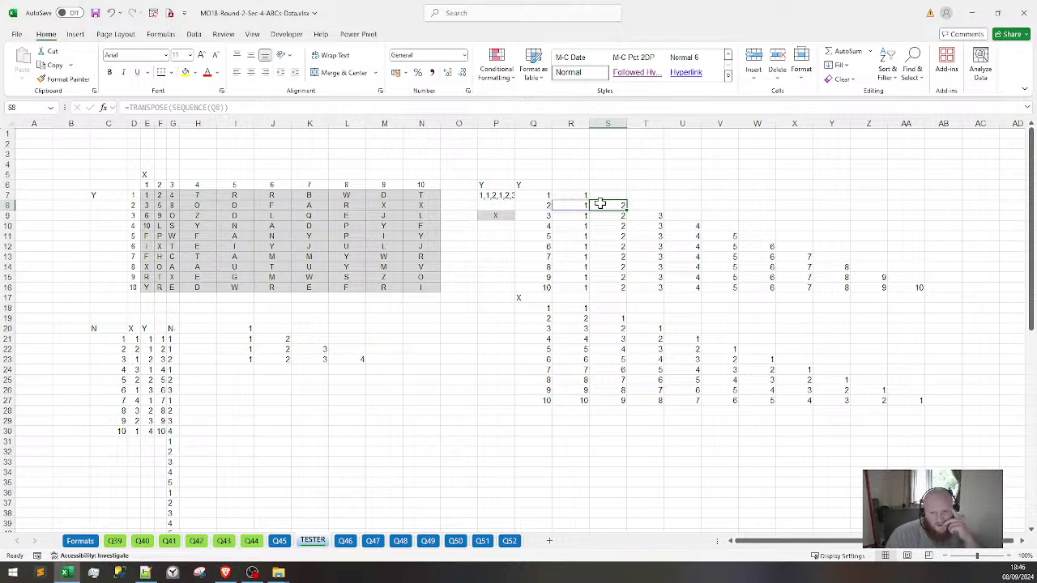
drag(588, 320, 623, 328)
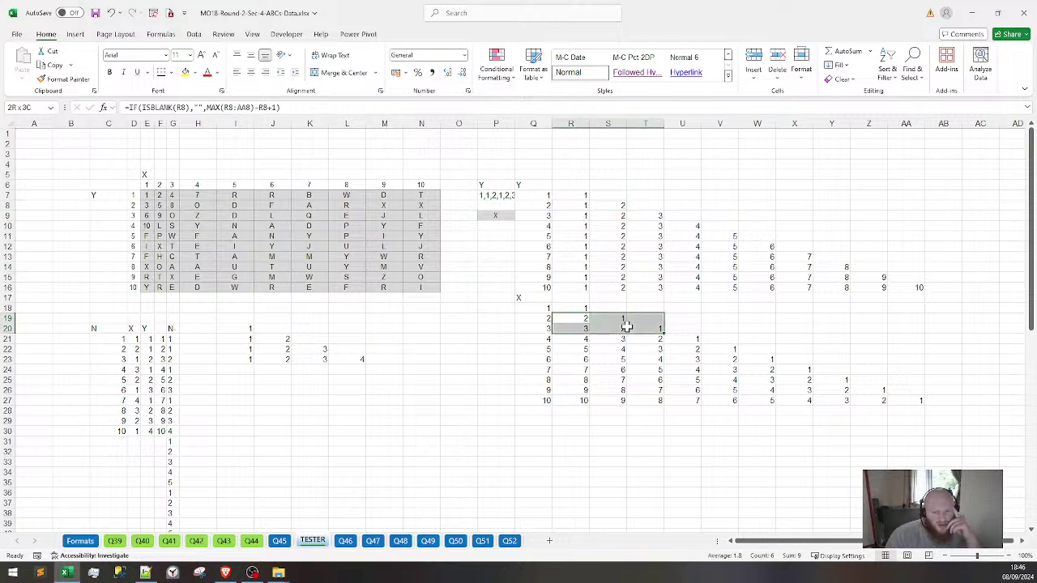
click(582, 318)
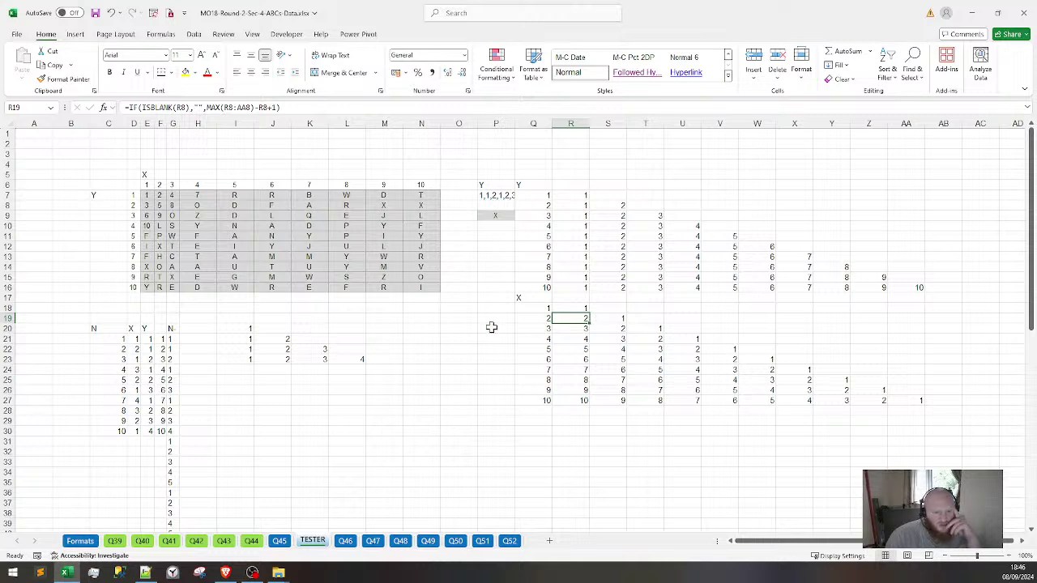
click(138, 341)
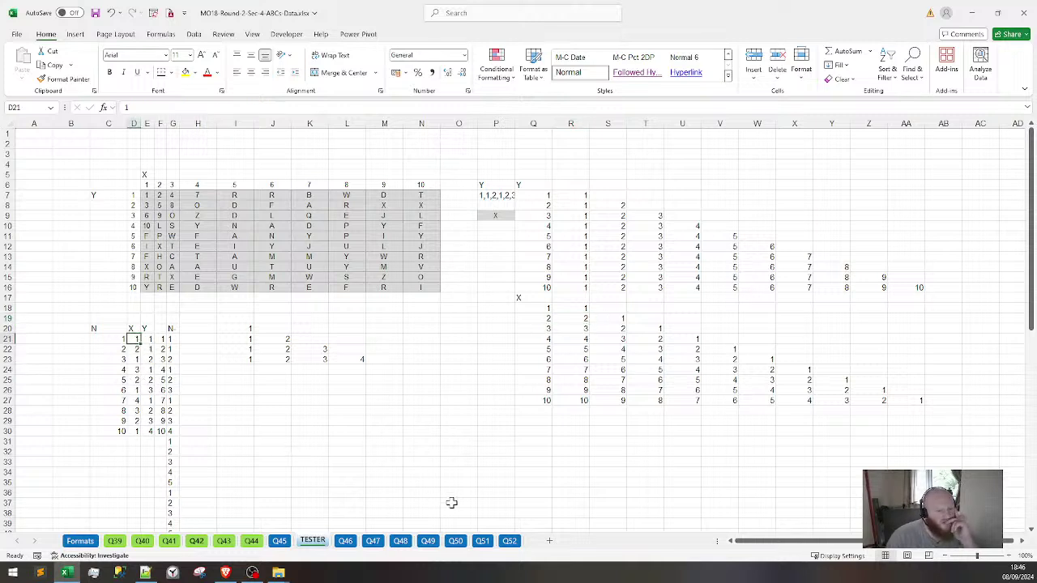
Add a new worksheet after TESTER and enter the heading Y in B2, leaving A2 empty
click(585, 540)
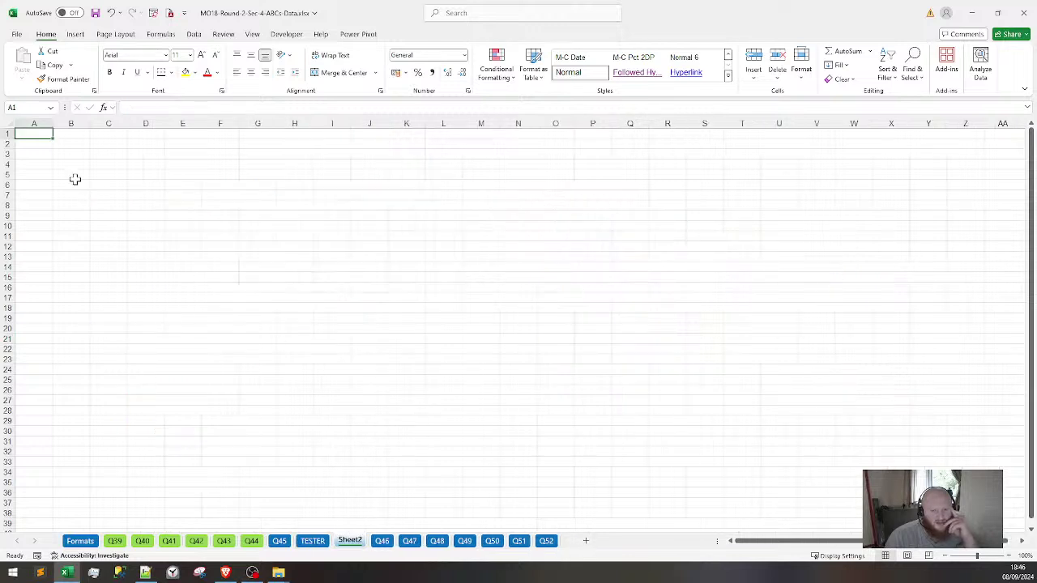
click(36, 144)
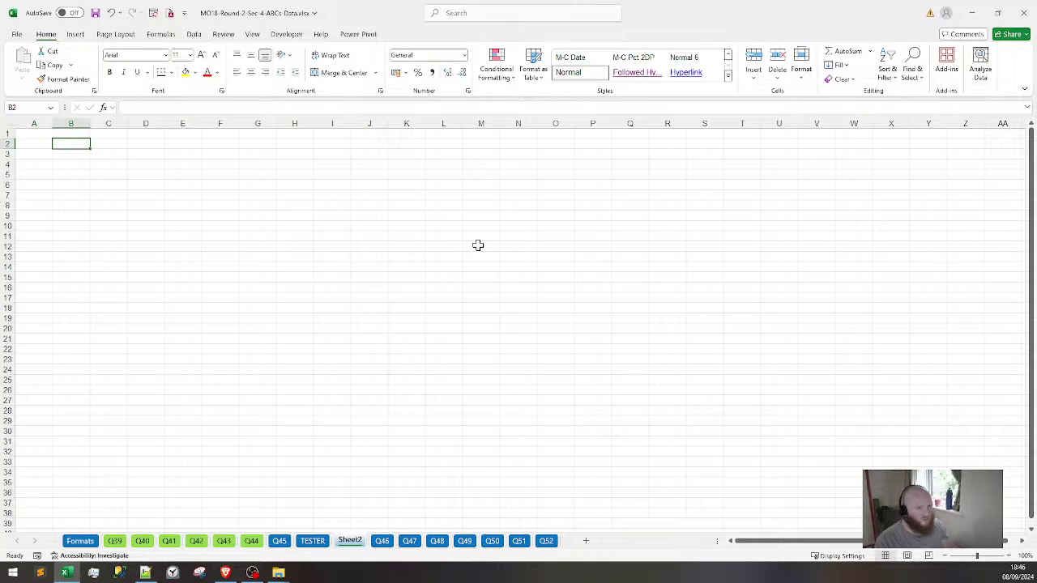
key(Return)
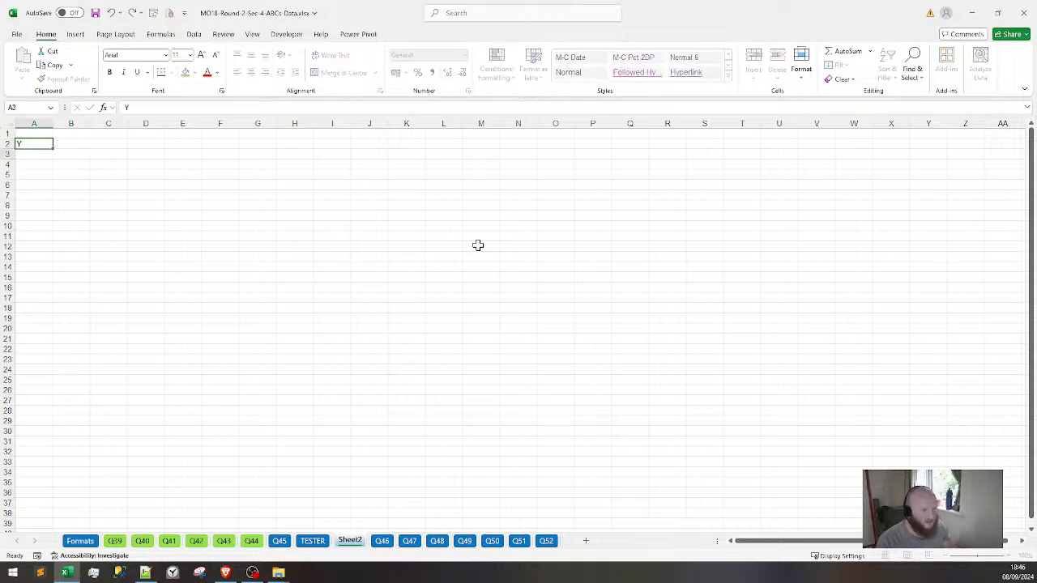
key(Up)
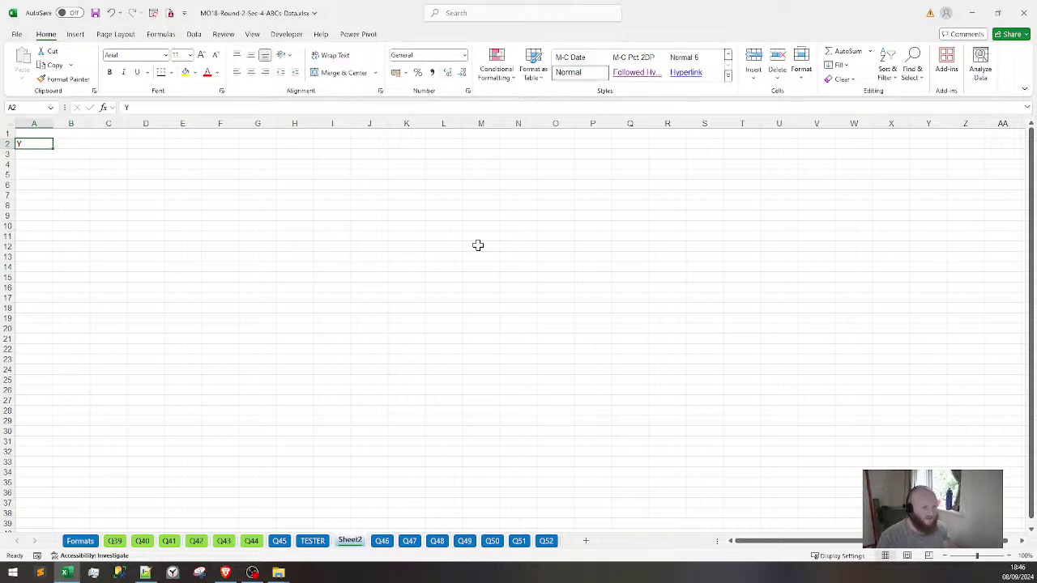
key(Right)
text(Y)
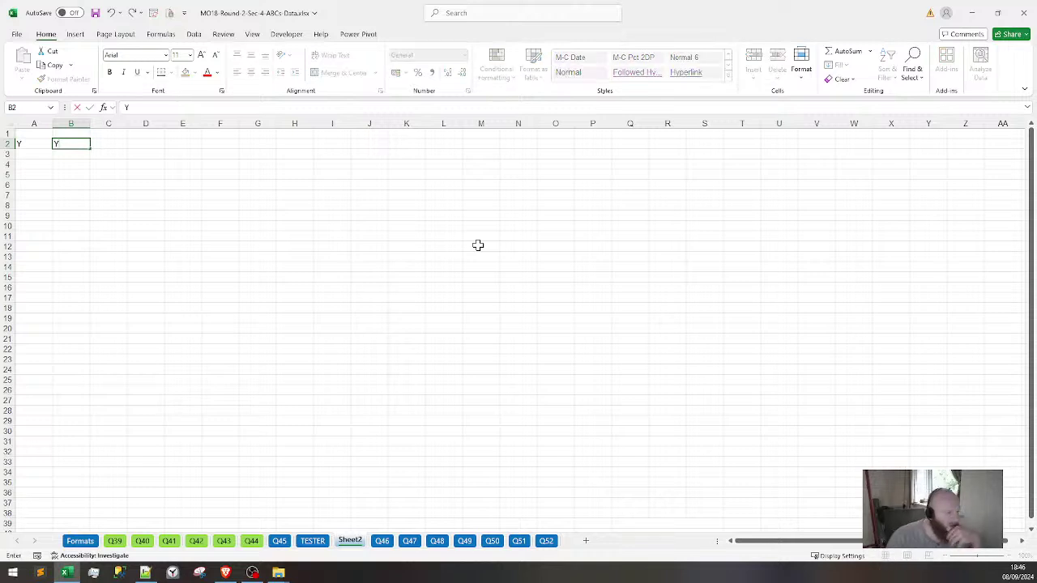
key(Left)
key(Right)
key(Down)
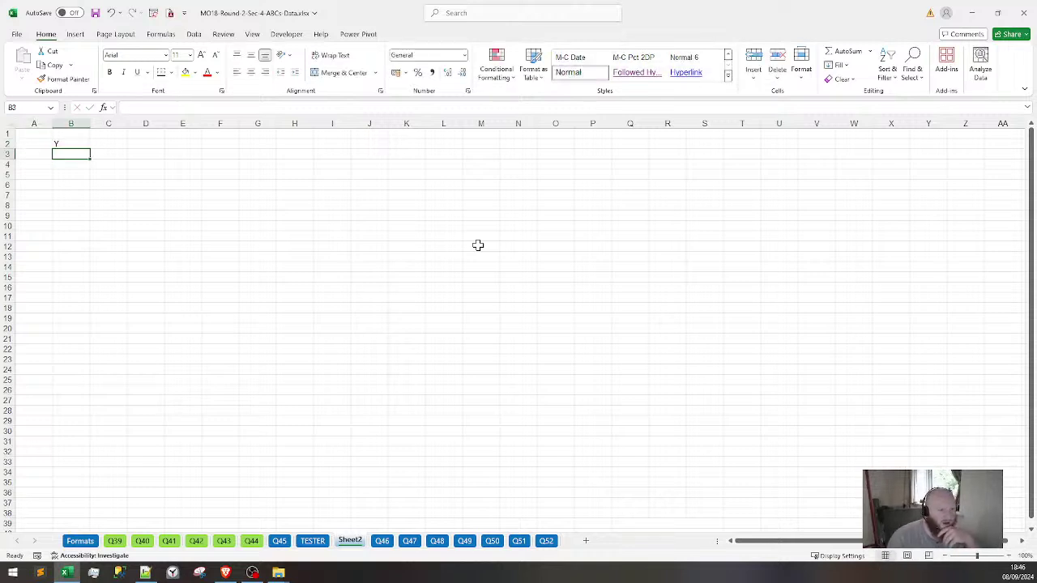
Rename the new worksheet as TOOL
double_click(356, 541)
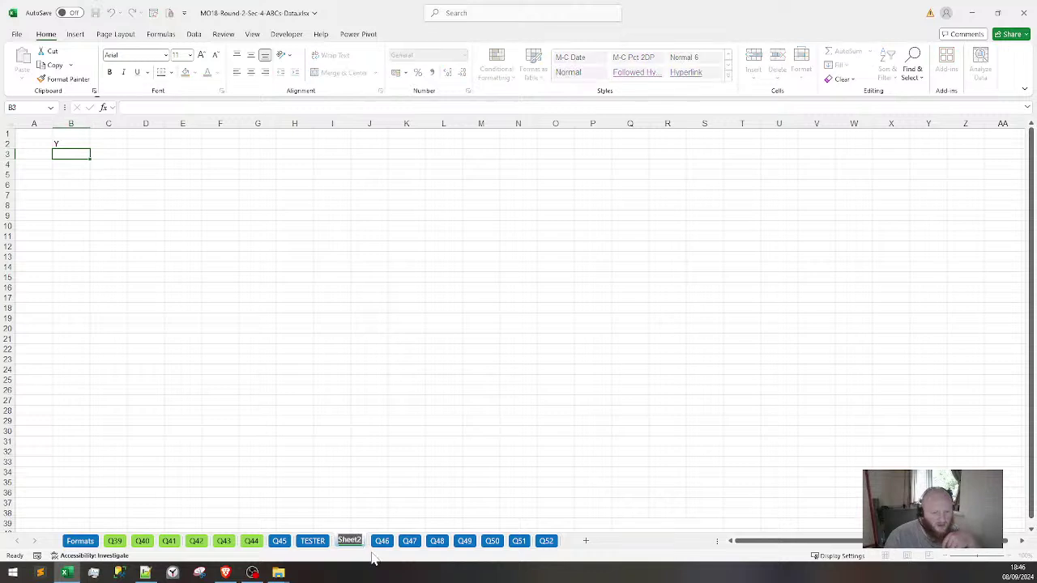
text(TOOL)
key(Return)
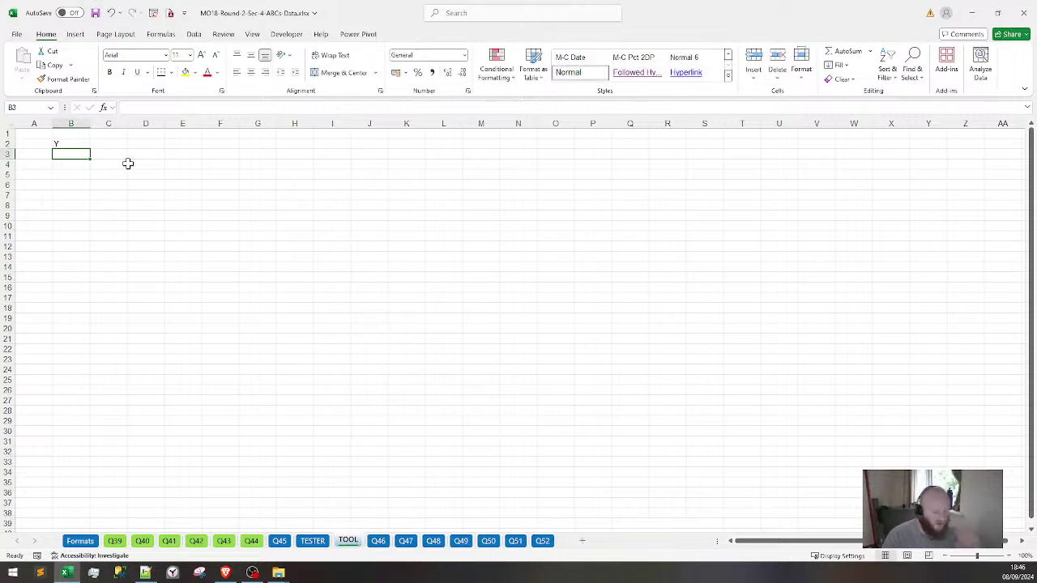
List the numbers 1 to 100 below the Y heading by entering =SEQUENCE(100) in B3
text(=SEQUENCE()
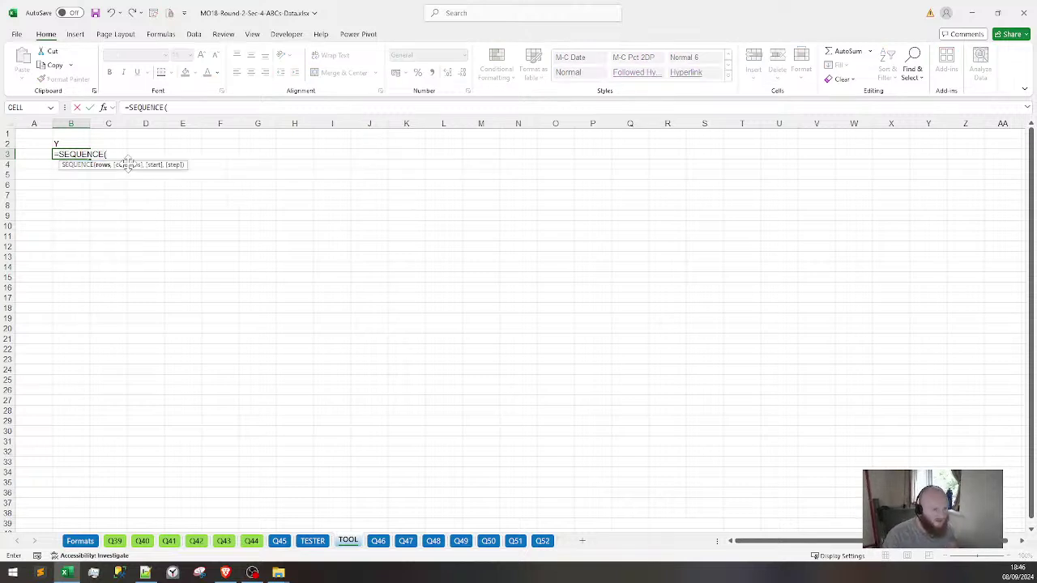
text(100))
key(Return)
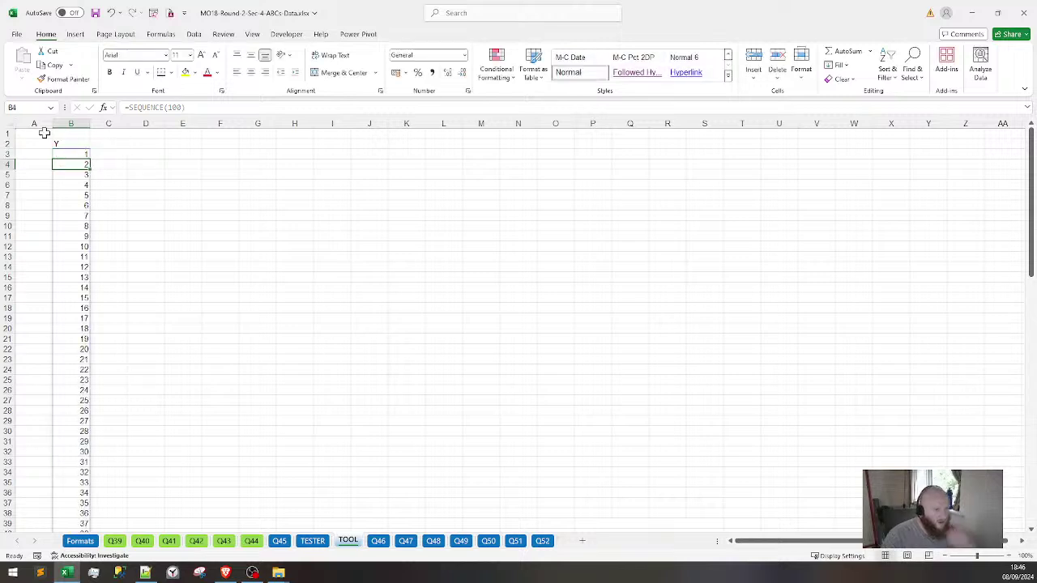
Review the R7 formula on the TESTER sheet and the word grids on Q45 and Q44, and return to TOOL
click(106, 146)
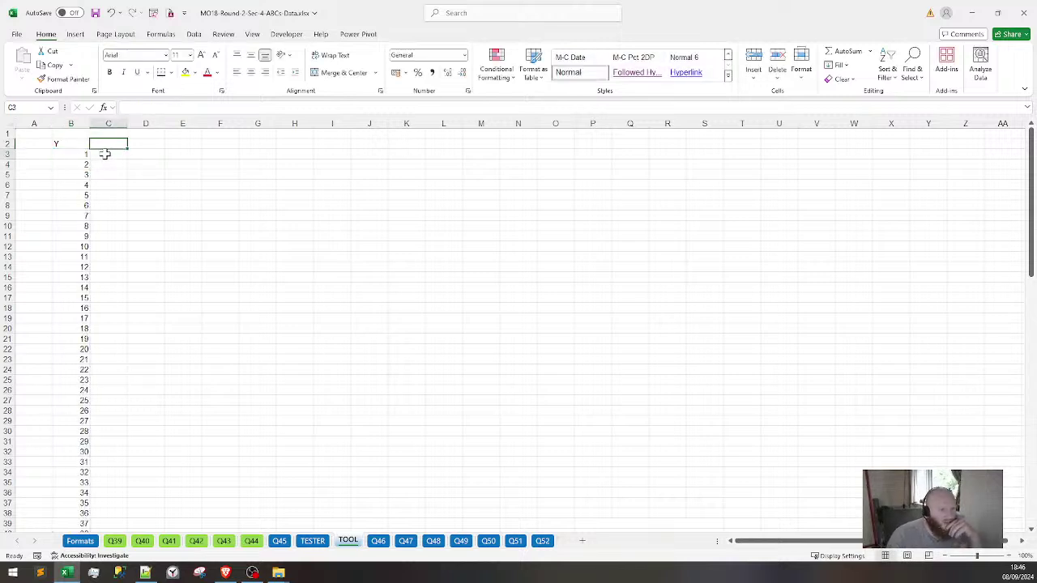
click(313, 540)
click(564, 198)
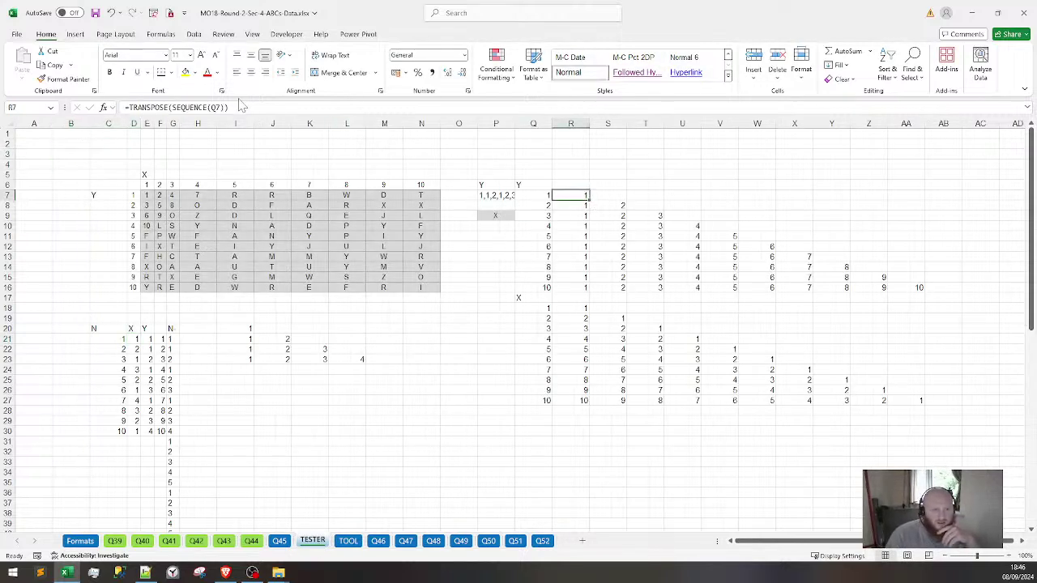
click(200, 111)
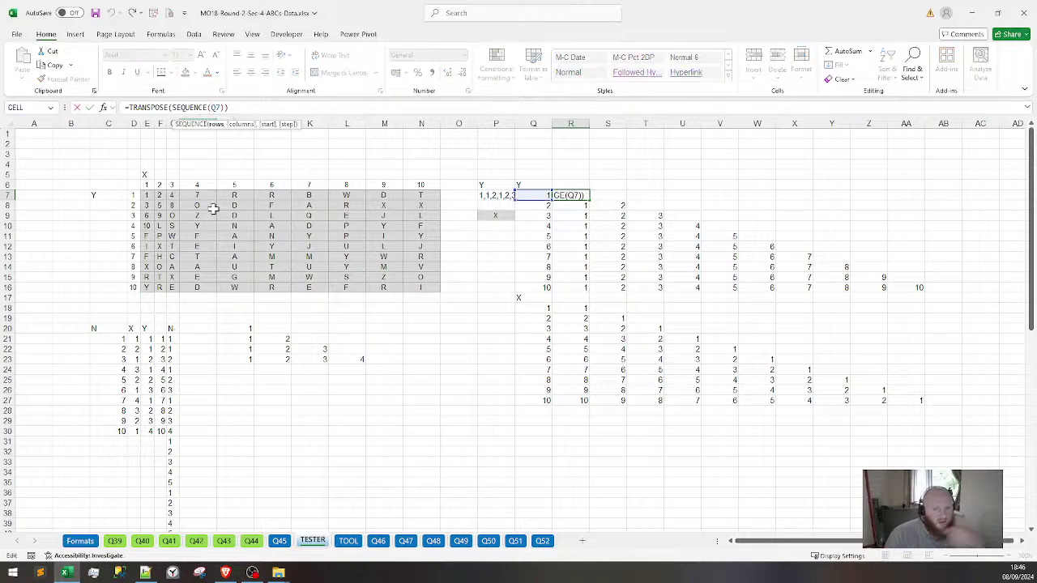
key(Escape)
click(278, 540)
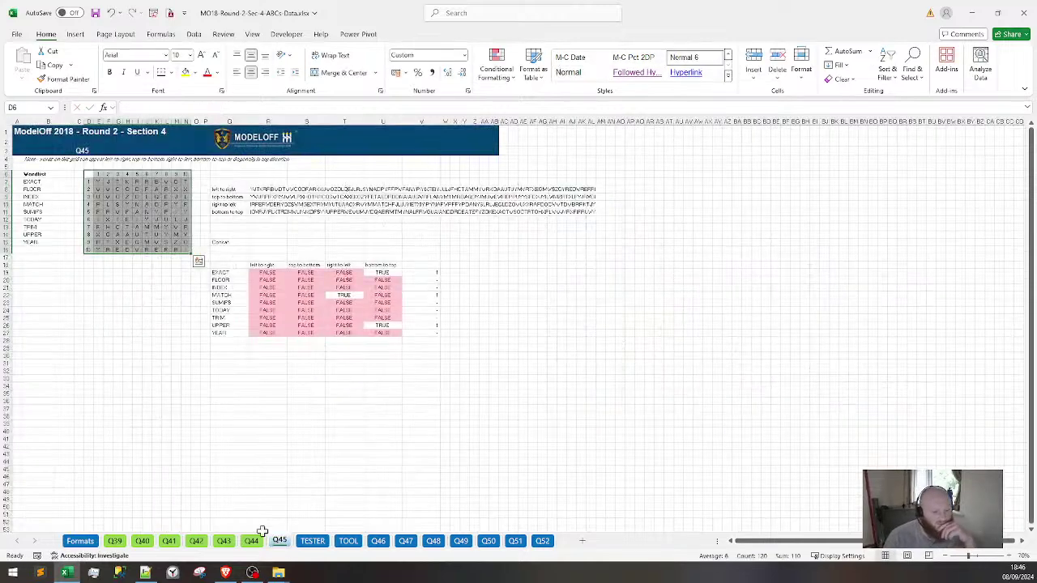
click(251, 541)
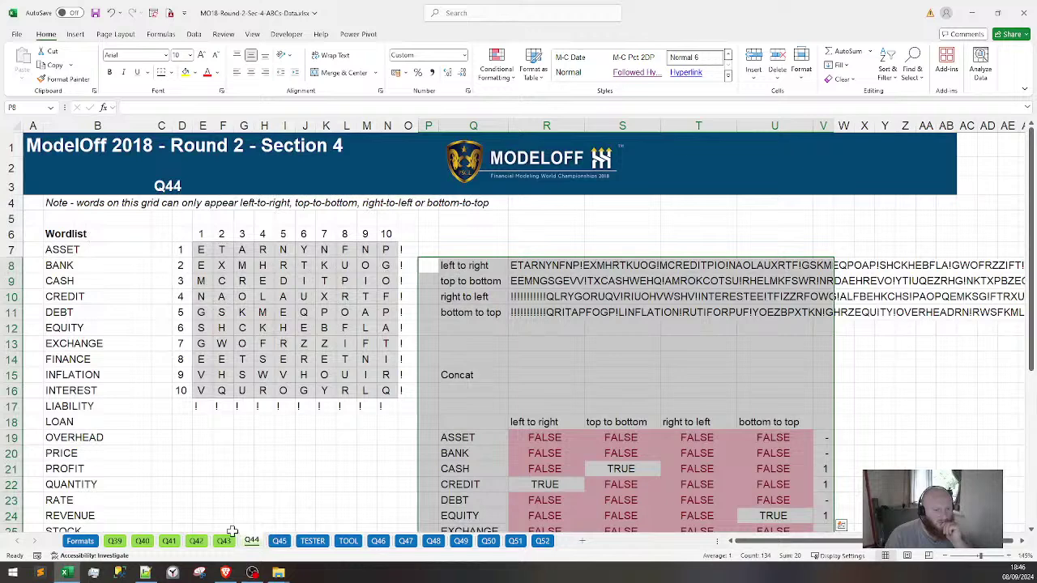
click(279, 540)
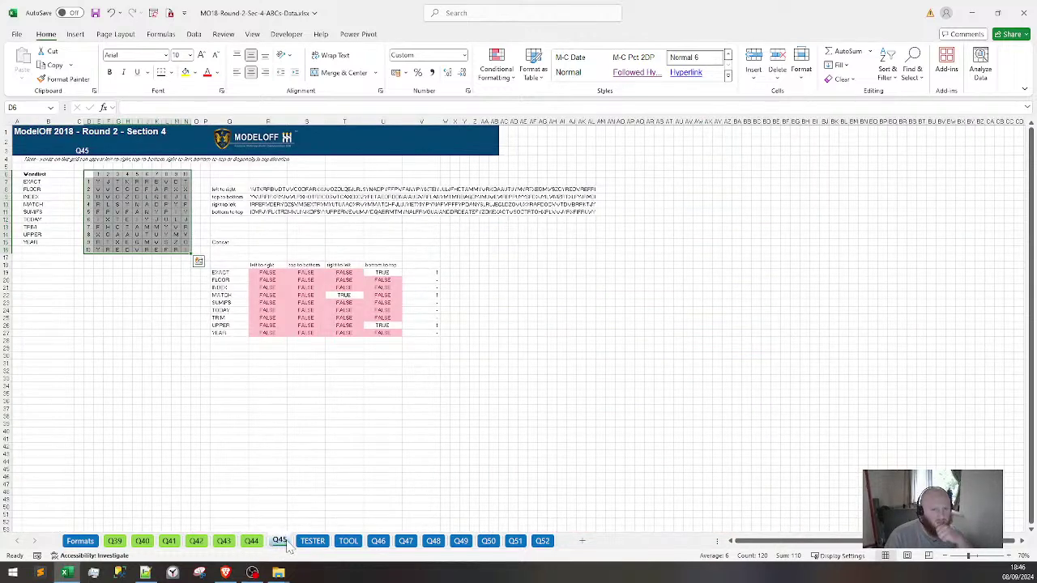
click(313, 541)
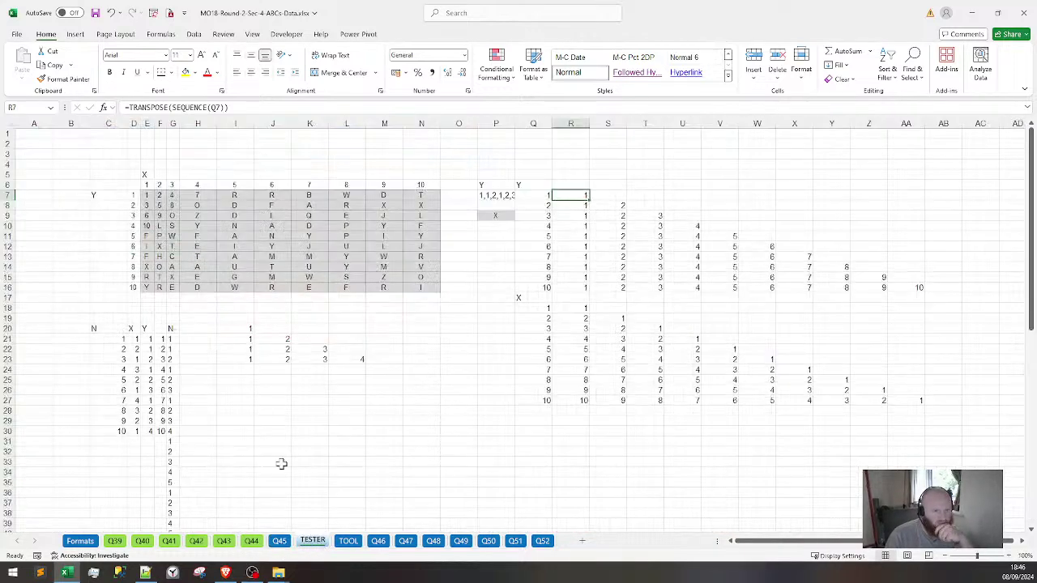
click(348, 540)
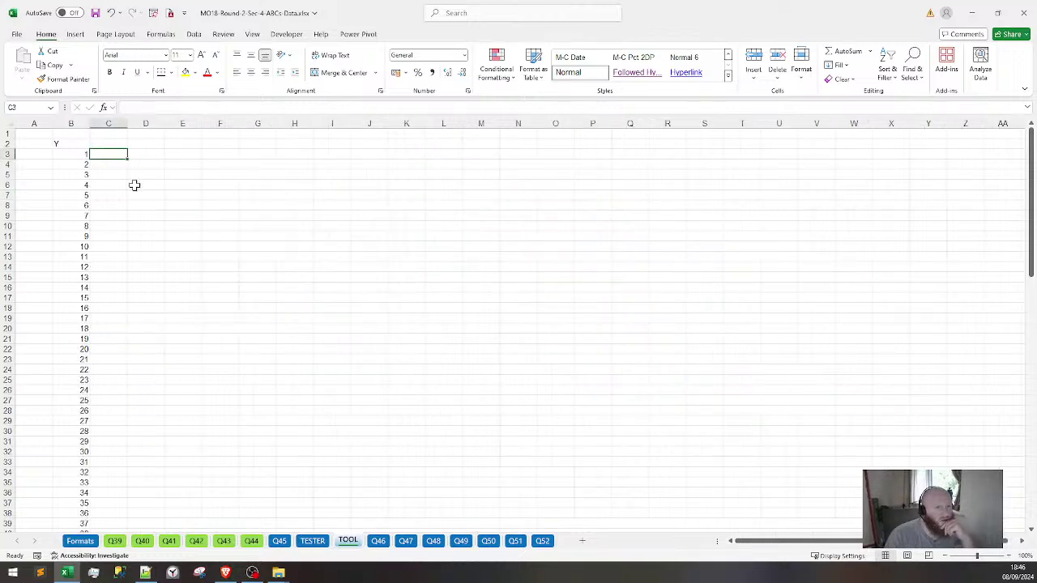
Change the heading in B2 to "Y - key"
text(=)
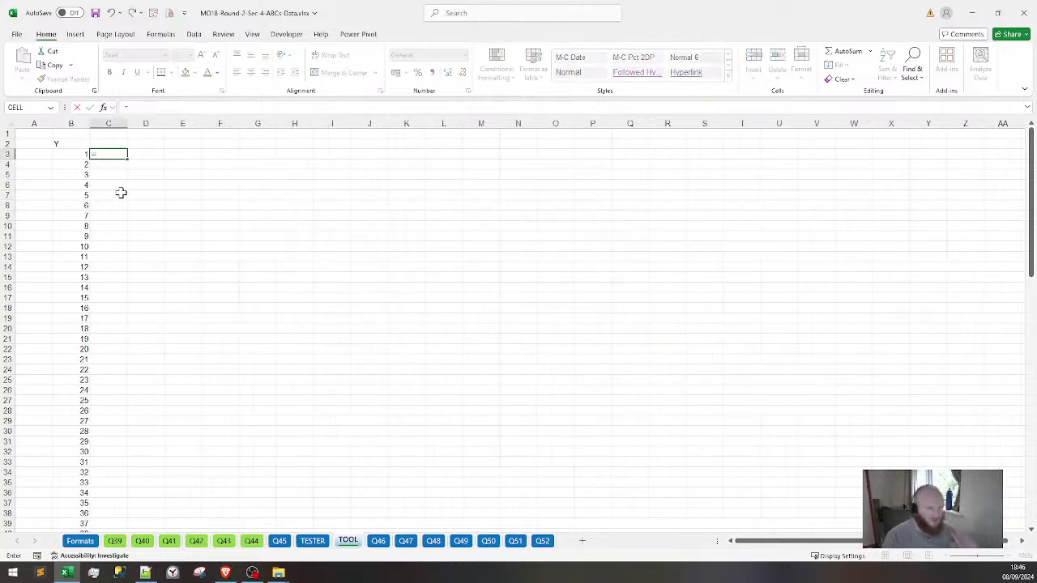
key(Escape)
key(Left)
key(Up)
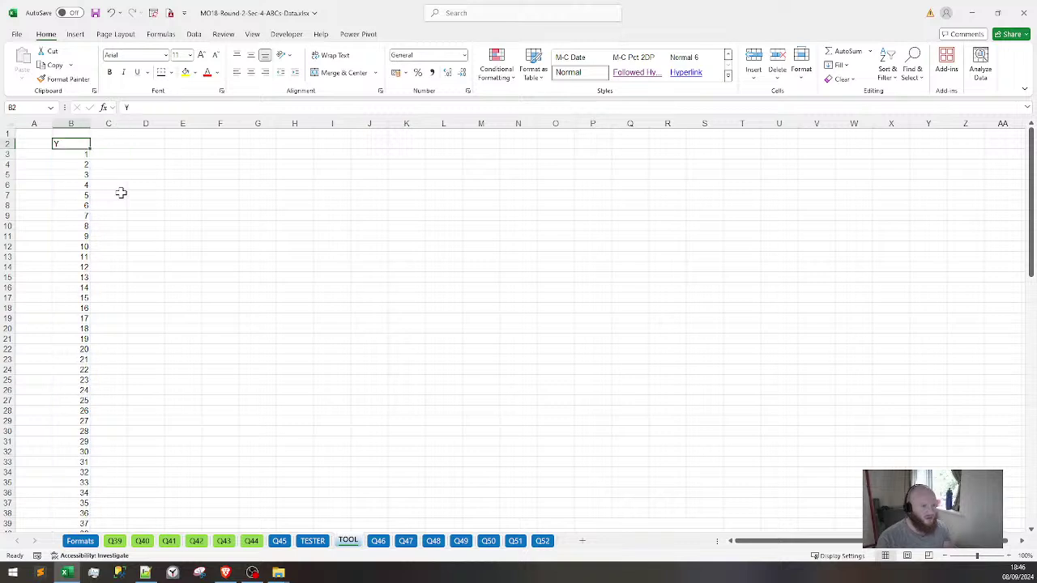
text(Y)
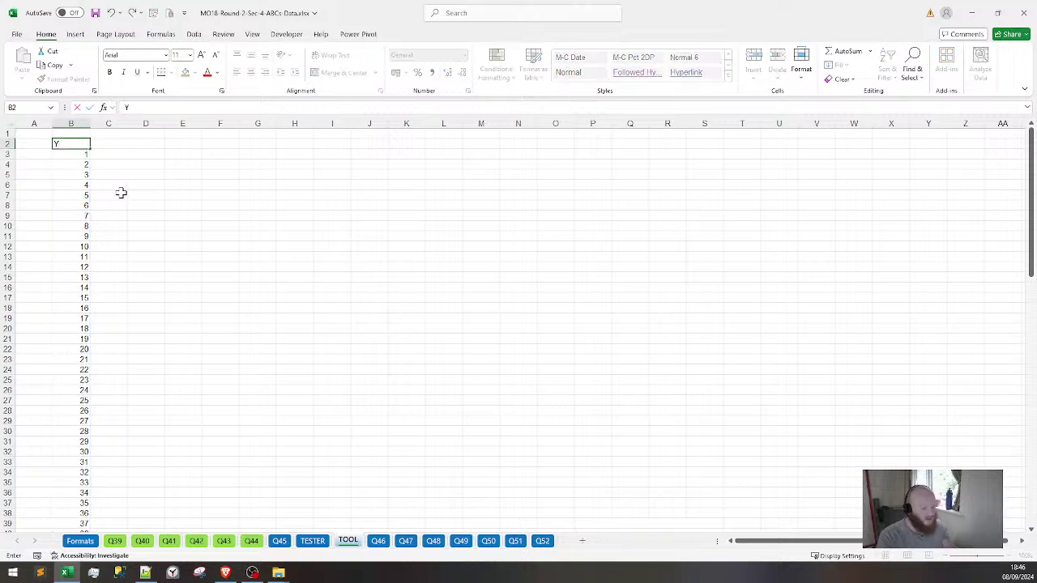
text( - key)
key(Tab)
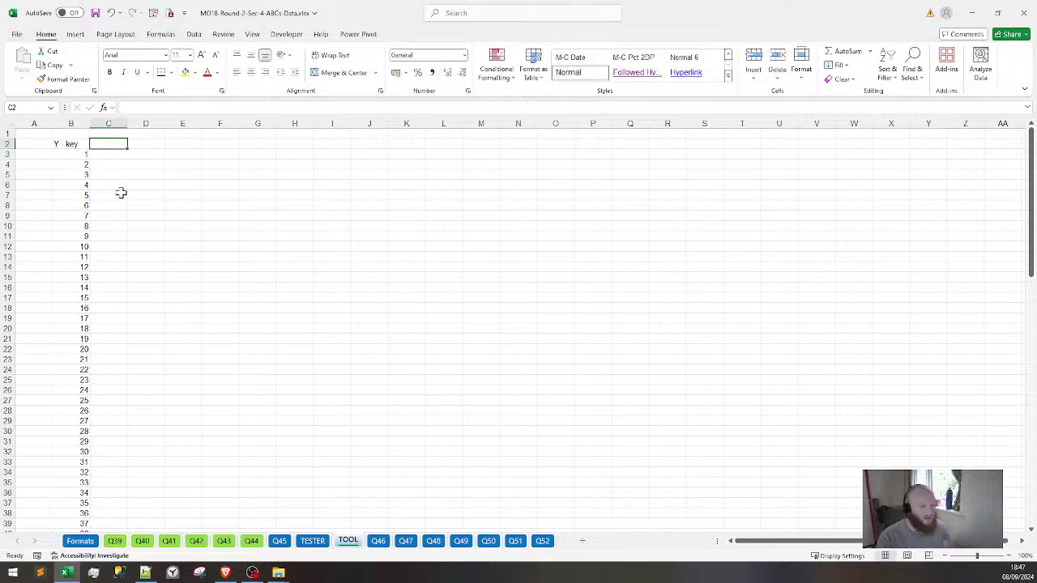
Enter =SEQUENCE(B3) in C3 and fill it down beside the 100 key numbers
key(Down)
text(=)
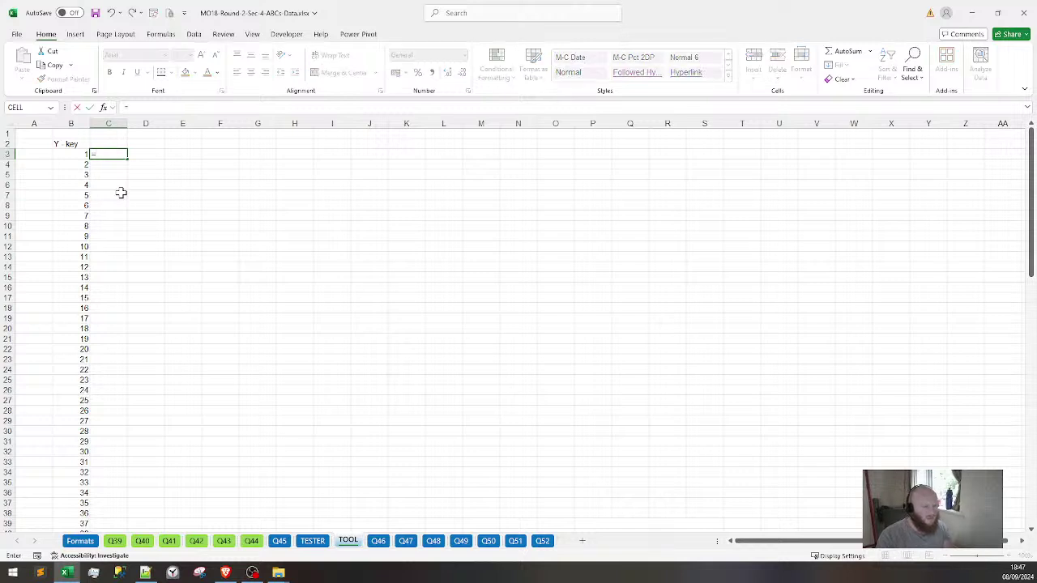
text(sequence)
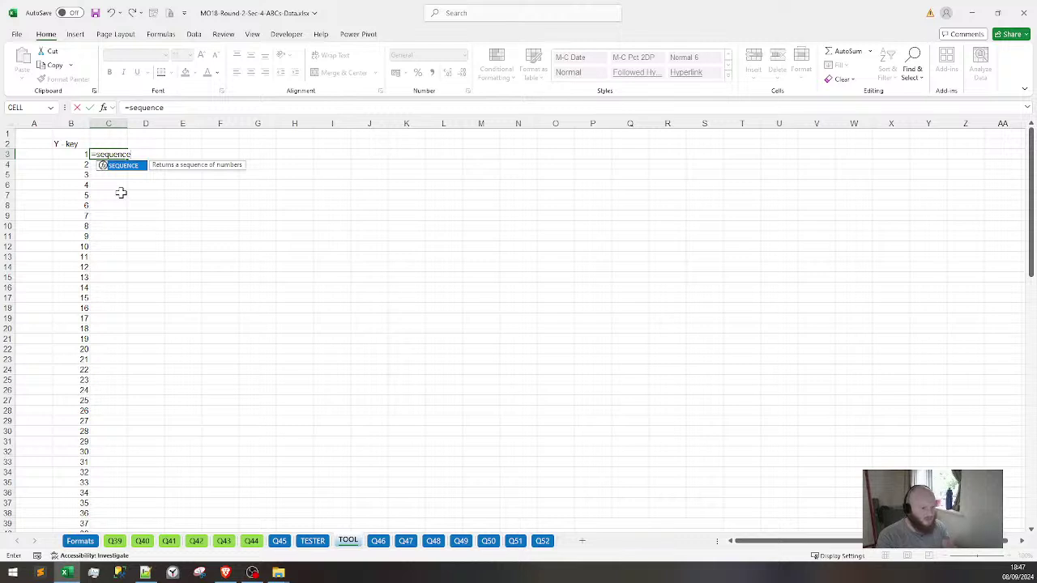
text(()
key(Left)
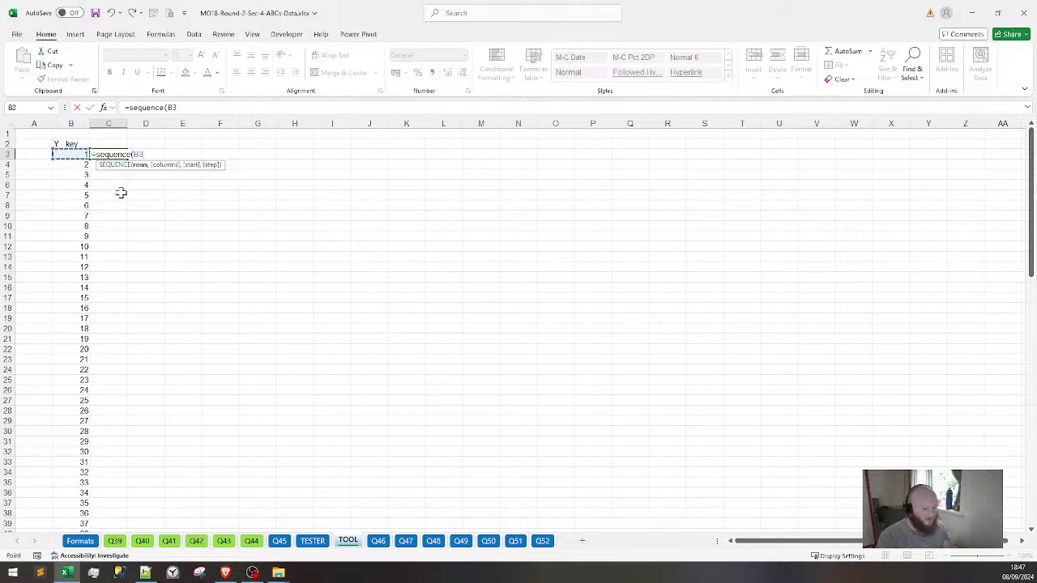
text())
key(Return)
click(120, 155)
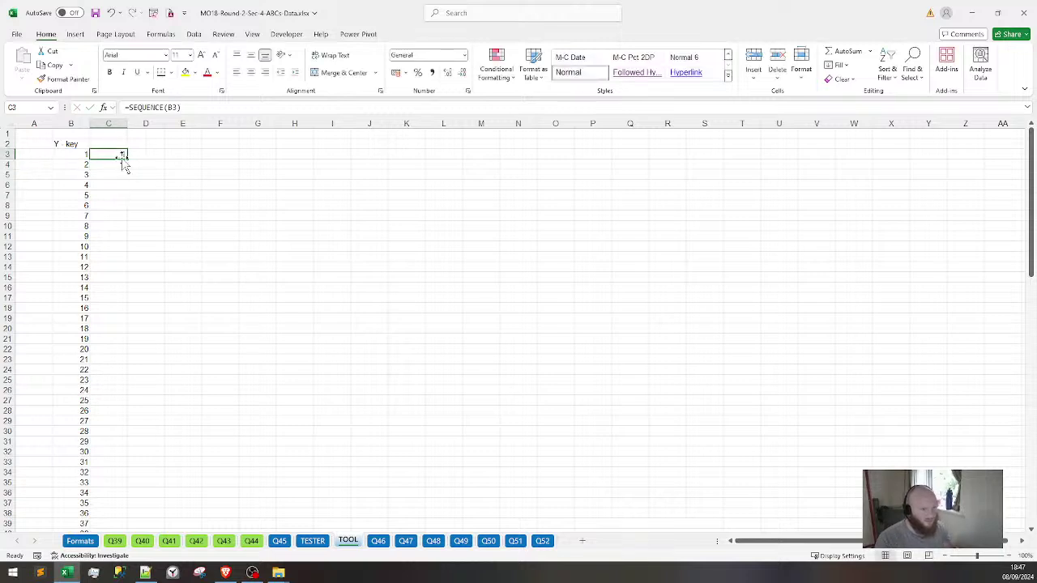
double_click(126, 160)
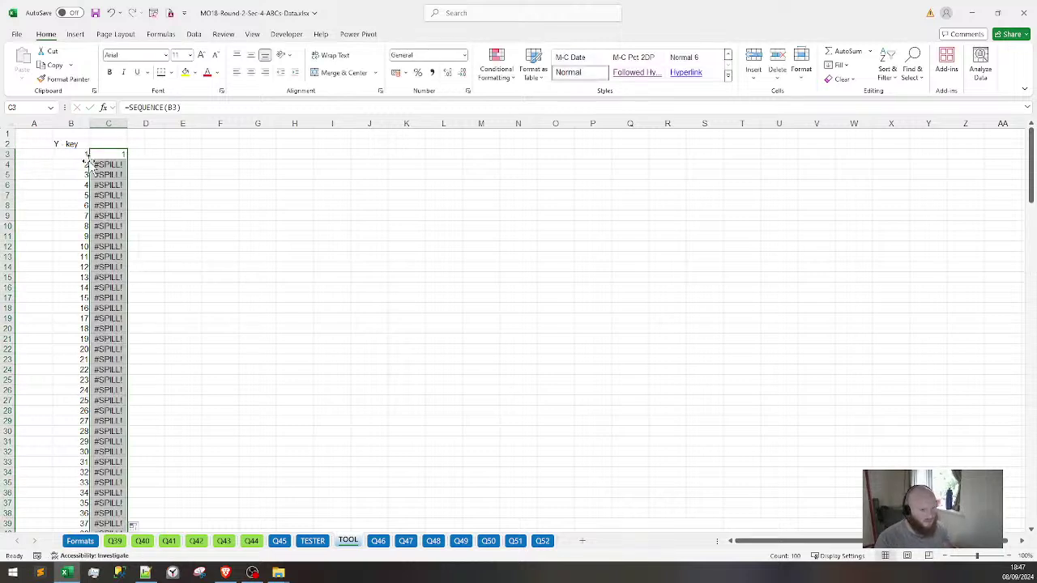
Wrap the C3 formula in TRANSPOSE so it reads =TRANSPOSE(SEQUENCE(B3))
click(118, 153)
click(168, 109)
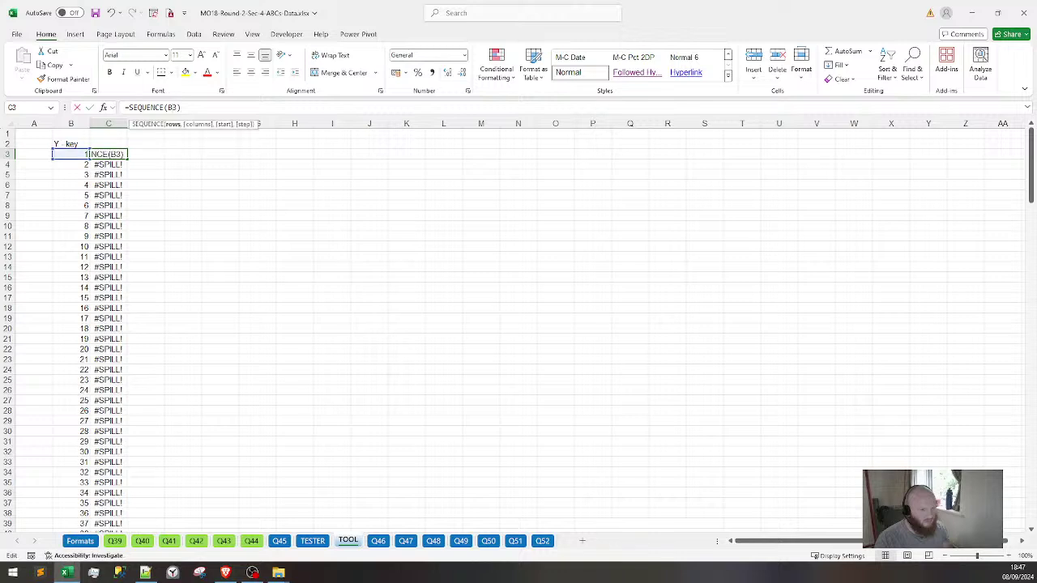
key(Return)
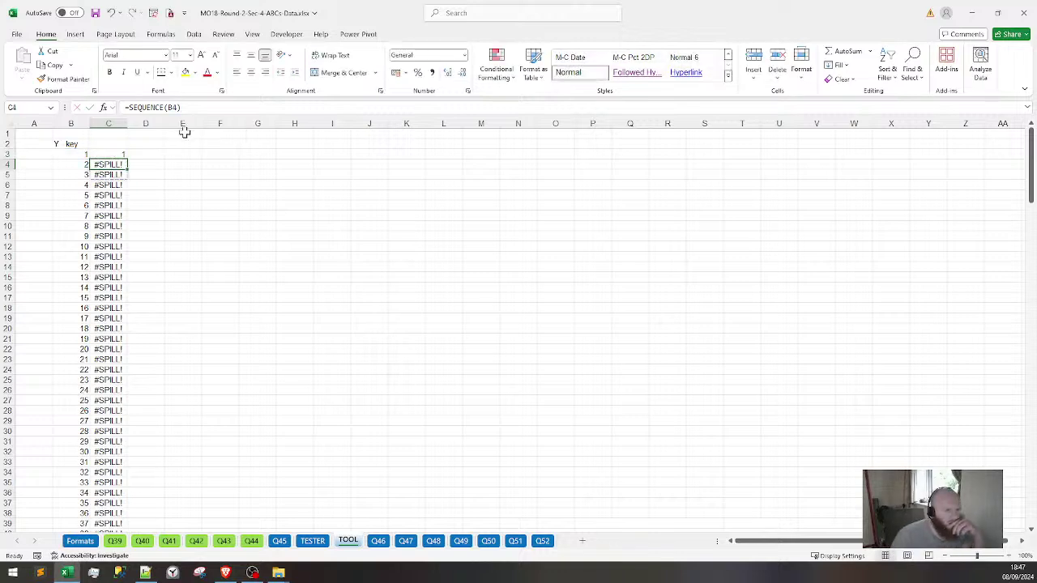
click(114, 154)
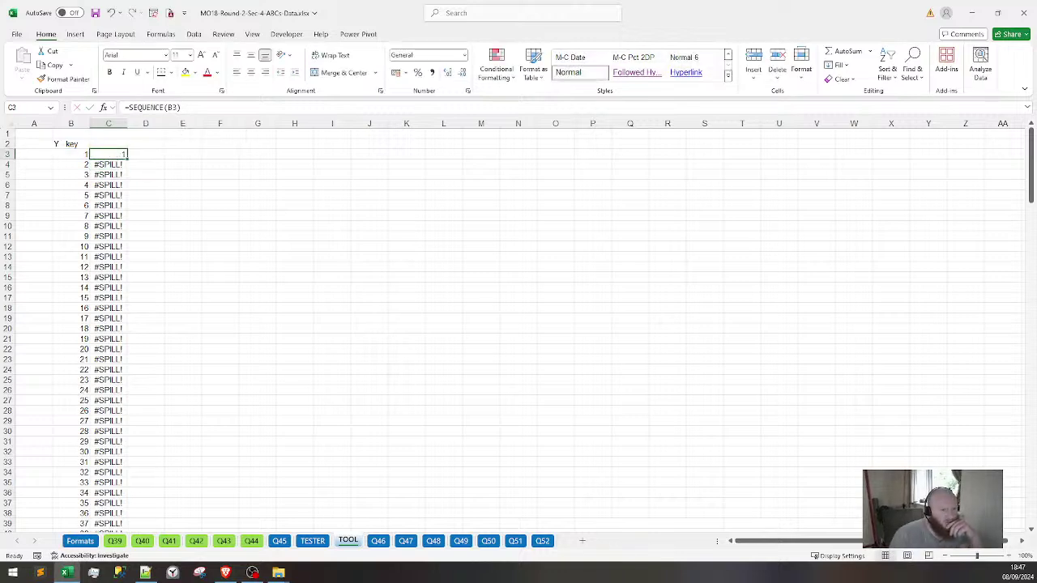
click(147, 107)
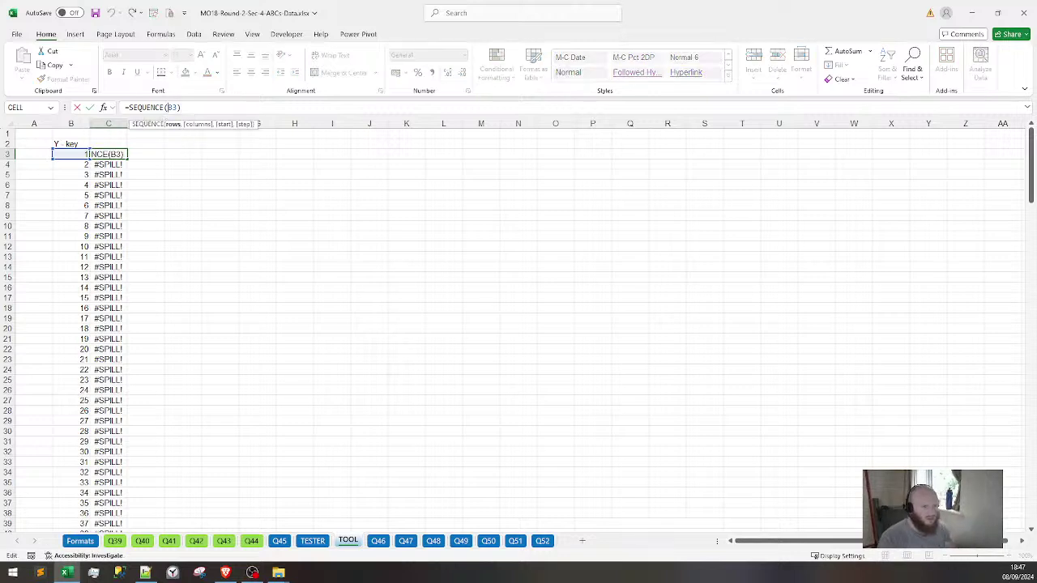
click(126, 107)
text(transpose)
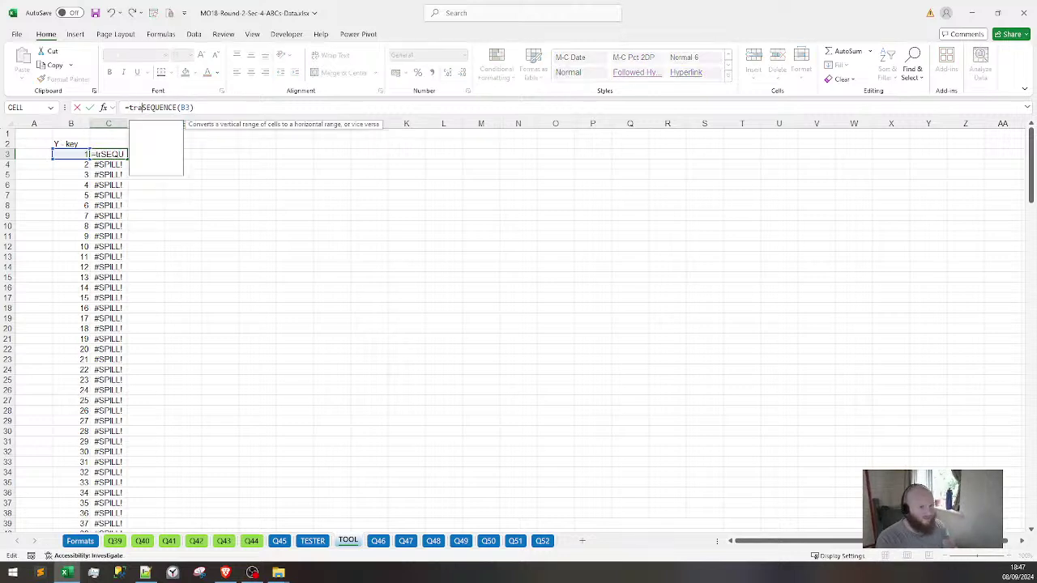
text((SEQUENCE(B3)
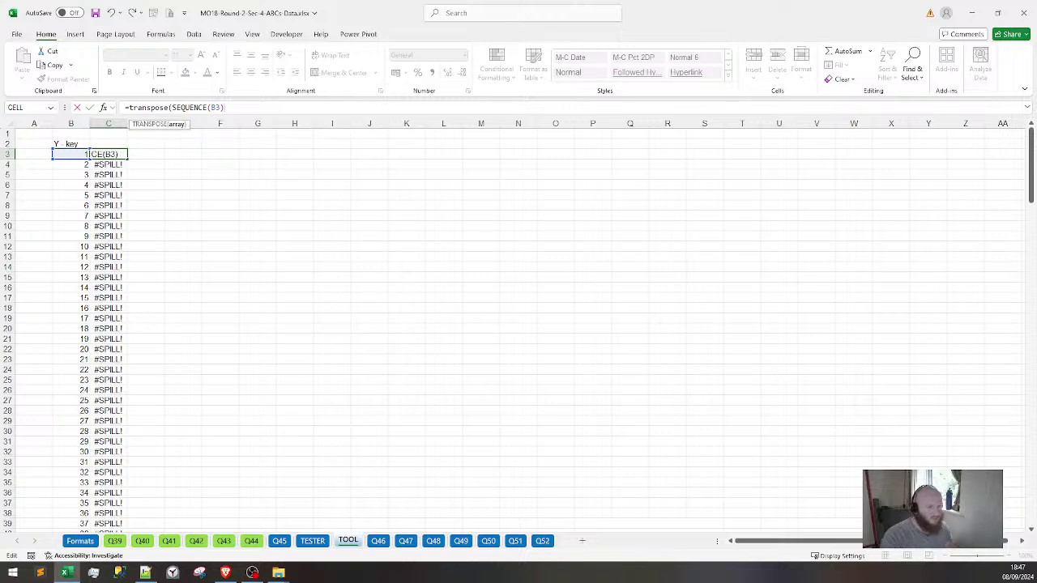
text())#)
key(Return)
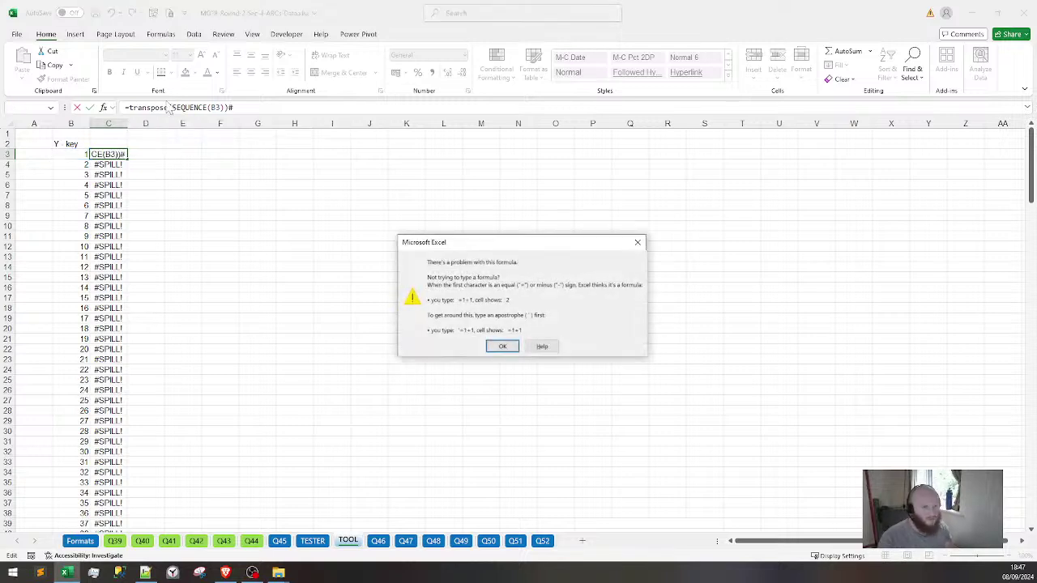
key(Return)
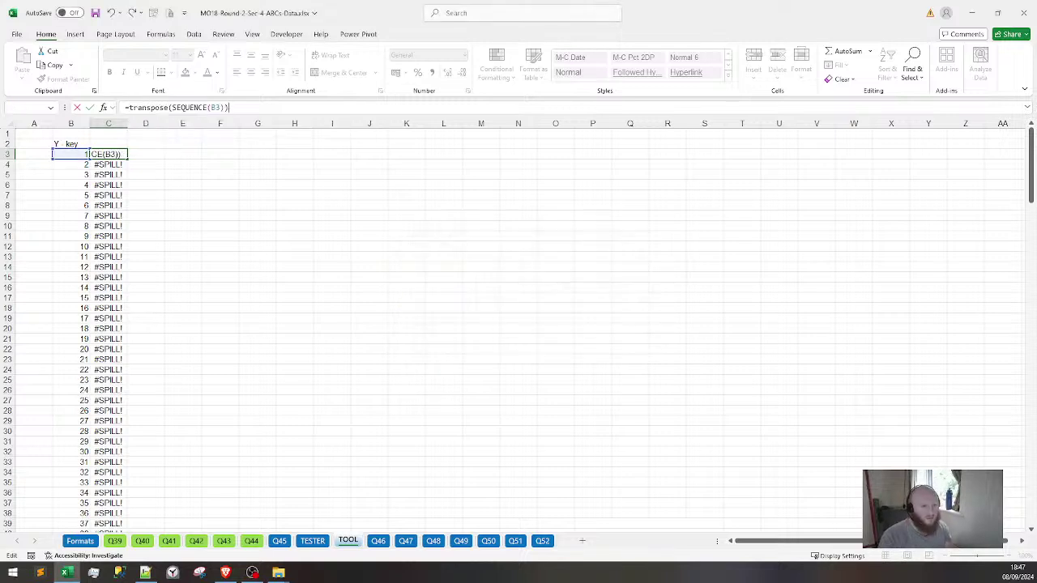
key(Return)
Fill the TRANSPOSE formula from C3 down over the existing formulas in column C
key(Up)
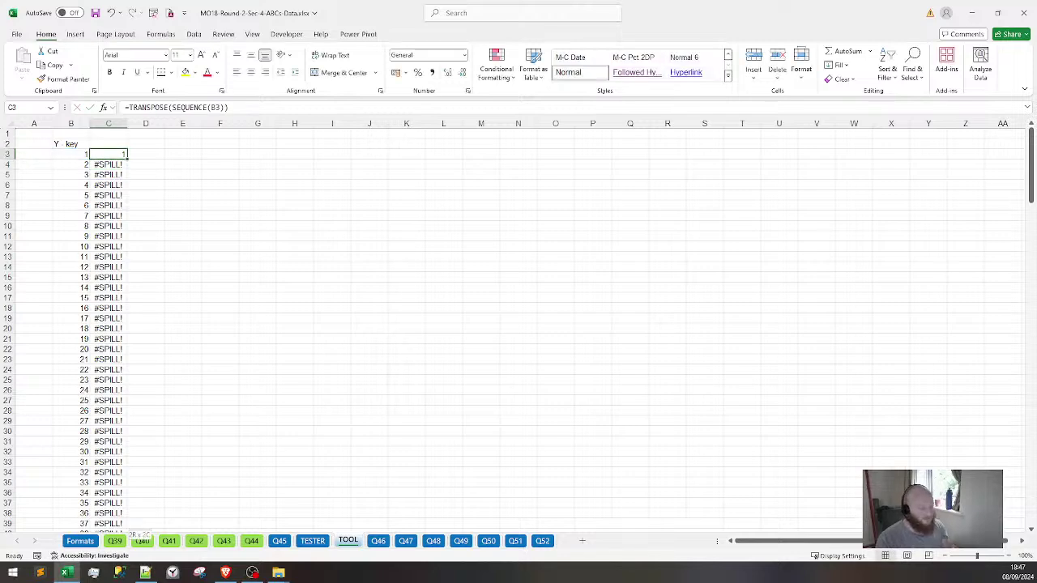
key(ctrl+shift+Down)
key(ctrl+d)
key(Up)
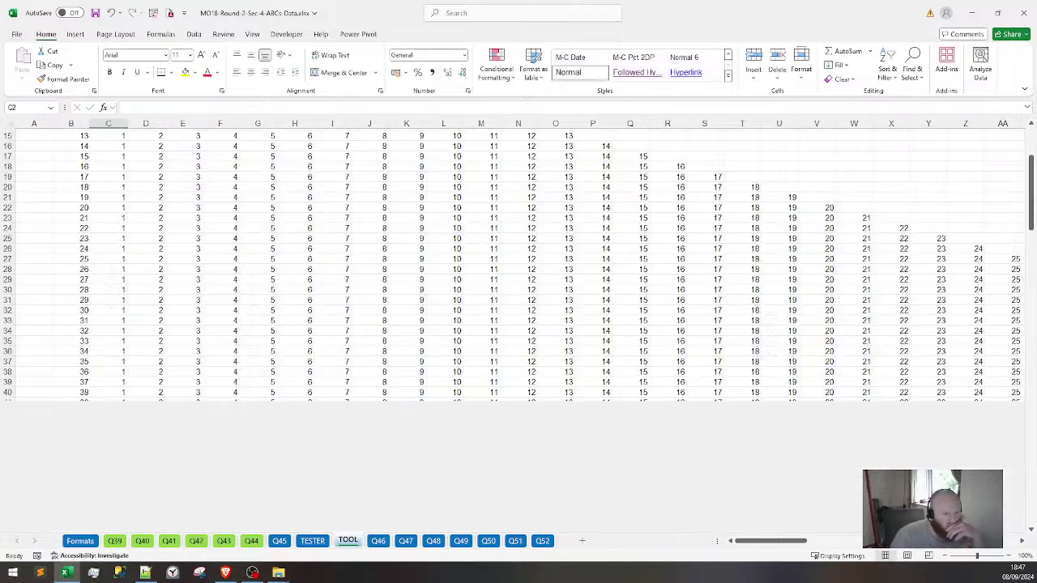
key(Down)
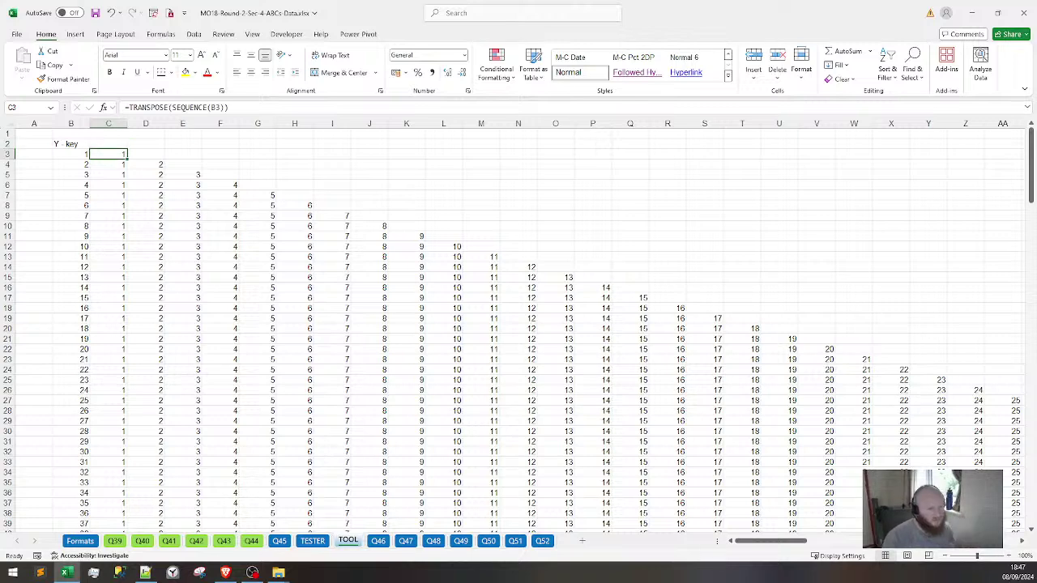
Delete the surplus TRANSPOSE formulas in column C below row 102, from C103 to C201
key(ctrl+Down)
key(Left)
key(ctrl+shift+Up)
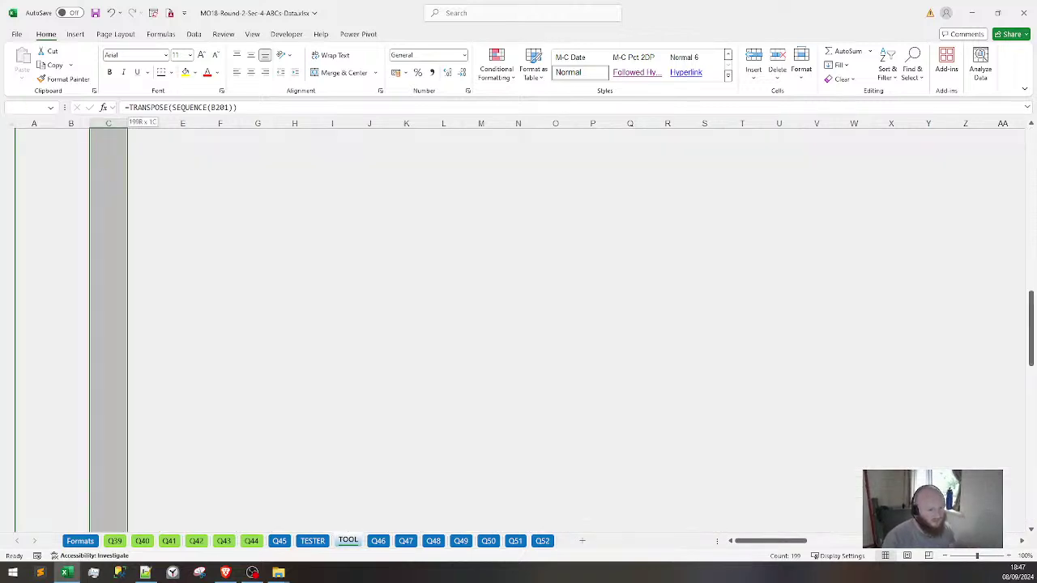
key(ctrl+shift+Down)
key(ctrl+Up)
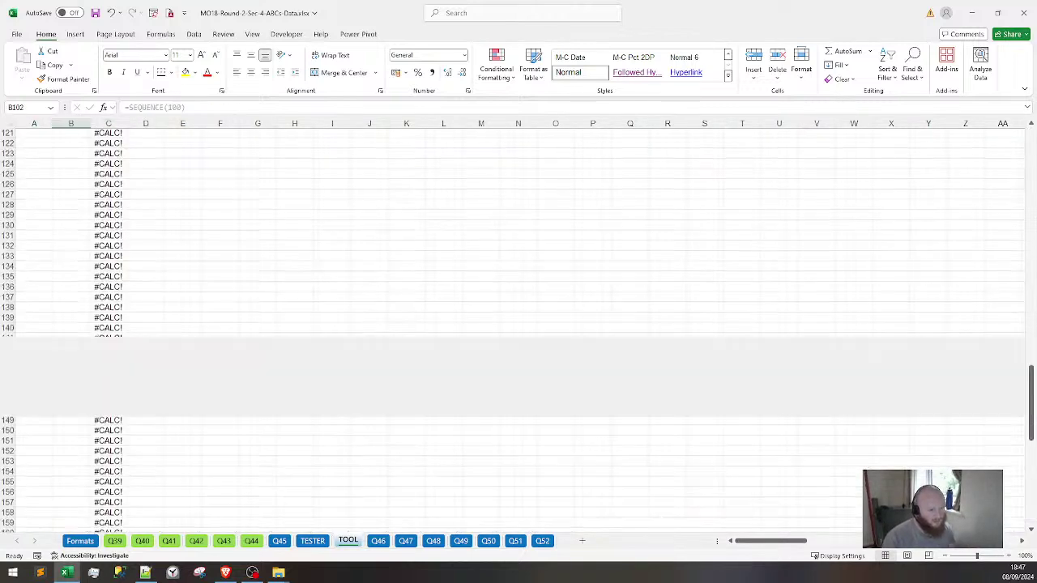
key(Right)
key(Down)
key(ctrl+shift+Down)
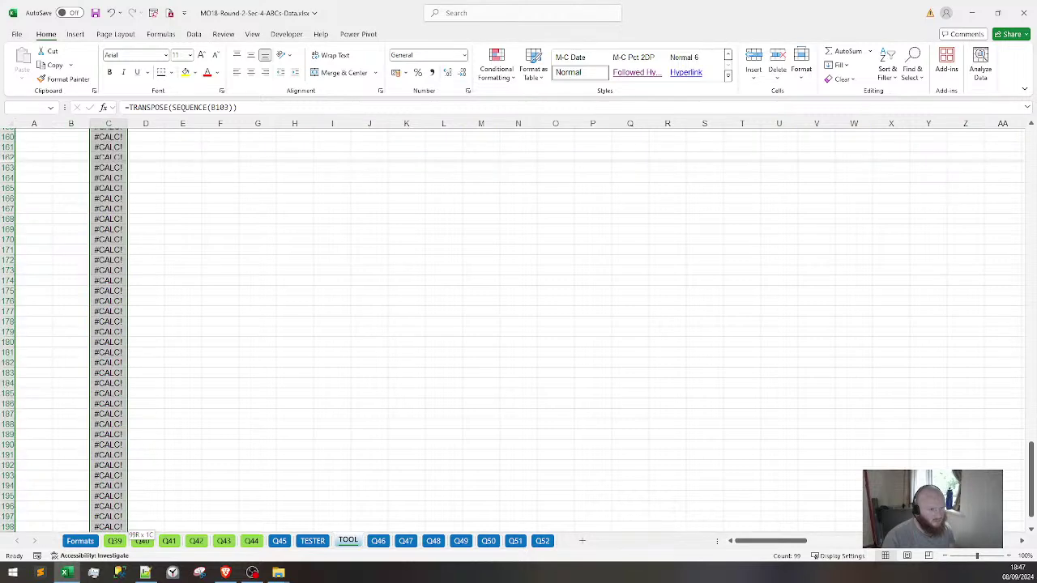
key(Delete)
Examine the lower rows of the Y triangle down to the row for key 100
key(Up)
key(Up)
key(Up)
key(Up)
key(Up)
key(Up)
key(Up)
key(Up)
key(Up)
key(Up)
key(Up)
key(Up)
key(Up)
key(Up)
key(Up)
key(Up)
key(Up)
key(Up)
key(Up)
key(Up)
key(Up)
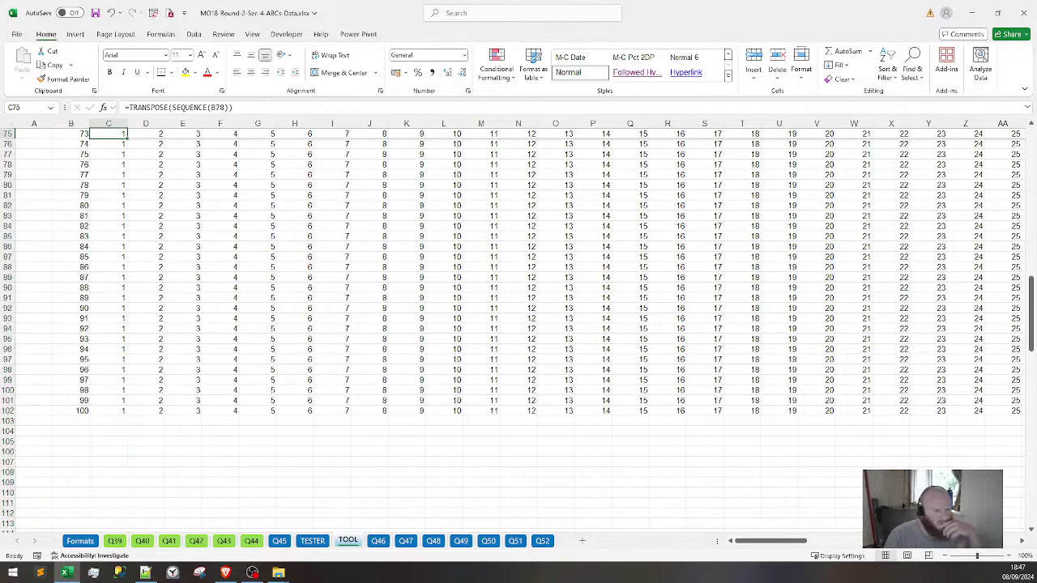
key(Up)
key(Up)
key(Up)
key(Up)
key(Up)
key(Up)
key(Up)
key(Up)
key(Up)
key(Up)
key(Up)
key(Up)
key(Down)
key(Down)
key(Down)
key(Down)
key(Down)
key(Down)
key(Down)
key(Down)
key(Down)
key(Down)
key(Down)
key(Down)
key(Down)
key(Down)
key(Down)
key(Down)
key(Down)
key(Down)
key(Down)
key(Down)
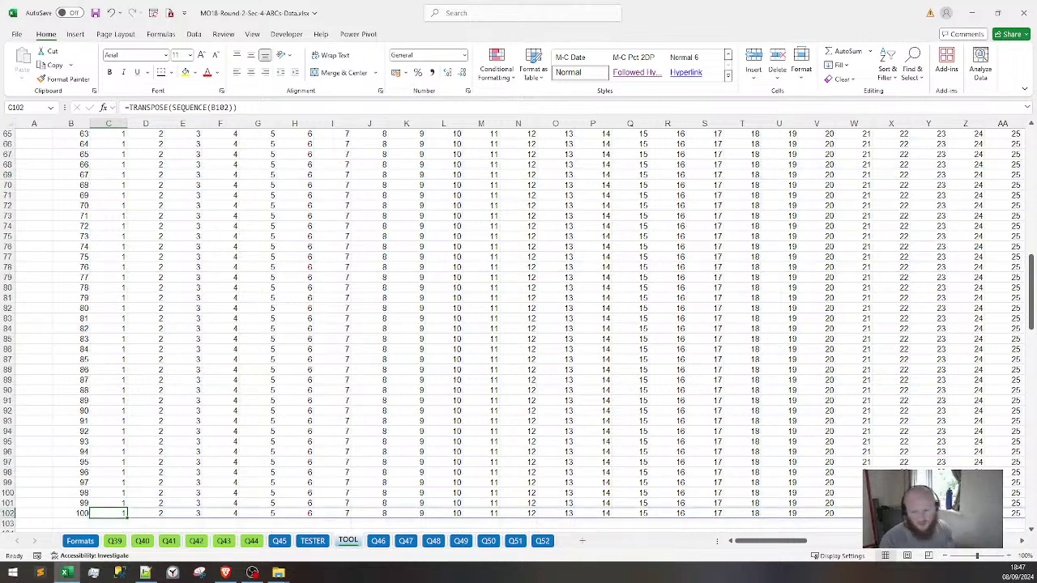
Fill row 2 from C2 to CX2 with =COLUMN()-3, and change the formula in CX2 alone to =COLUMN()-2
key(ctrl+Right)
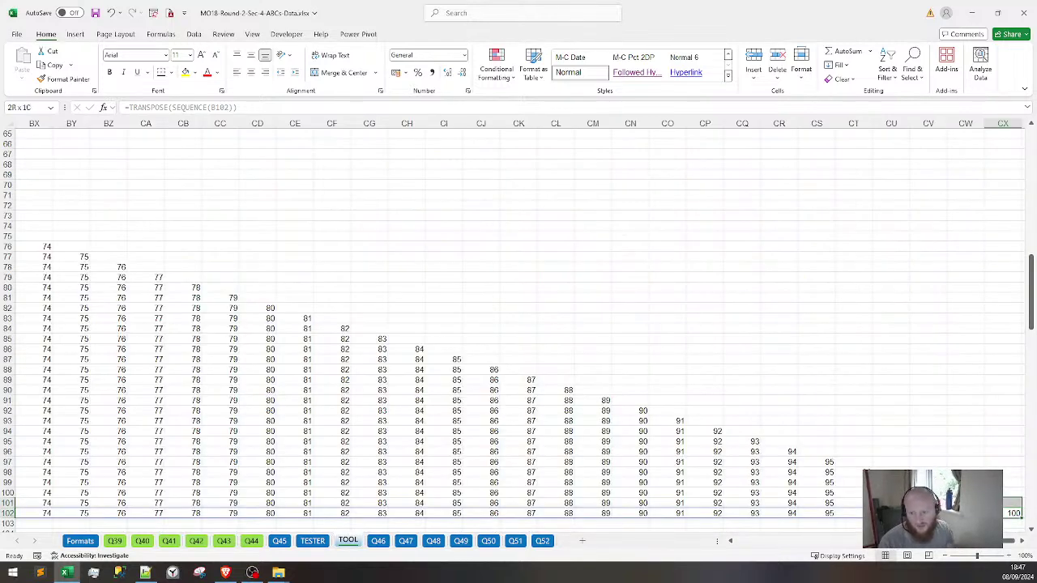
key(ctrl+Up)
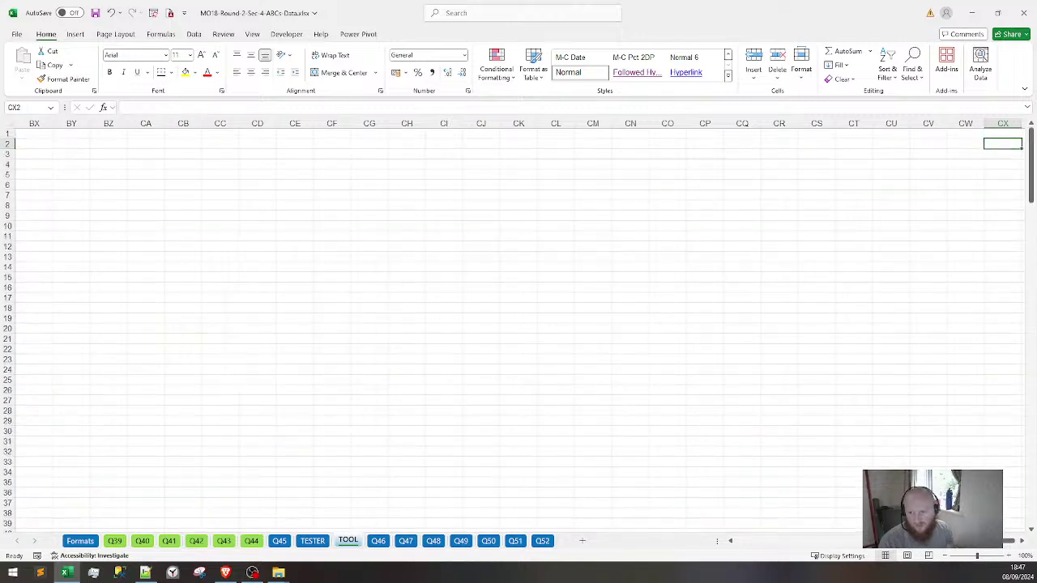
key(ctrl+shift+Left)
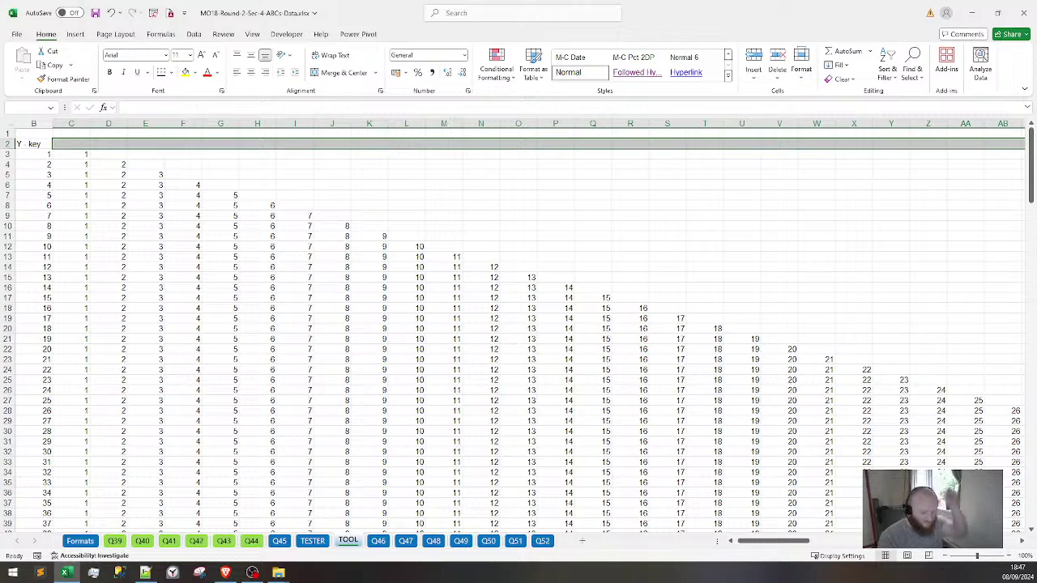
text(=colu)
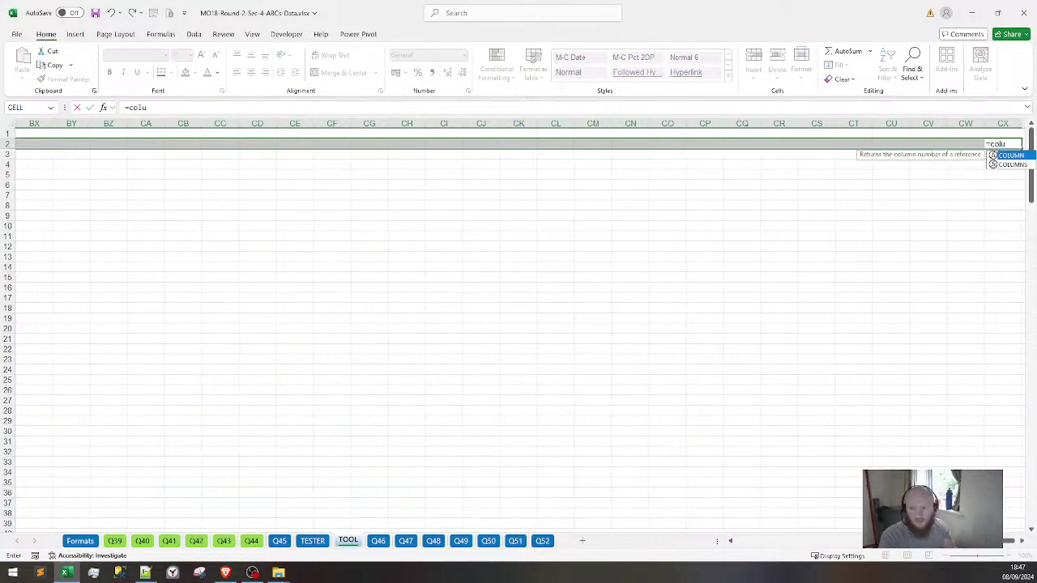
text(mn()
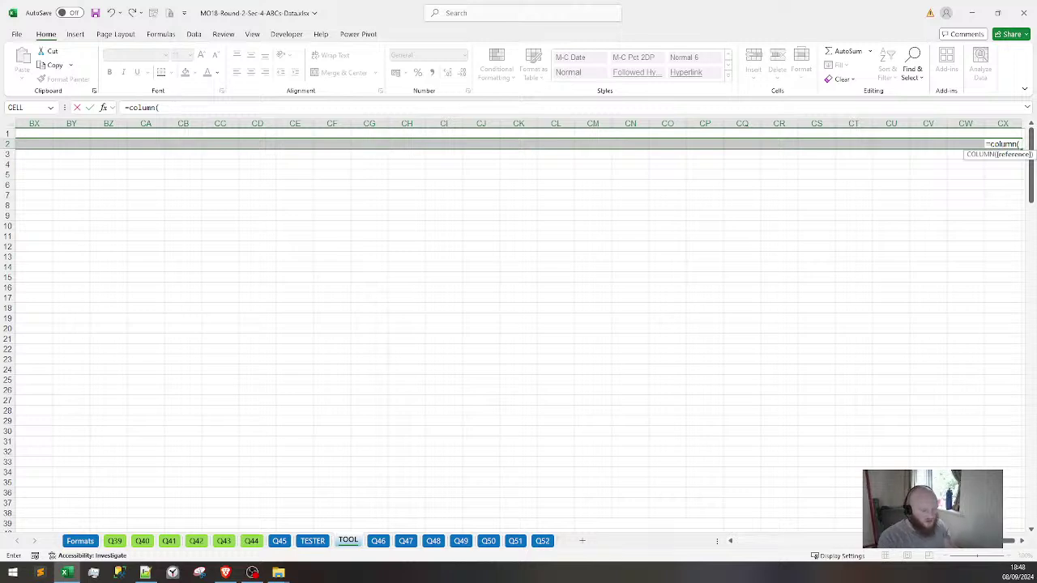
text()-3)
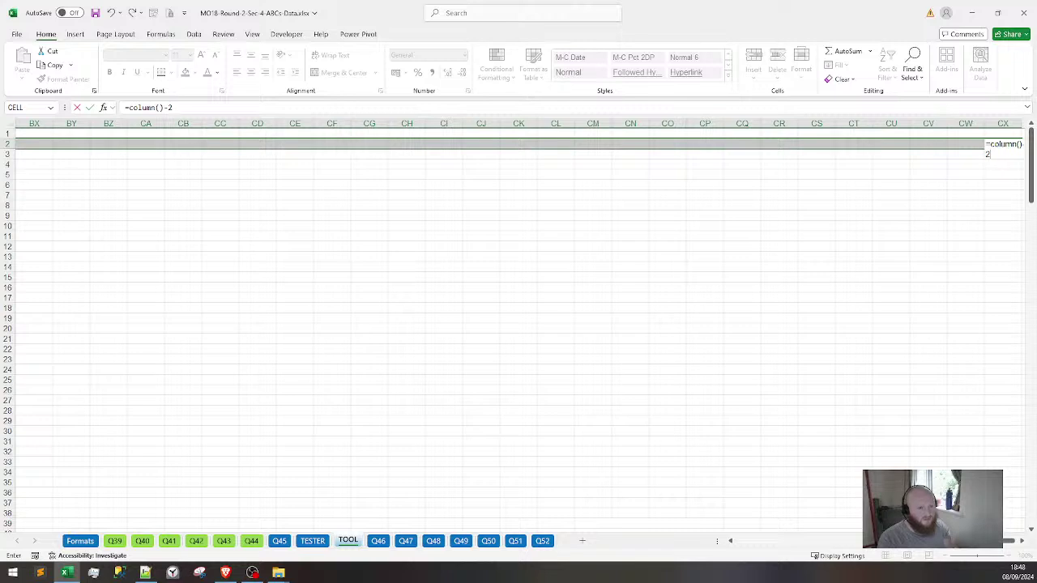
key(ctrl+Return)
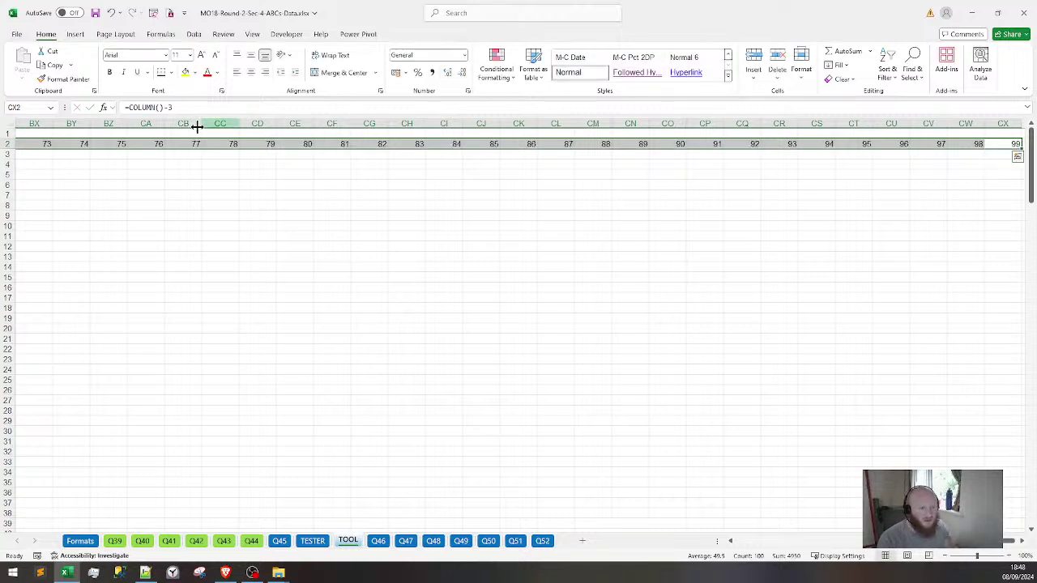
key(F2)
key(Escape)
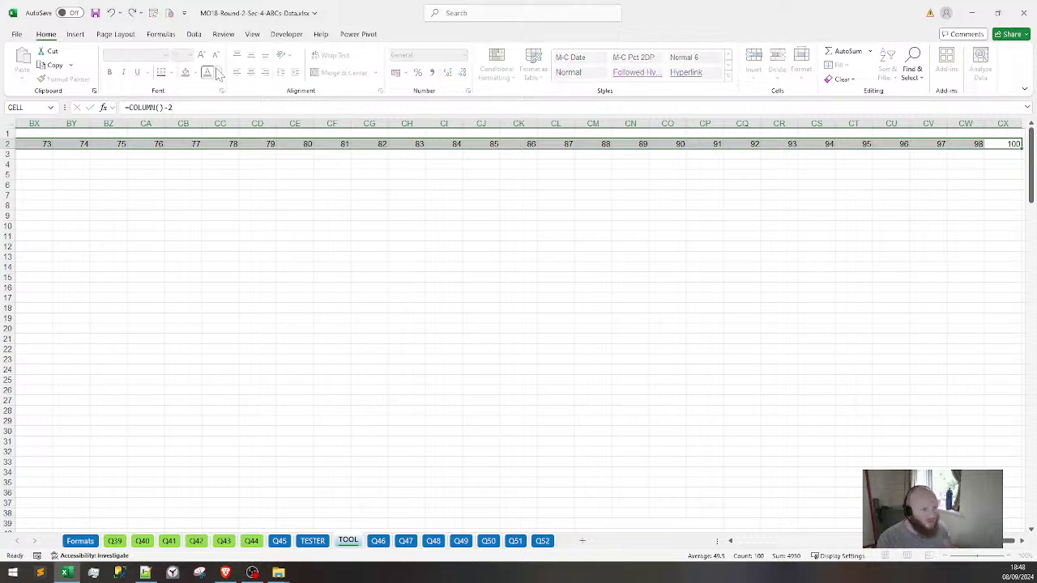
Compare the row 2 column numbers with the Y triangle values and the key column
key(ctrl+Home)
key(Right)
key(Right)
key(Right)
key(Right)
key(Right)
key(Right)
key(Right)
key(Right)
key(Right)
key(Right)
key(Right)
key(Right)
key(Right)
key(Right)
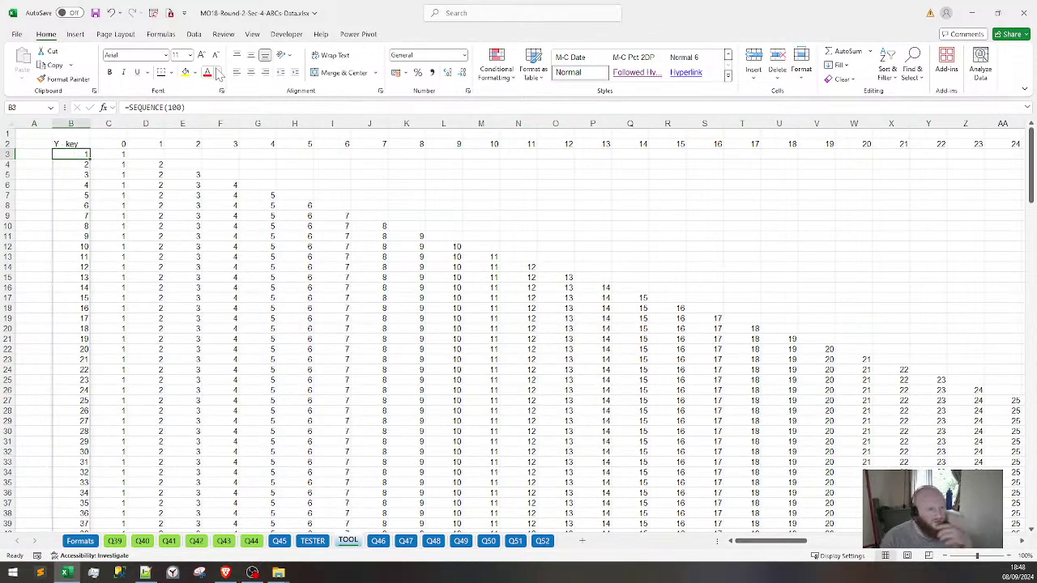
key(Right)
key(Right)
key(Right)
key(Right)
key(Right)
key(Right)
key(Right)
key(Right)
key(Right)
key(Right)
key(Right)
key(Right)
key(Right)
key(Right)
key(Right)
key(Right)
key(Right)
key(Right)
key(Right)
key(Right)
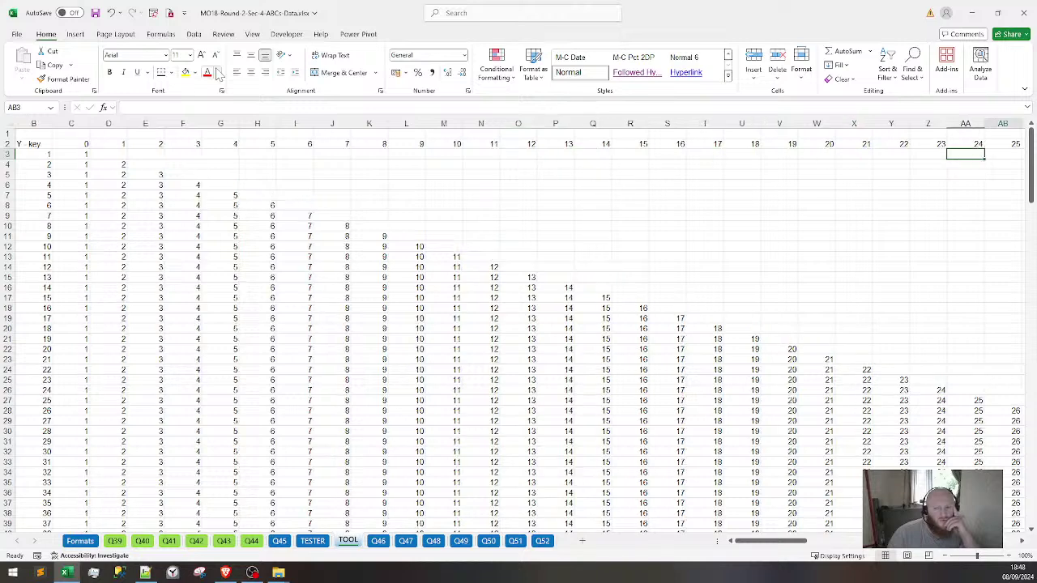
key(Left)
key(Left)
key(Left)
key(Left)
key(Left)
key(Left)
key(Left)
key(Left)
key(Left)
key(Left)
key(Left)
key(Left)
key(Left)
key(Left)
key(Left)
key(Left)
key(Left)
key(Left)
key(Left)
key(Left)
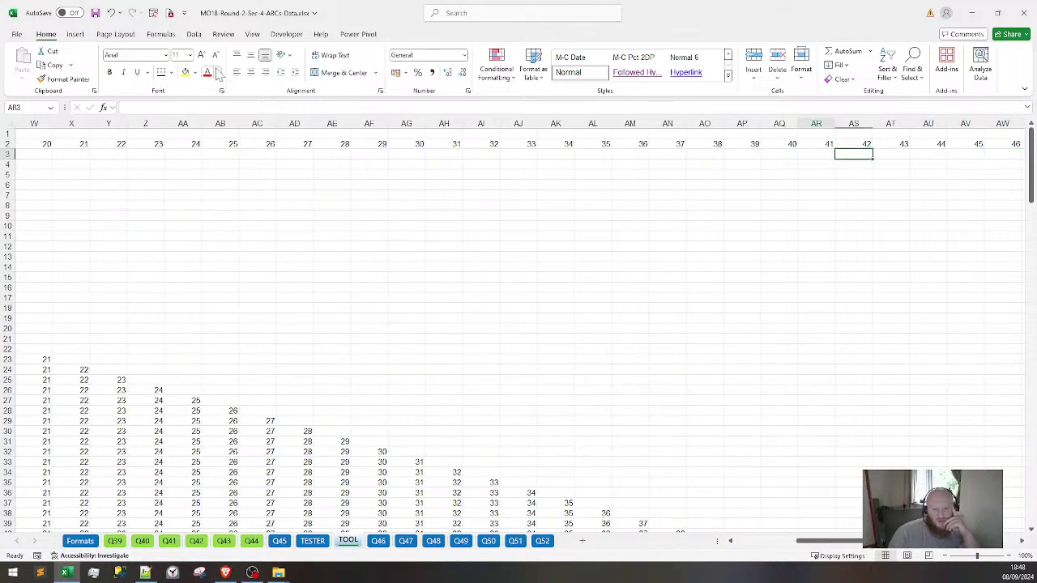
key(Left)
key(Left)
key(Left)
key(Left)
key(Left)
key(Left)
key(Left)
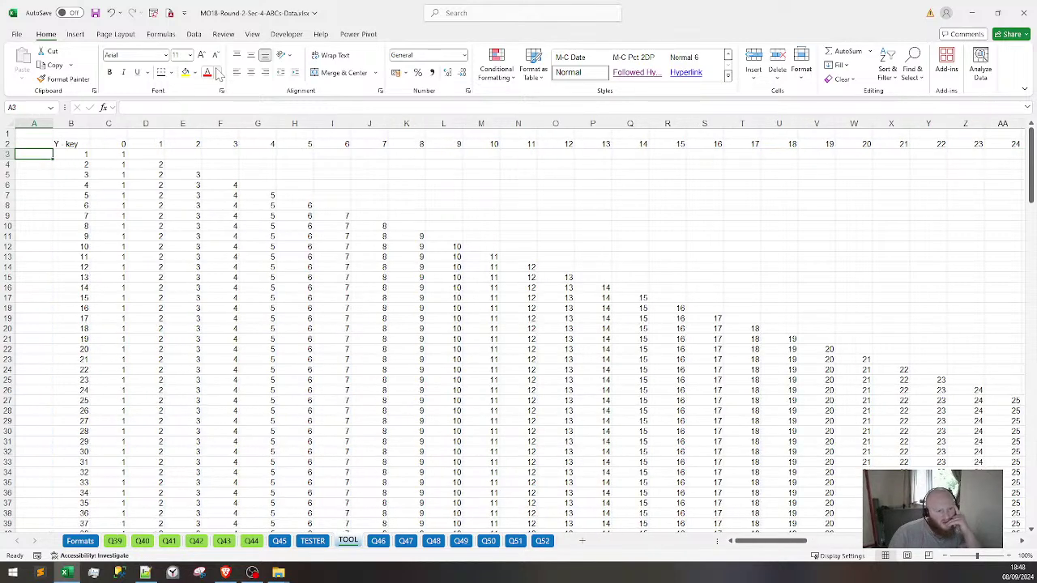
key(Right)
key(Right)
key(Up)
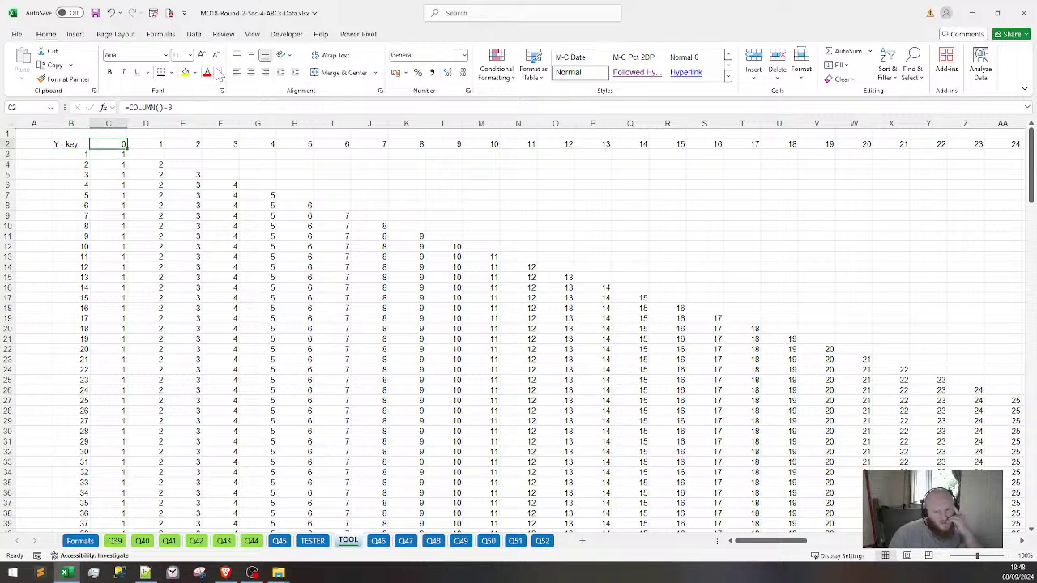
click(78, 348)
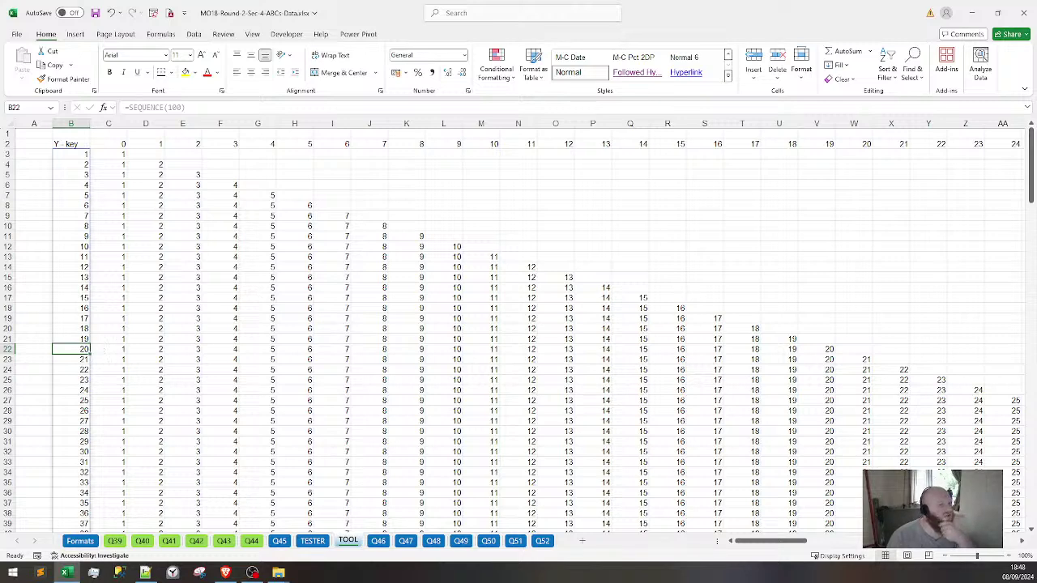
click(114, 146)
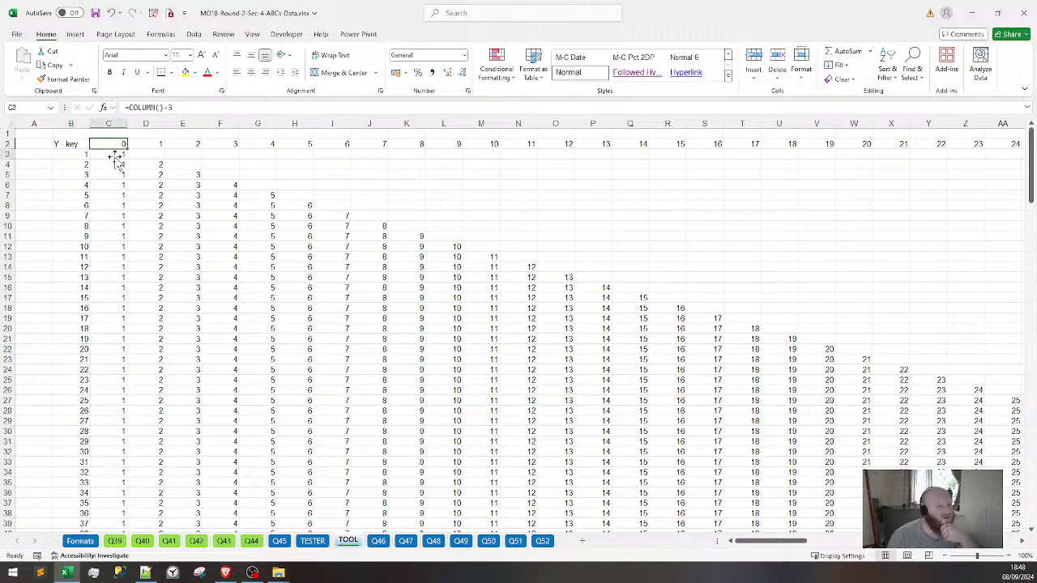
key(Down)
key(Up)
key(Right)
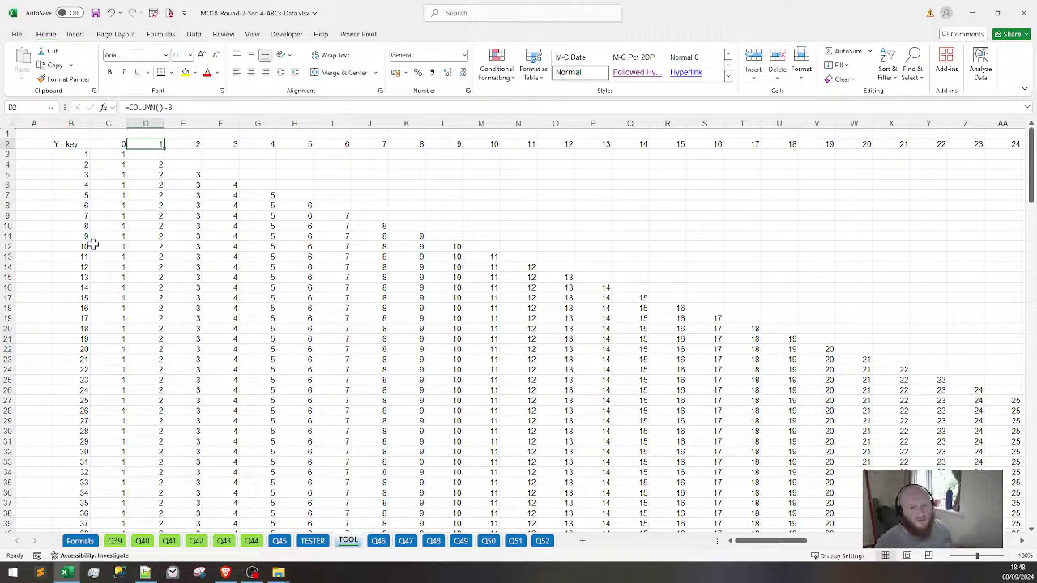
Select the whole Y triangle block C3:CX102 to check its extent
key(Right)
key(ctrl+Right)
key(Down)
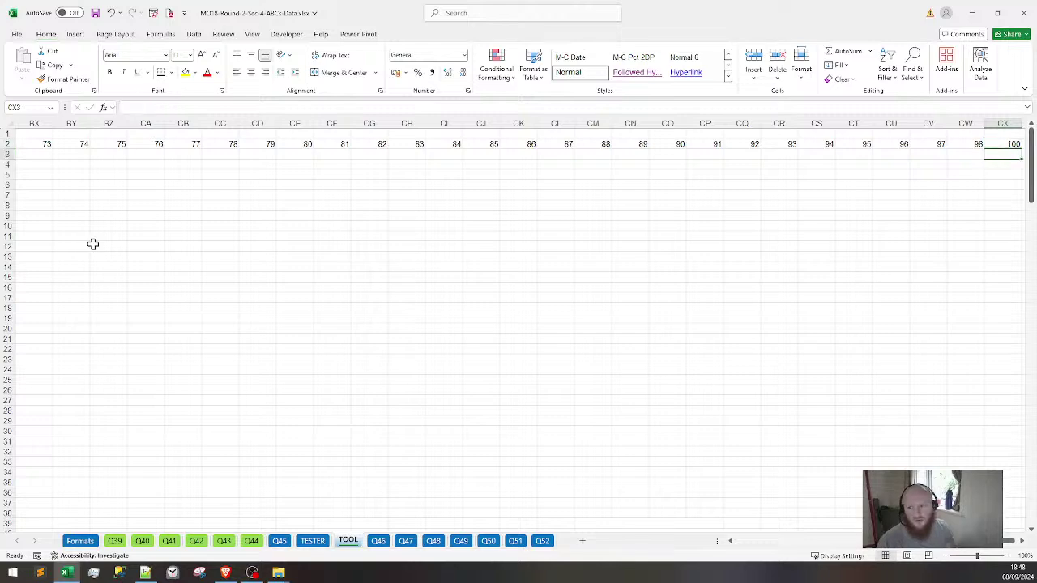
key(ctrl+shift+Left)
key(ctrl+shift+Down)
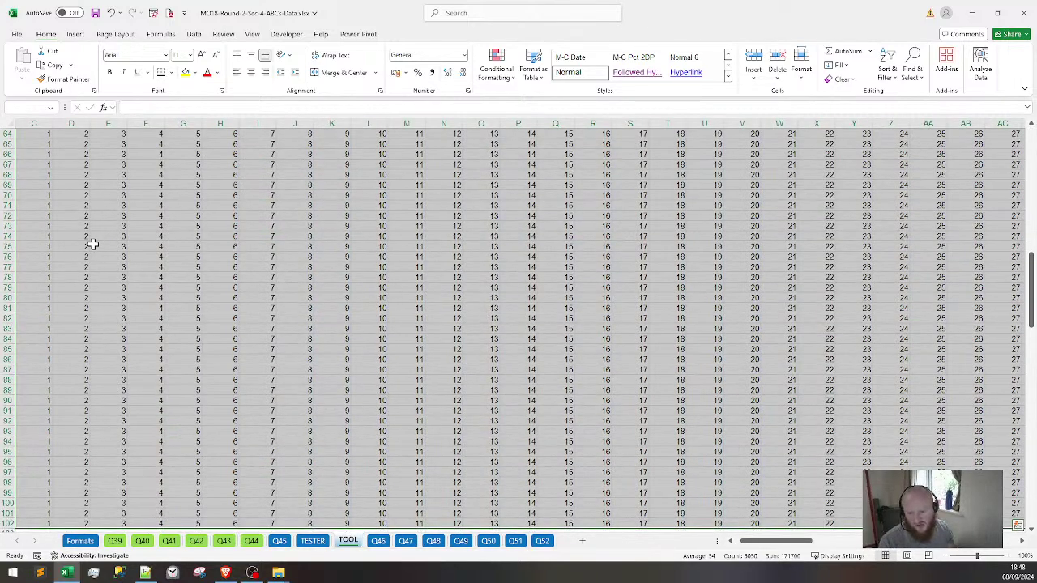
key(Up)
key(Left)
key(Left)
key(Left)
key(Left)
key(Left)
key(Left)
key(Left)
key(Left)
key(Left)
key(Left)
key(Left)
key(Left)
key(Left)
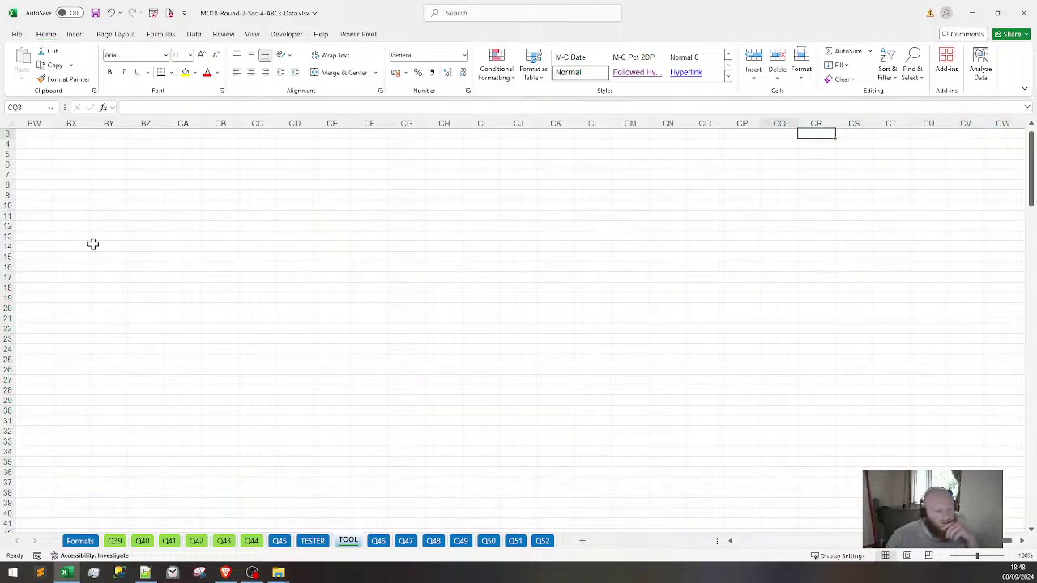
Label cell B107, below the Y triangle on the TOOL sheet, as "X-KEY"
key(Up)
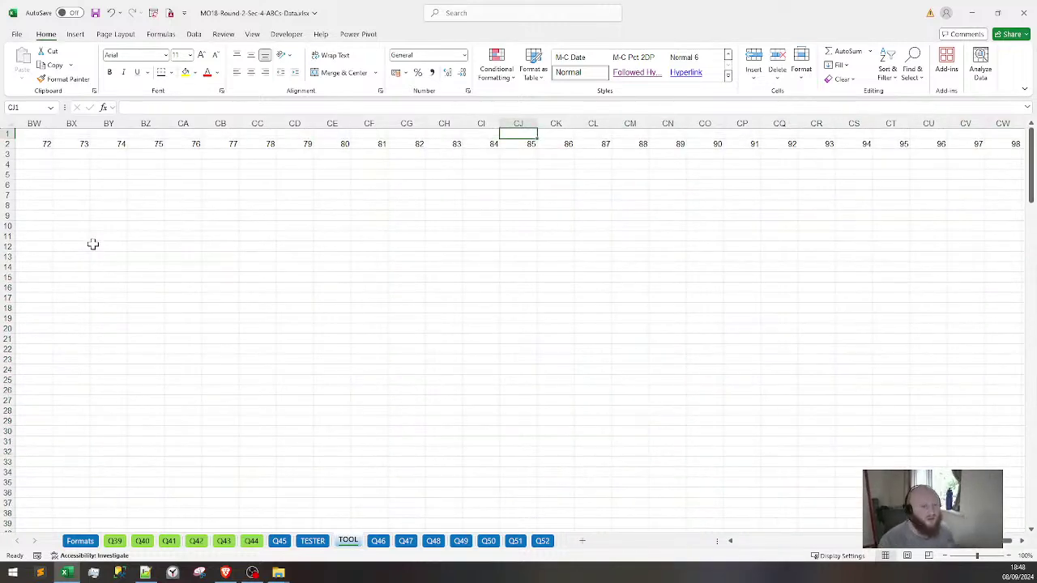
key(ctrl+Home)
key(Down)
key(Down)
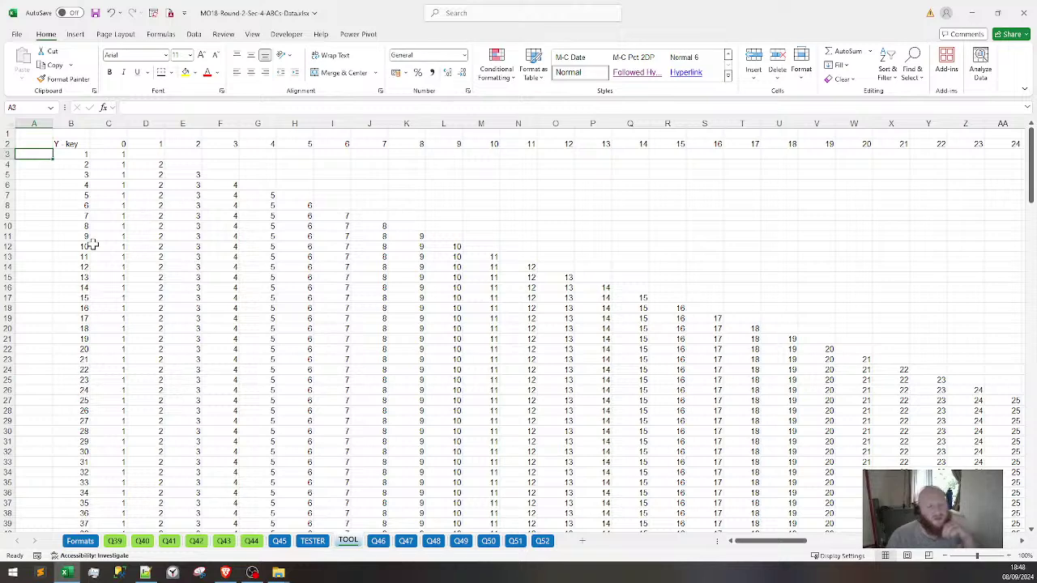
key(Up)
key(Right)
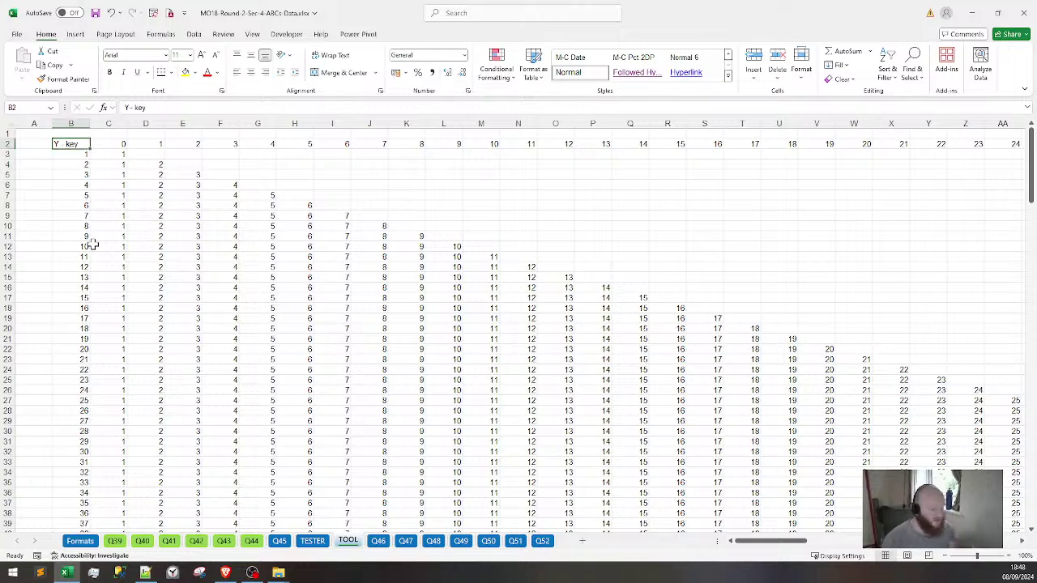
key(Down)
key(Down)
key(Down)
key(Down)
key(Down)
key(Down)
key(Down)
key(Down)
key(Down)
key(Down)
key(Down)
key(Down)
key(Down)
key(Down)
key(Down)
key(Down)
key(Down)
key(Down)
key(Down)
key(Down)
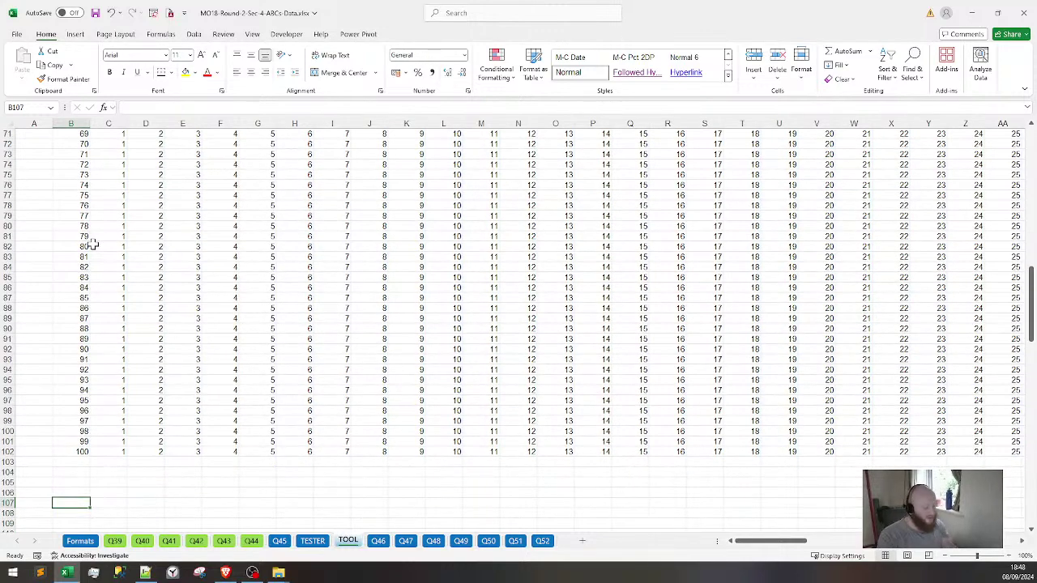
text(X-KEY)
key(Return)
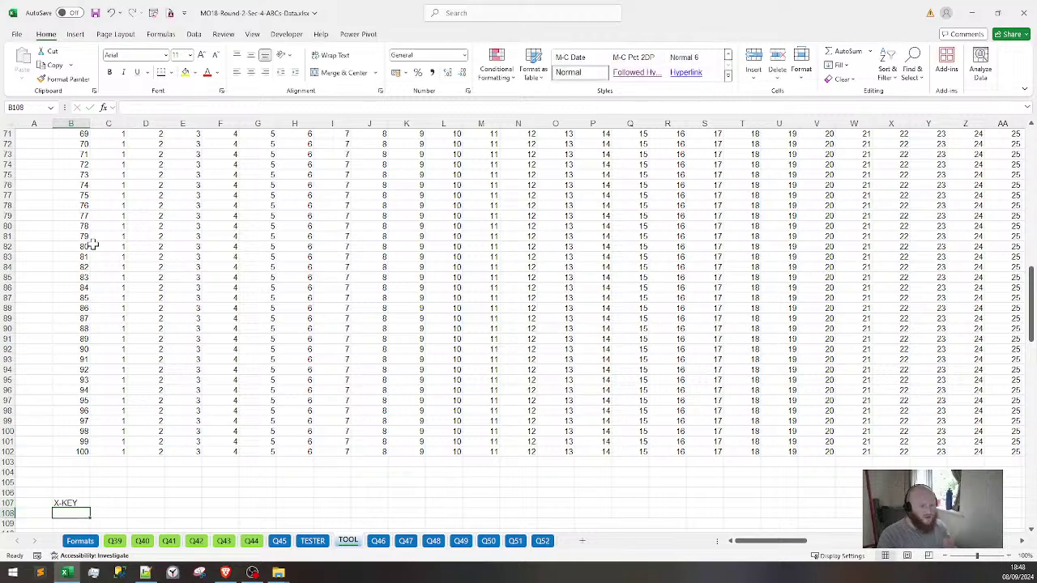
Copy the =SEQUENCE(100) key formula from B3 into B108, directly under the X-KEY label
key(Up)
key(Up)
key(Up)
key(Up)
key(Up)
key(Up)
key(ctrl+Up)
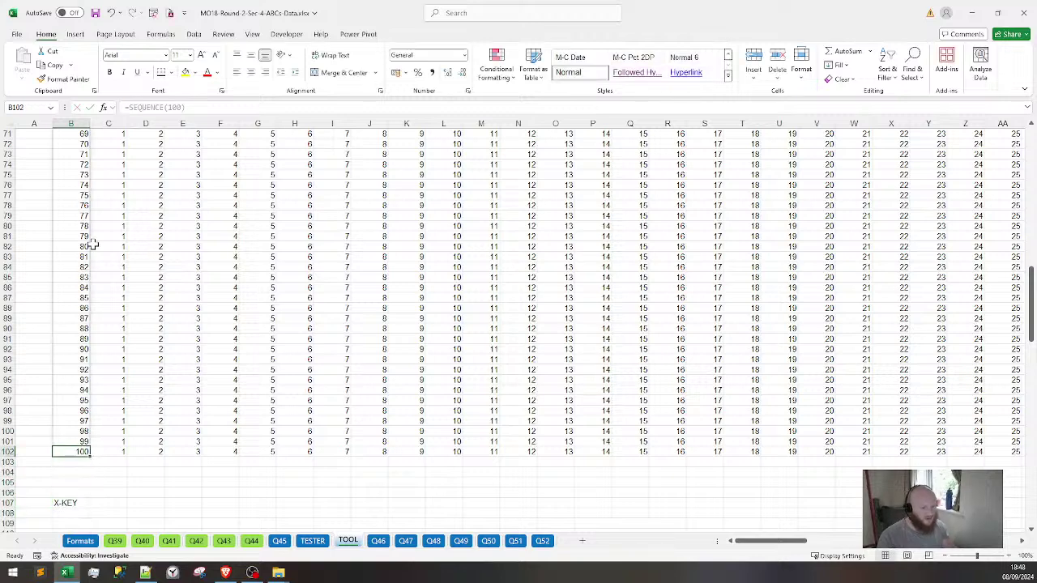
key(Down)
key(ctrl+c)
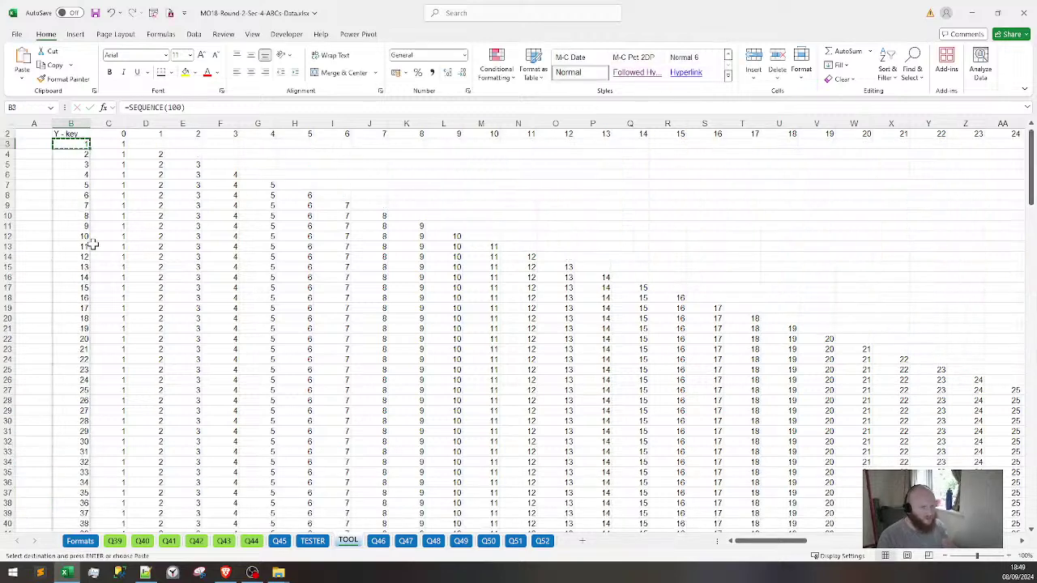
key(ctrl+Down)
key(ctrl+Down)
key(Down)
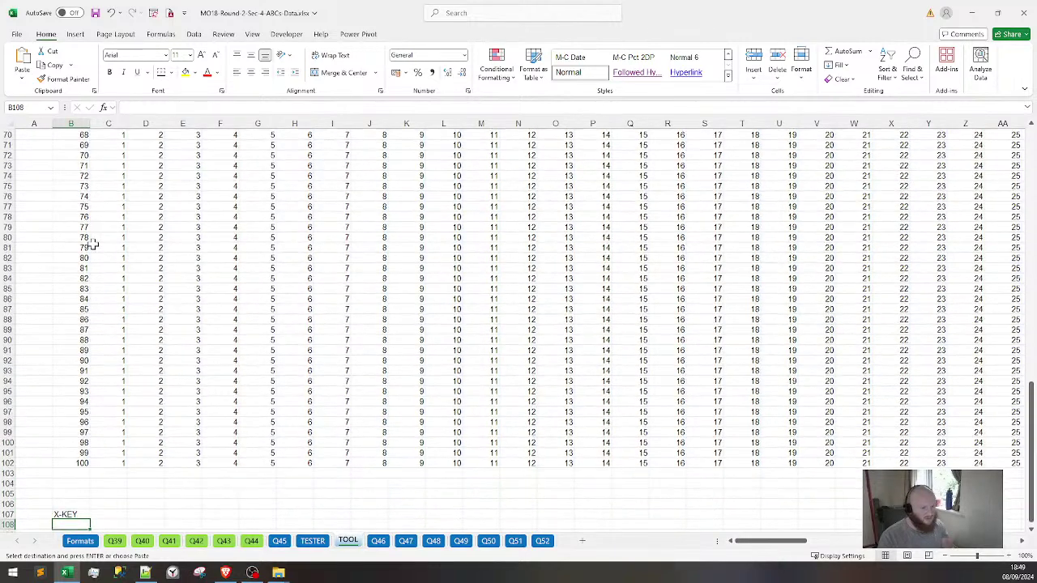
key(ctrl+v)
key(Right)
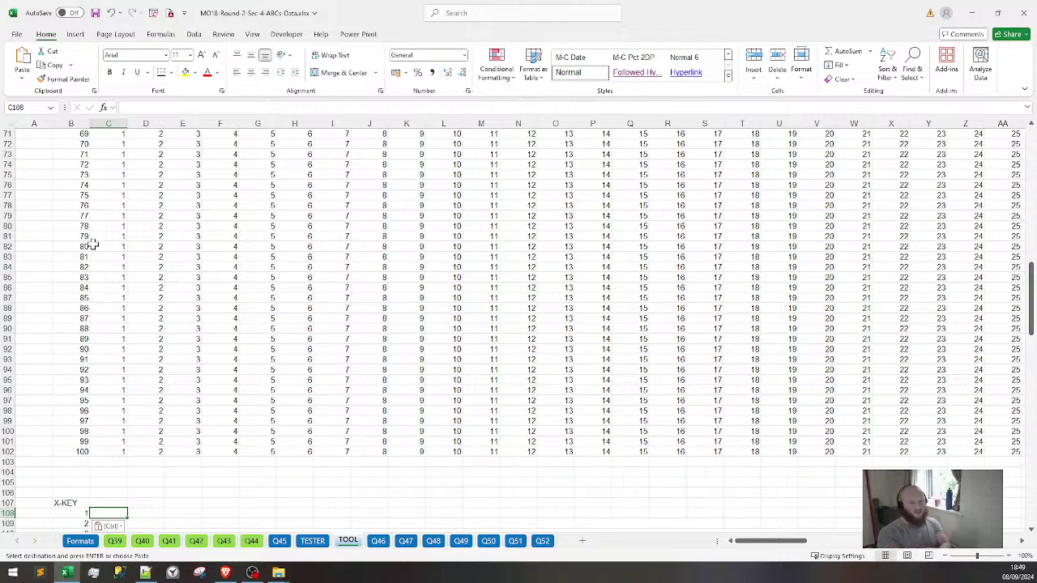
text(=)
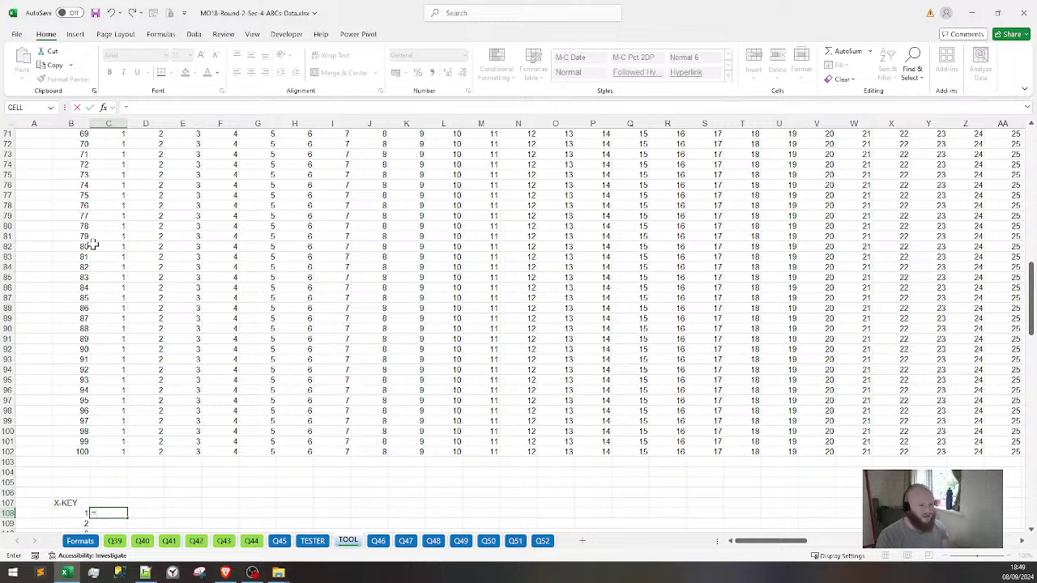
text(MAX()
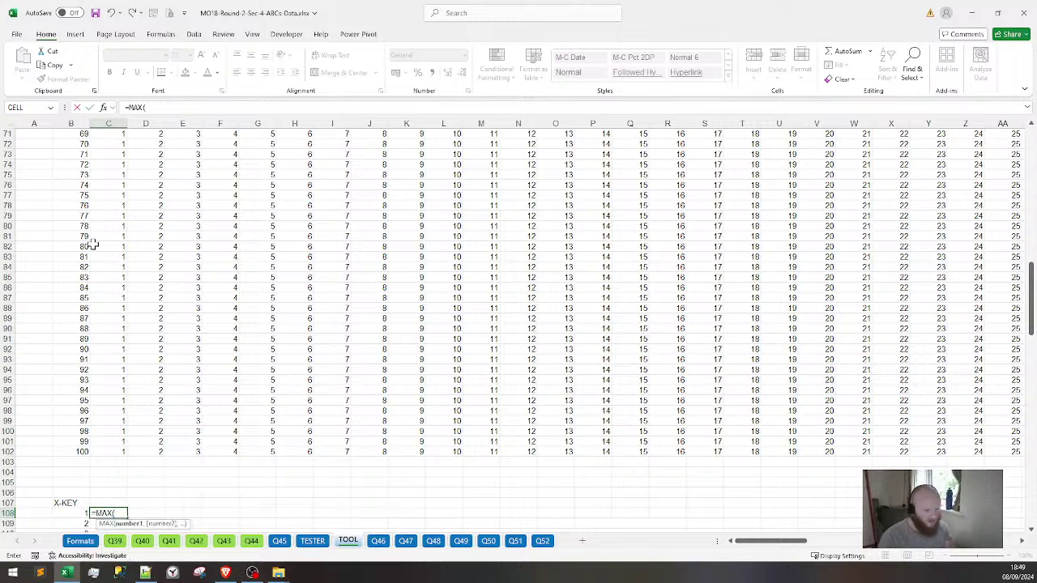
key(Up)
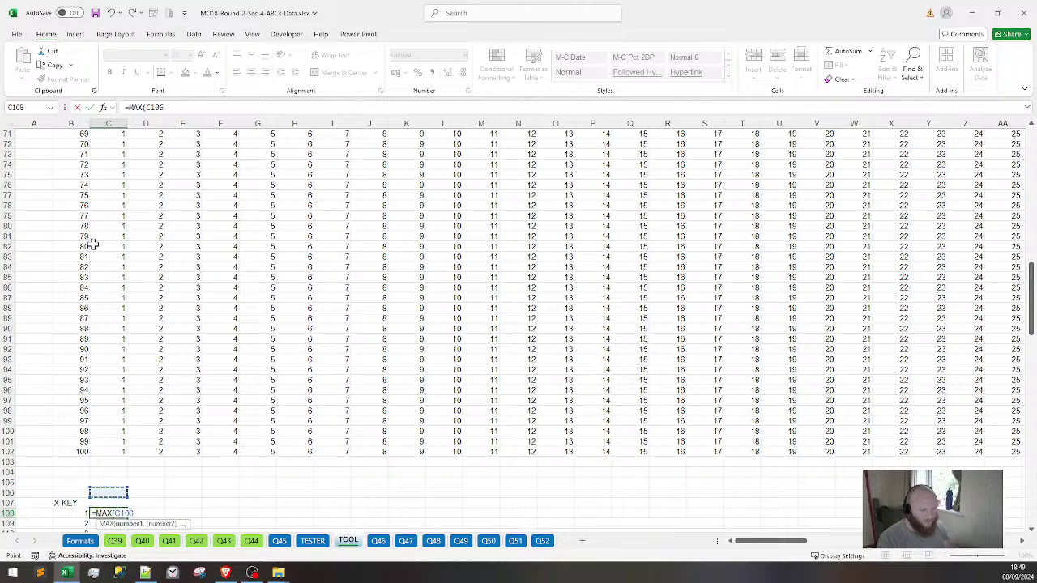
key(ctrl+Up)
key(ctrl+Up)
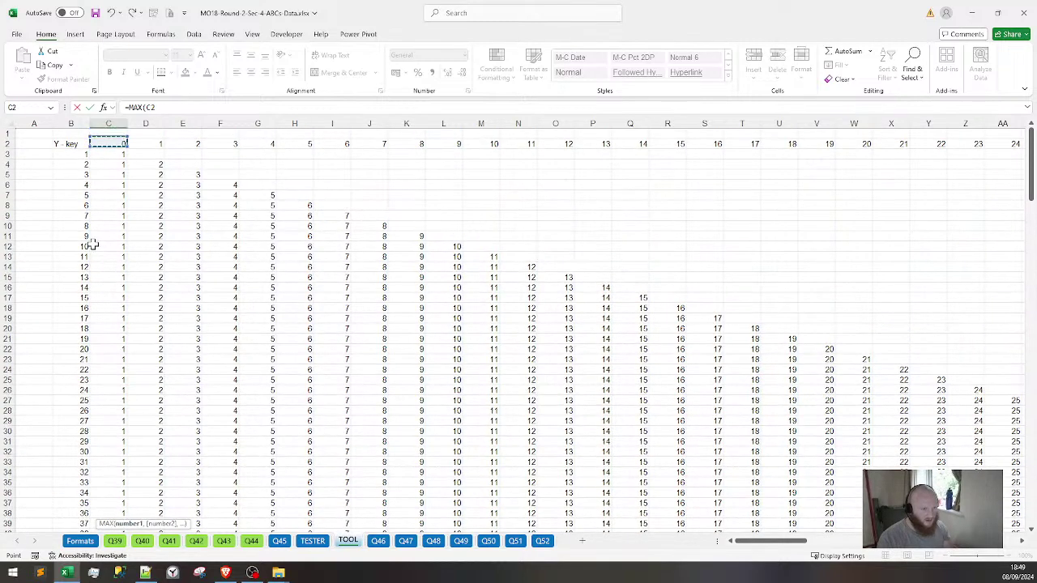
key(ctrl+Right)
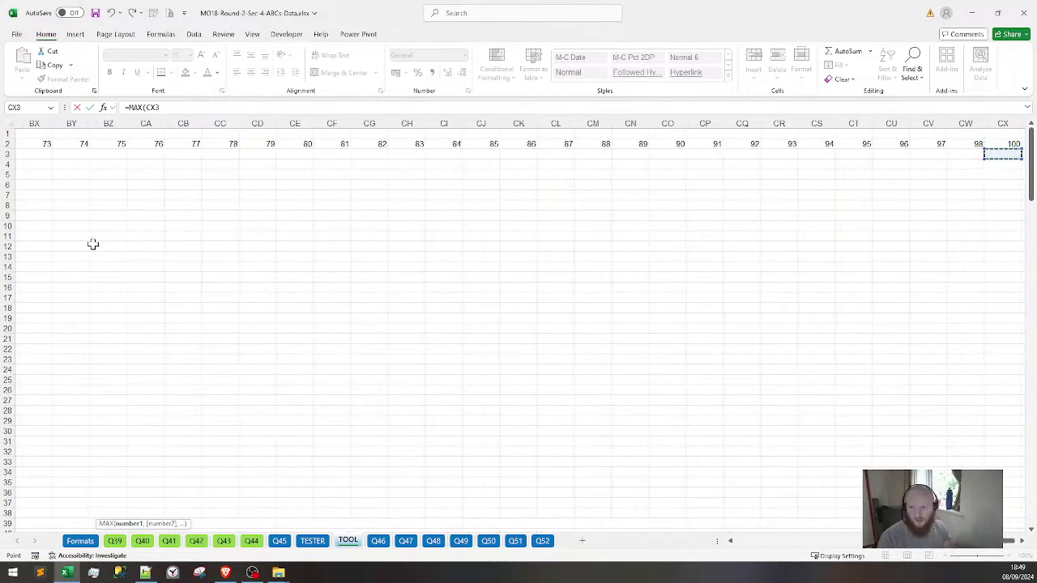
key(ctrl+shift+Left)
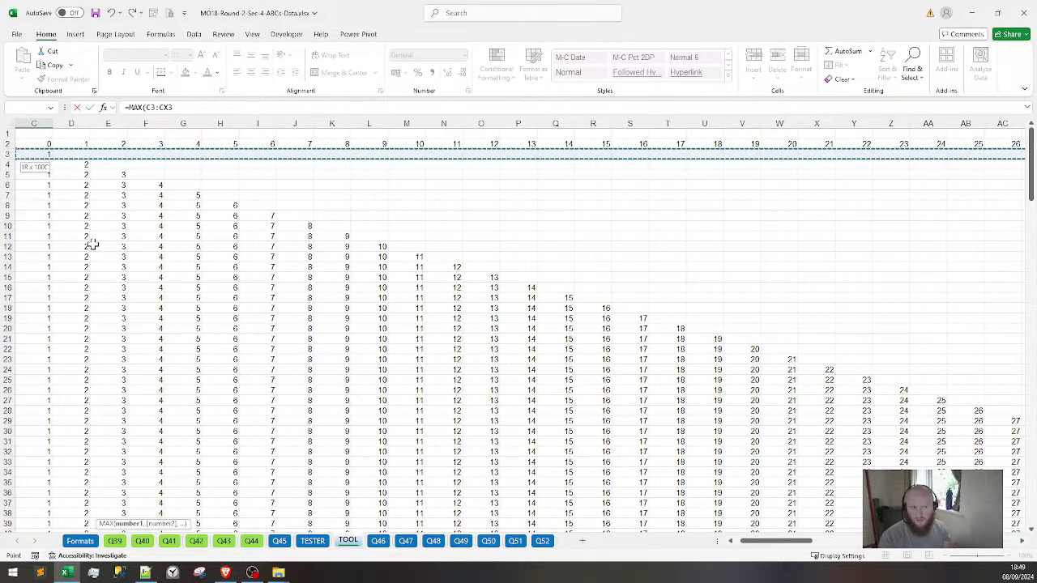
key(shift+Home)
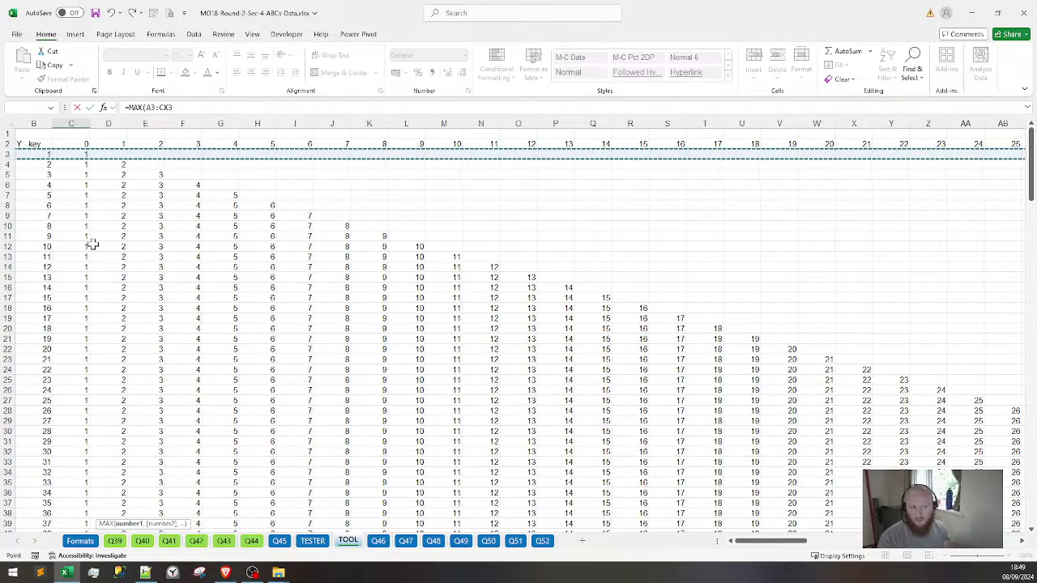
key(shift+Right)
key(shift+Right)
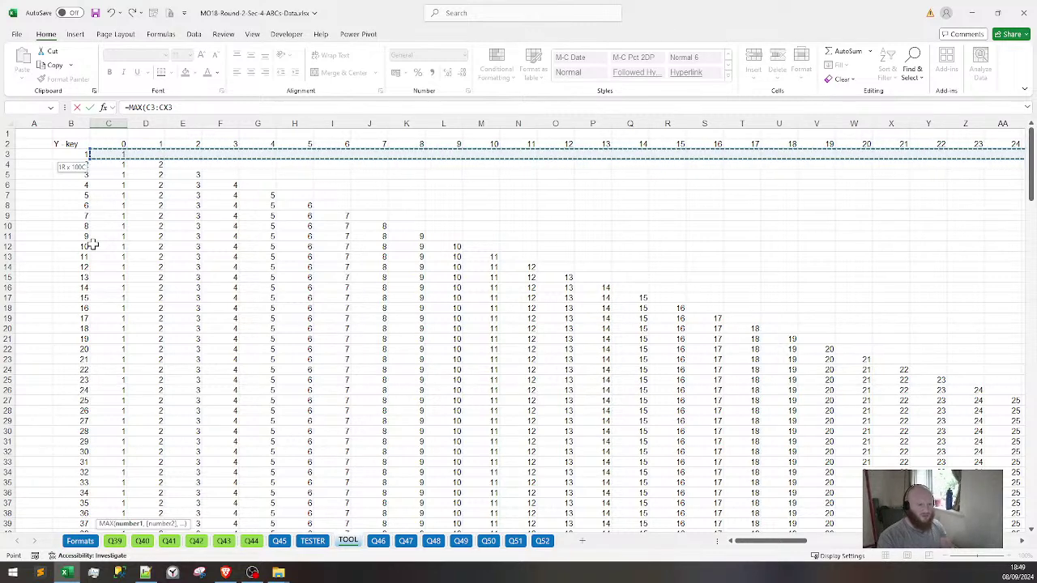
text())
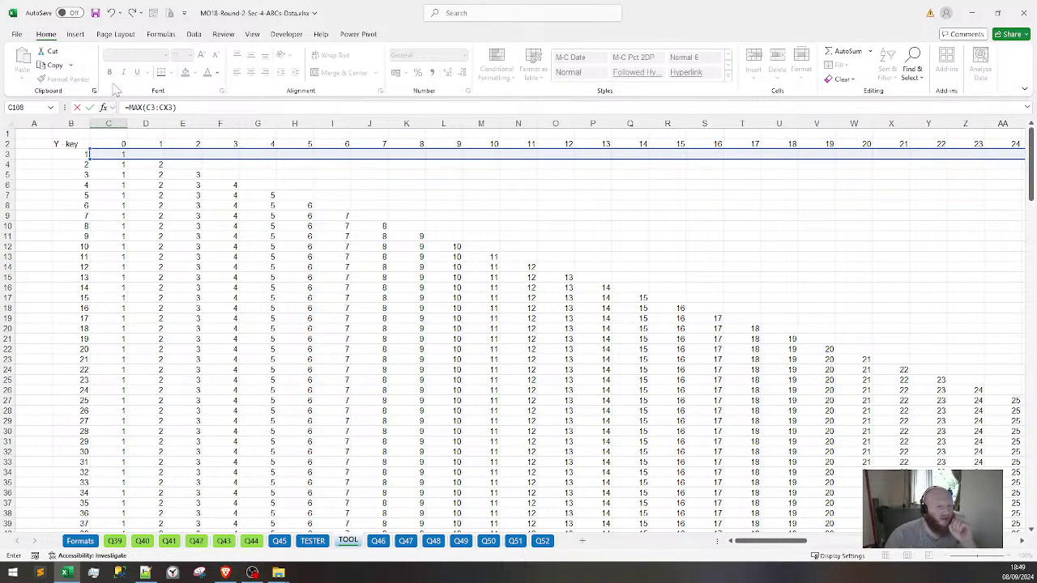
key(F2)
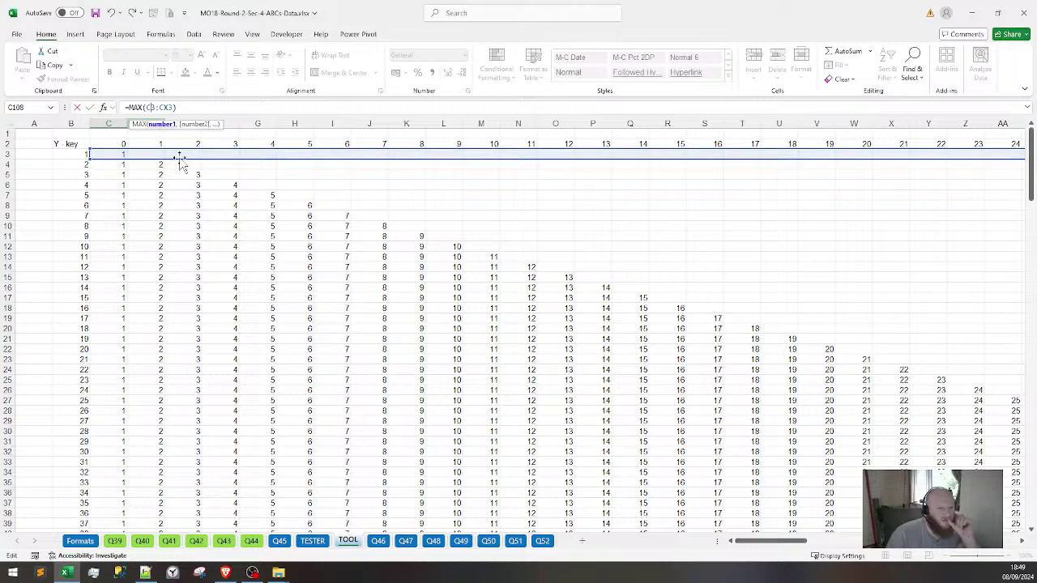
key(Left)
key(Left)
key(Left)
key(Left)
key(Left)
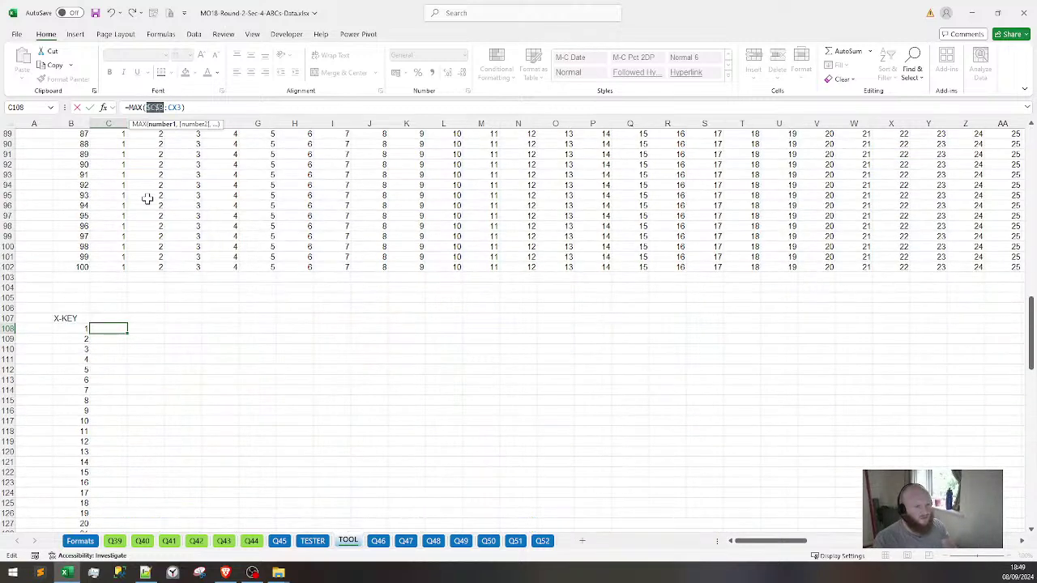
key(F4)
key(F4)
key(F4)
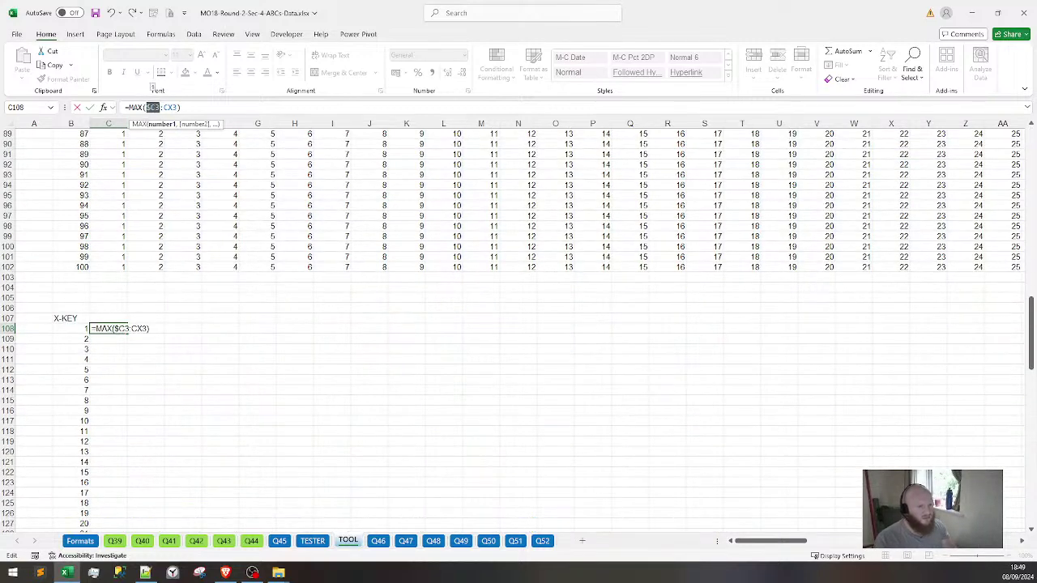
double_click(174, 107)
click(176, 107)
key(F4)
key(F4)
key(F4)
key(F4)
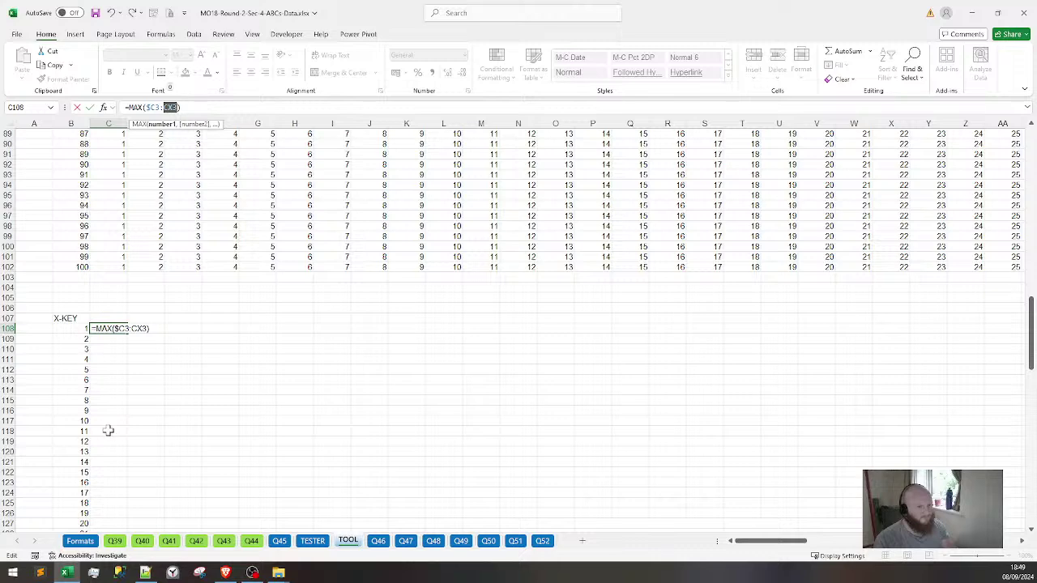
key(F4)
key(F4)
key(Escape)
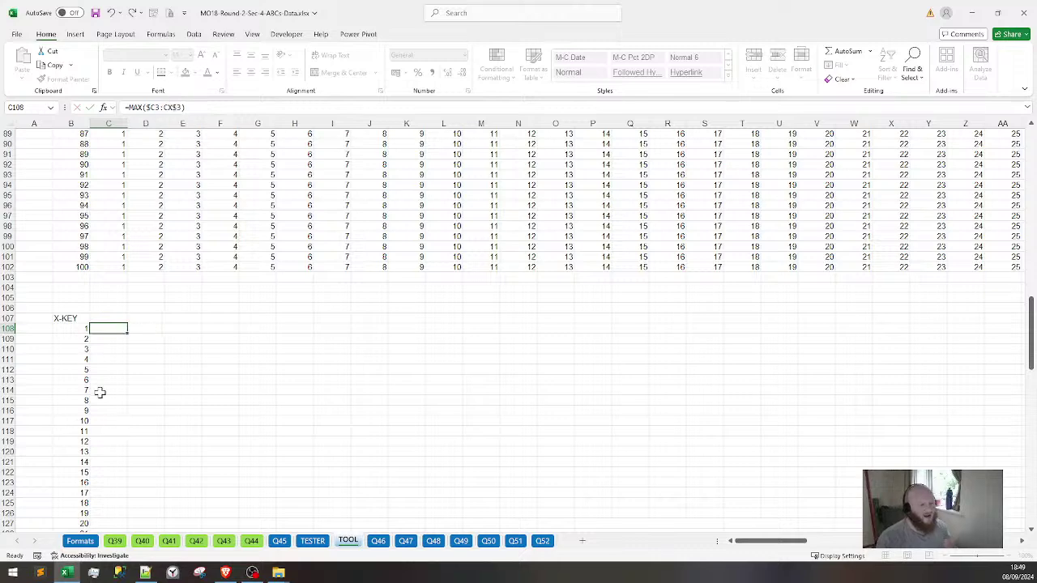
Switch to the TESTER sheet holding the small X and Y triangles, and save the workbook
scroll(169, 329, up, 6)
key(ctrl+Page_Up)
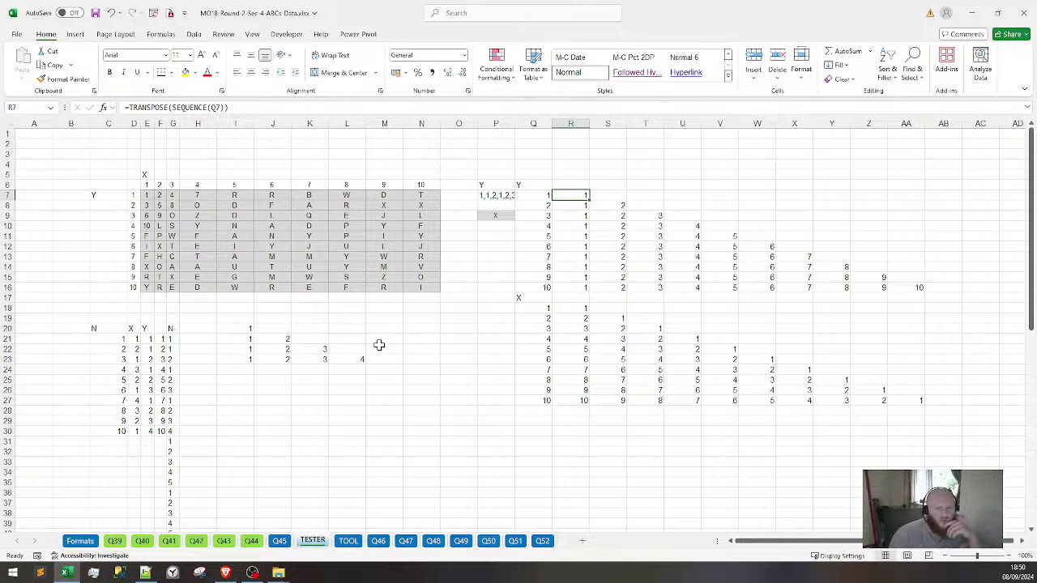
key(ctrl+s)
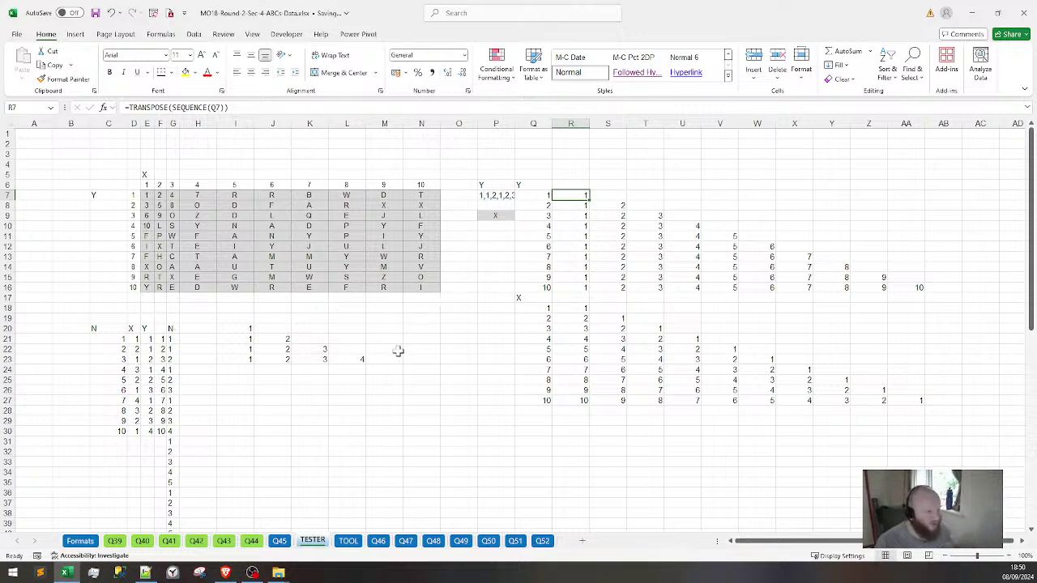